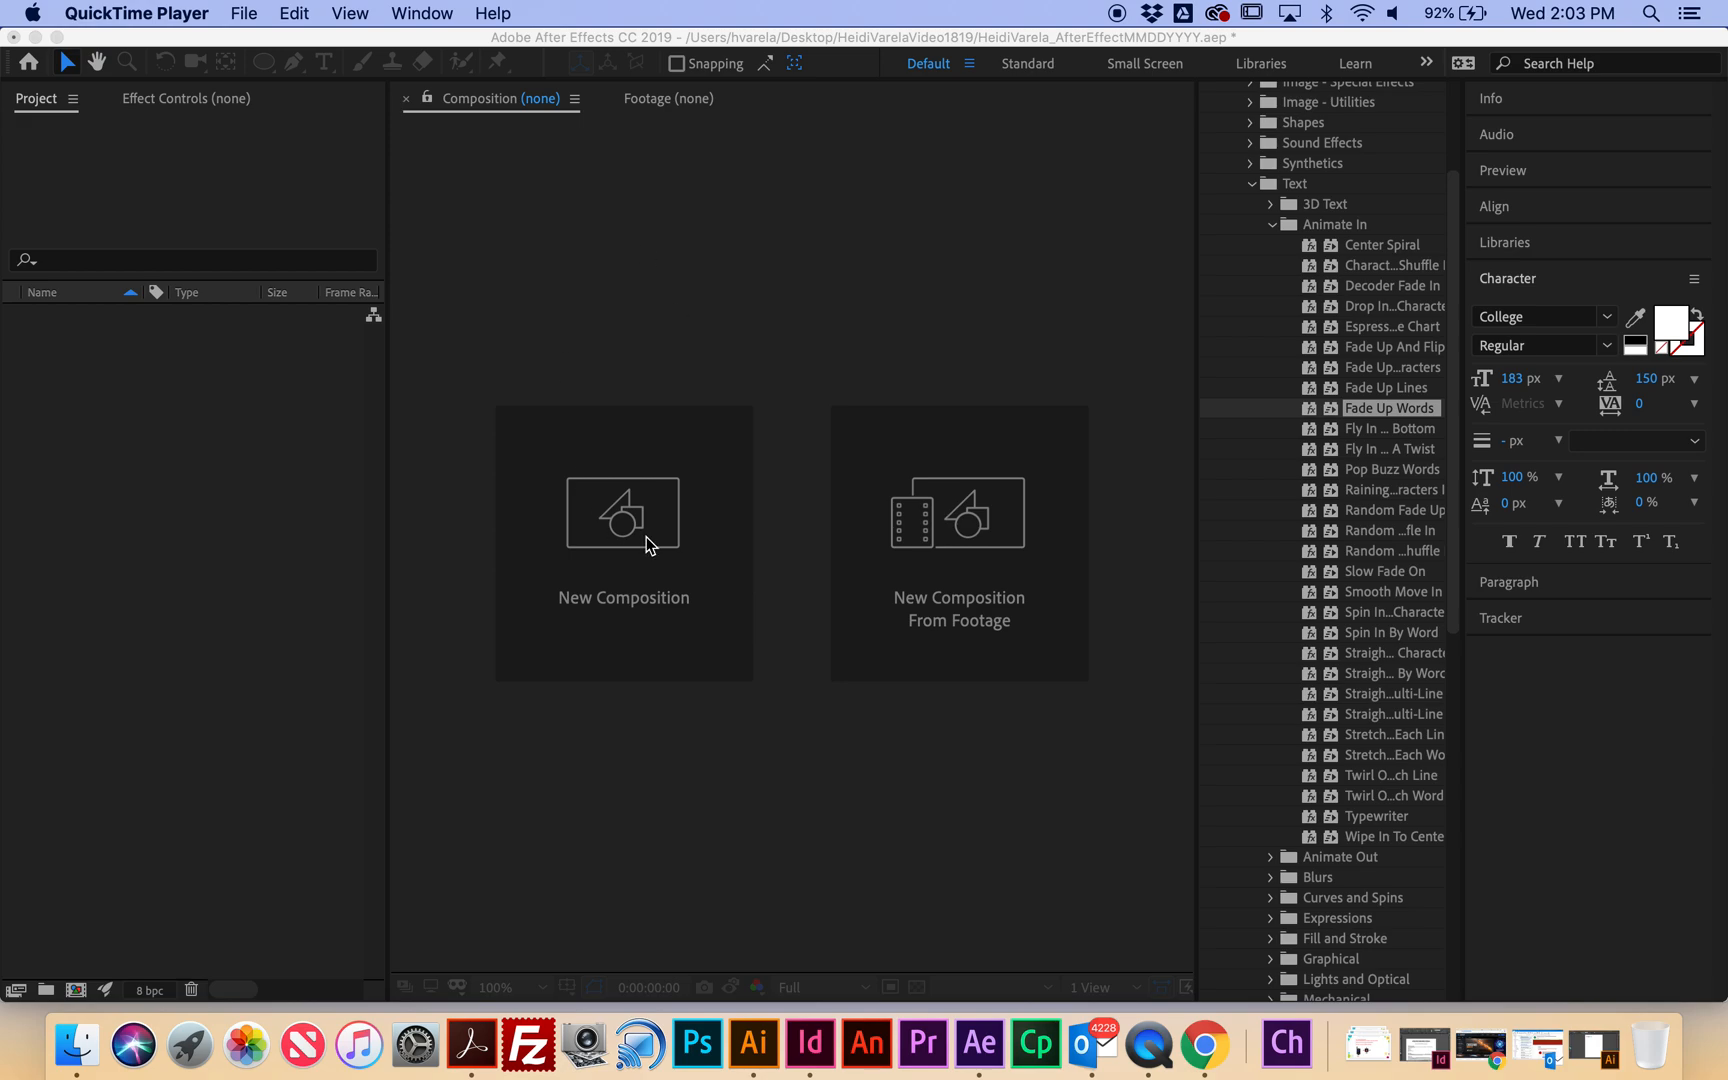
# Switch from QuickTime Player to the empty After Effects project window.
pyautogui.click(620, 520)
# Create a 1920×1080, 29.97 fps, 10-second composition named with the author's name plus '_Repetition_MM'.
pyautogui.click(620, 520)
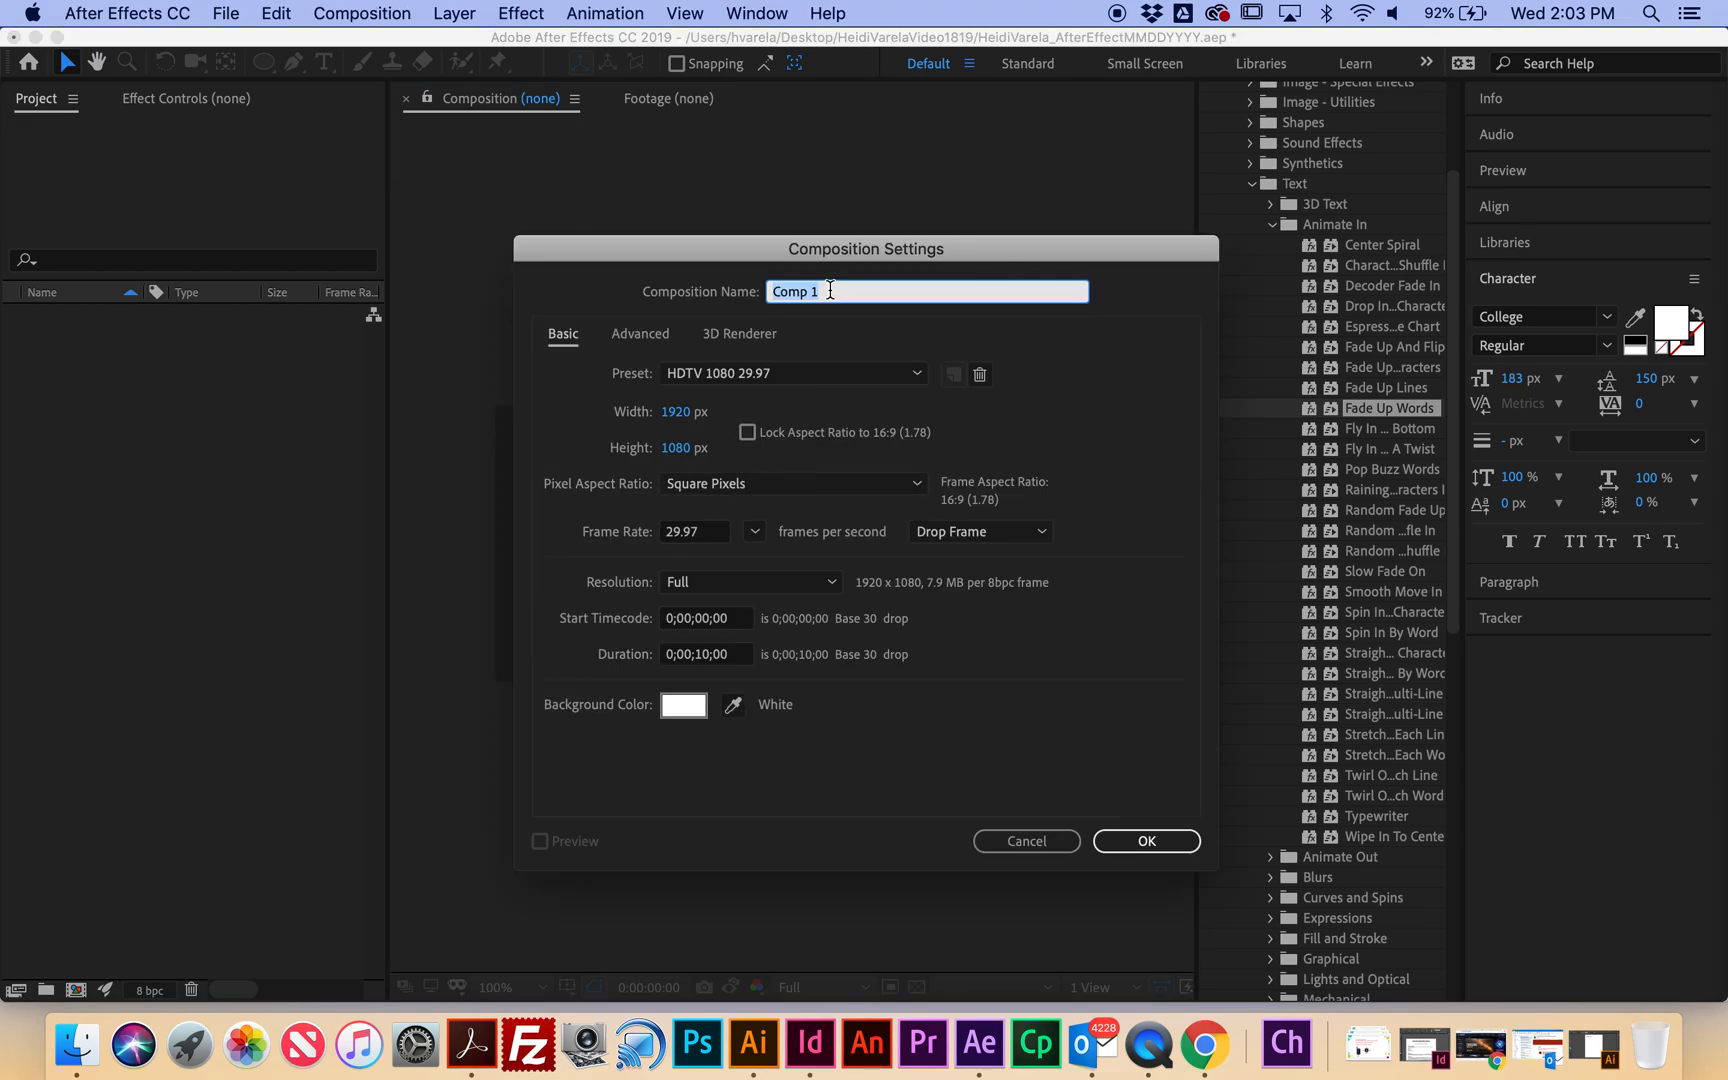
pyautogui.write('HeidiVarela_Repetition_MMDDYYYY')
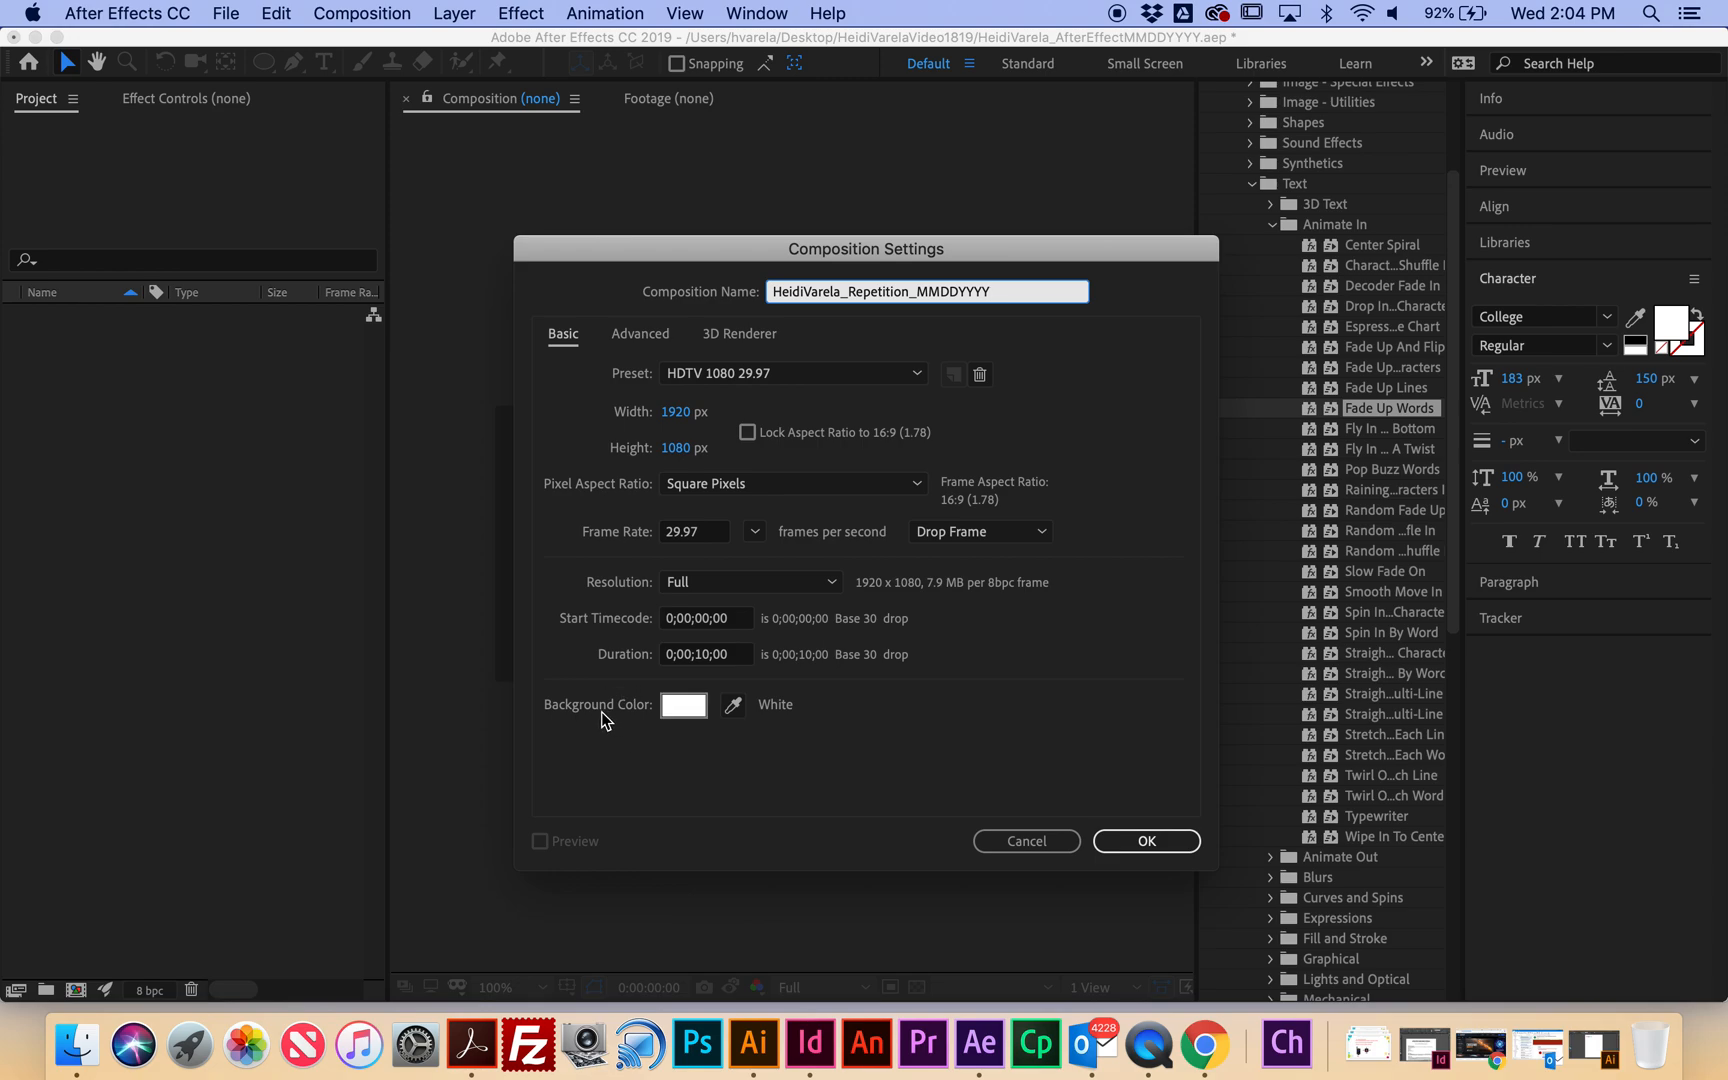
pyautogui.click(1143, 845)
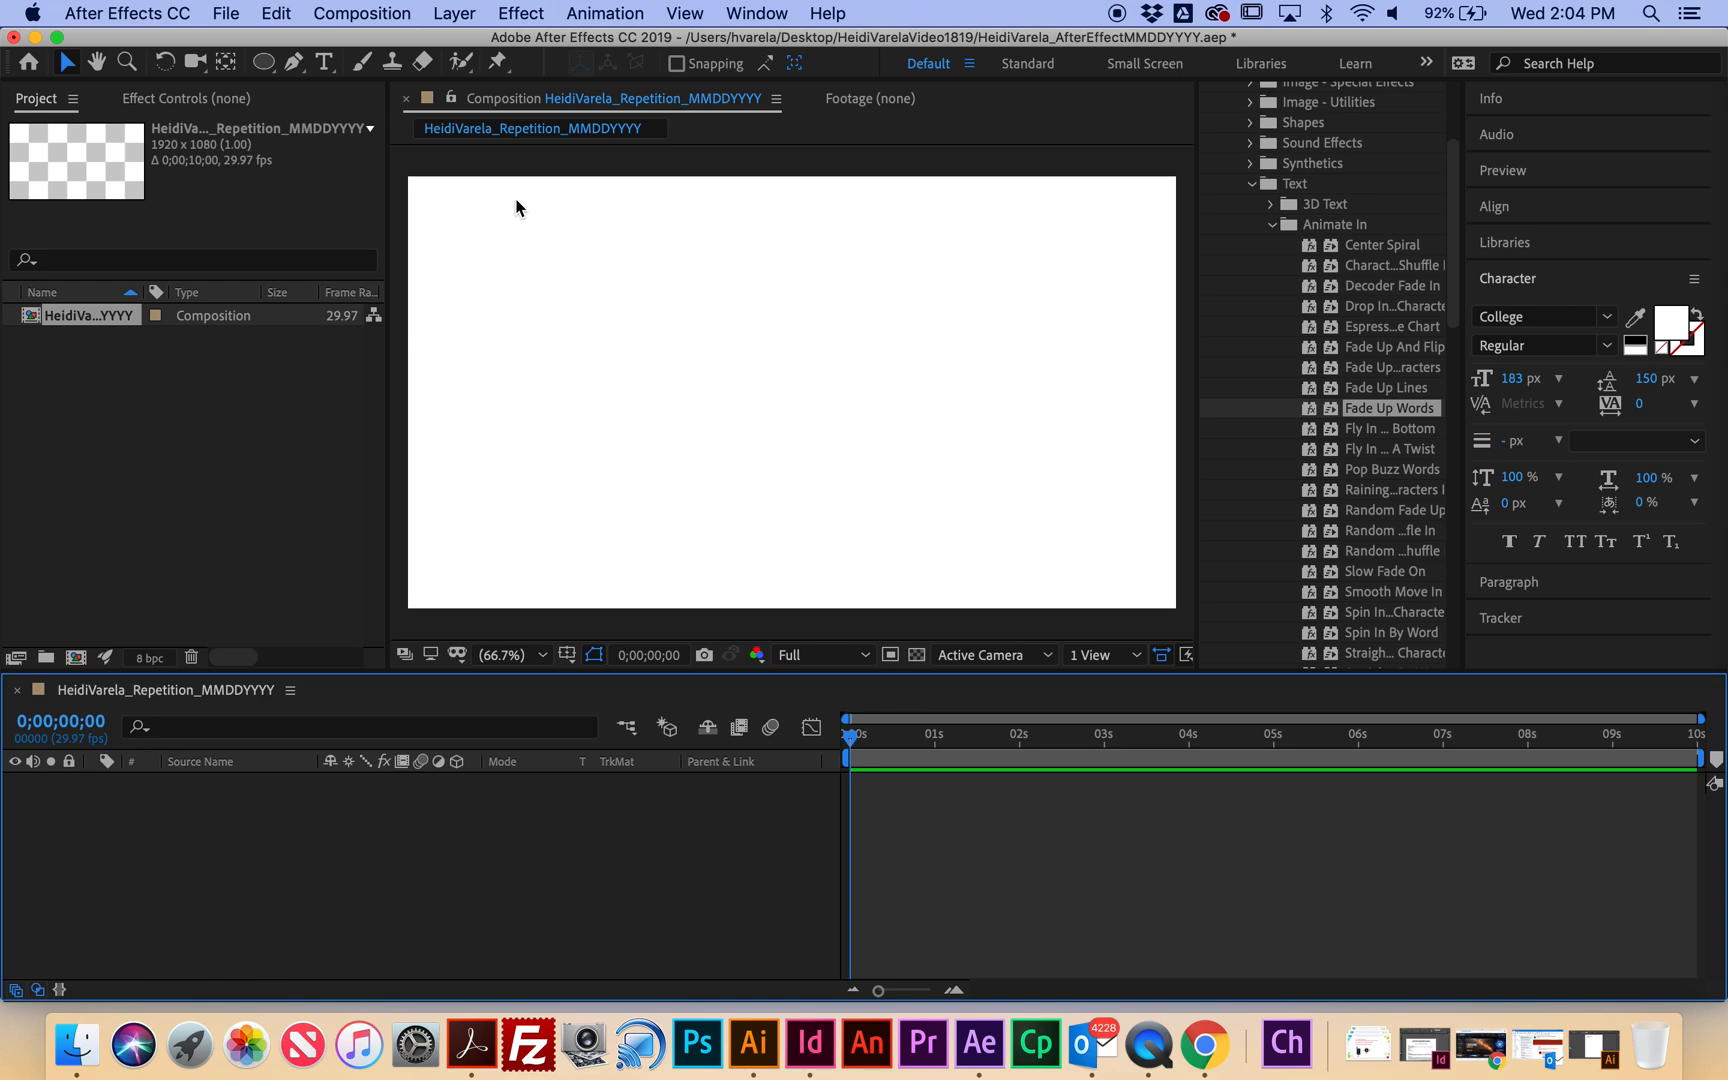
# With the Pen tool, set no fill and a 4 px gold D2B931 stroke, then place the first point.
pyautogui.click(295, 62)
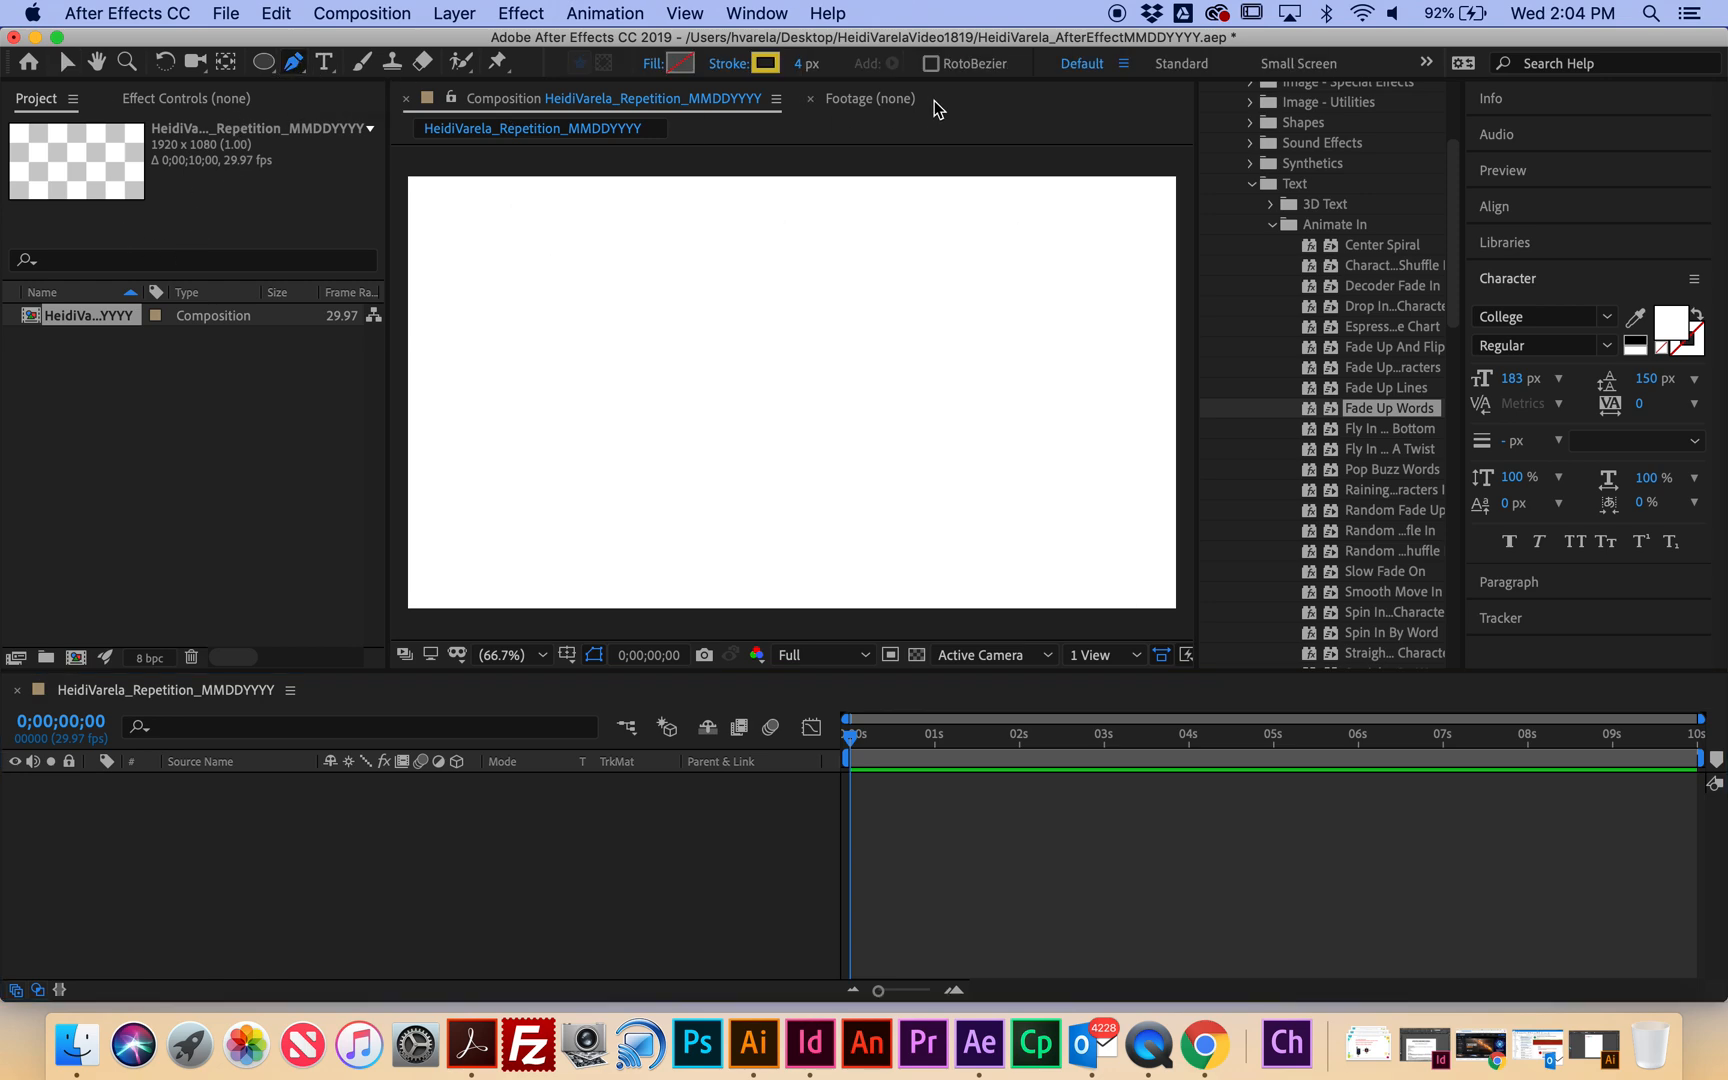
pyautogui.click(652, 73)
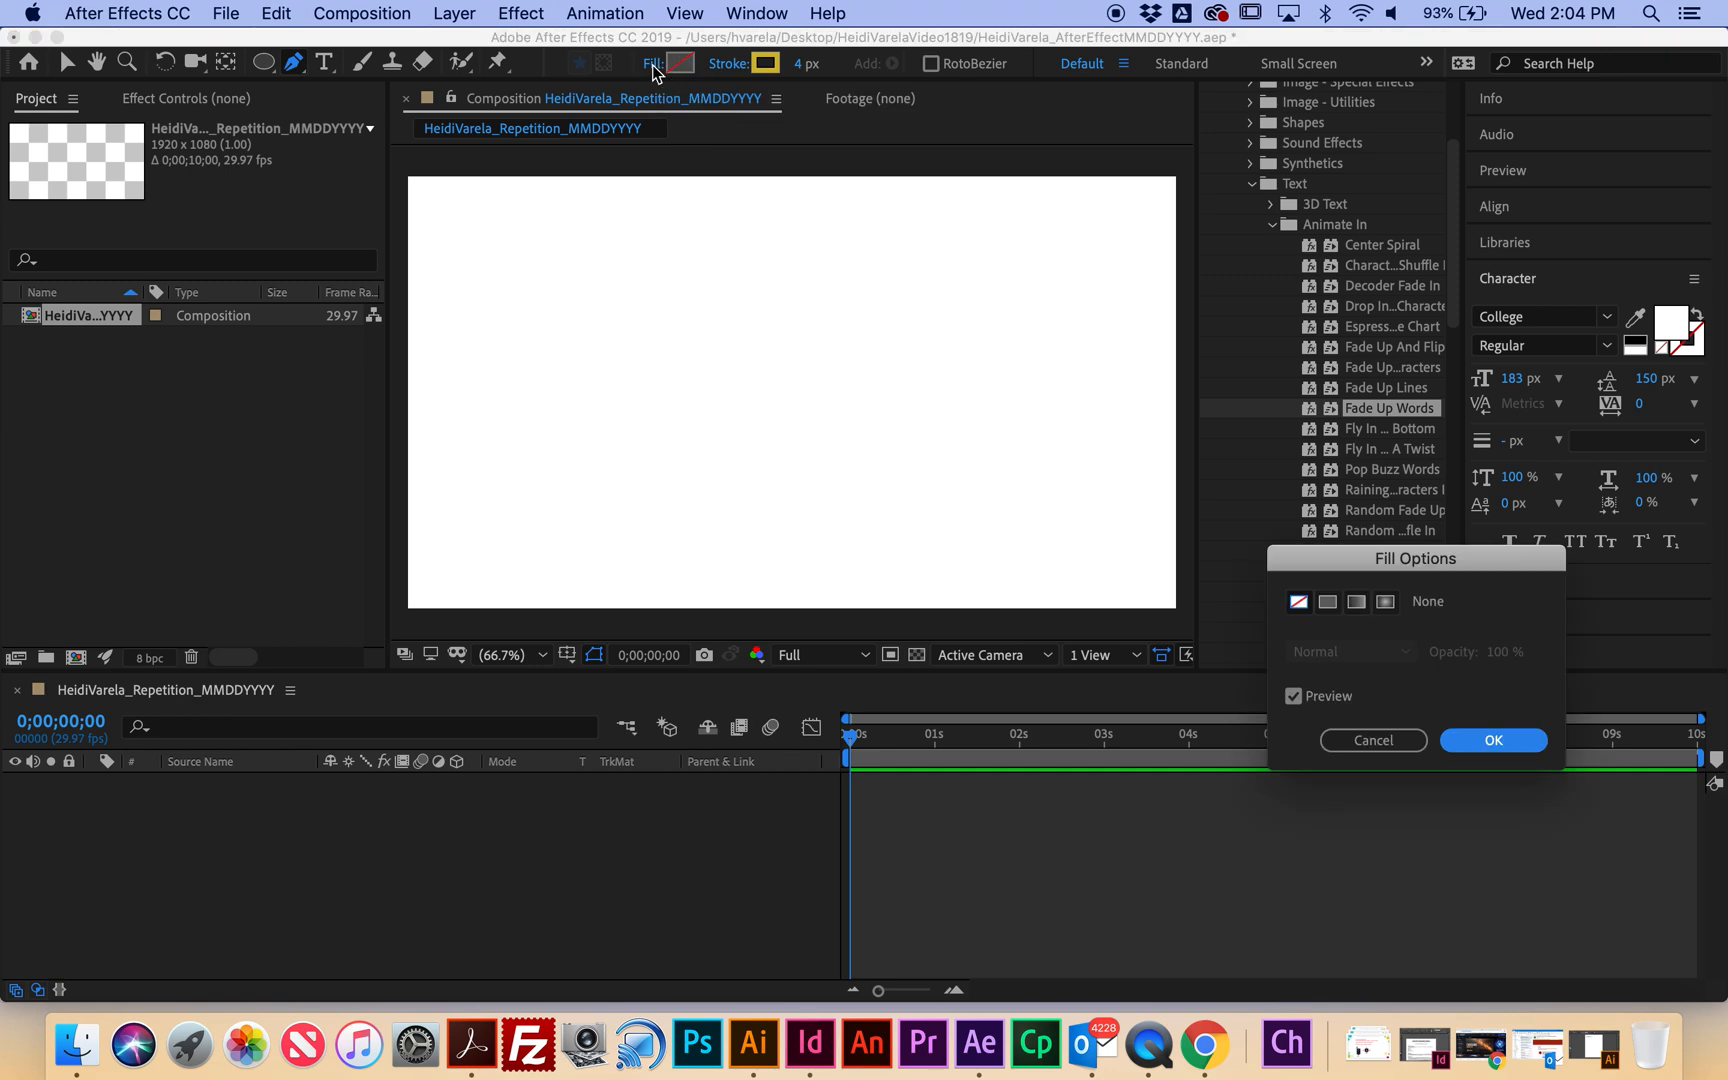
pyautogui.click(1493, 740)
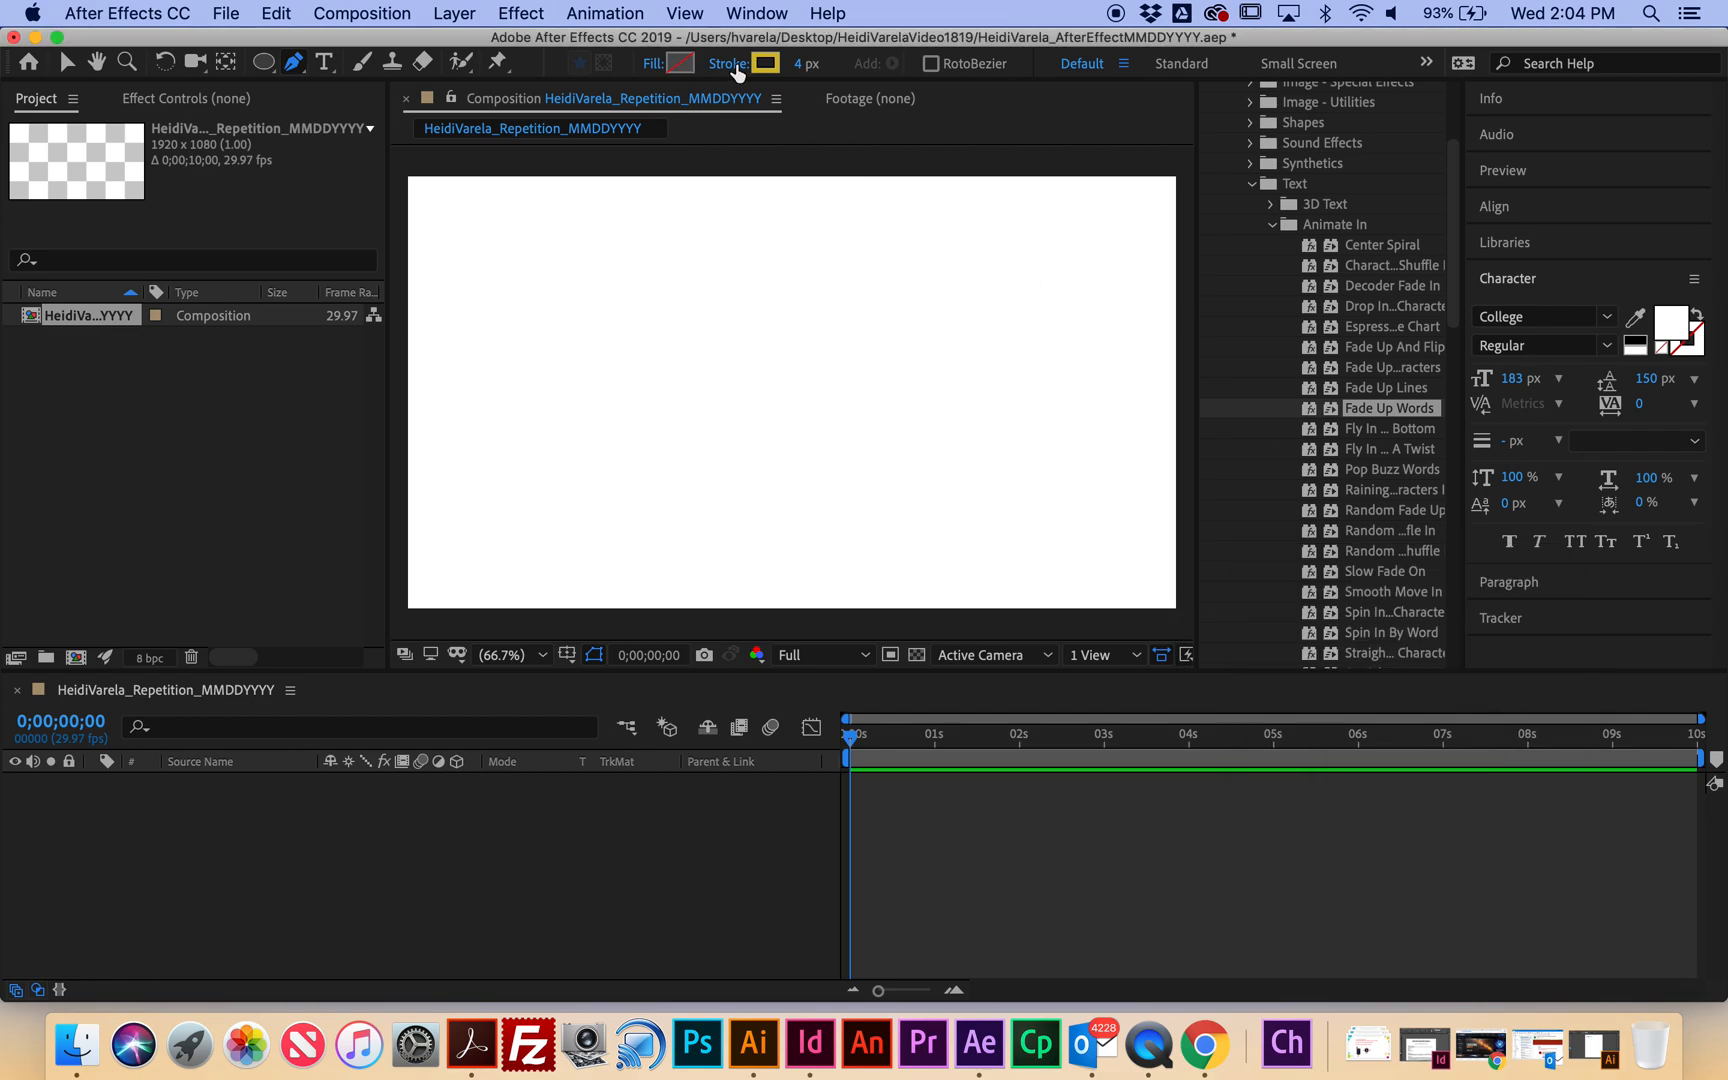
pyautogui.click(728, 66)
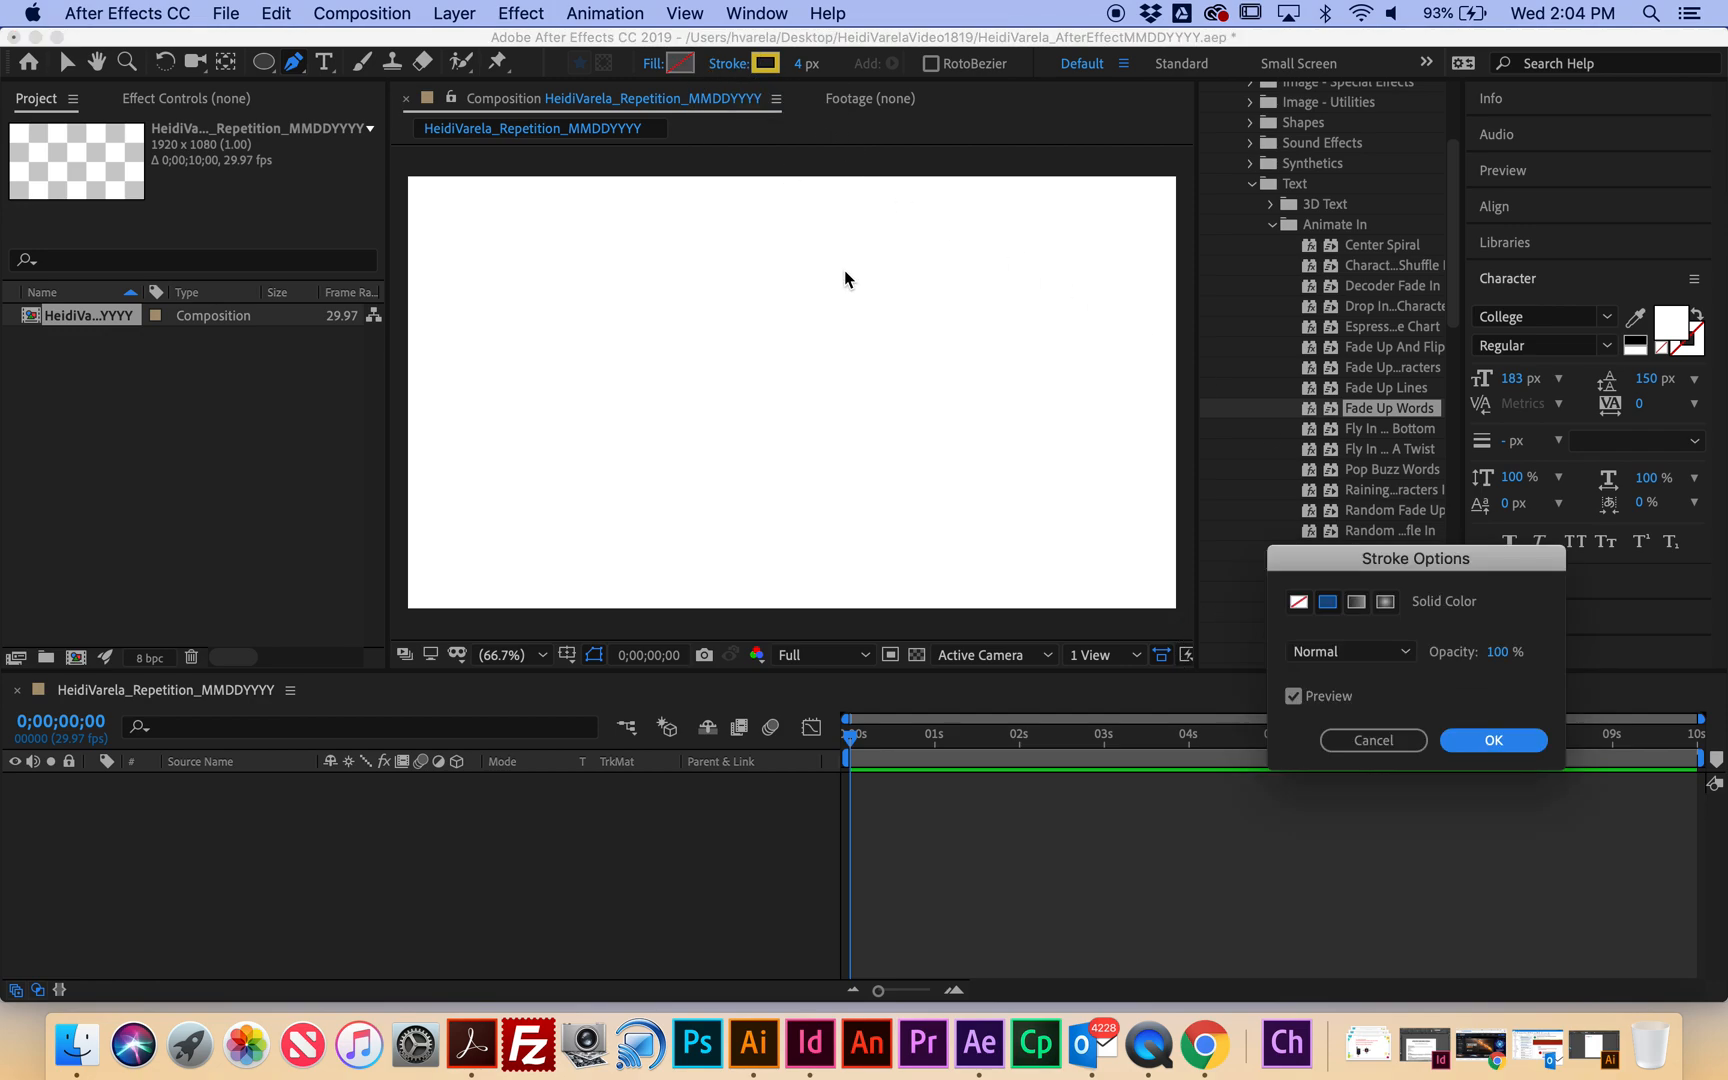
pyautogui.click(1490, 740)
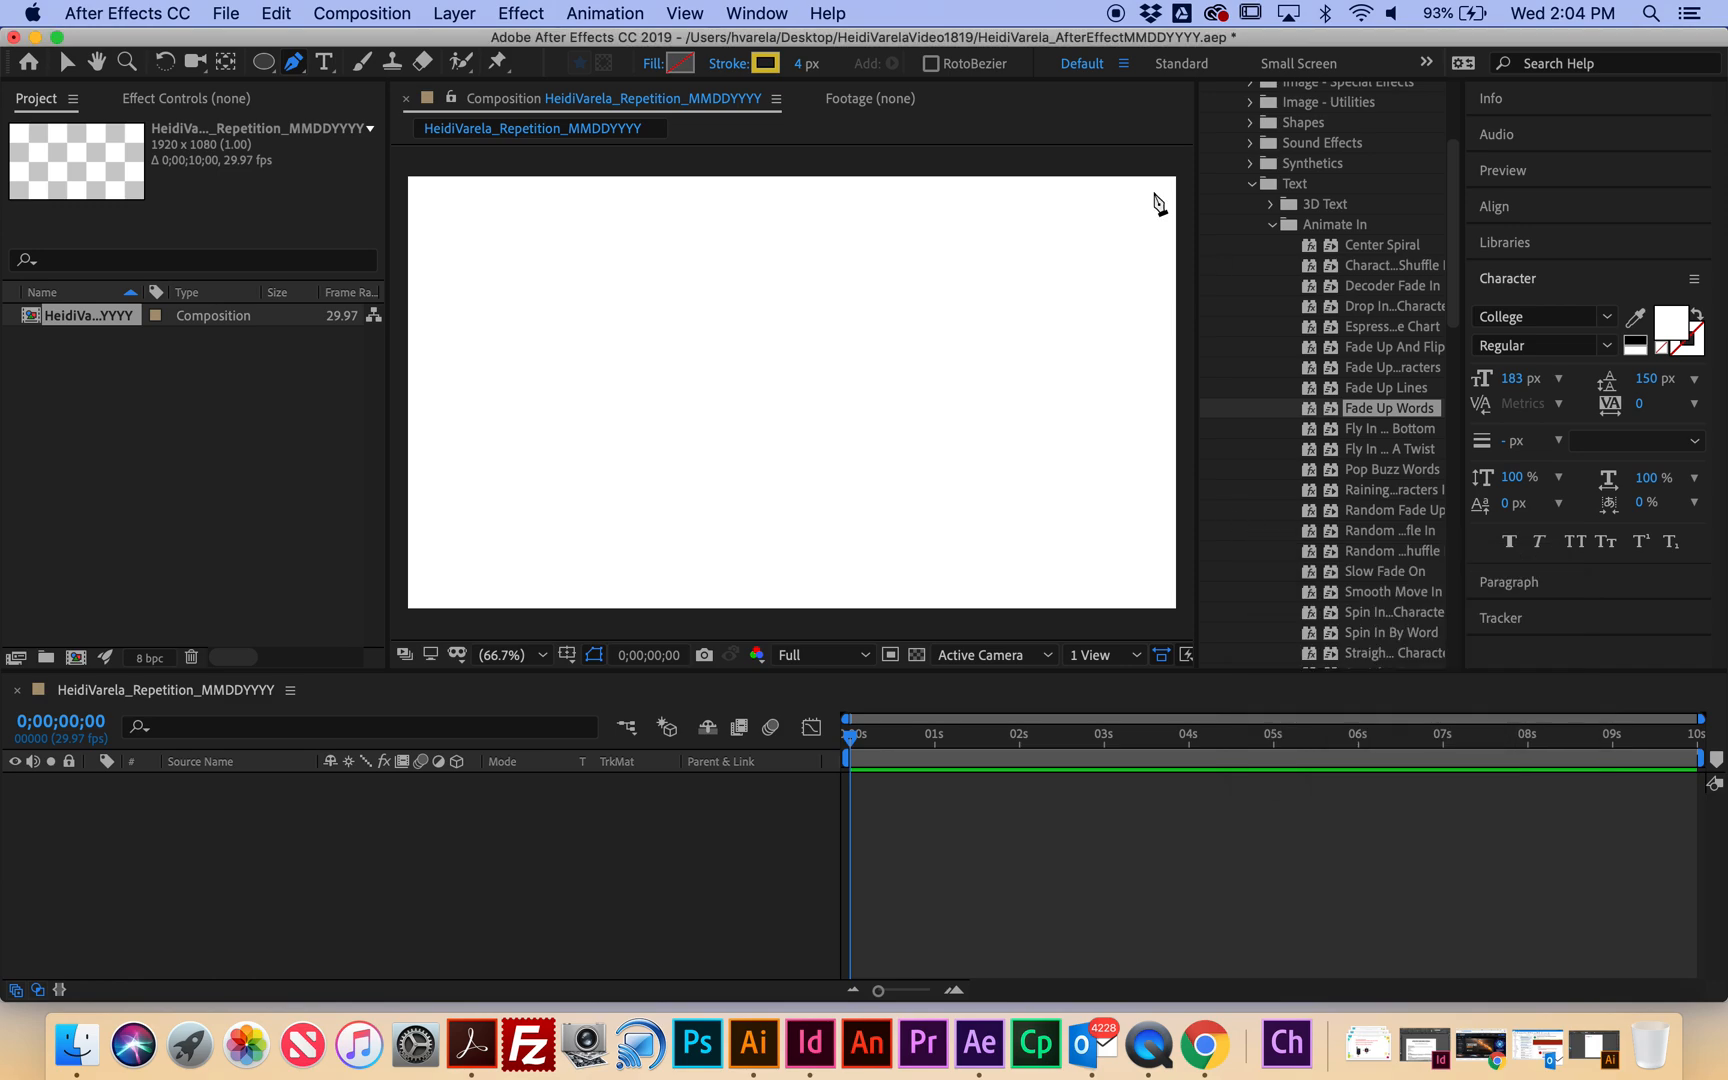
pyautogui.click(777, 67)
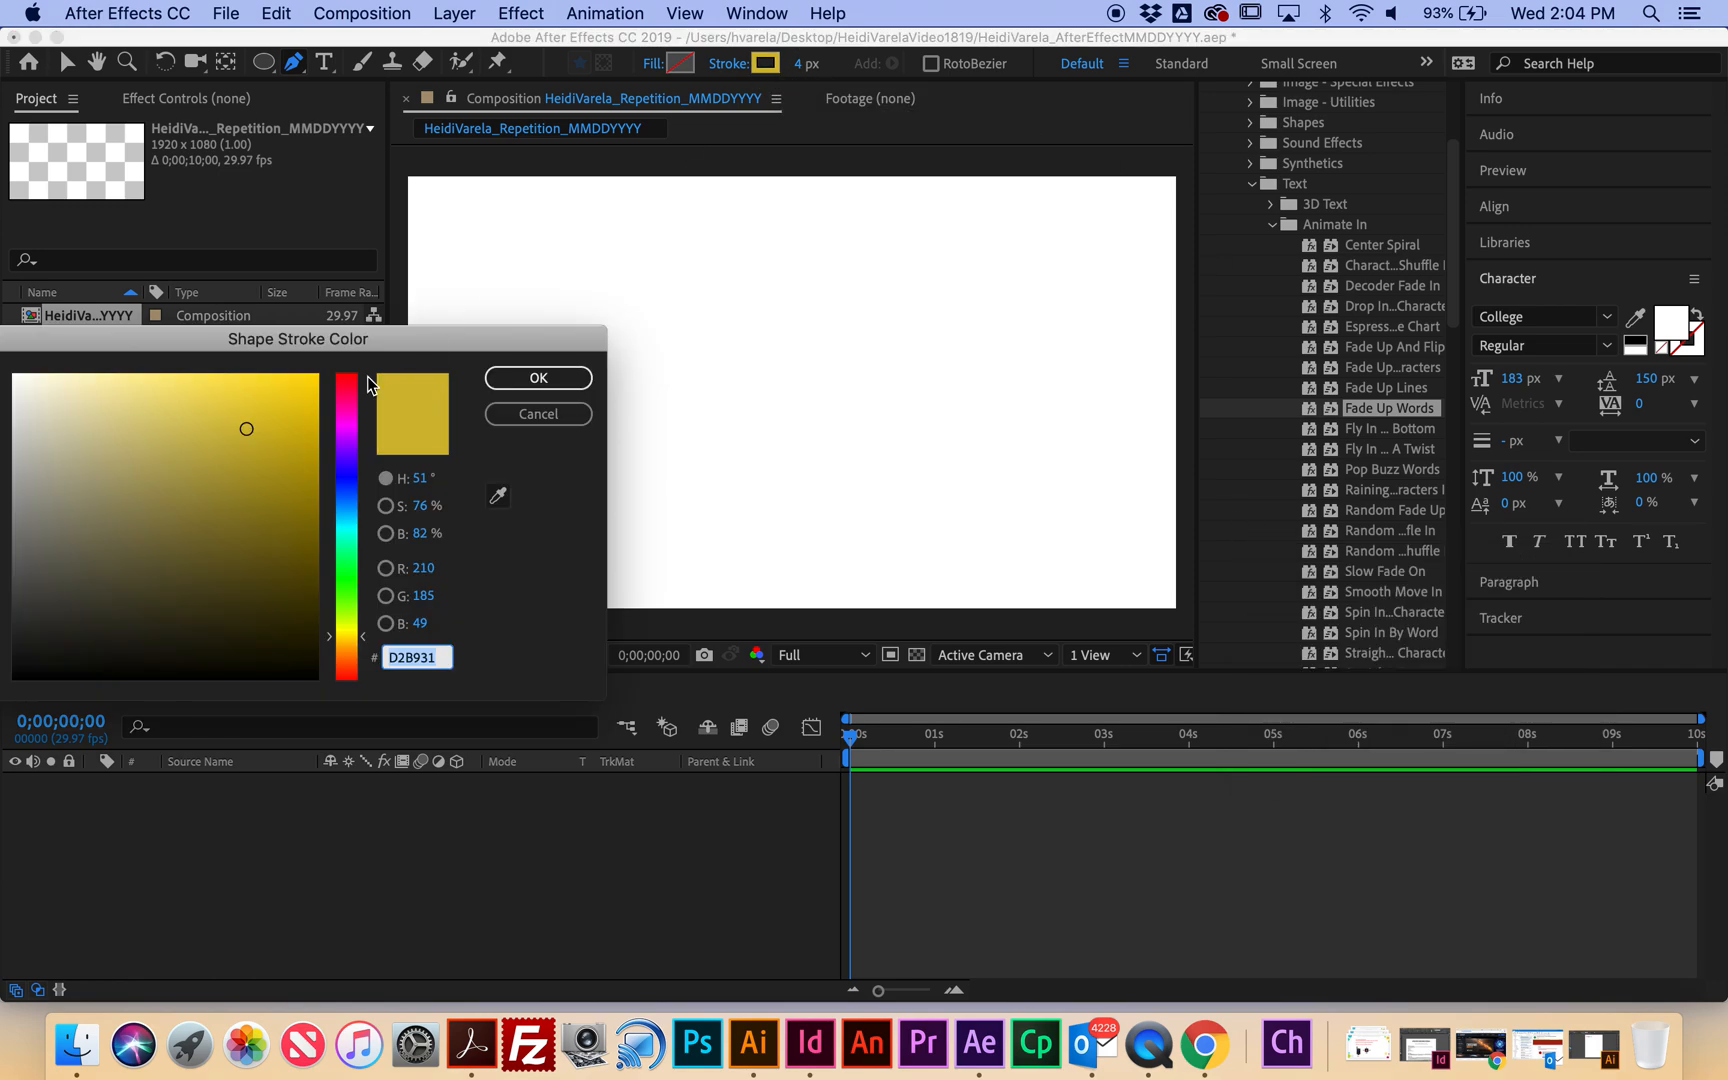
pyautogui.click(538, 377)
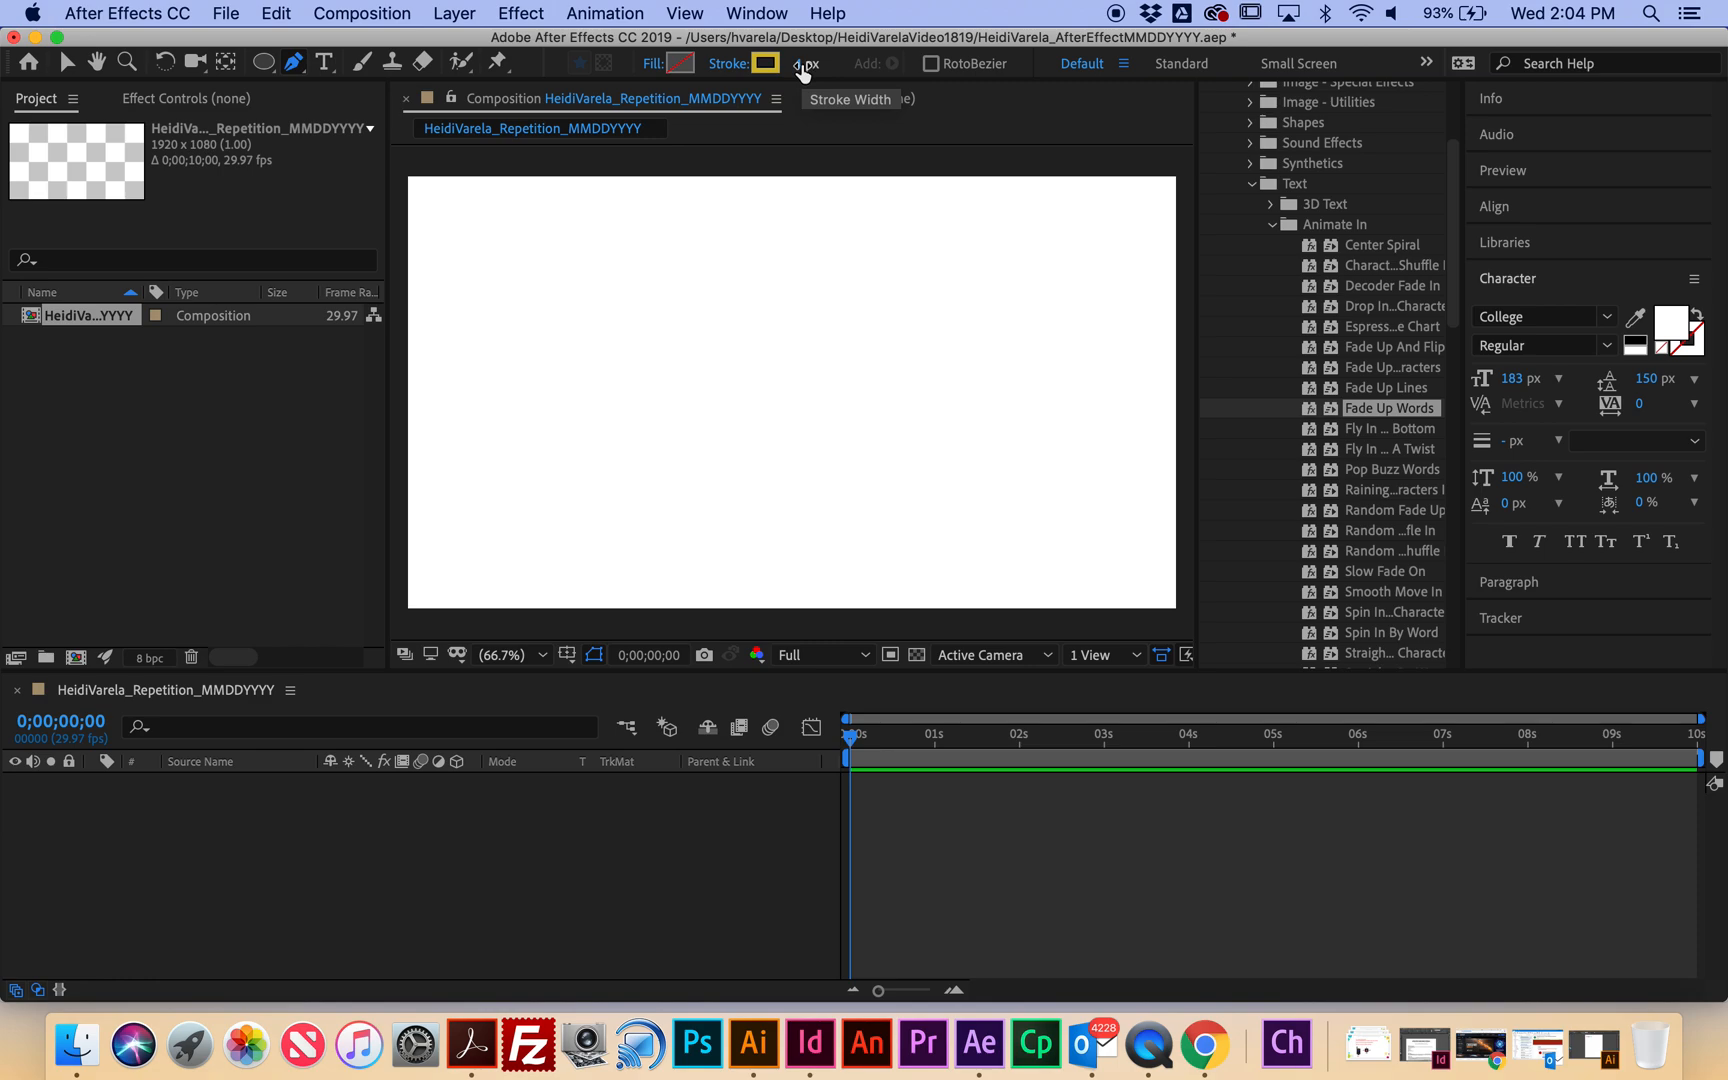
pyautogui.click(466, 371)
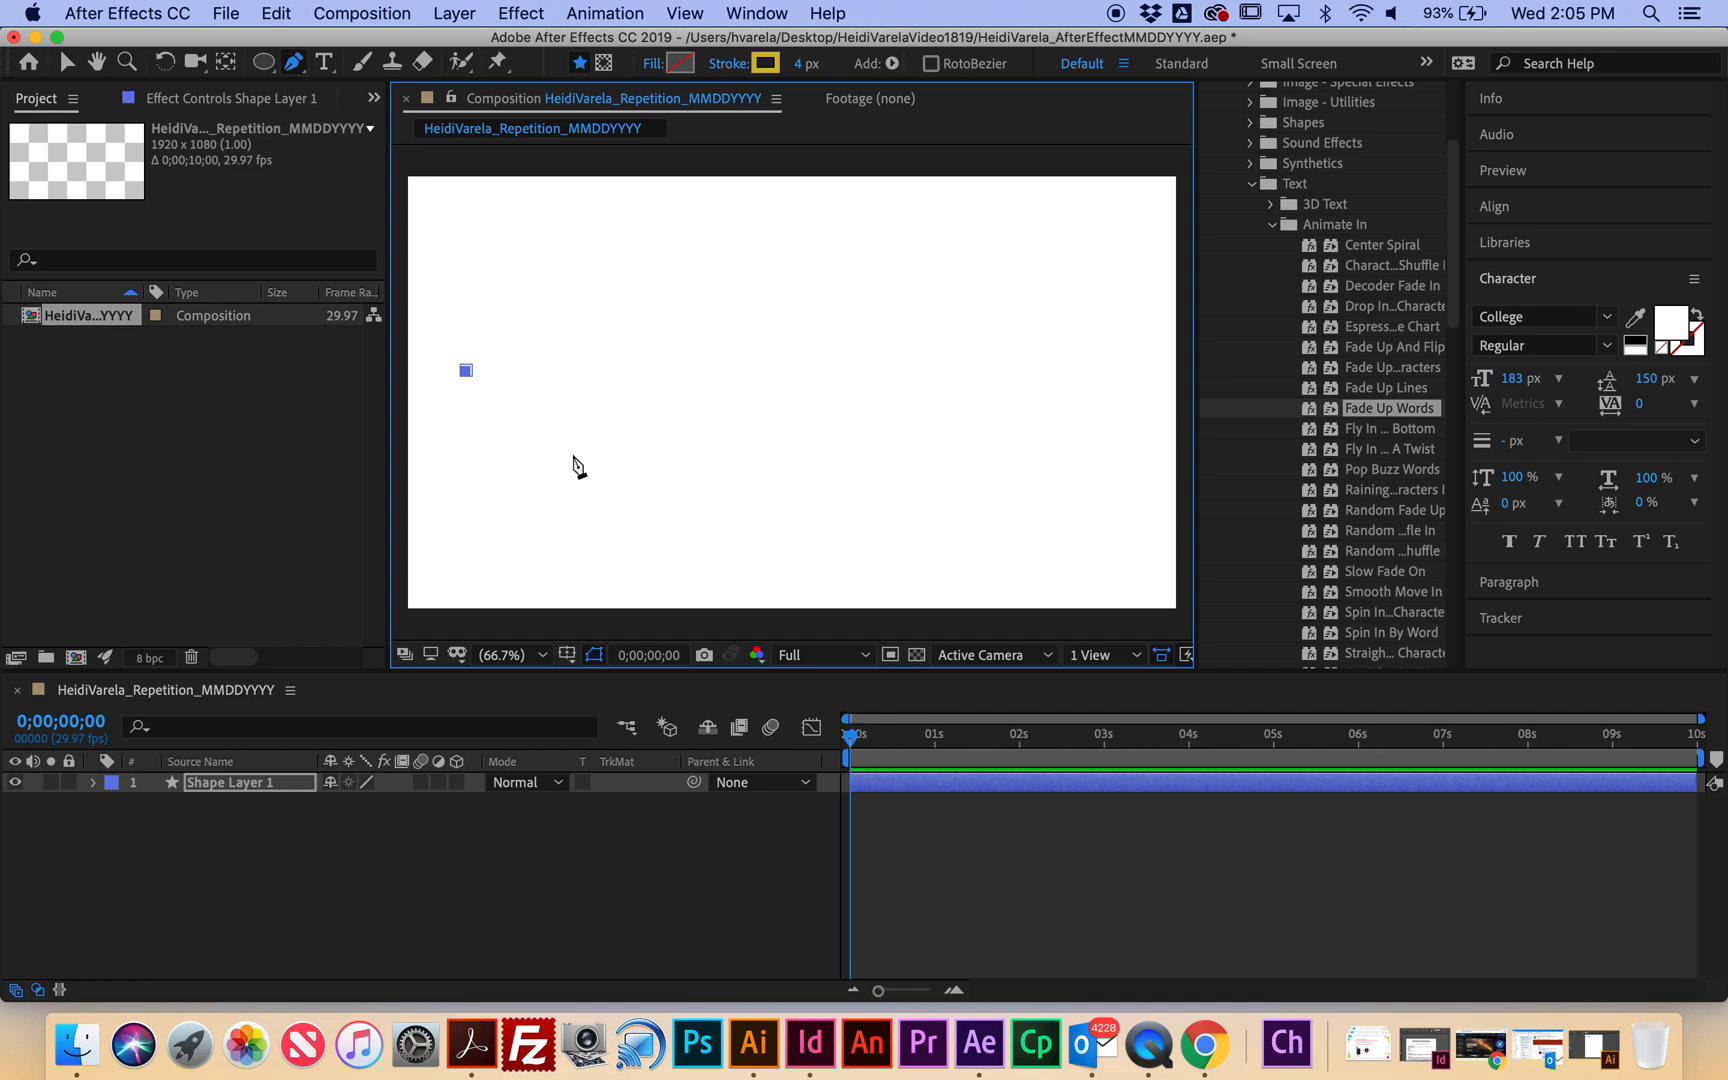
# Drag out two more points so the curve dips down and swings up right, then select Shape Layer 1.
pyautogui.moveTo(628, 534); pyautogui.dragTo(780, 492)
pyautogui.moveTo(742, 420); pyautogui.dragTo(815, 450)
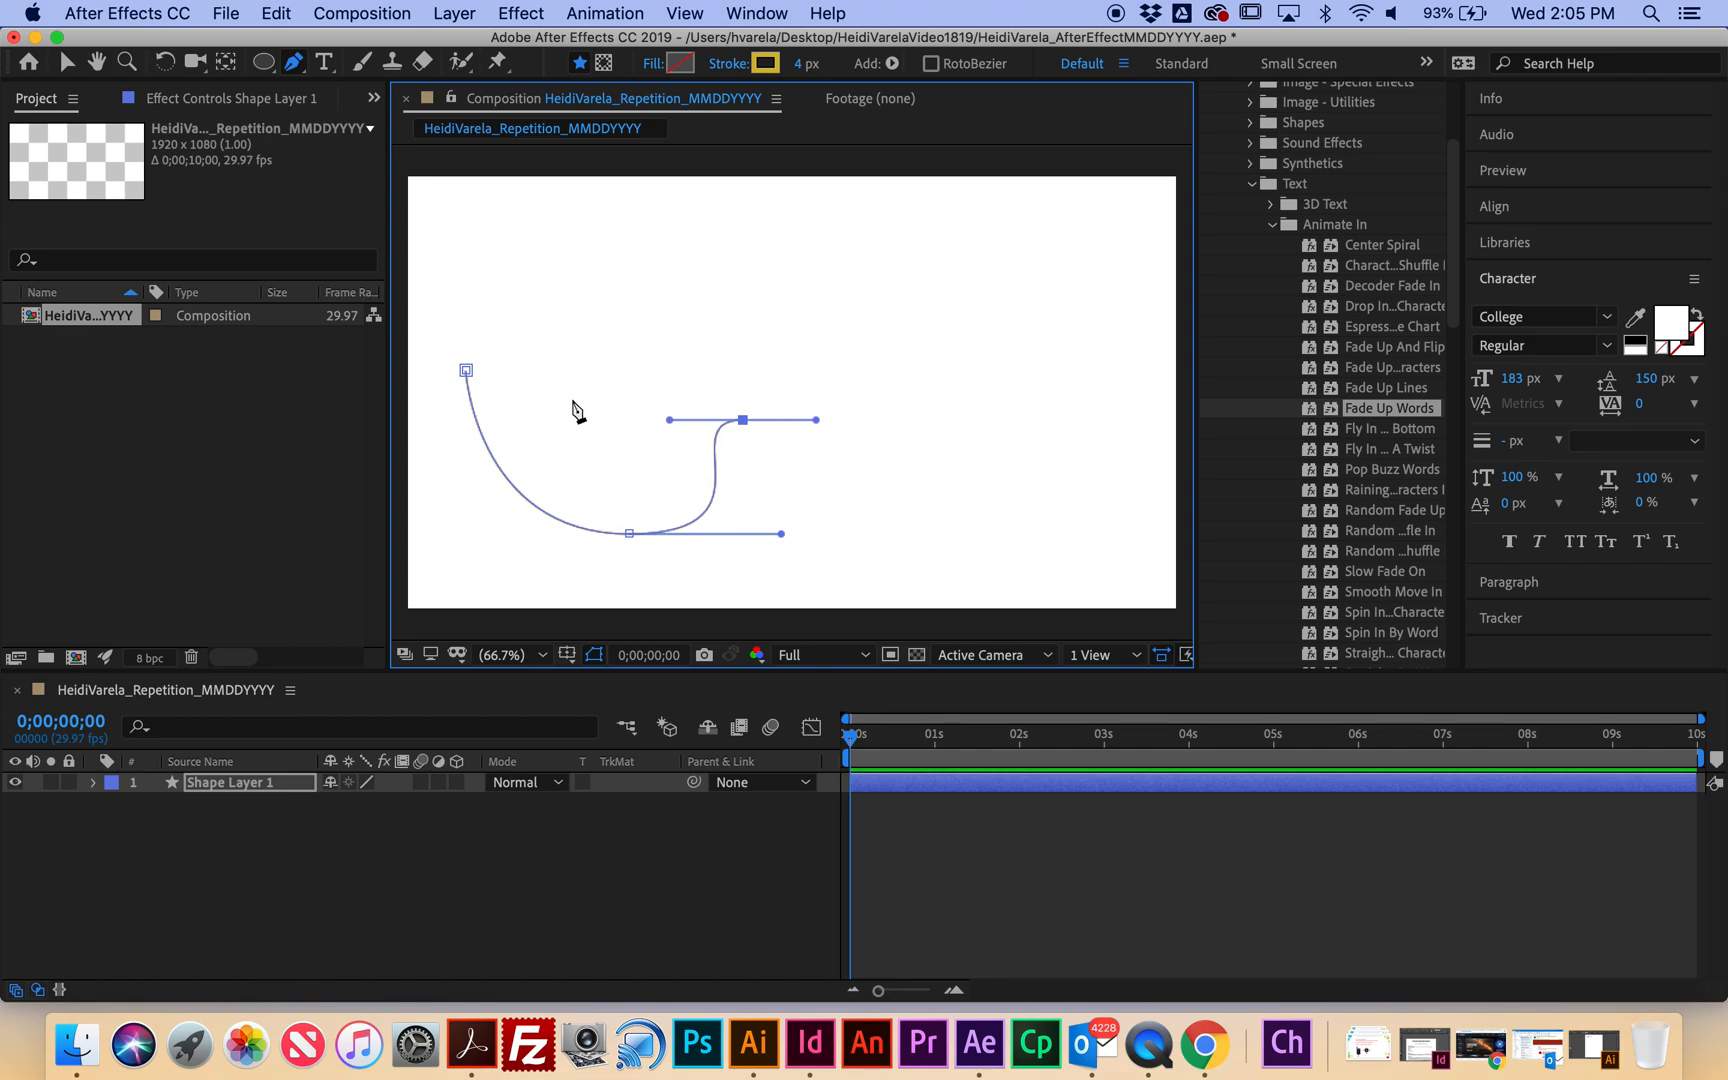
pyautogui.click(242, 783)
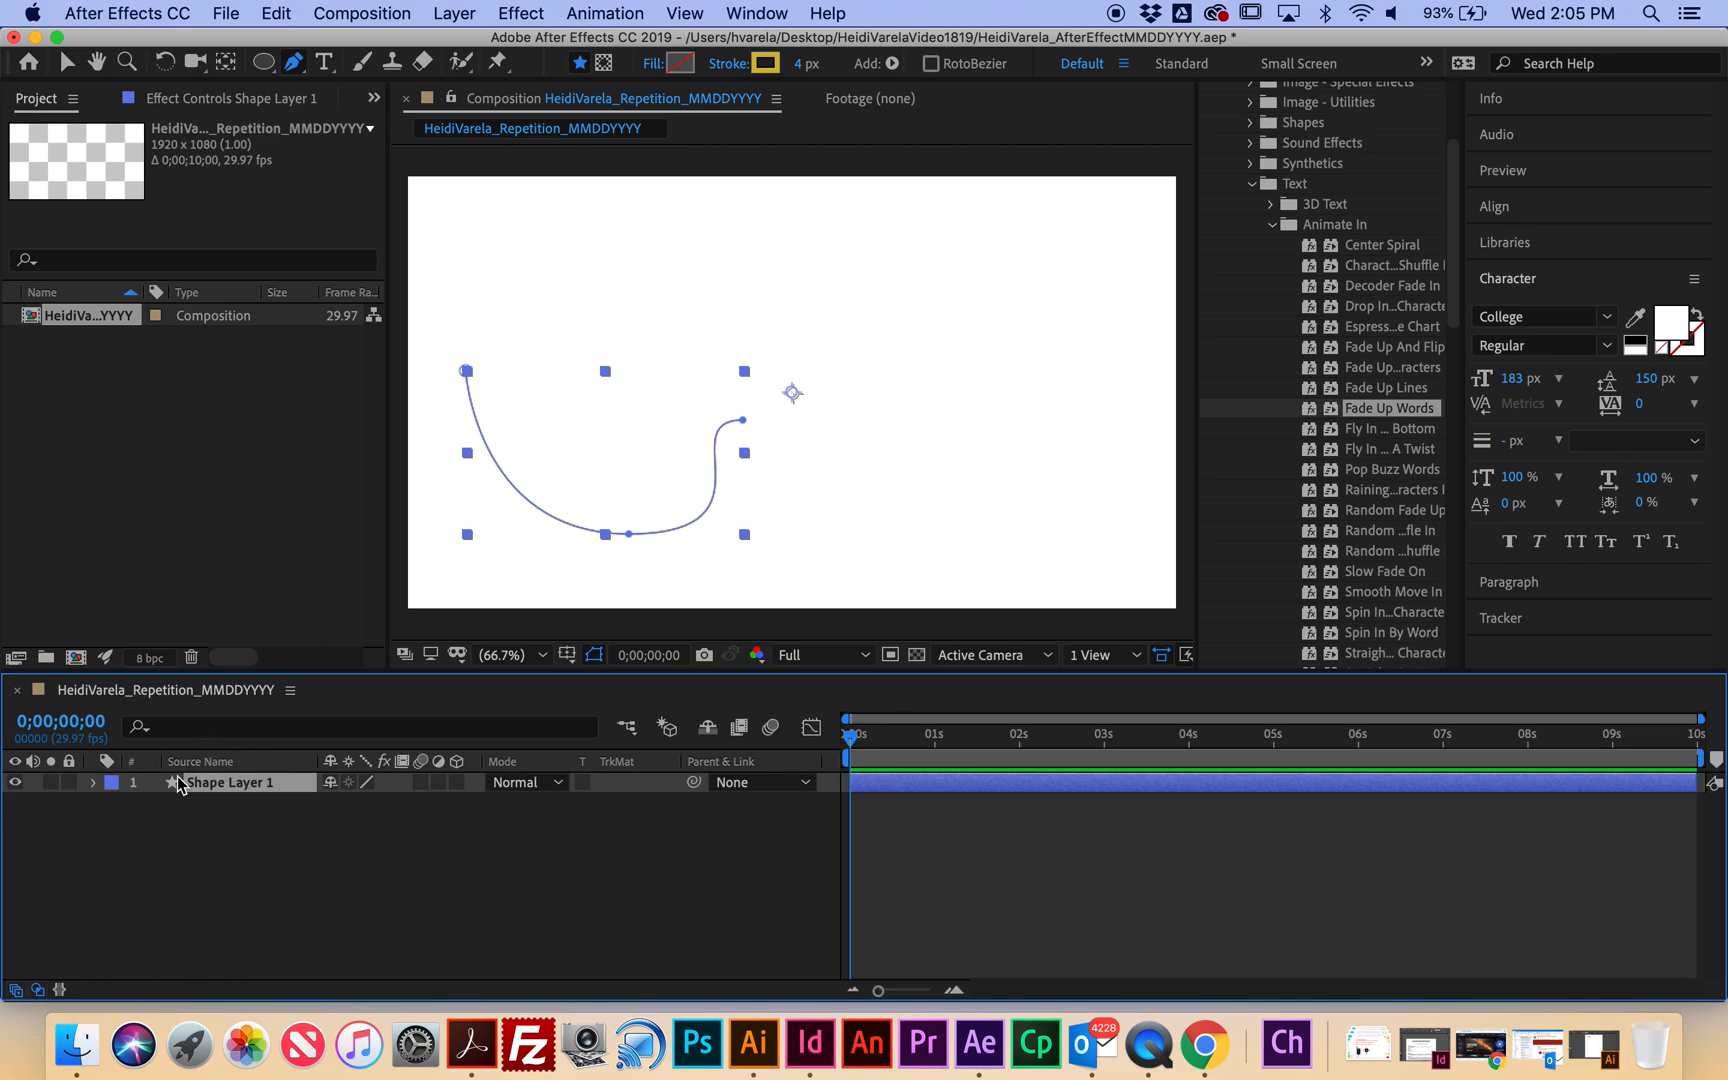
# Expand Shape Layer 1 to reveal its Contents and Shape 1 group, then reselect the layer.
pyautogui.click(94, 782)
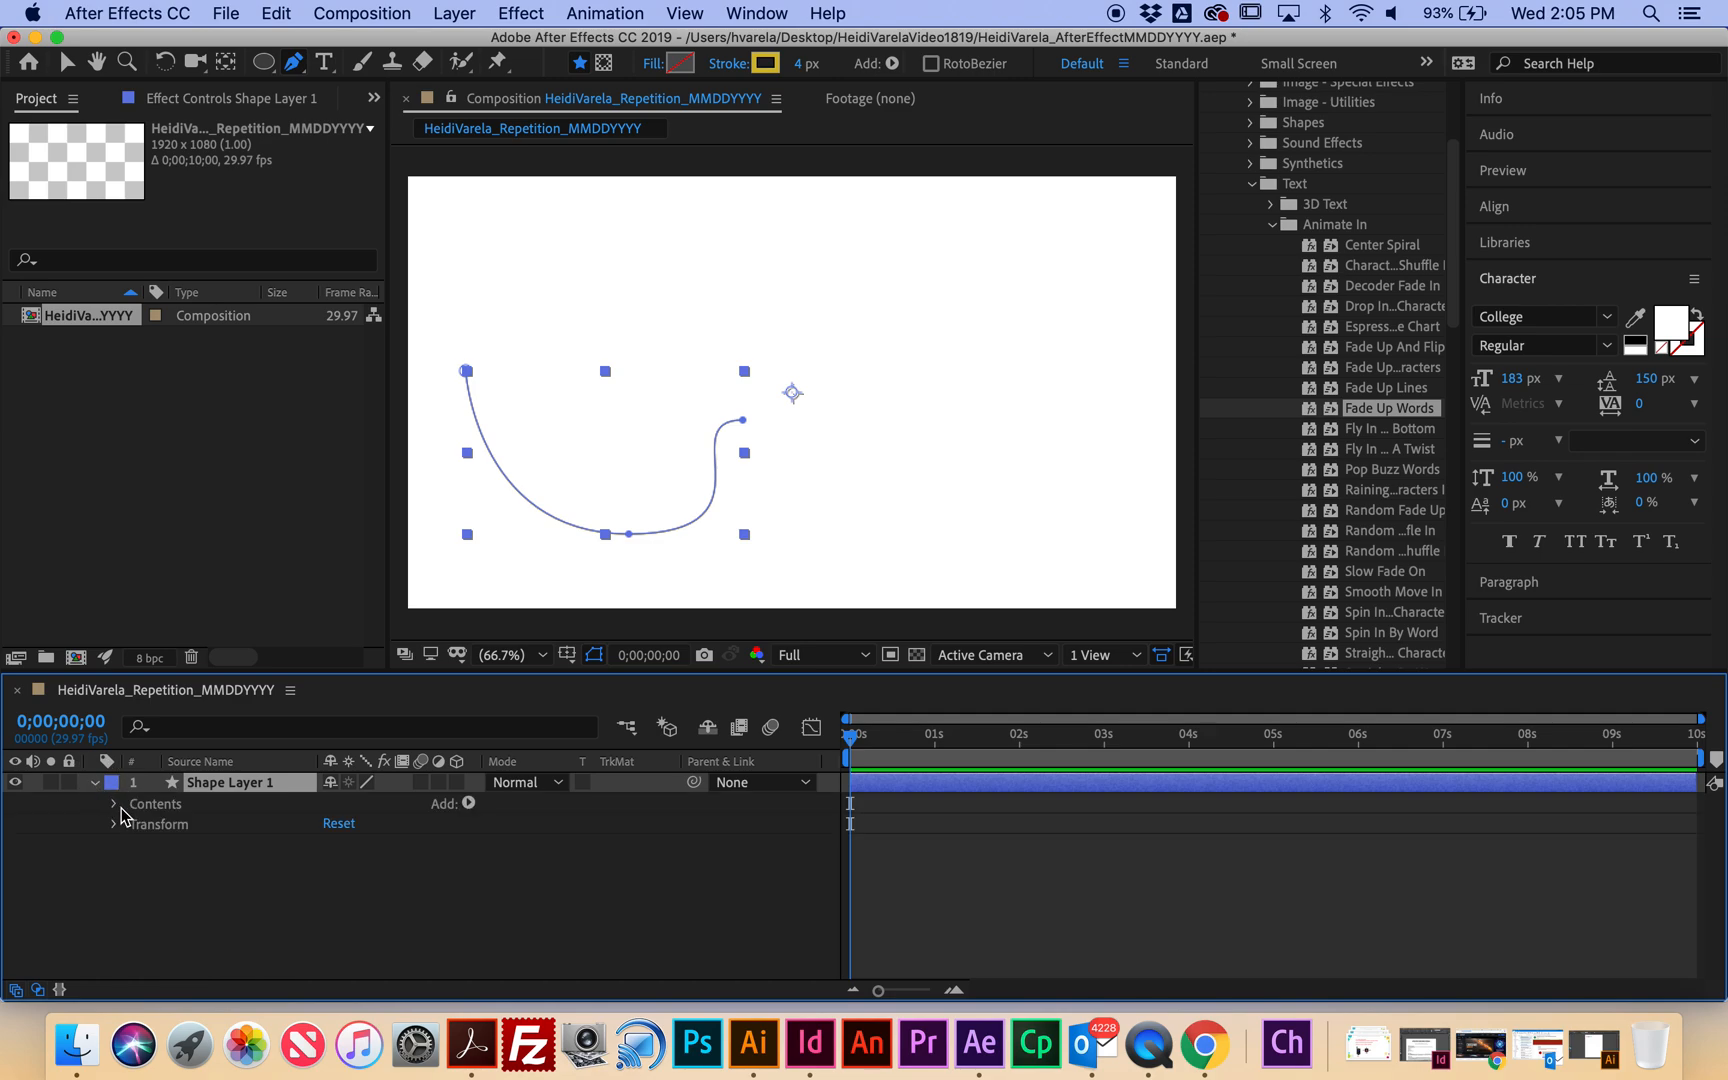
pyautogui.click(114, 804)
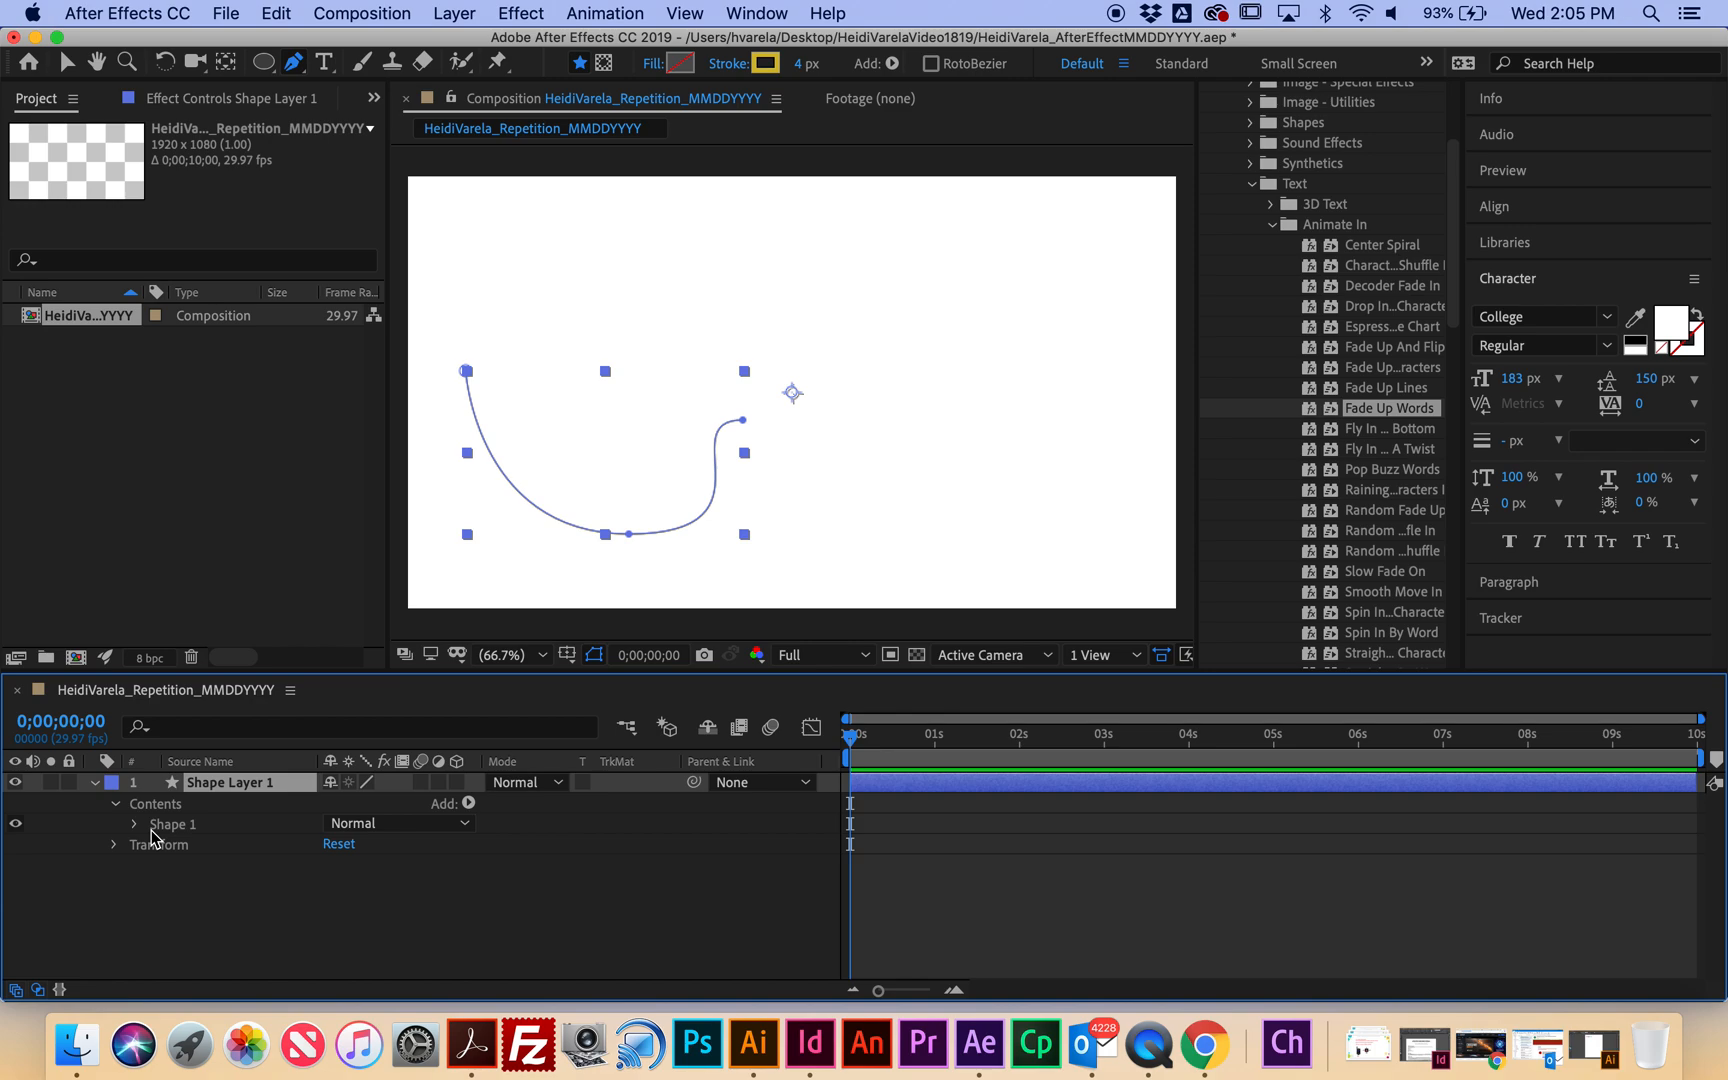
pyautogui.click(170, 806)
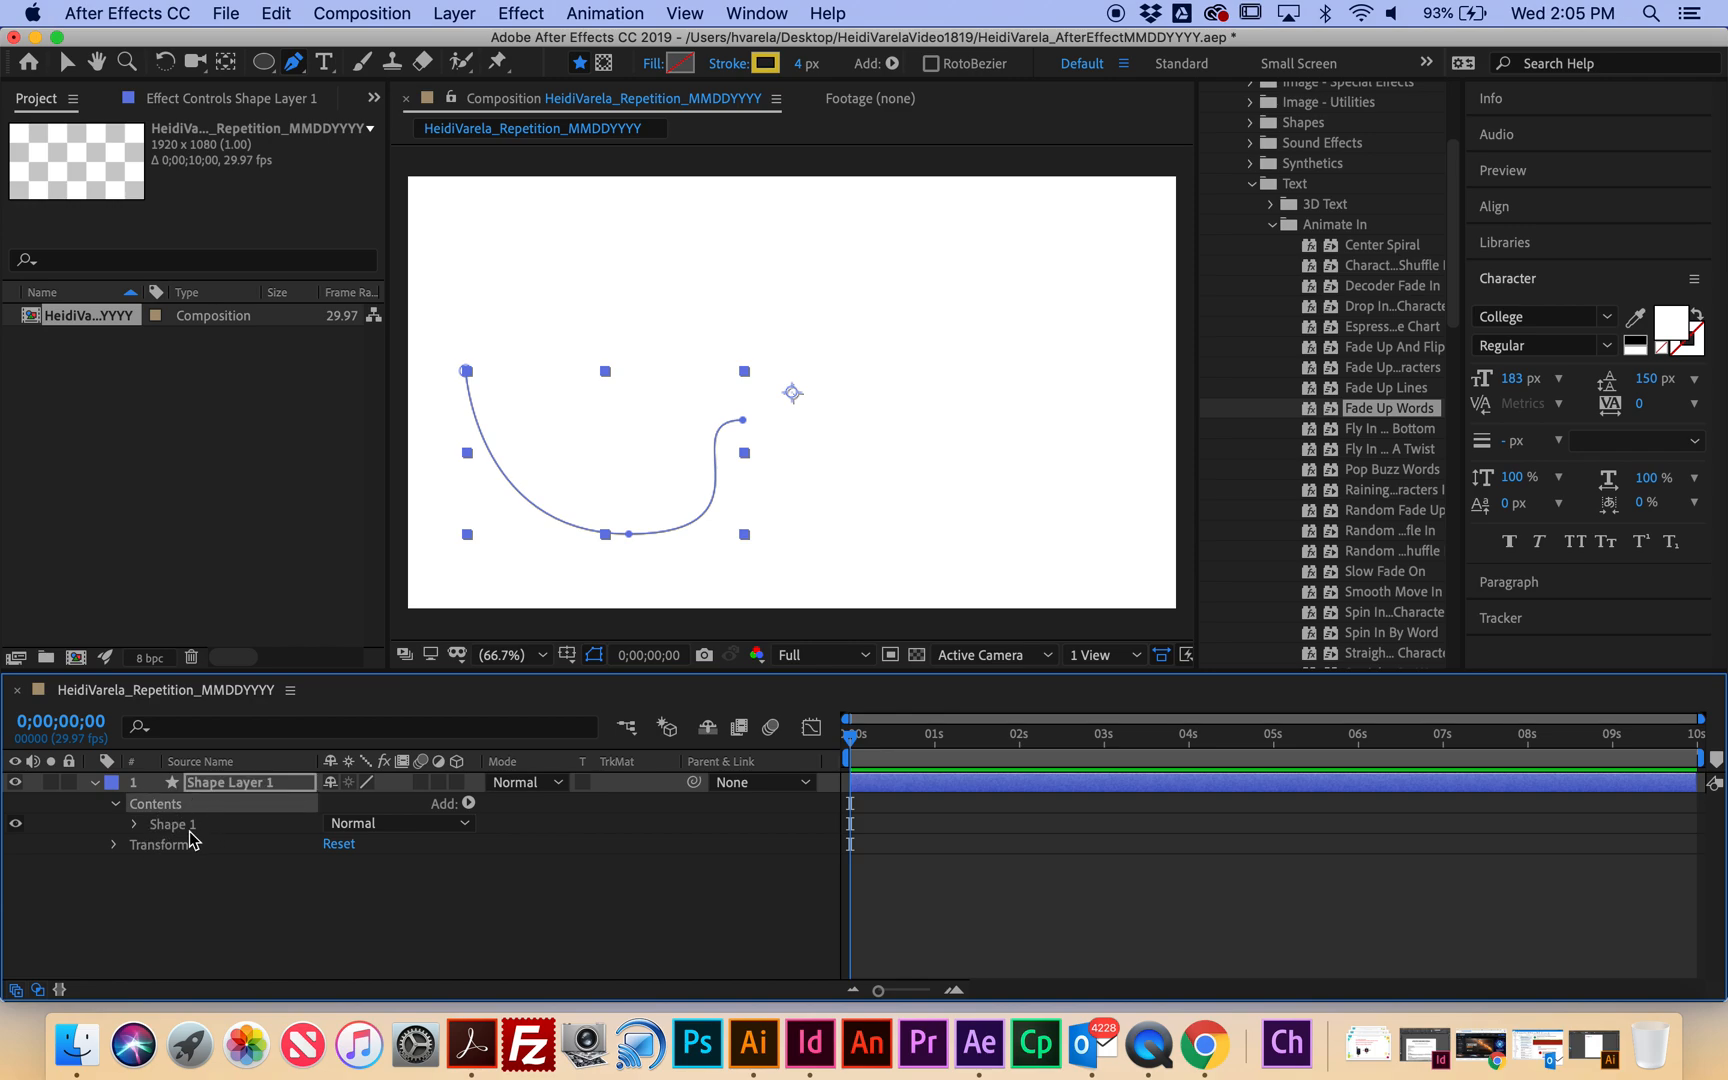
pyautogui.click(215, 784)
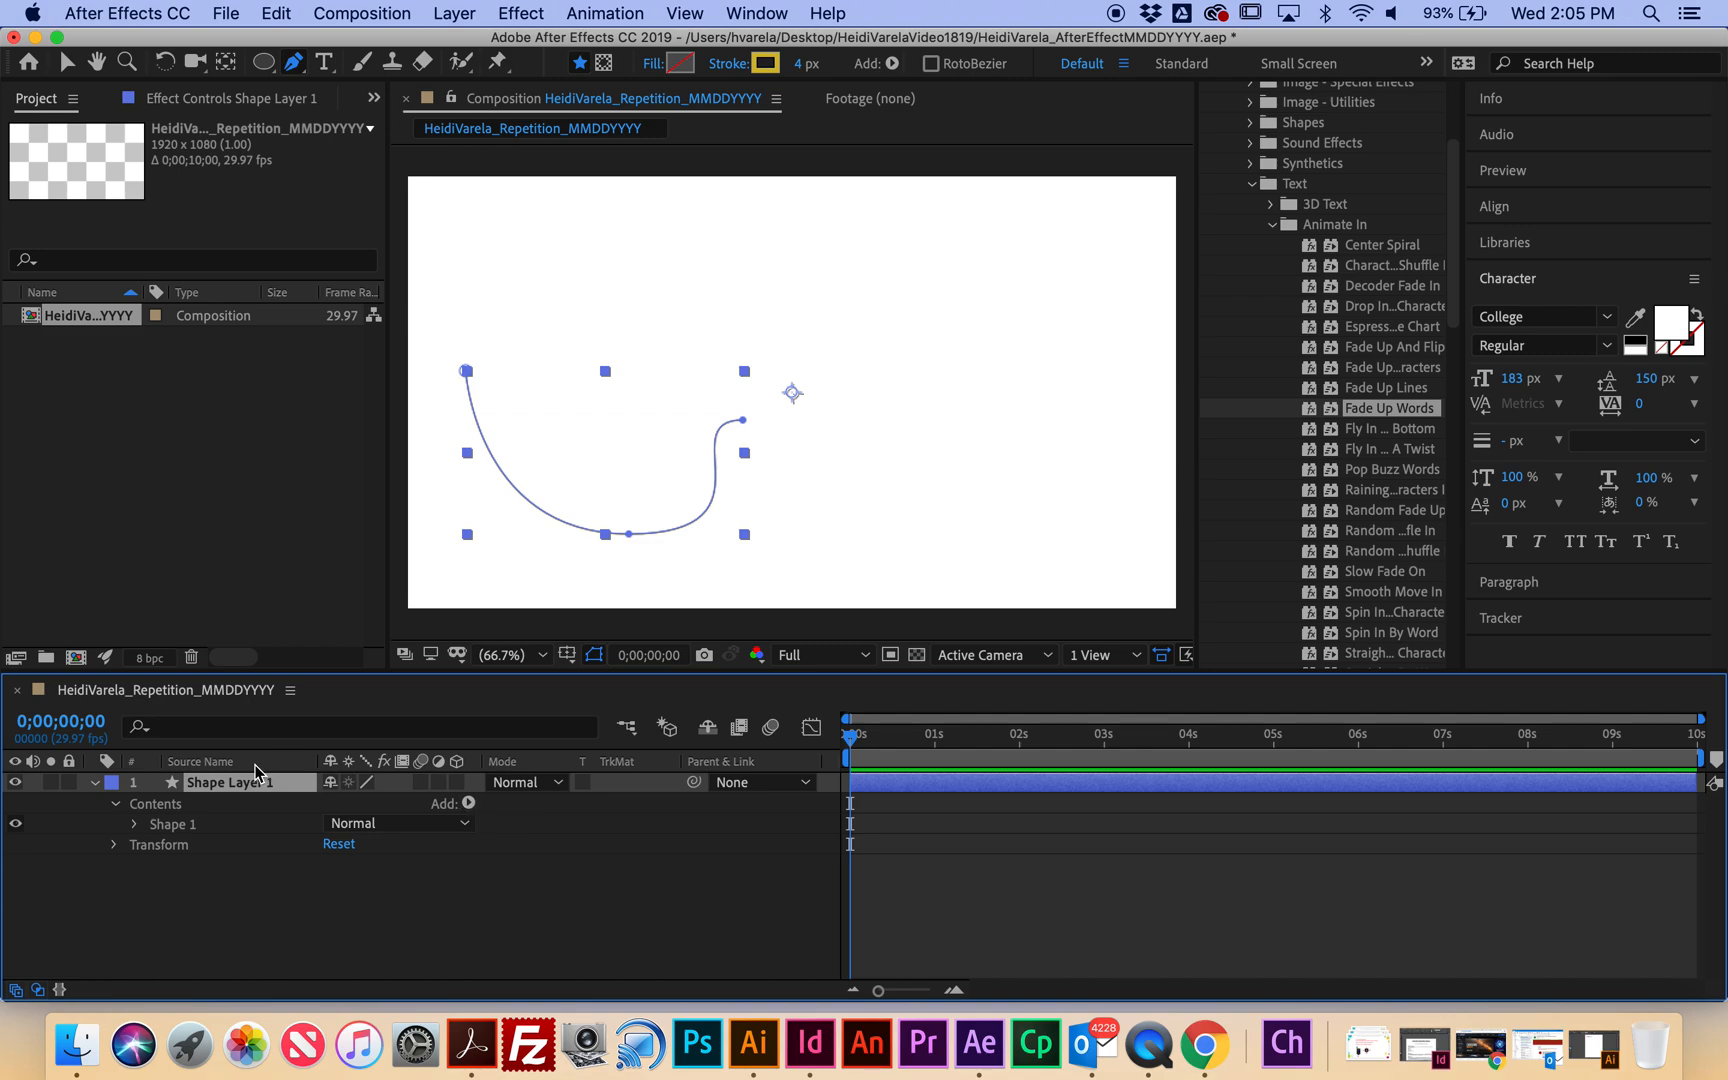
pyautogui.click(176, 825)
pyautogui.click(159, 806)
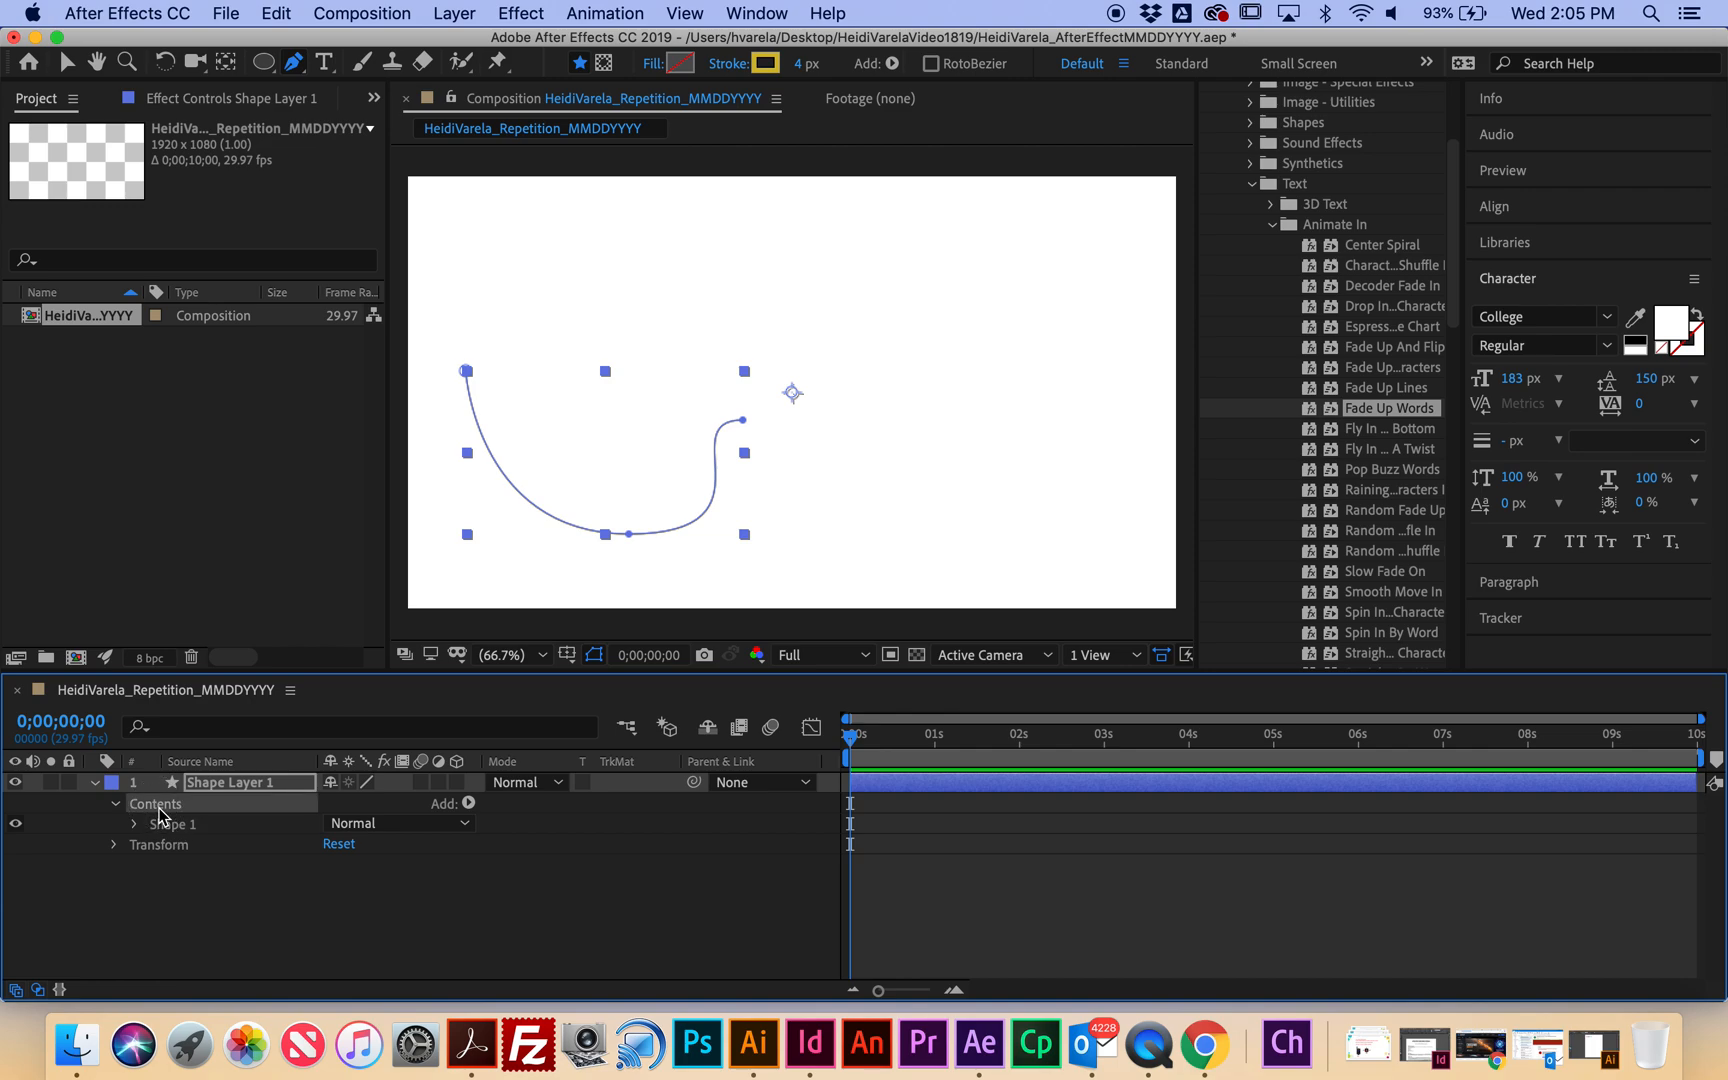
pyautogui.click(243, 786)
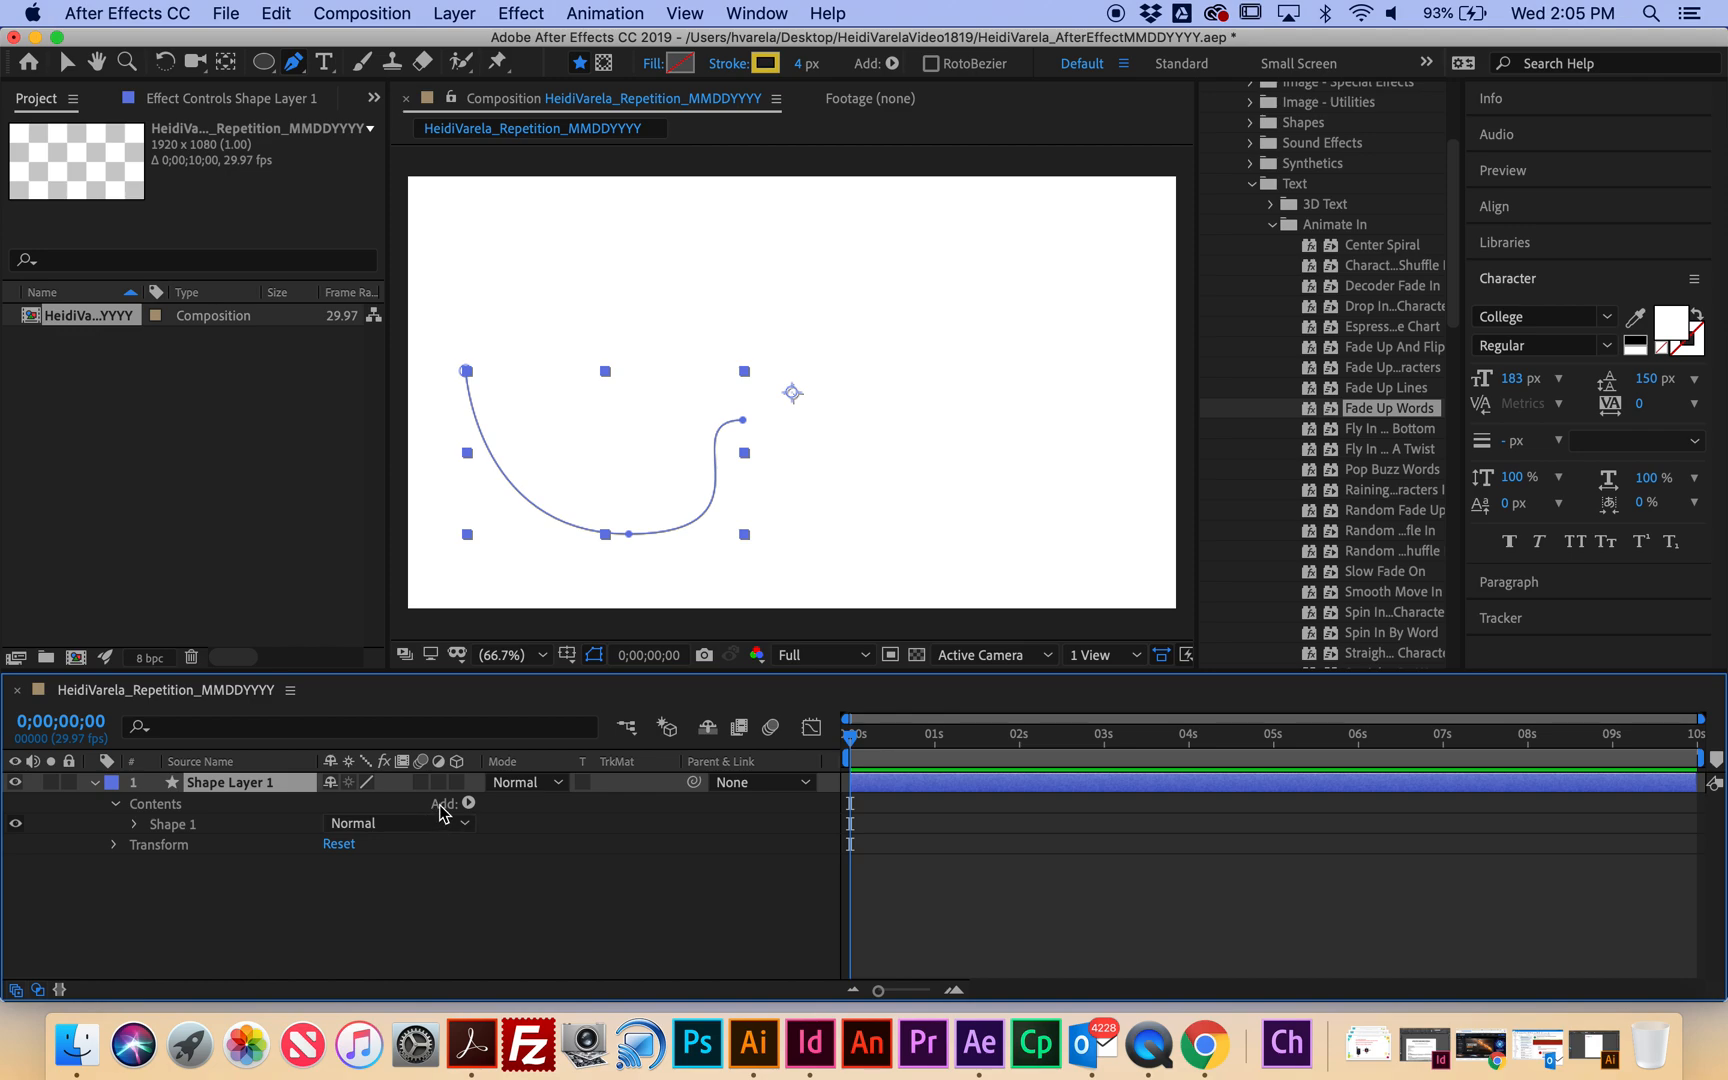
# Add Trim Paths to Shape Layer 1 and expand Trim Paths 1.
pyautogui.click(469, 804)
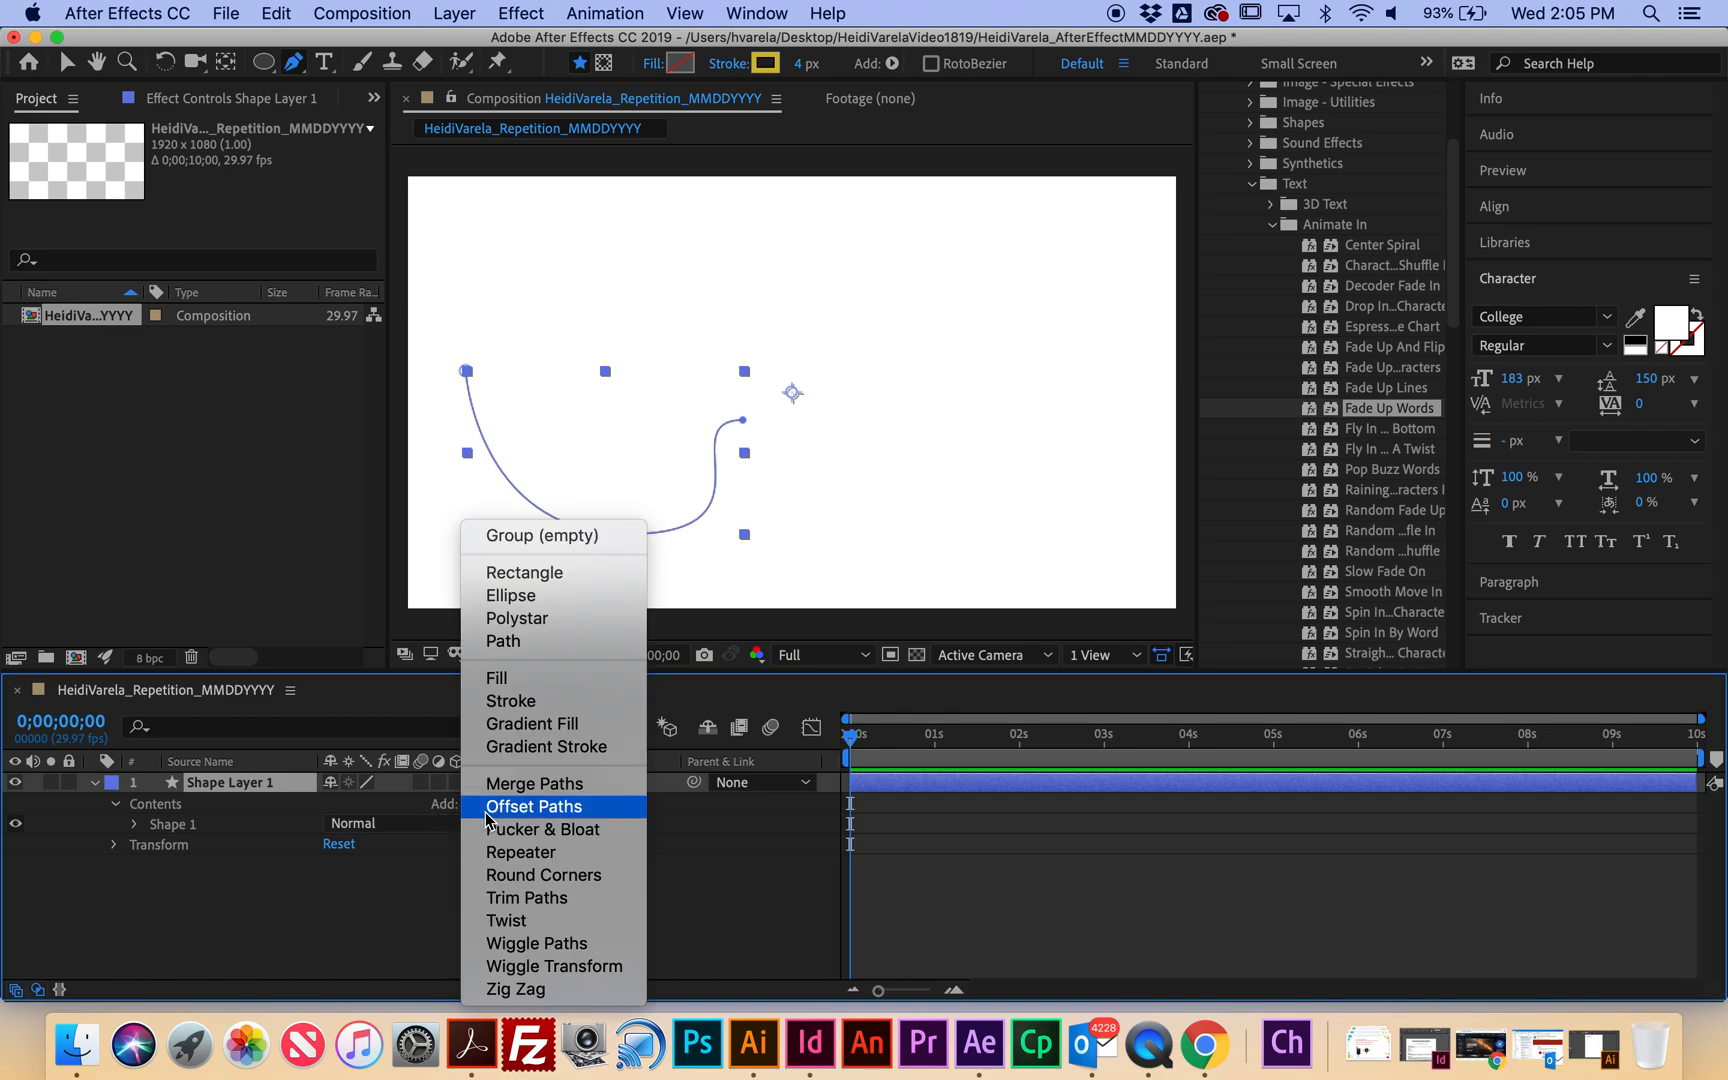
pyautogui.click(560, 900)
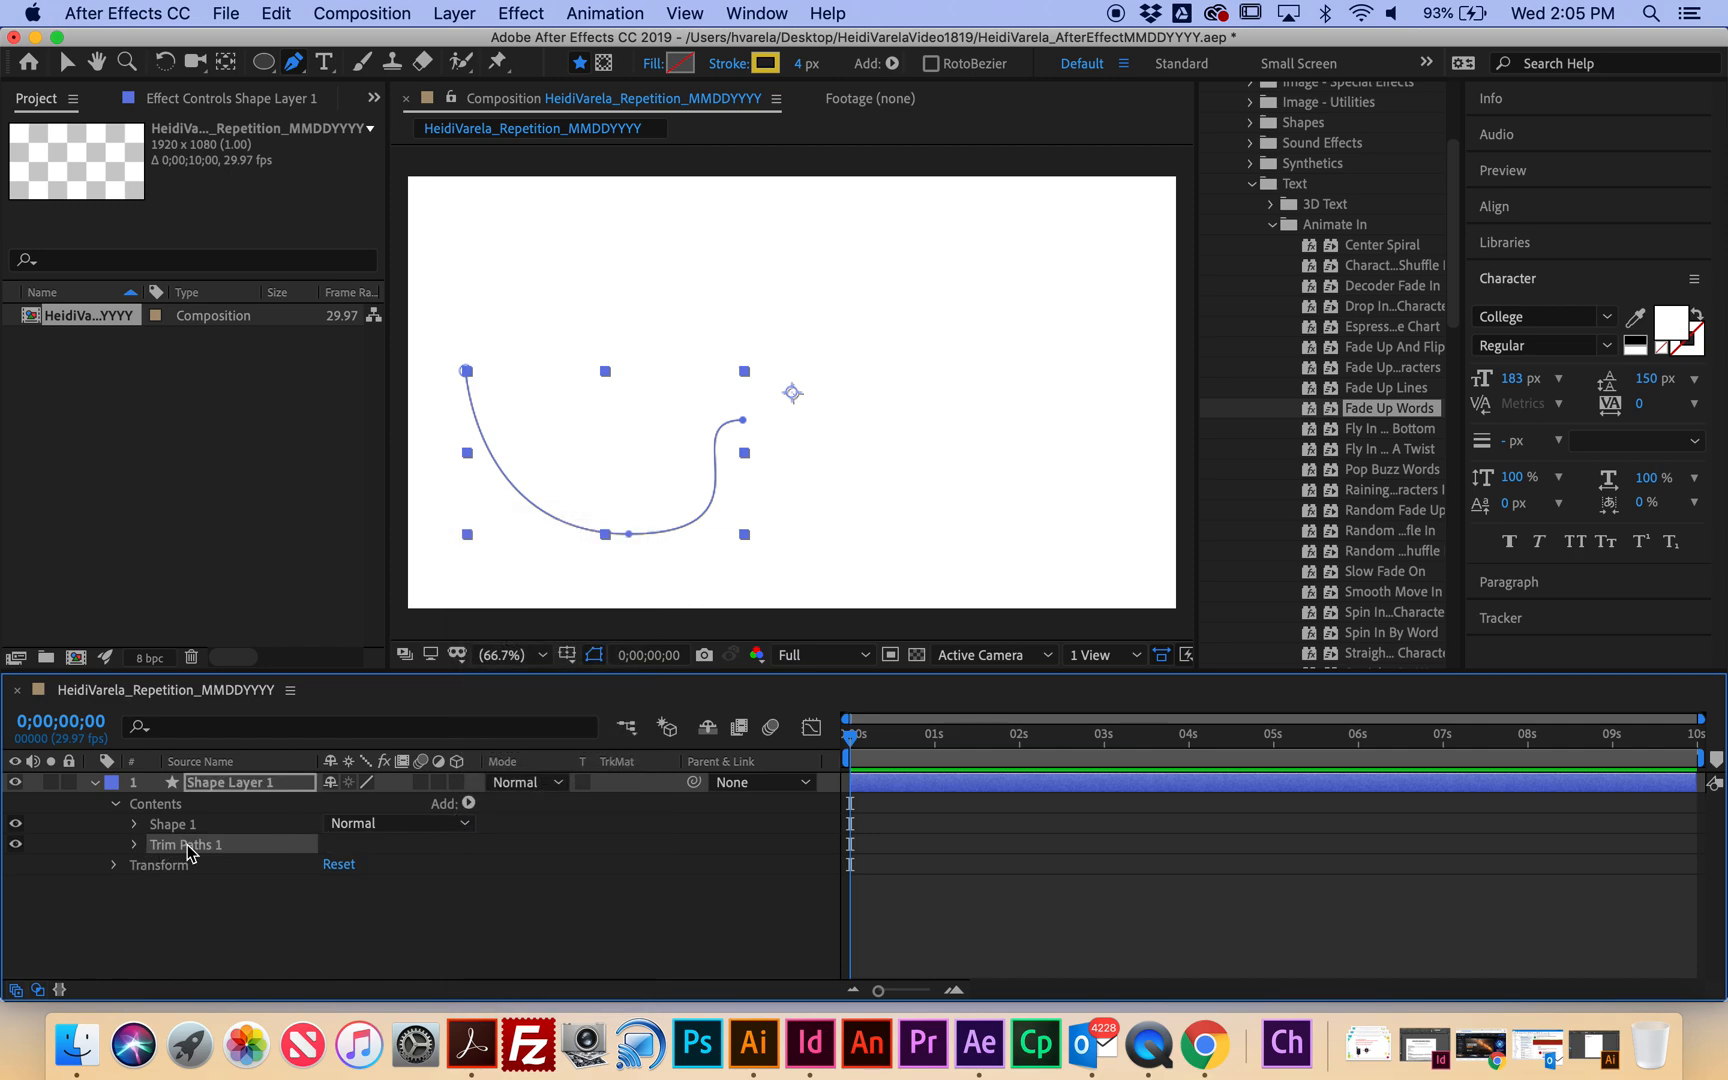
pyautogui.click(135, 846)
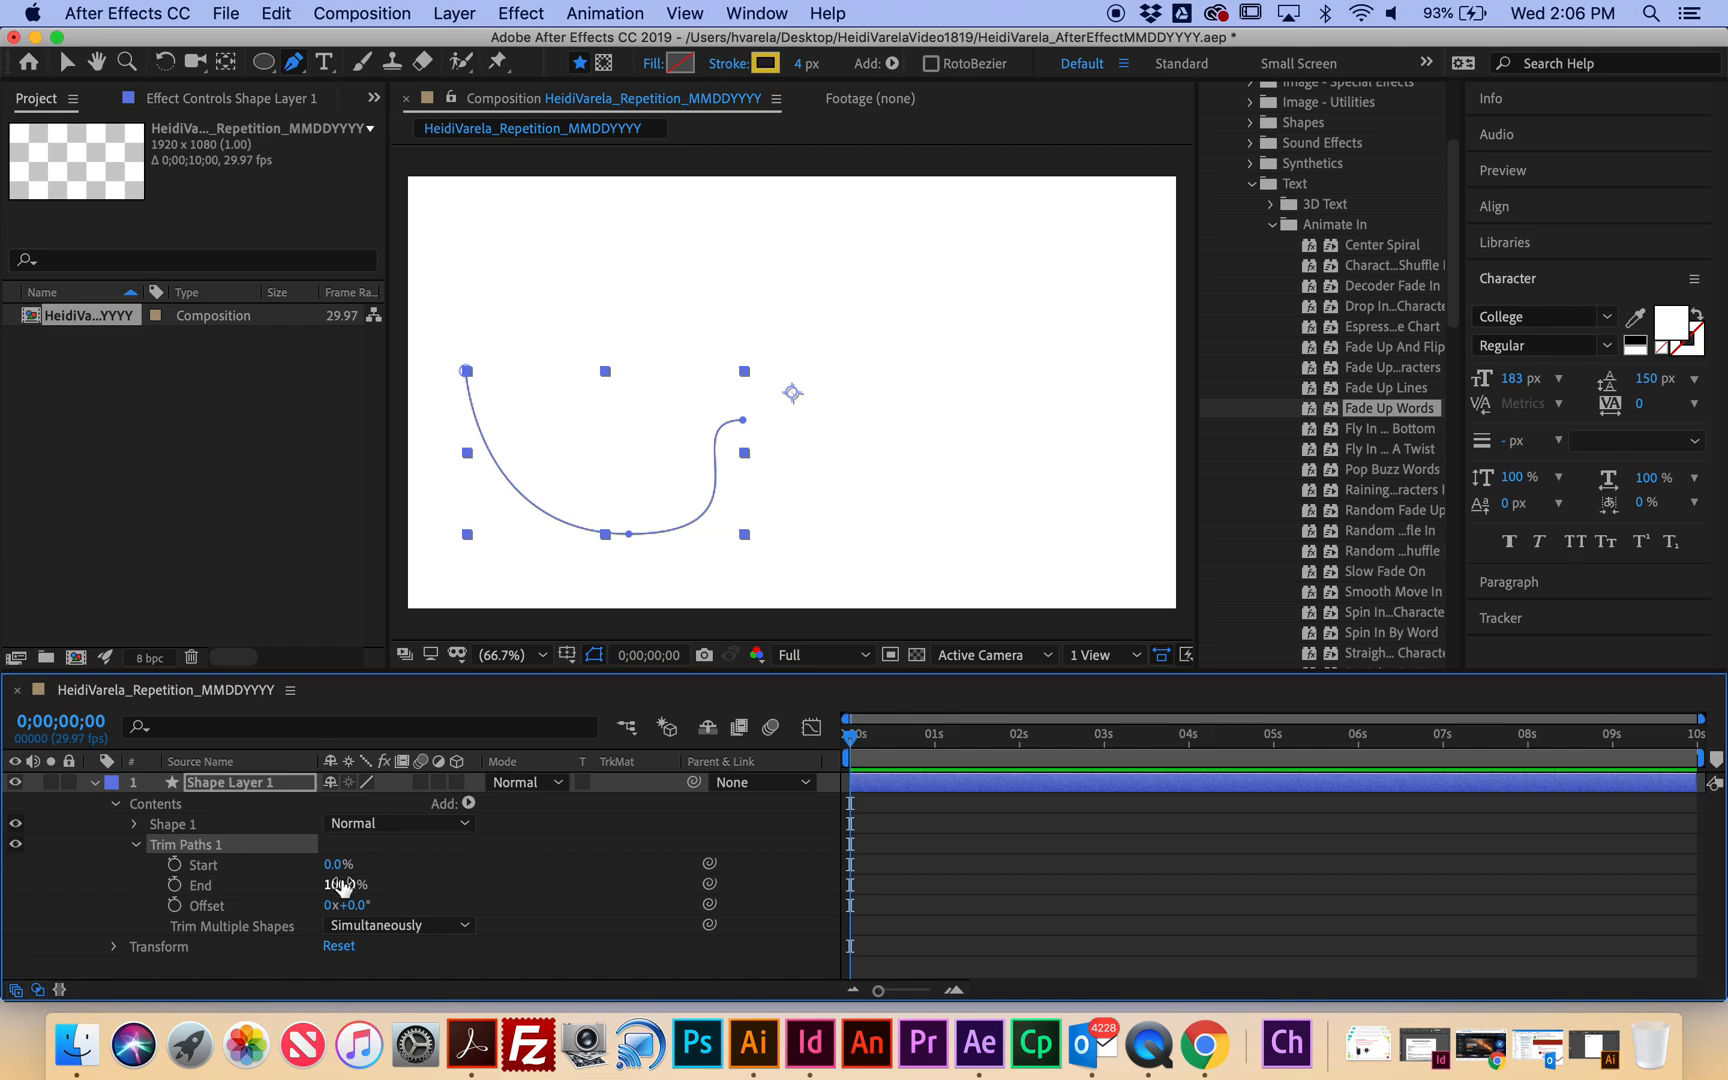
# Keyframe Trim Paths End from 0% at the start to 100% at 3 seconds, preview, and rewind.
pyautogui.click(174, 884)
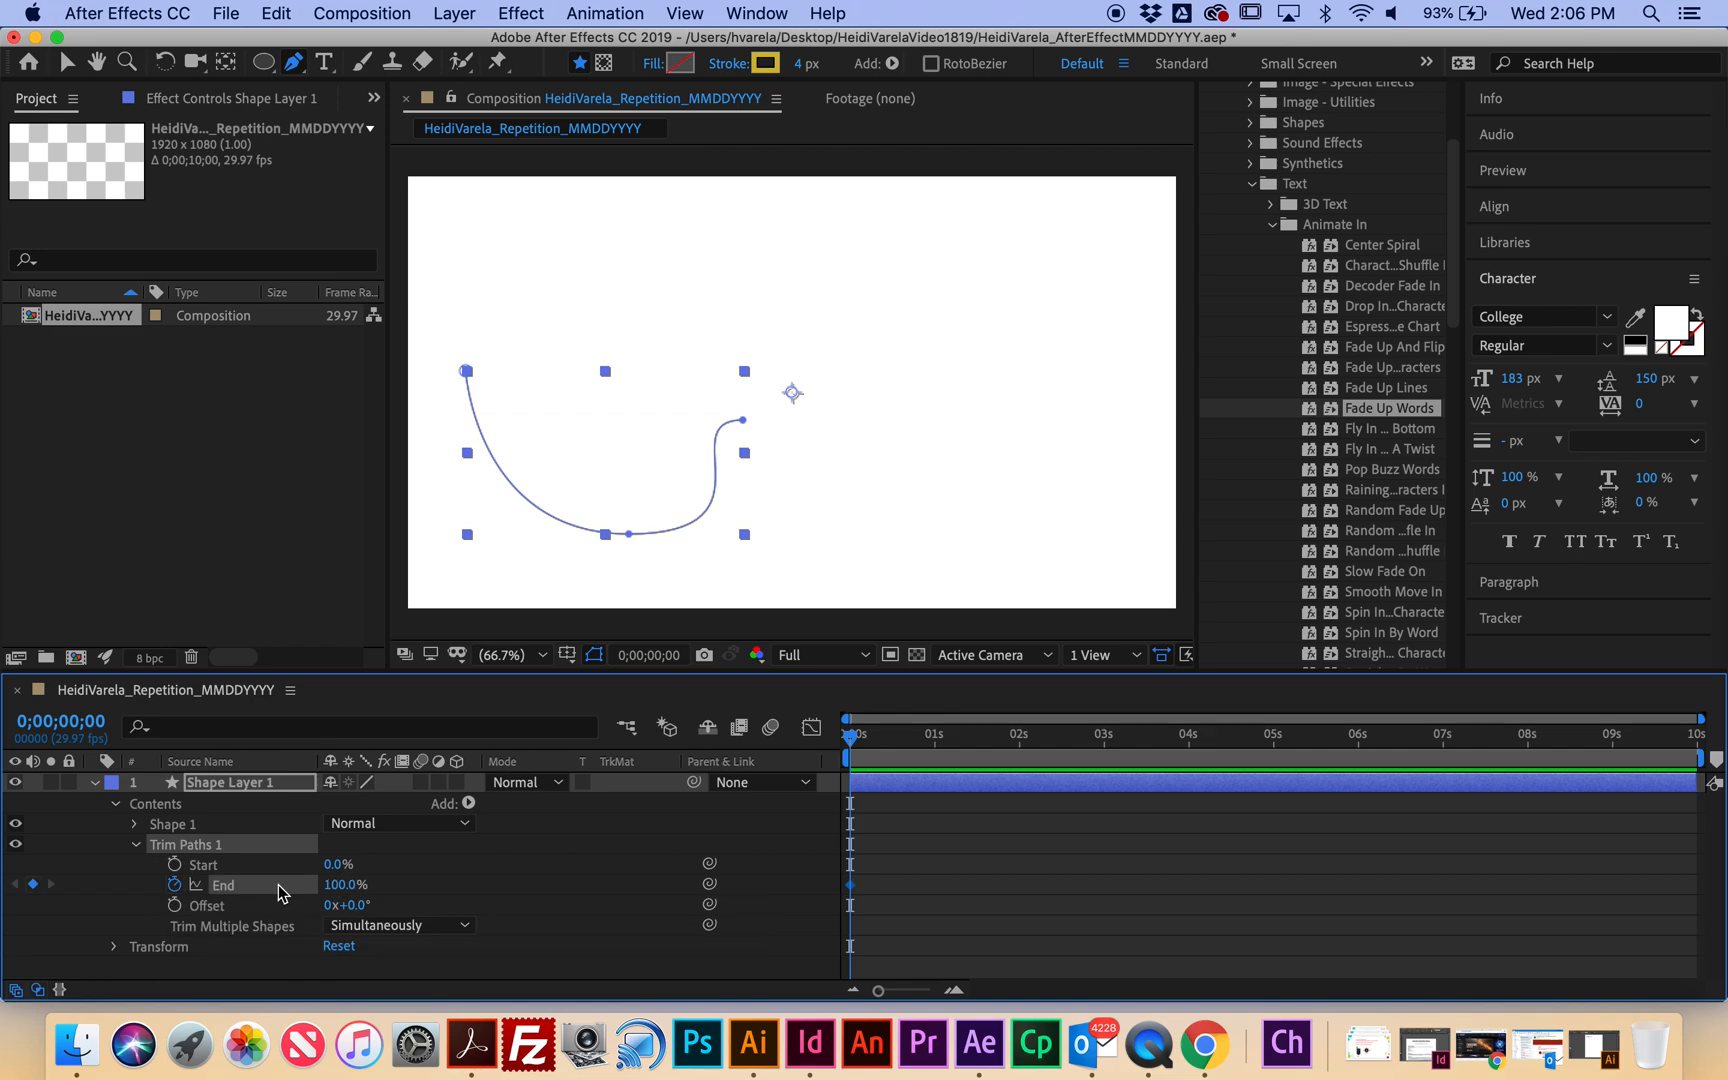
pyautogui.moveTo(345, 886); pyautogui.dragTo(213, 893)
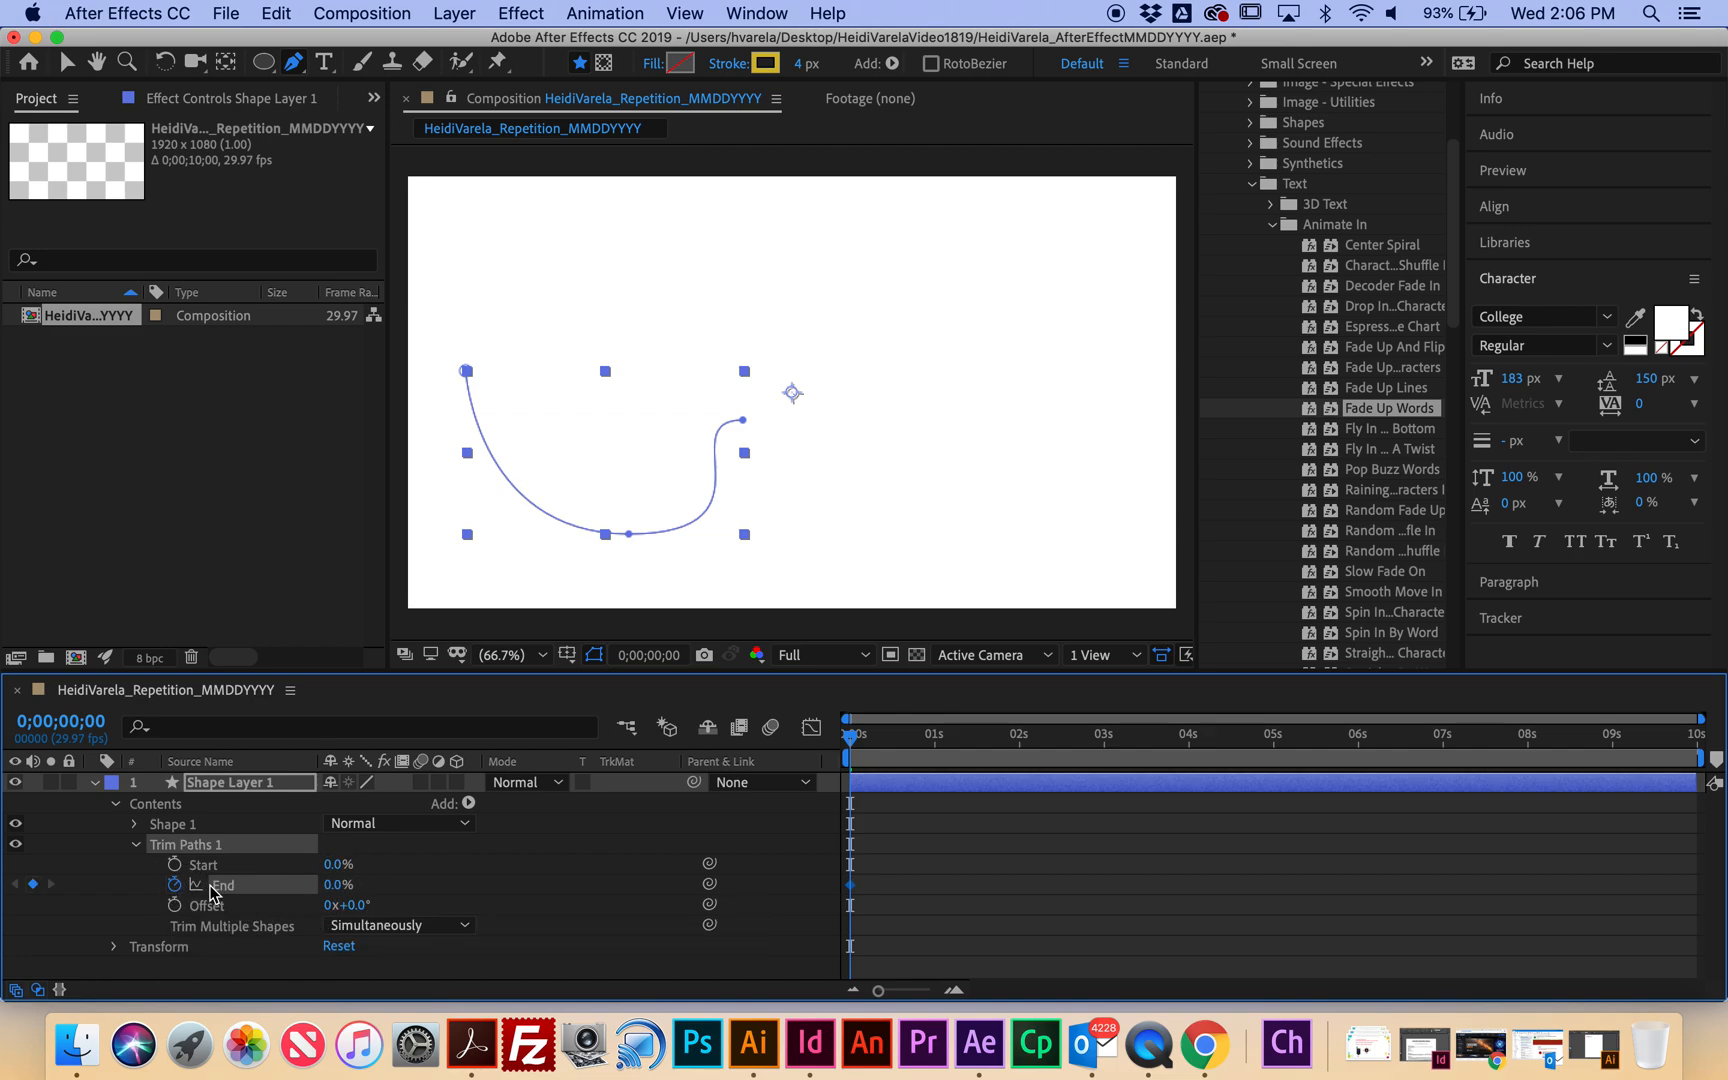
pyautogui.moveTo(852, 740); pyautogui.dragTo(1104, 765)
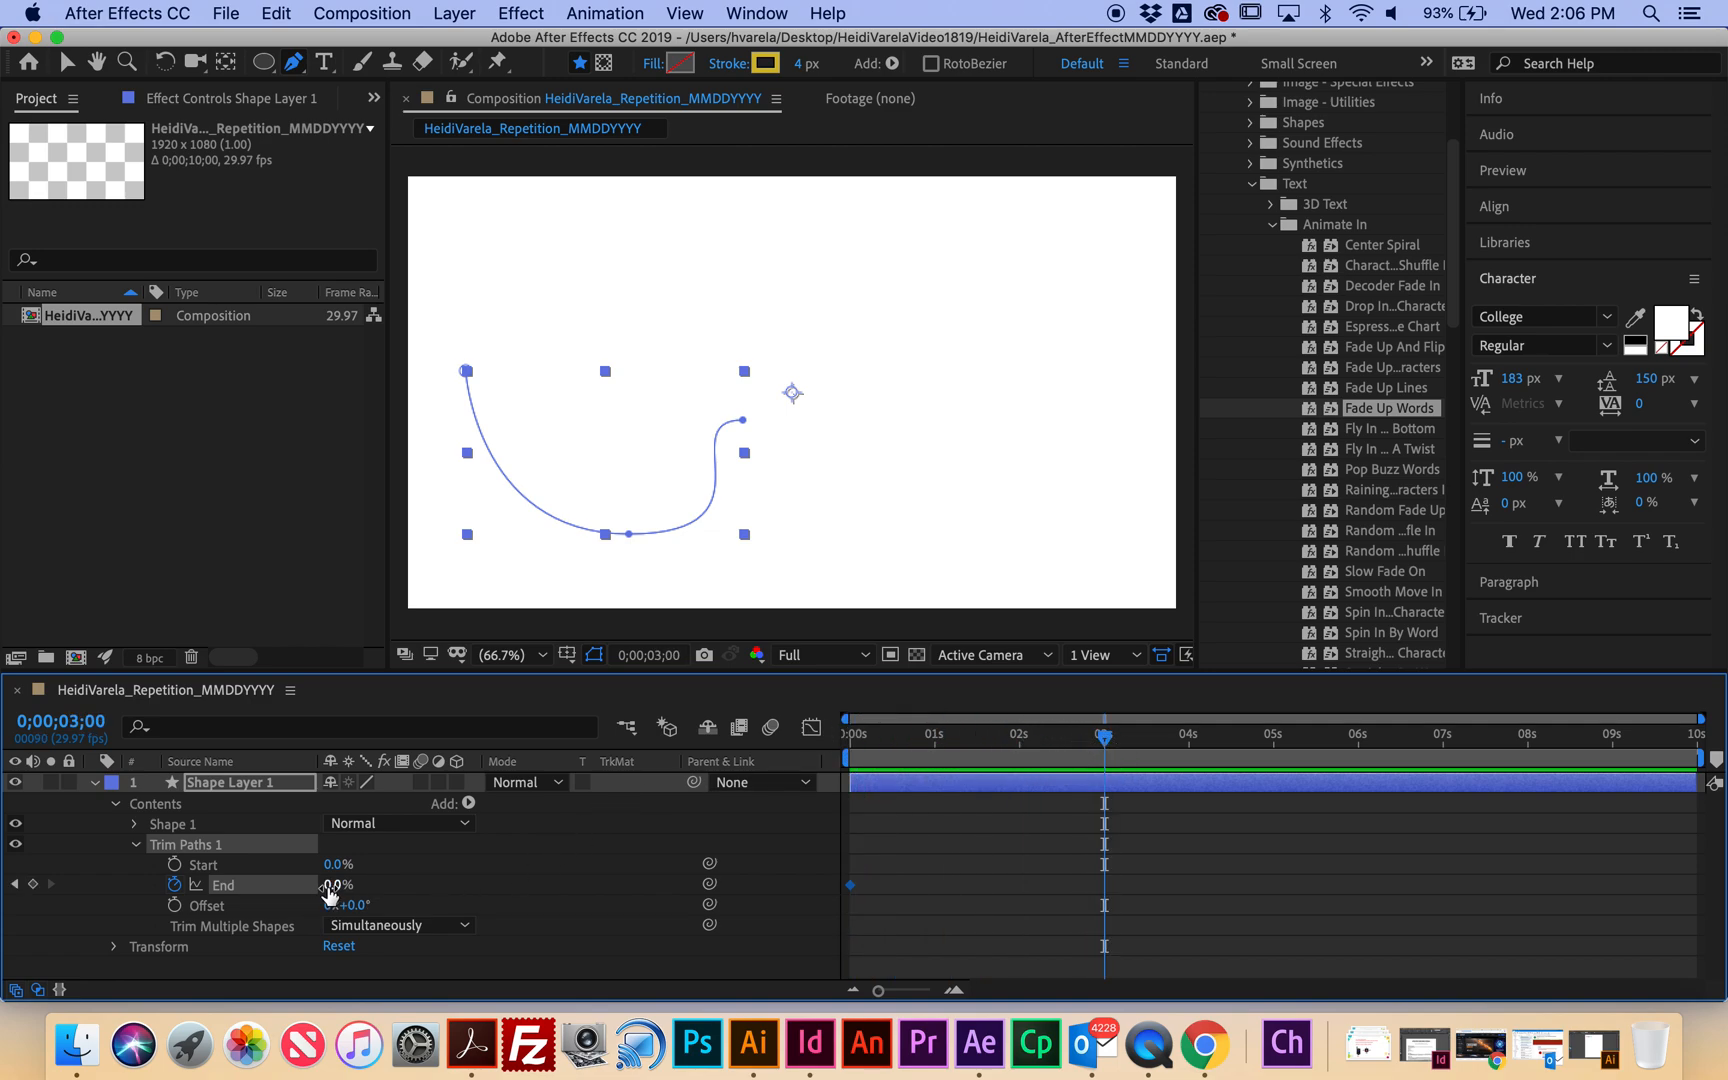
pyautogui.moveTo(330, 885); pyautogui.dragTo(567, 875)
pyautogui.press('Home')
pyautogui.press('space')
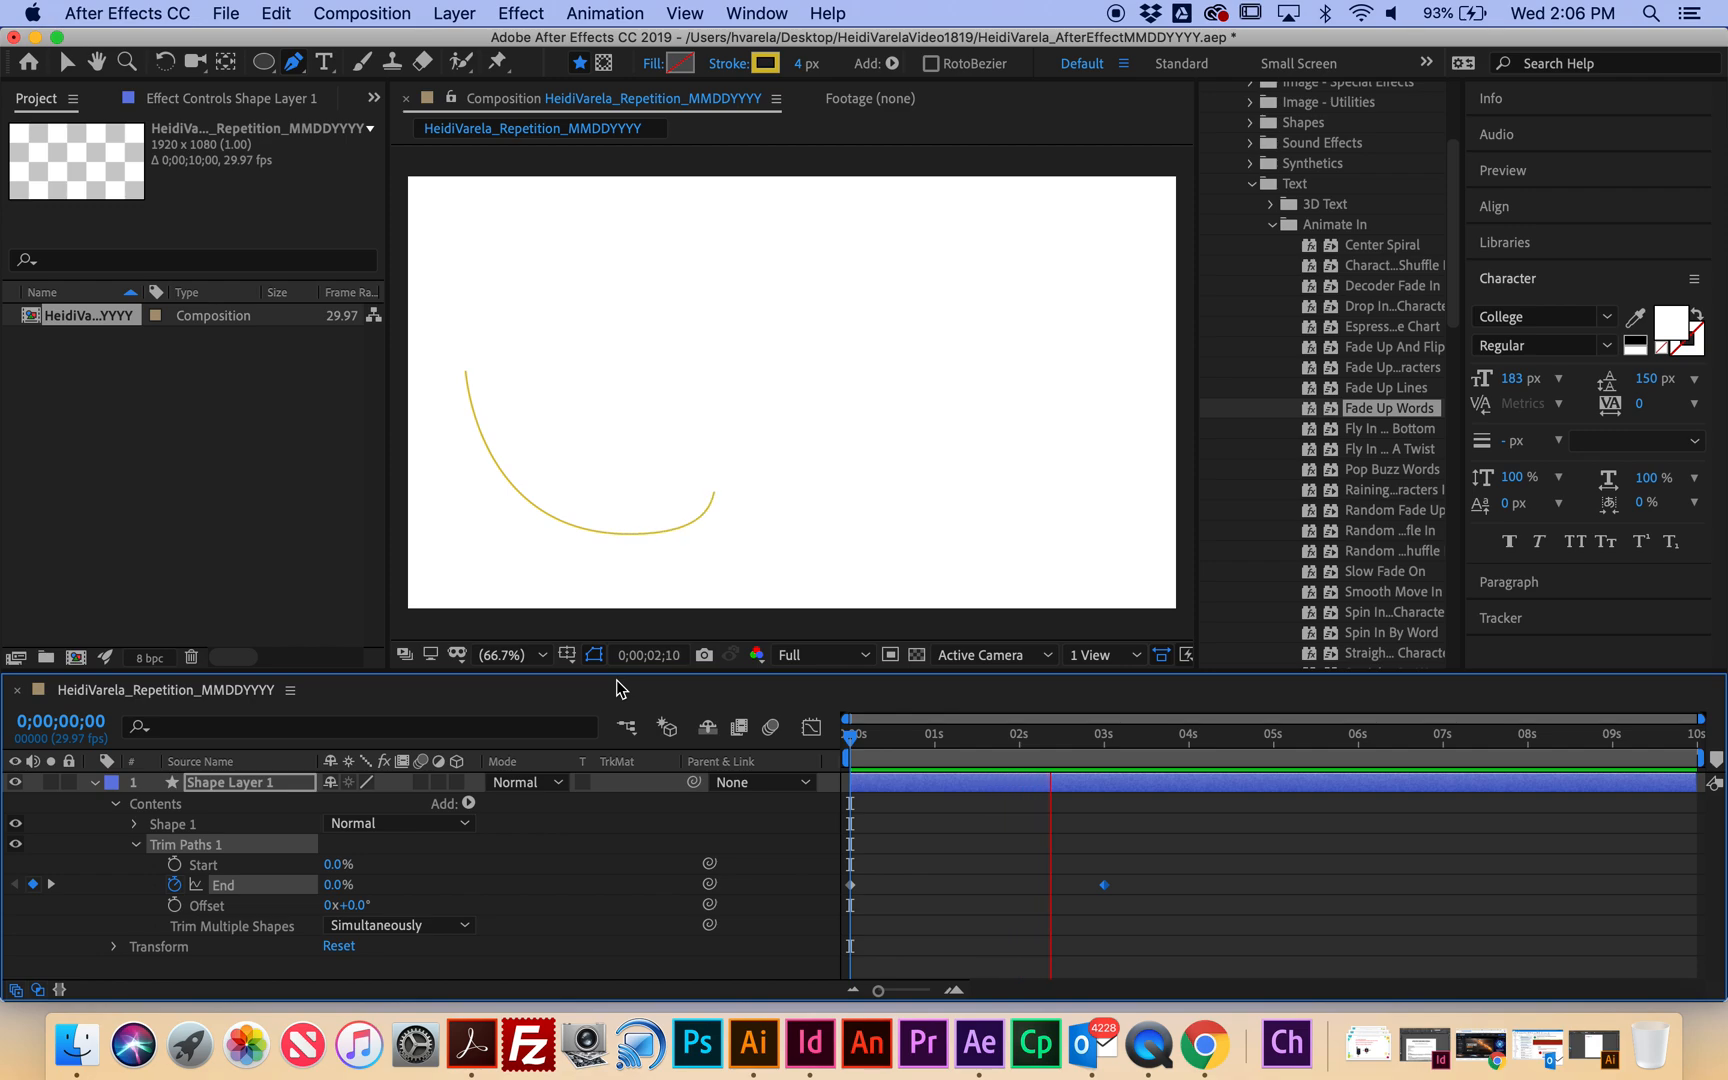
pyautogui.press('space')
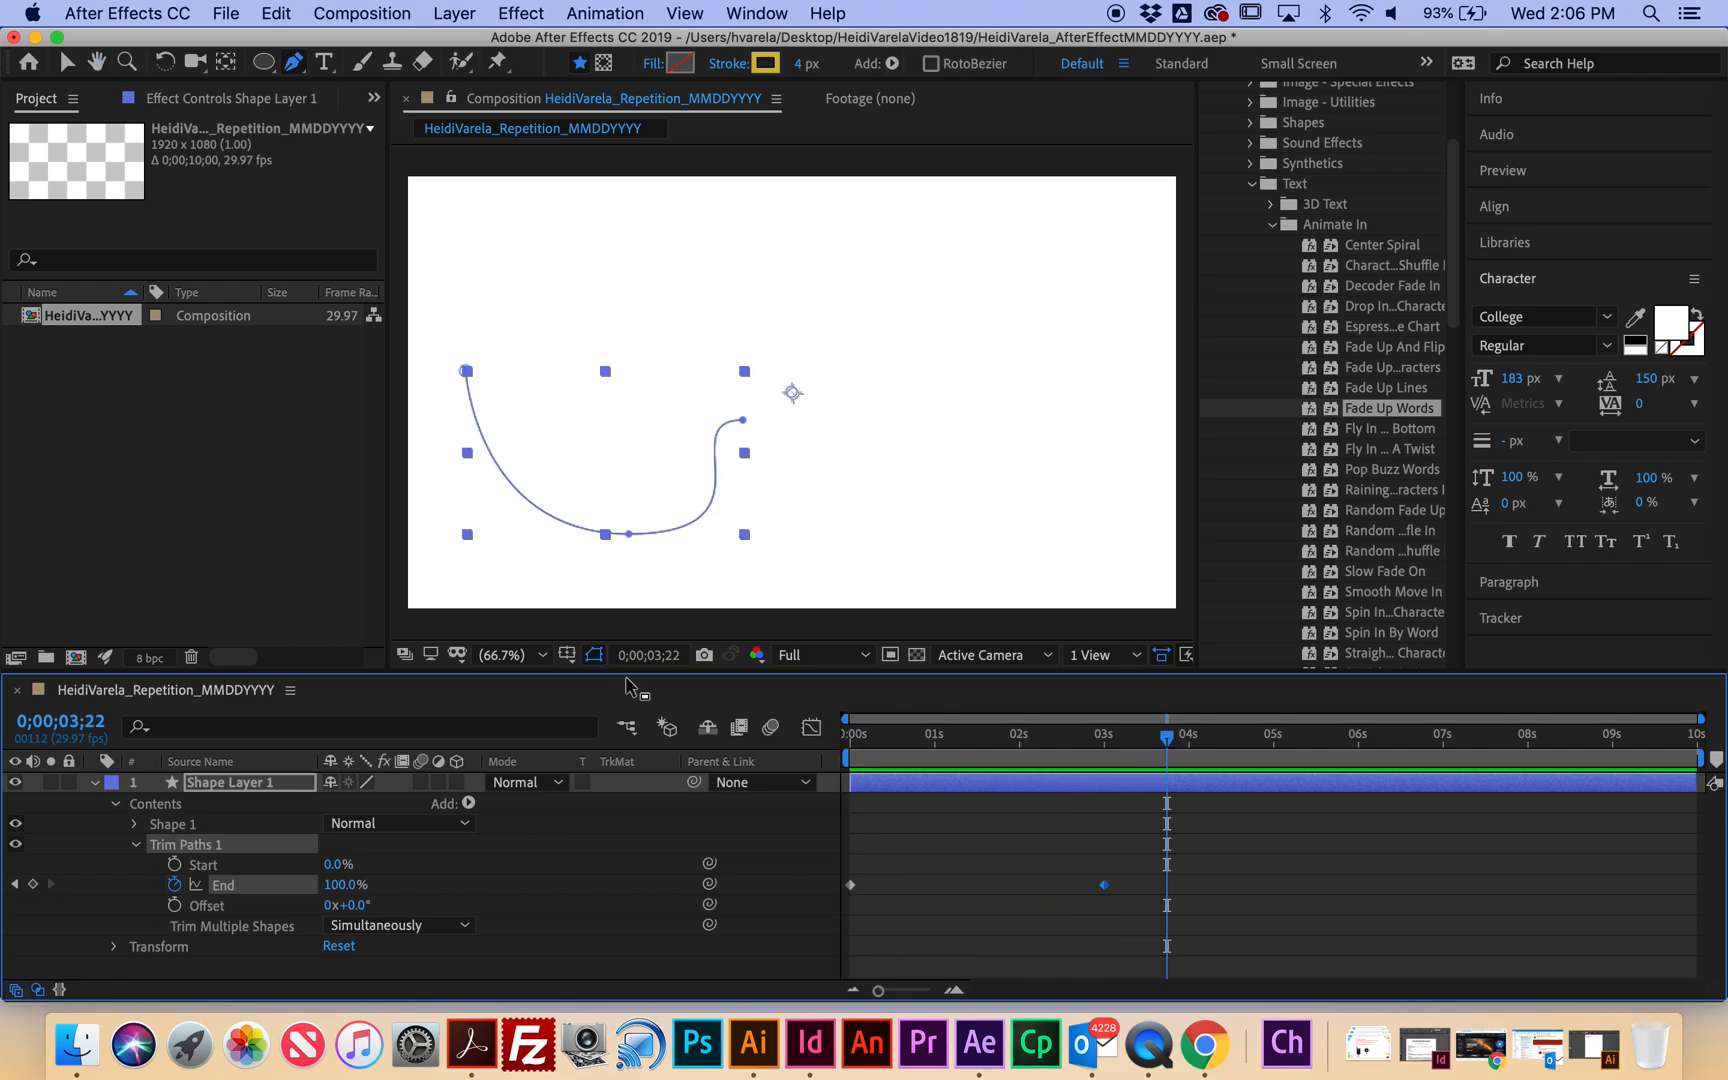
pyautogui.moveTo(1166, 740); pyautogui.dragTo(868, 778)
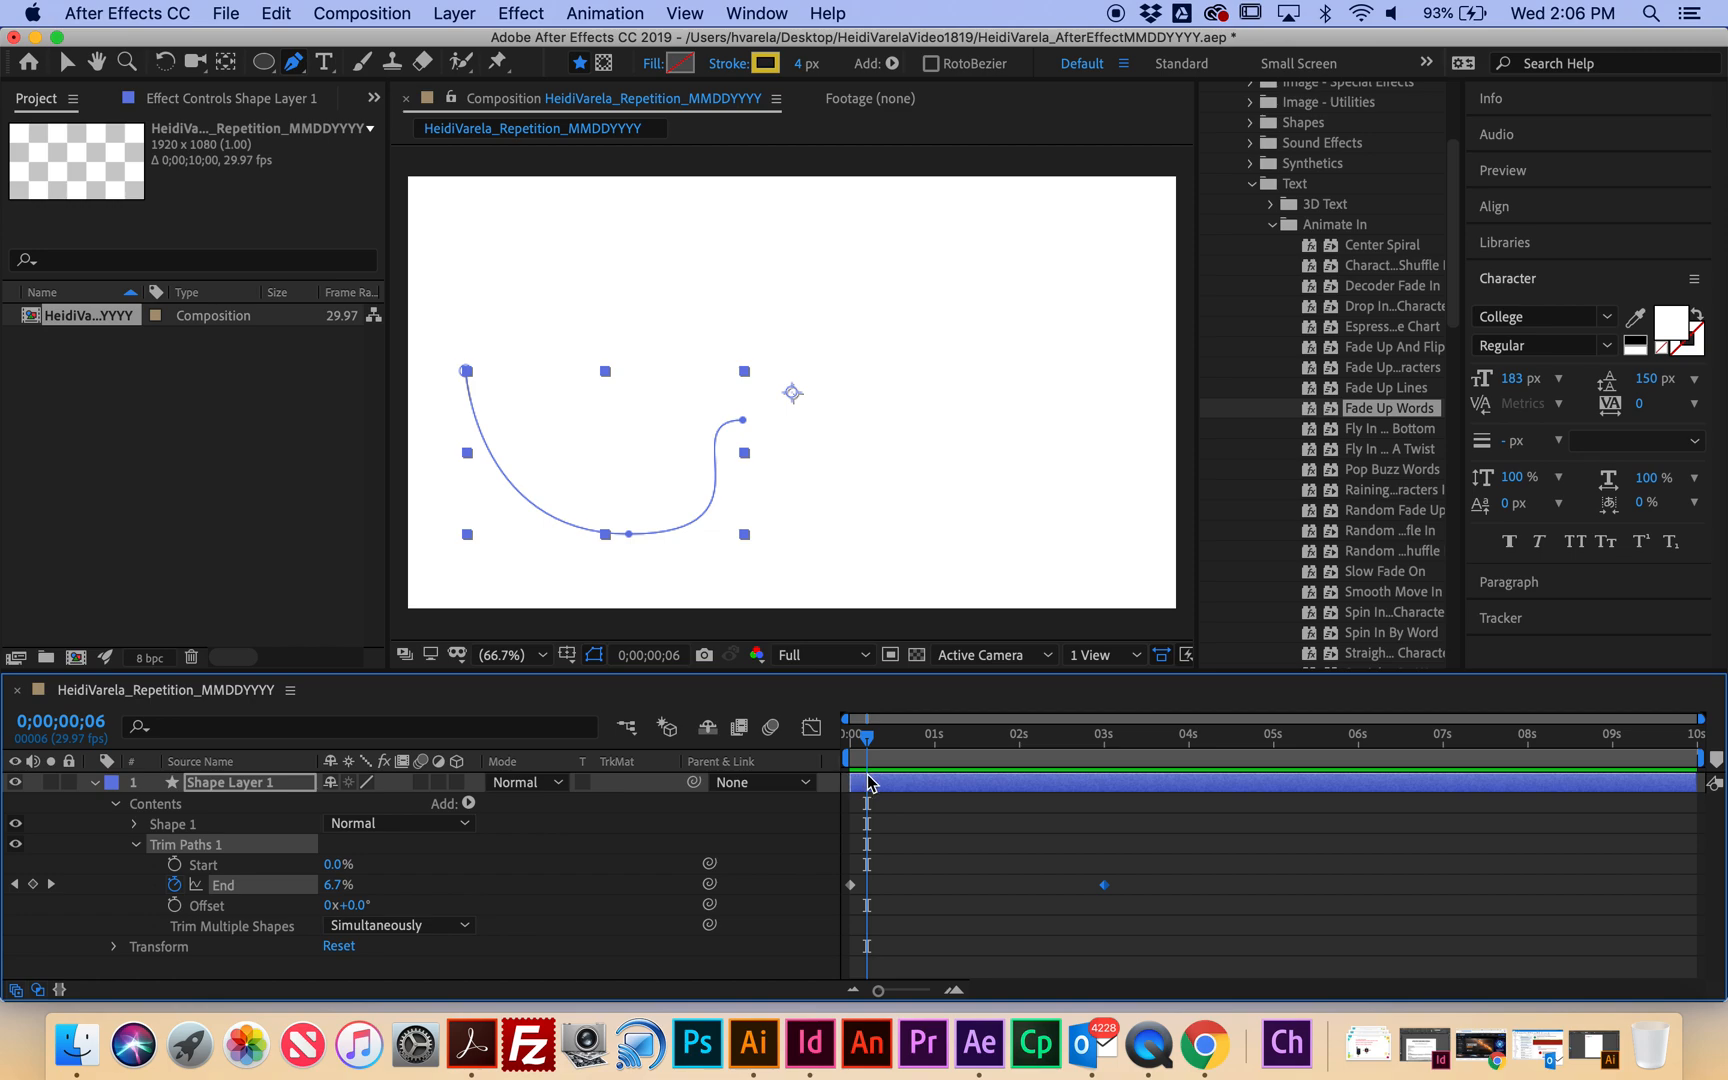
# Keyframe Trim Paths Start from 0% to 100% later on, preview the animation, and rewind.
pyautogui.click(175, 866)
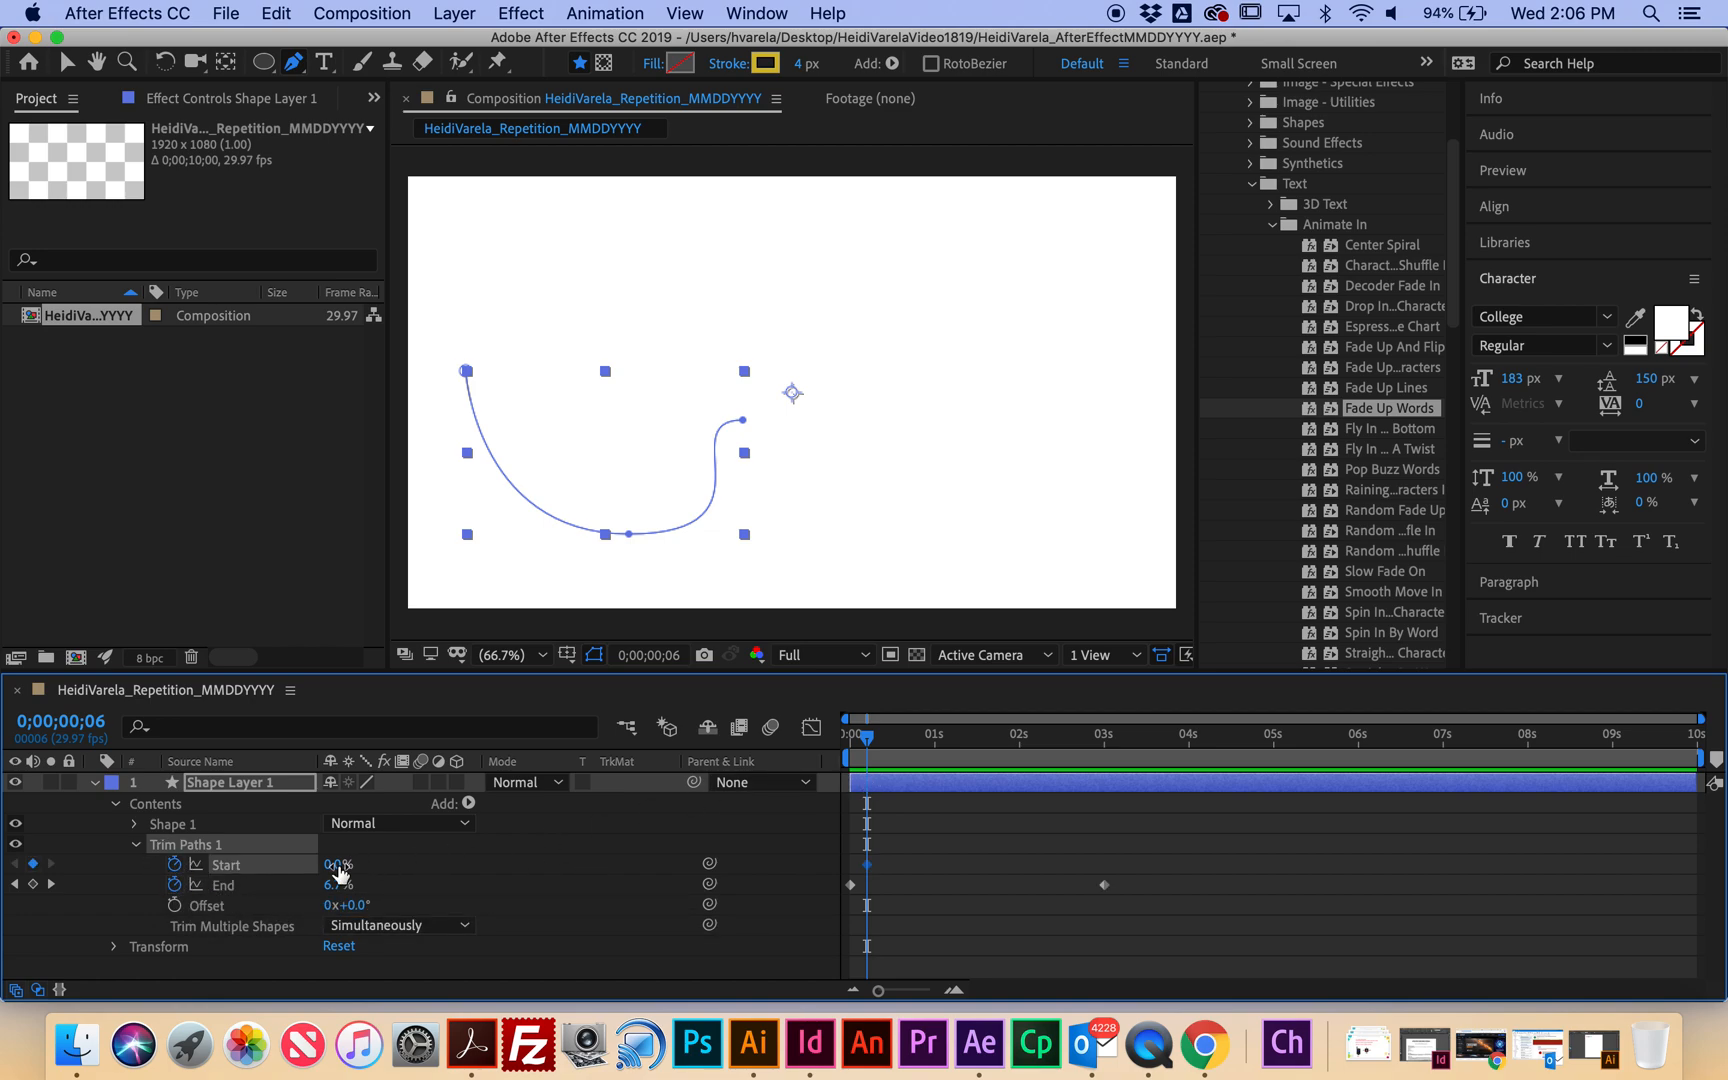
pyautogui.moveTo(868, 742); pyautogui.dragTo(1120, 770)
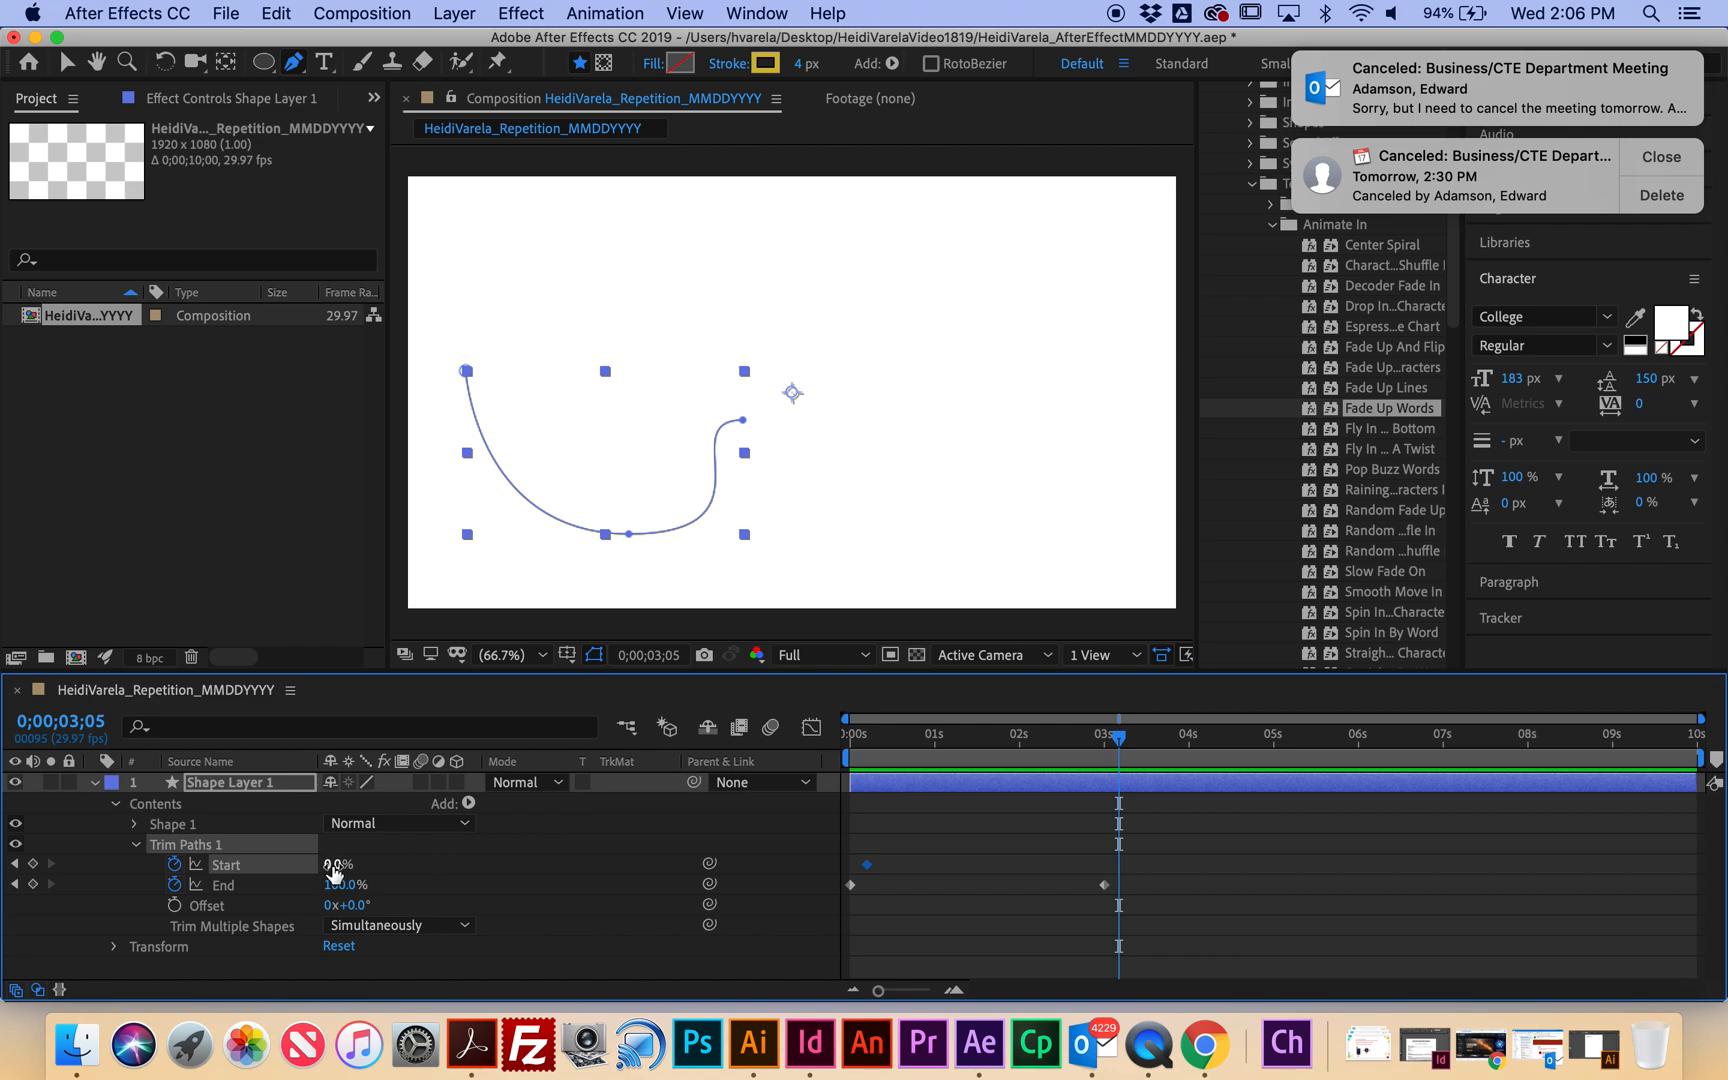
pyautogui.moveTo(336, 872); pyautogui.dragTo(537, 880)
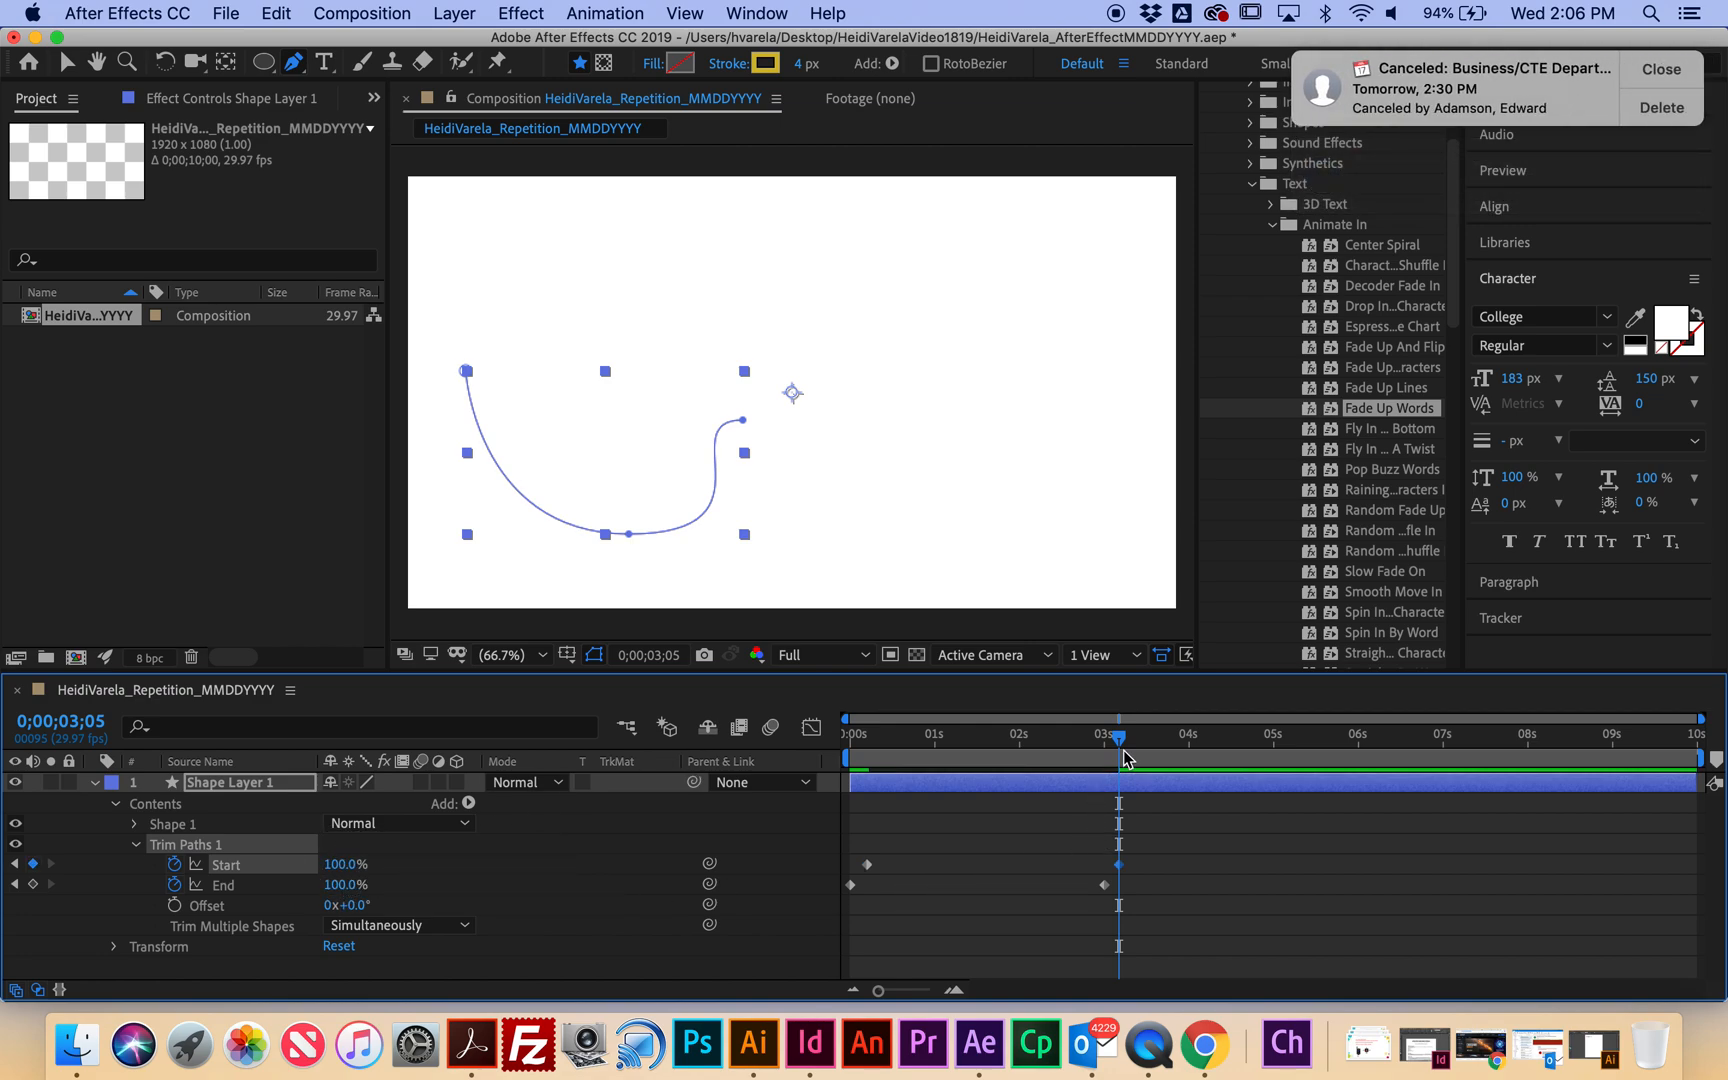
pyautogui.moveTo(1122, 740); pyautogui.dragTo(684, 714)
pyautogui.press('space')
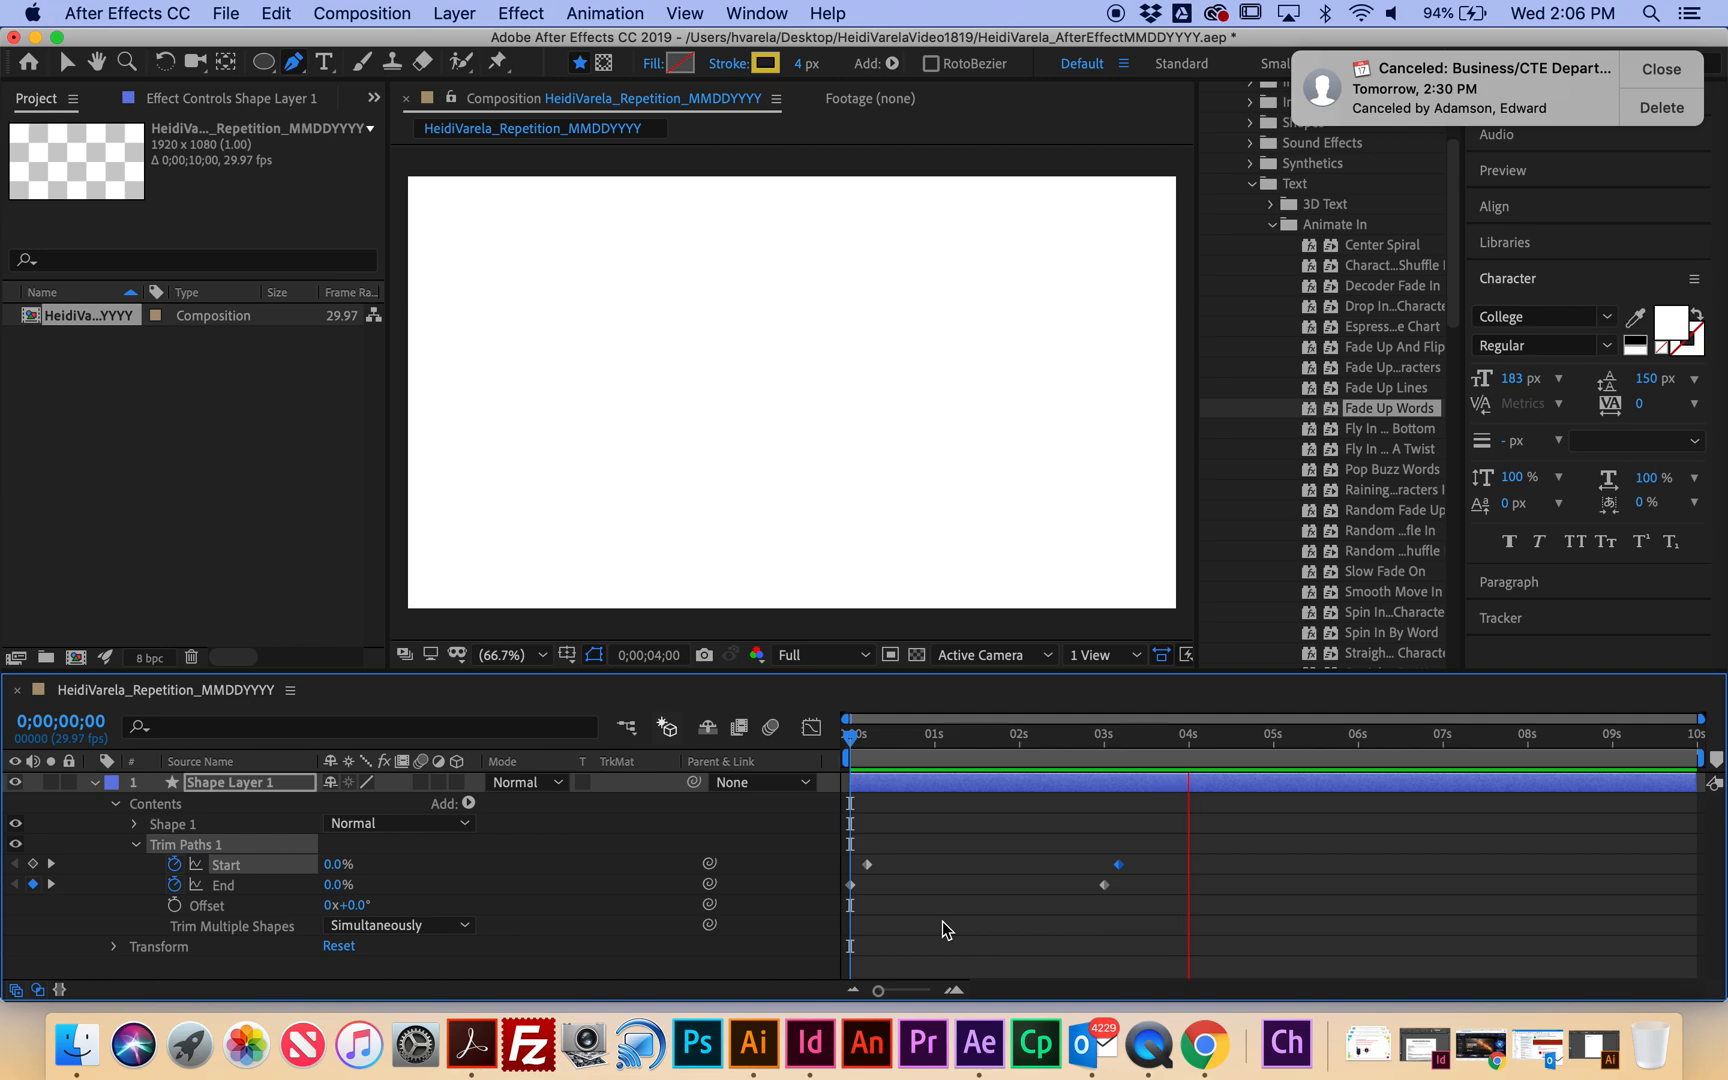
pyautogui.press('space')
pyautogui.moveTo(1216, 740); pyautogui.dragTo(808, 770)
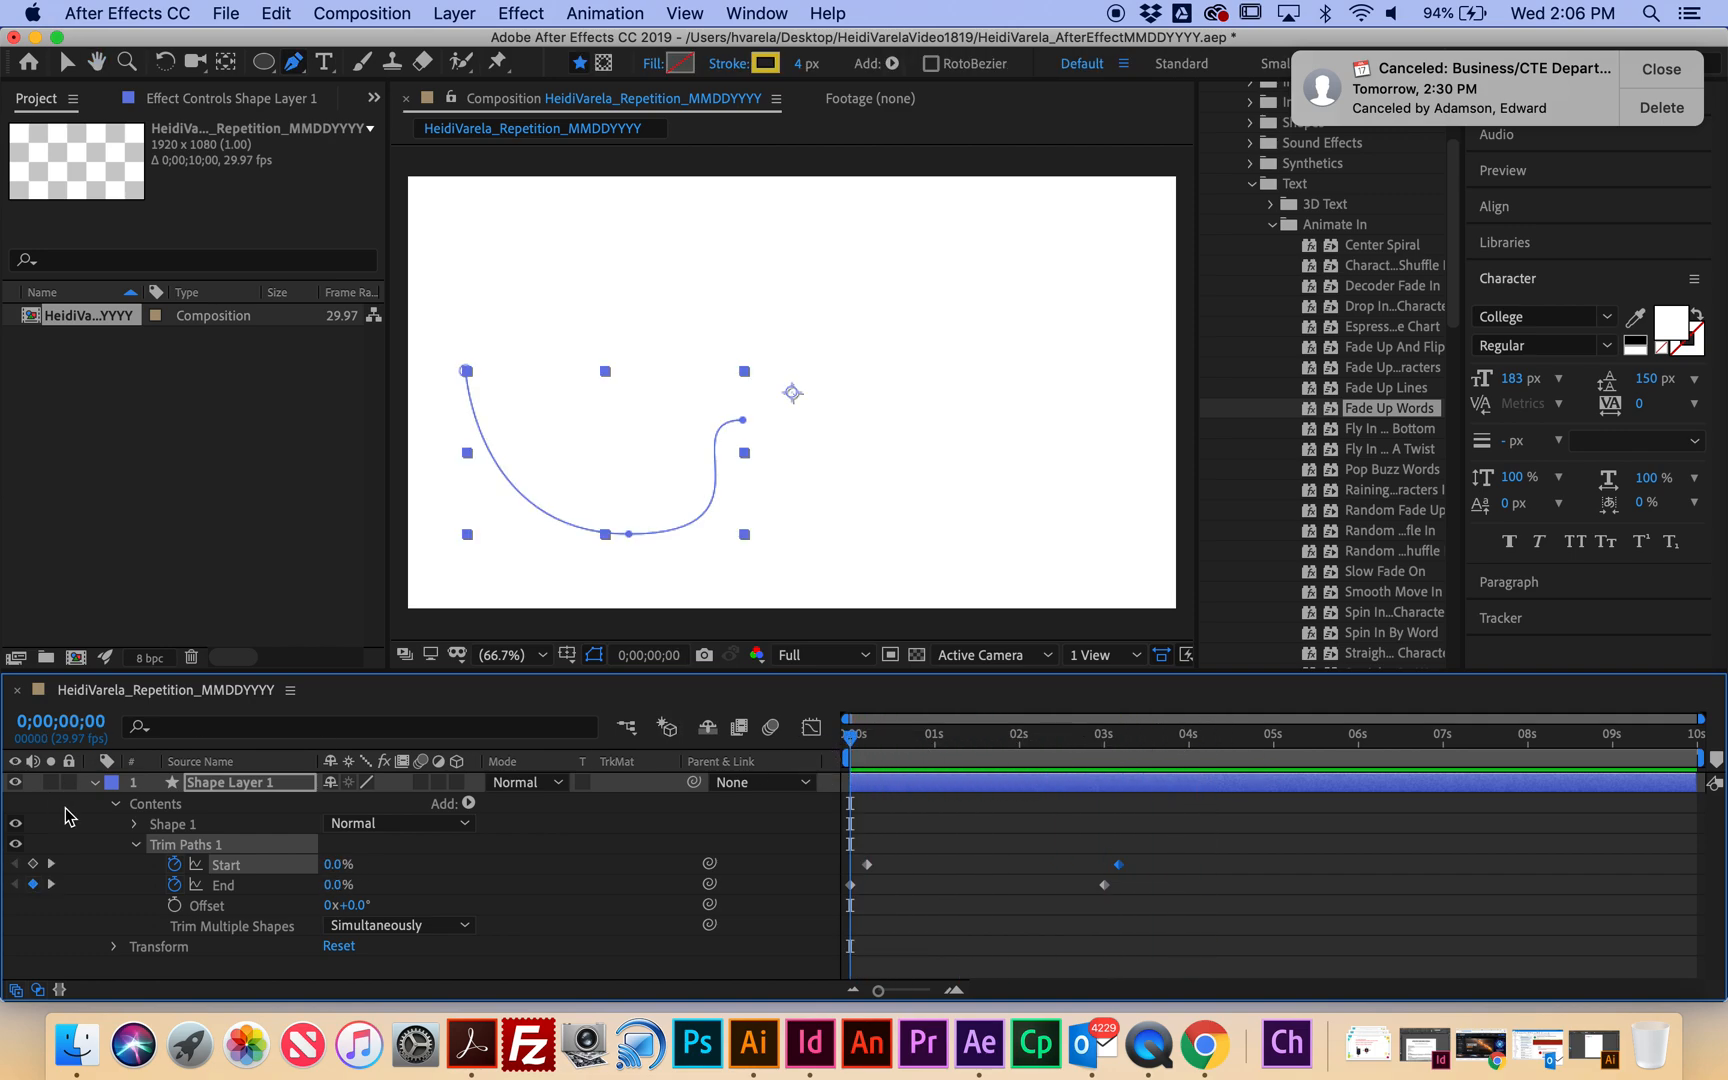
# Set the Line Cap of Shape 1's Stroke 1 to Round Cap.
pyautogui.click(134, 824)
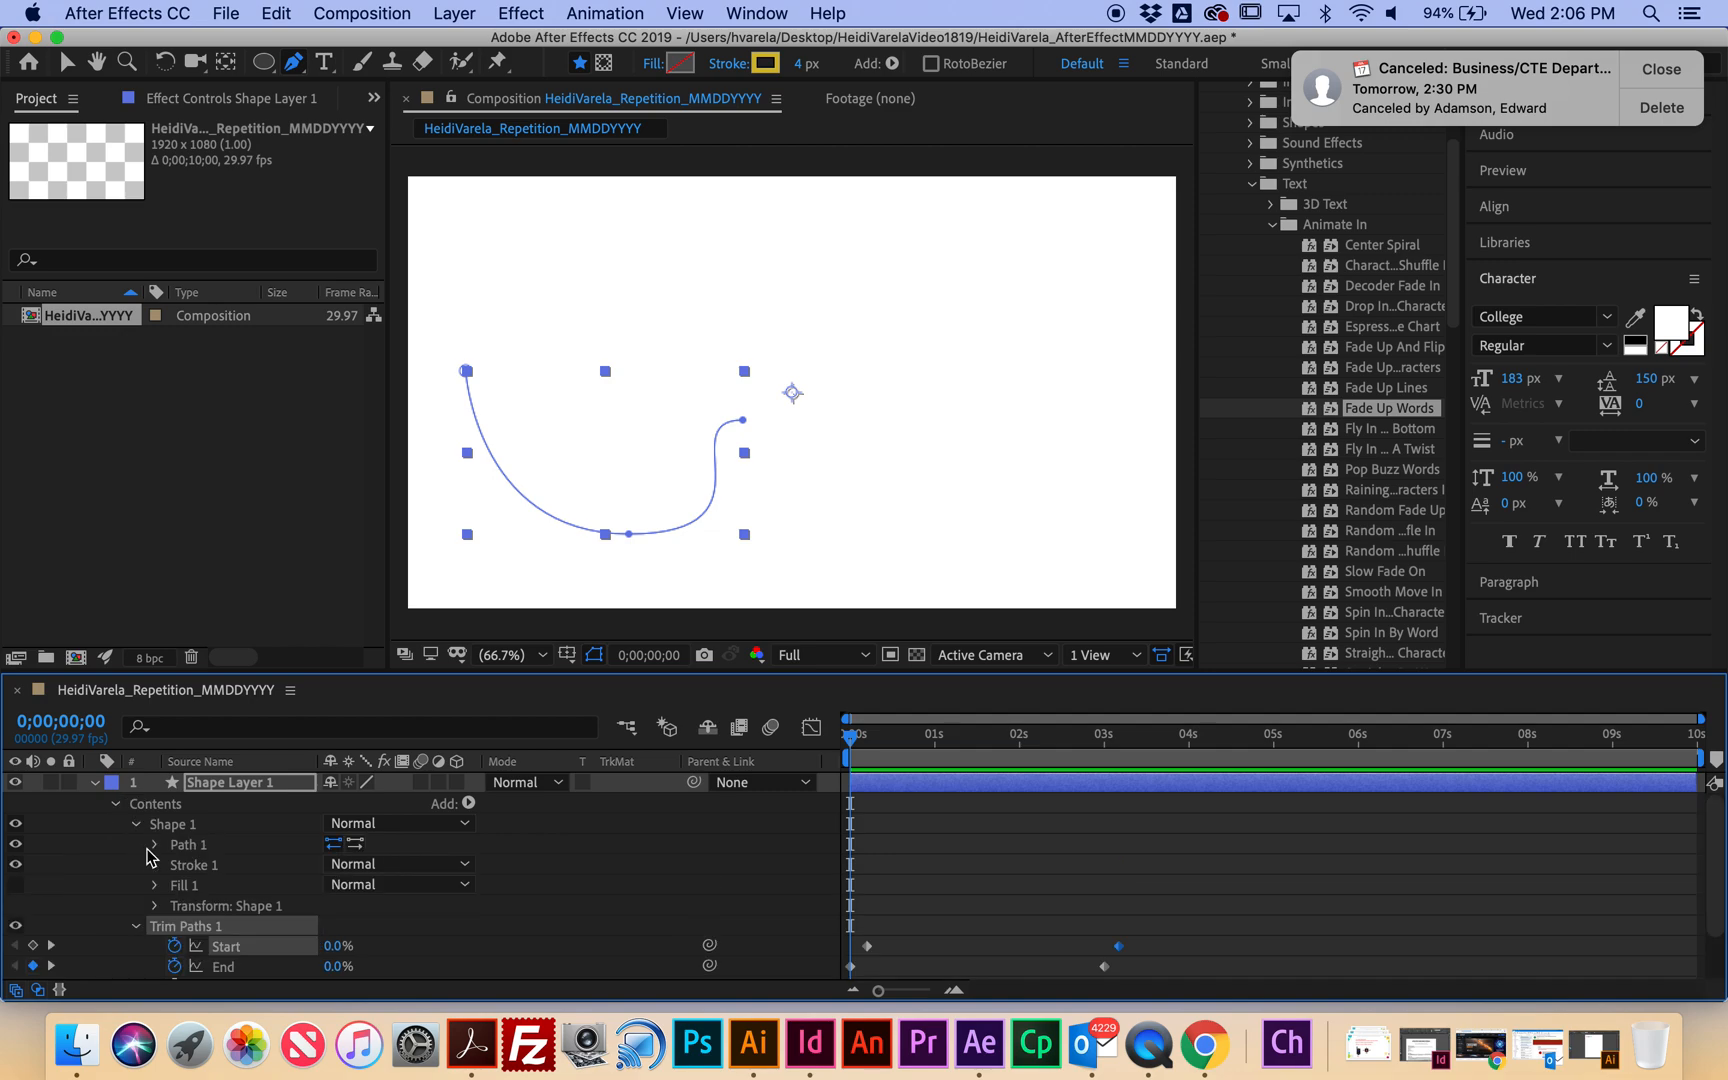
pyautogui.click(154, 865)
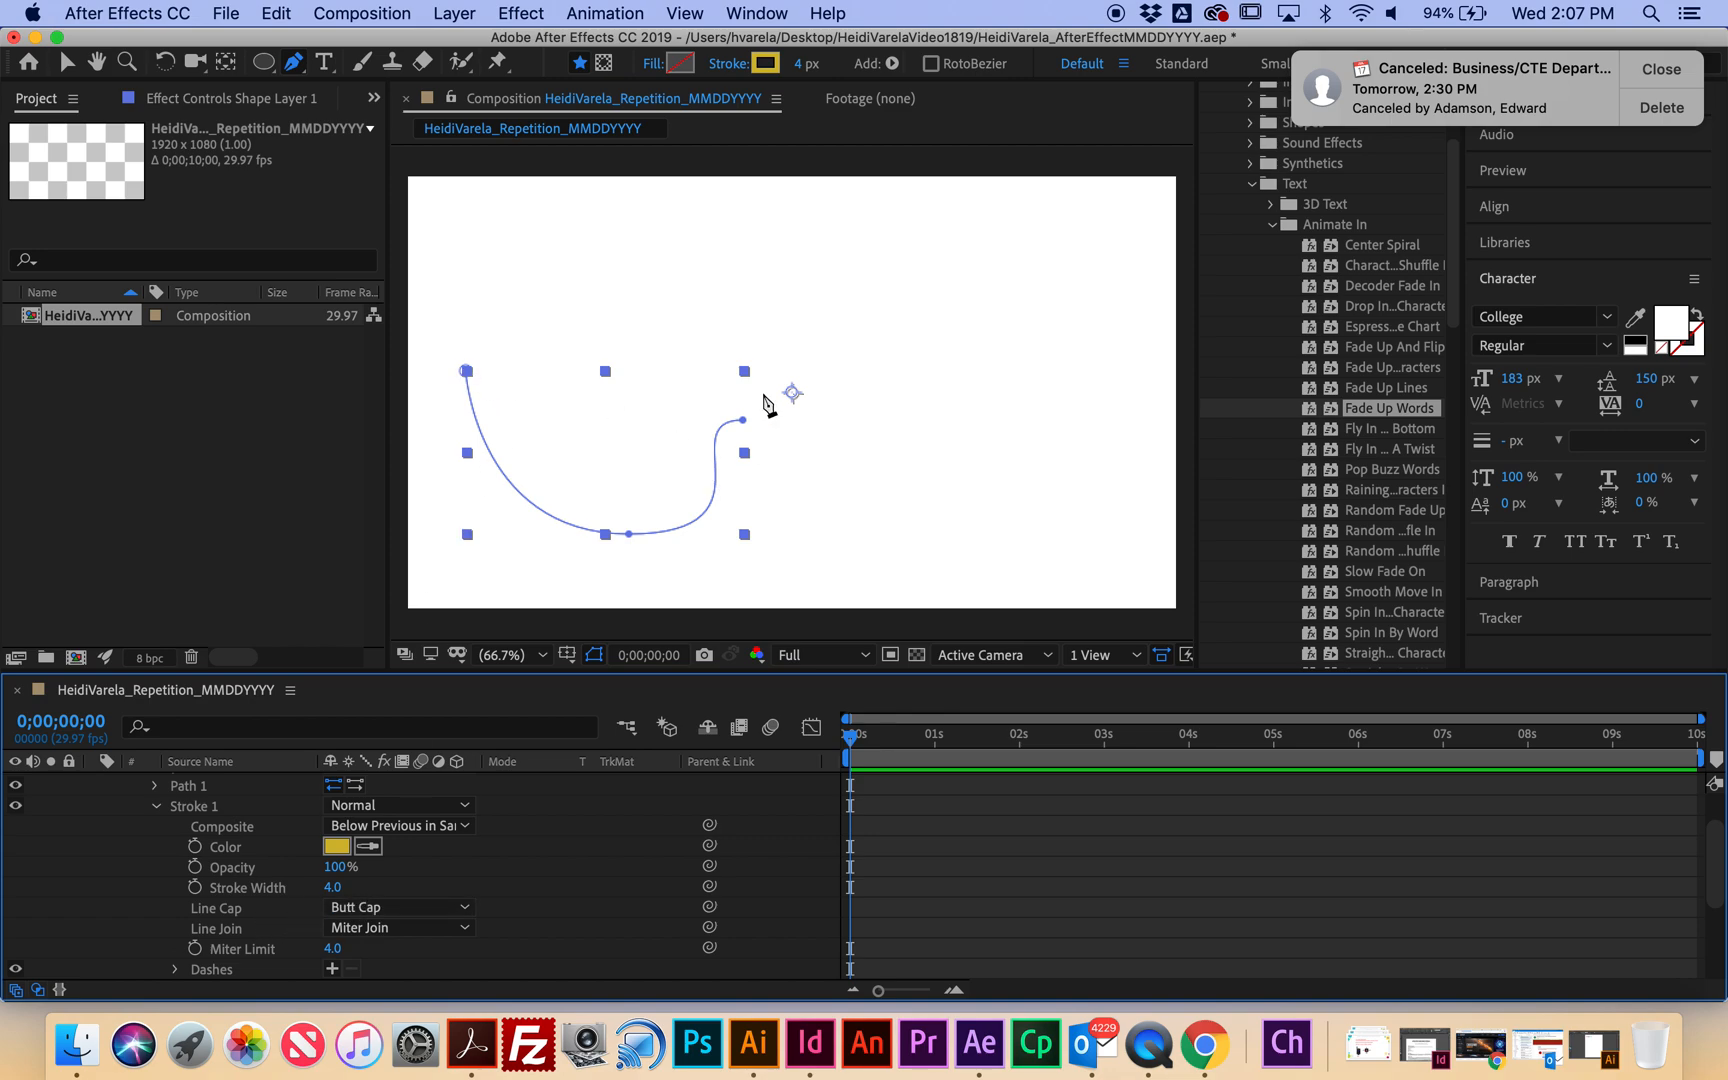
pyautogui.click(393, 907)
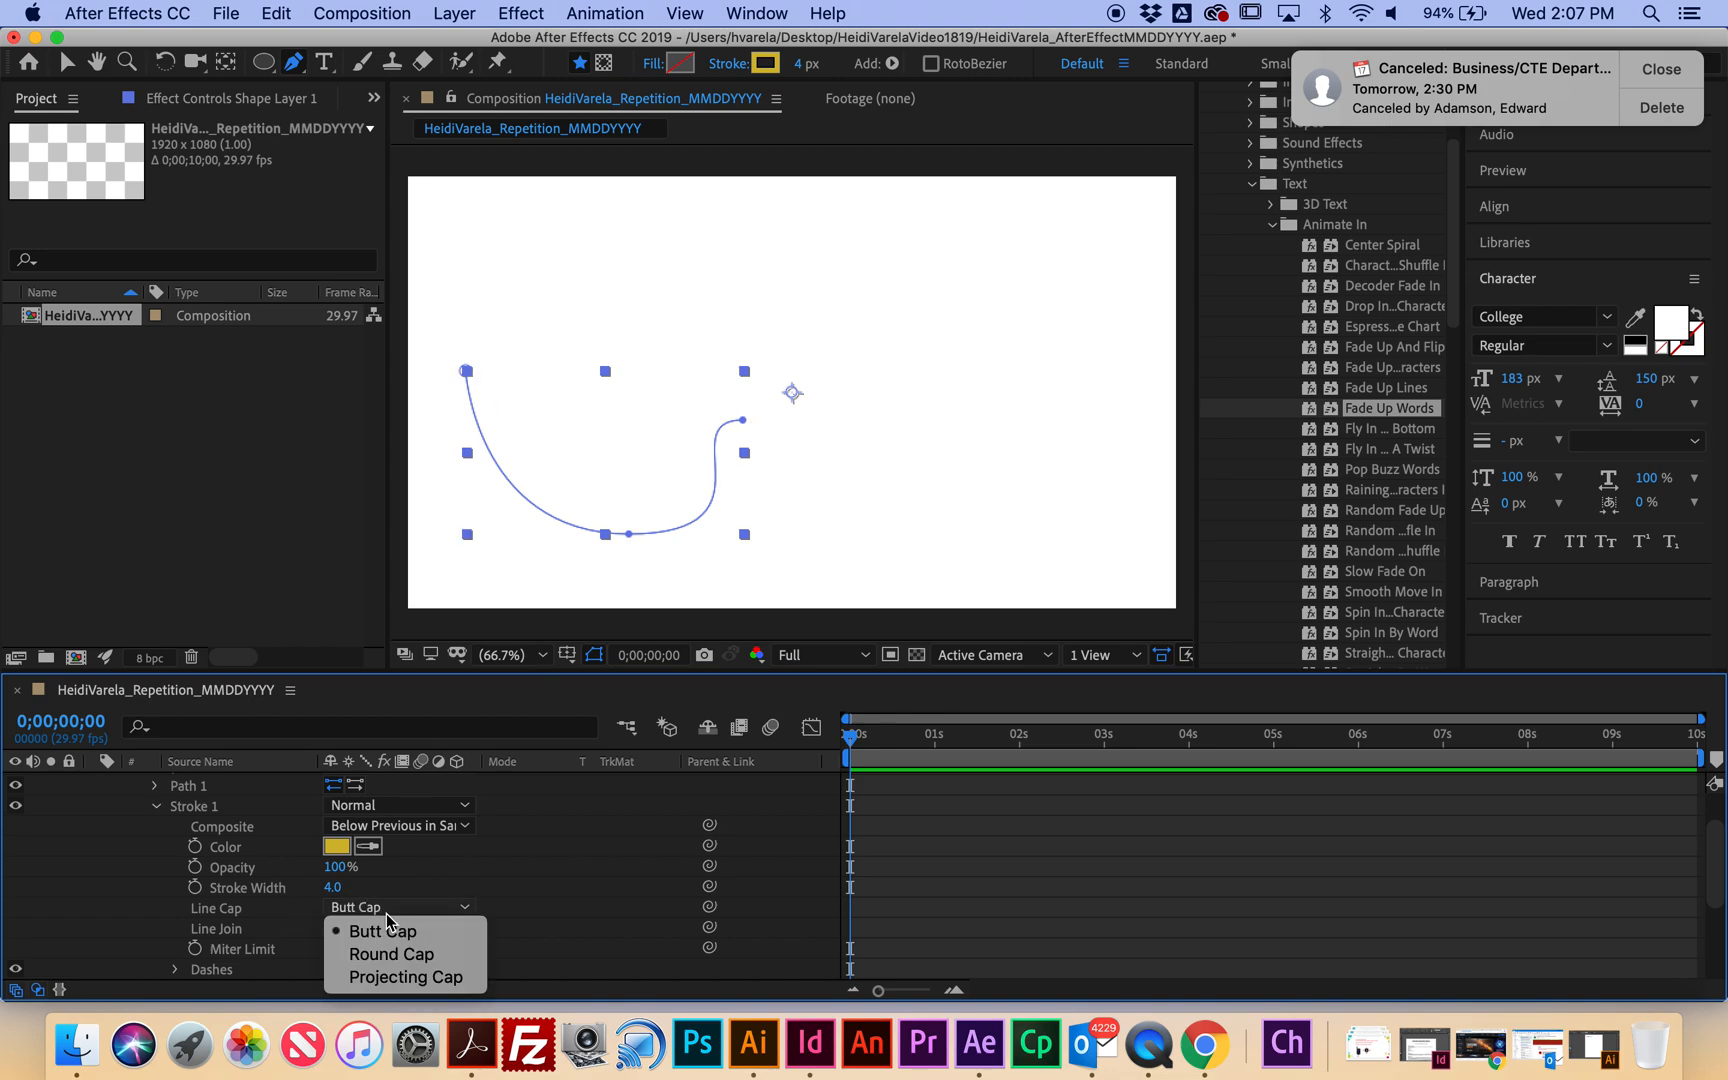
pyautogui.click(393, 954)
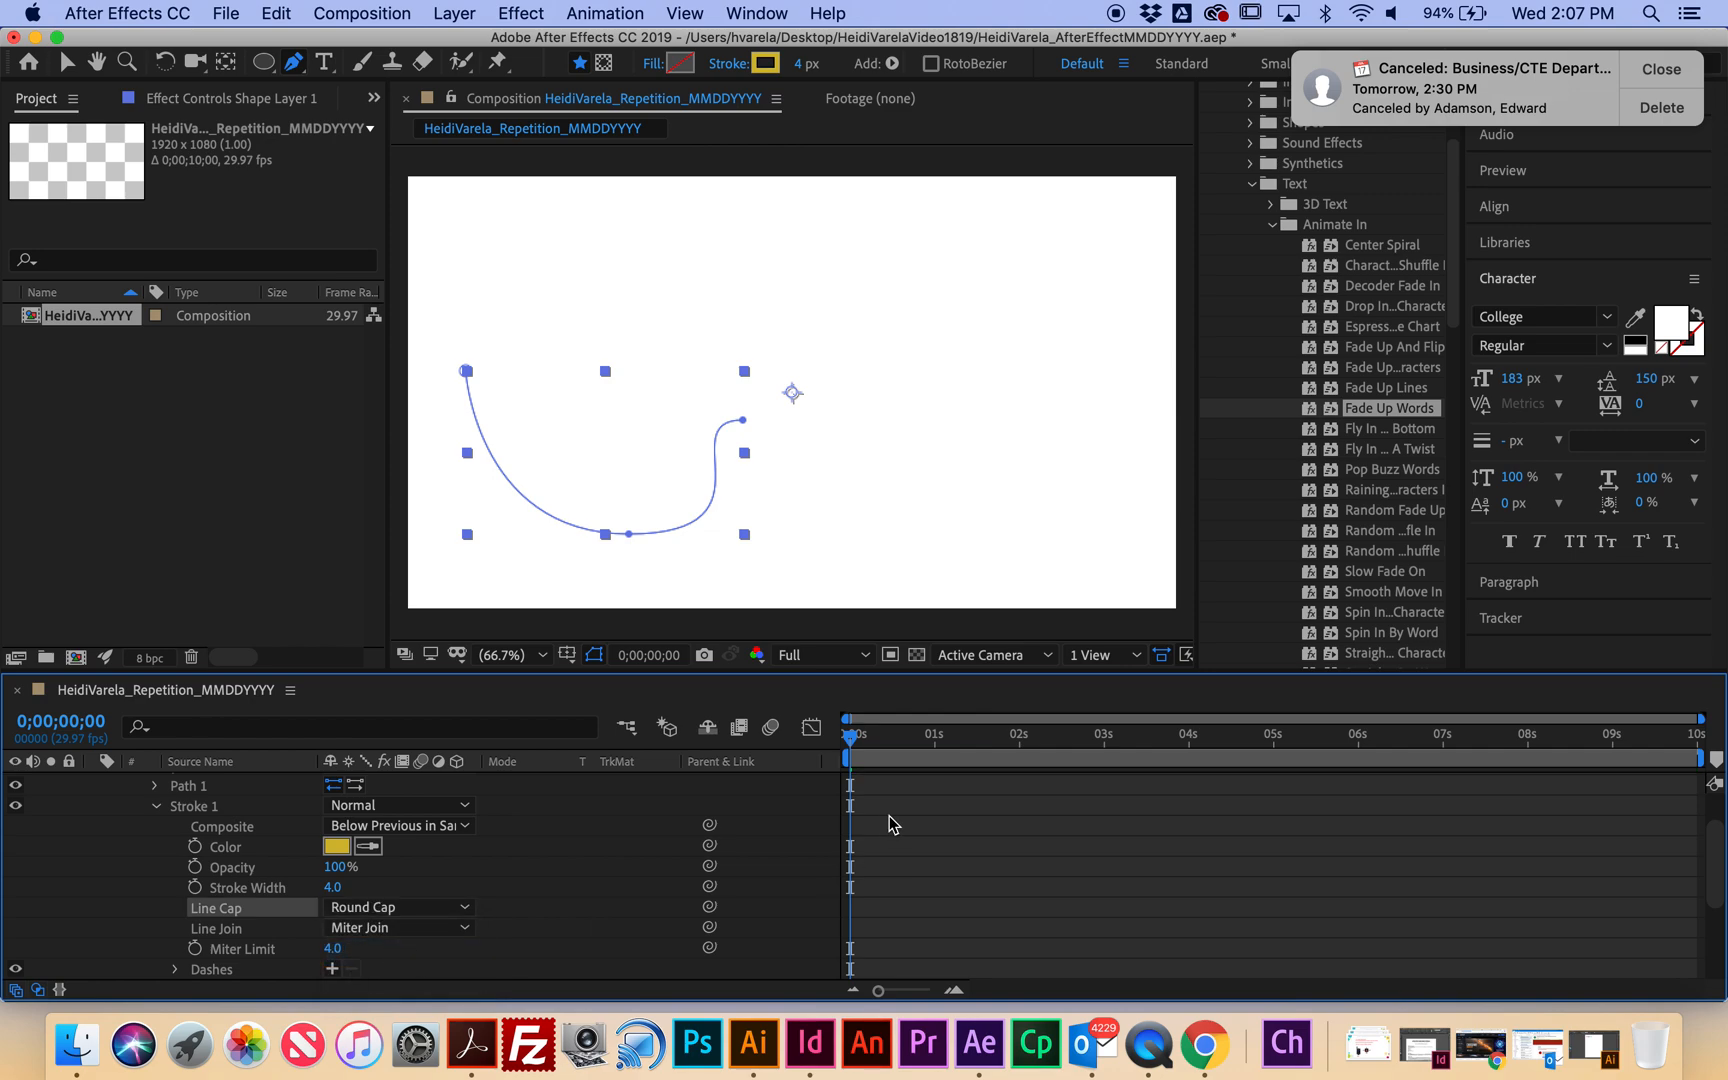
# Preview the round-capped draw-on animation, rewind to the start, and collapse Shape Layer 1.
pyautogui.click(543, 656)
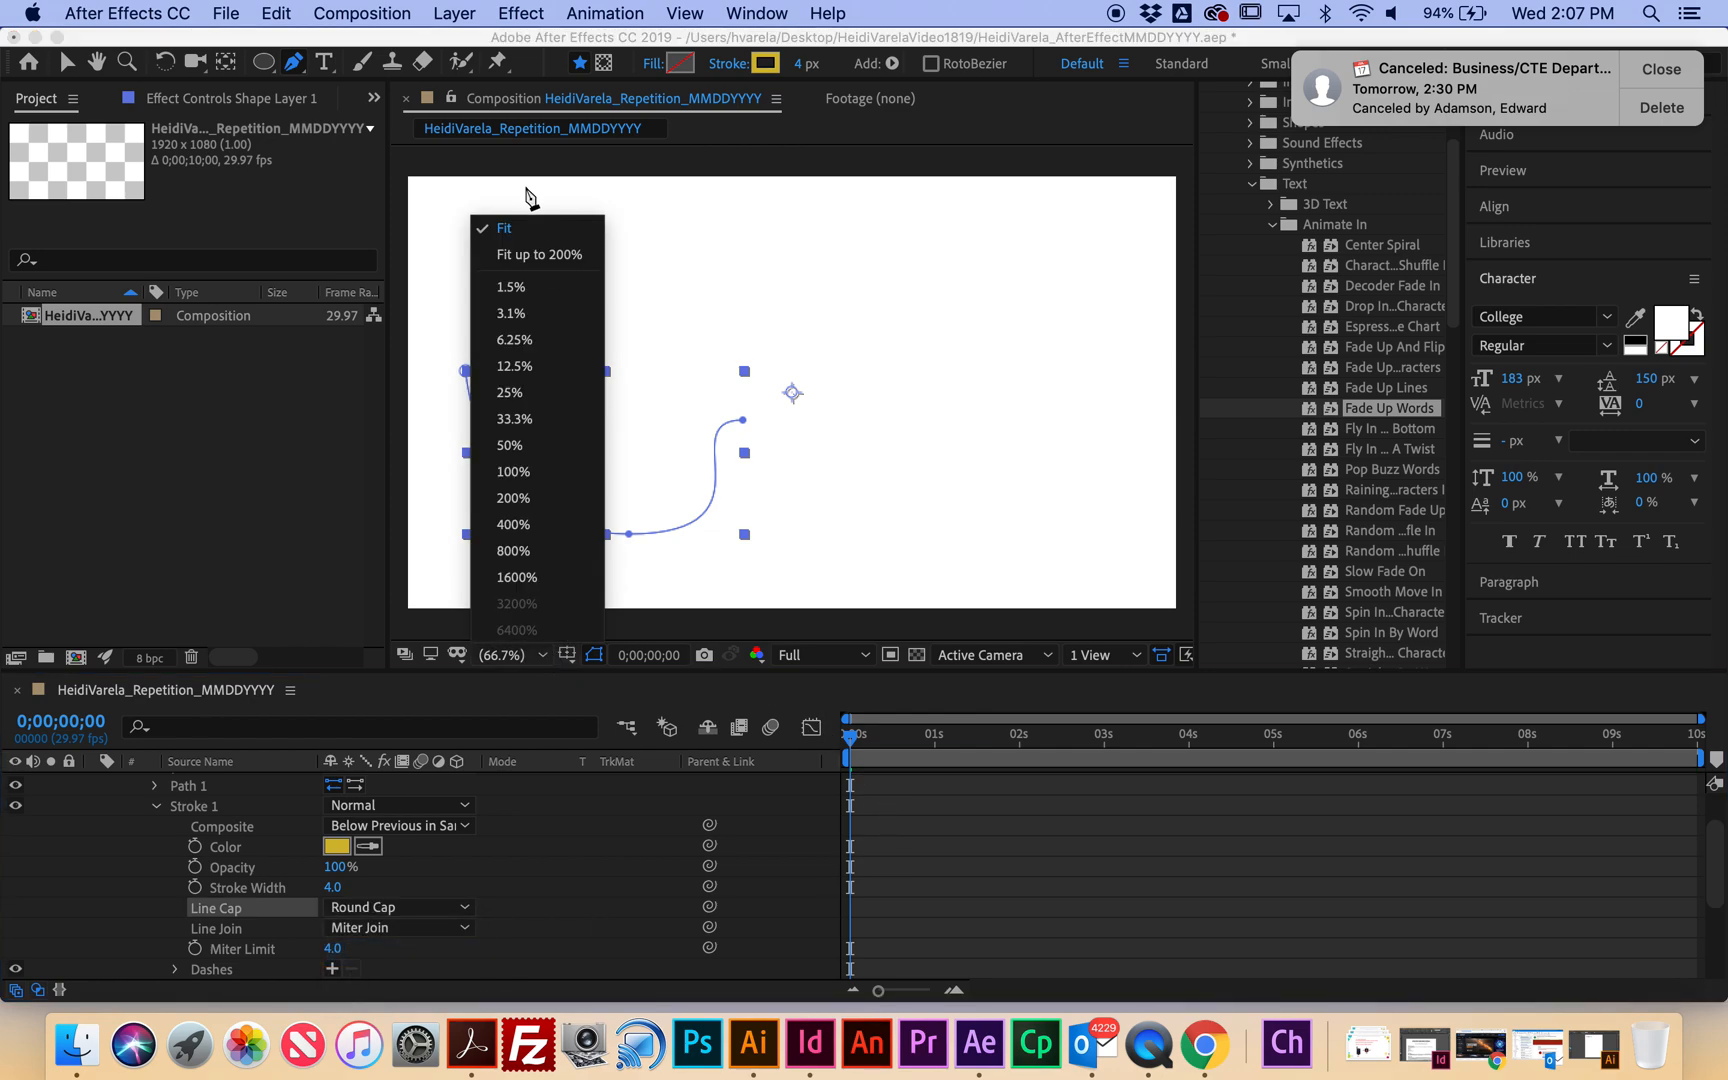
pyautogui.click(528, 247)
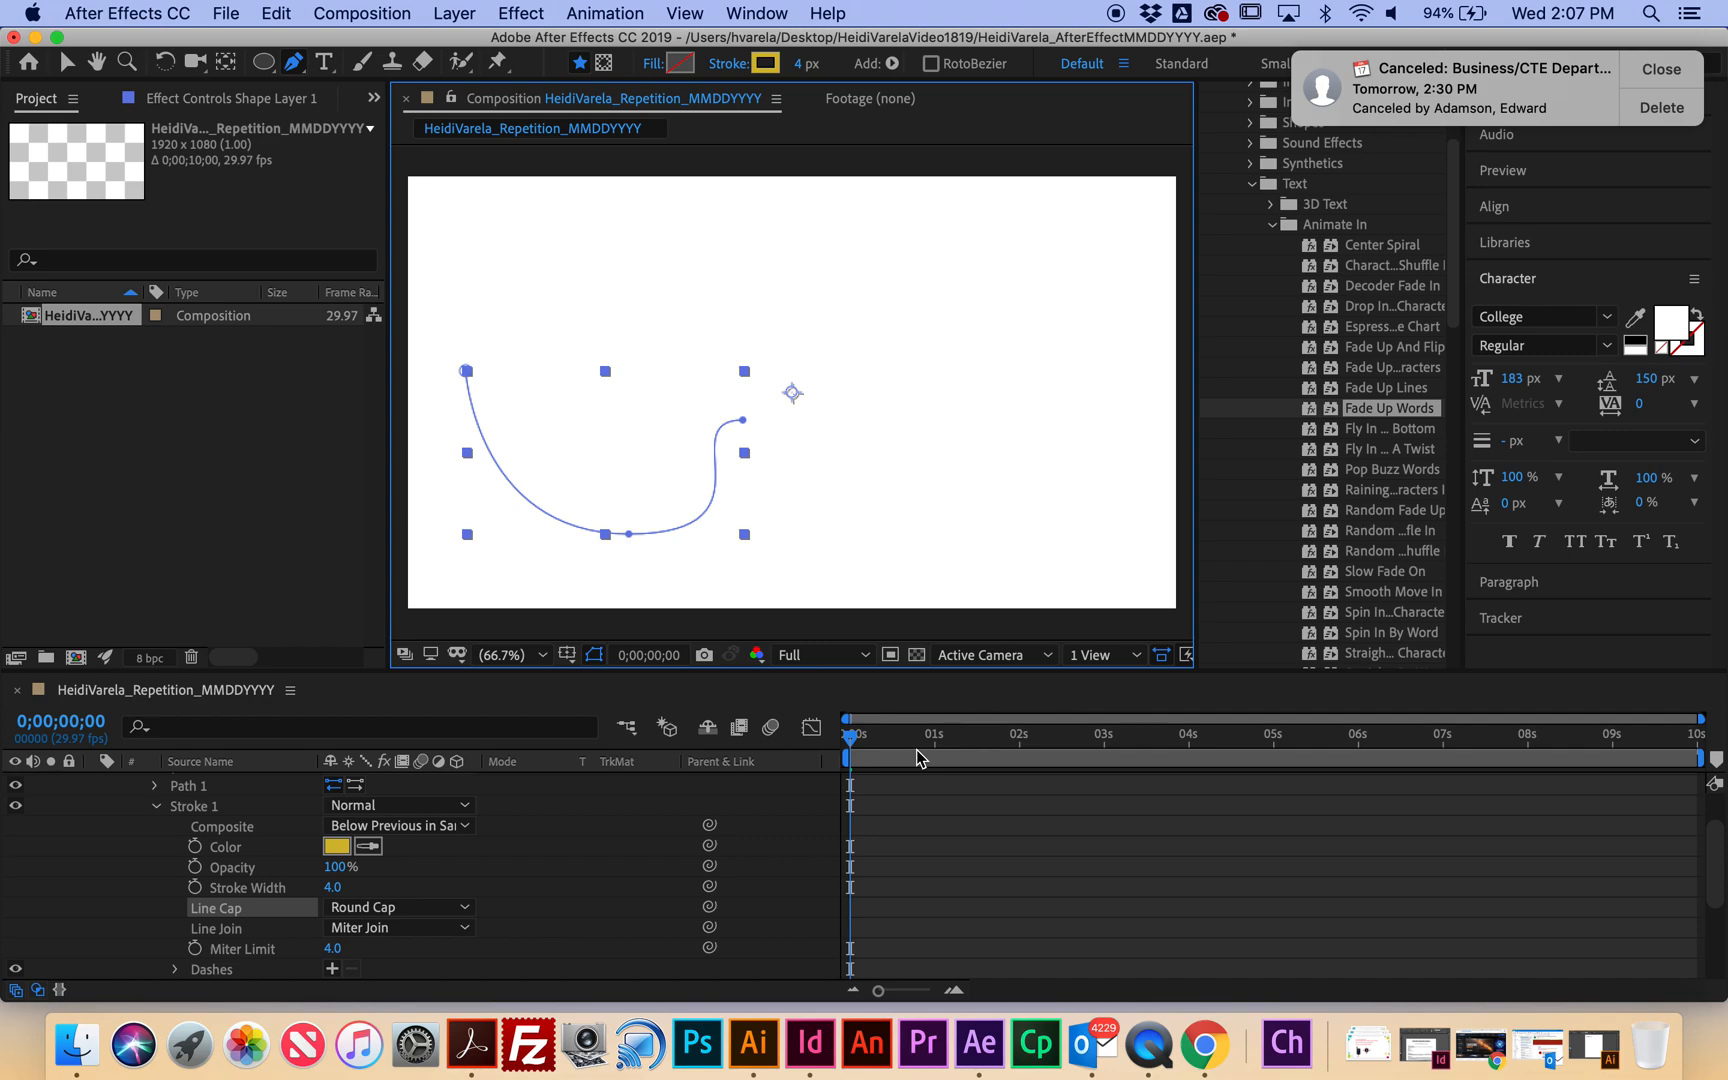
pyautogui.press('space')
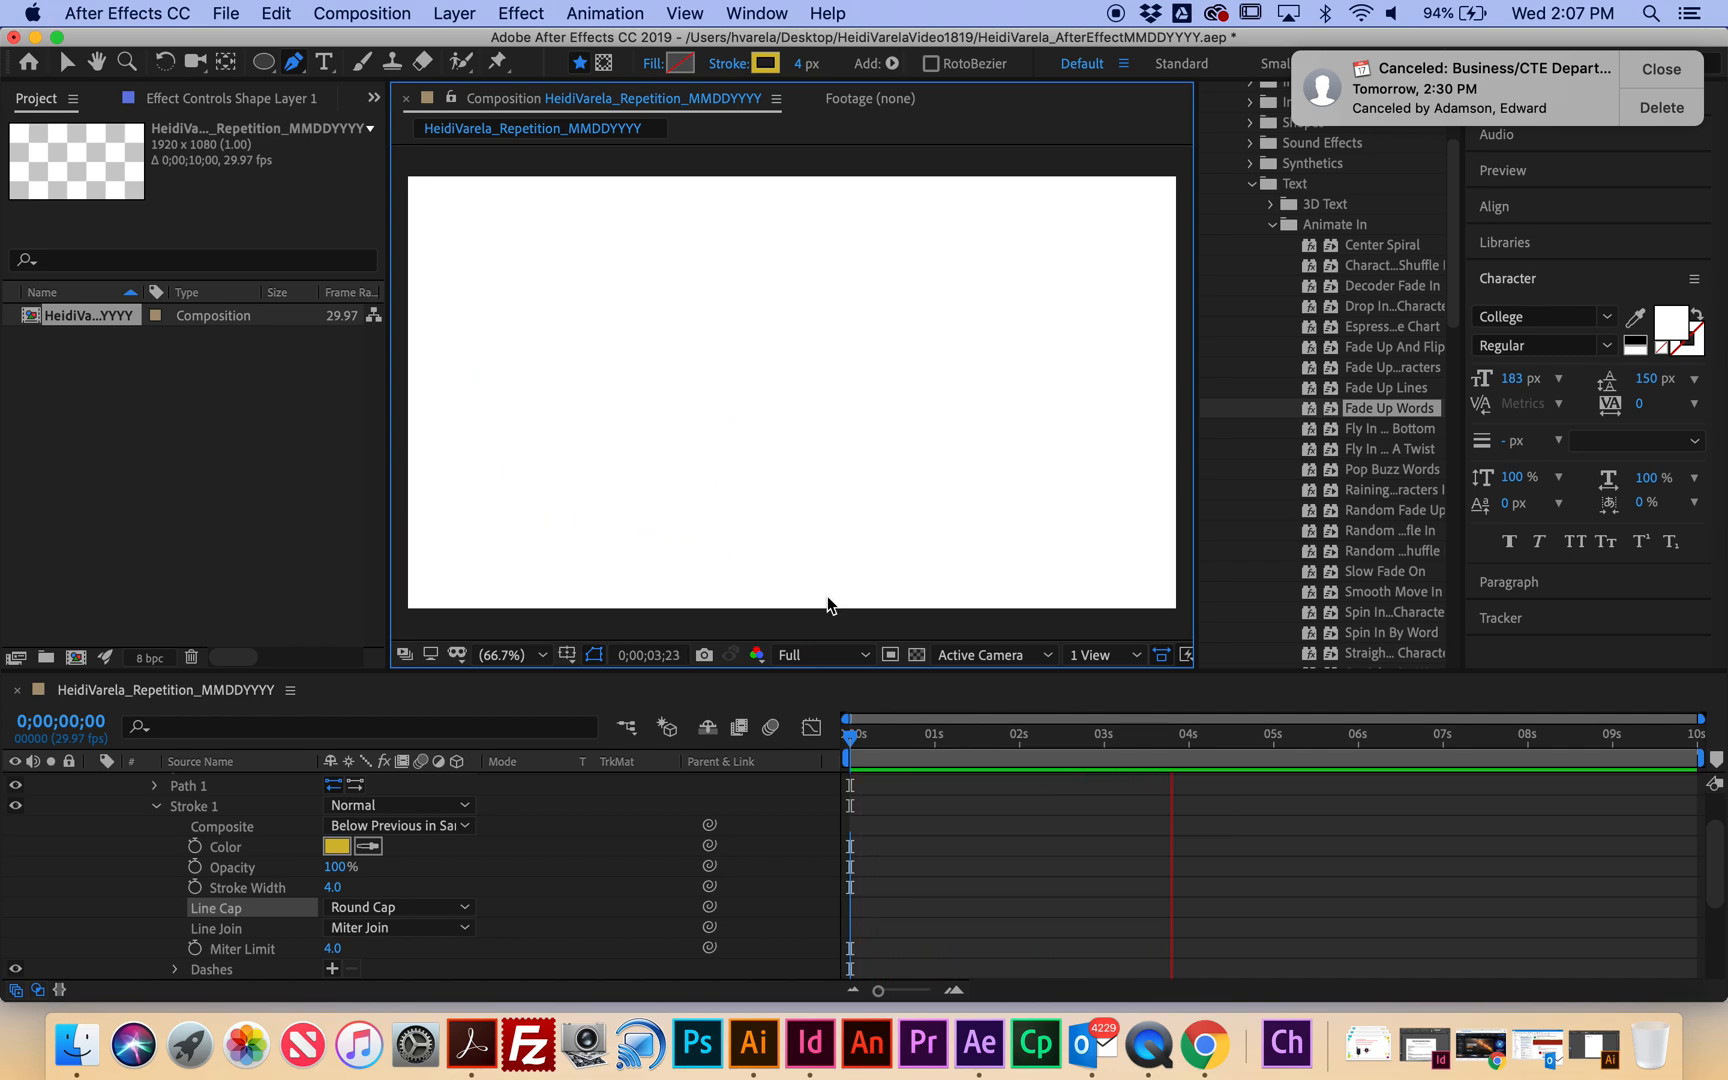
pyautogui.press('space')
pyautogui.moveTo(1223, 742); pyautogui.dragTo(798, 727)
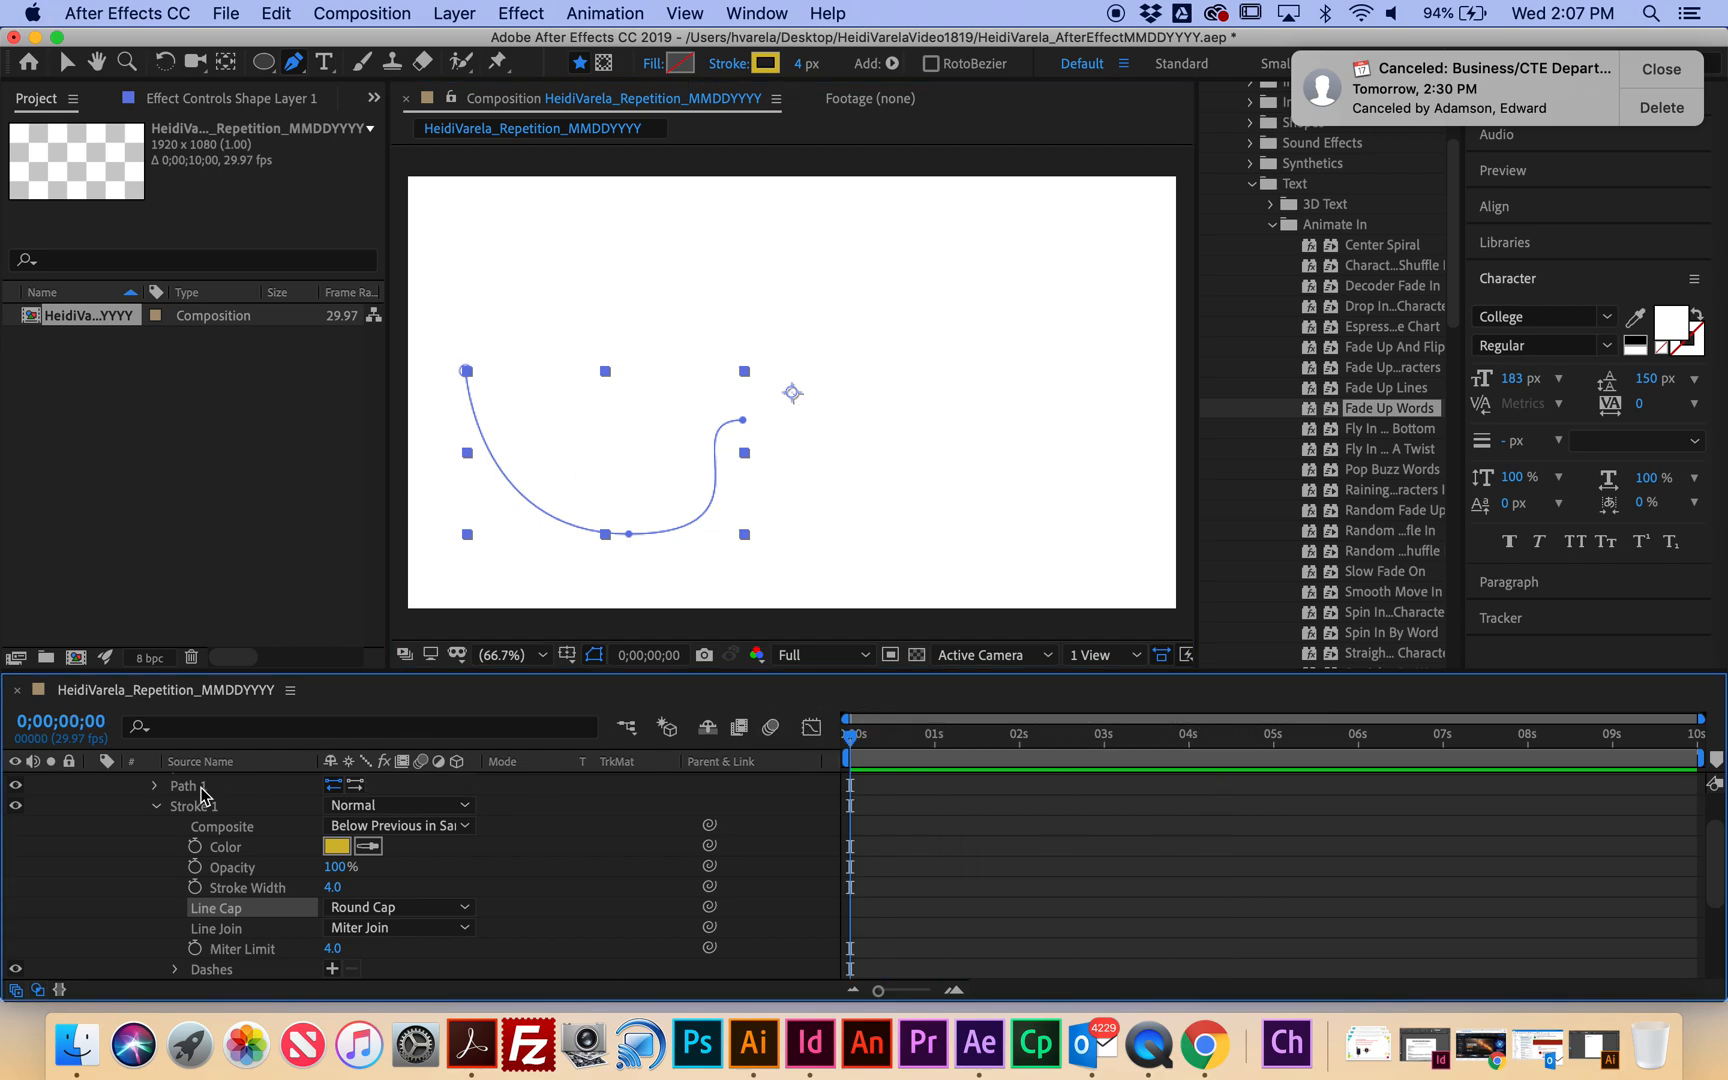
pyautogui.scroll(2, 203, 795)
pyautogui.click(94, 783)
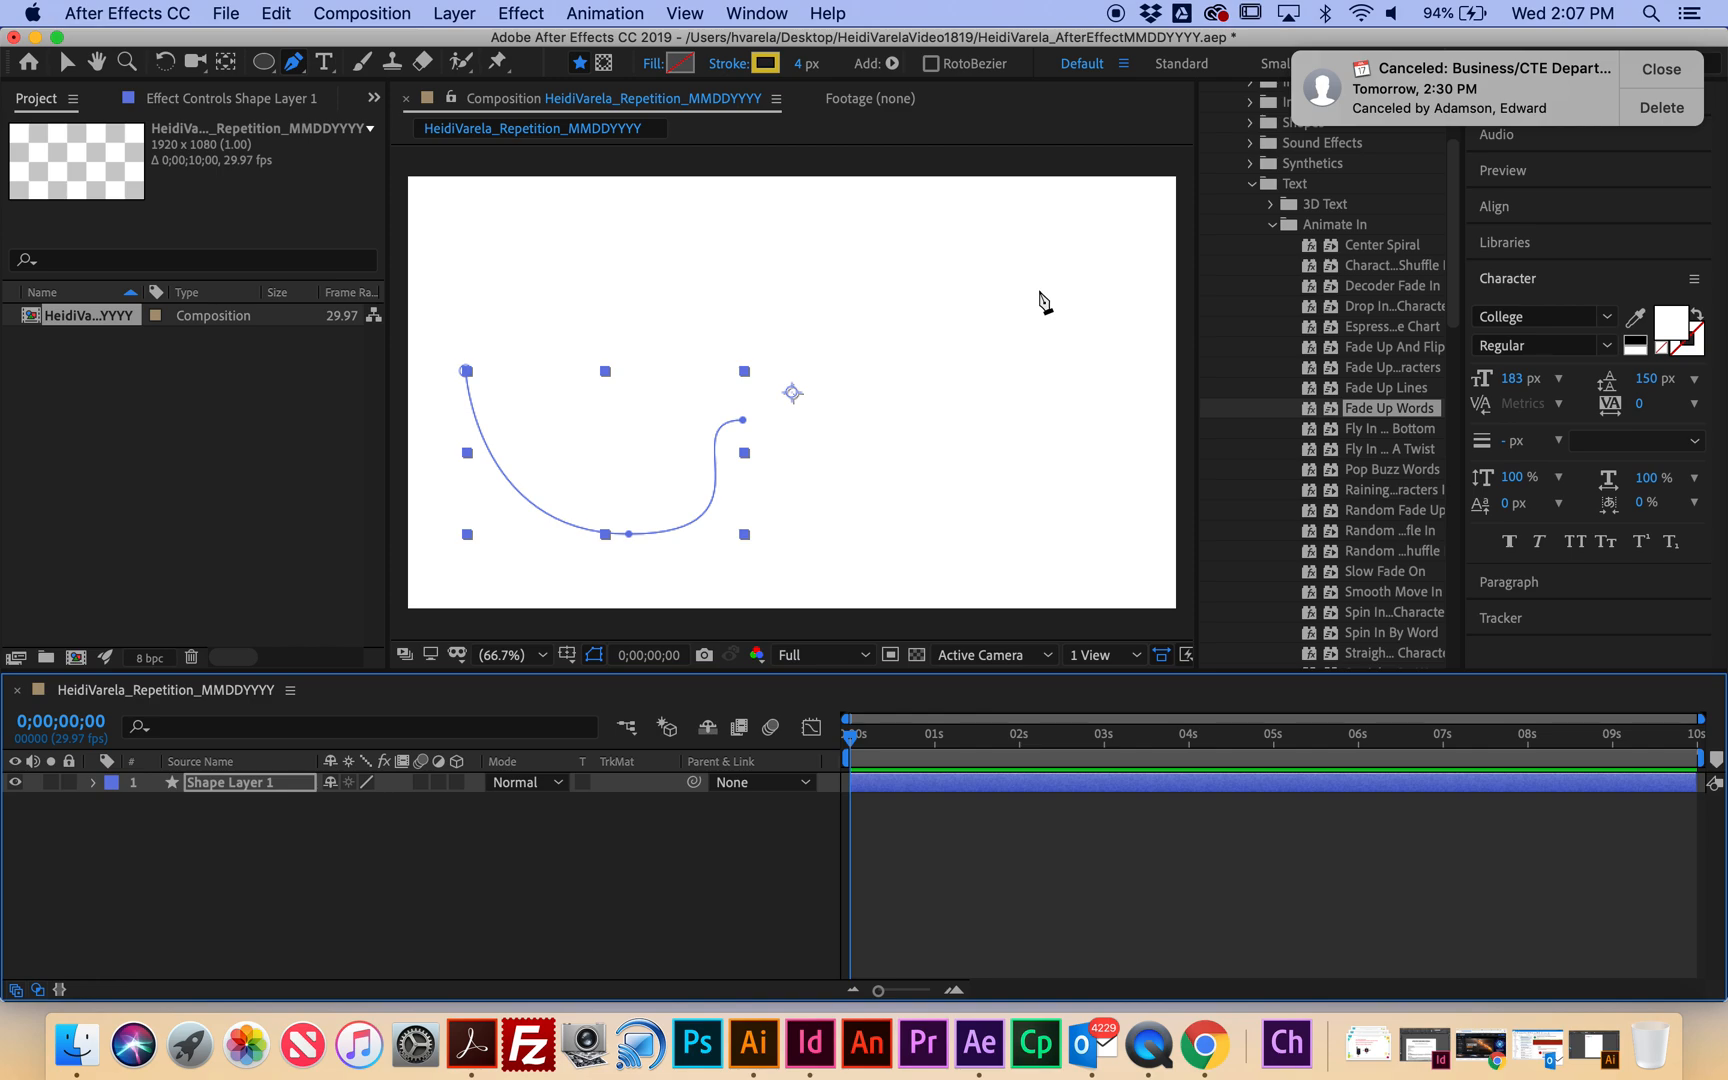
# Duplicate Shape Layer 1 with Cmd+D and expand the copy down to its Shape 1 group.
pyautogui.press('super+d')
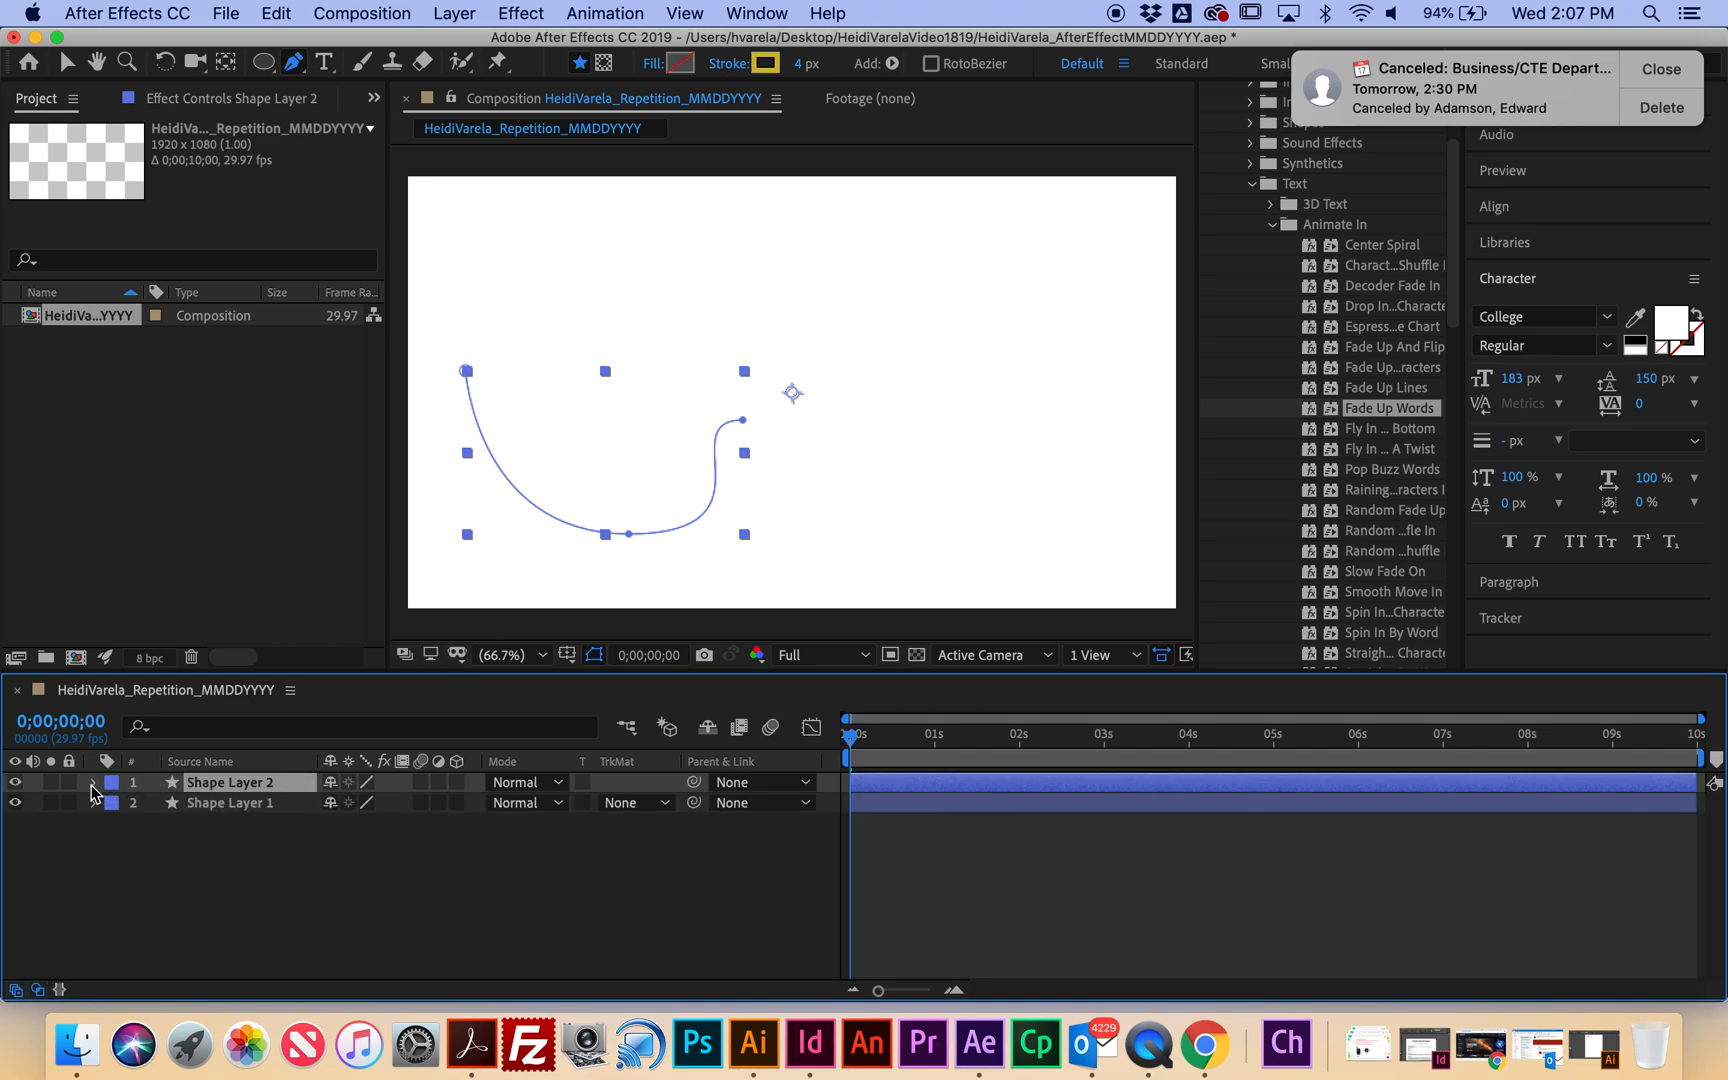
pyautogui.click(94, 784)
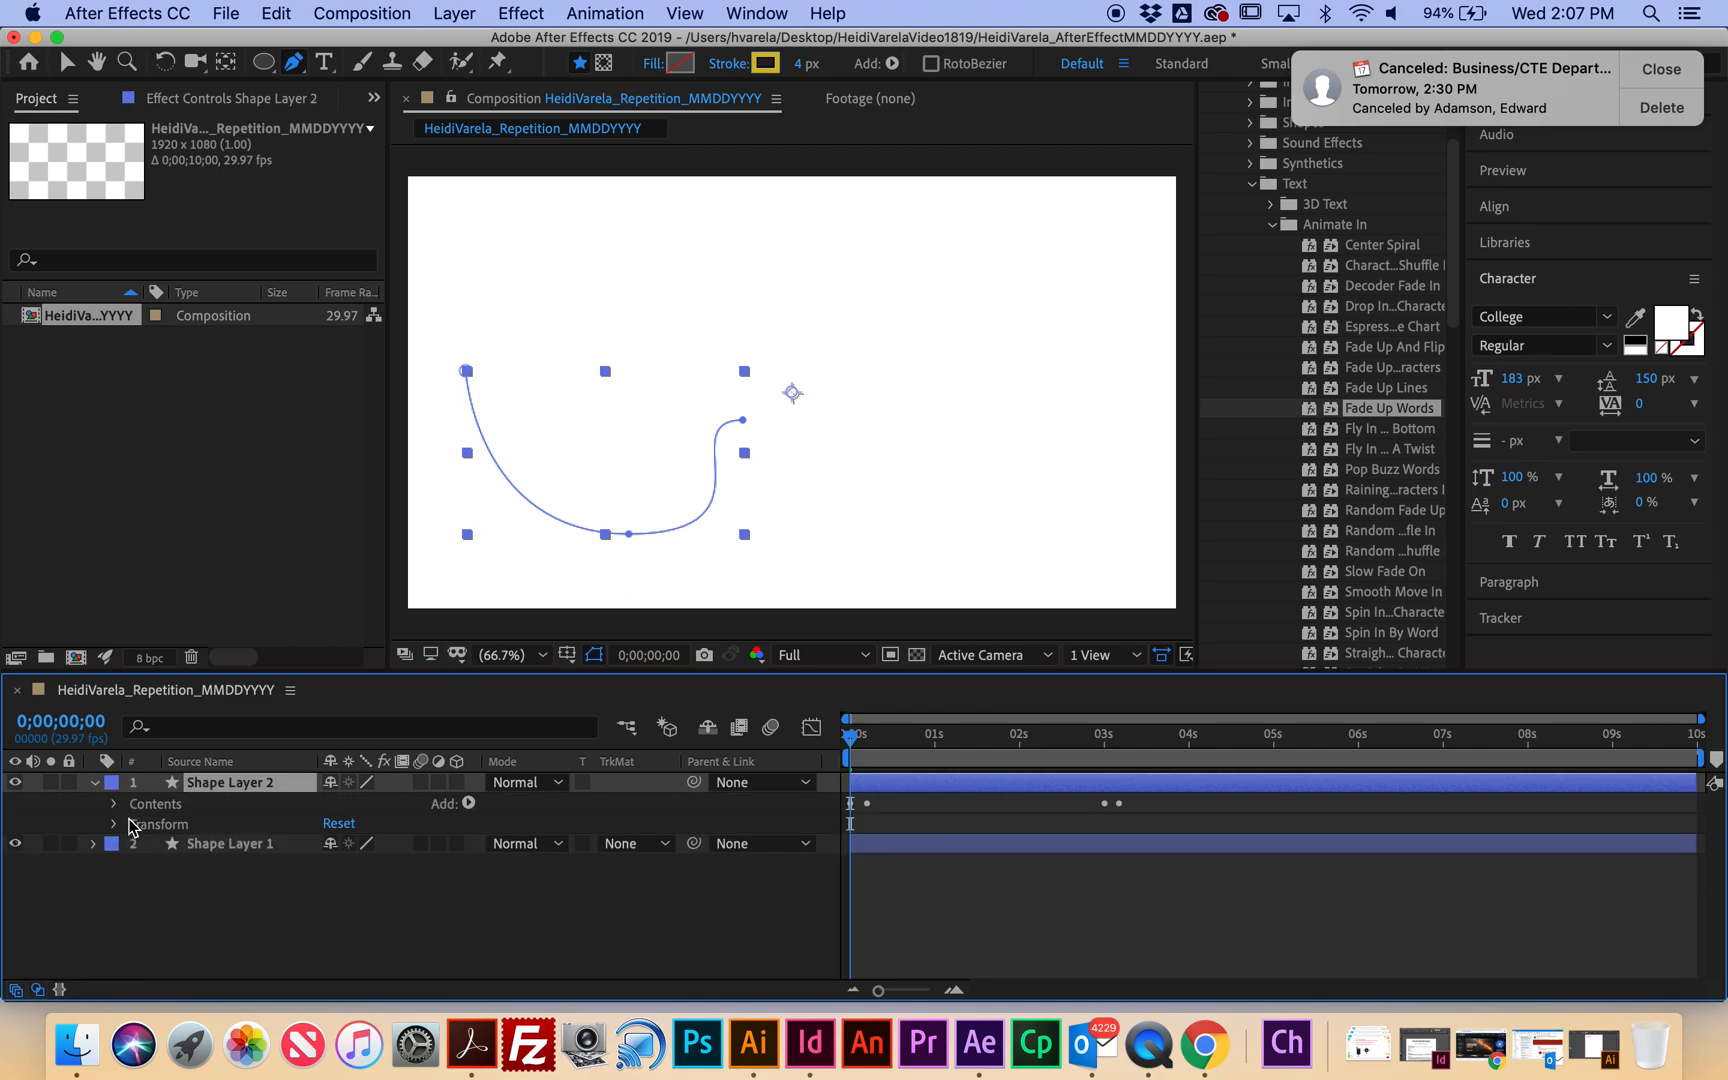
pyautogui.click(116, 805)
pyautogui.click(184, 828)
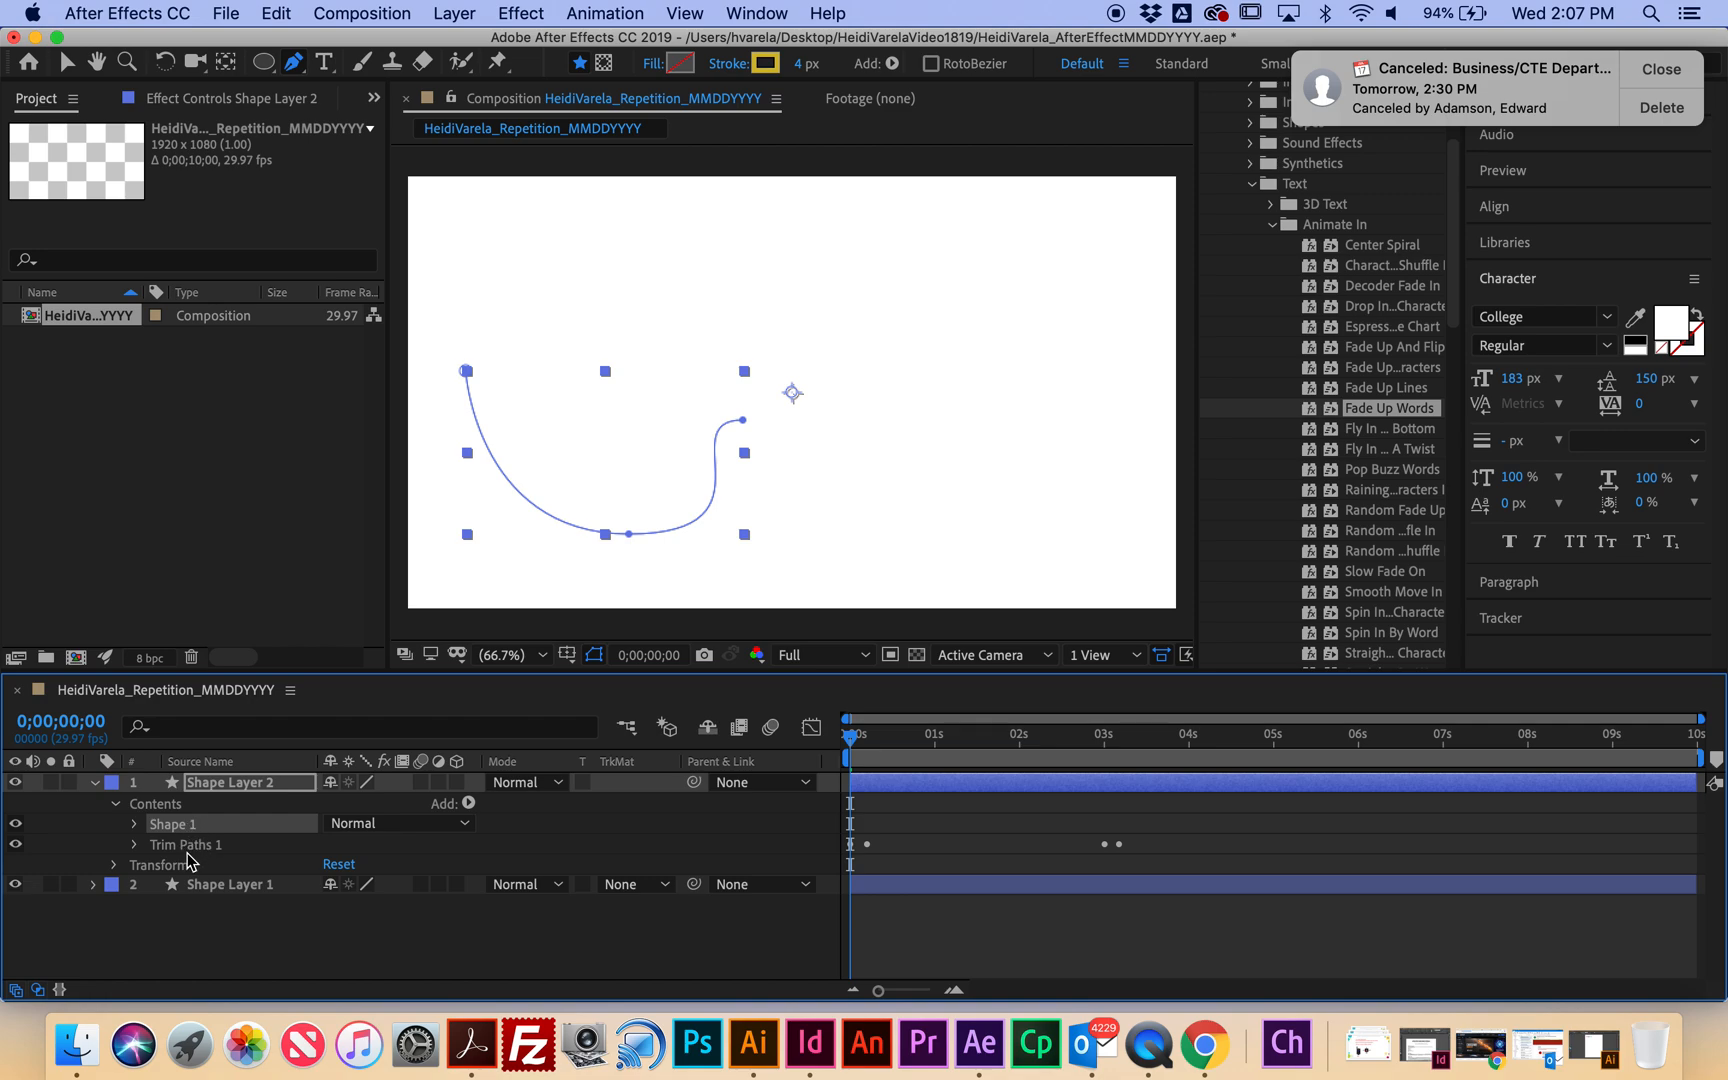
# Delete the copied Shape 1 path from Shape Layer 2.
pyautogui.click(245, 786)
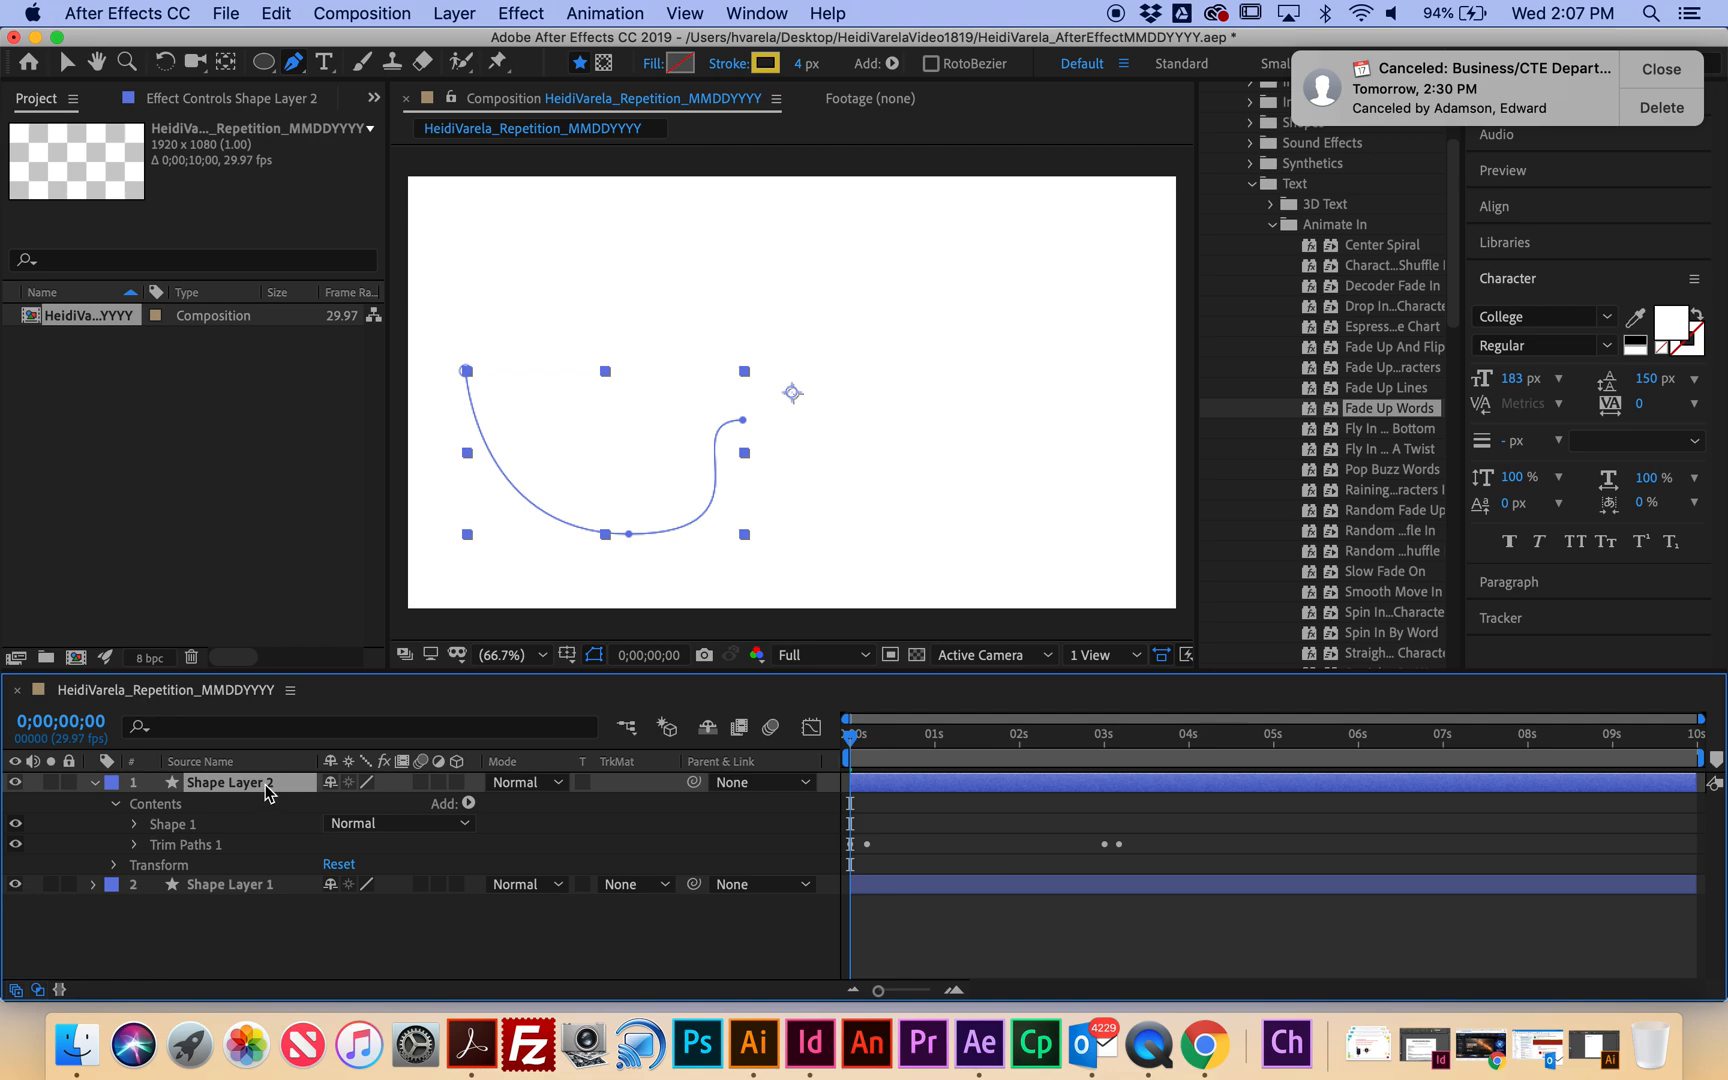
pyautogui.click(189, 826)
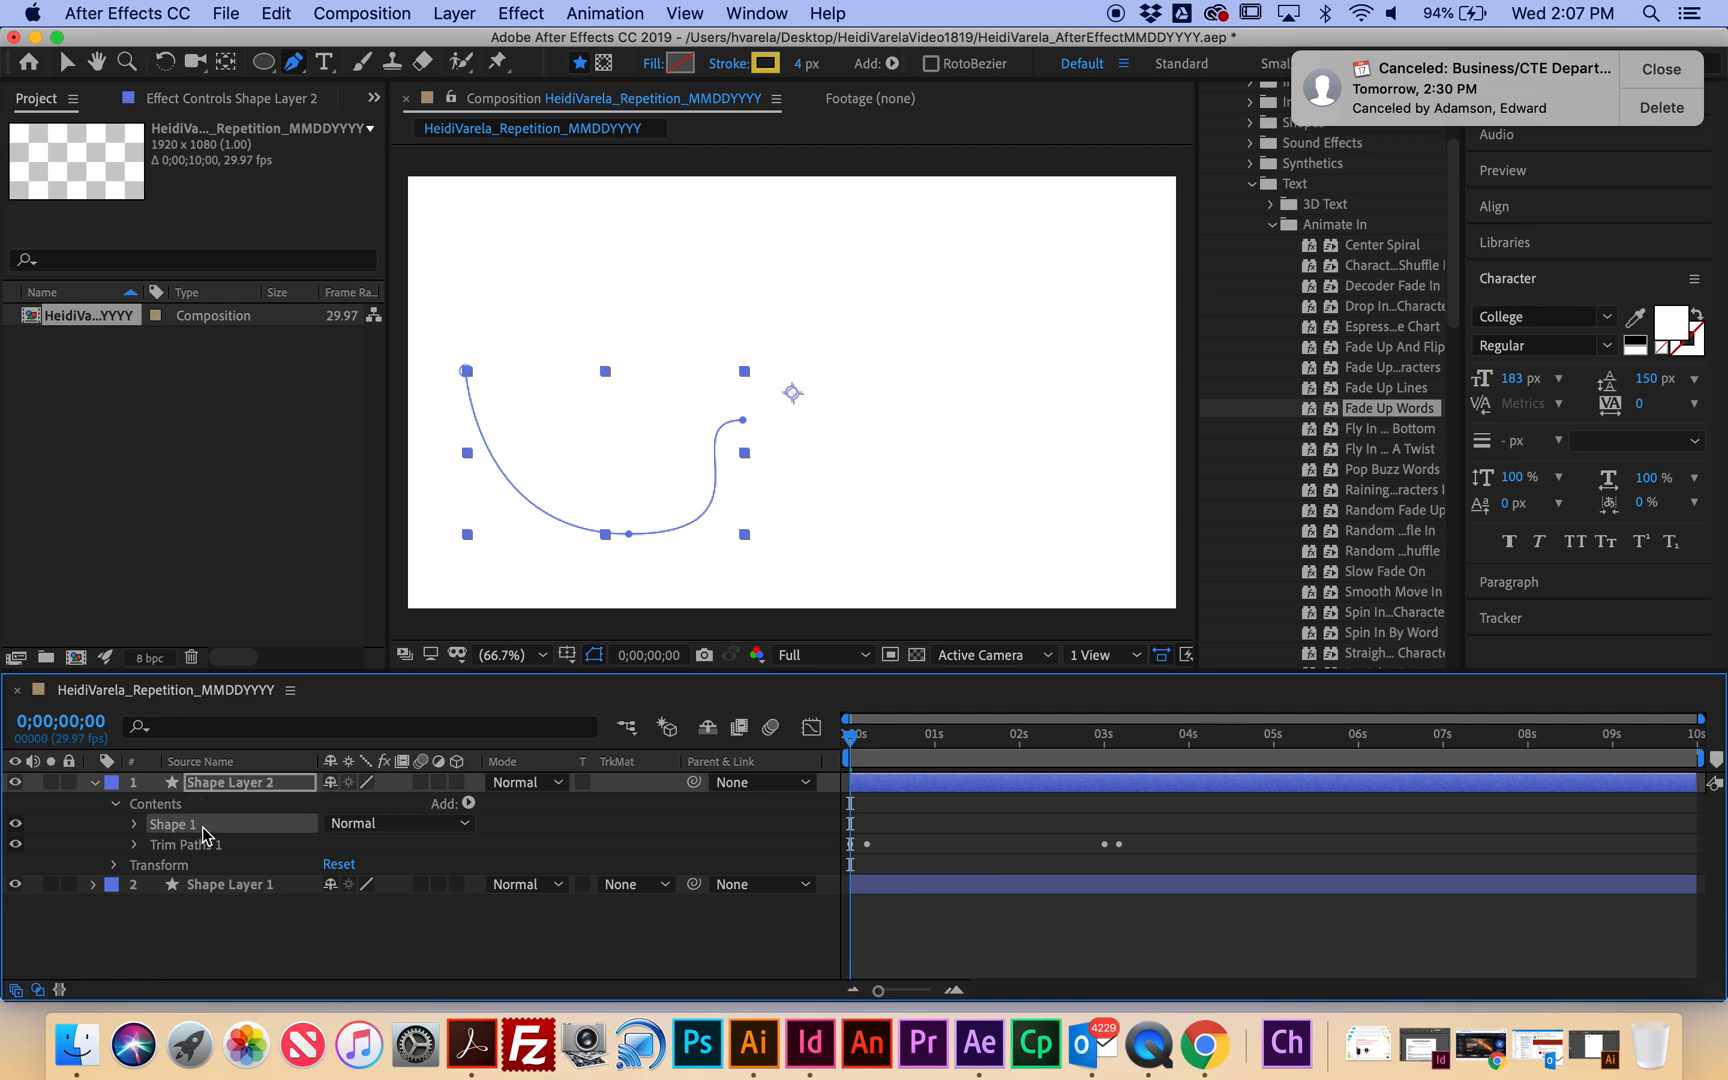
pyautogui.press('Delete')
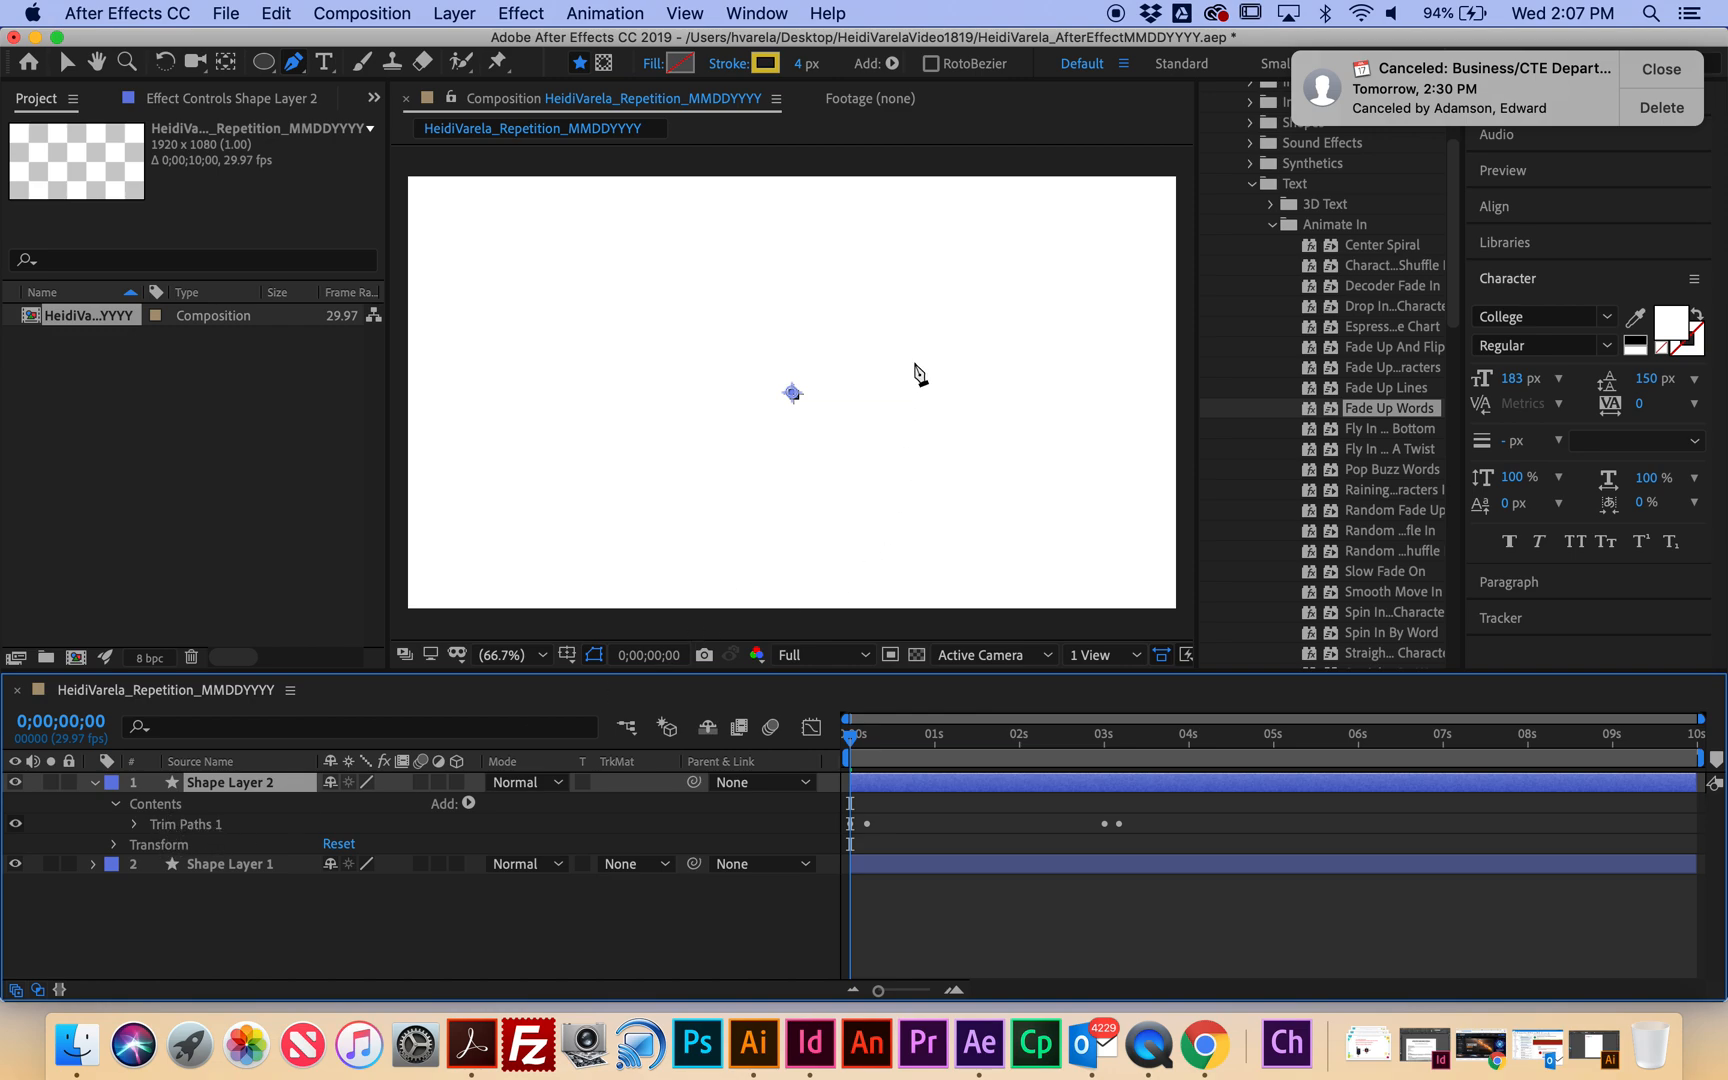
# Draw a new three-point curve near the top right, preview its trim animation, and collapse the layer.
pyautogui.click(872, 259)
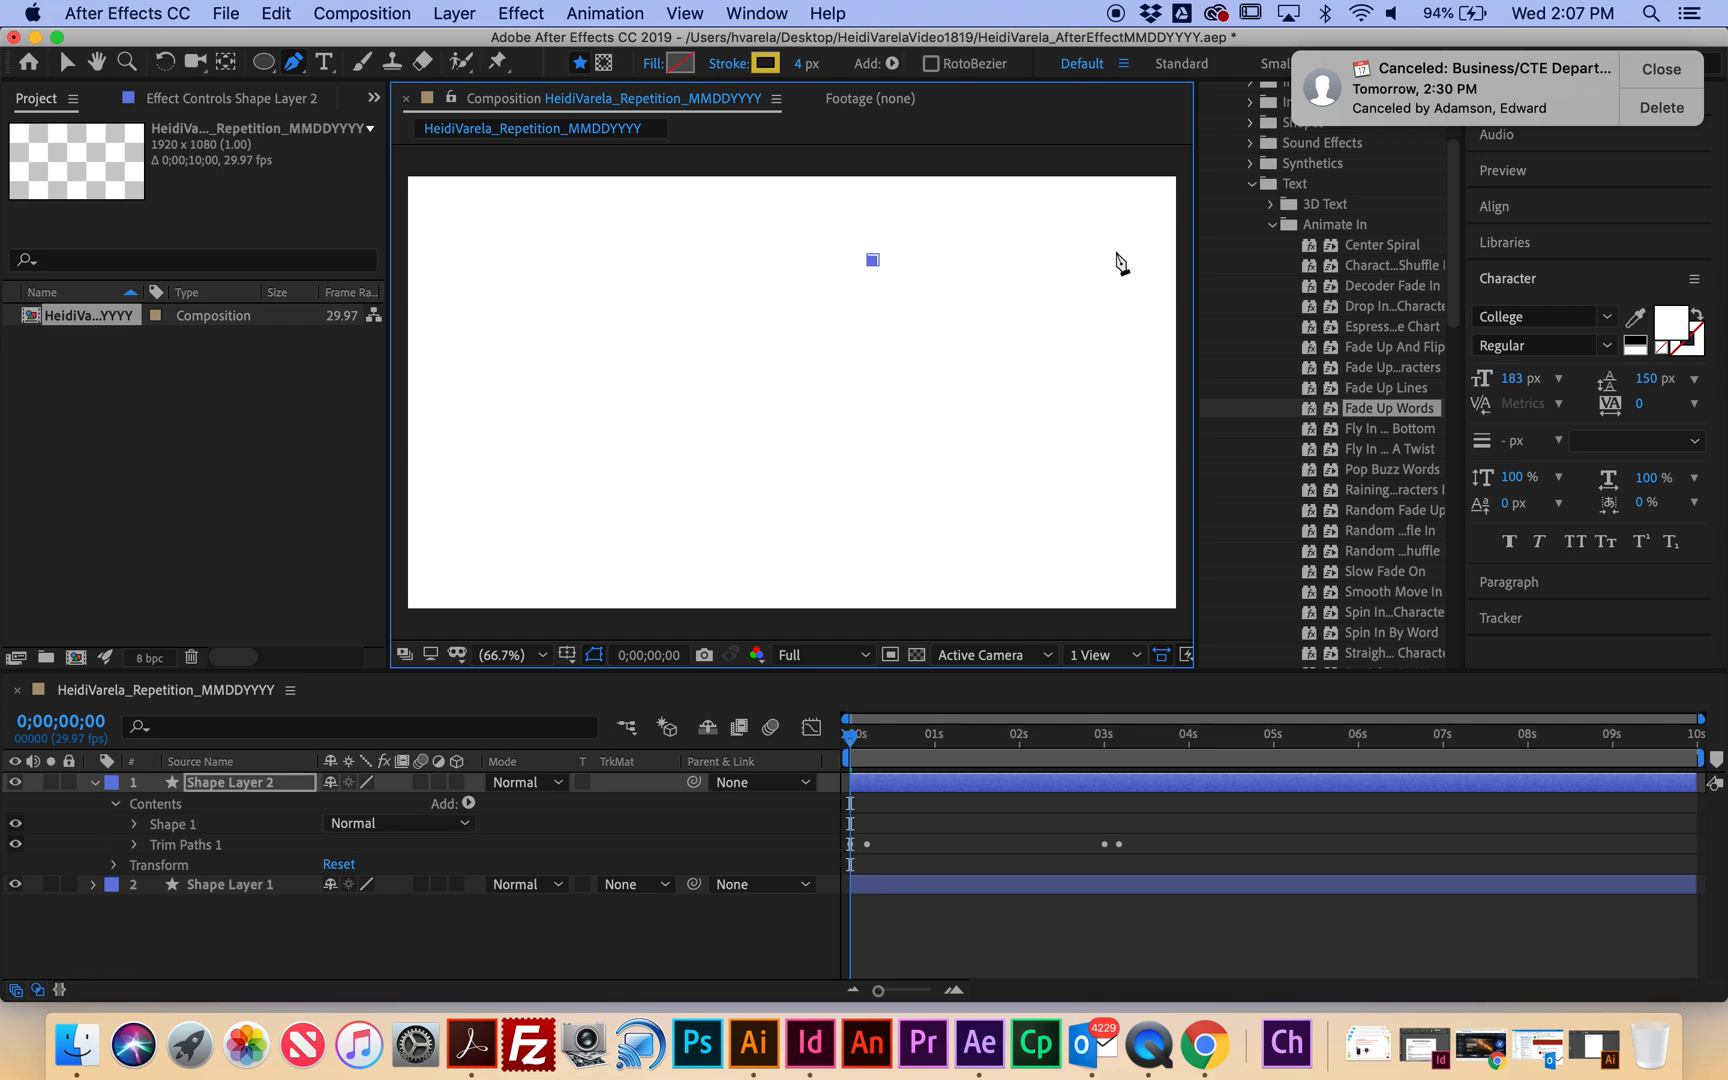
pyautogui.moveTo(1060, 258); pyautogui.dragTo(1112, 370)
pyautogui.click(1057, 443)
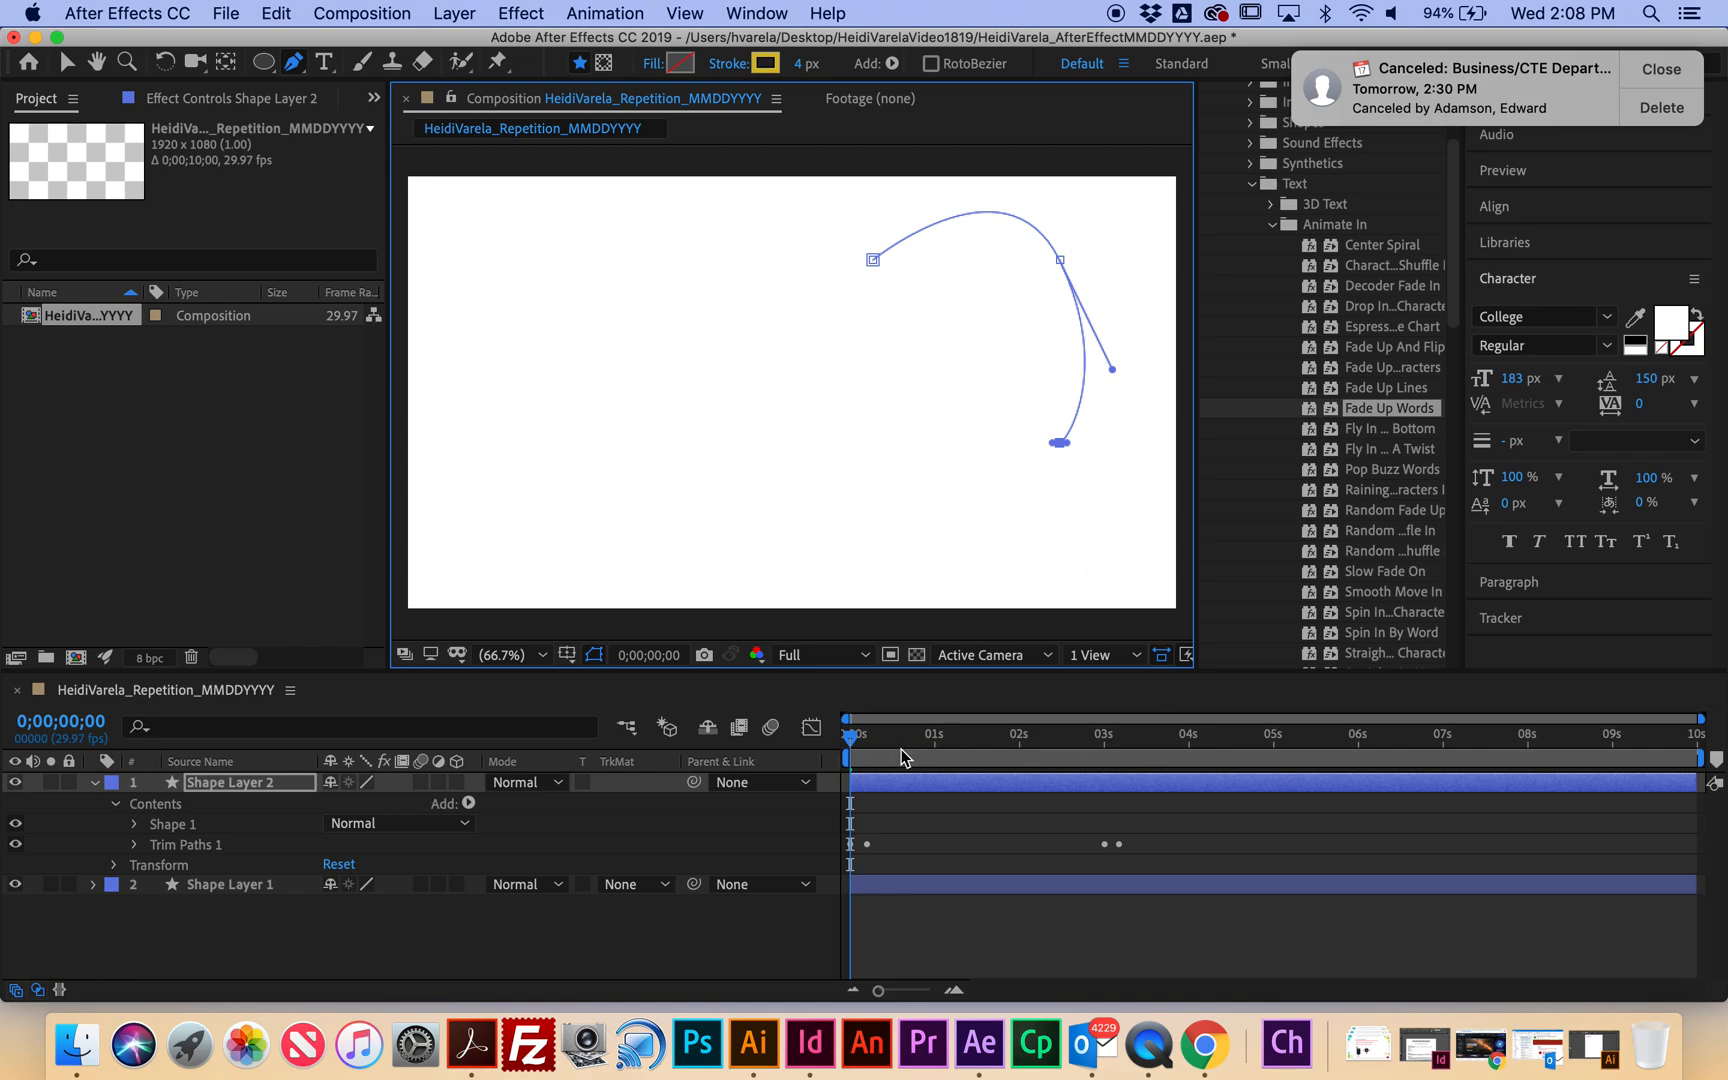
pyautogui.press('space')
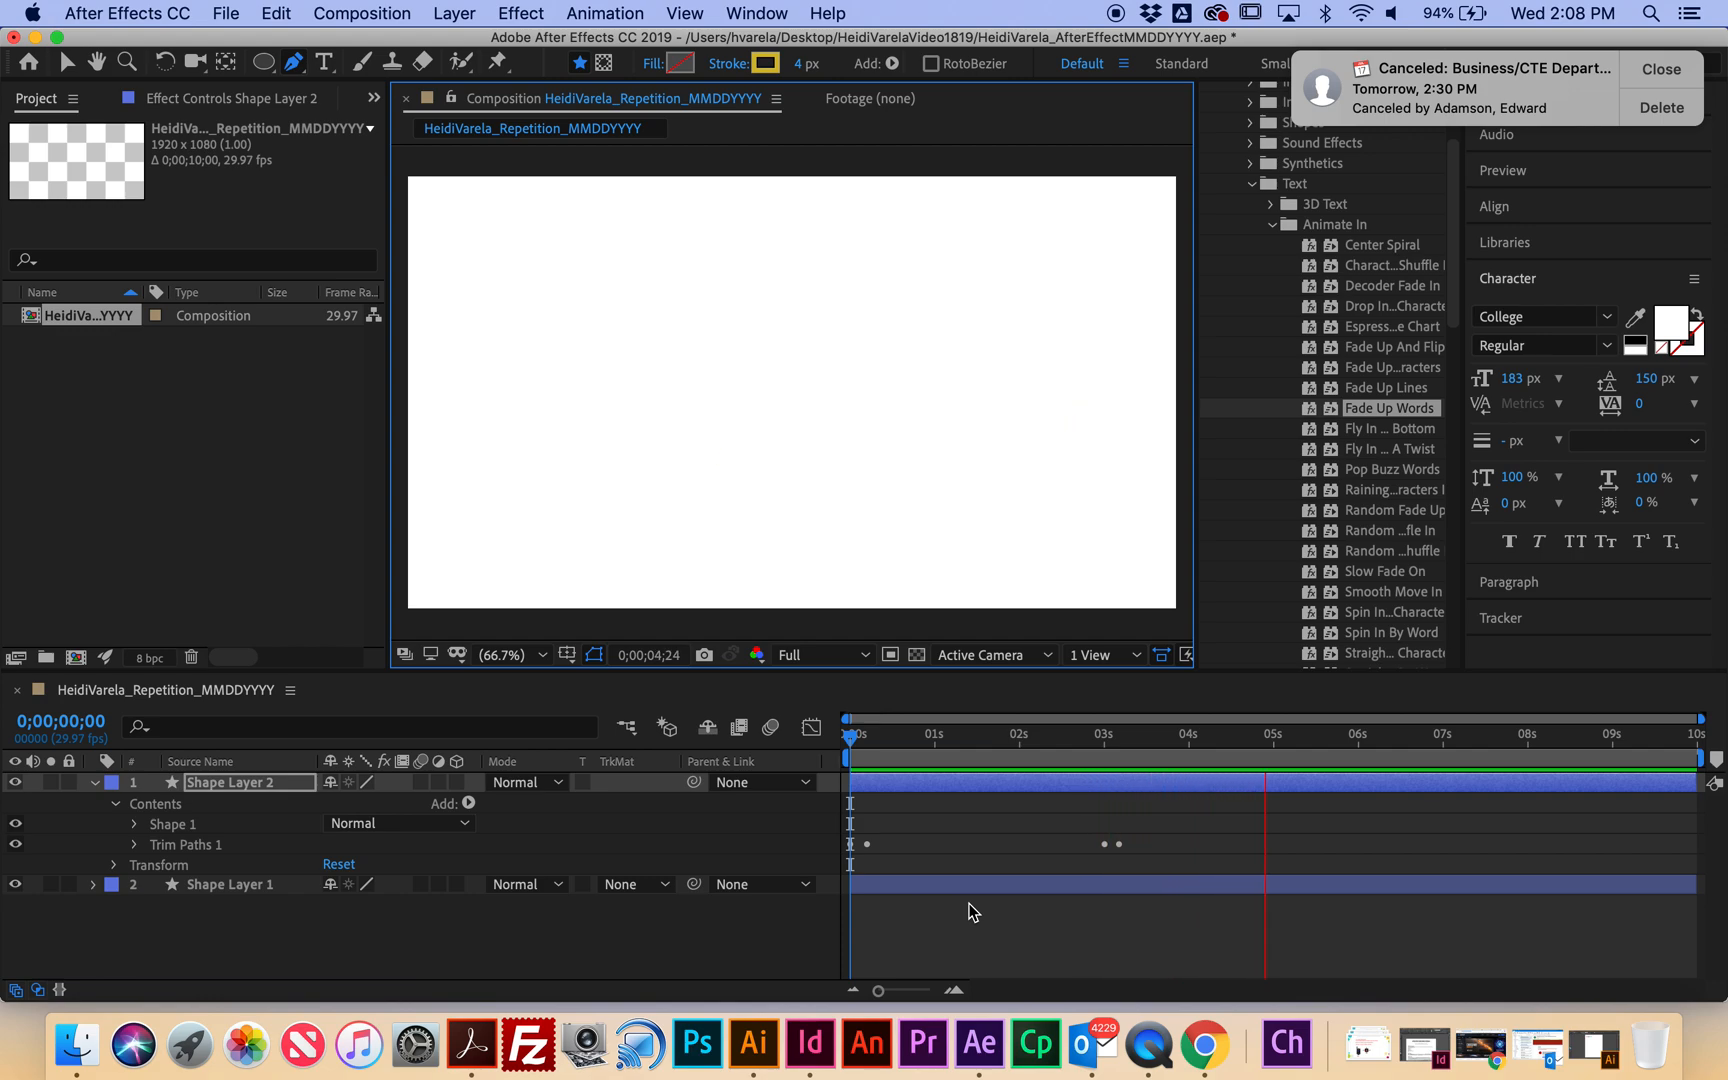
pyautogui.press('space')
pyautogui.moveTo(1289, 752); pyautogui.dragTo(850, 755)
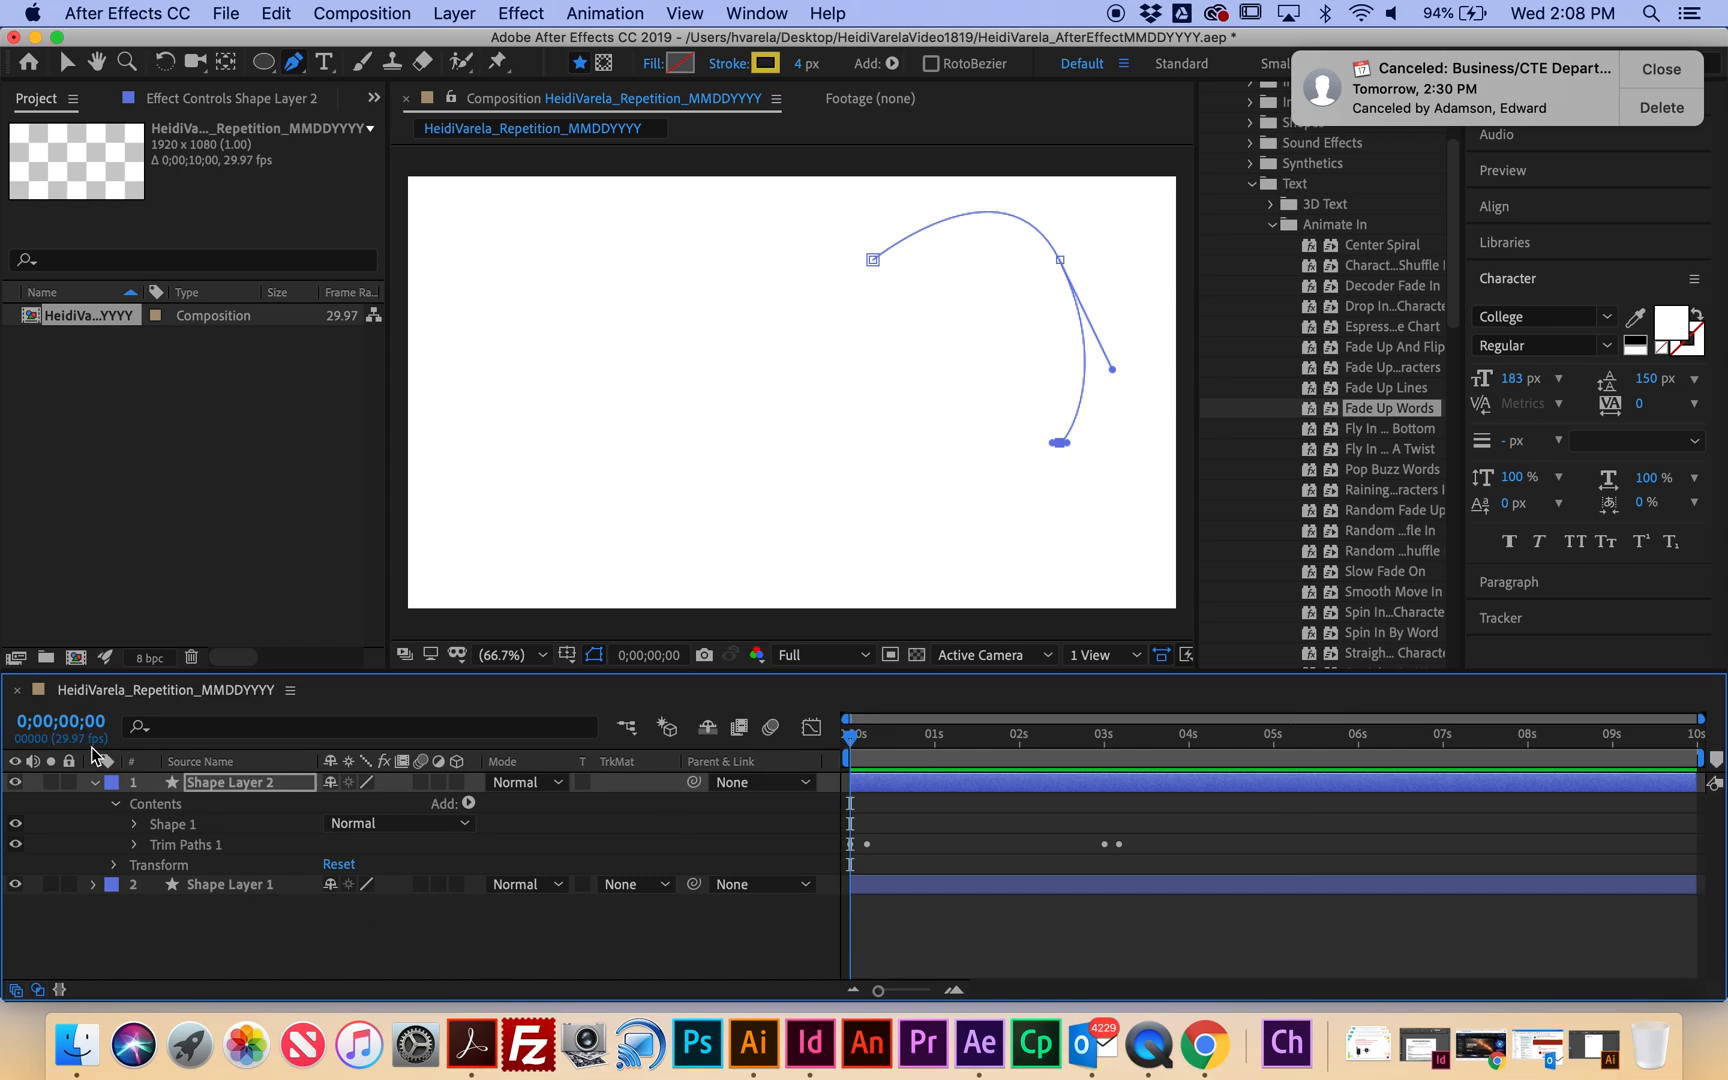
pyautogui.click(95, 782)
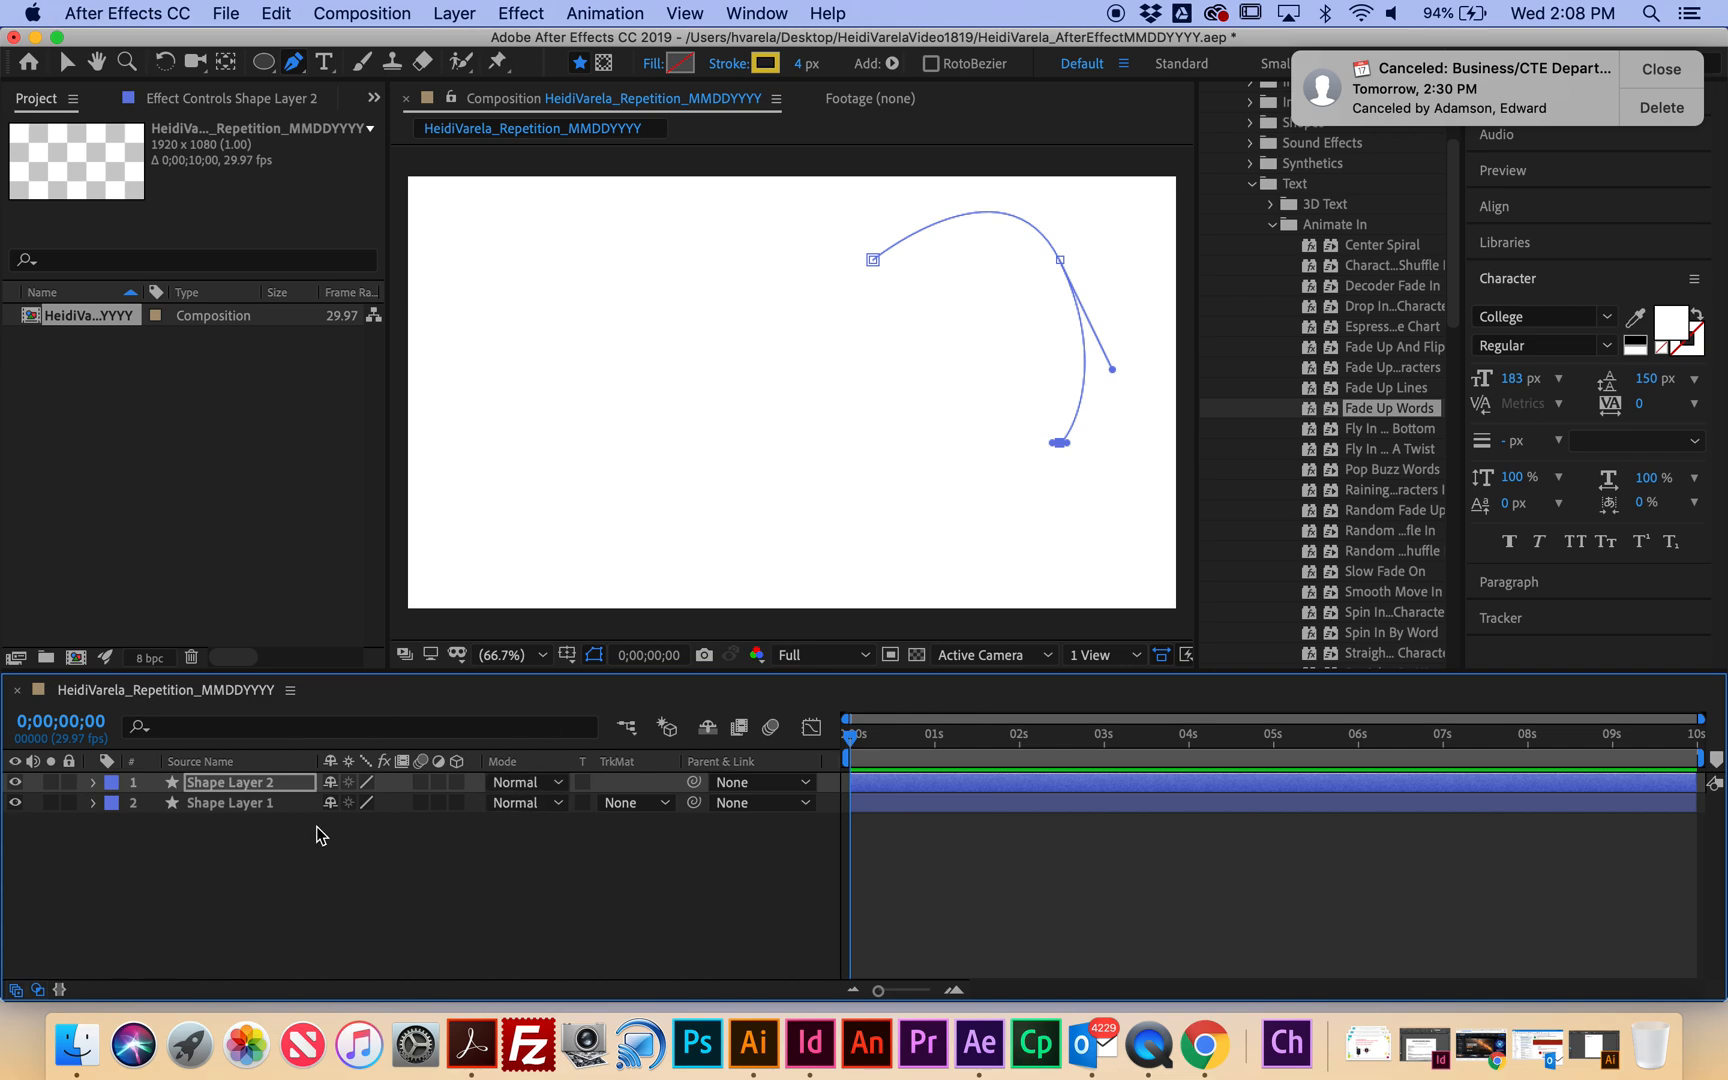
# Add a new empty shape layer from Layer > New and switch to the Ellipse tool.
pyautogui.click(453, 13)
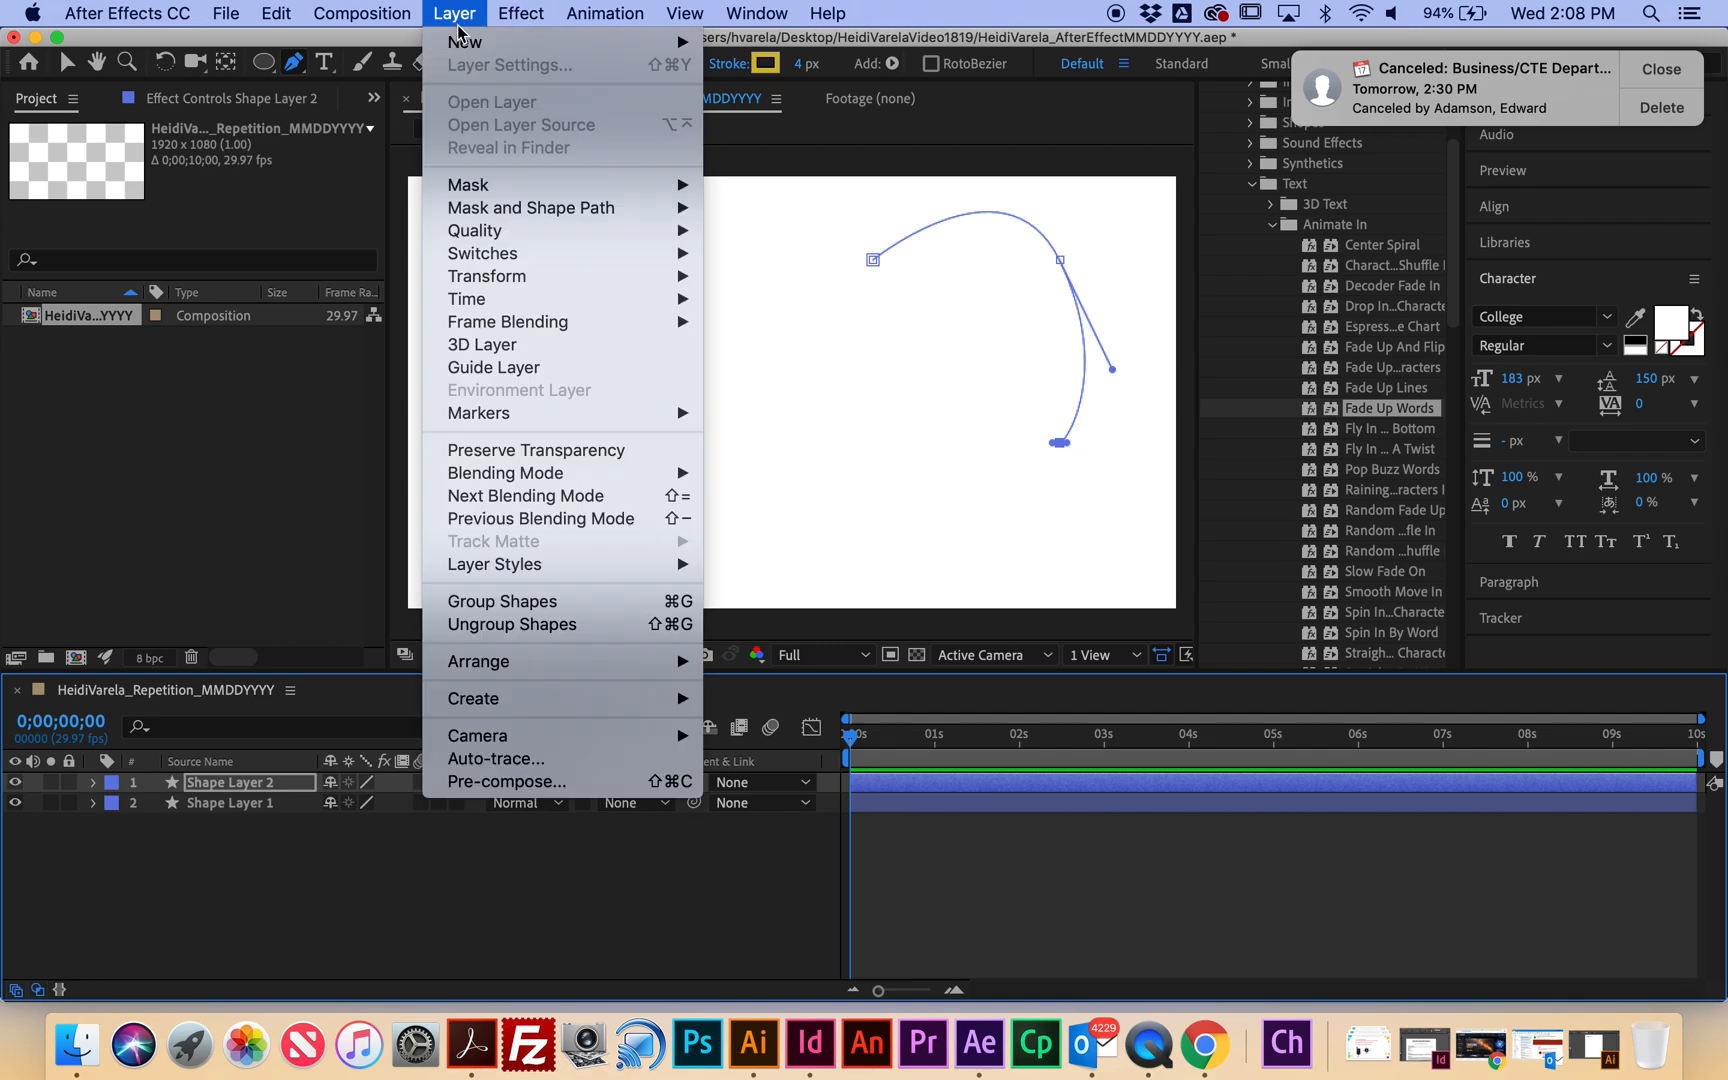
pyautogui.moveTo(466, 42)
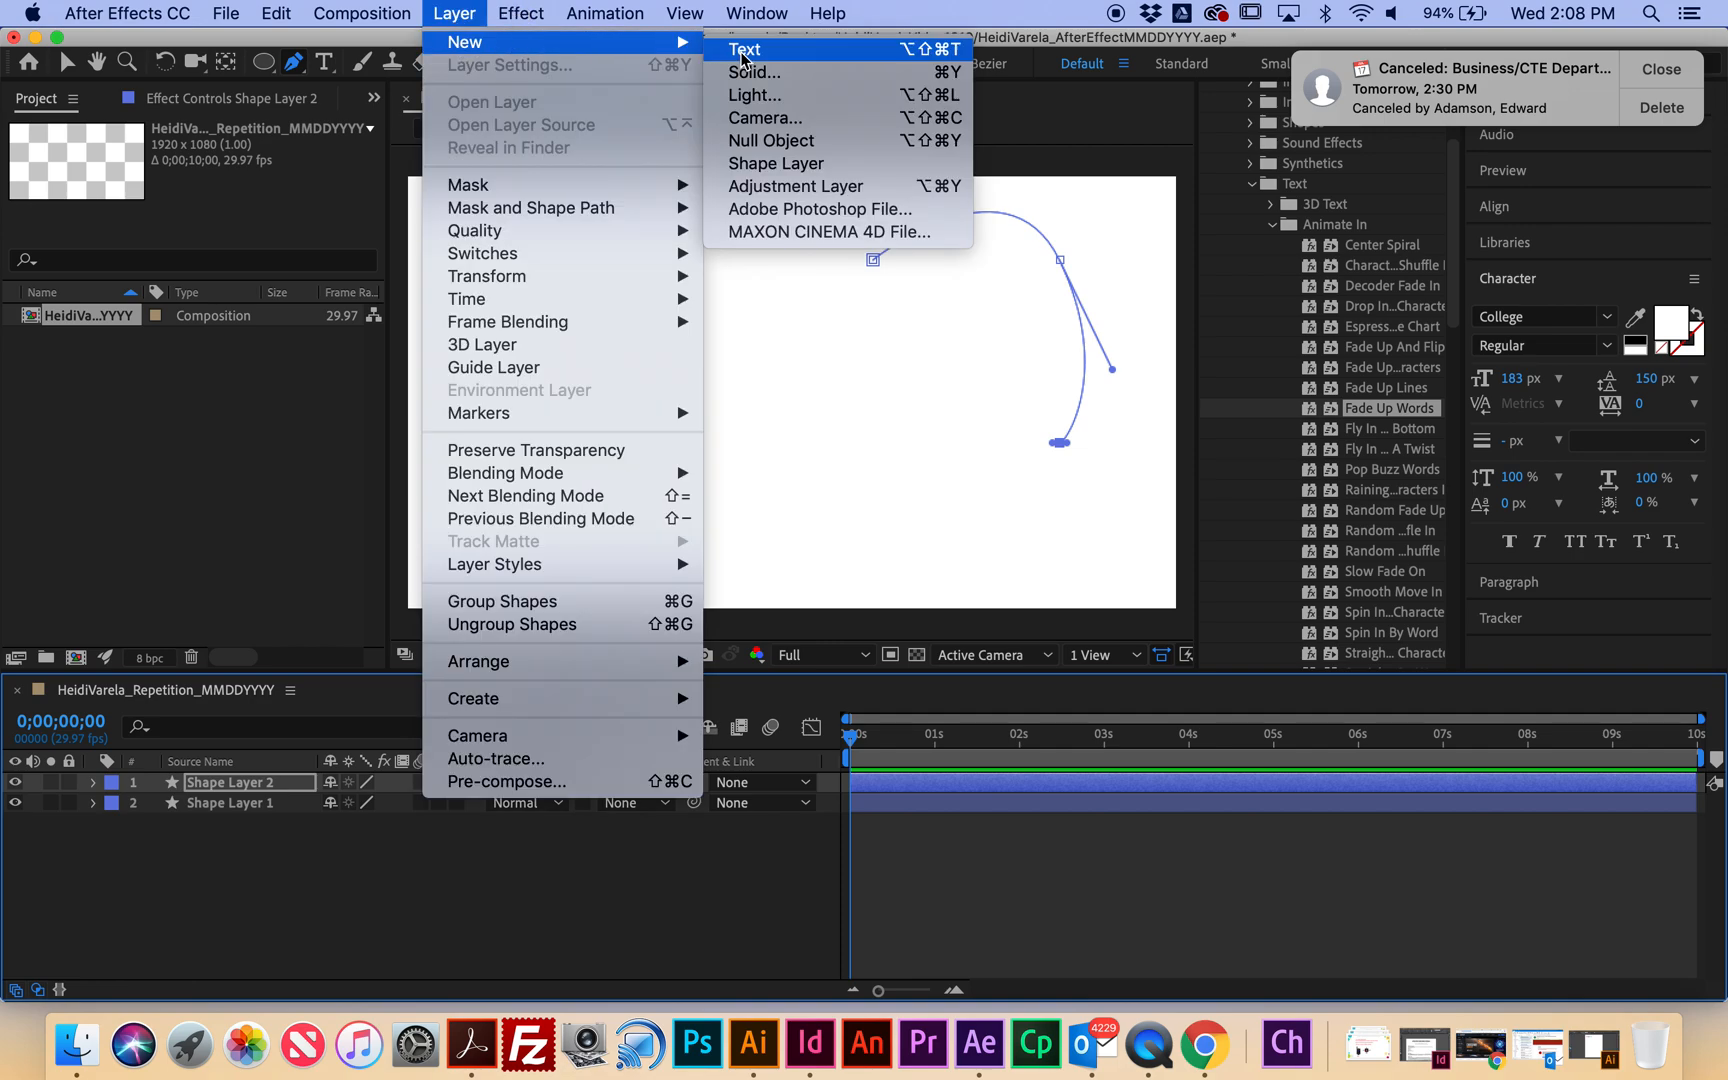
pyautogui.click(795, 165)
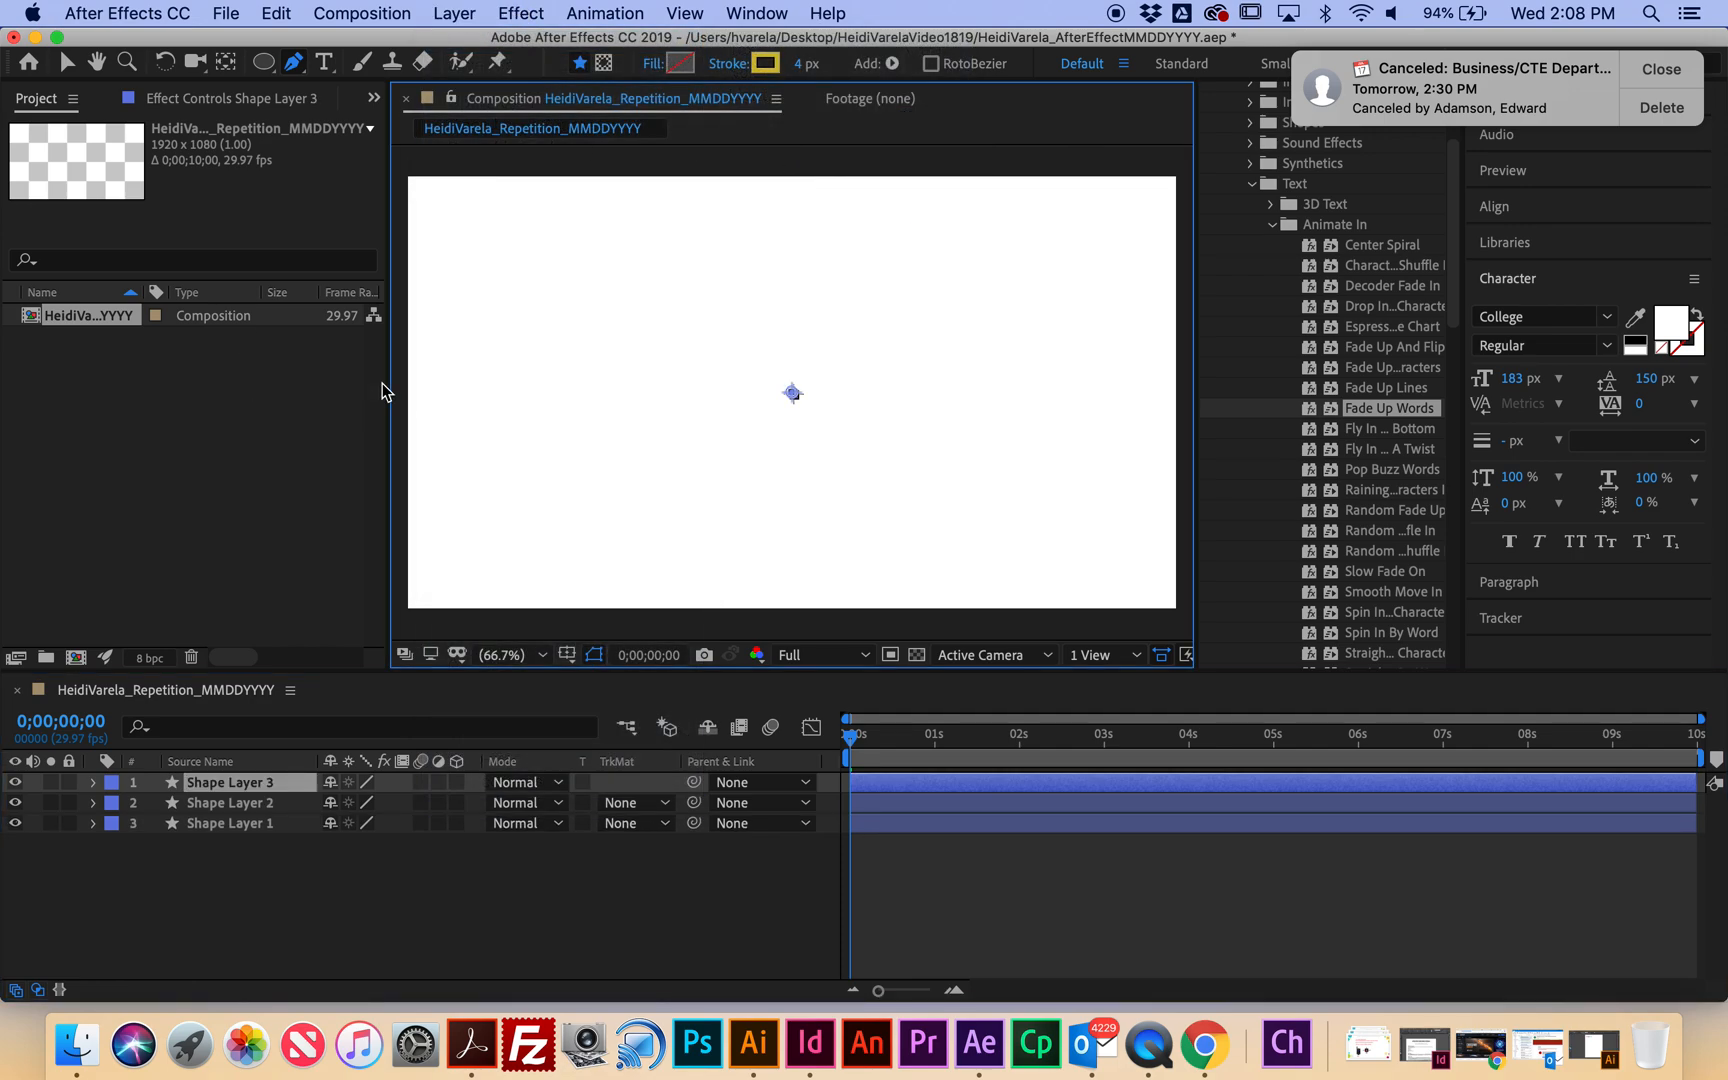
pyautogui.click(271, 64)
pyautogui.click(265, 63)
pyautogui.moveTo(272, 70); pyautogui.dragTo(326, 114)
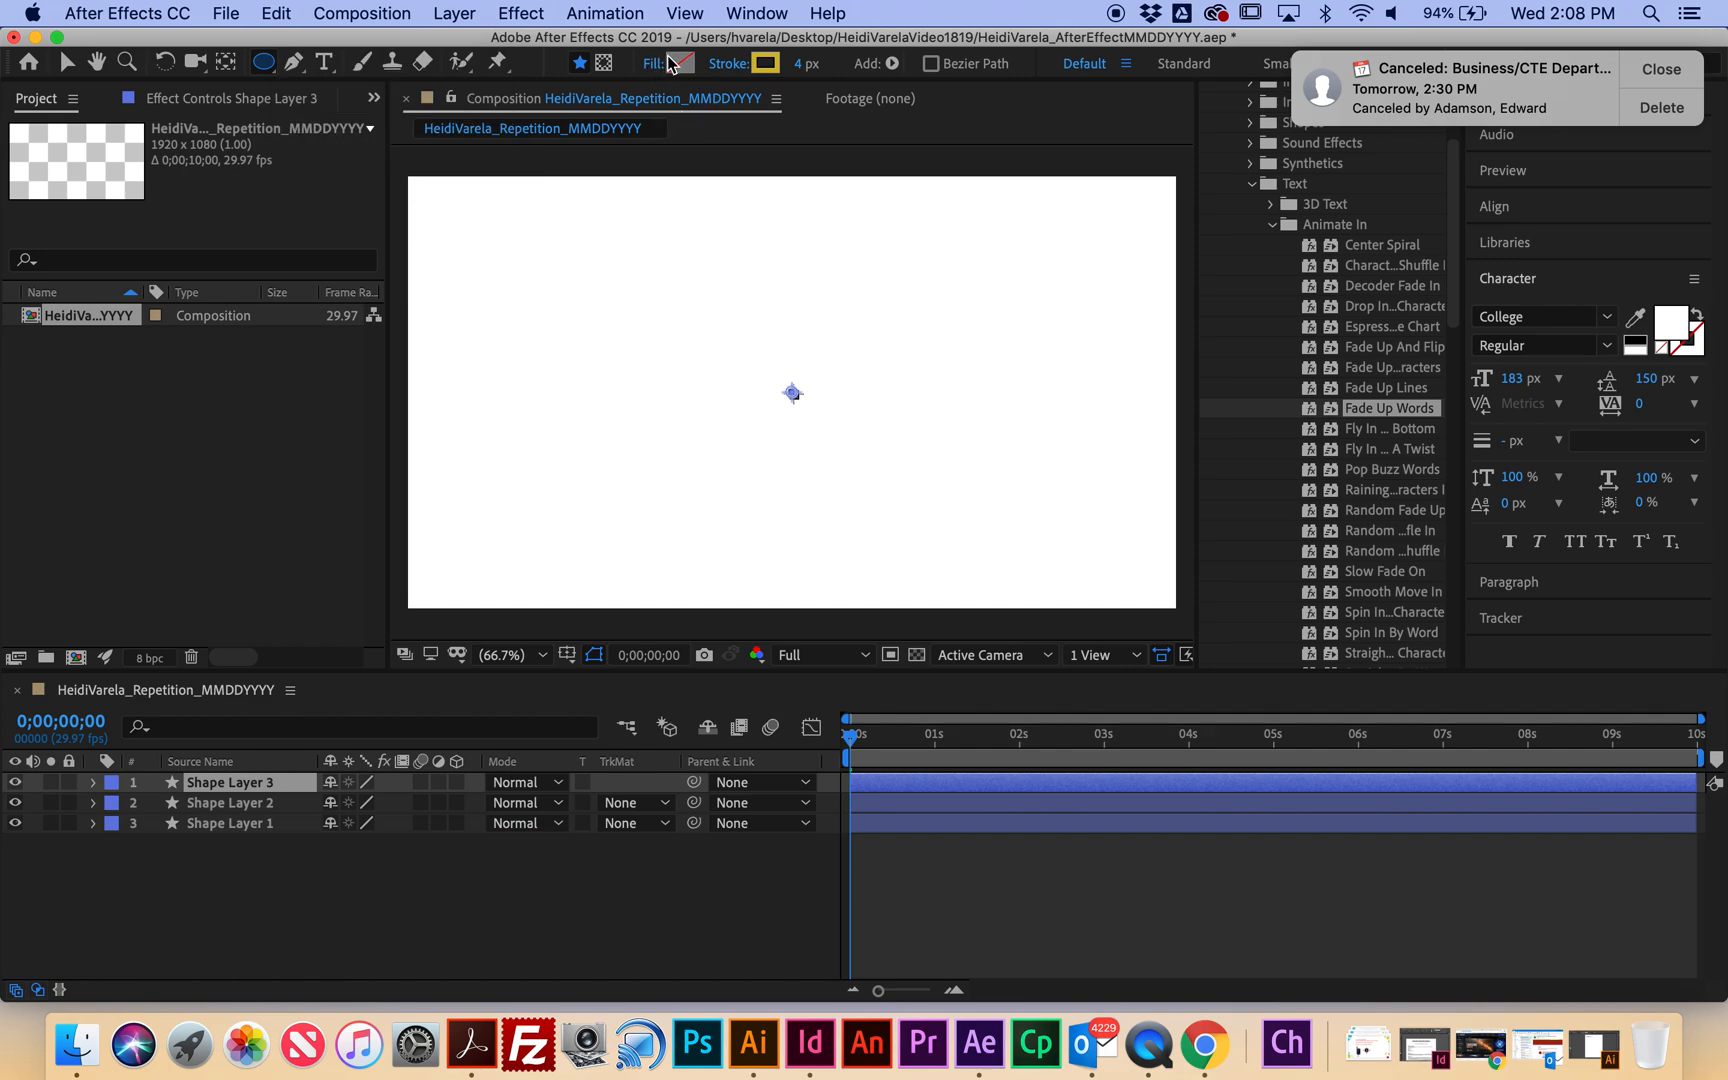
# Set the stroke colour to blue 11178A and draw a small circle near the top left.
pyautogui.click(767, 66)
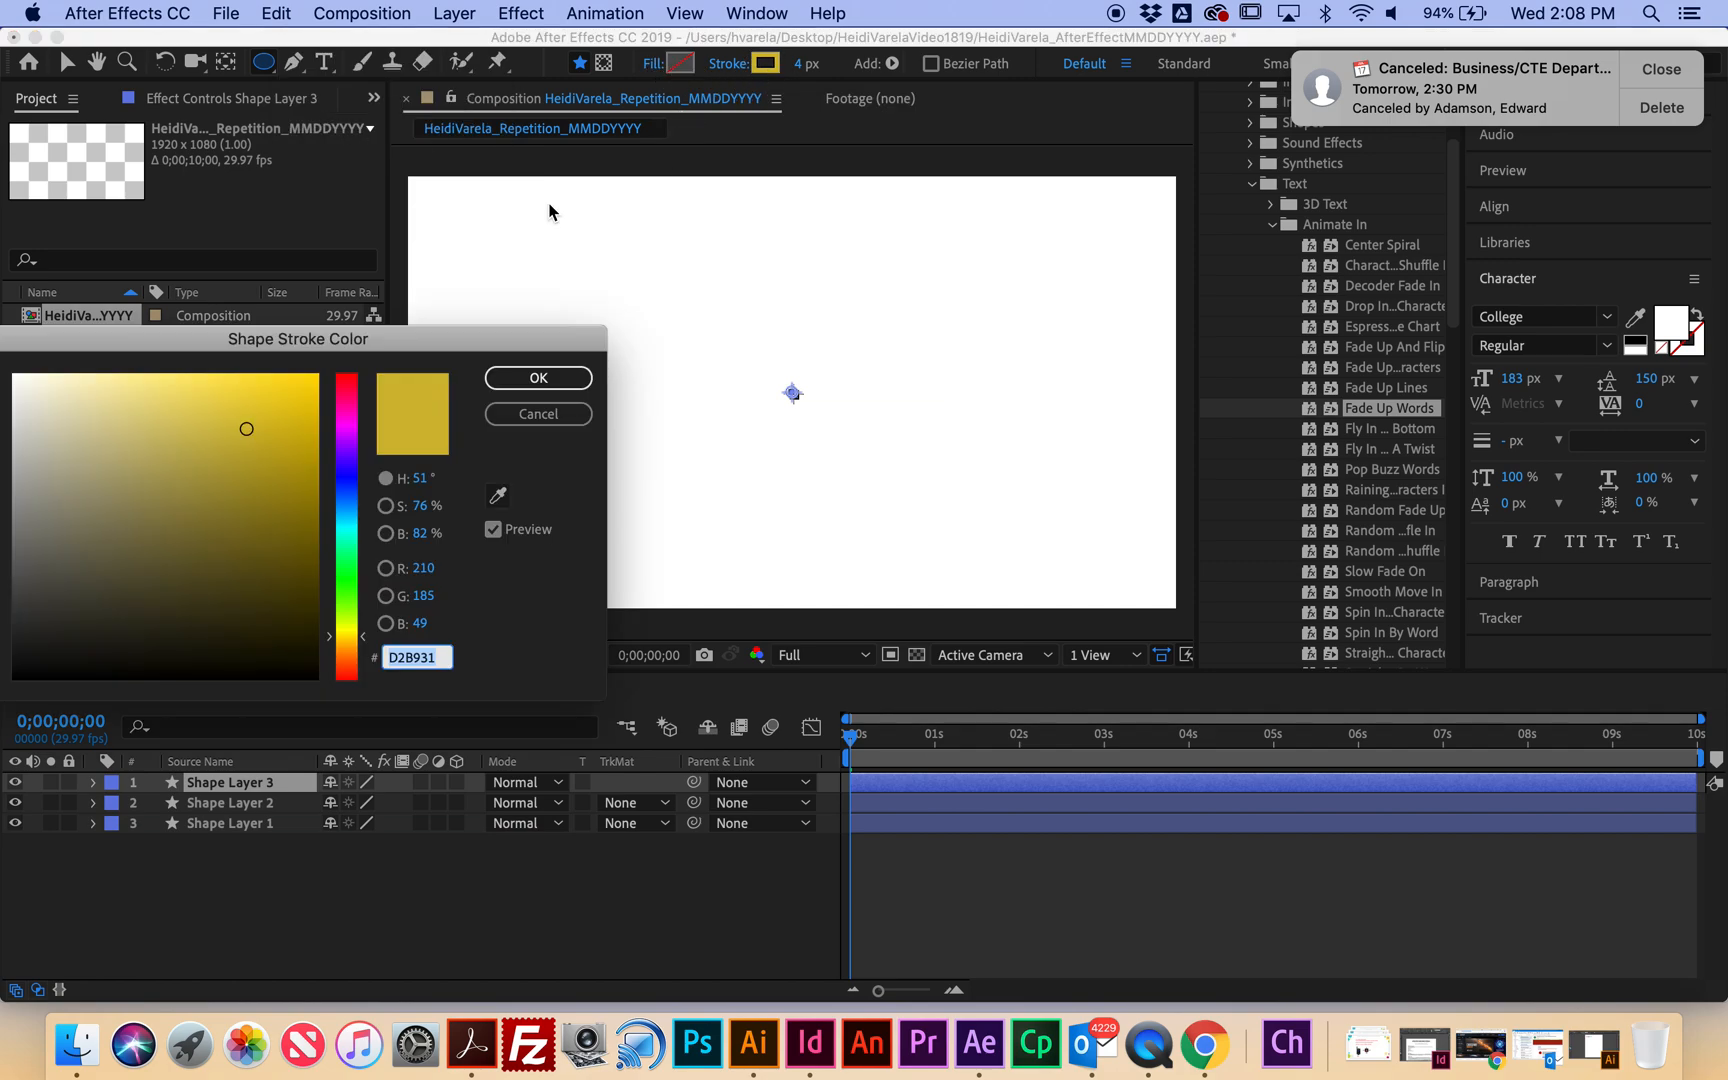
pyautogui.click(350, 480)
pyautogui.moveTo(282, 440); pyautogui.dragTo(279, 515)
pyautogui.click(500, 378)
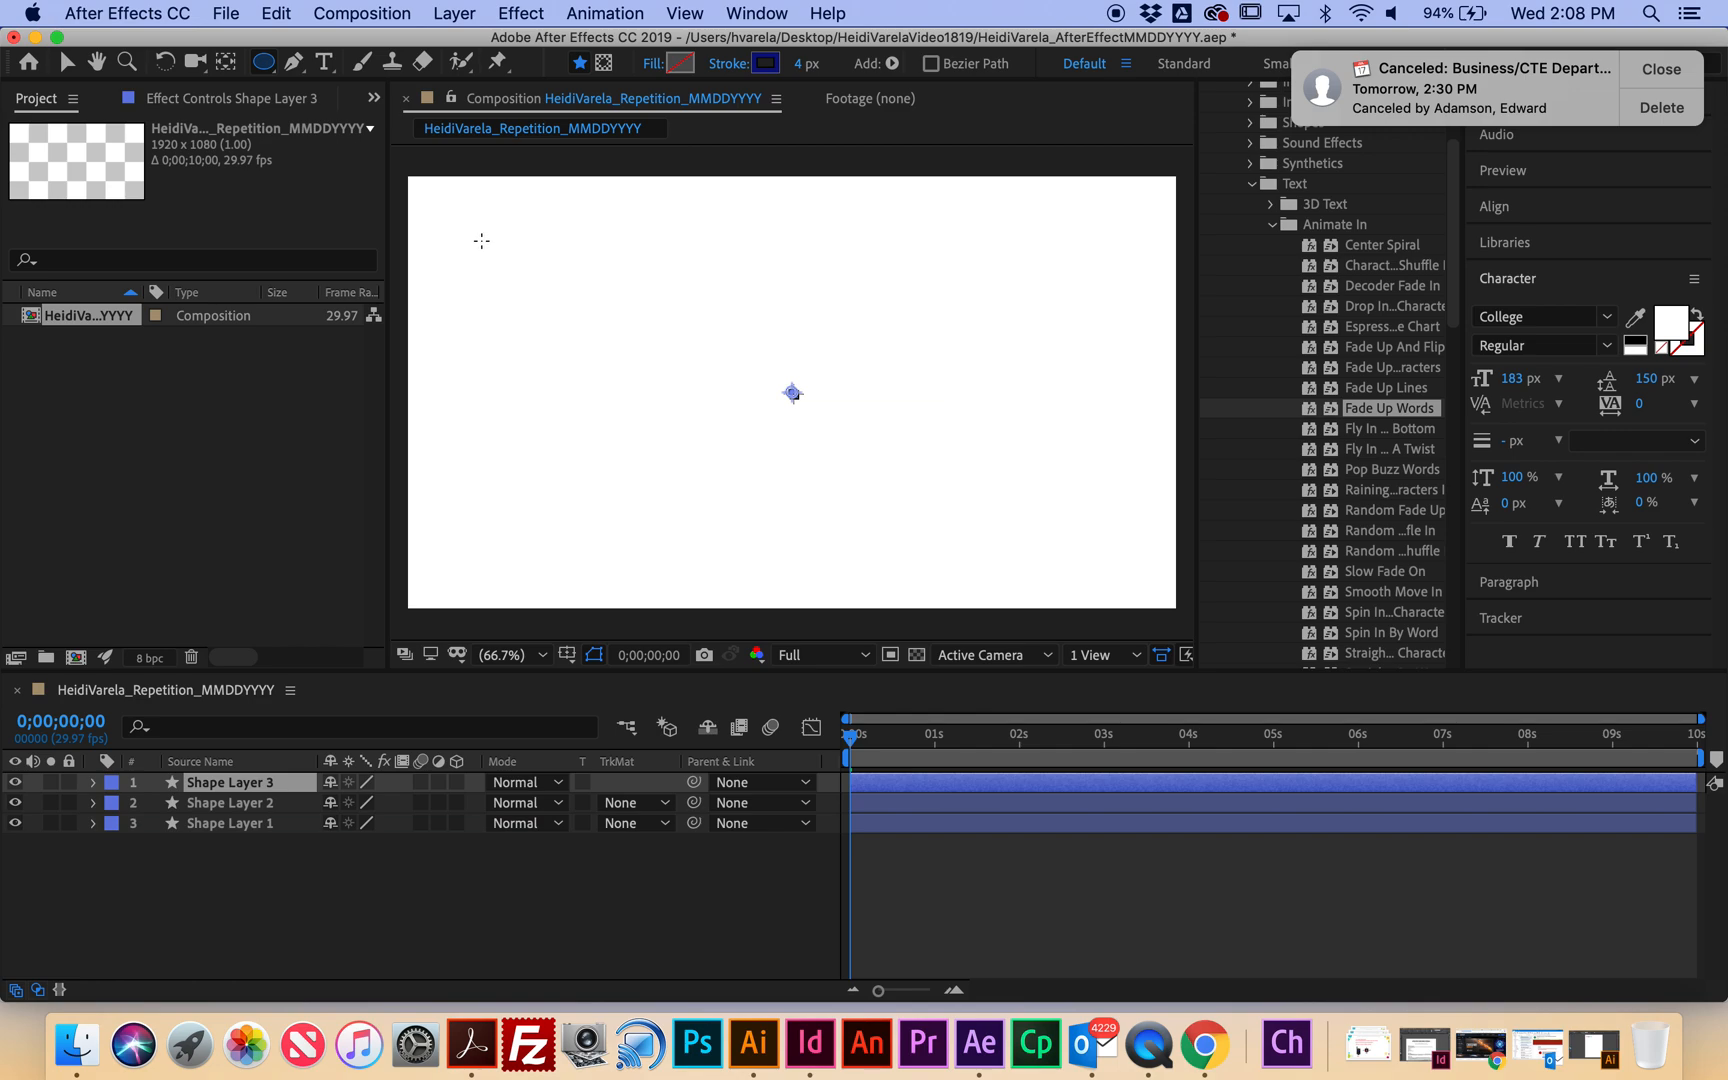
pyautogui.moveTo(481, 241); pyautogui.dragTo(532, 290)
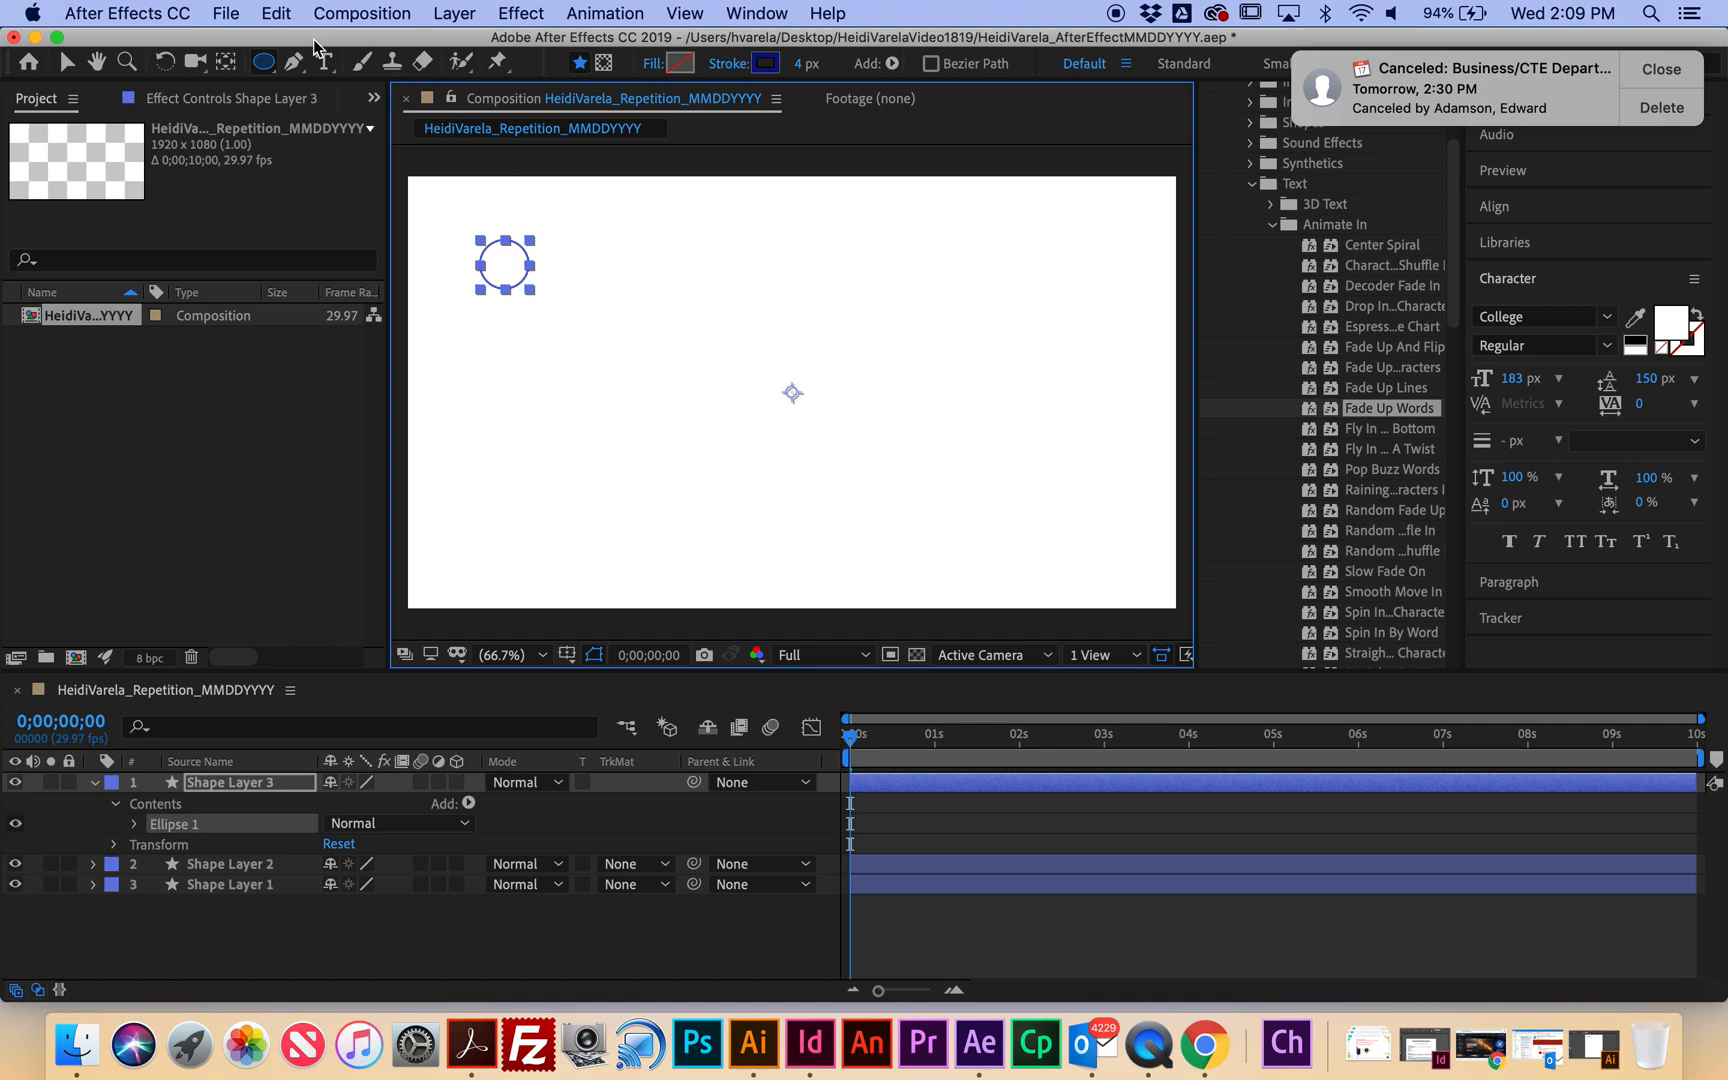
# Centre Shape Layer 3's anchor point on the circle, then move to about 0;00;02;02.
pyautogui.click(226, 64)
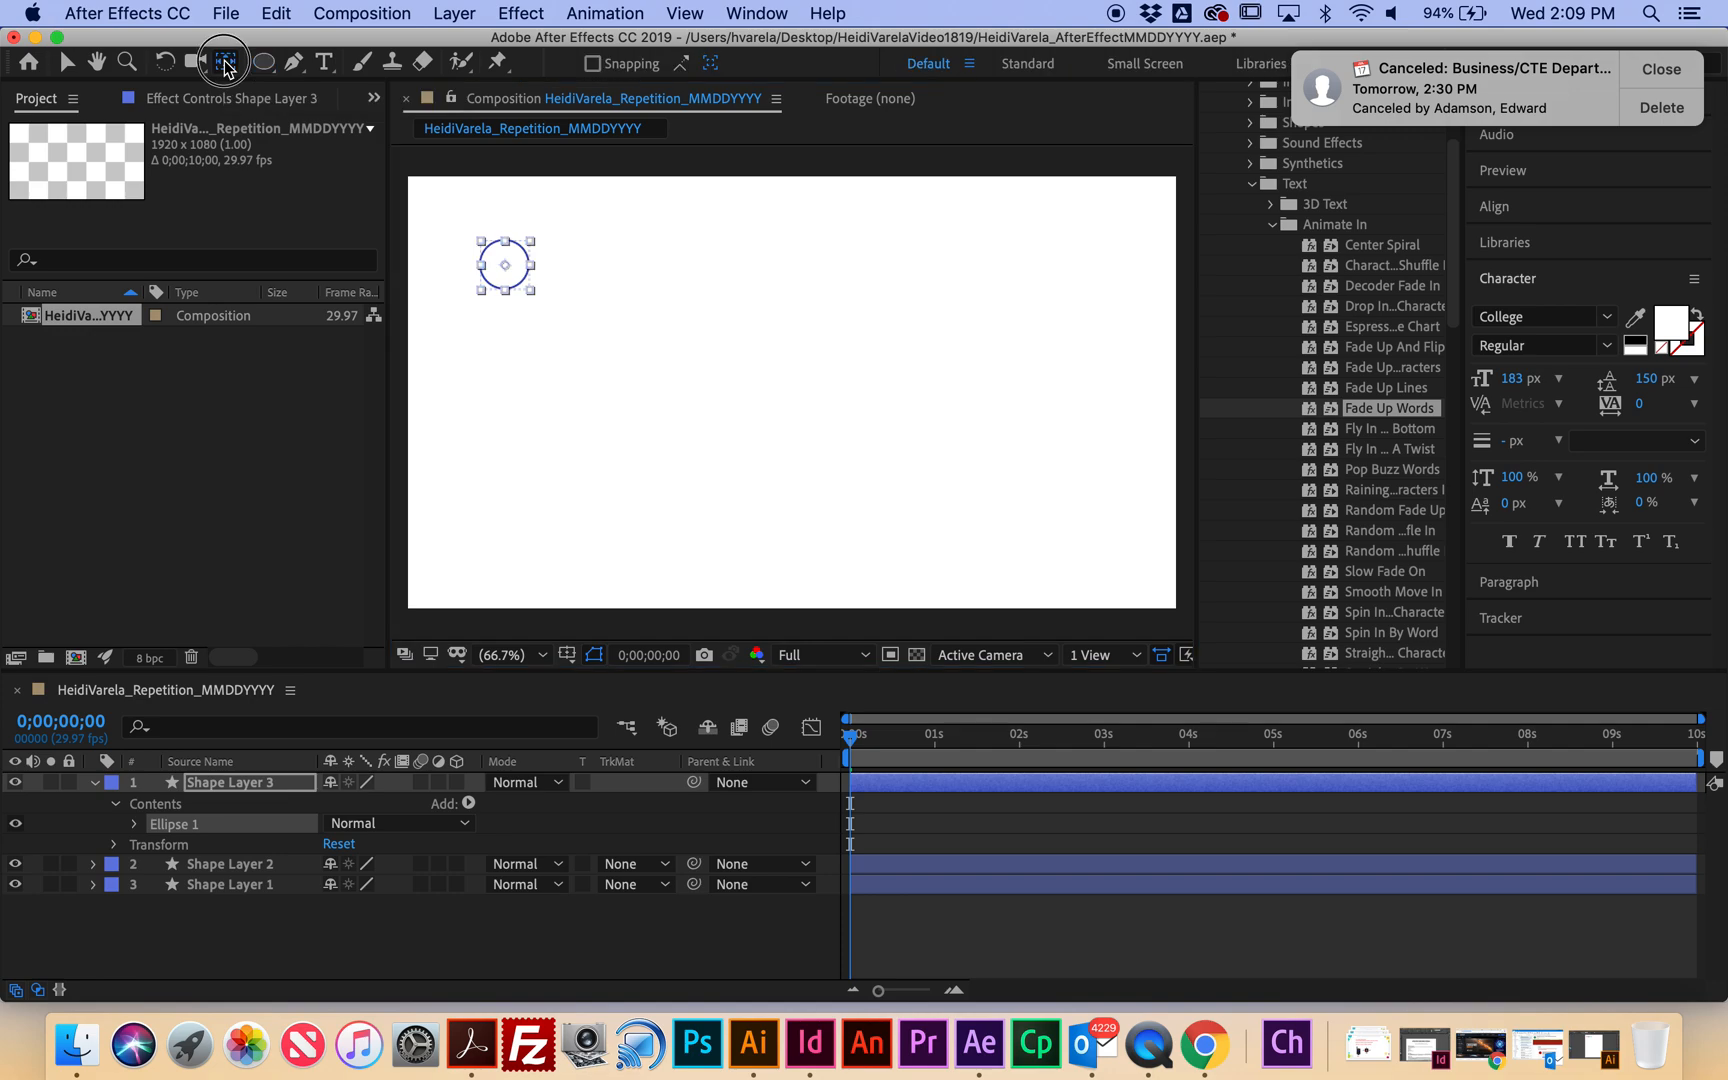
pyautogui.click(518, 268)
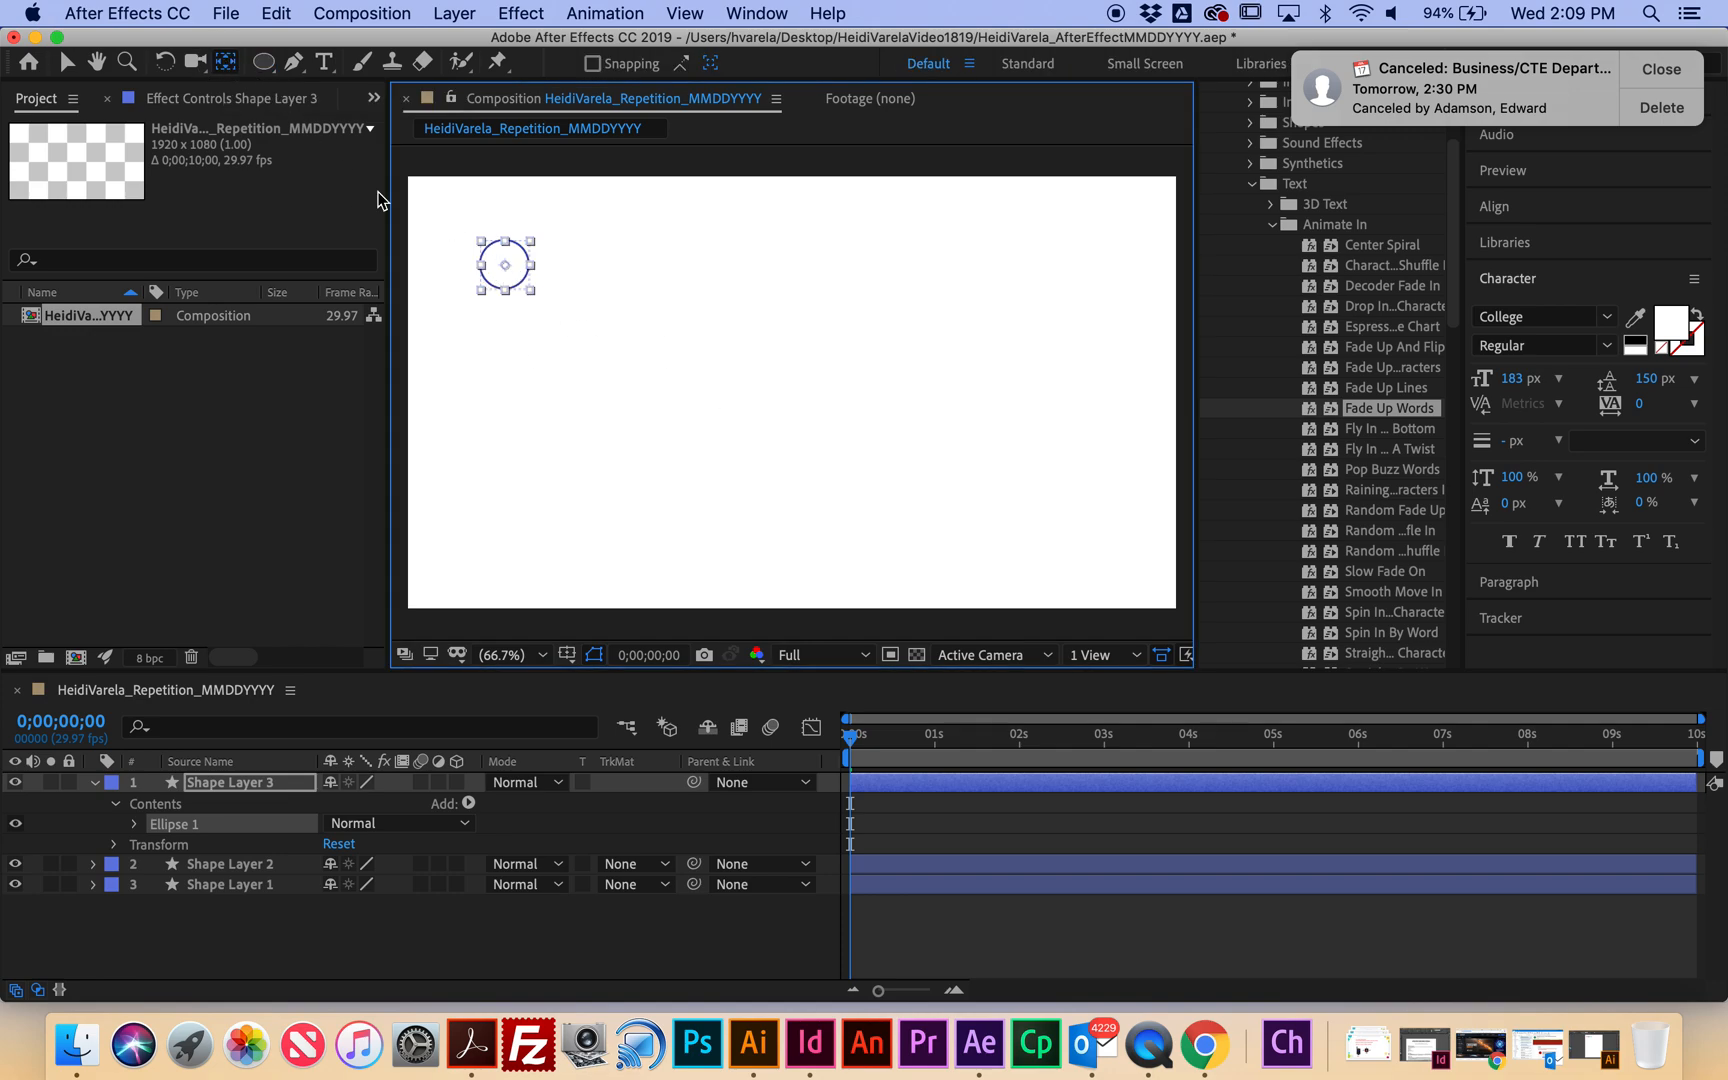
pyautogui.click(593, 324)
pyautogui.click(525, 252)
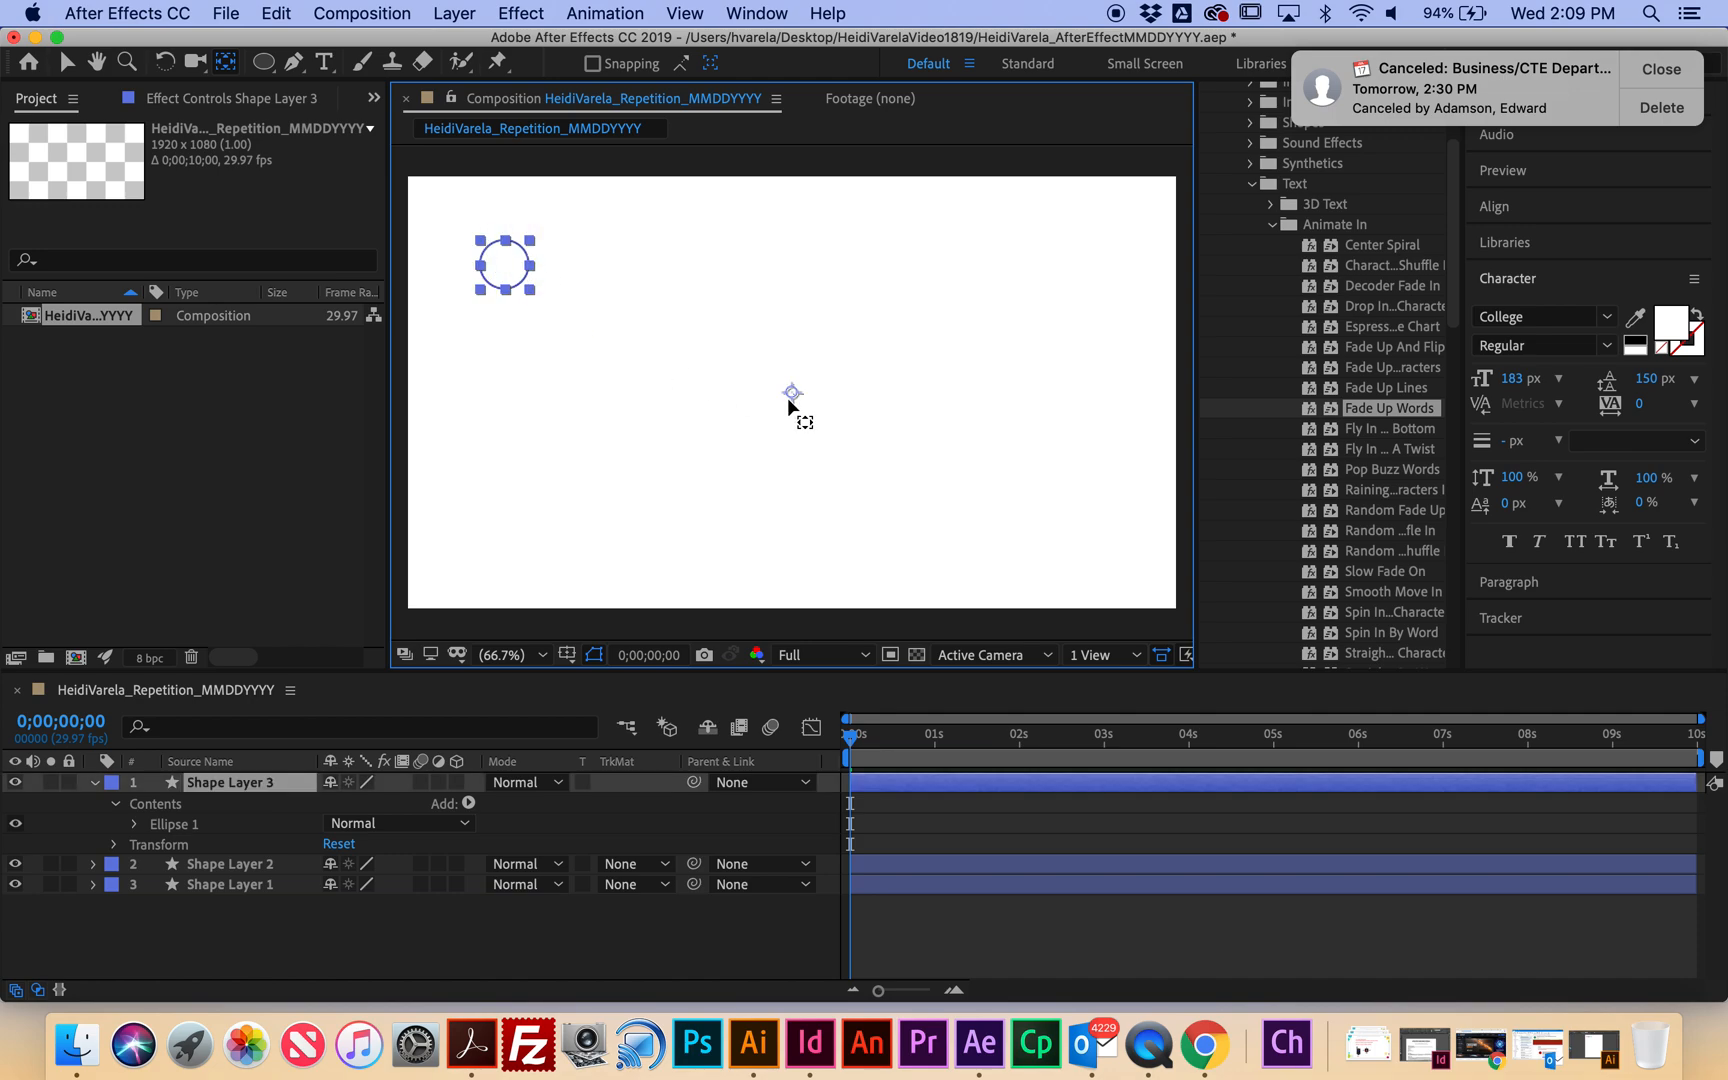
pyautogui.click(766, 383)
pyautogui.moveTo(554, 277); pyautogui.dragTo(506, 270)
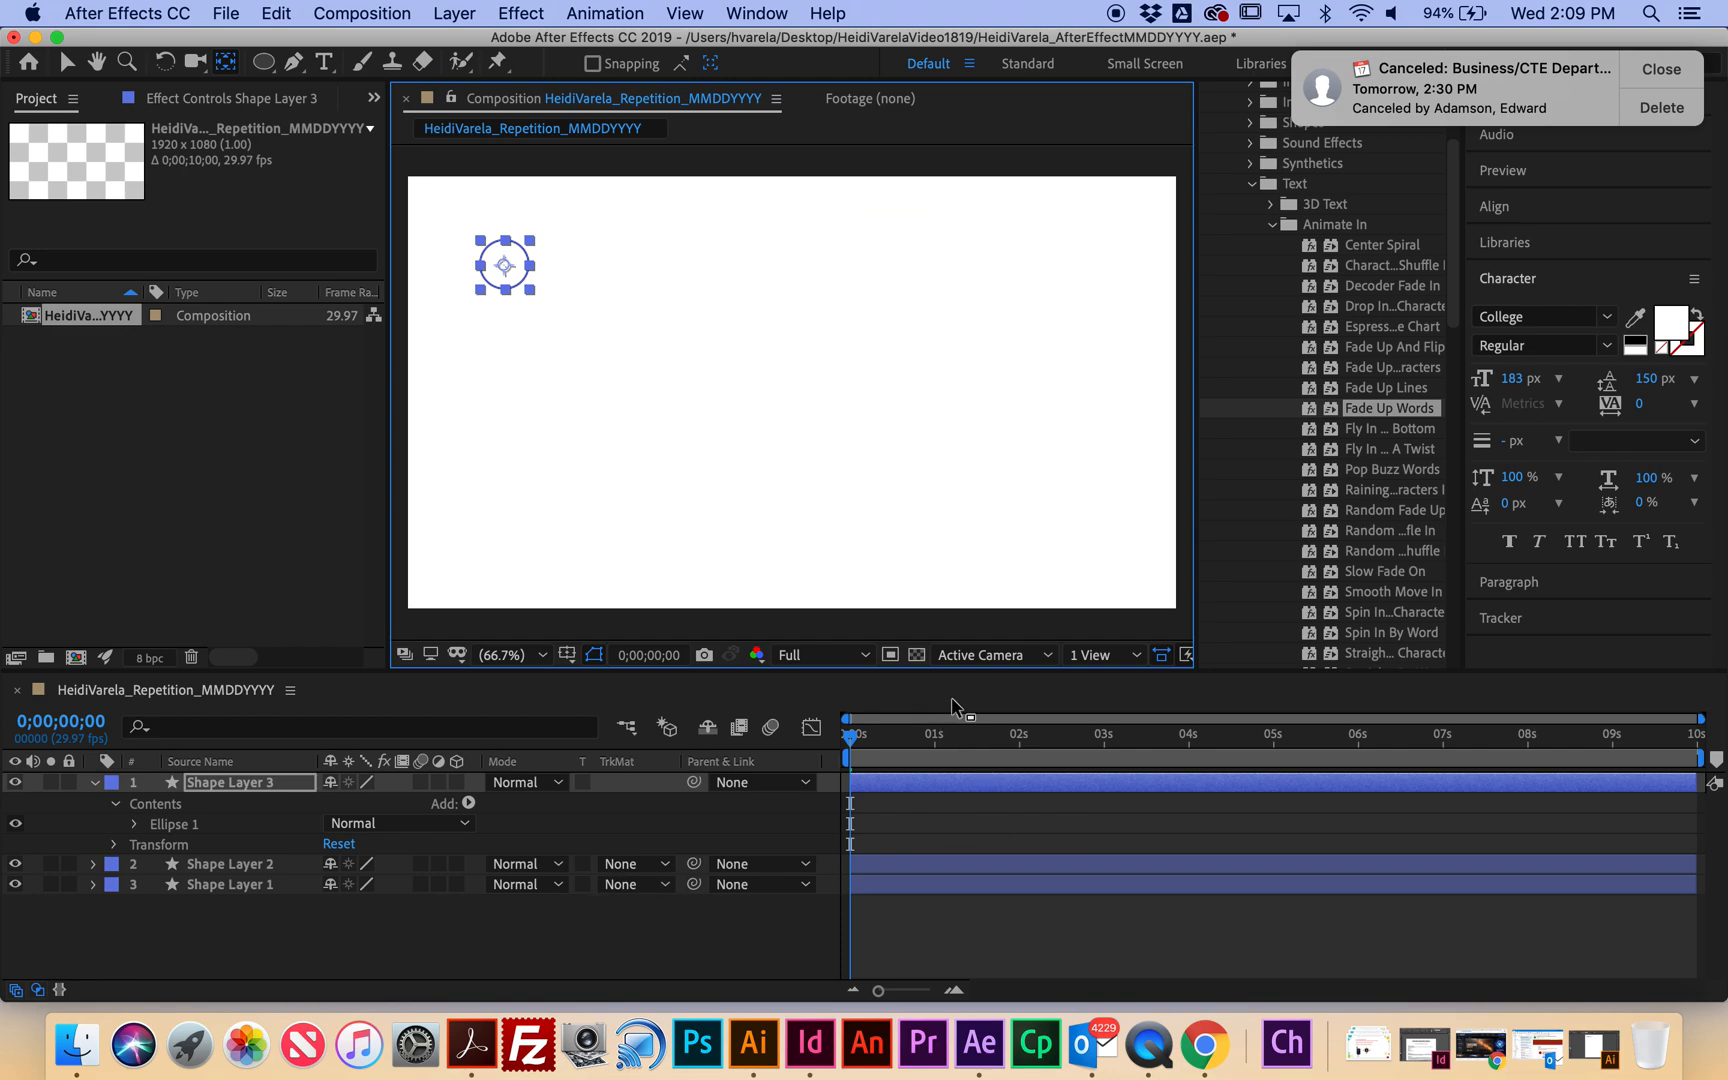
pyautogui.moveTo(850, 740); pyautogui.dragTo(1030, 748)
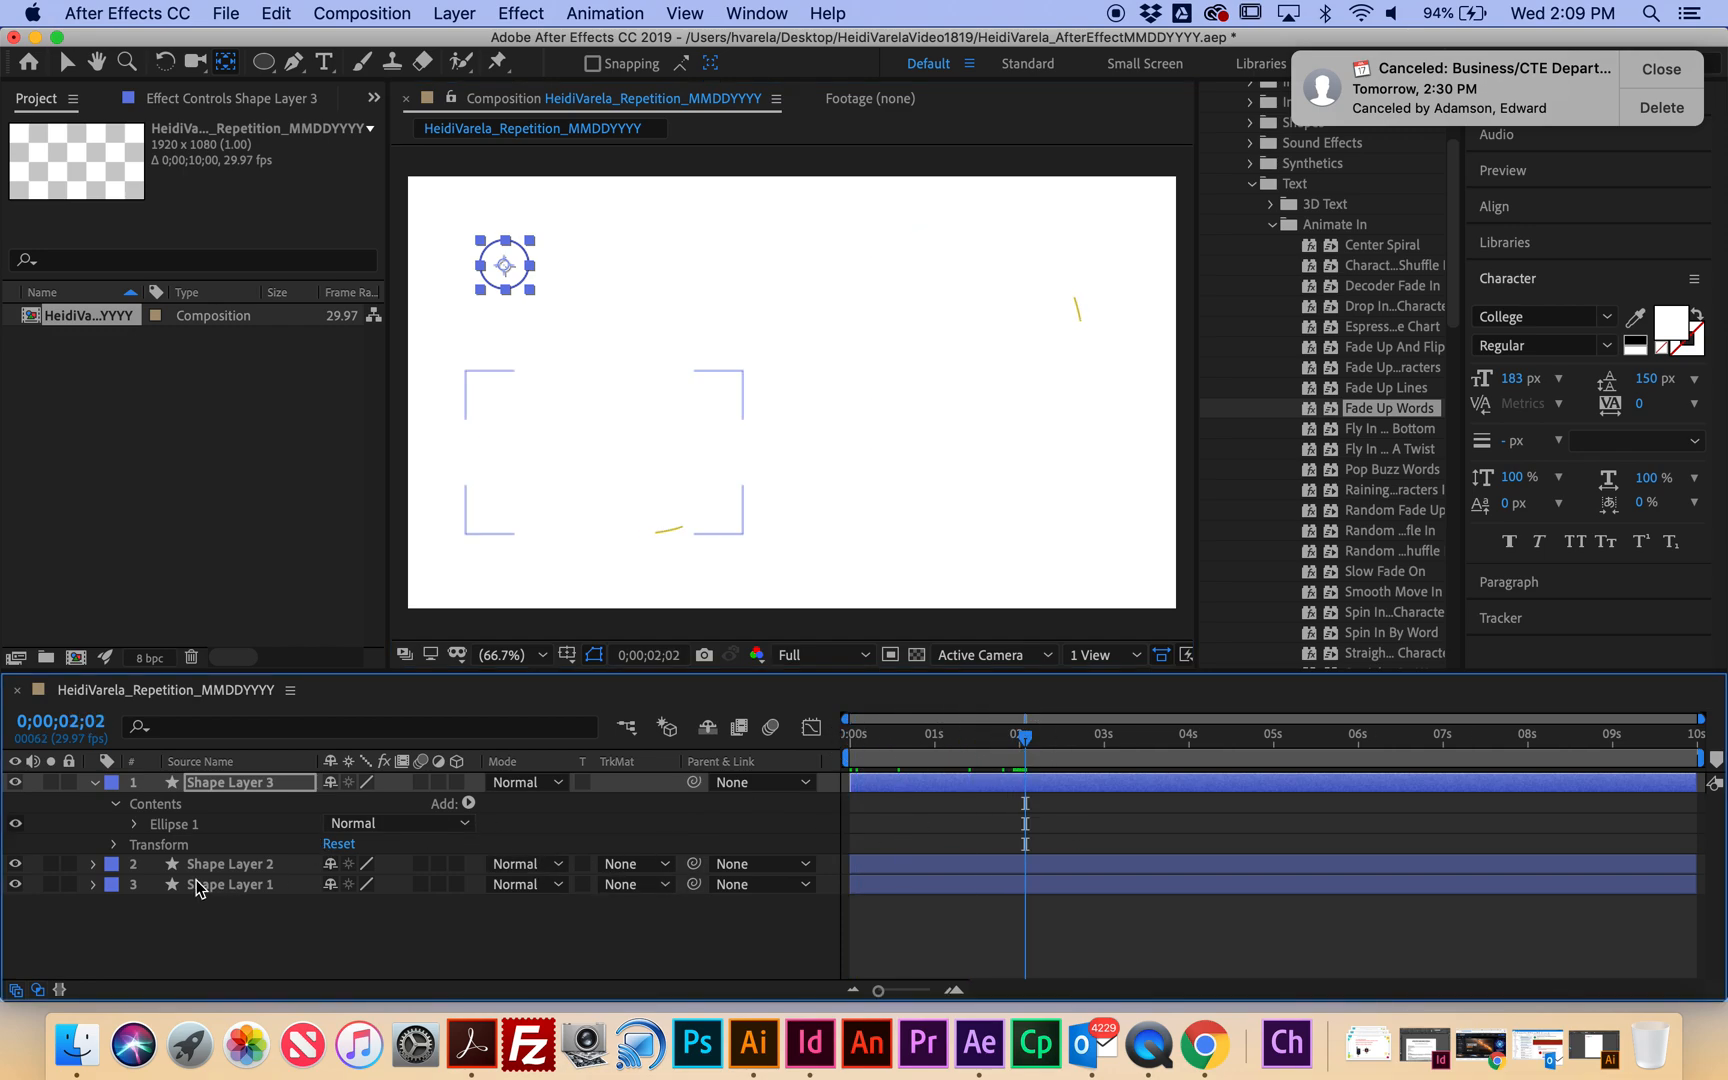
# Keyframe Stroke 1's width from 4.0 at 2;02 down to 0 at 3;00.
pyautogui.click(115, 805)
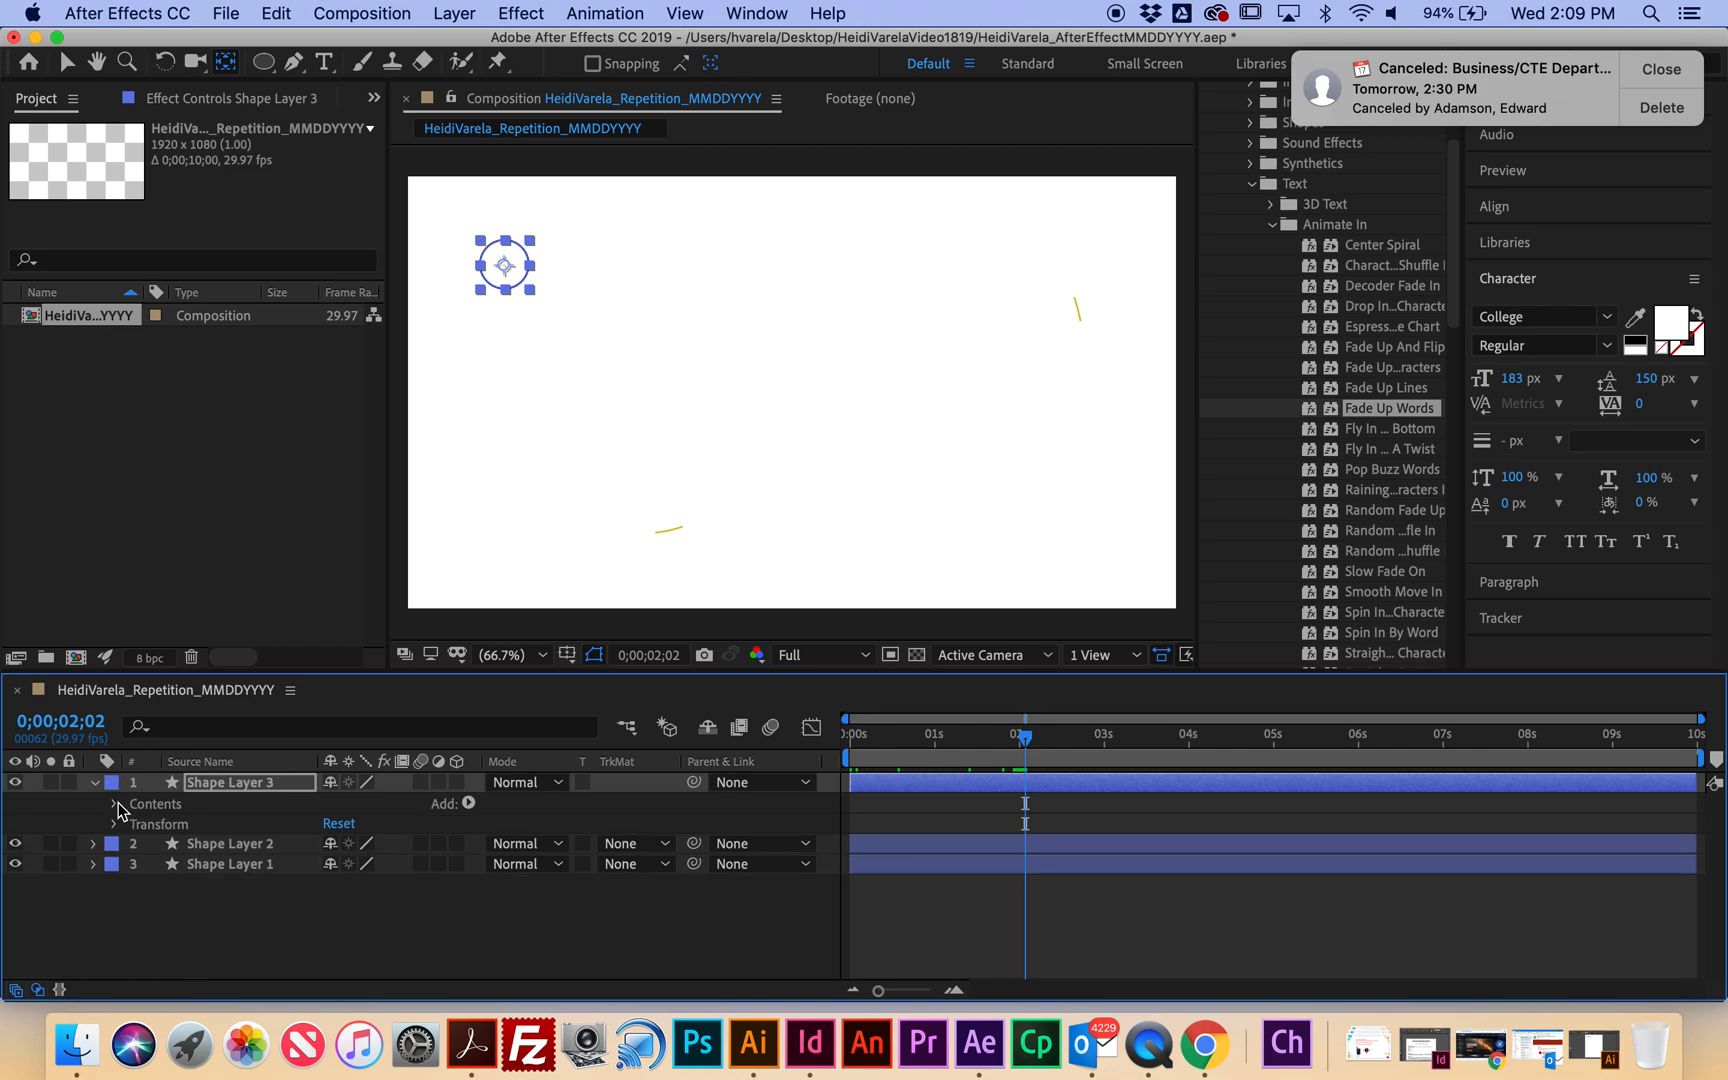
pyautogui.click(116, 805)
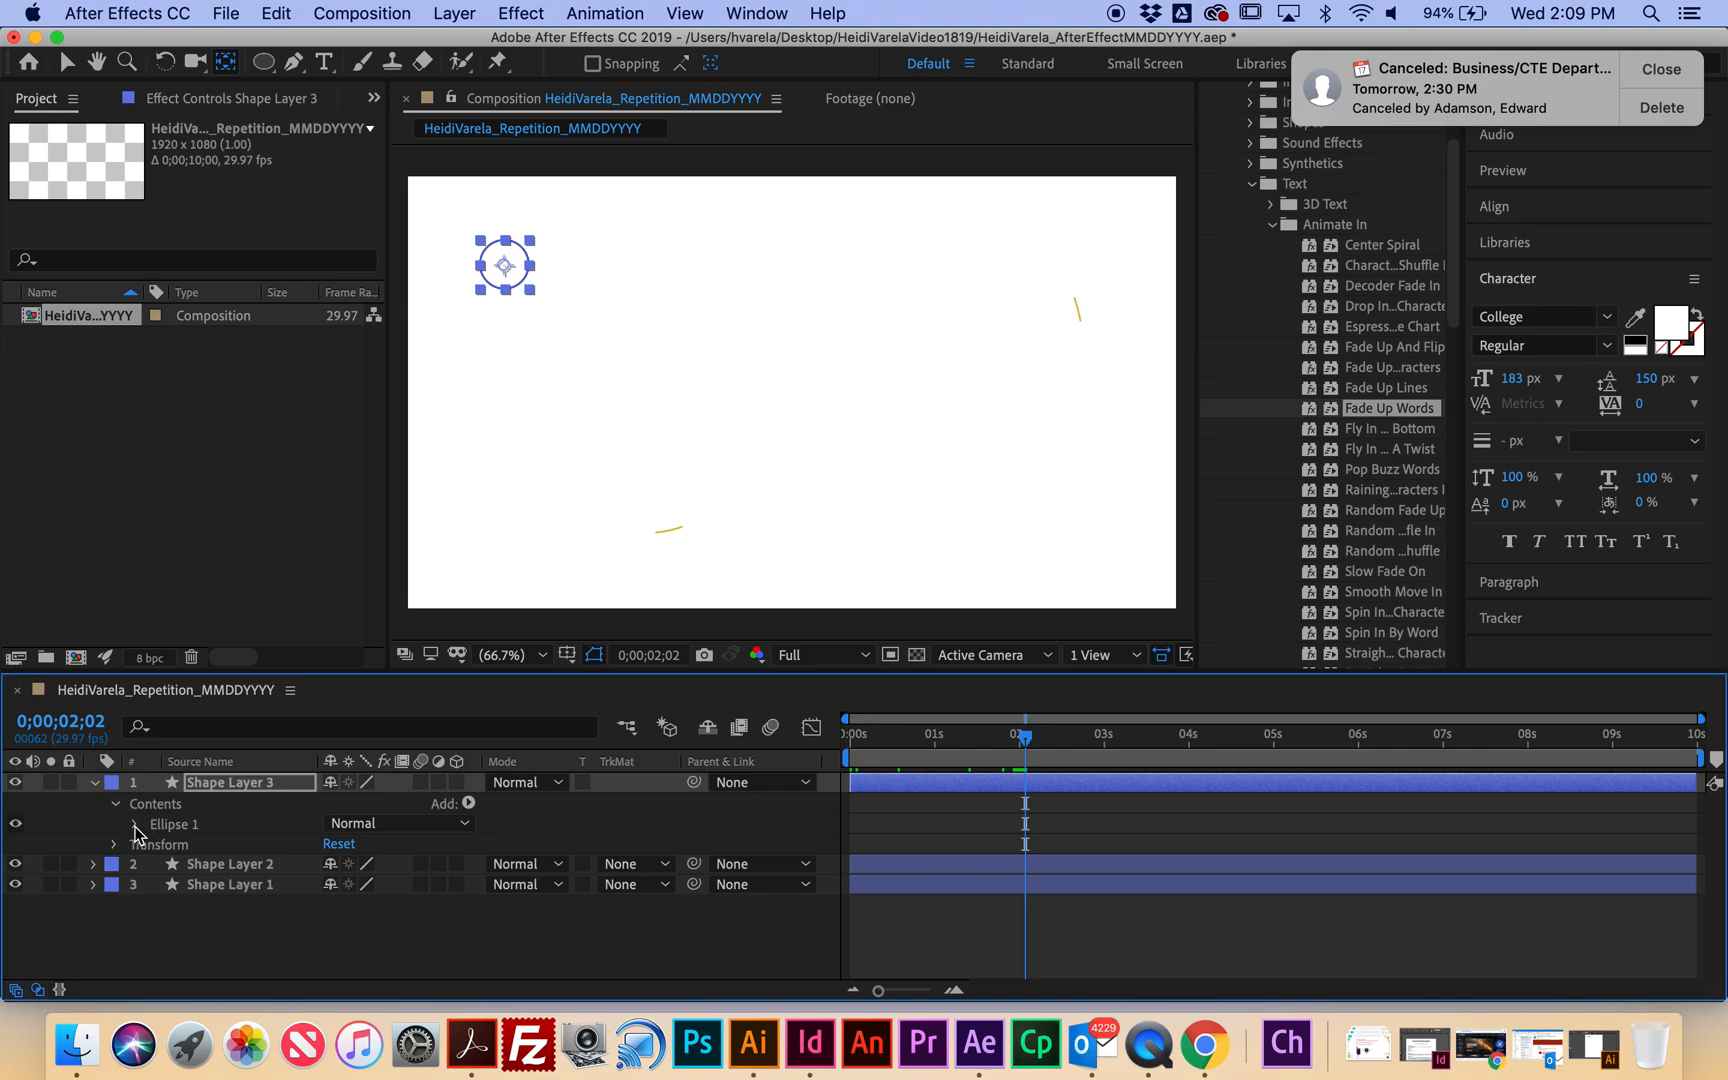
pyautogui.click(135, 825)
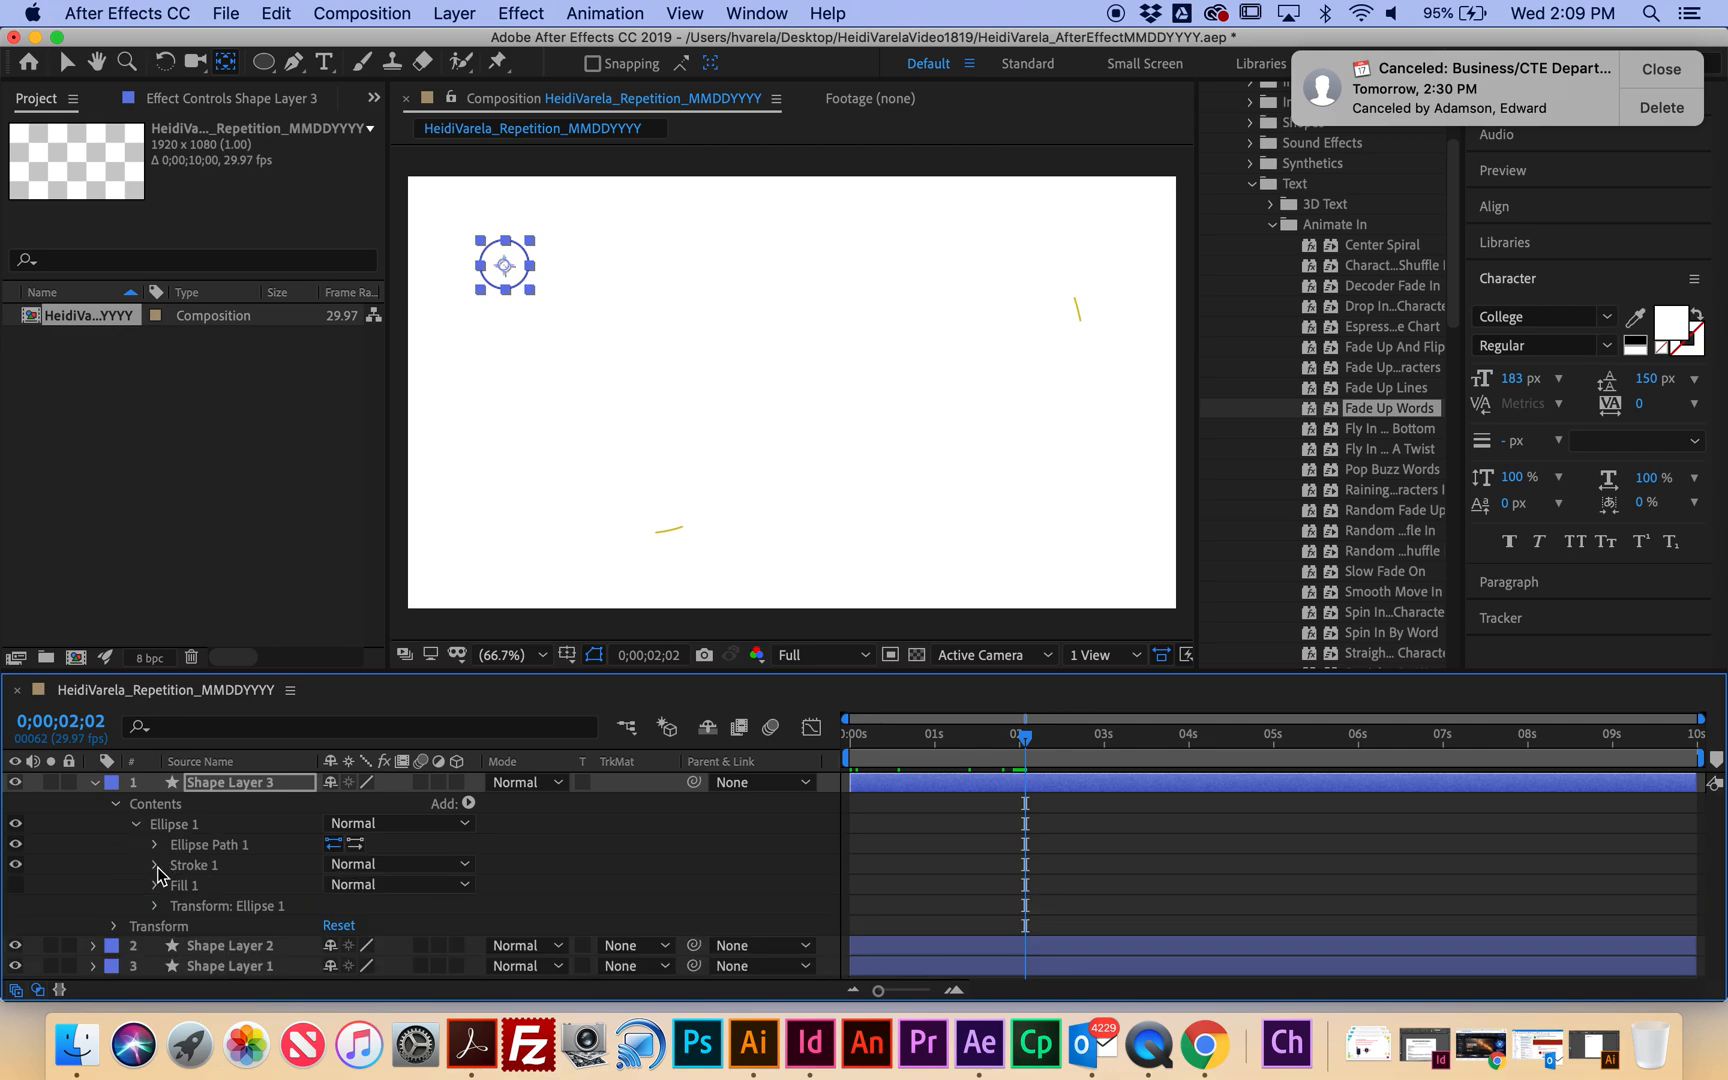
pyautogui.click(161, 869)
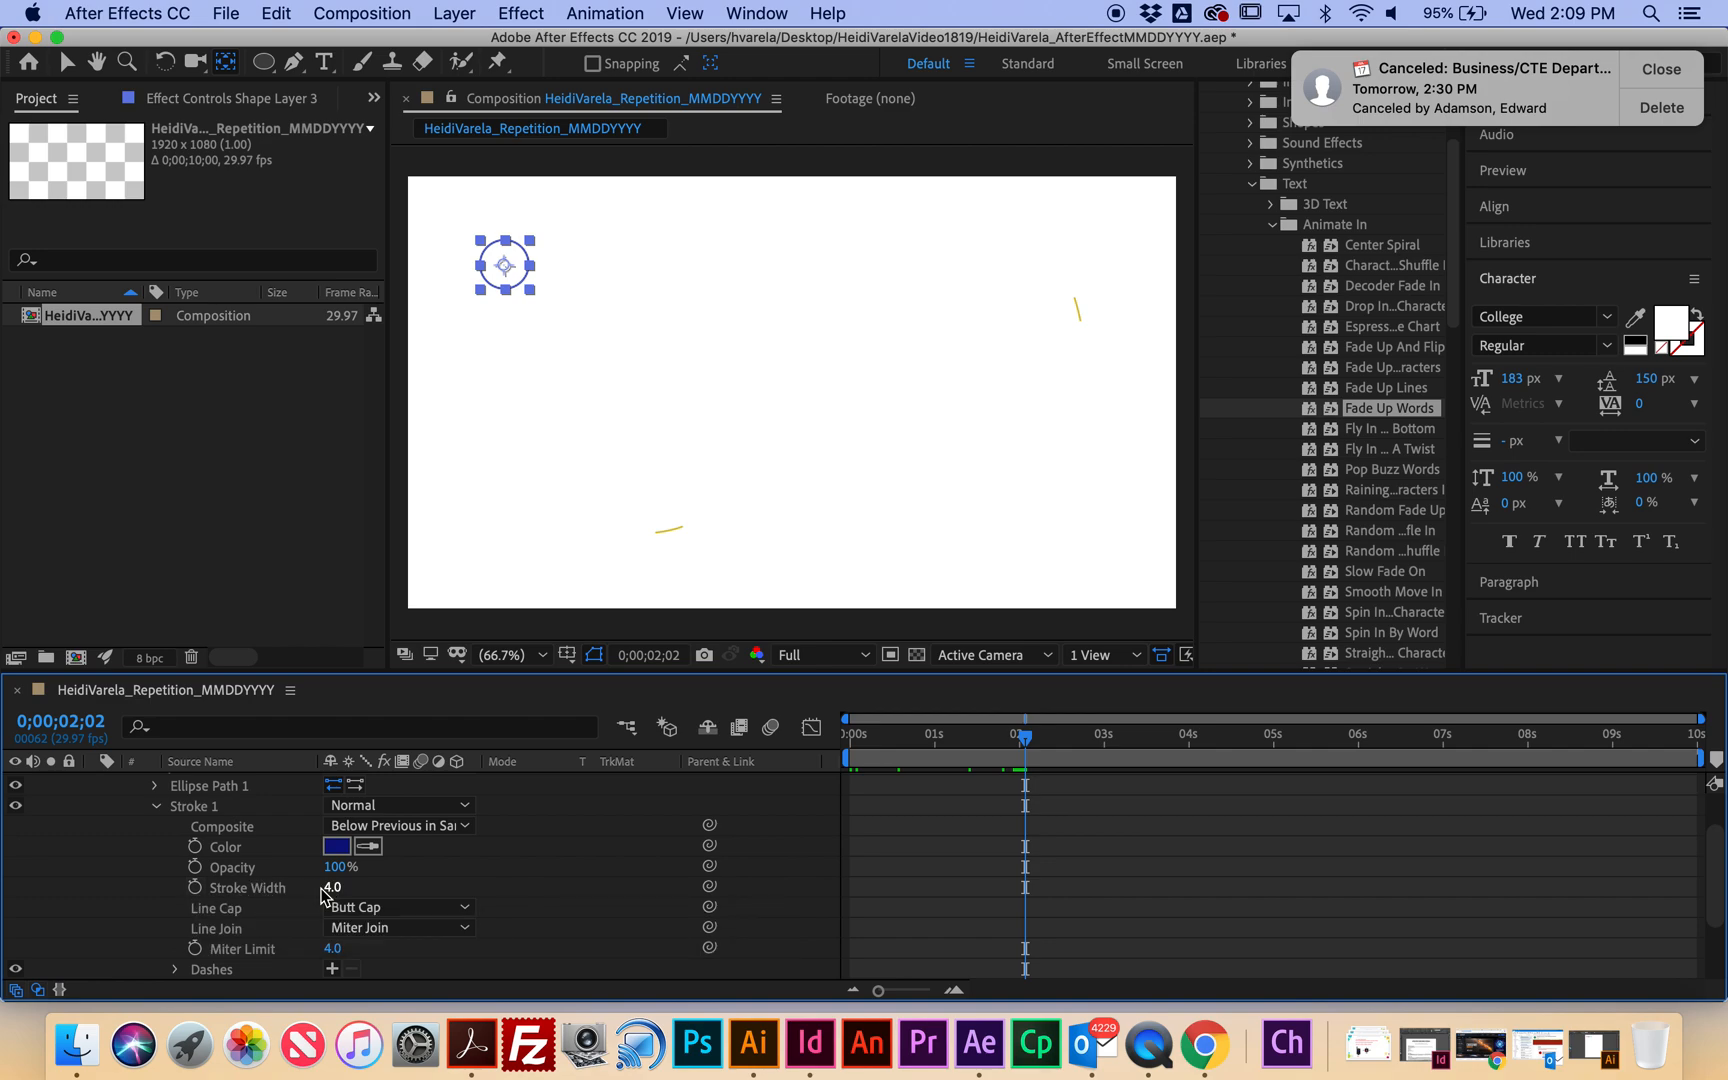
pyautogui.click(196, 888)
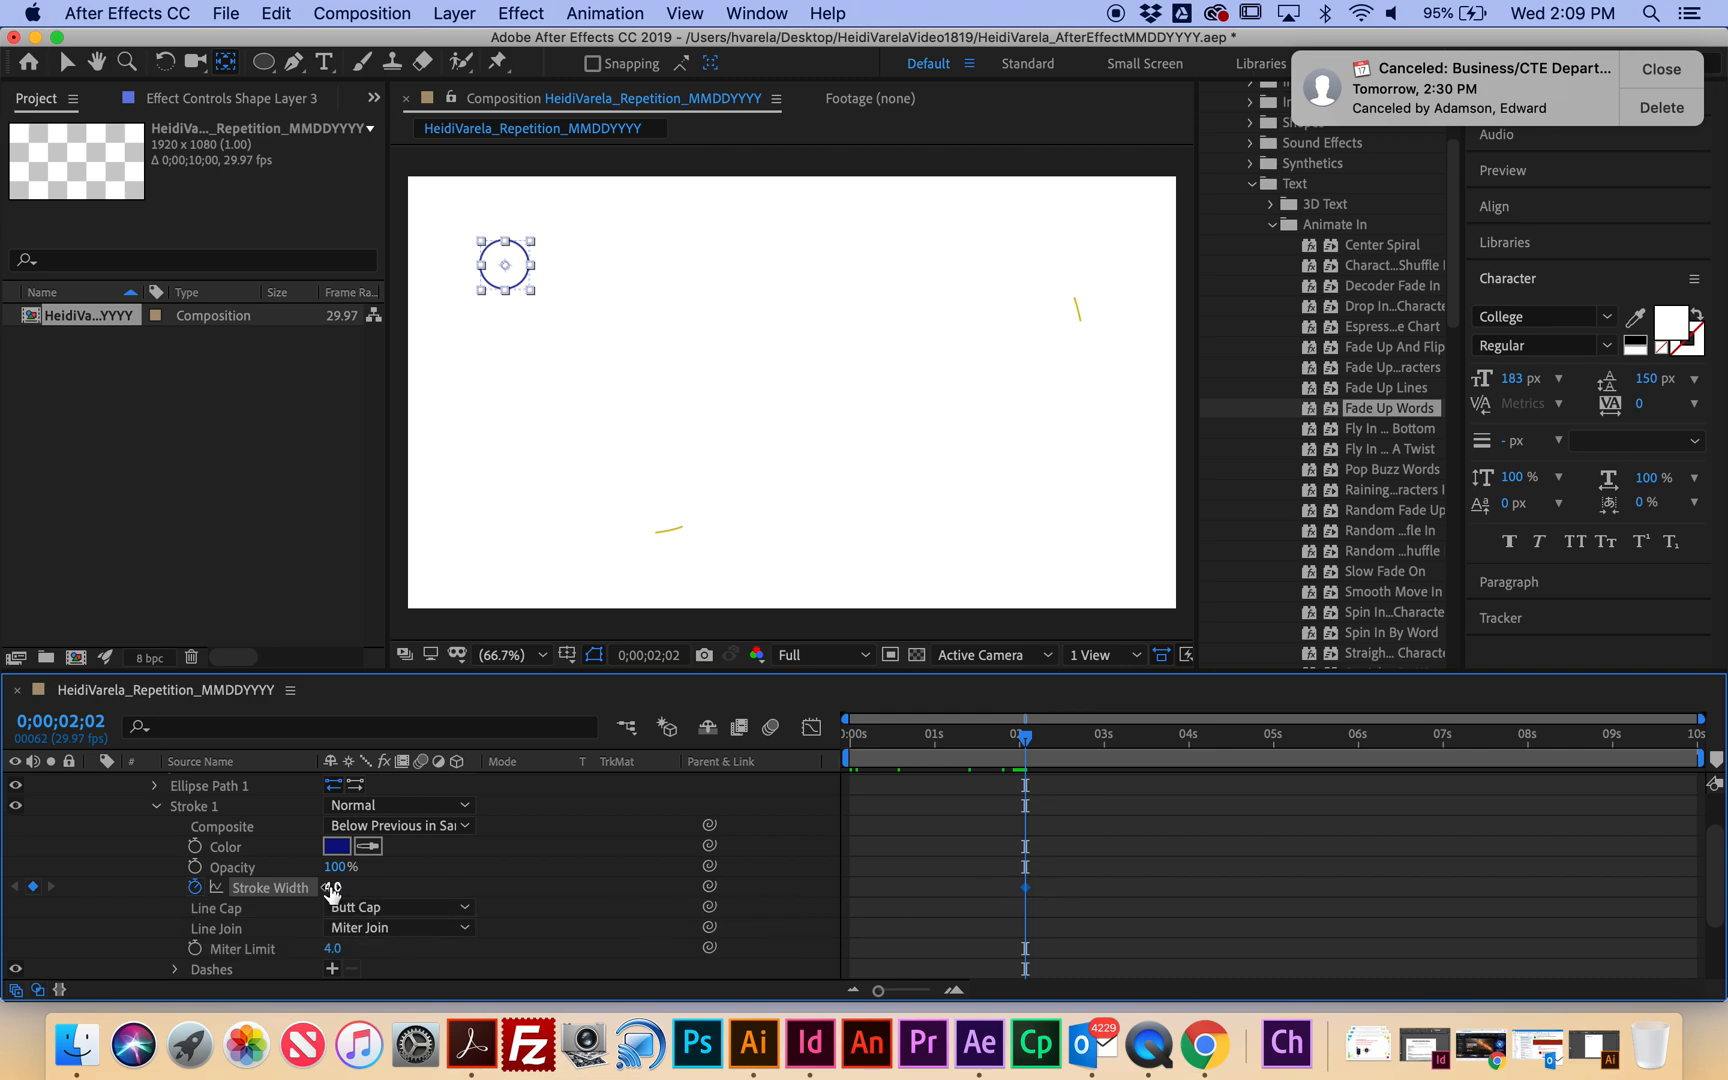
pyautogui.moveTo(1028, 742); pyautogui.dragTo(1107, 757)
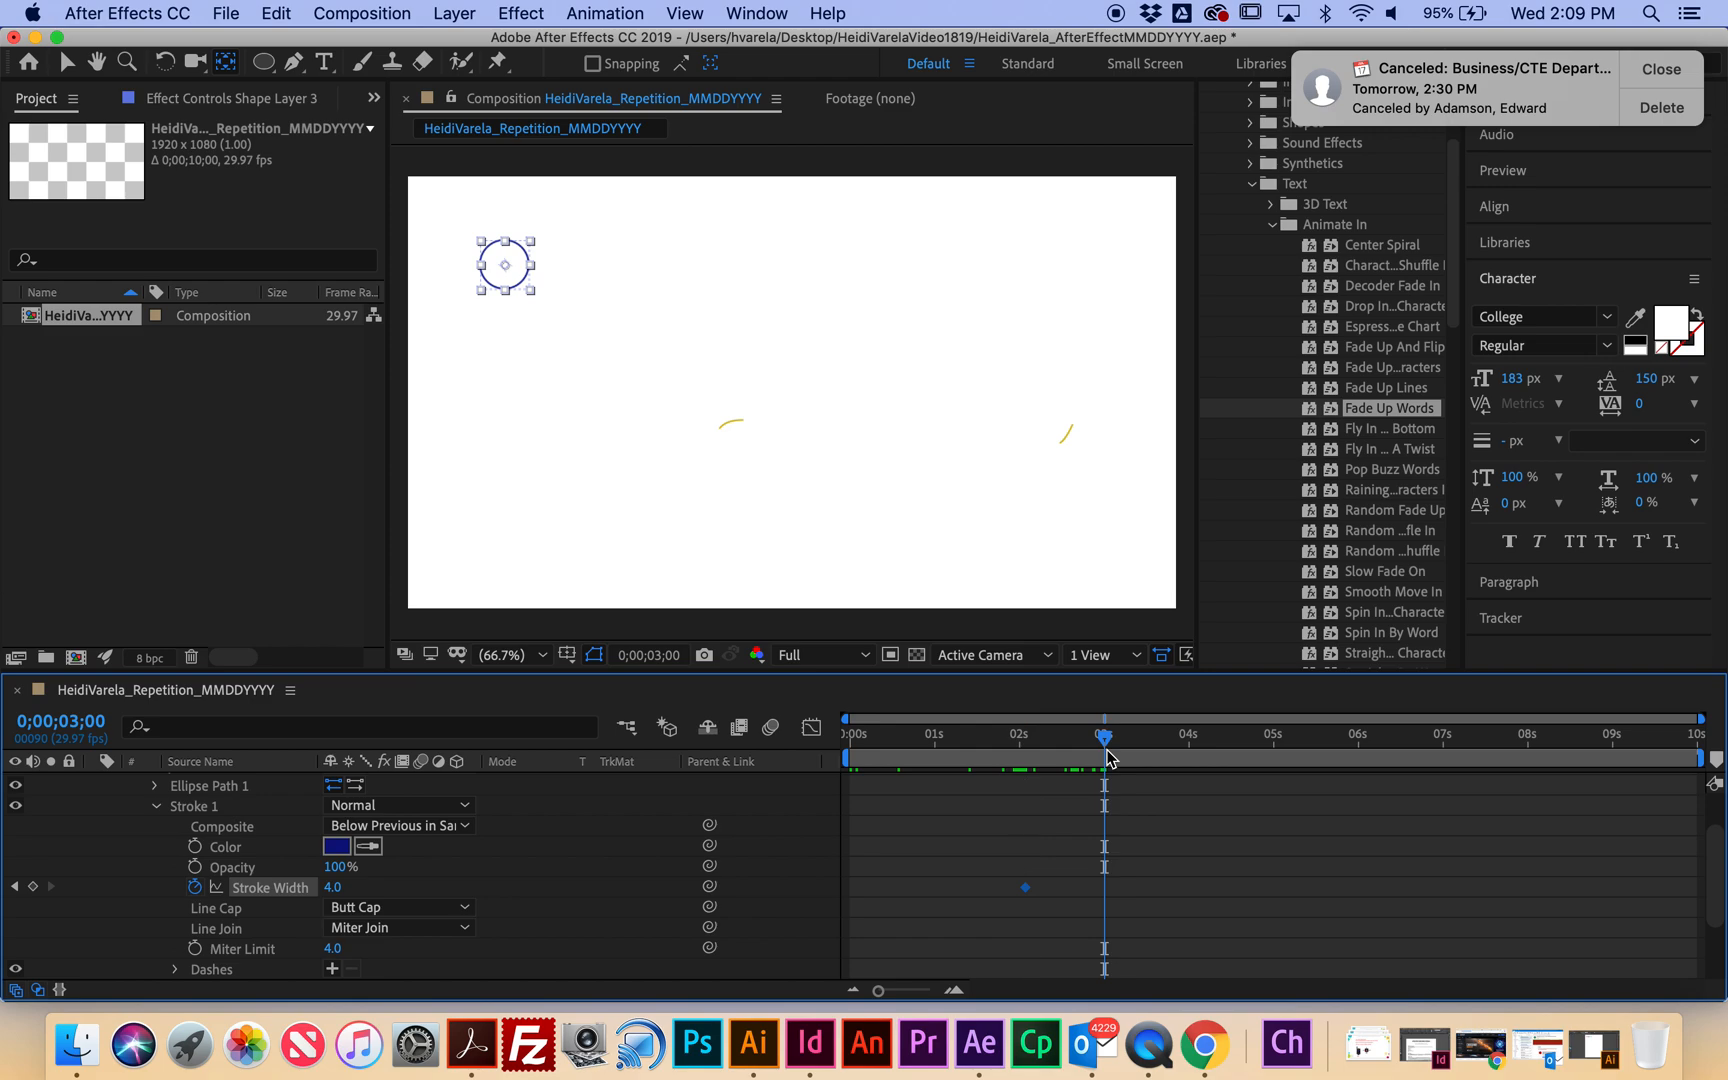
pyautogui.moveTo(336, 887); pyautogui.dragTo(268, 887)
pyautogui.moveTo(1104, 735); pyautogui.dragTo(831, 757)
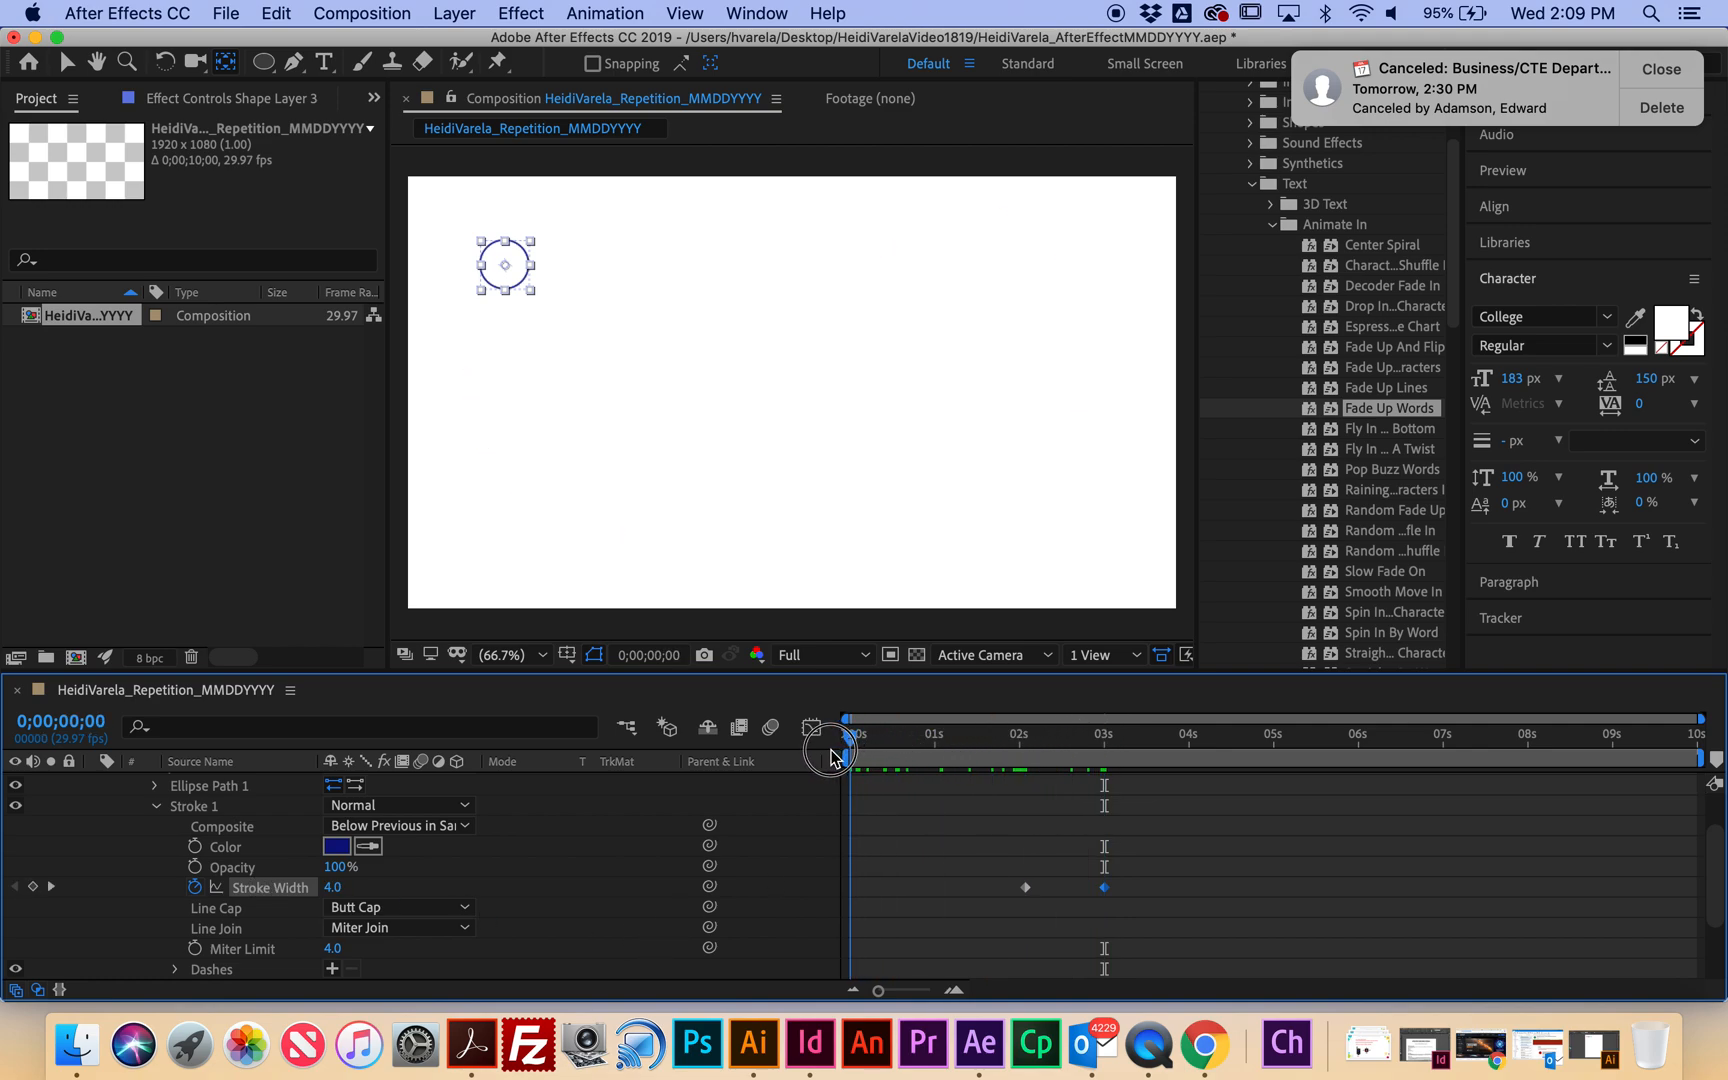
# Keyframe the ellipse's Scale from 0% at 0 seconds to 100% near three seconds.
pyautogui.scroll(-5, 227, 894)
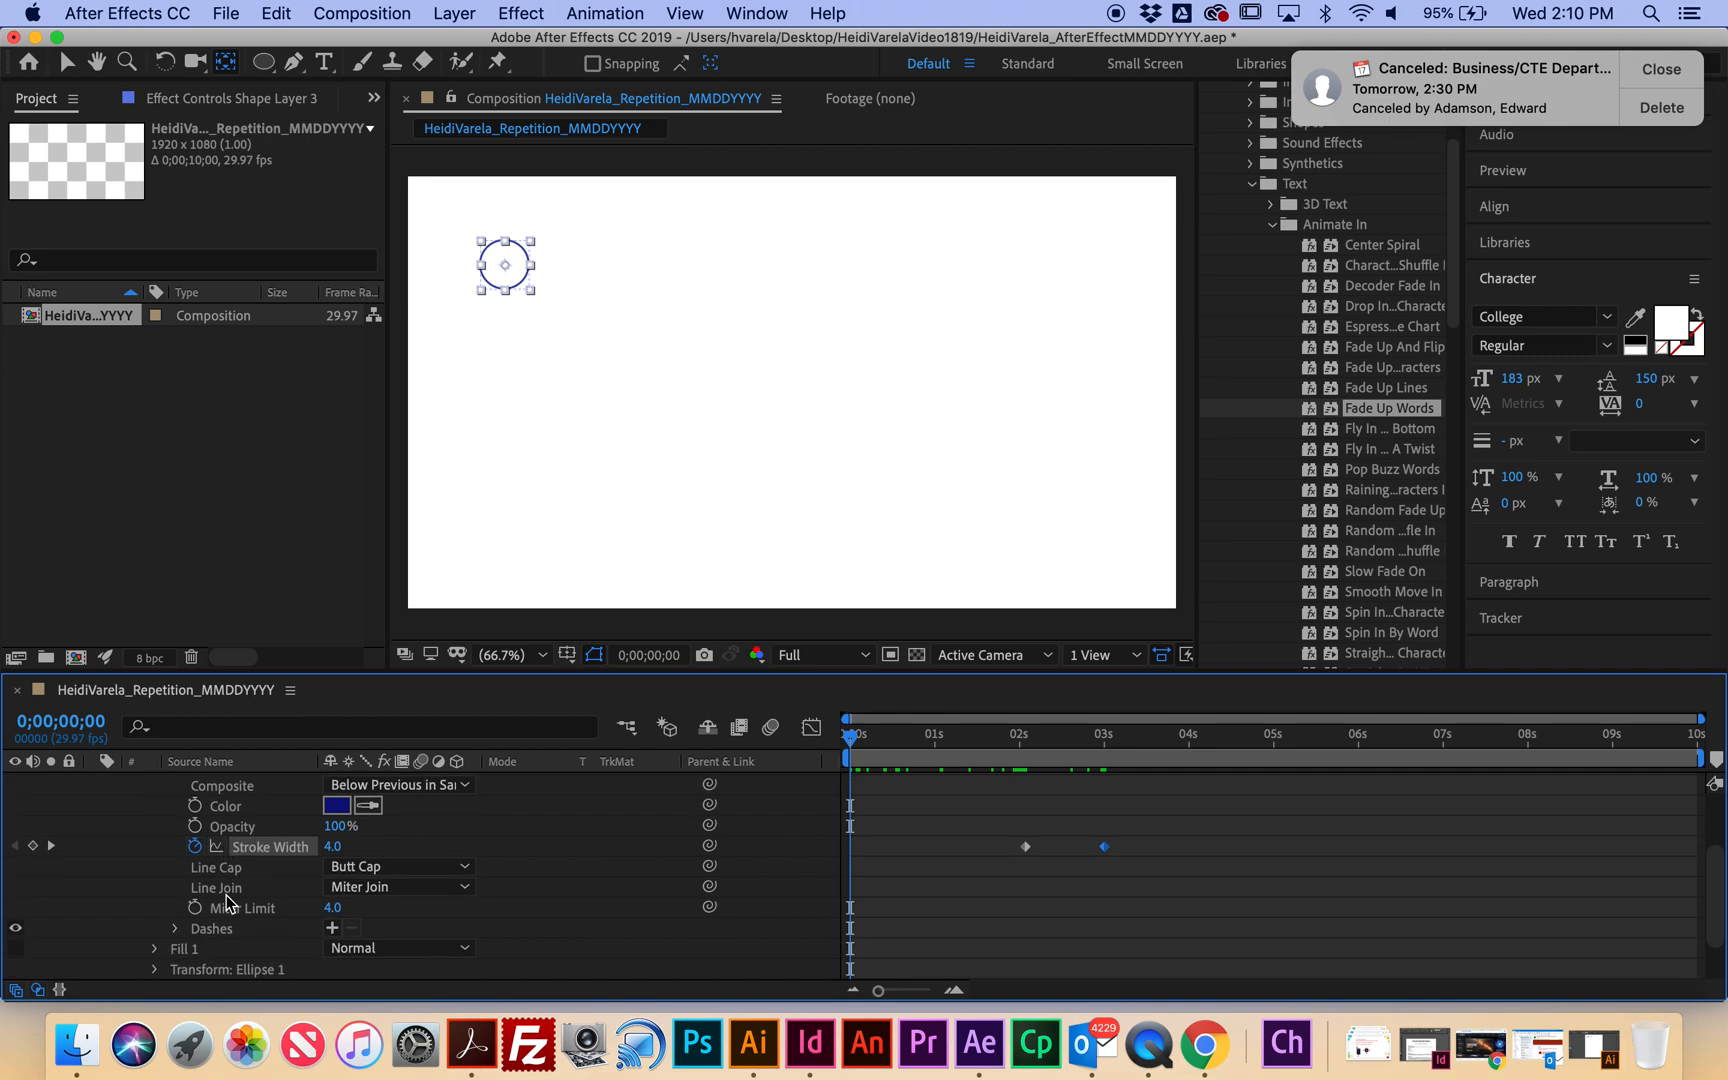
pyautogui.click(277, 909)
pyautogui.click(157, 909)
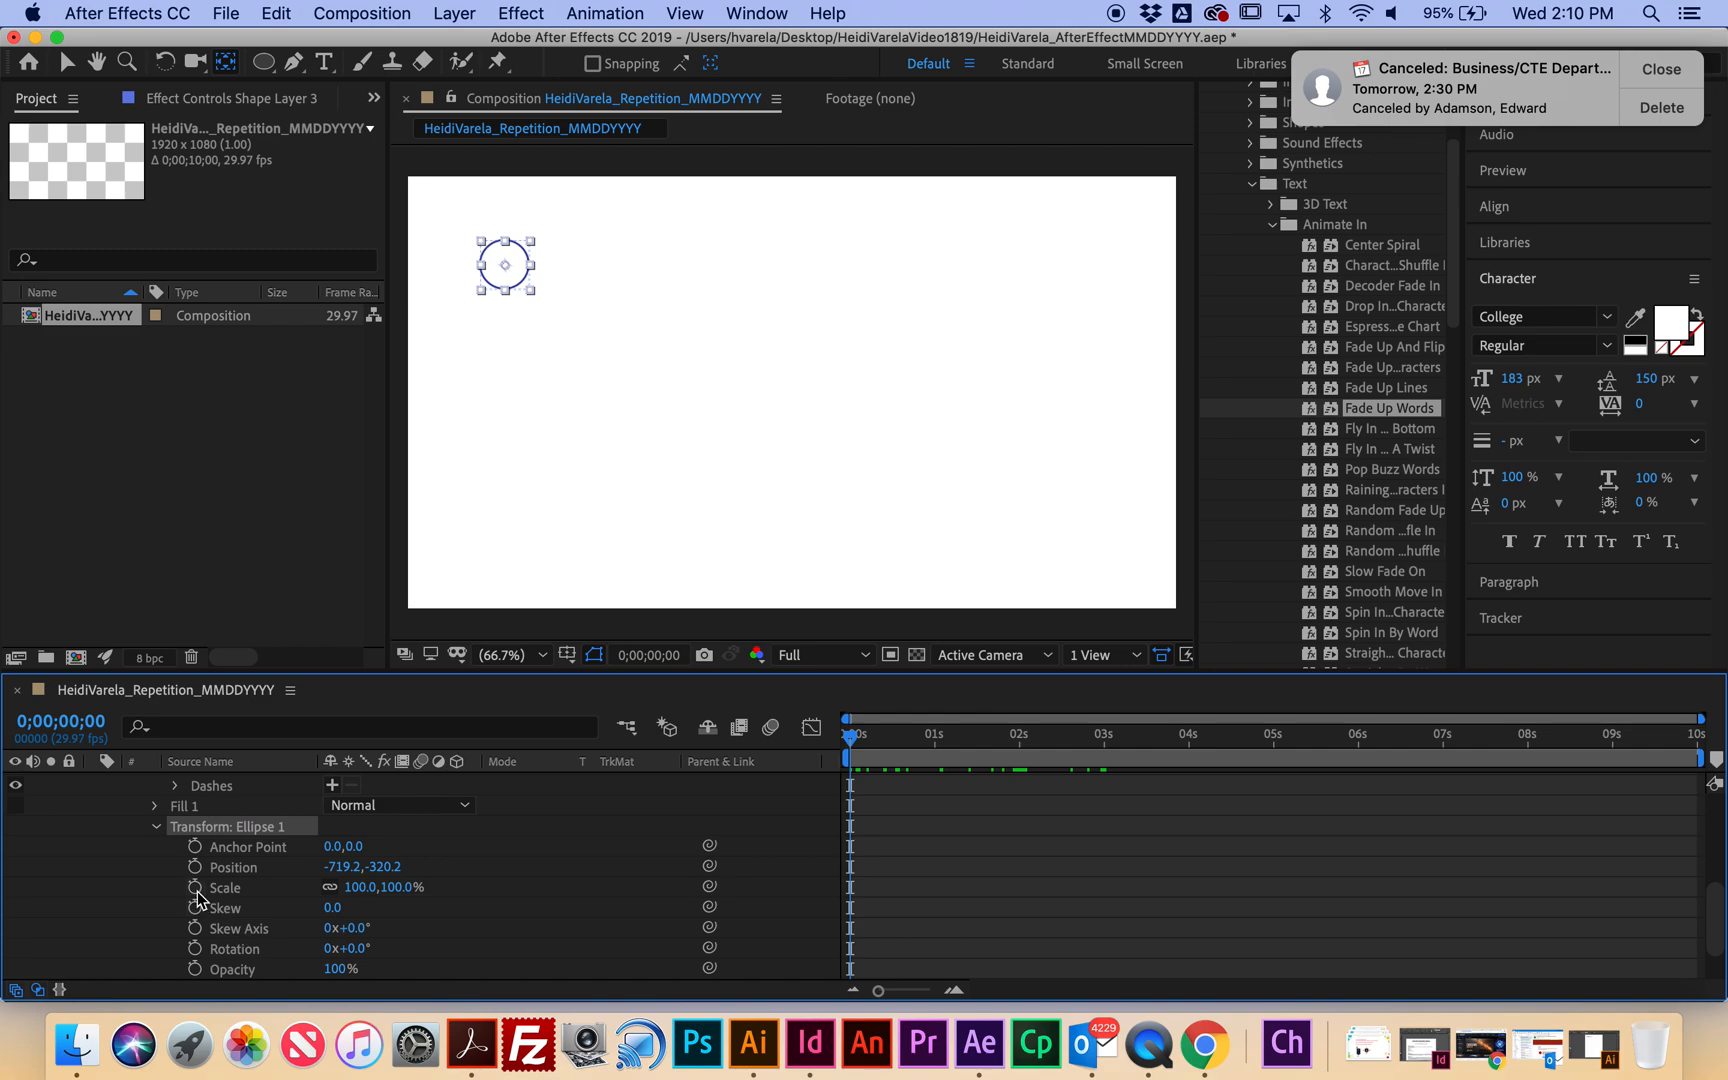
pyautogui.click(195, 888)
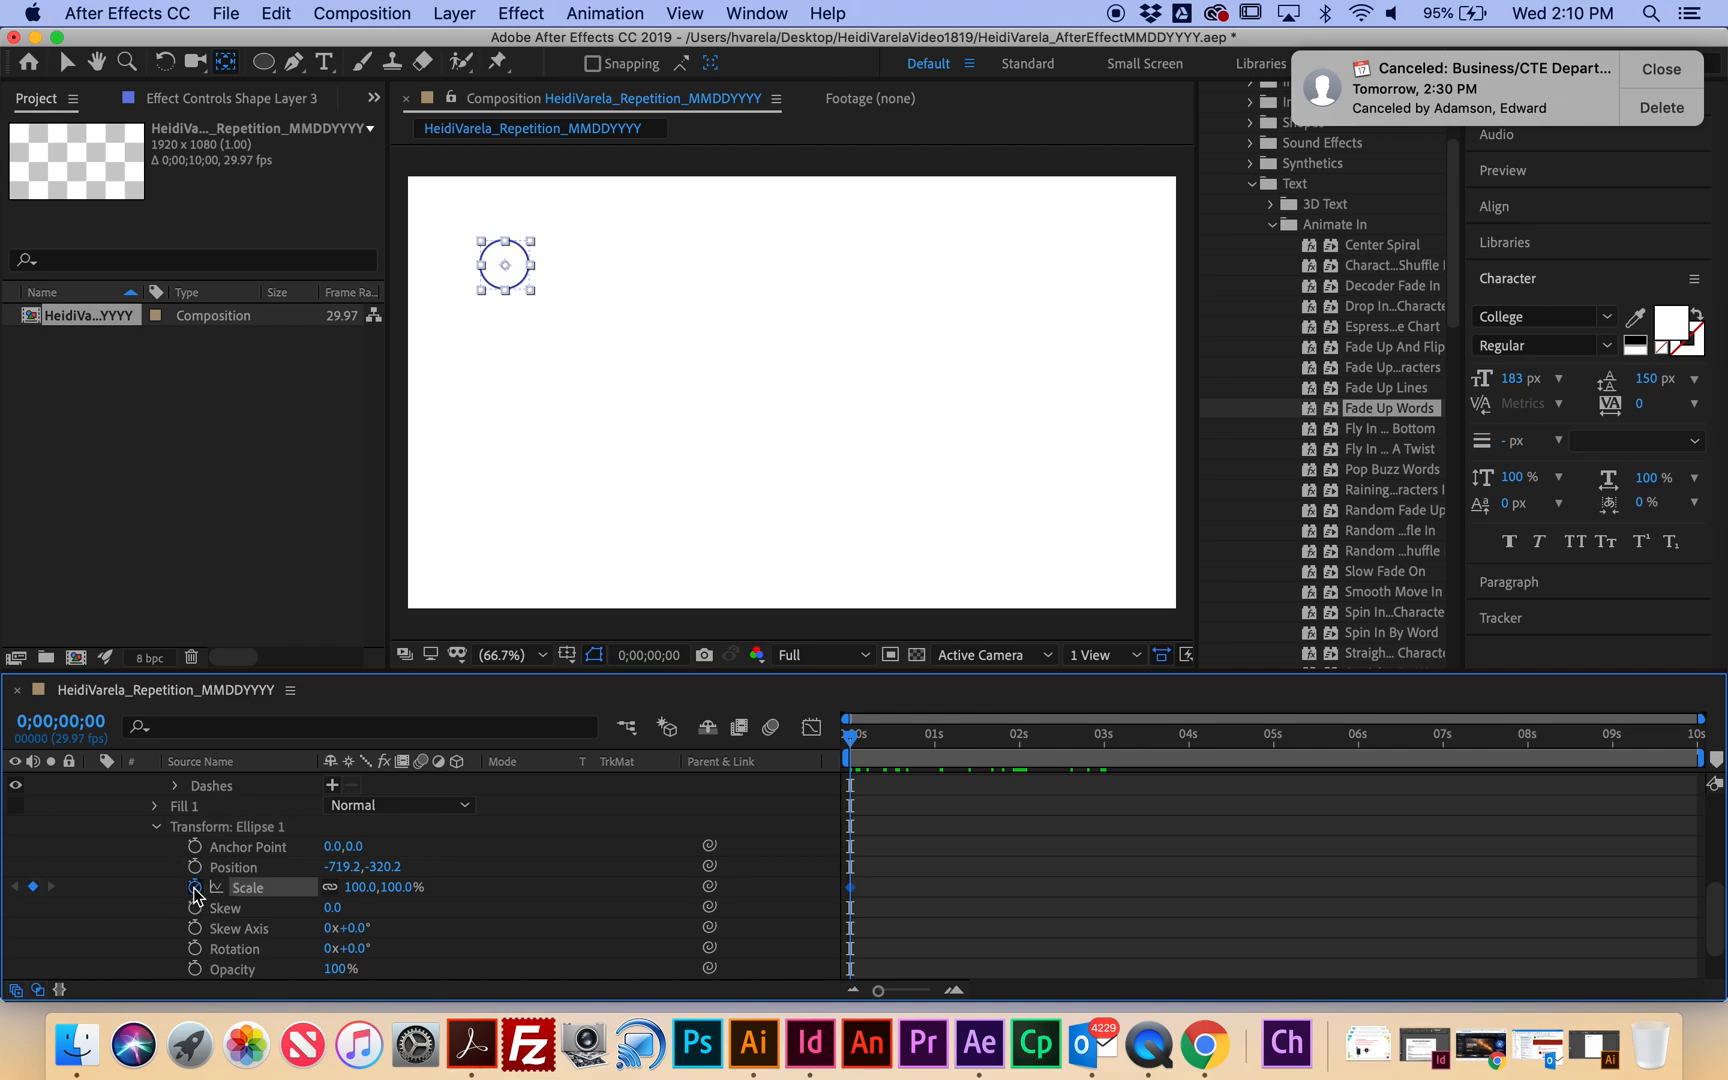
pyautogui.click(370, 887)
pyautogui.write('0')
pyautogui.click(436, 900)
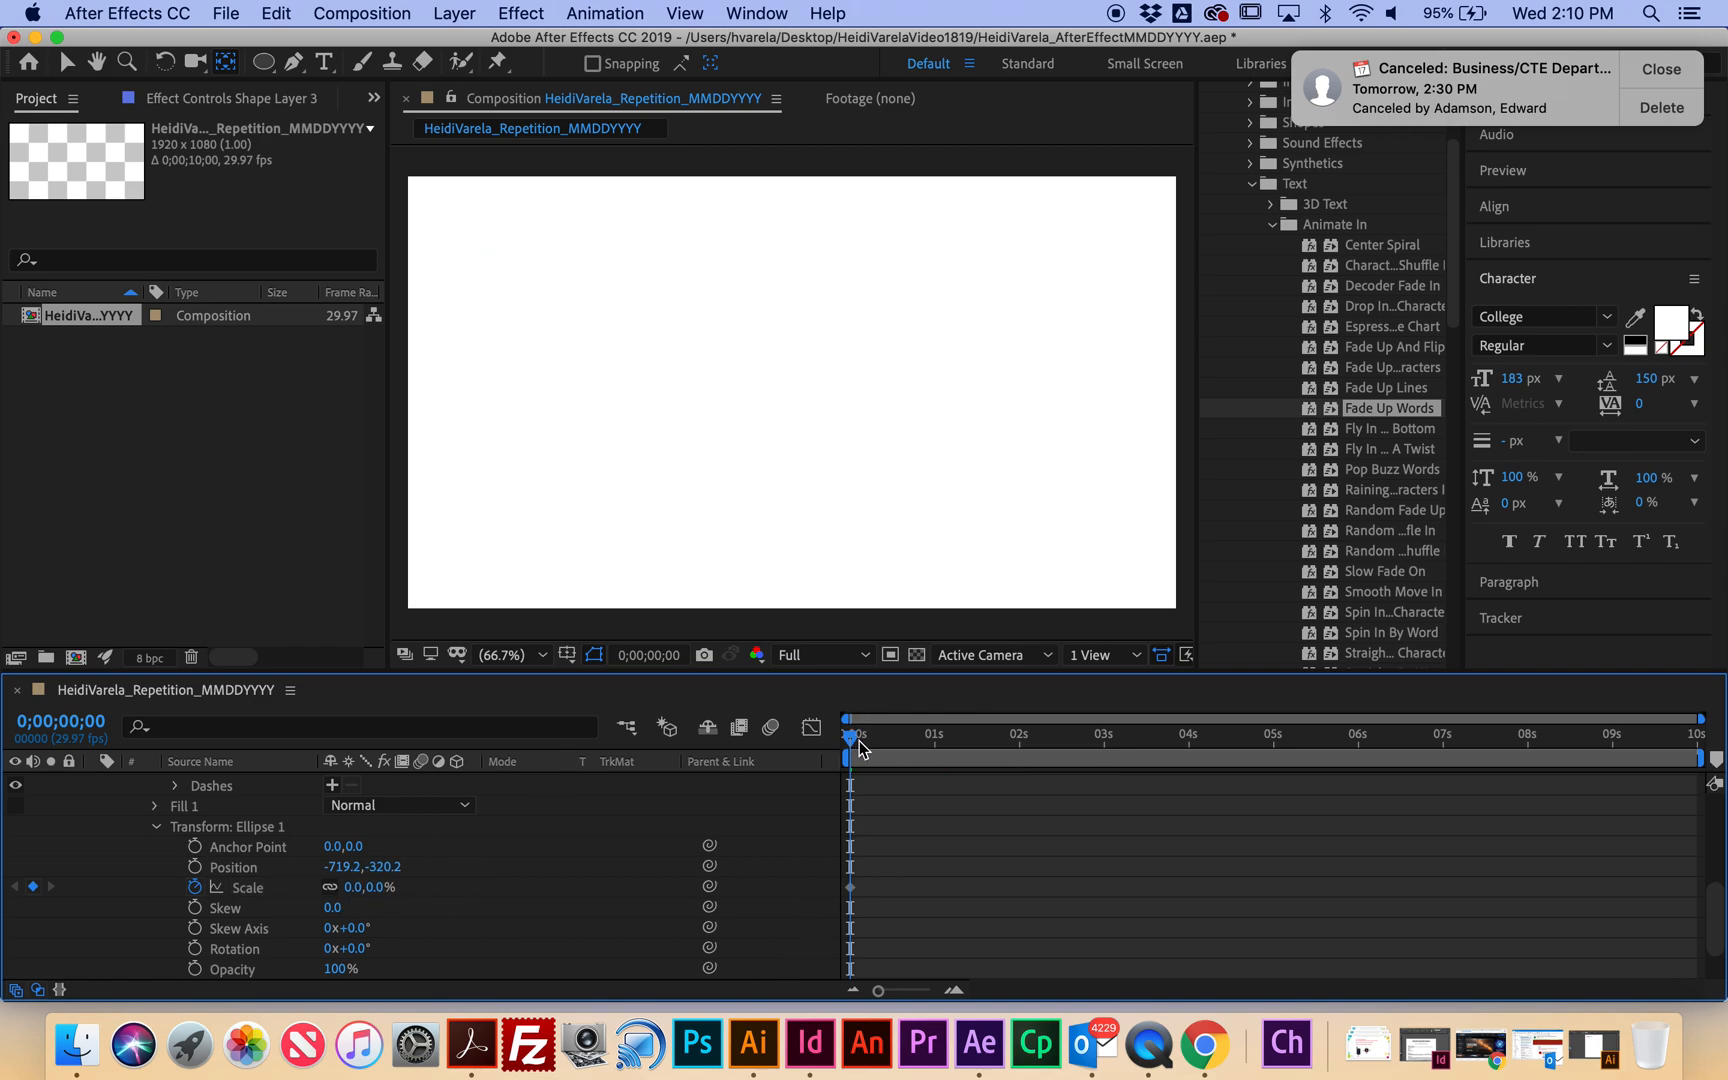
pyautogui.moveTo(859, 747); pyautogui.dragTo(1100, 762)
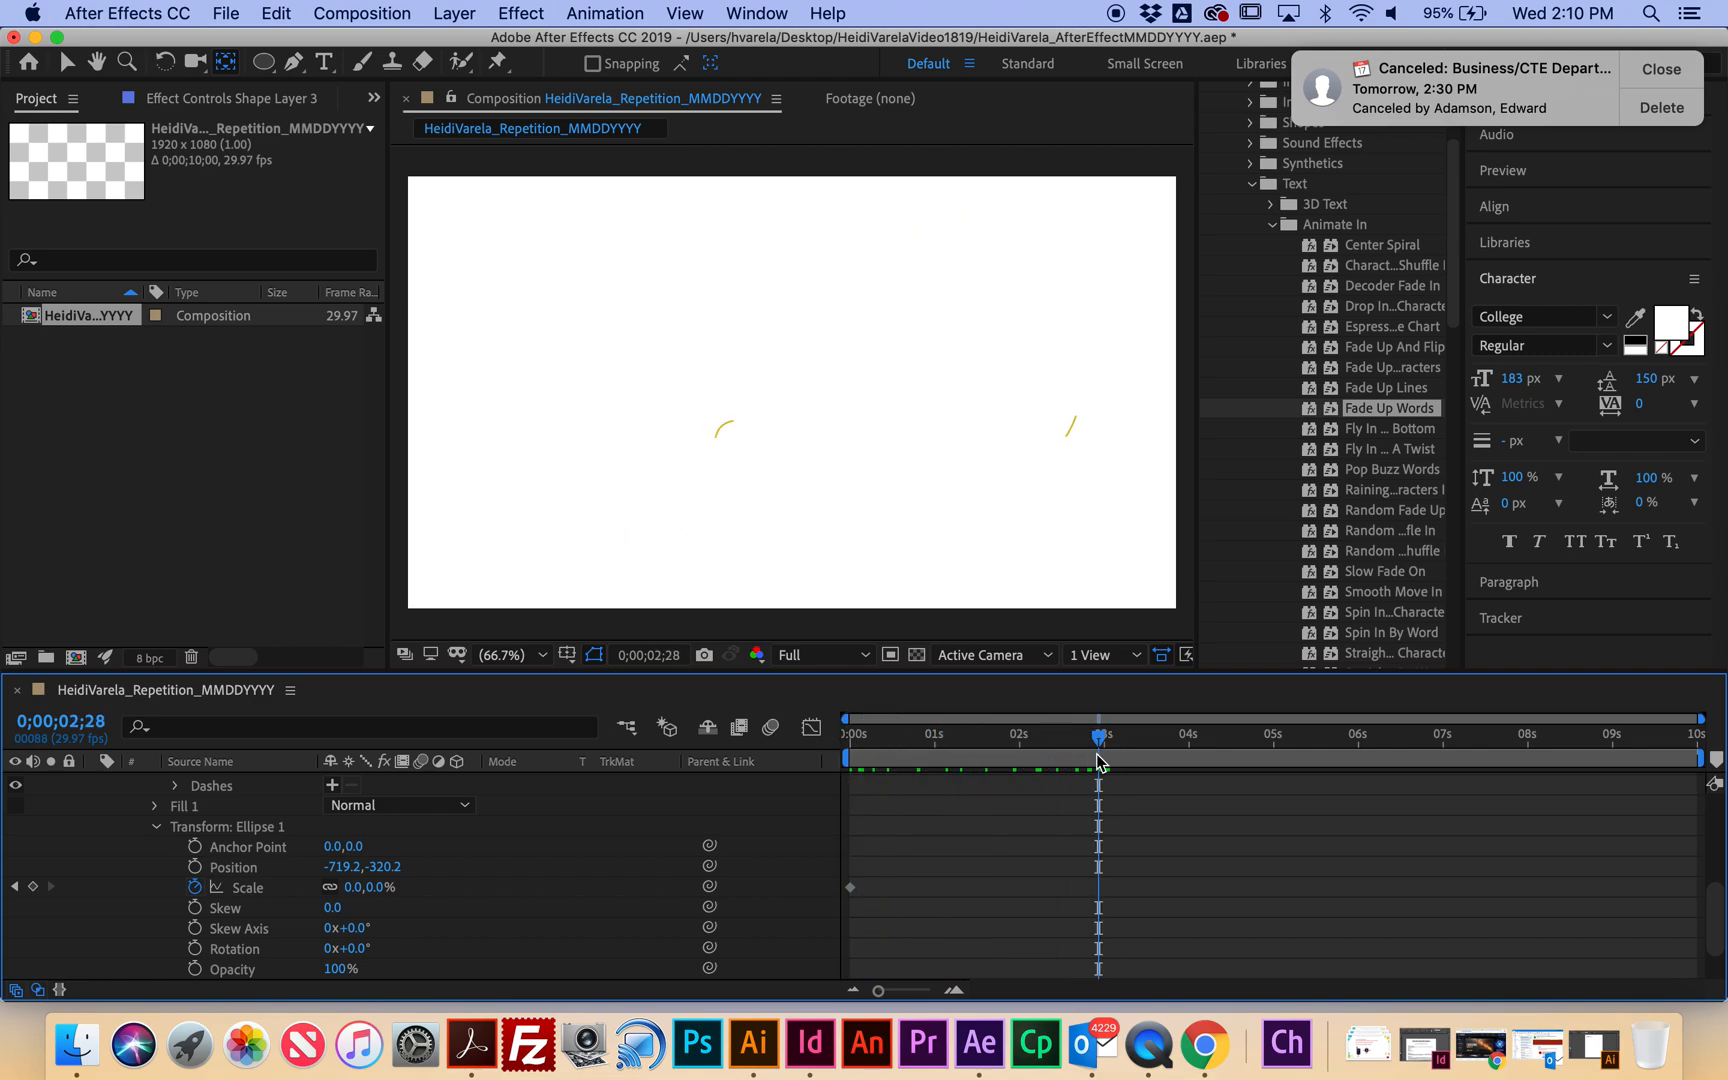
pyautogui.click(352, 887)
pyautogui.write('100')
pyautogui.press('Return')
# Return to the start and preview the growing circle.
pyautogui.moveTo(1098, 737); pyautogui.dragTo(678, 683)
pyautogui.press('space')
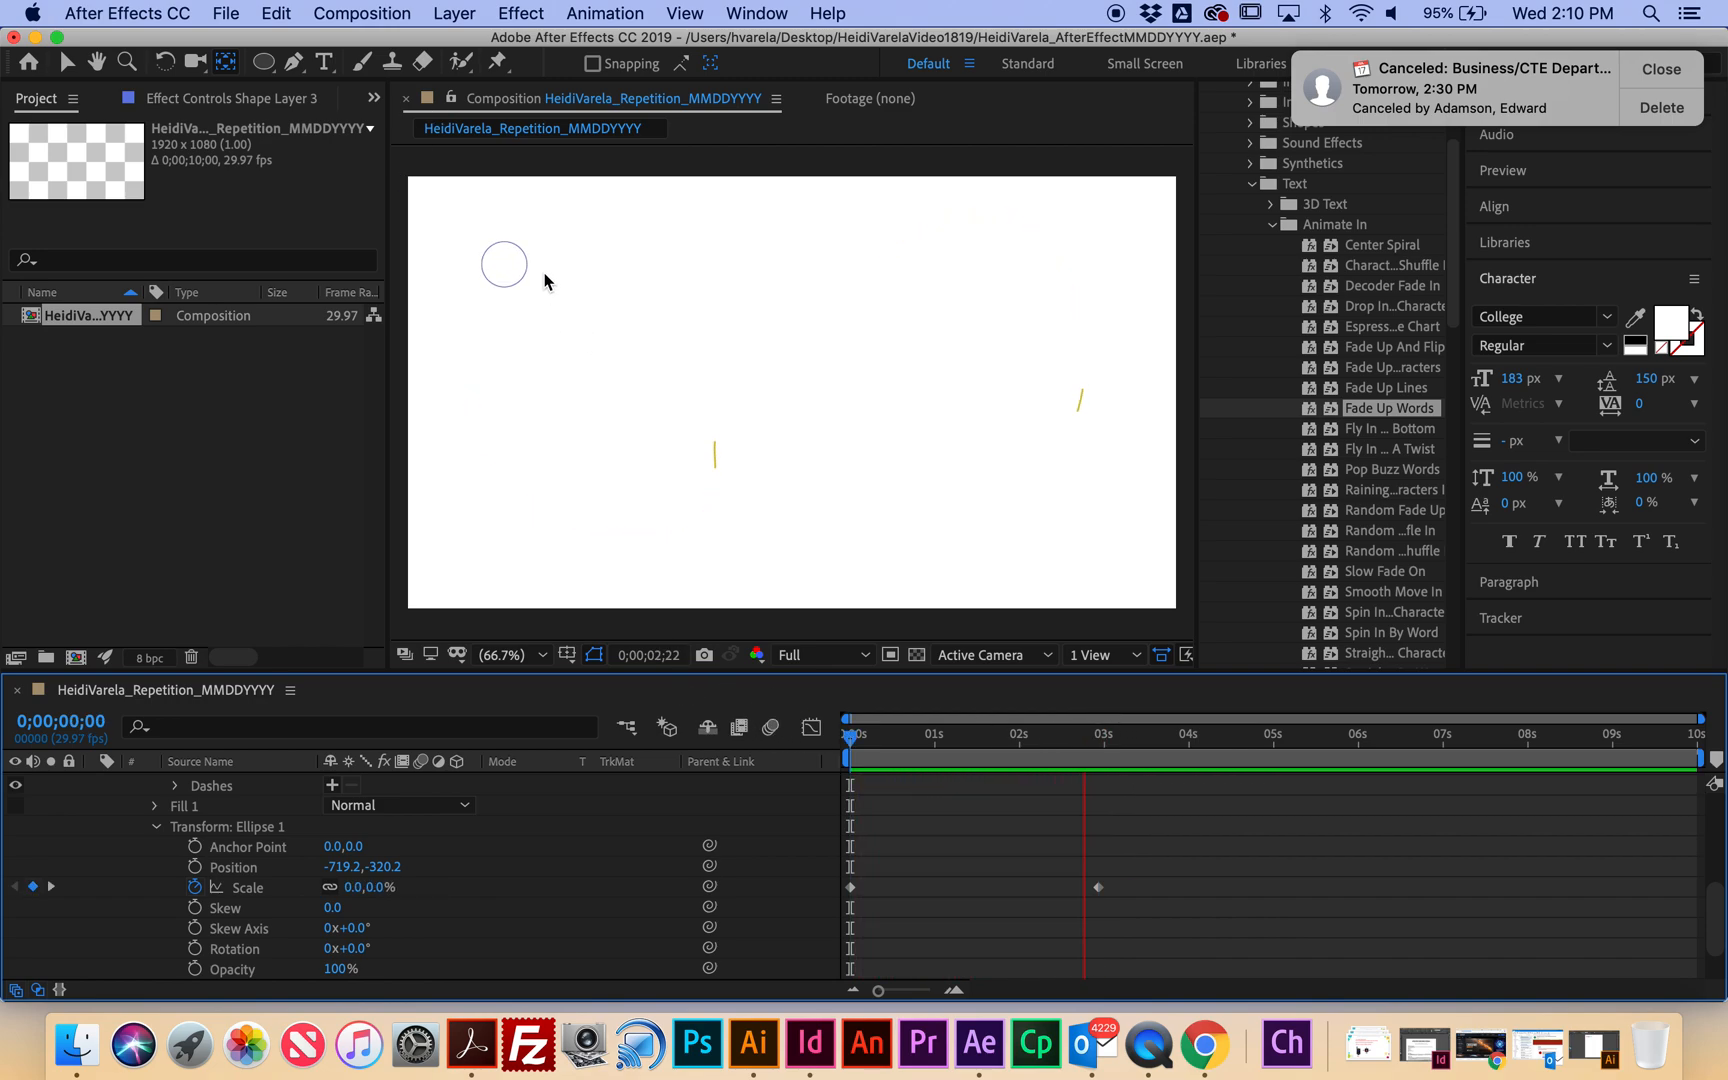
pyautogui.press('space')
pyautogui.press('space')
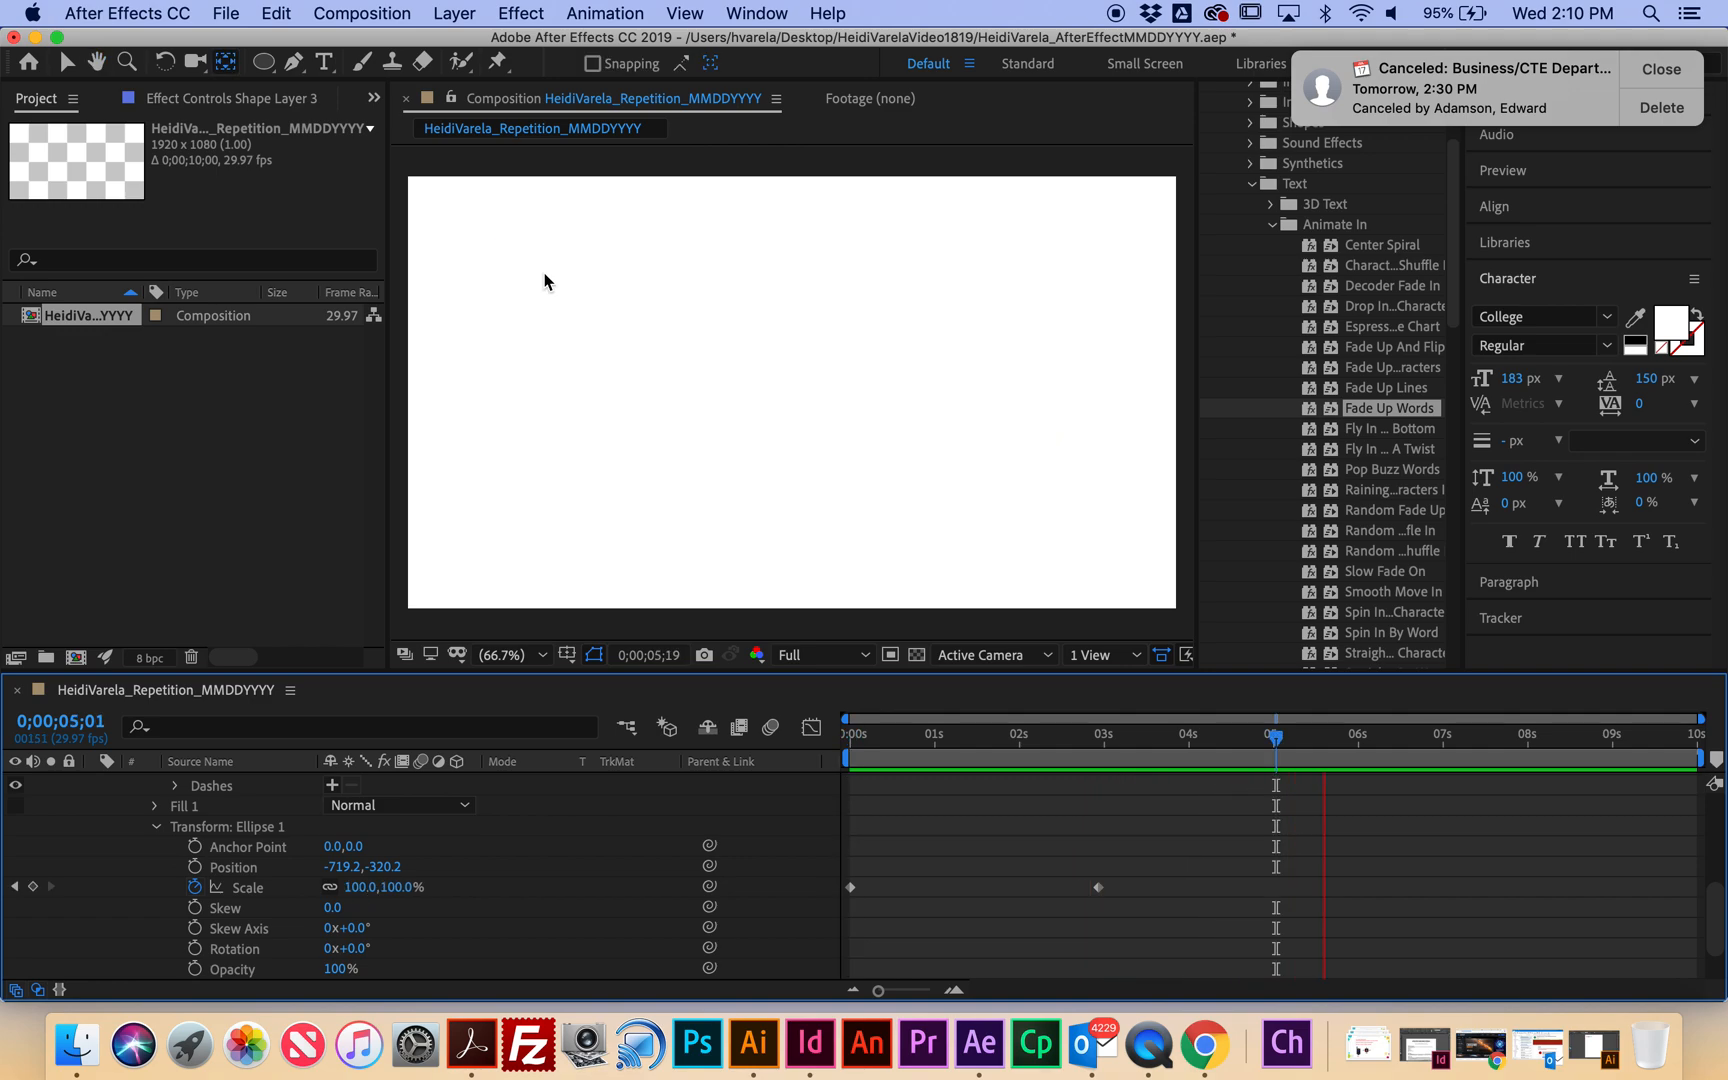
pyautogui.press('space')
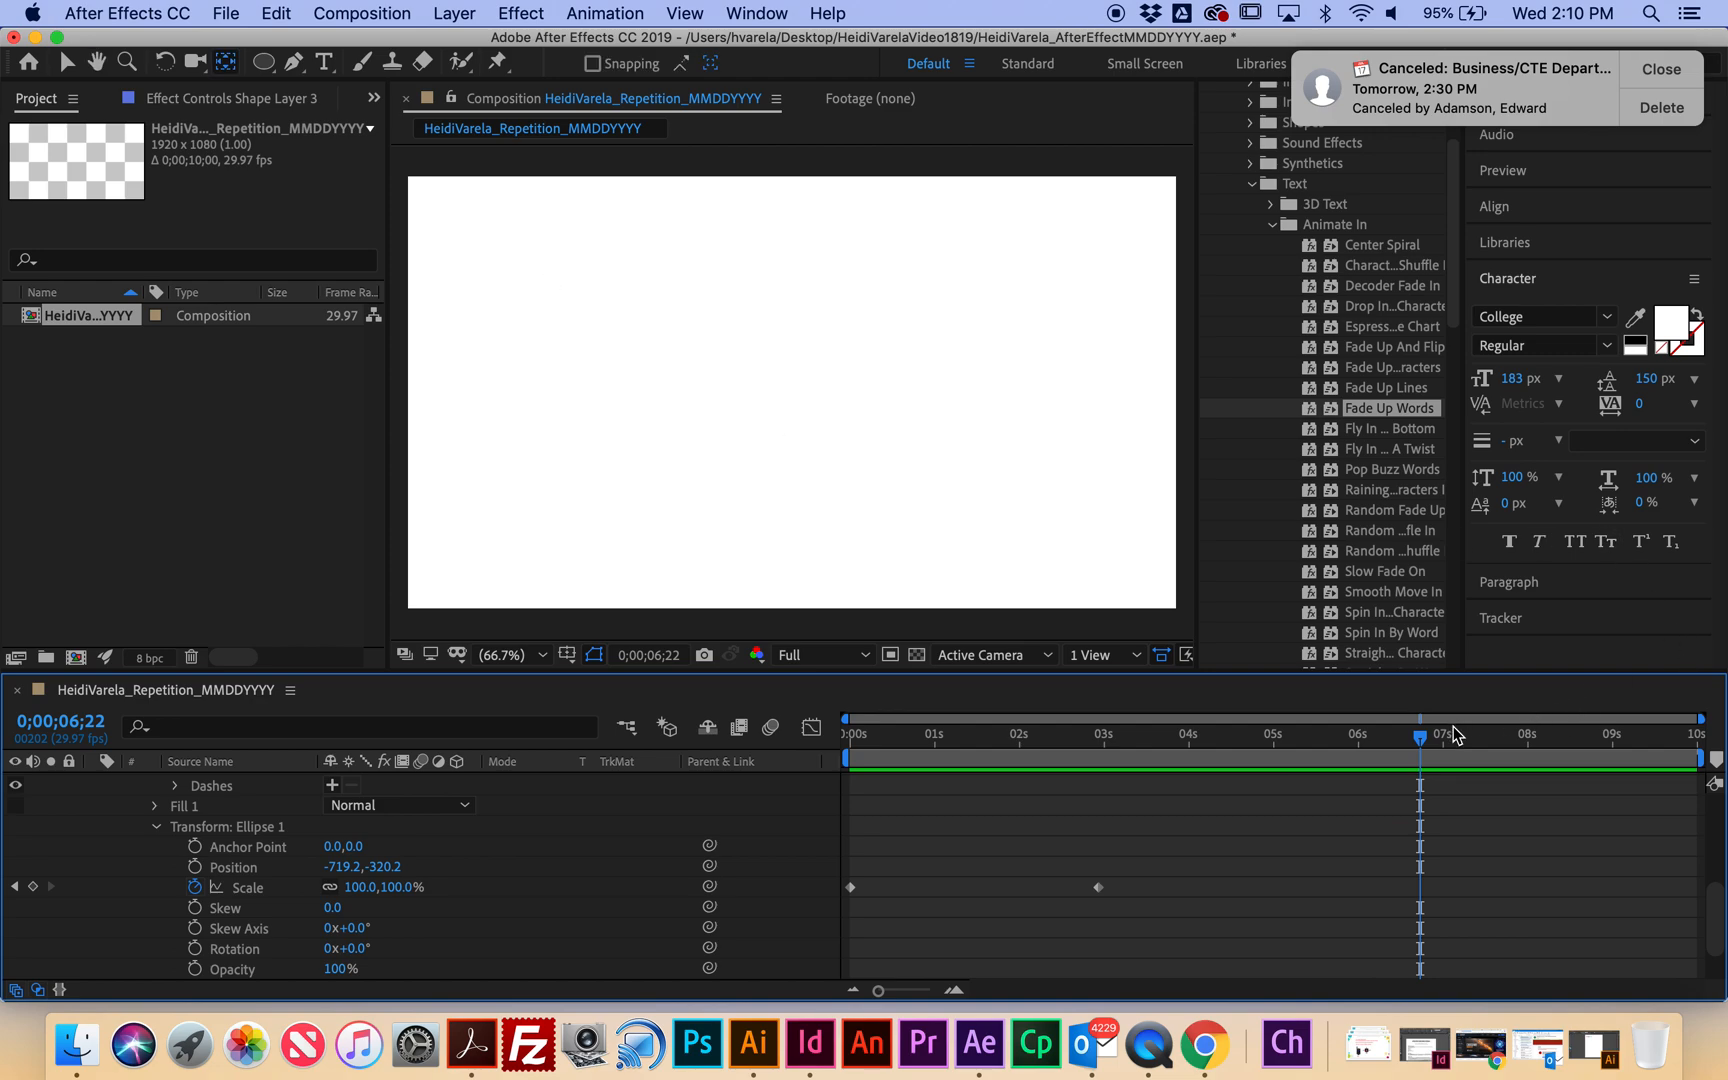
pyautogui.moveTo(1422, 740); pyautogui.dragTo(783, 738)
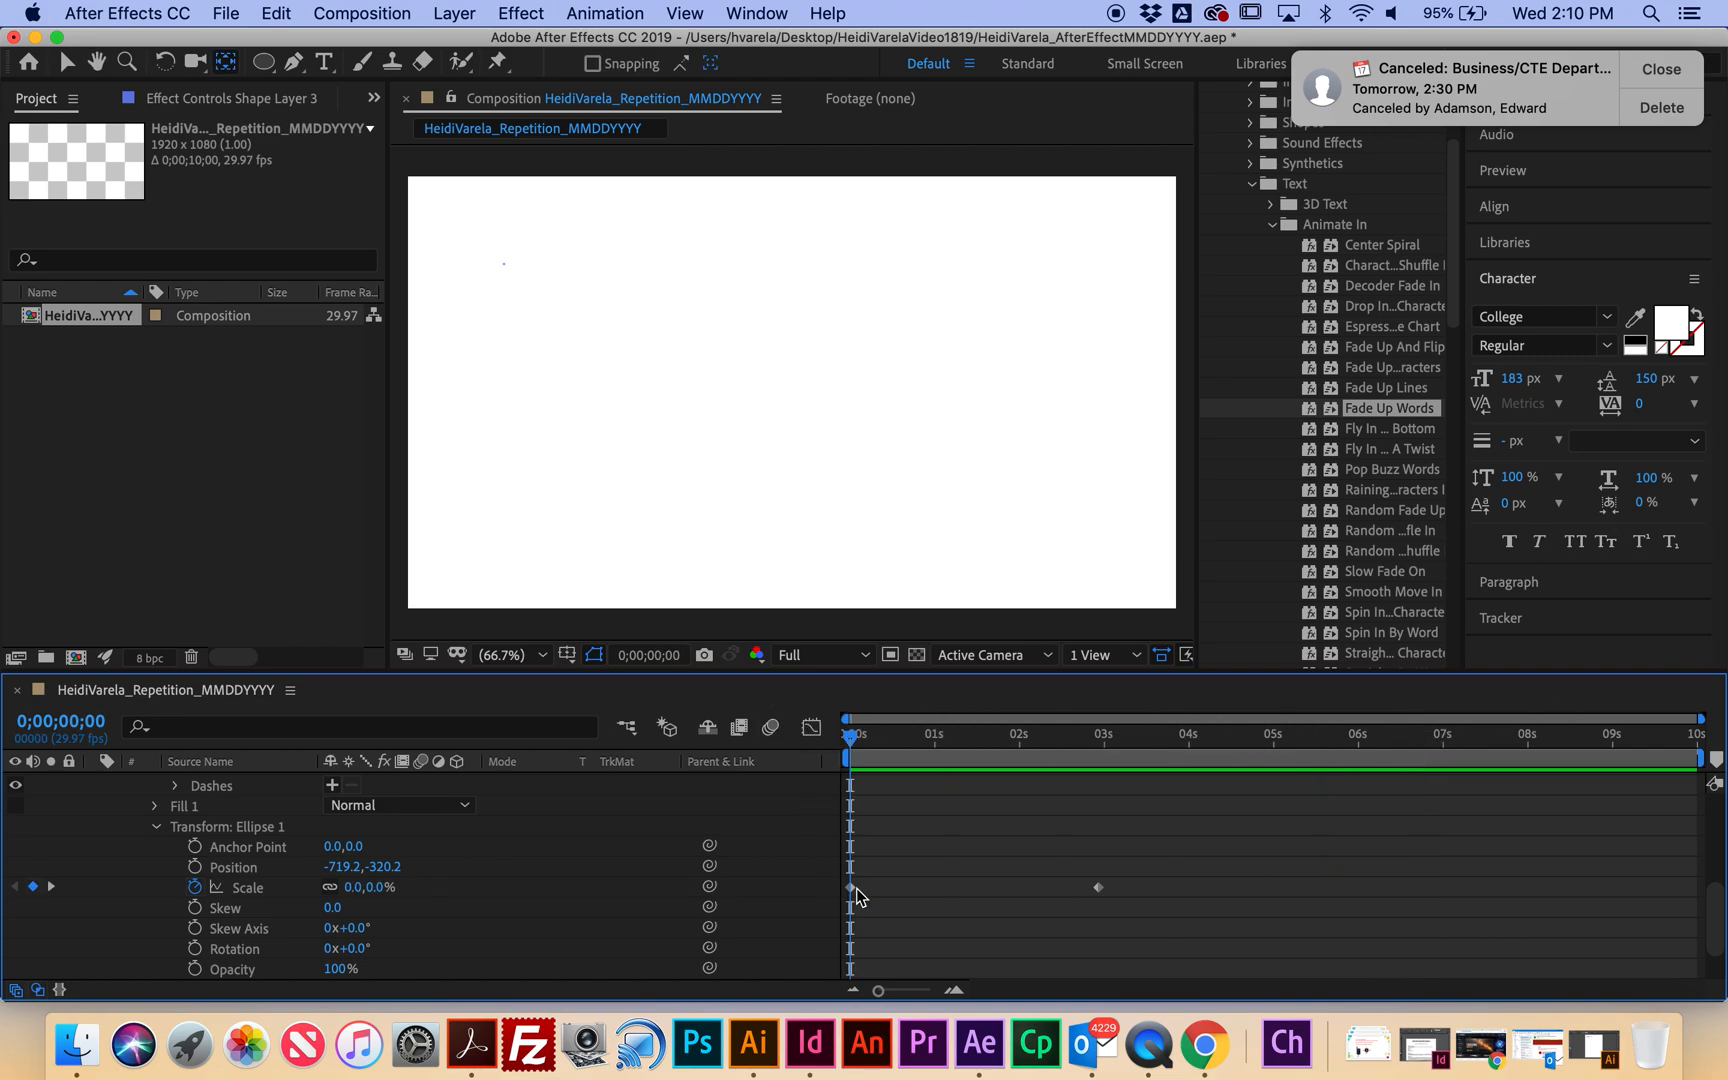
pyautogui.scroll(5, 906, 842)
# Trim Shape Layer 3 to end at 4 seconds and duplicate it three times.
pyautogui.click(95, 783)
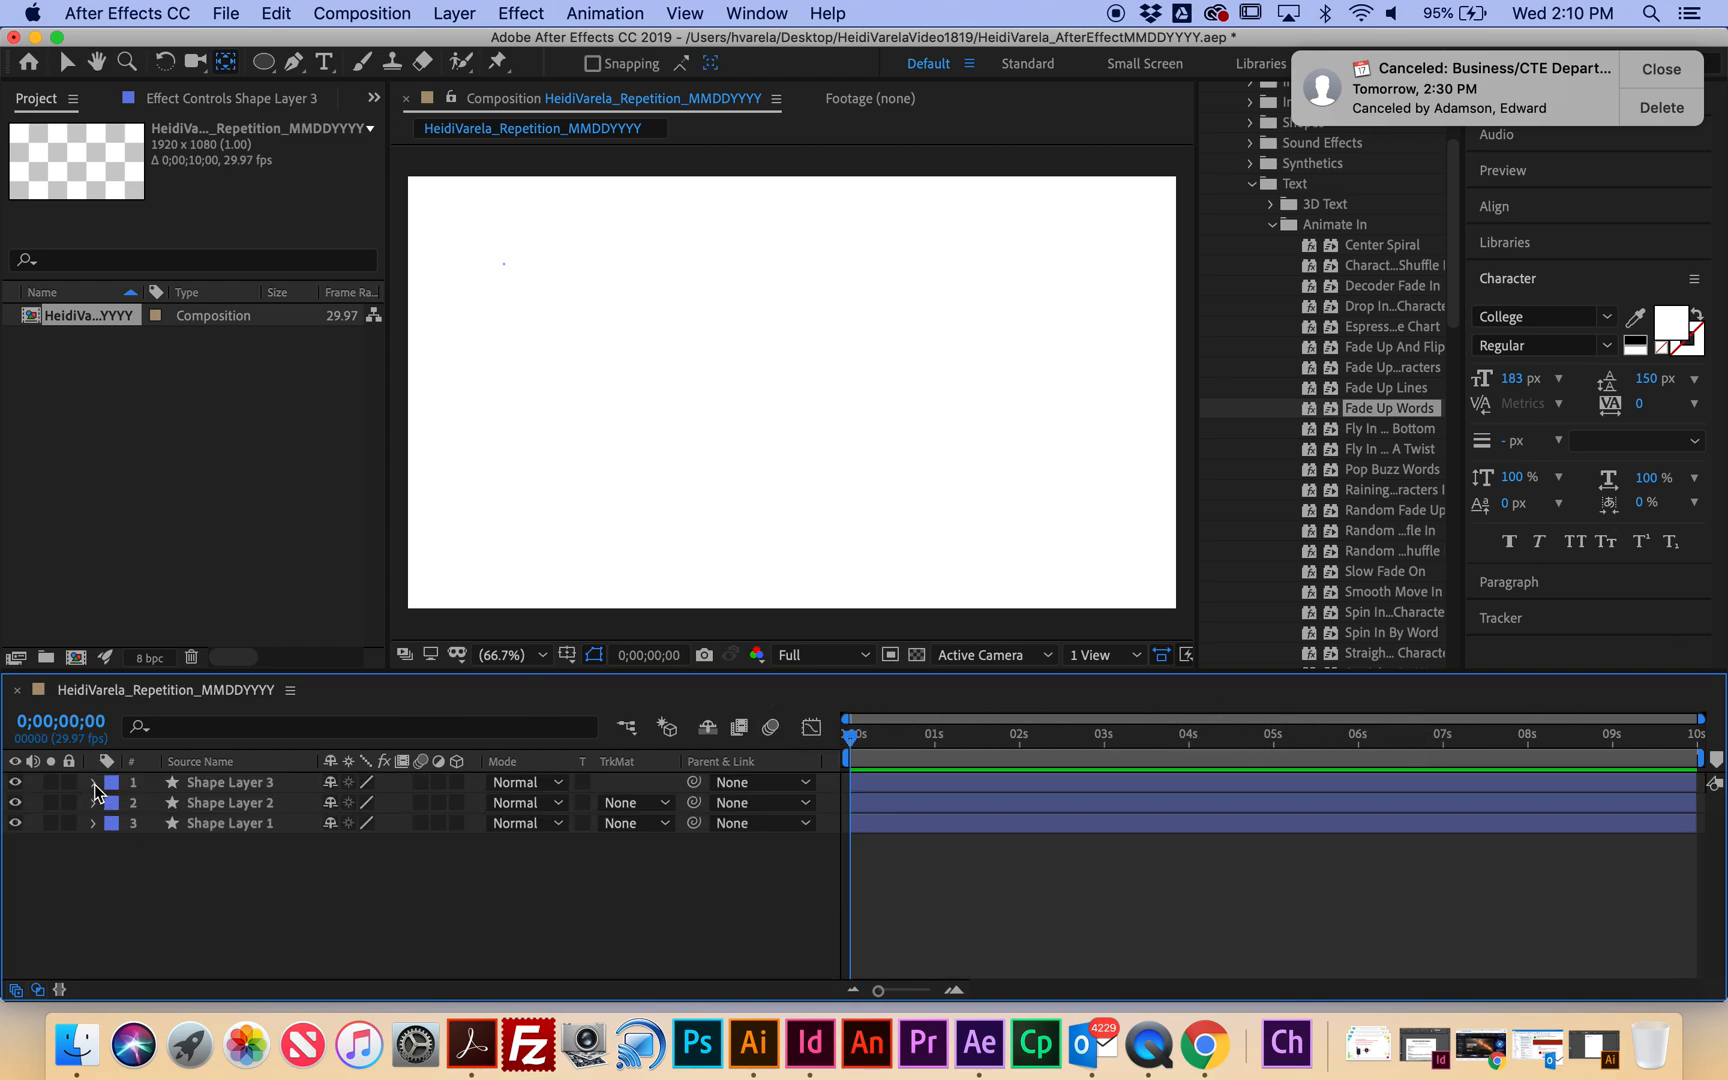
pyautogui.moveTo(850, 738); pyautogui.dragTo(1192, 762)
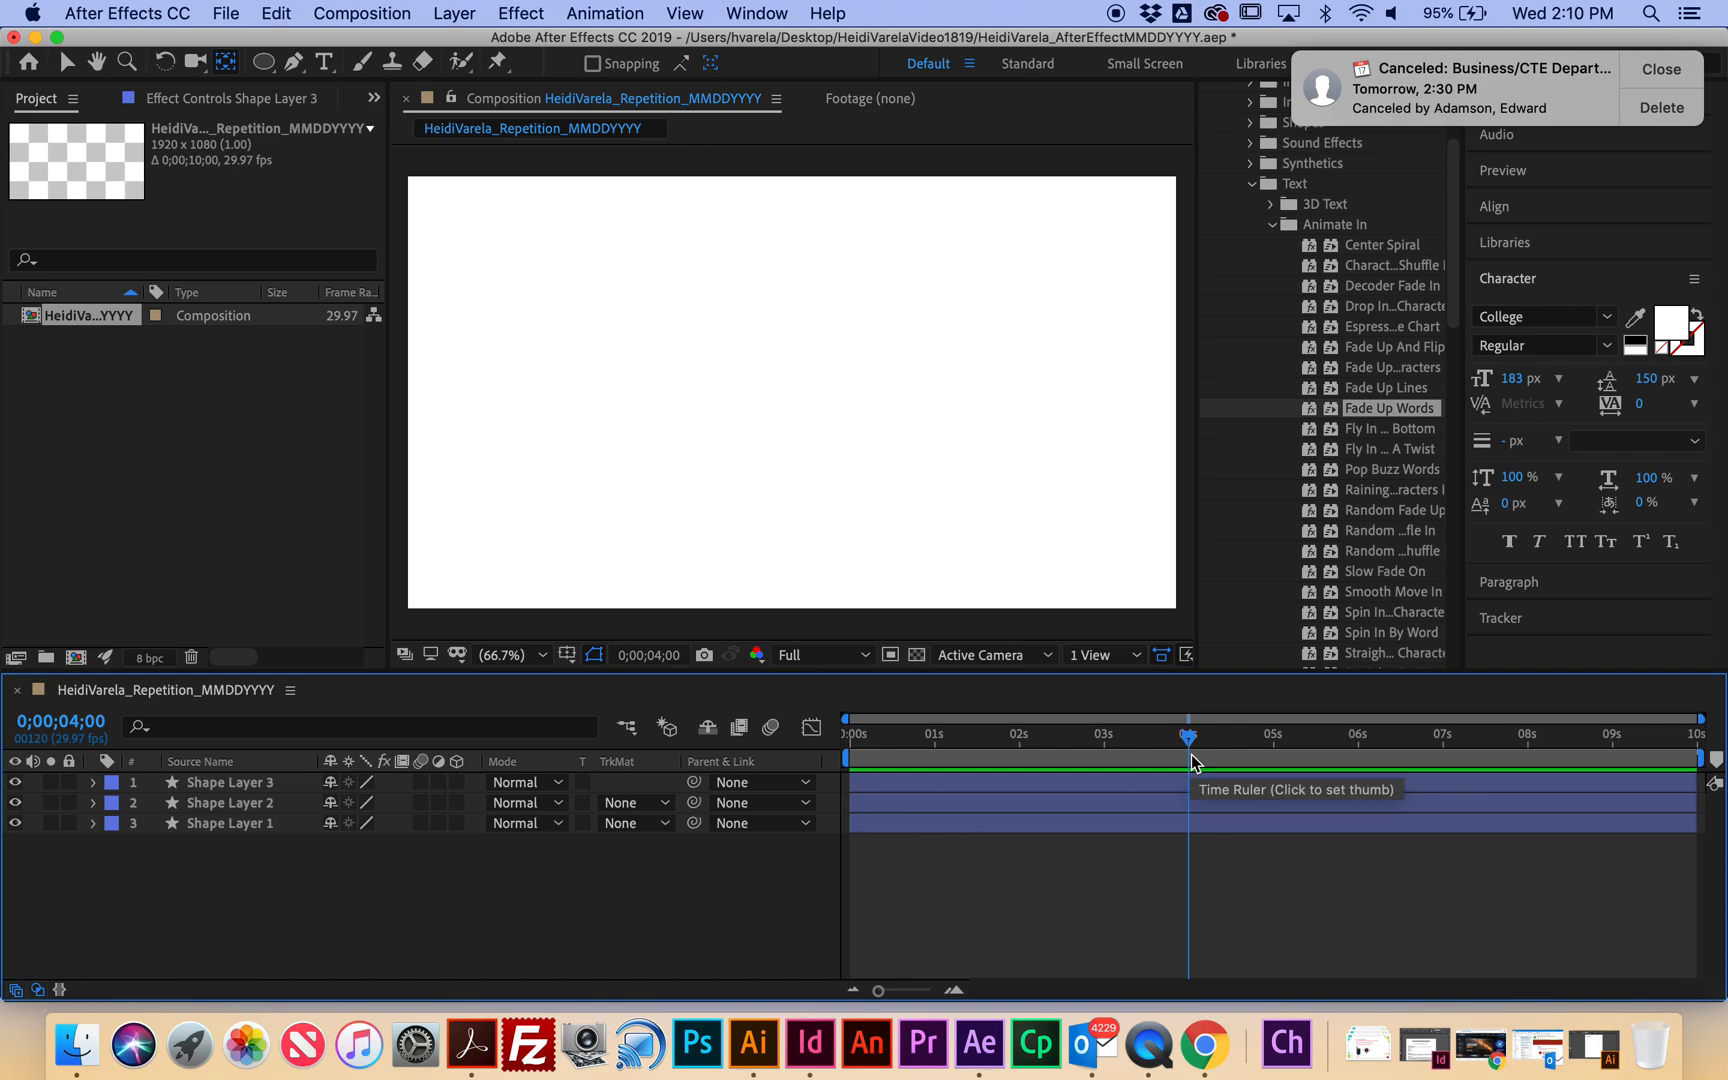
pyautogui.click(505, 265)
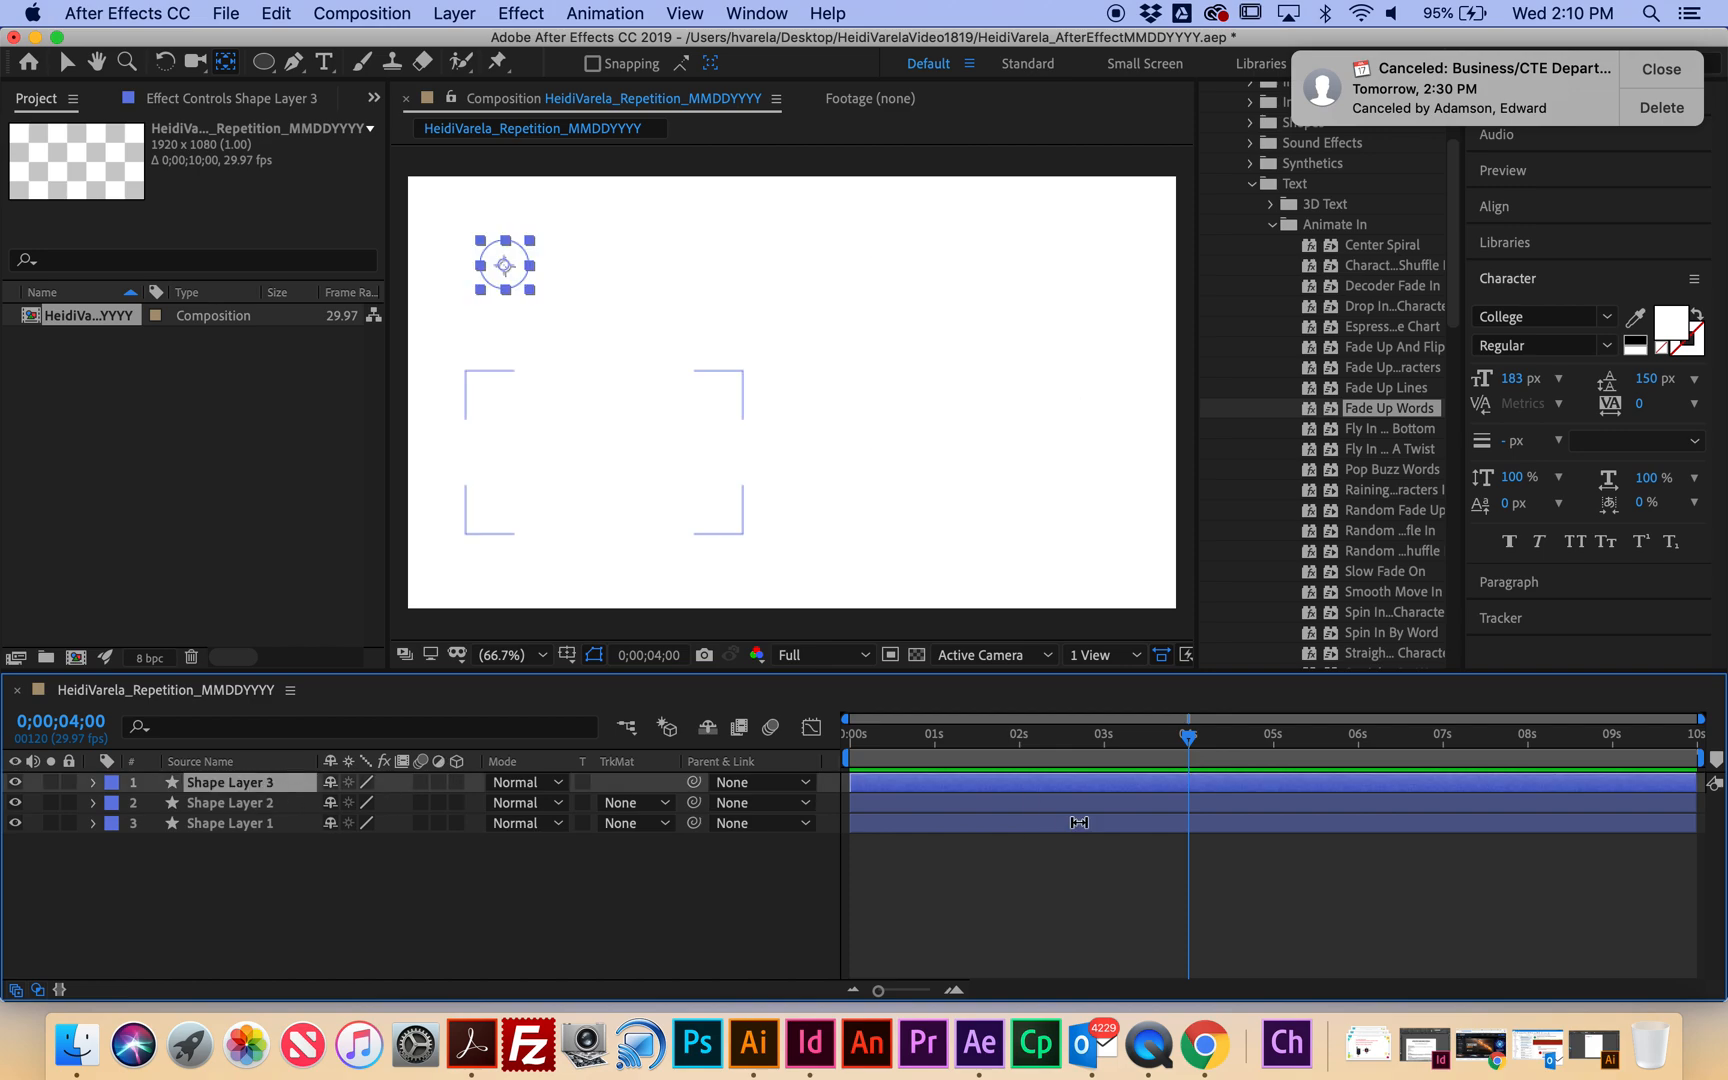
pyautogui.hotkey('alt', ']')
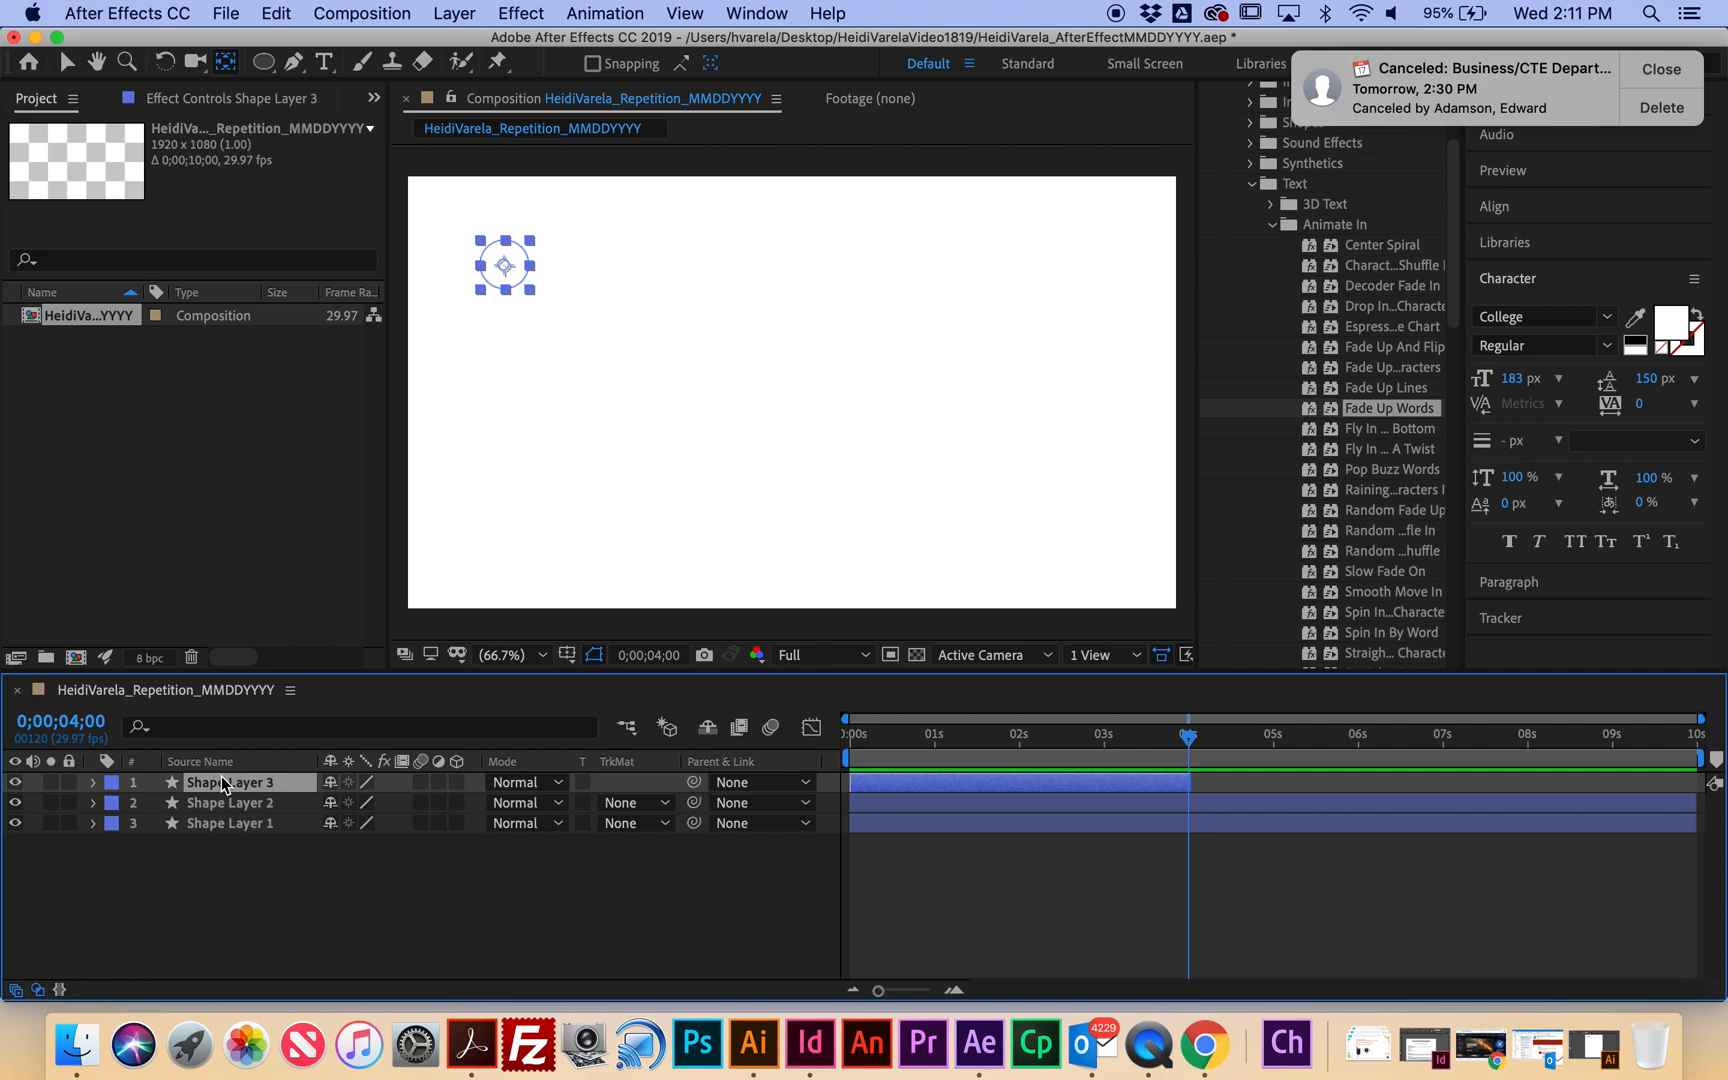
pyautogui.press('super+d')
pyautogui.press('super+d')
pyautogui.press('super+d')
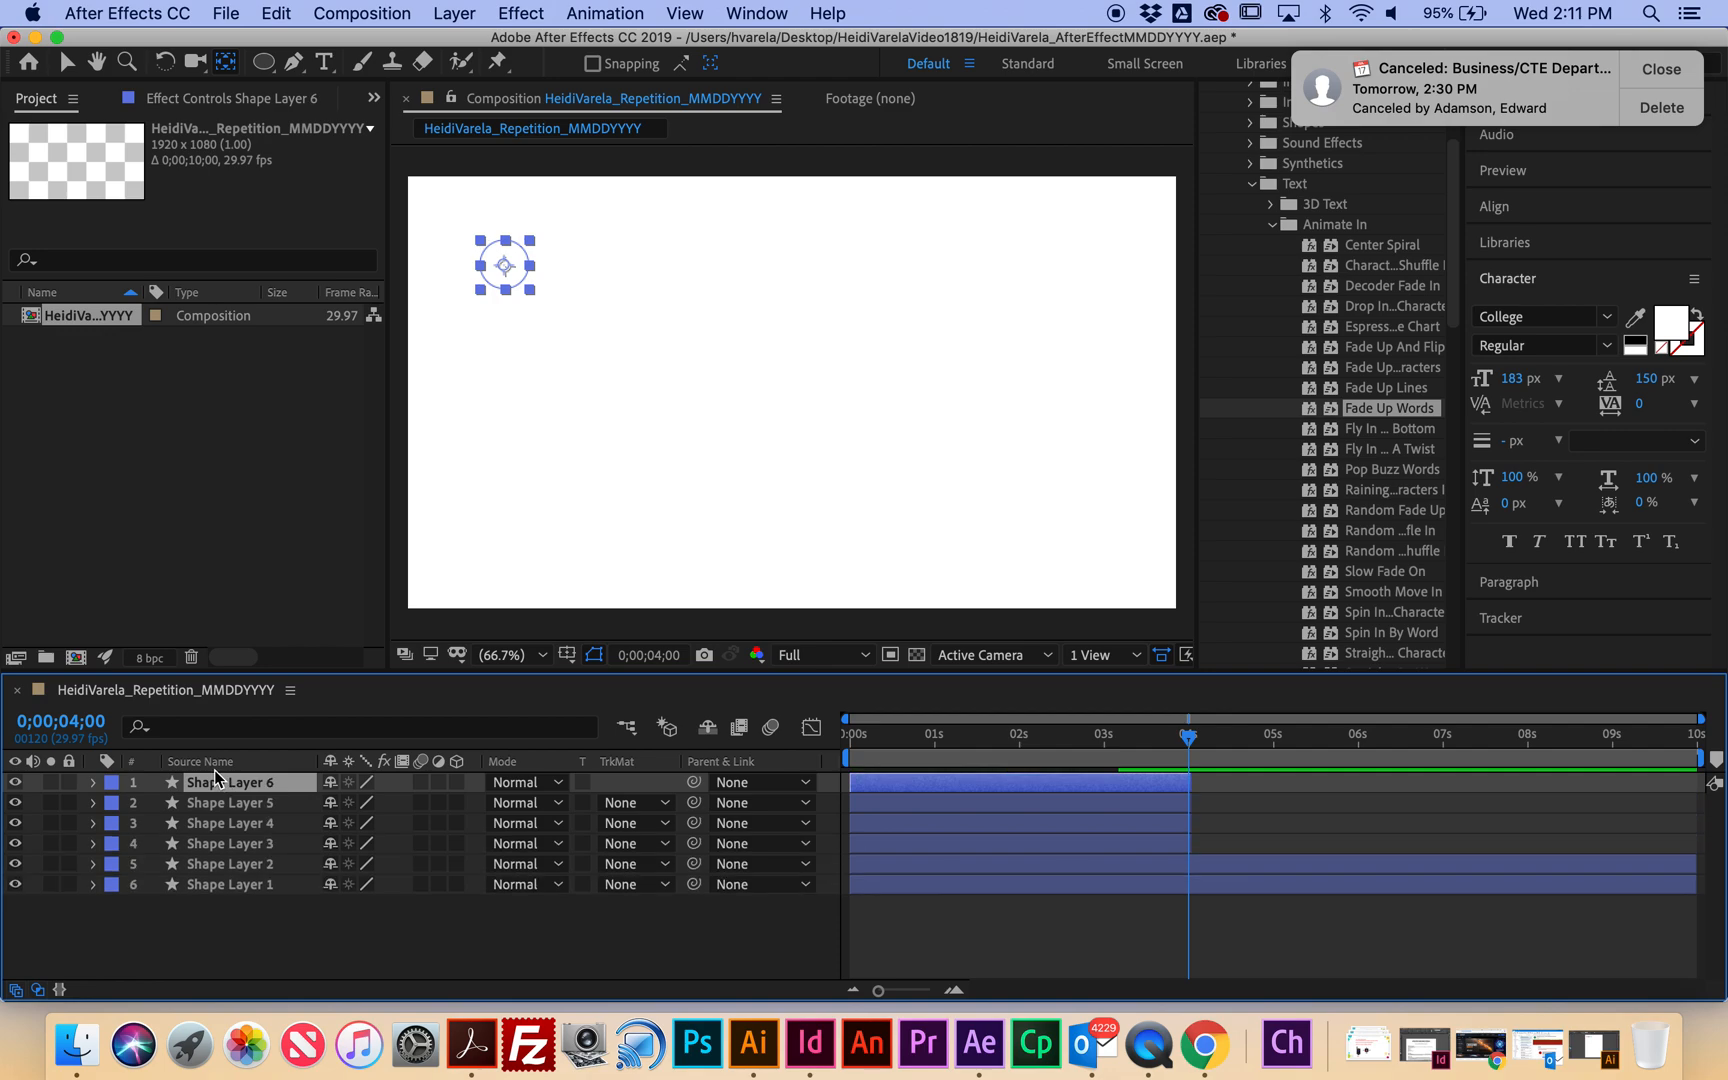
# Move the circles to the right side, lower middle and lower left of the frame.
pyautogui.click(292, 845)
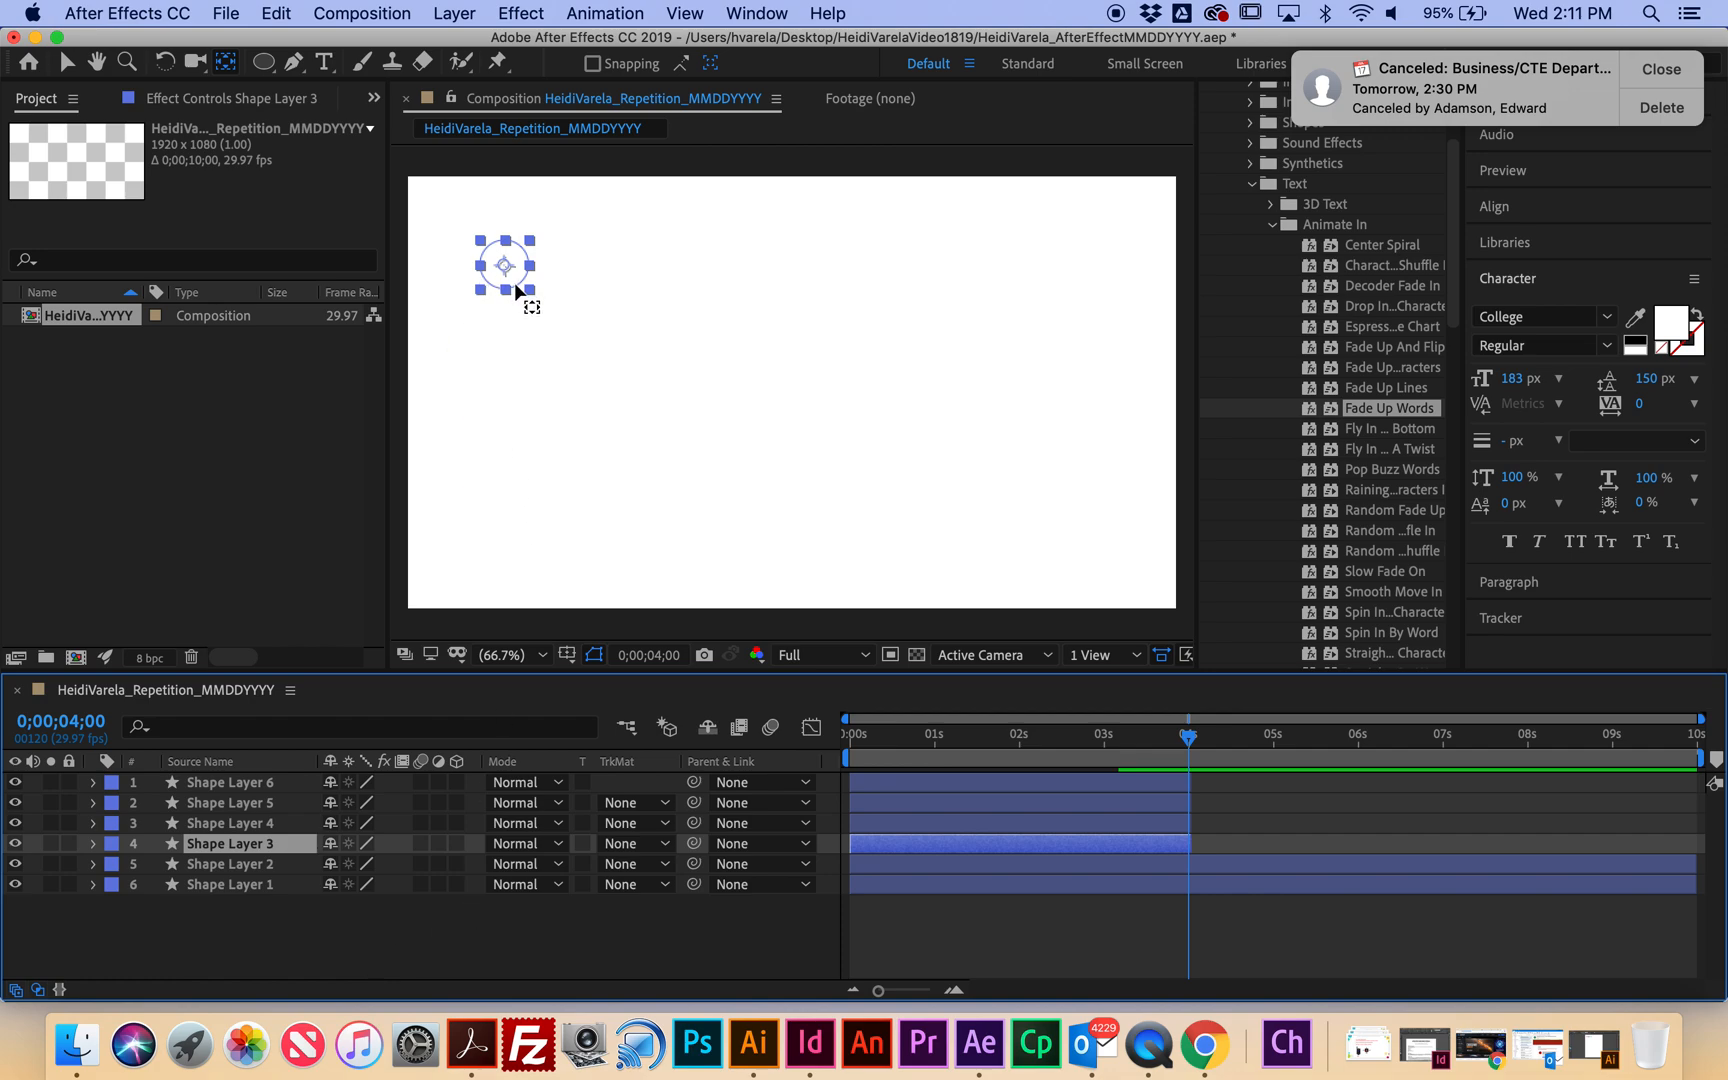
pyautogui.click(66, 62)
pyautogui.moveTo(513, 292); pyautogui.dragTo(1071, 442)
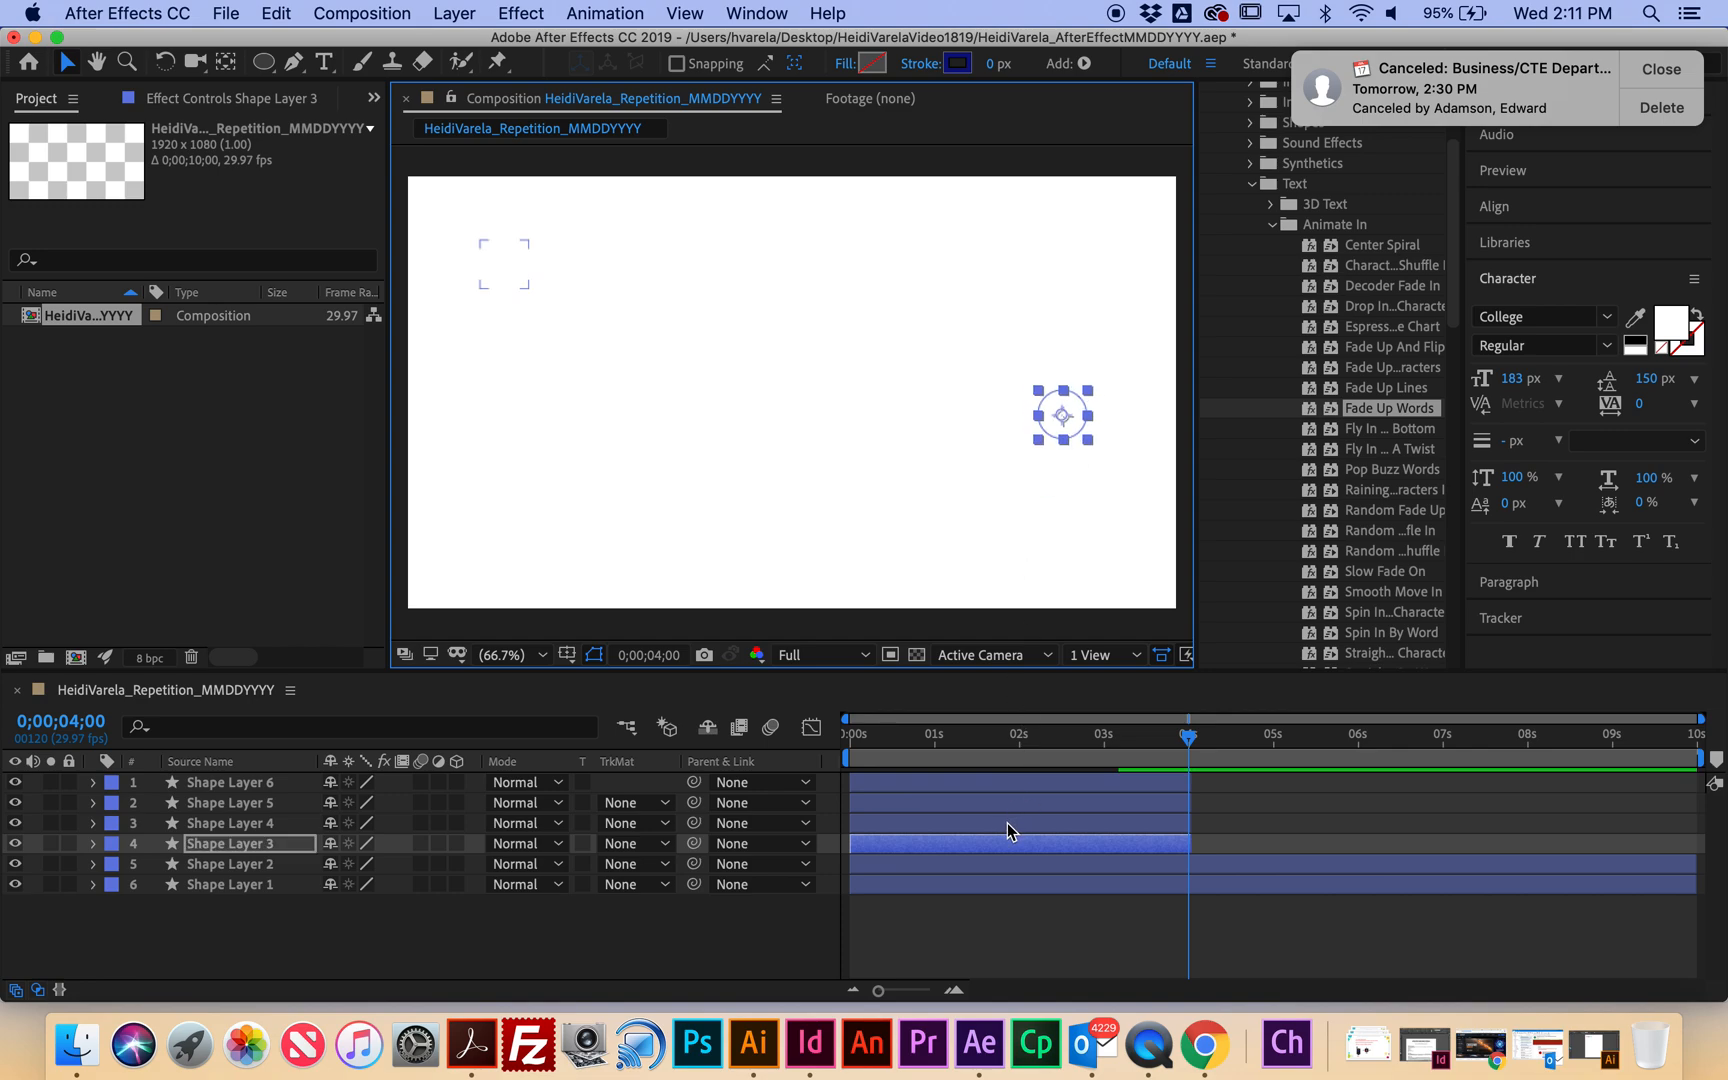
pyautogui.click(1007, 823)
pyautogui.click(1012, 802)
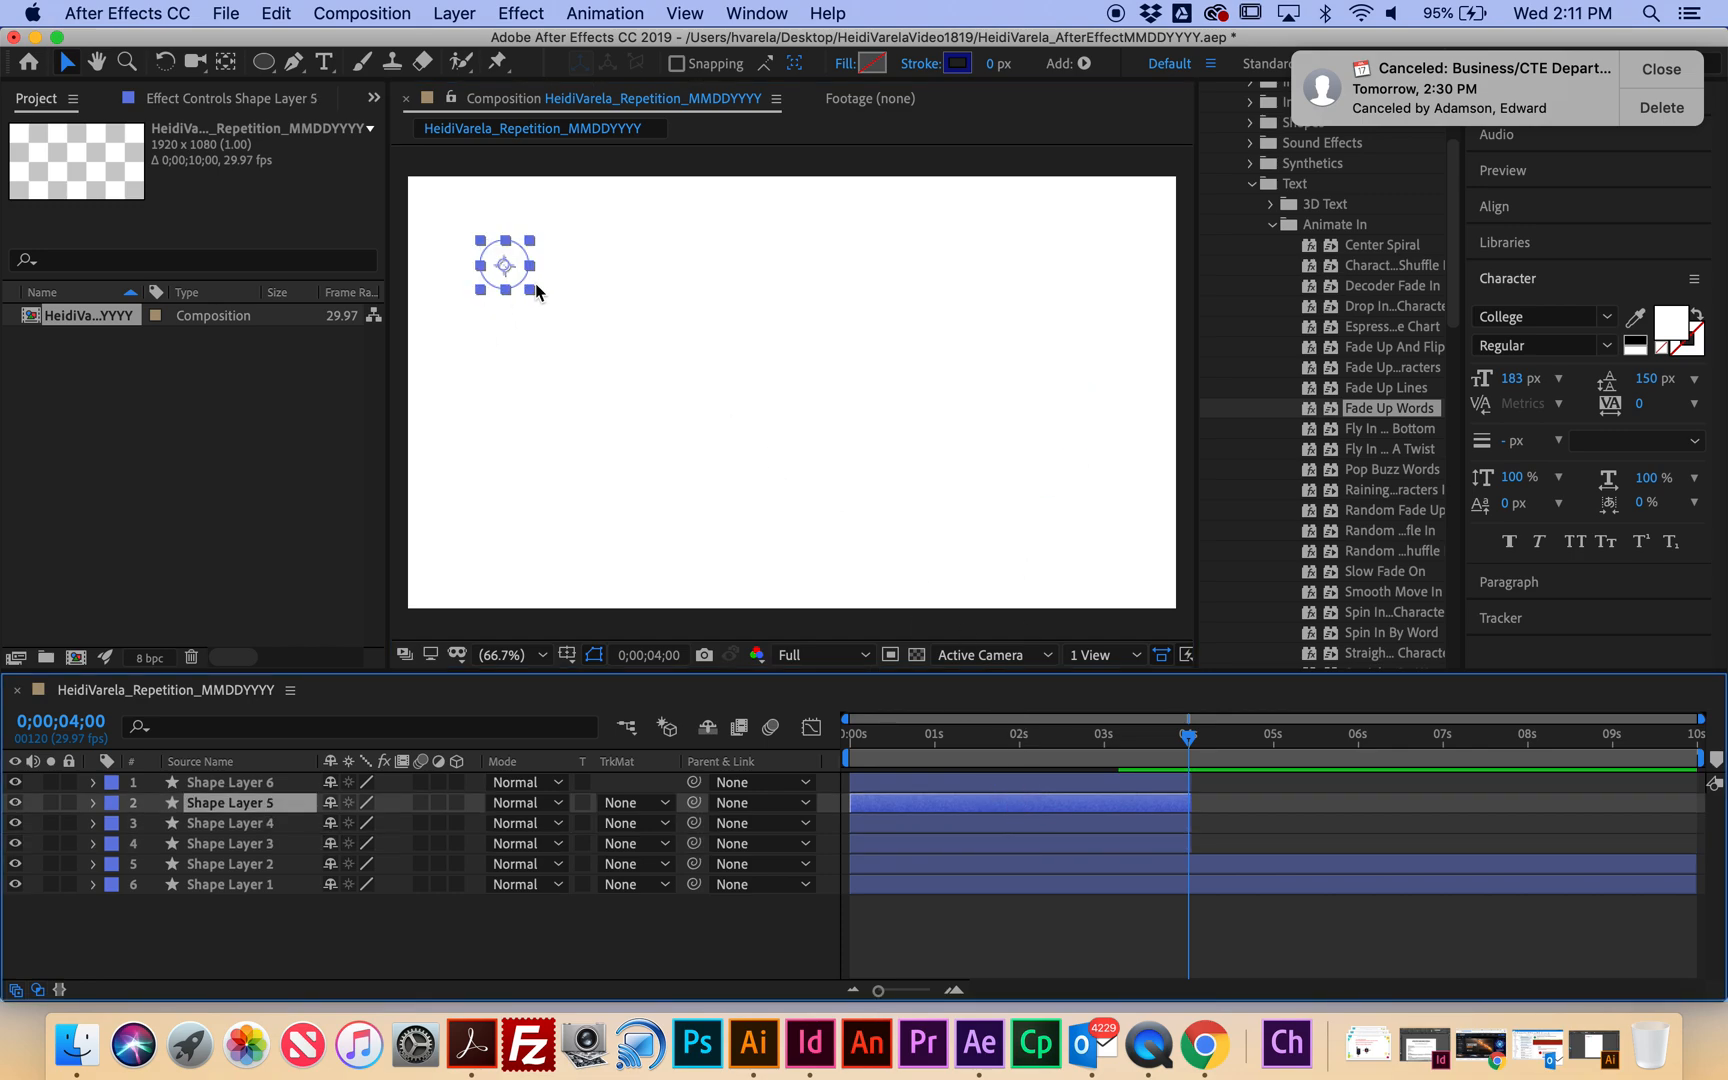
pyautogui.moveTo(520, 286); pyautogui.dragTo(878, 517)
pyautogui.click(958, 784)
pyautogui.moveTo(513, 287); pyautogui.dragTo(528, 540)
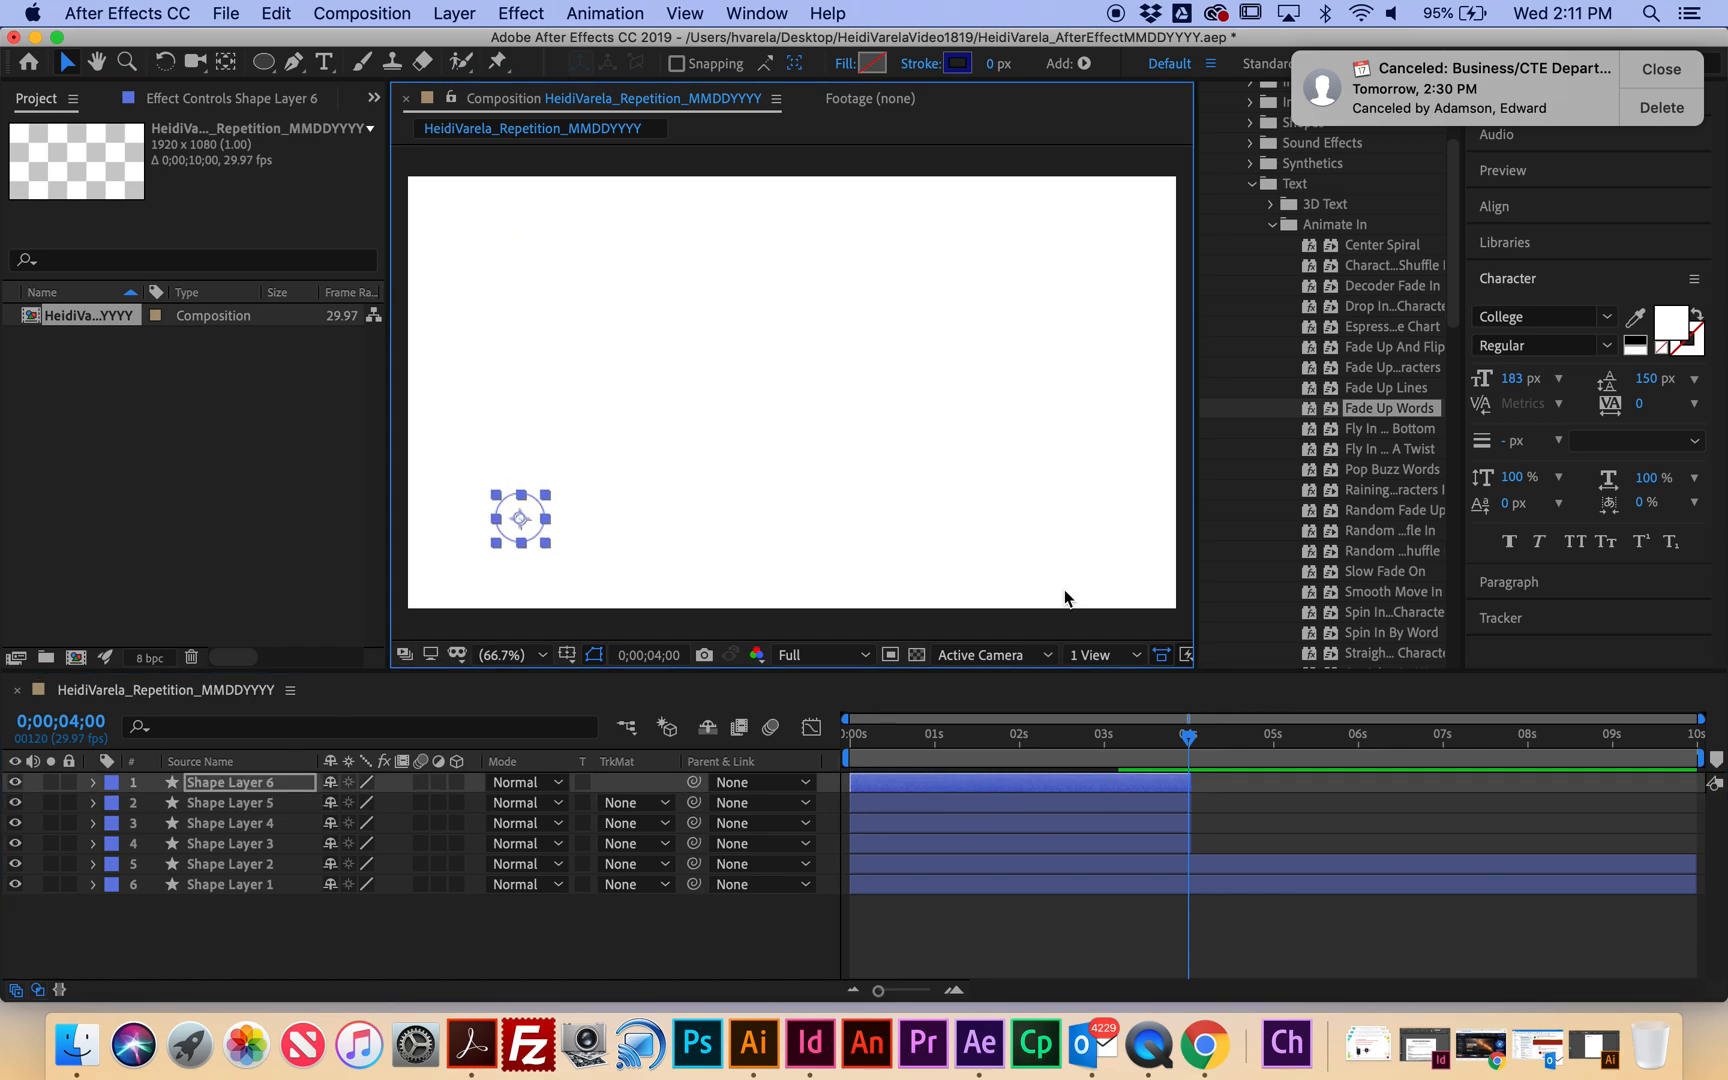
# Slide the layer bars later to stagger the circles' start times, then preview.
pyautogui.moveTo(908, 850); pyautogui.dragTo(1099, 828)
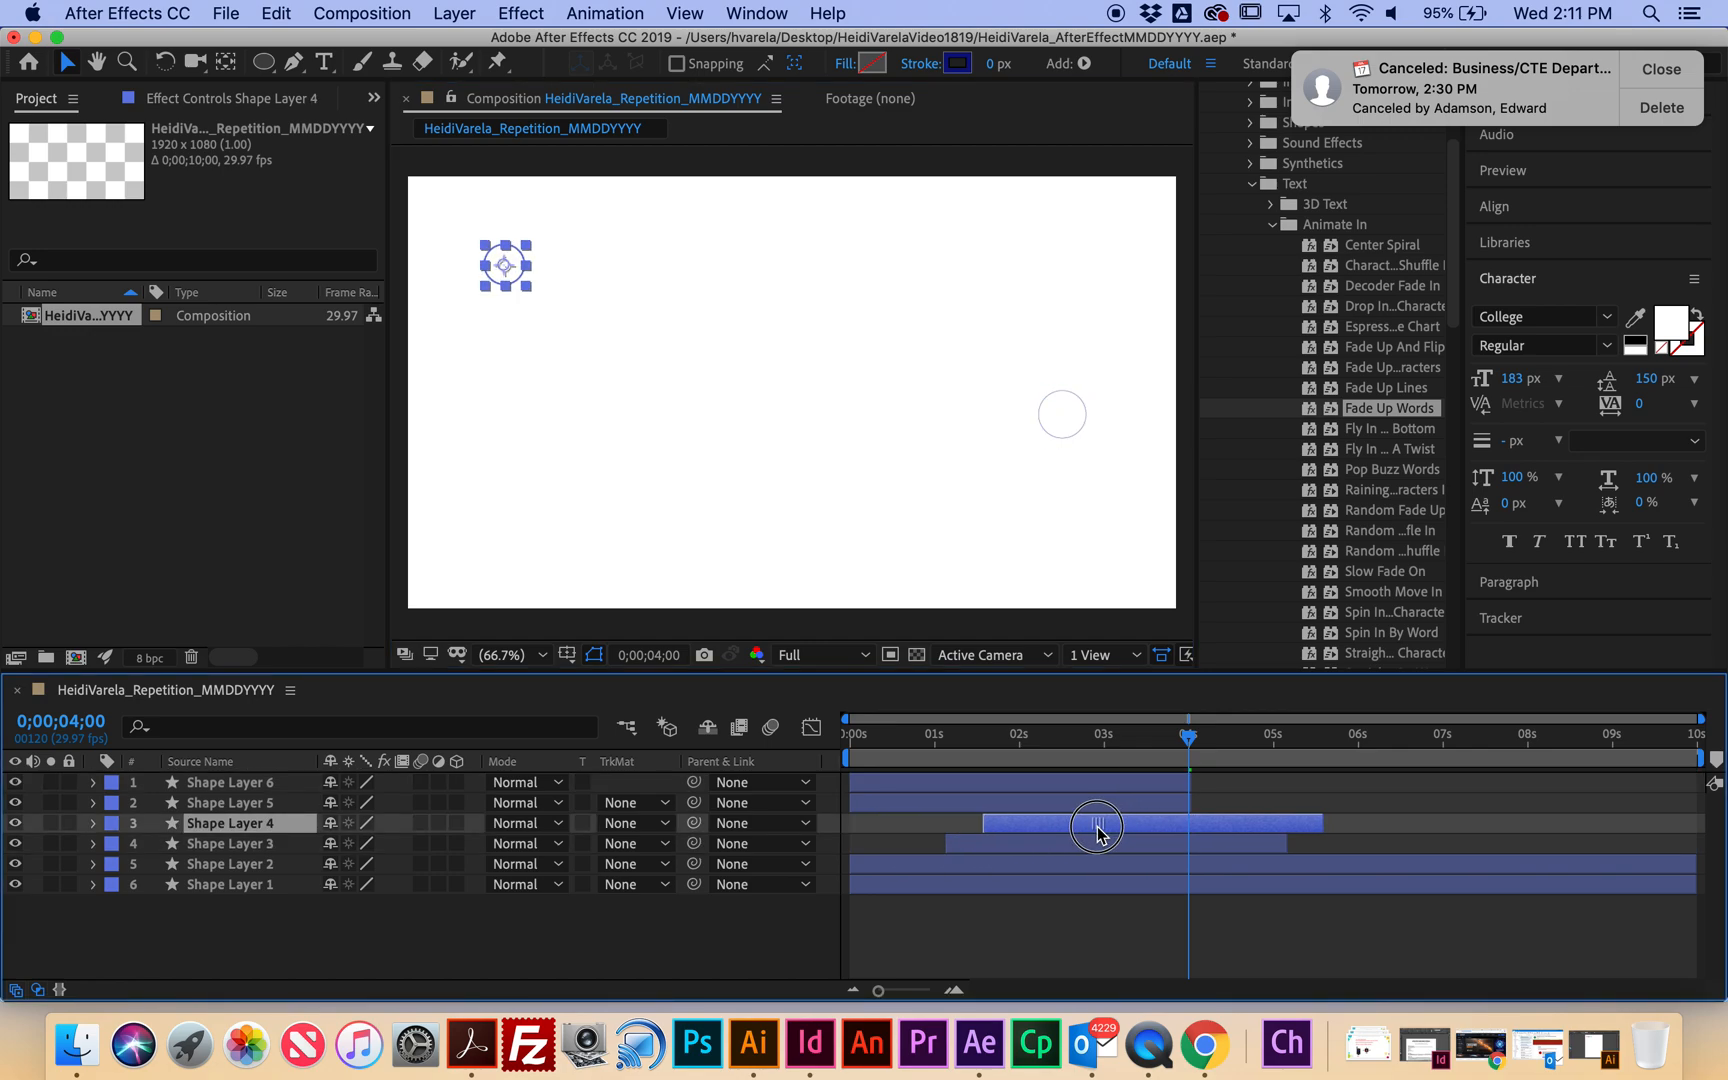
pyautogui.moveTo(940, 805); pyautogui.dragTo(1121, 789)
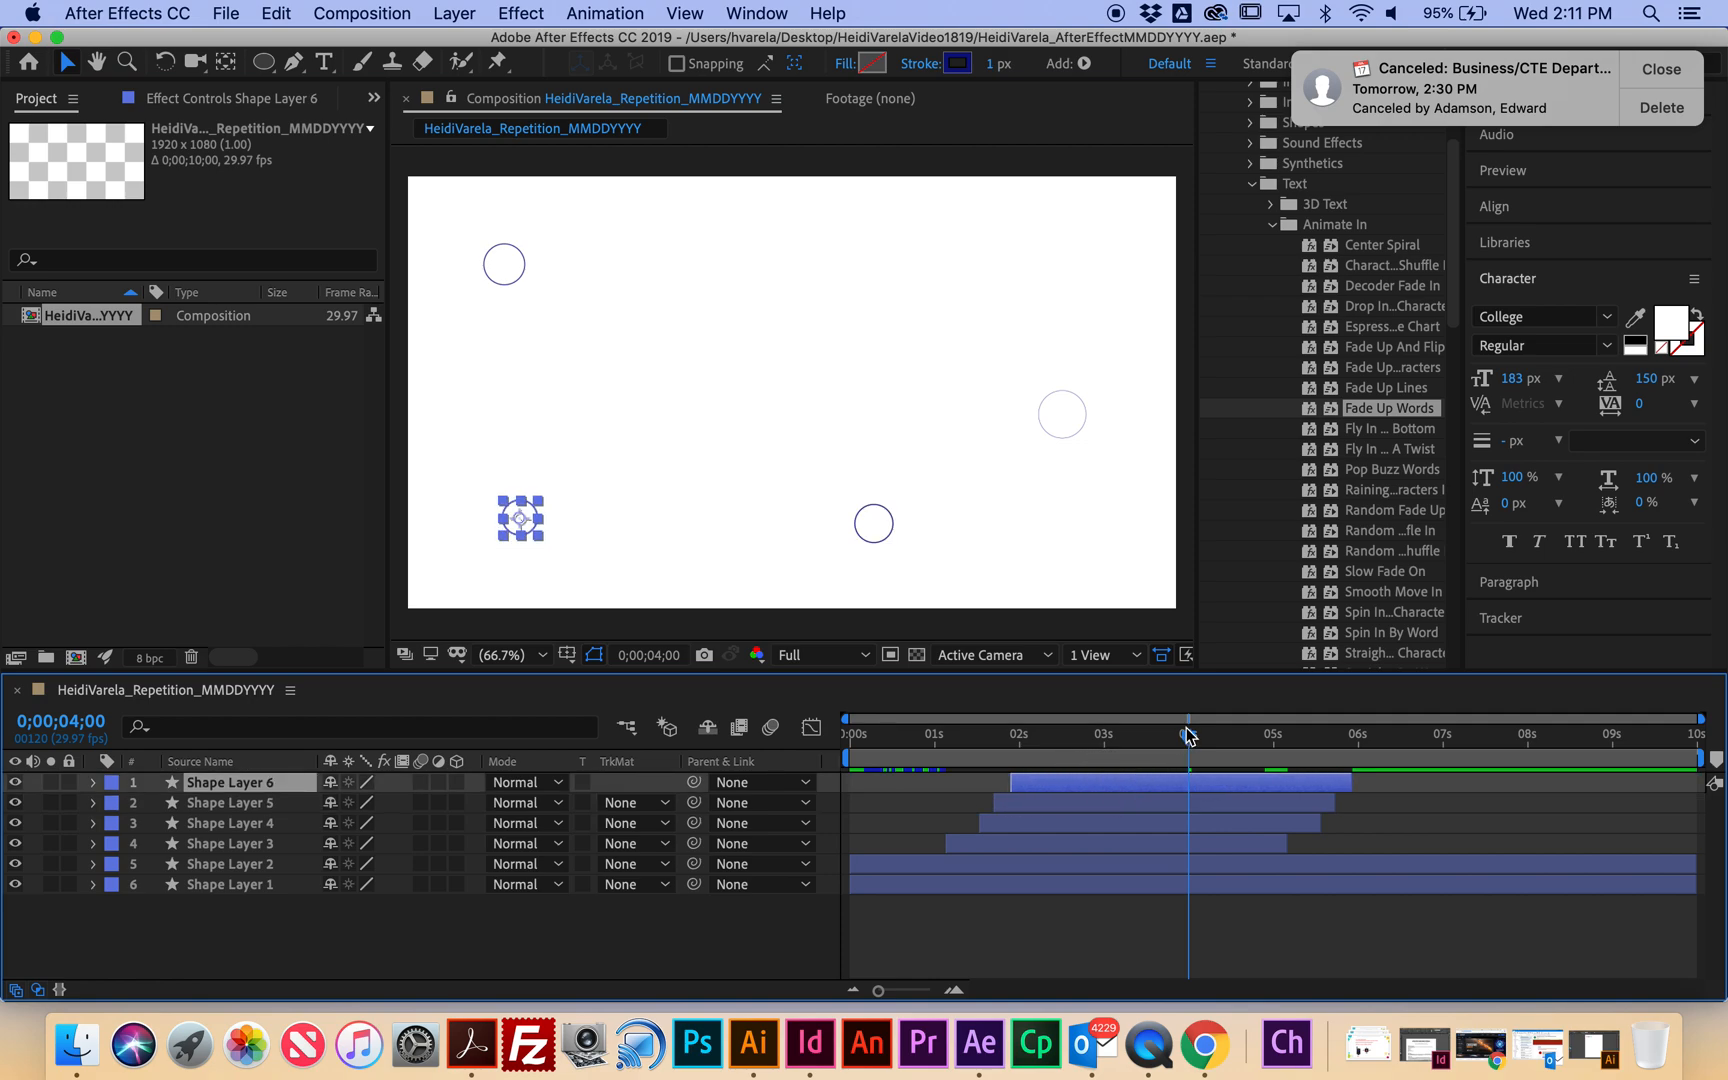
pyautogui.press('Home')
pyautogui.press('space')
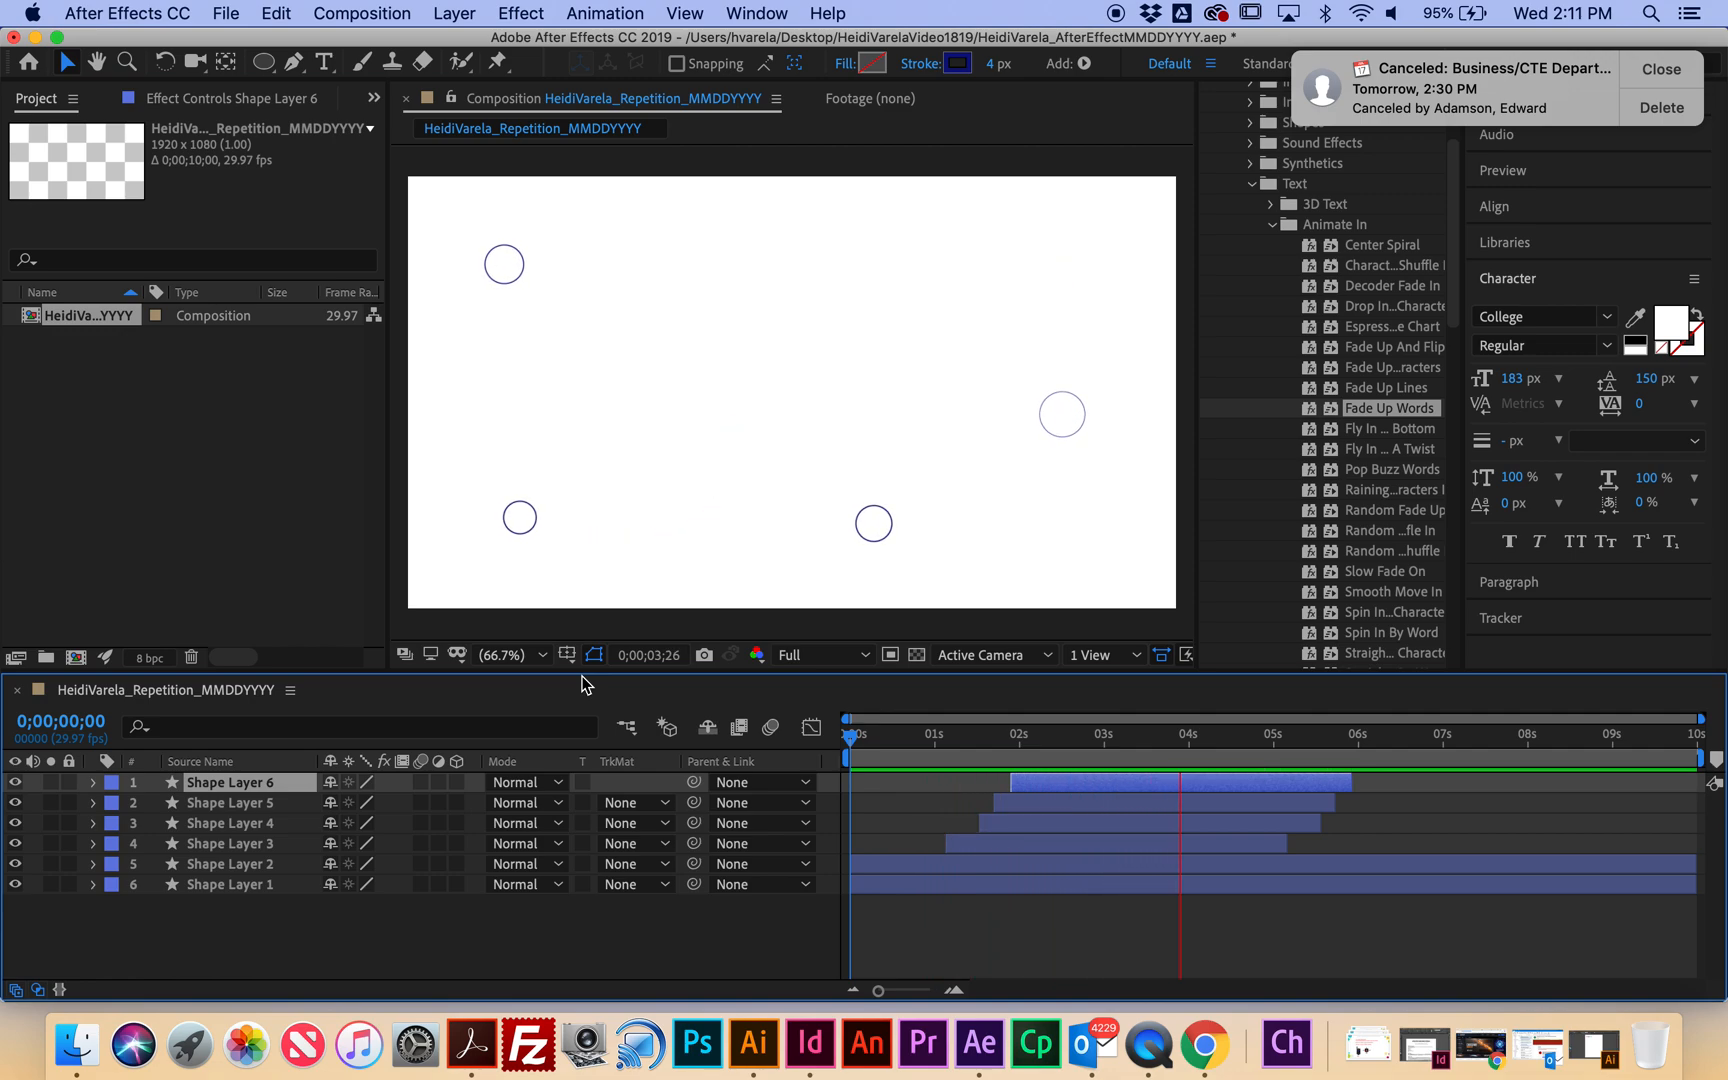
pyautogui.press('space')
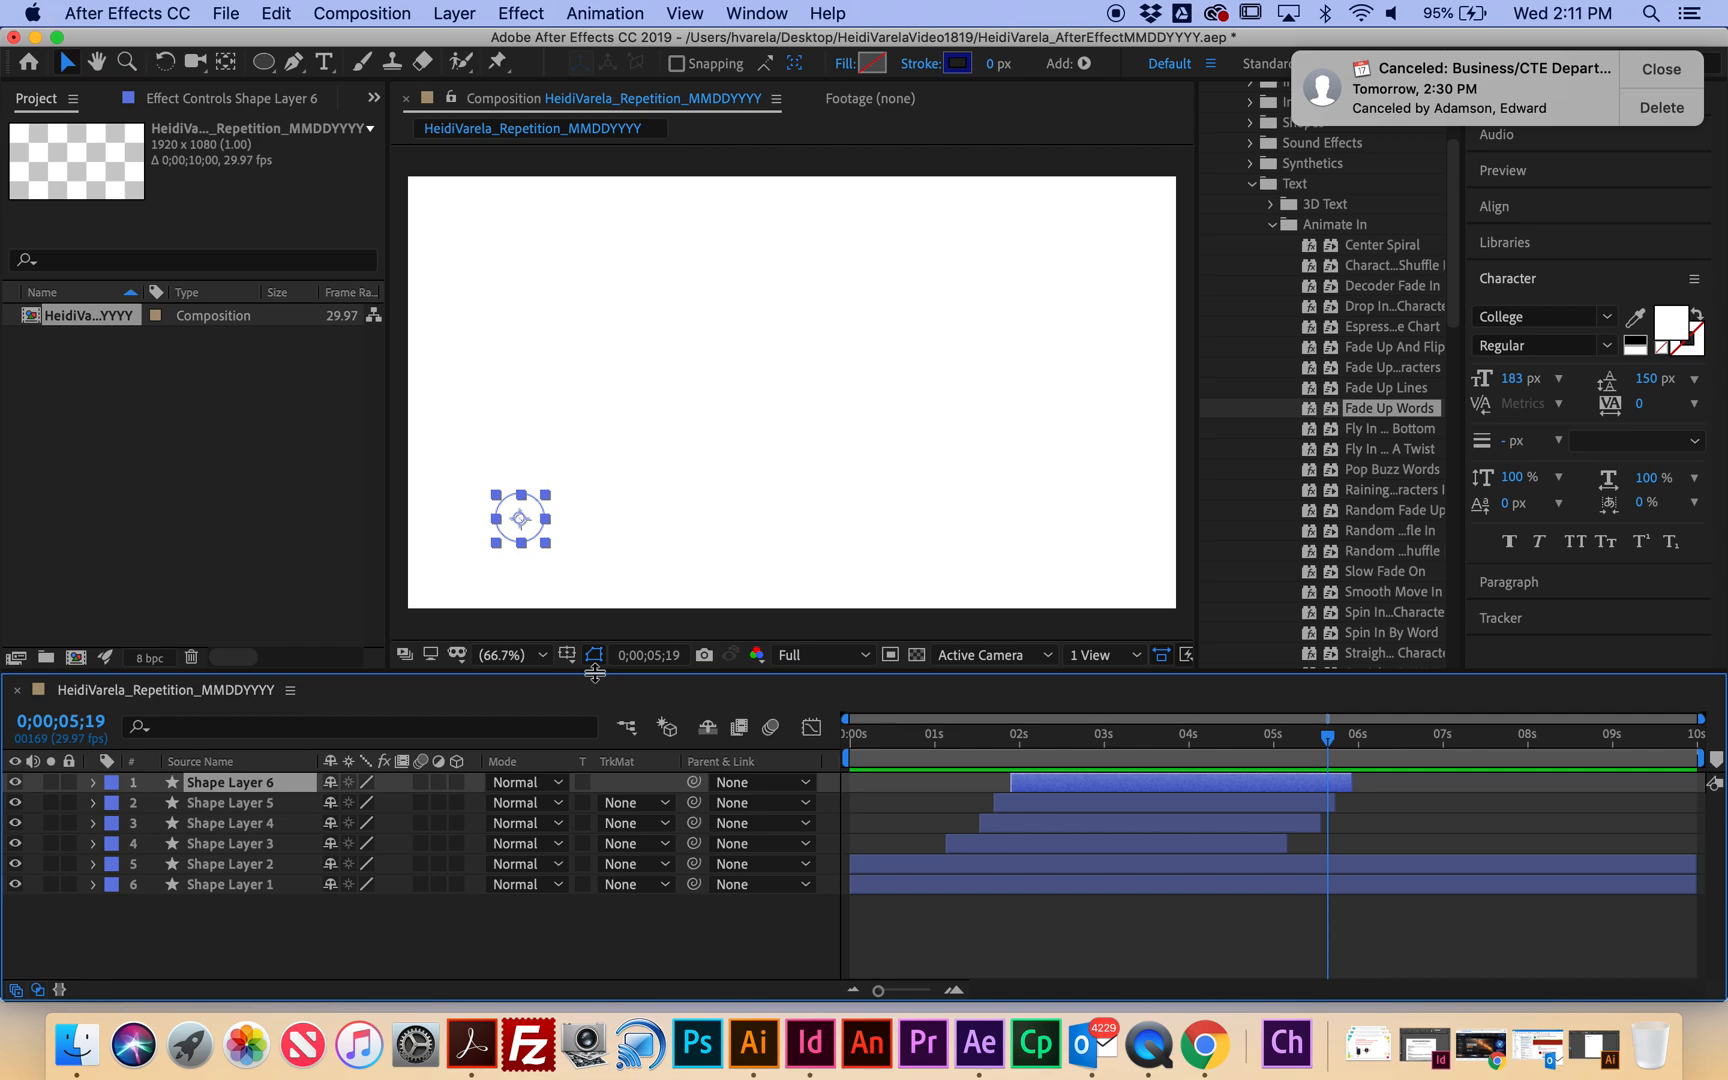
# Add a new empty shape layer to the composition.
pyautogui.click(462, 14)
pyautogui.moveTo(465, 43)
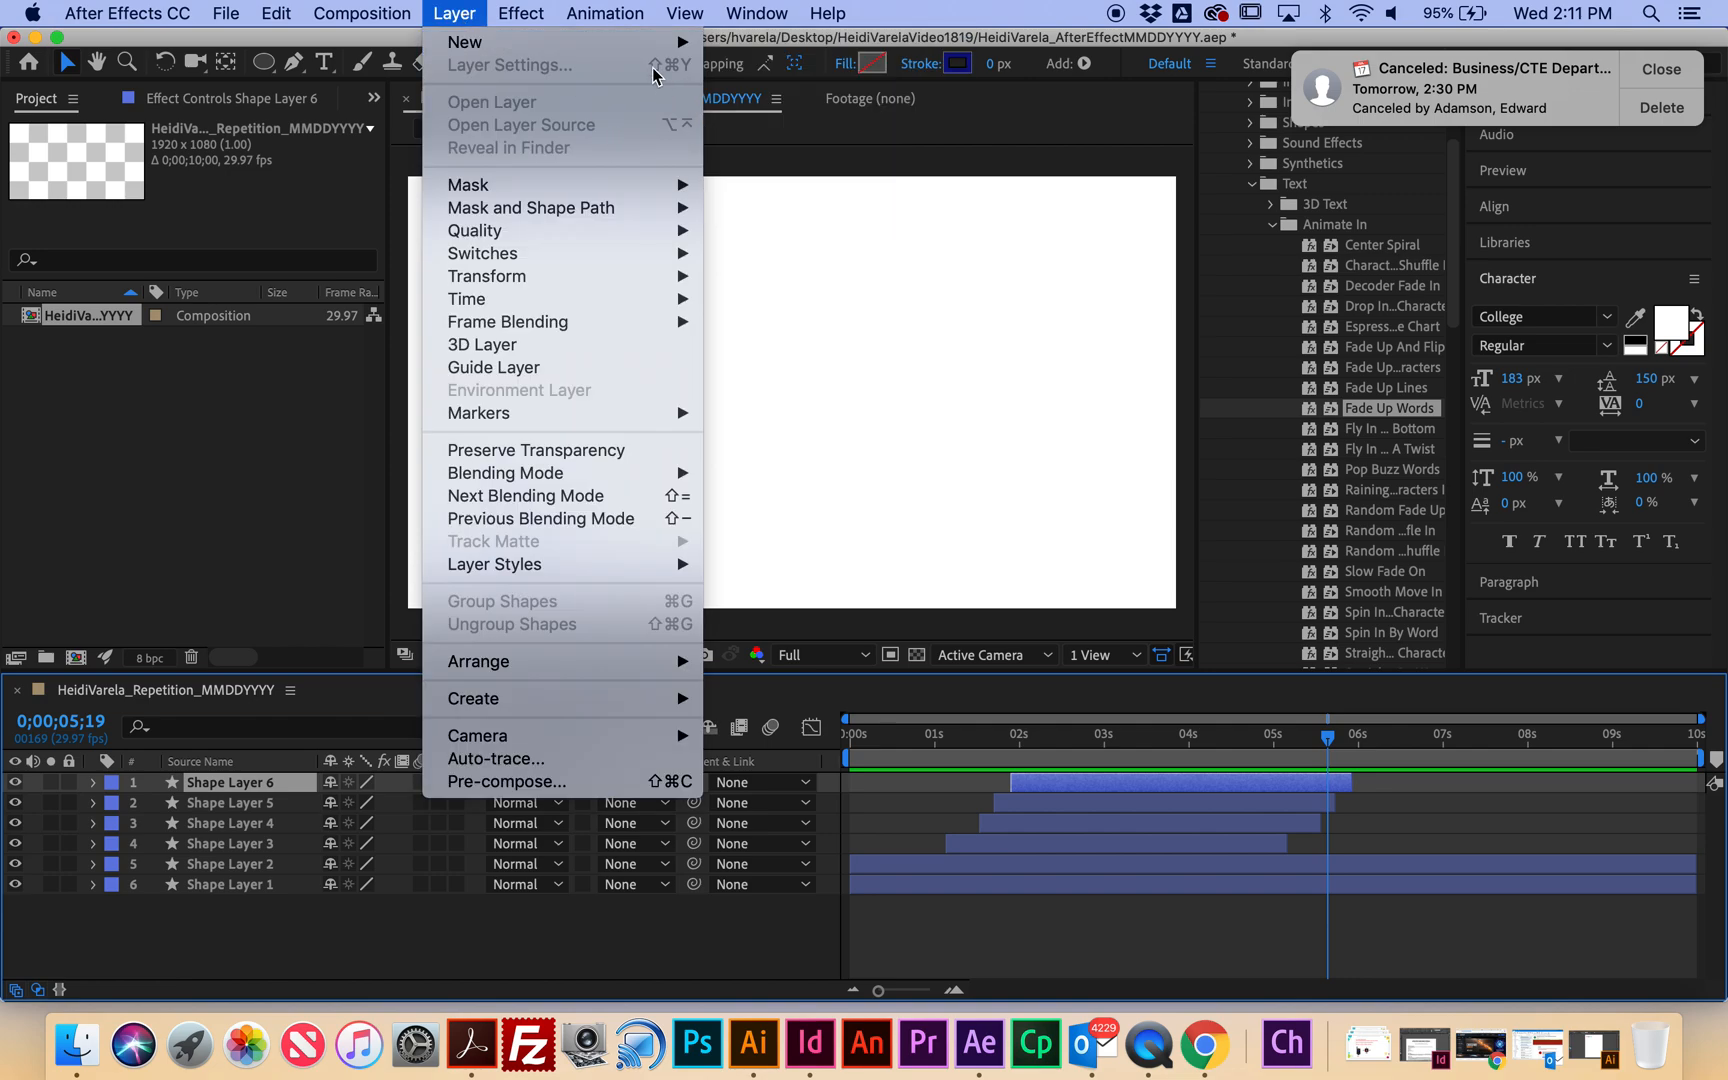
pyautogui.click(788, 162)
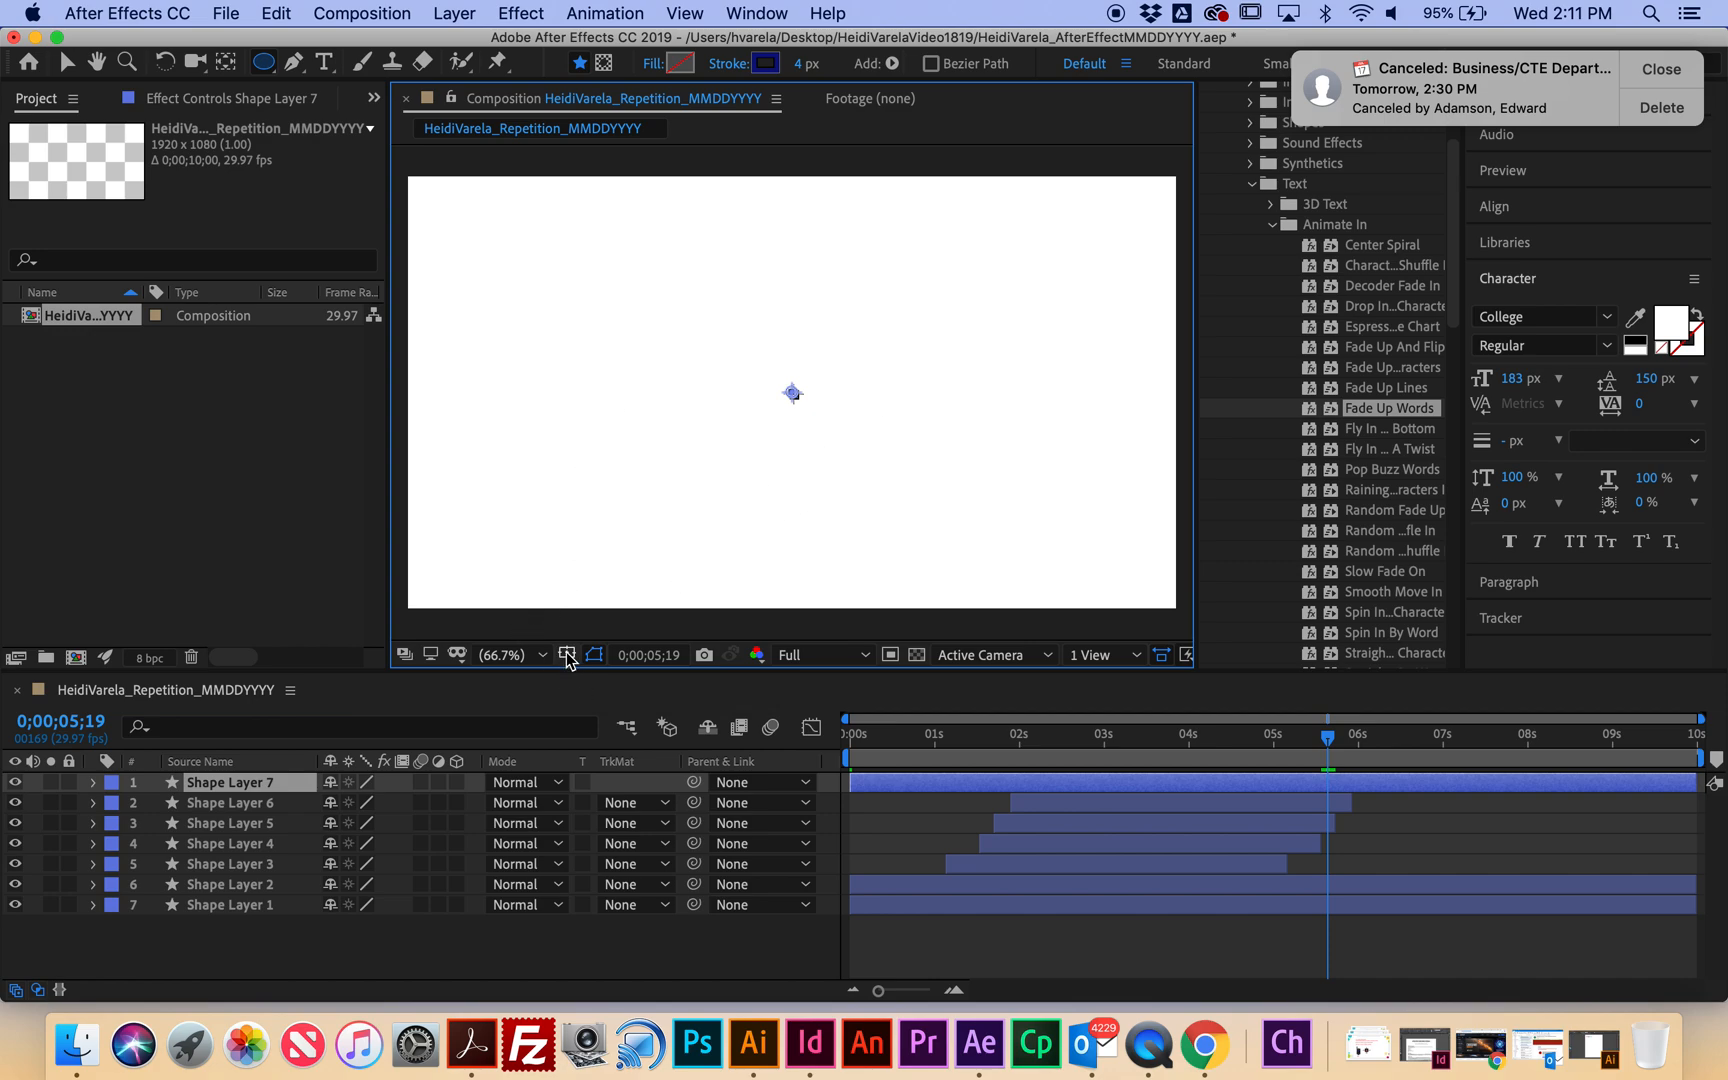
# Turn on the Title/Action Safe guides and zoom the composition view to 200%.
pyautogui.click(566, 654)
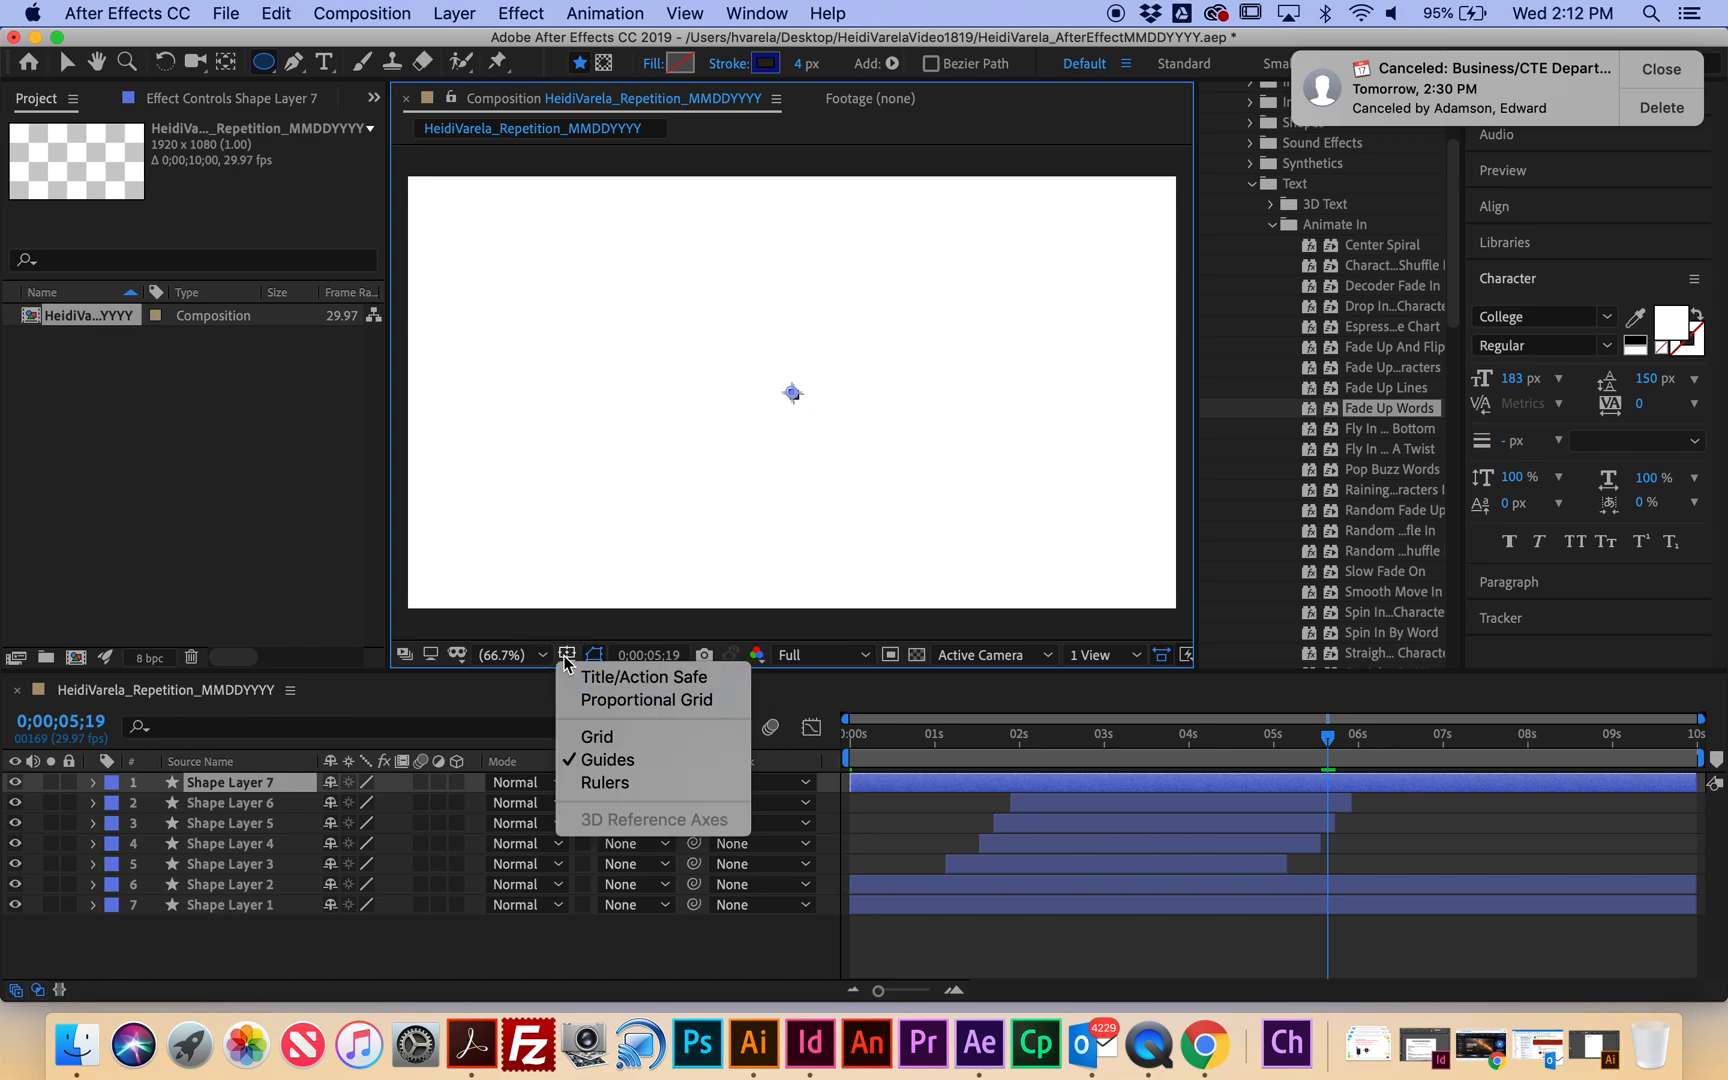
pyautogui.click(668, 679)
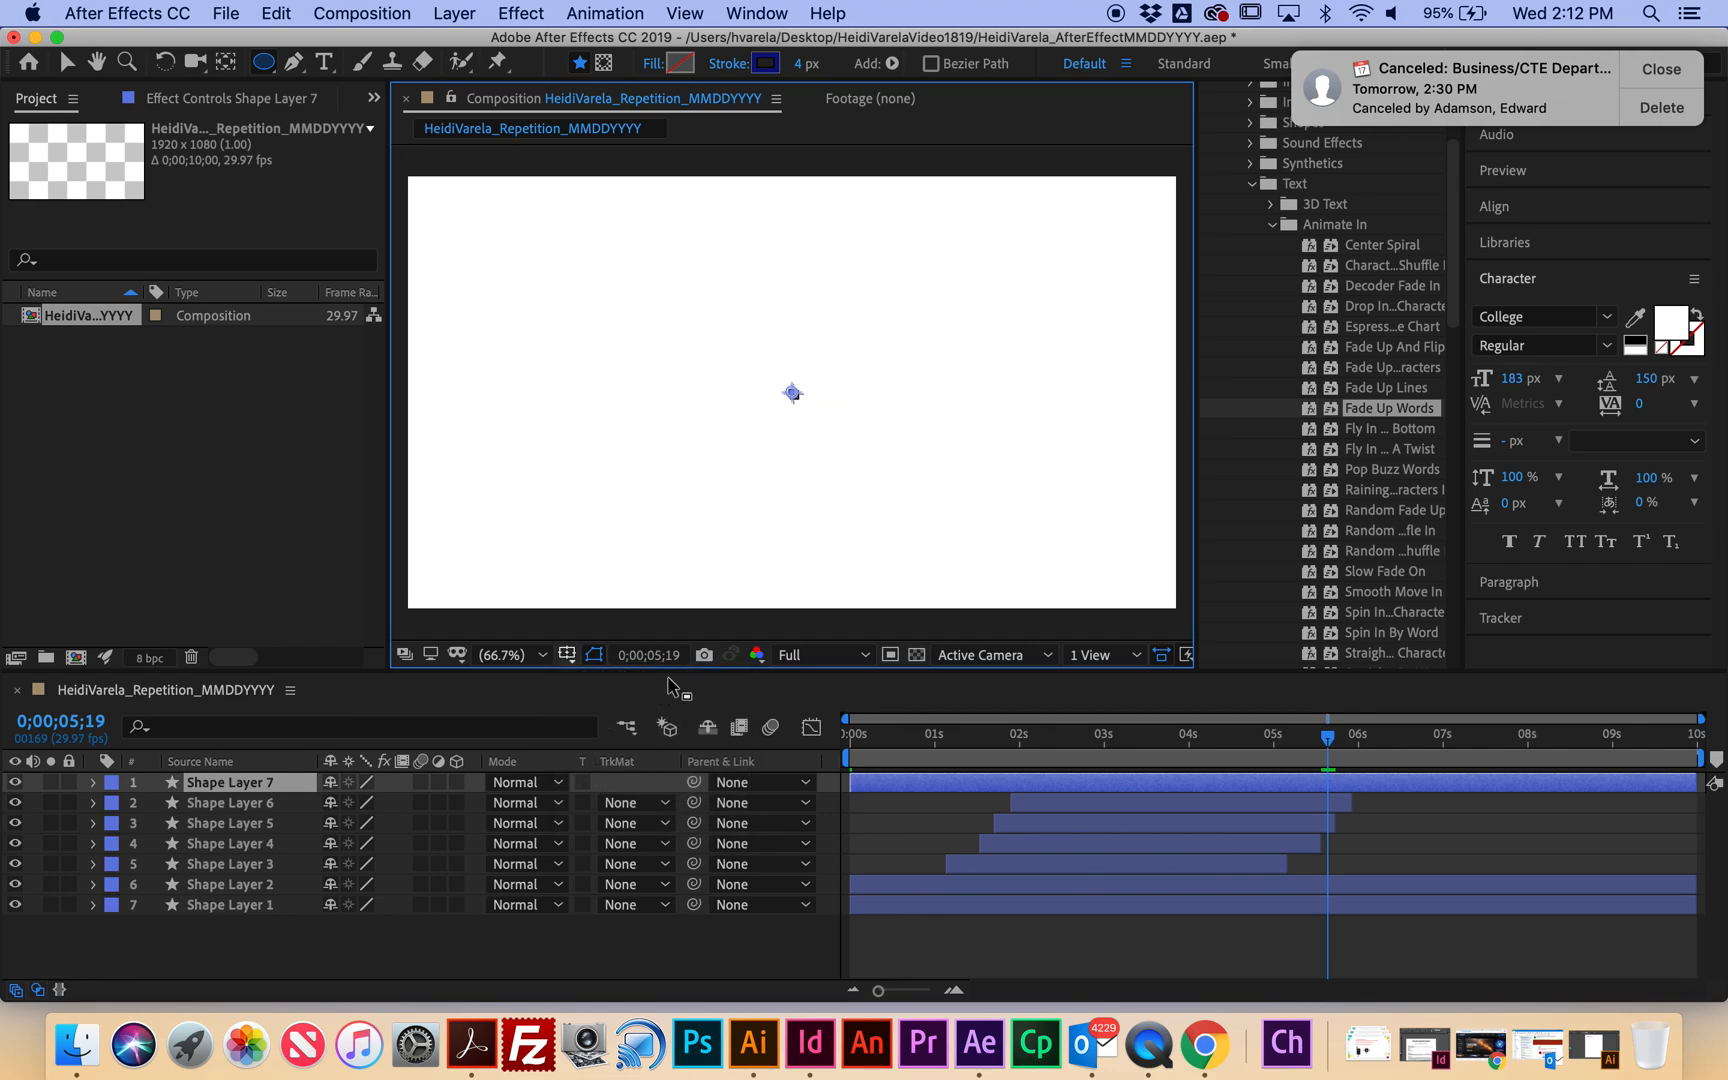
pyautogui.click(541, 654)
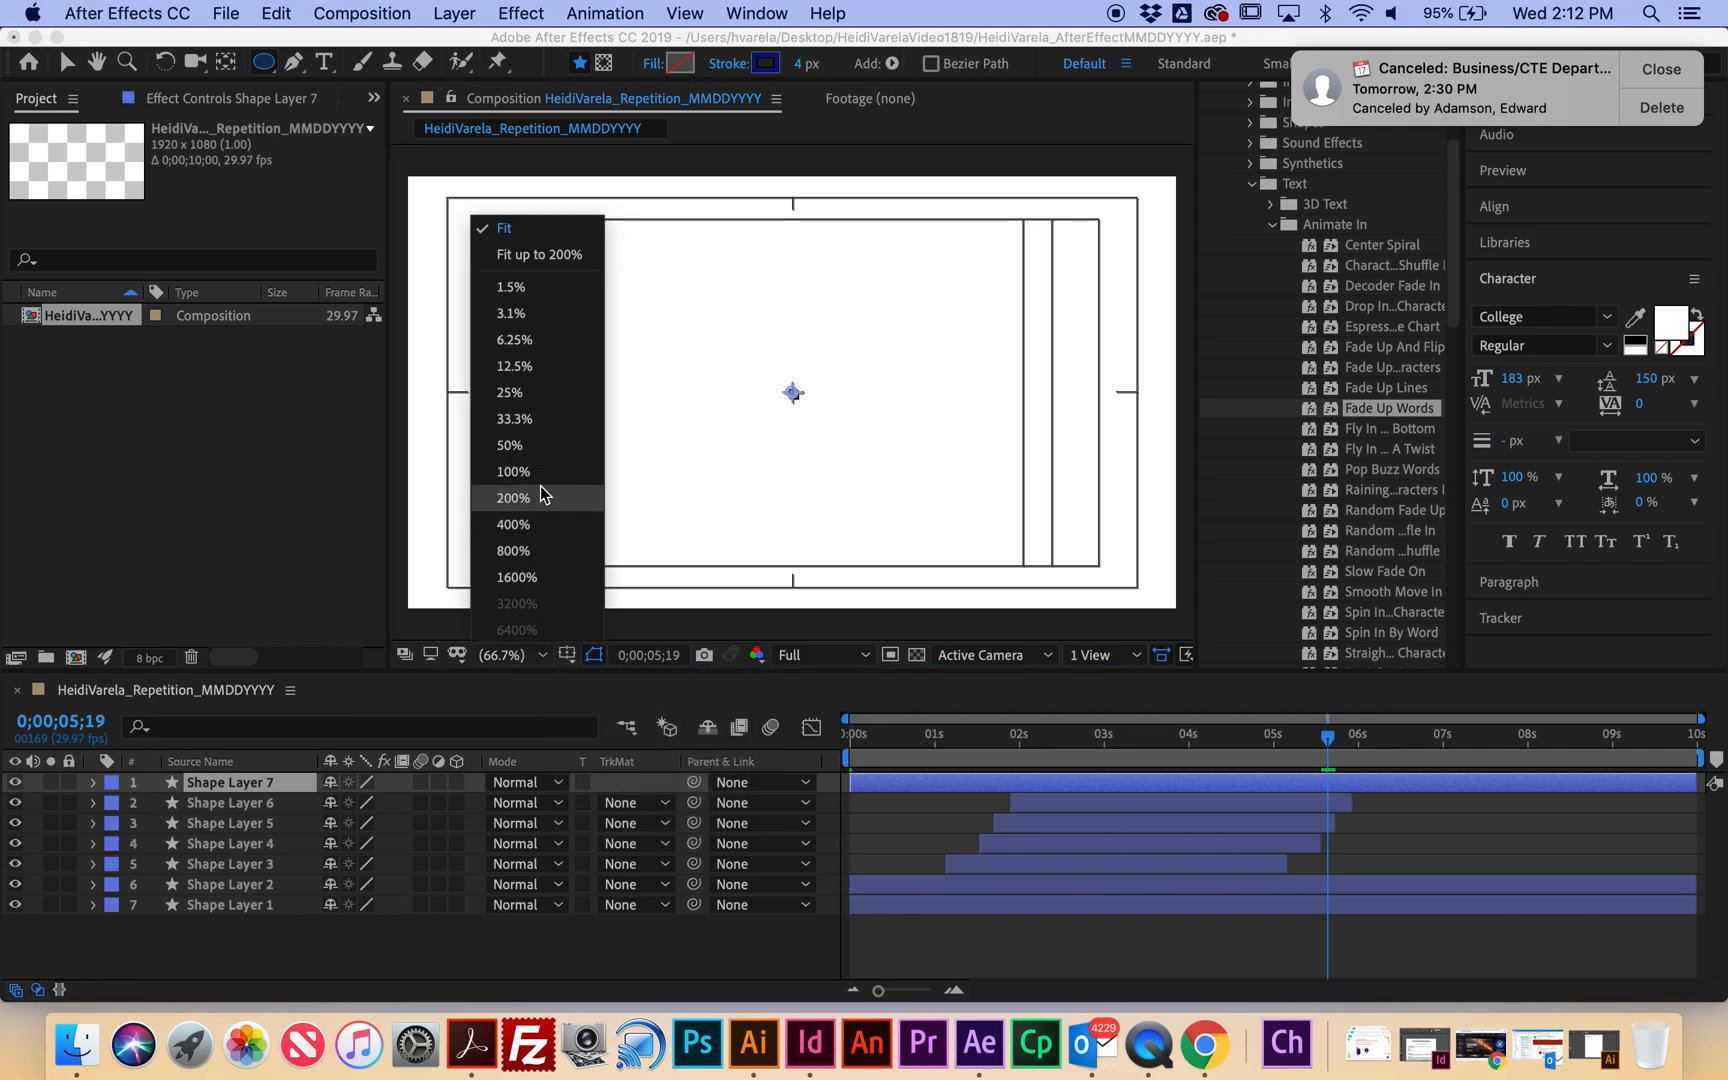
pyautogui.click(513, 498)
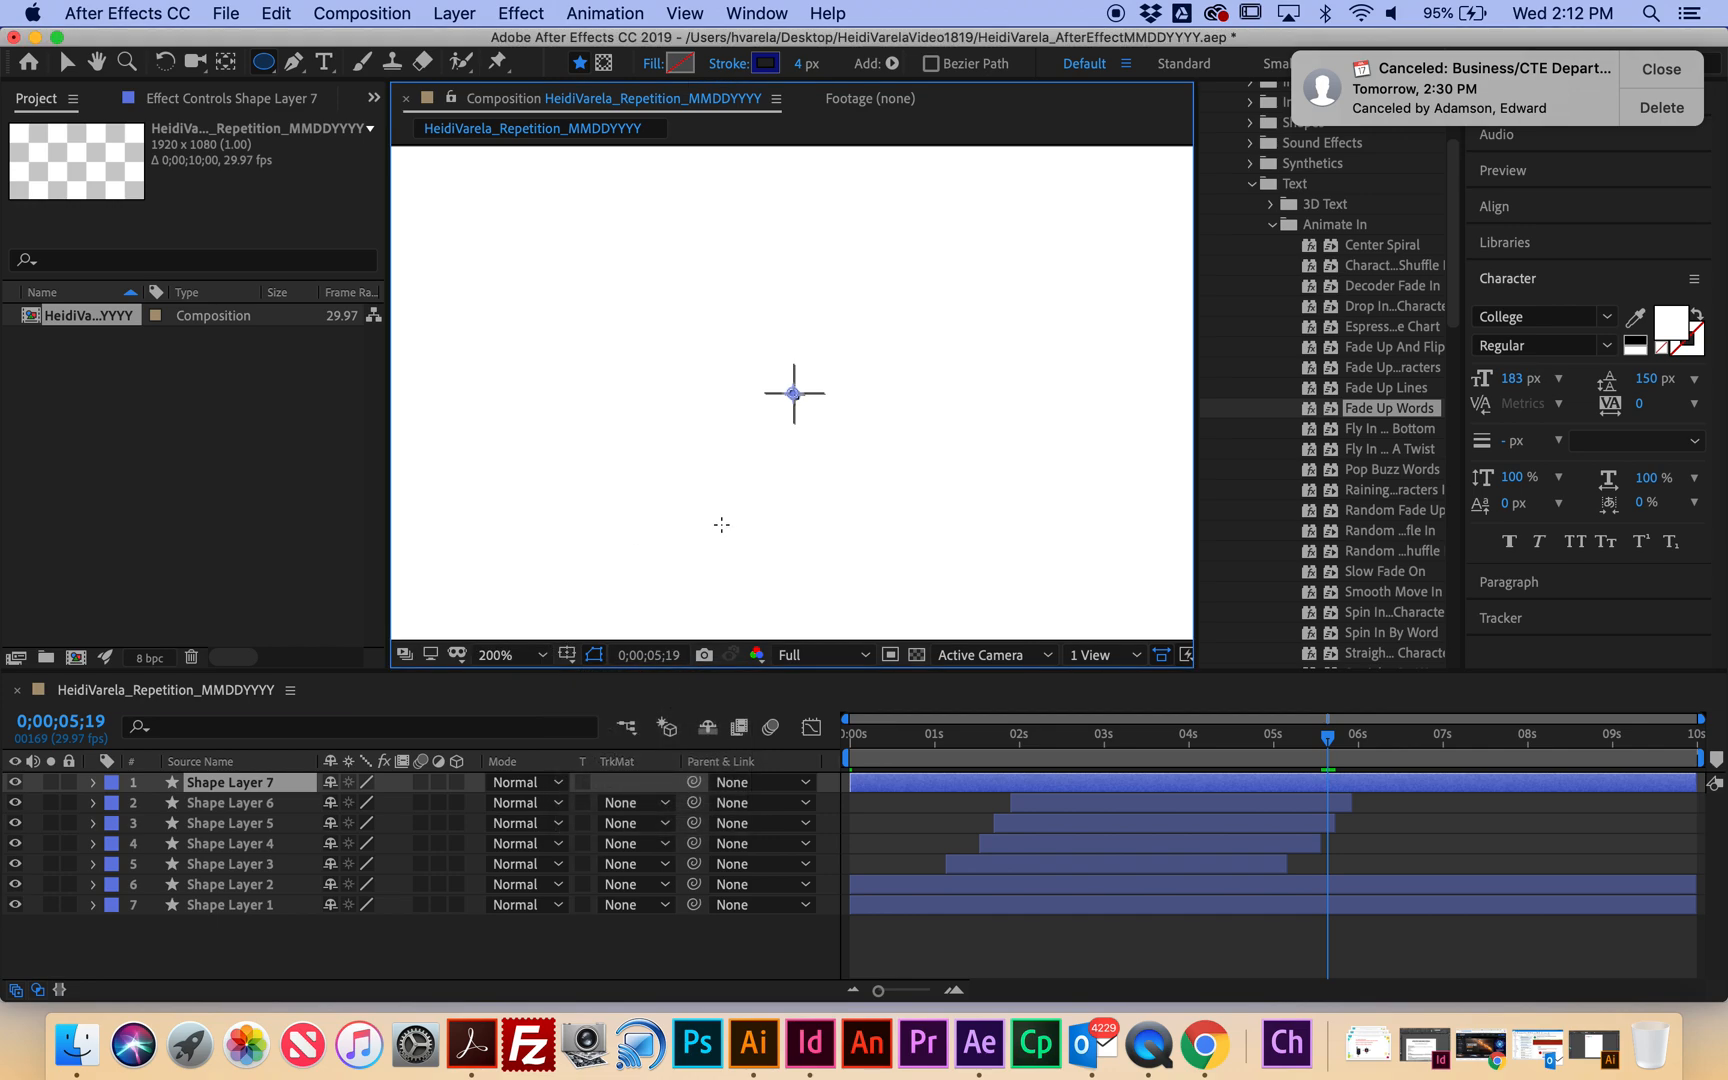
# Choose the Pen tool with a yellow (B8B226) stroke colour.
pyautogui.click(294, 62)
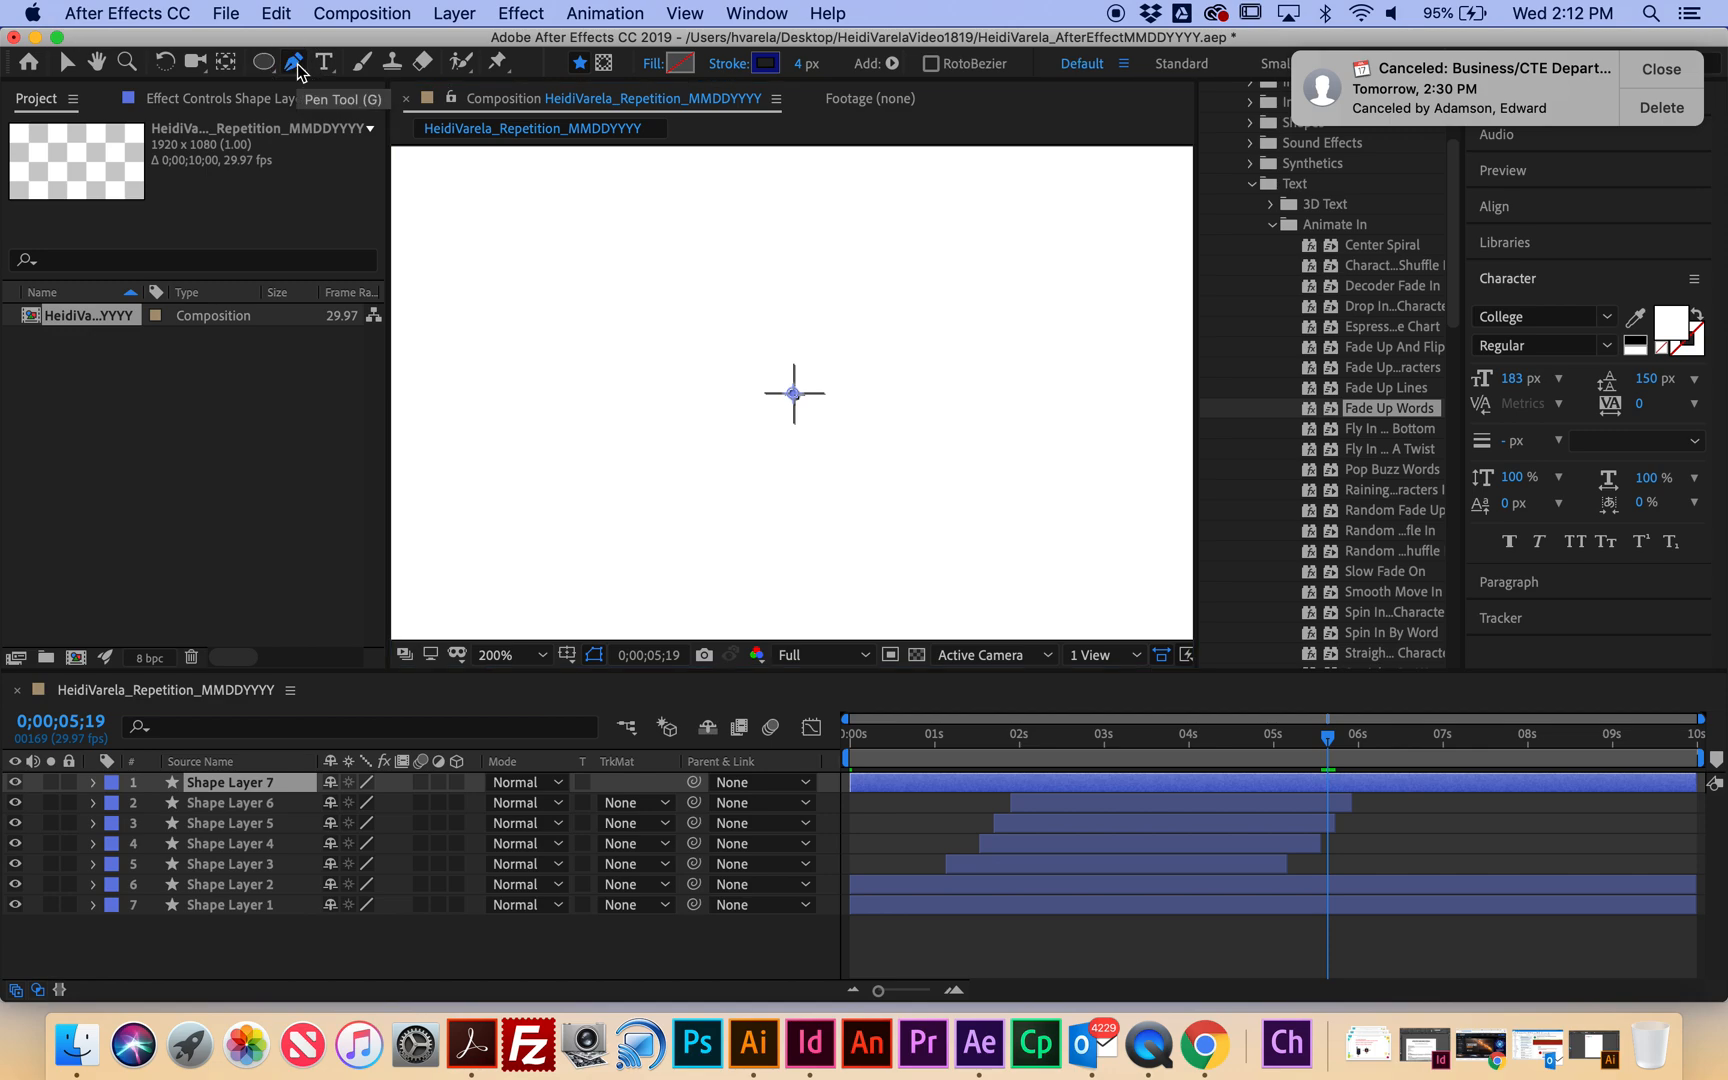
pyautogui.click(766, 64)
pyautogui.moveTo(329, 641); pyautogui.dragTo(340, 630)
pyautogui.moveTo(262, 456)
pyautogui.mouseDown()
pyautogui.moveTo(262, 478)
pyautogui.moveTo(258, 454)
pyautogui.mouseUp()
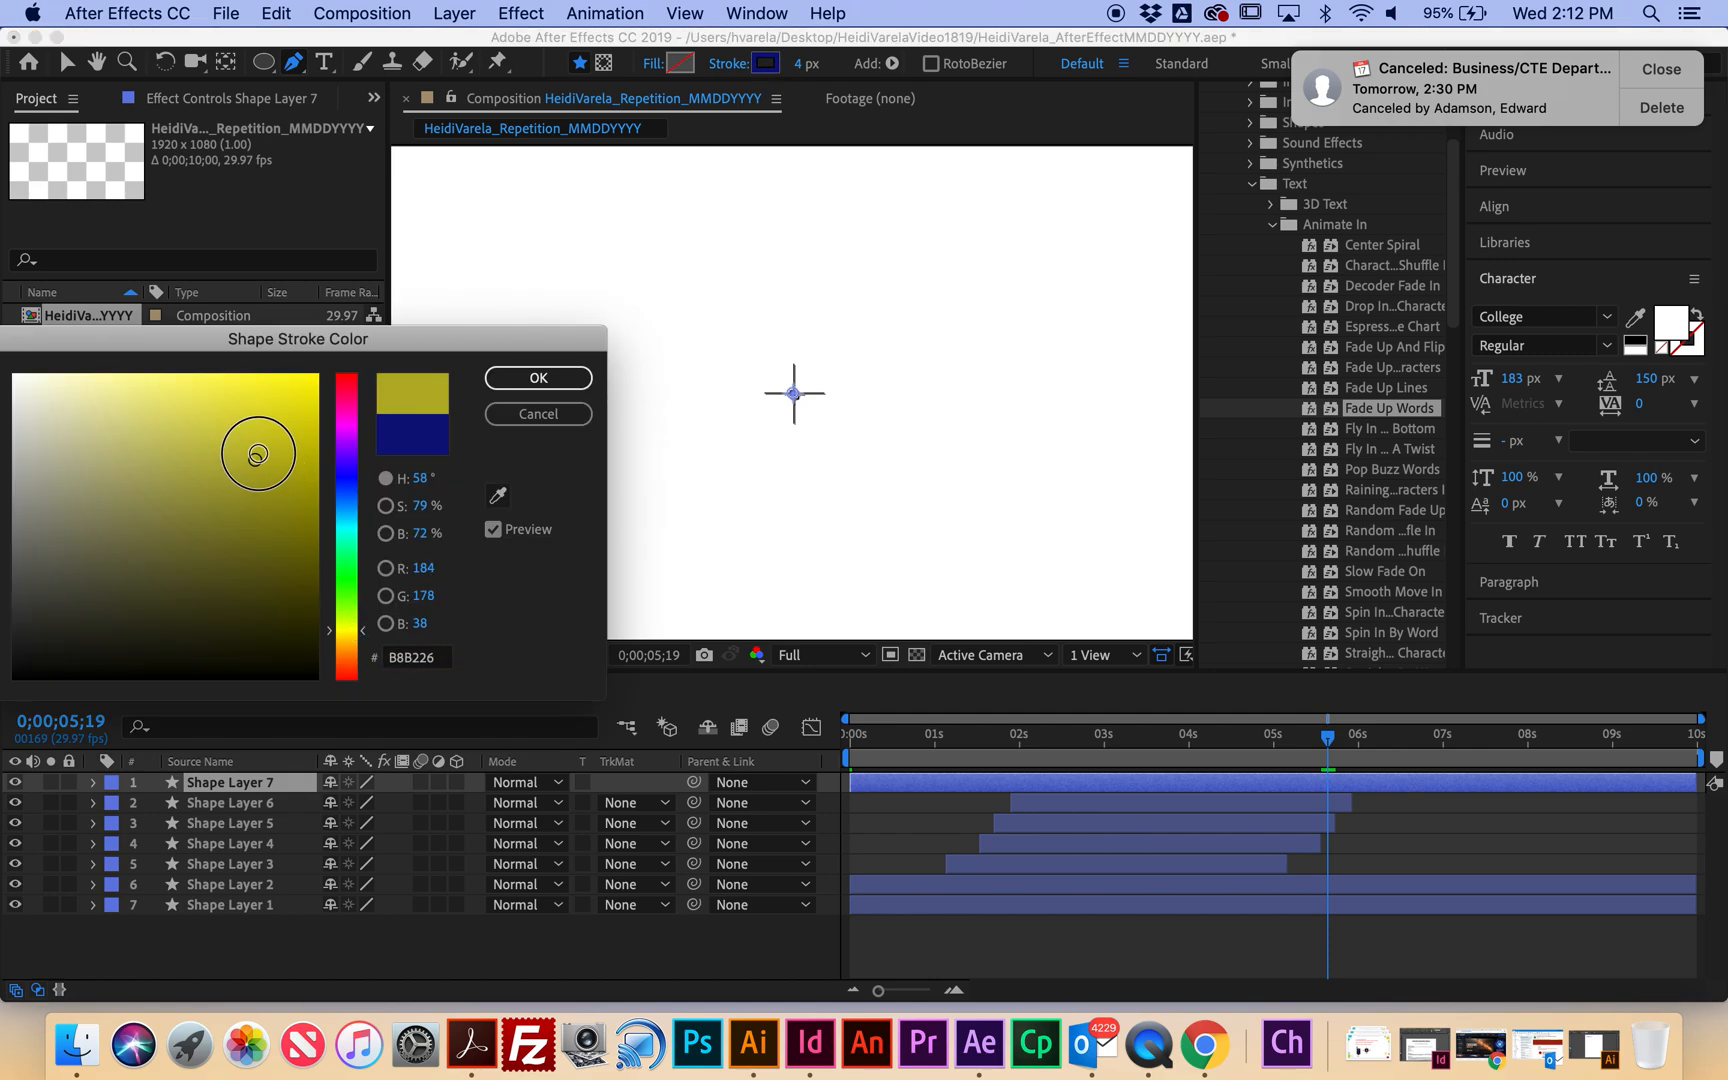
pyautogui.click(539, 377)
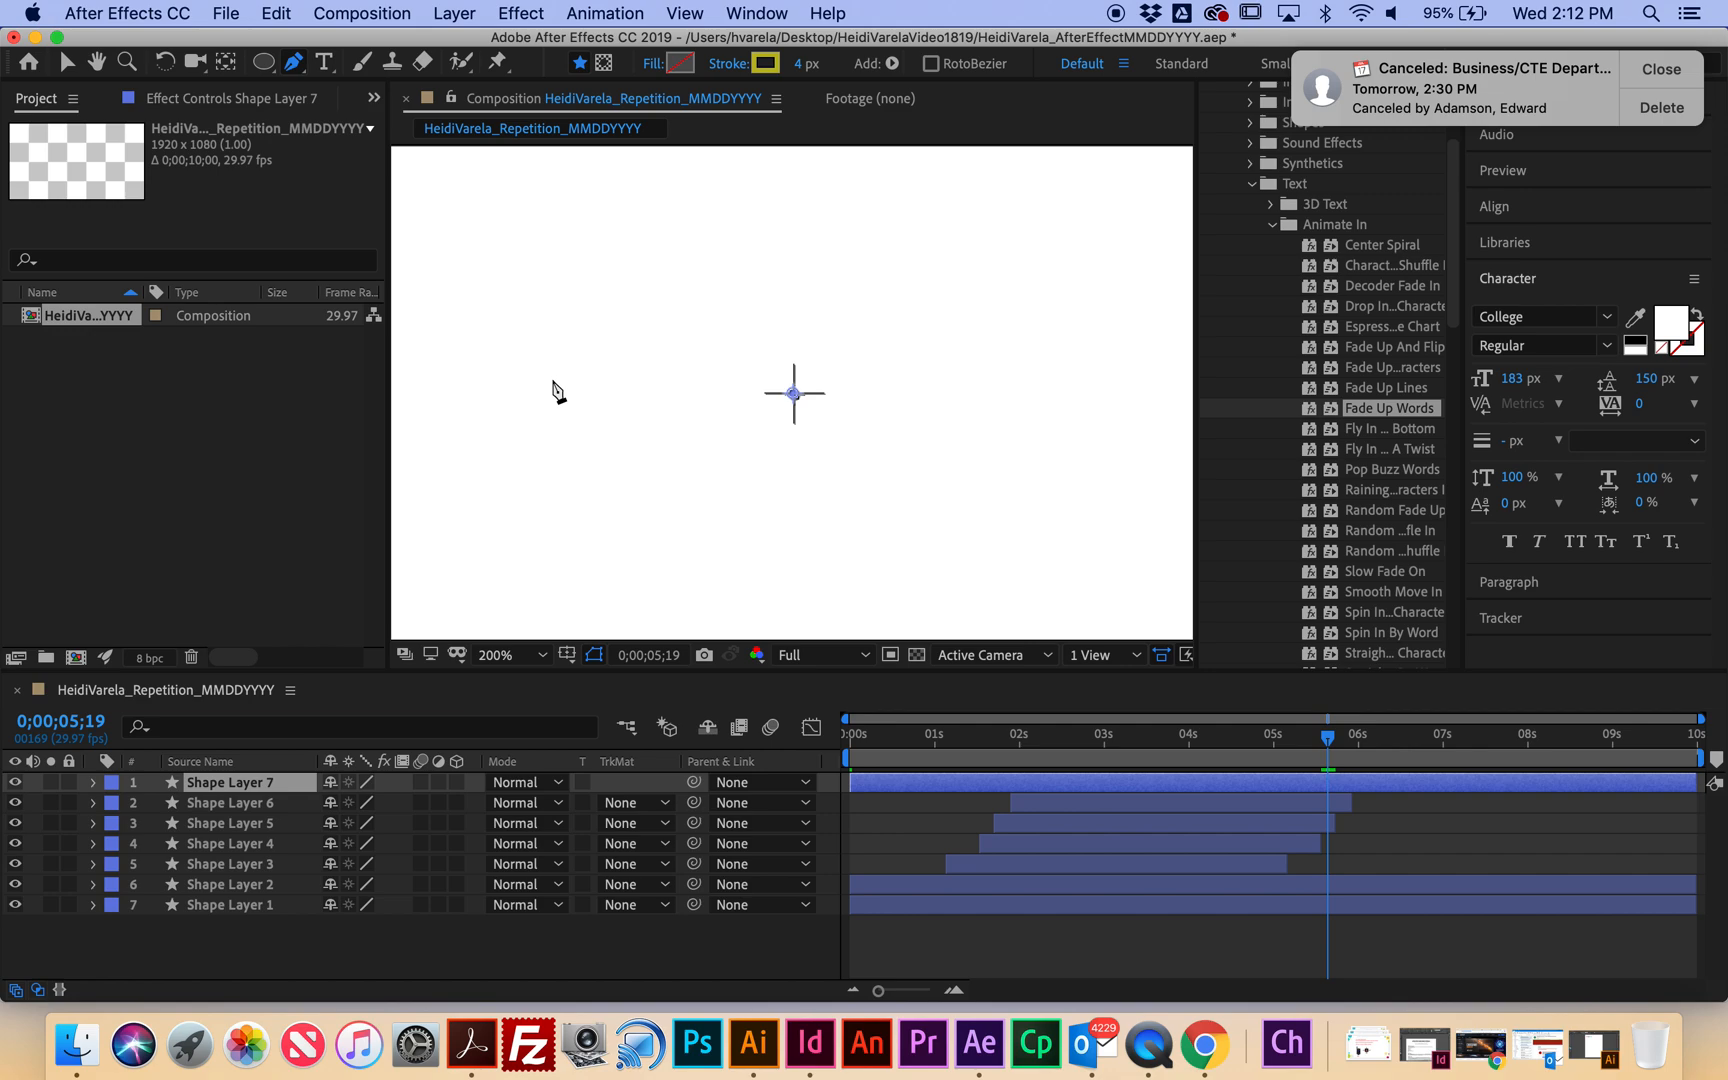
# Draw a short vertical line from just above the centre down to the composition centre.
pyautogui.click(793, 343)
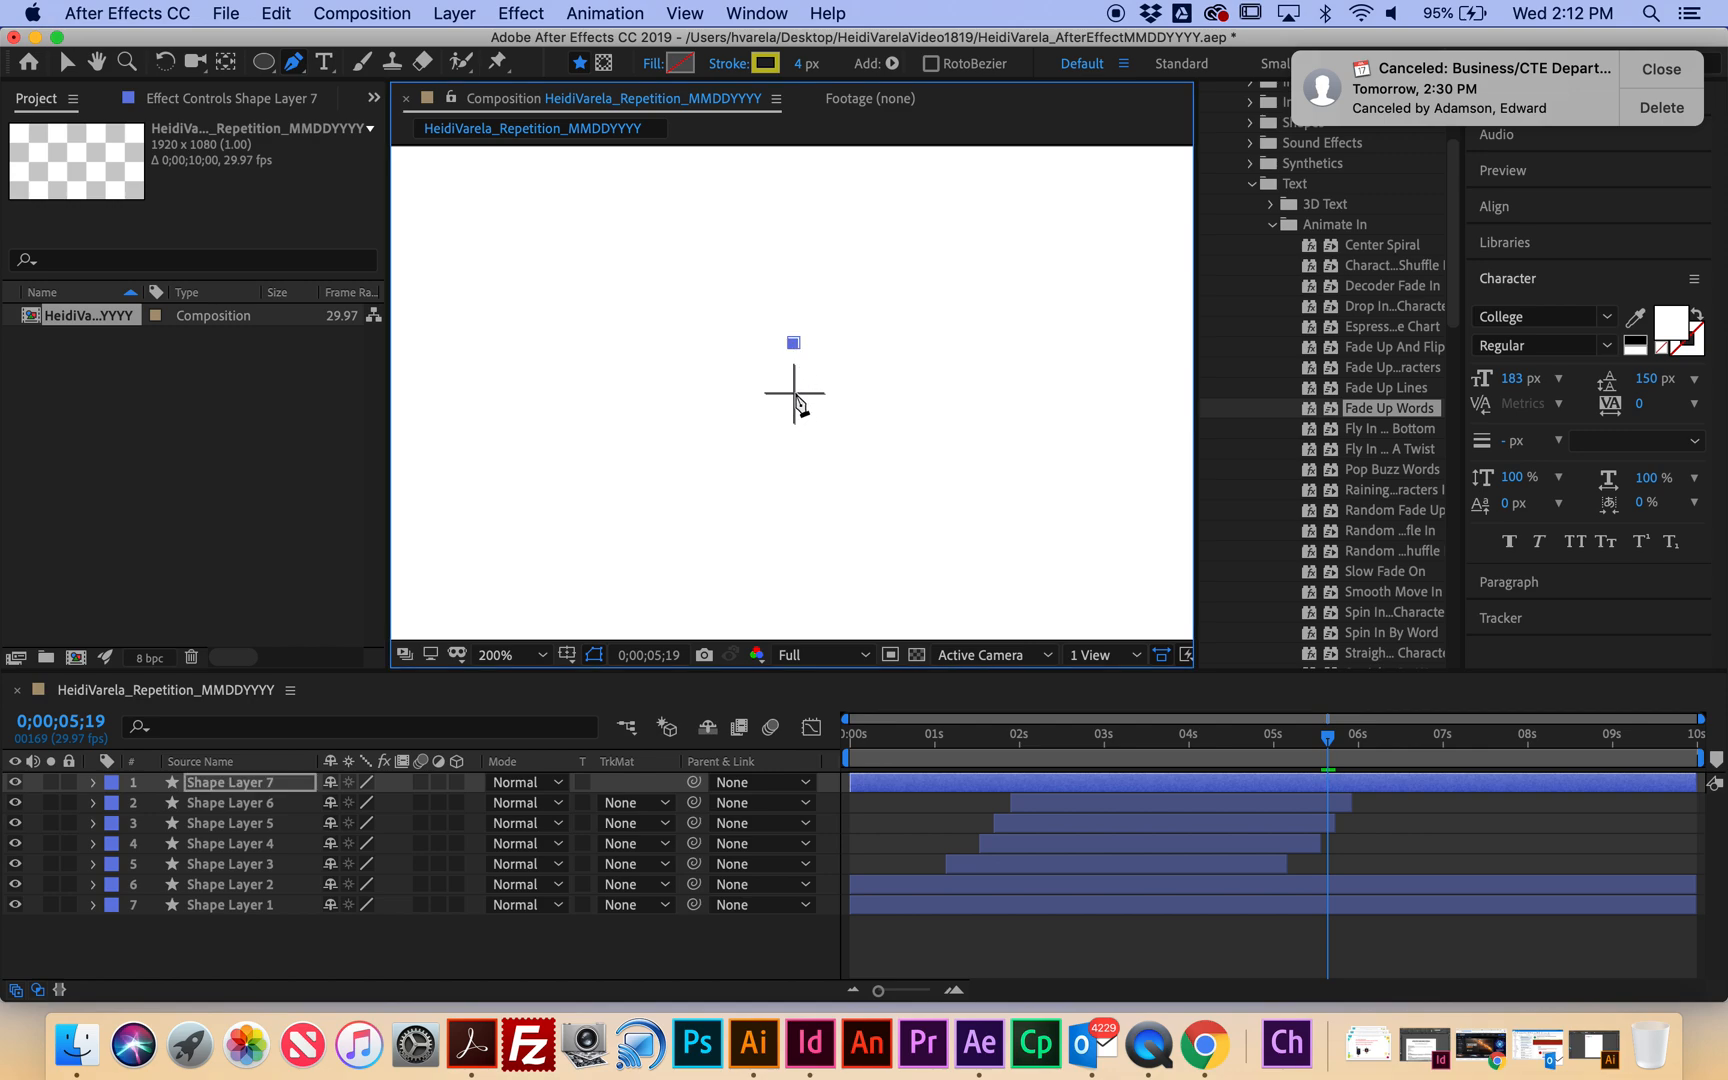
pyautogui.click(793, 392)
pyautogui.click(236, 786)
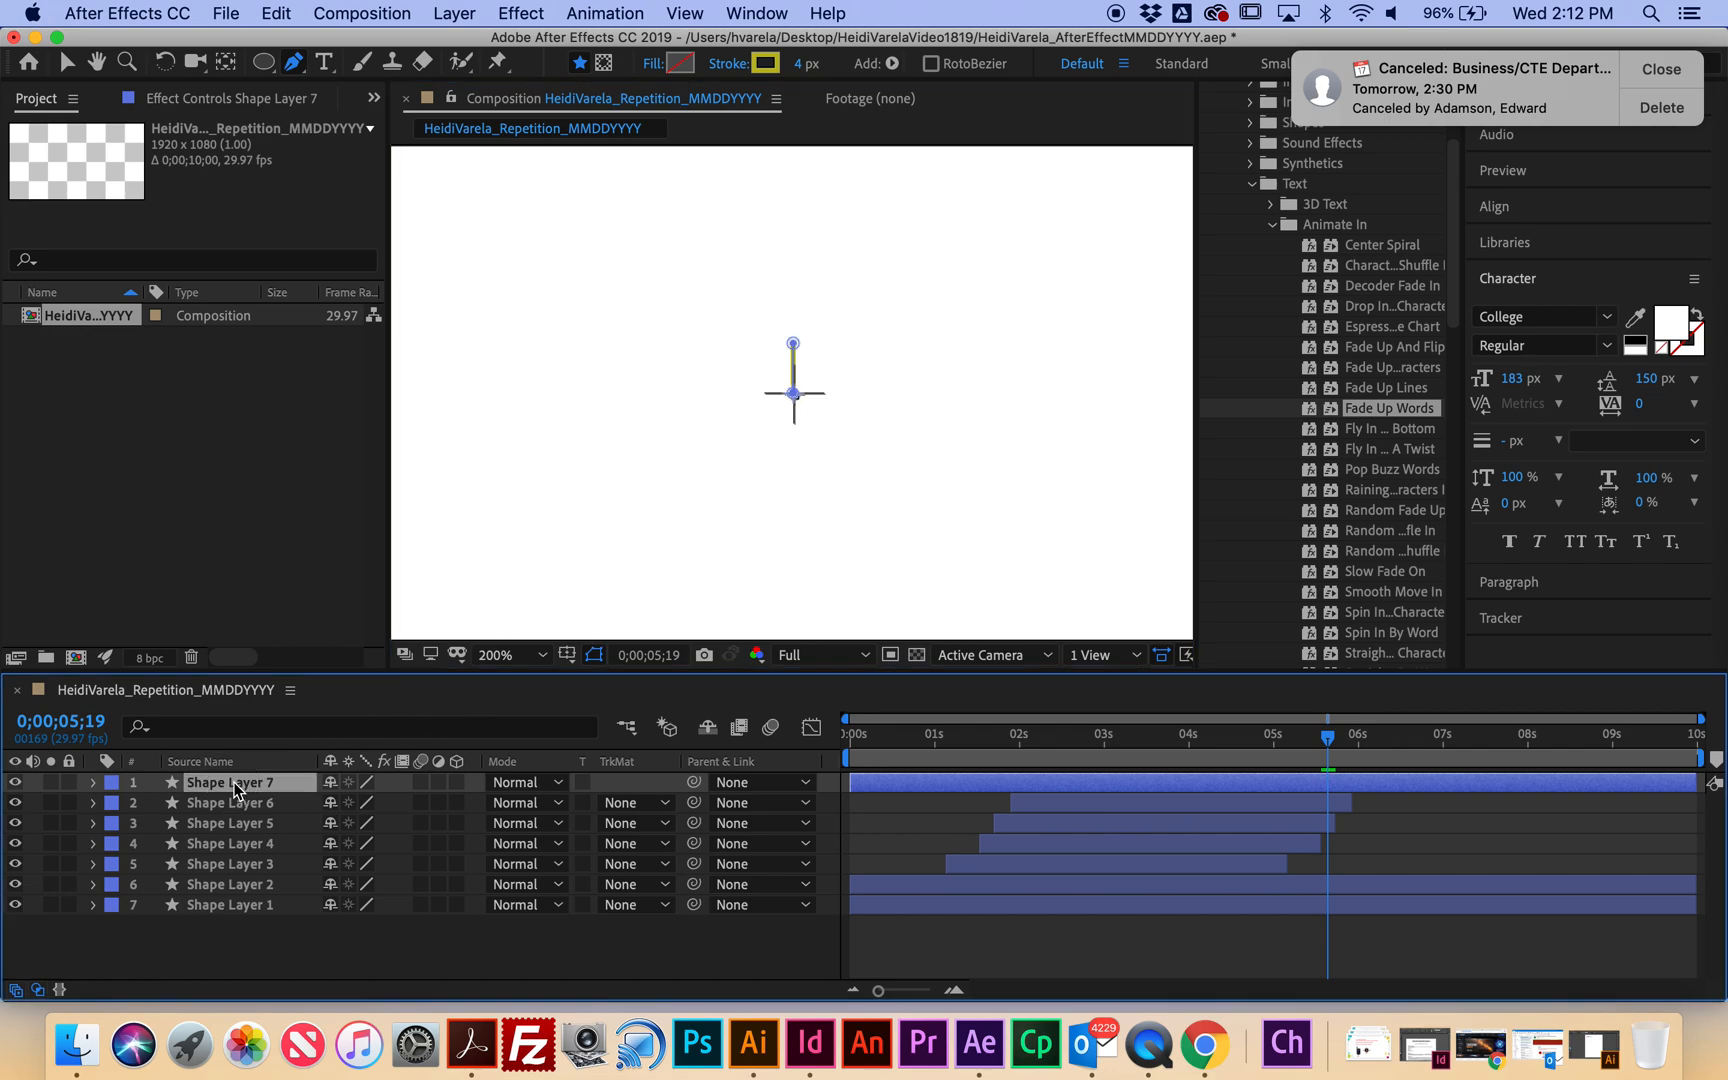
# Add a Repeater to Shape Layer 7 with 19 copies.
pyautogui.click(94, 783)
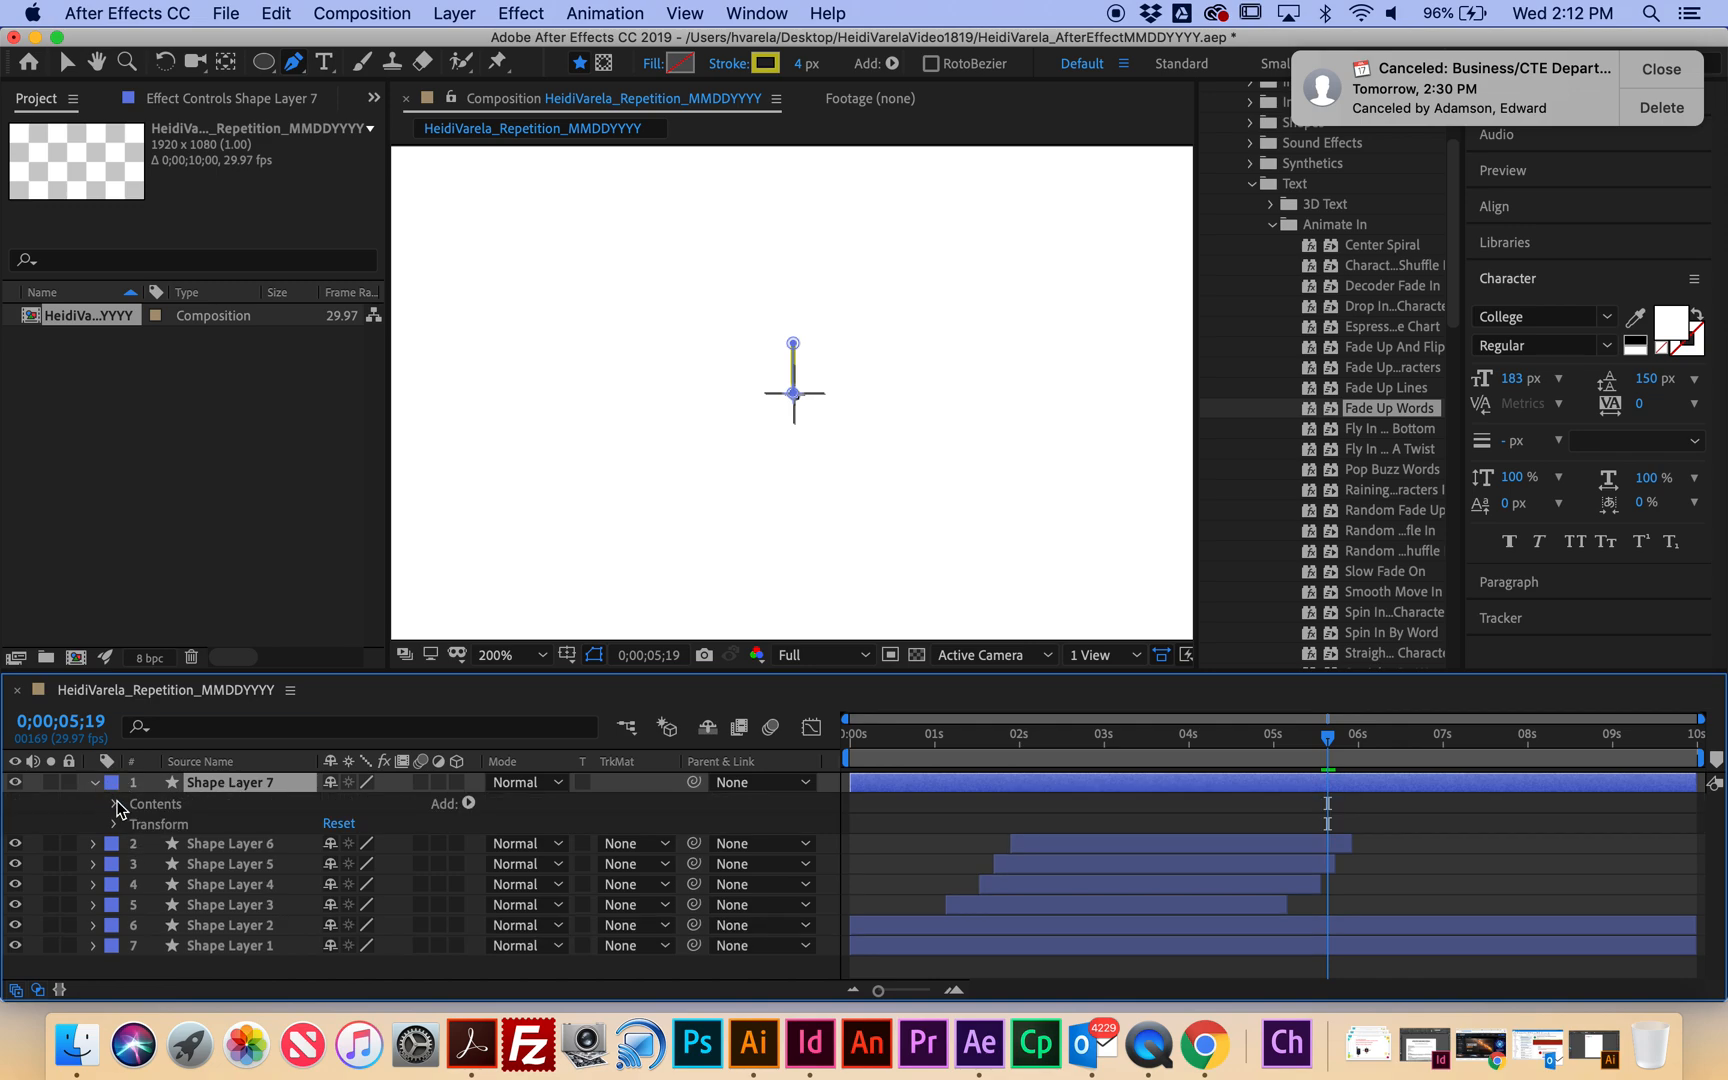
pyautogui.click(469, 803)
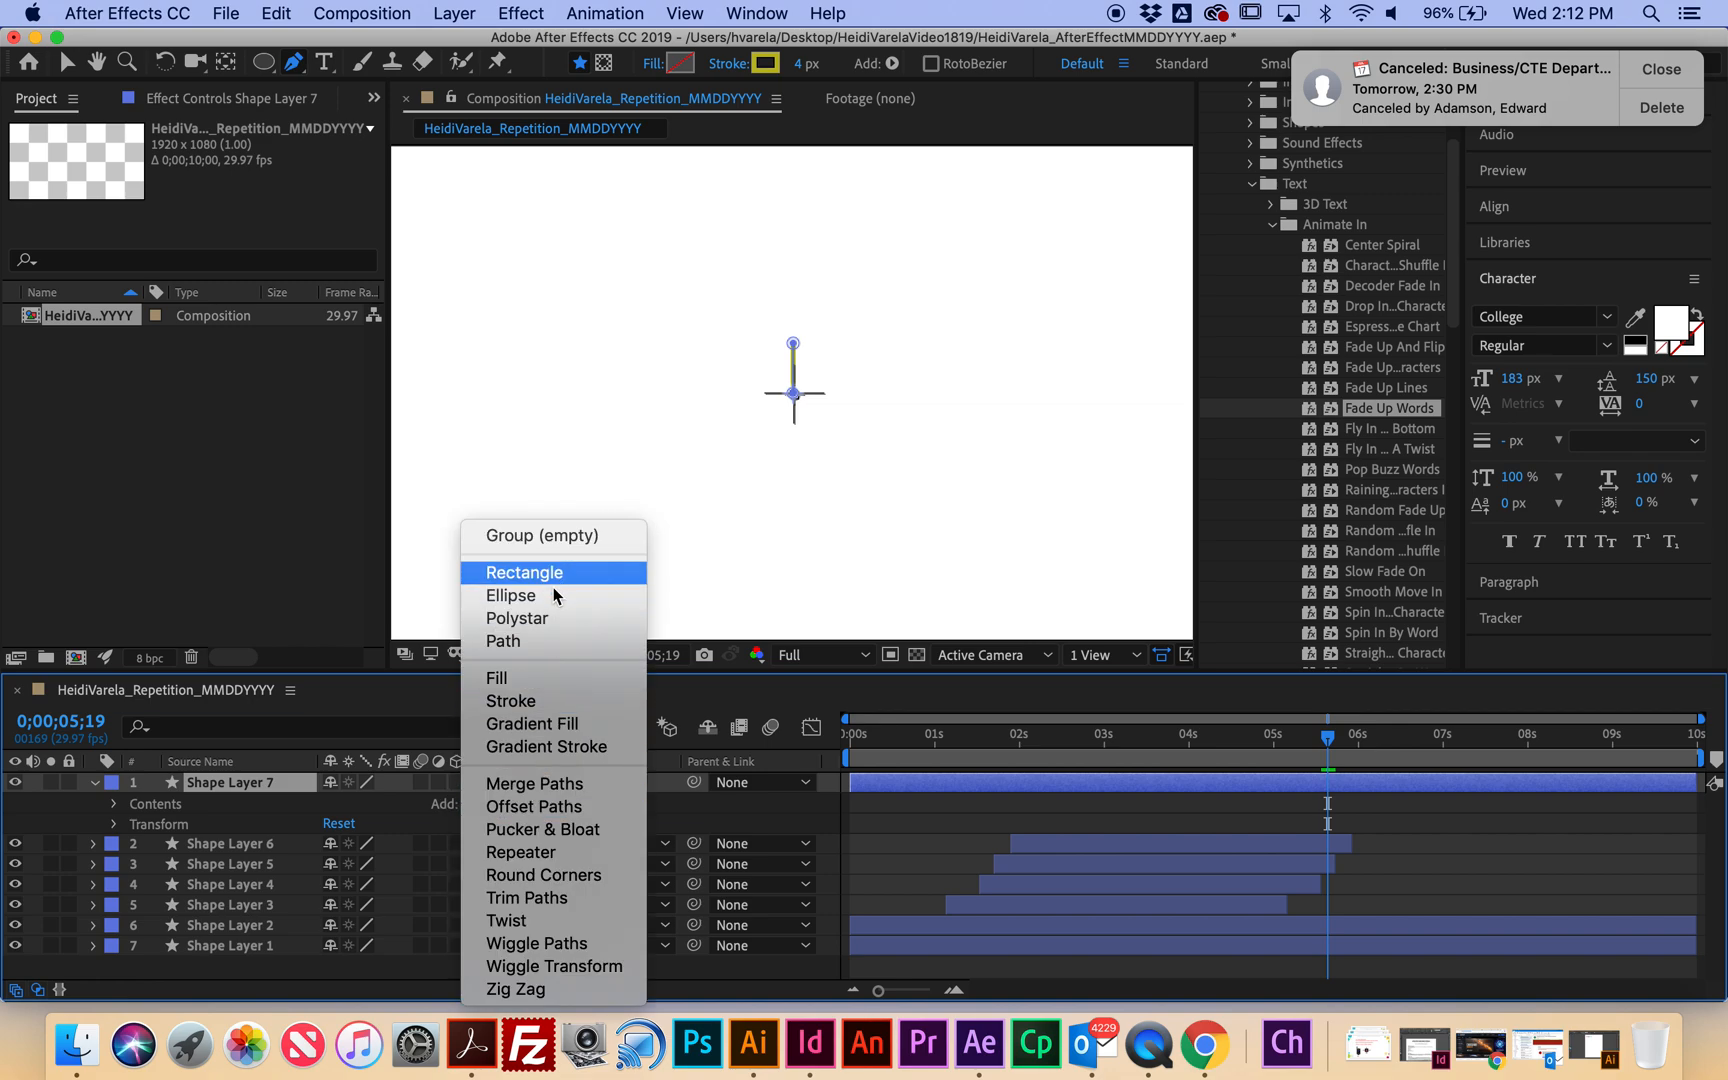
pyautogui.click(532, 850)
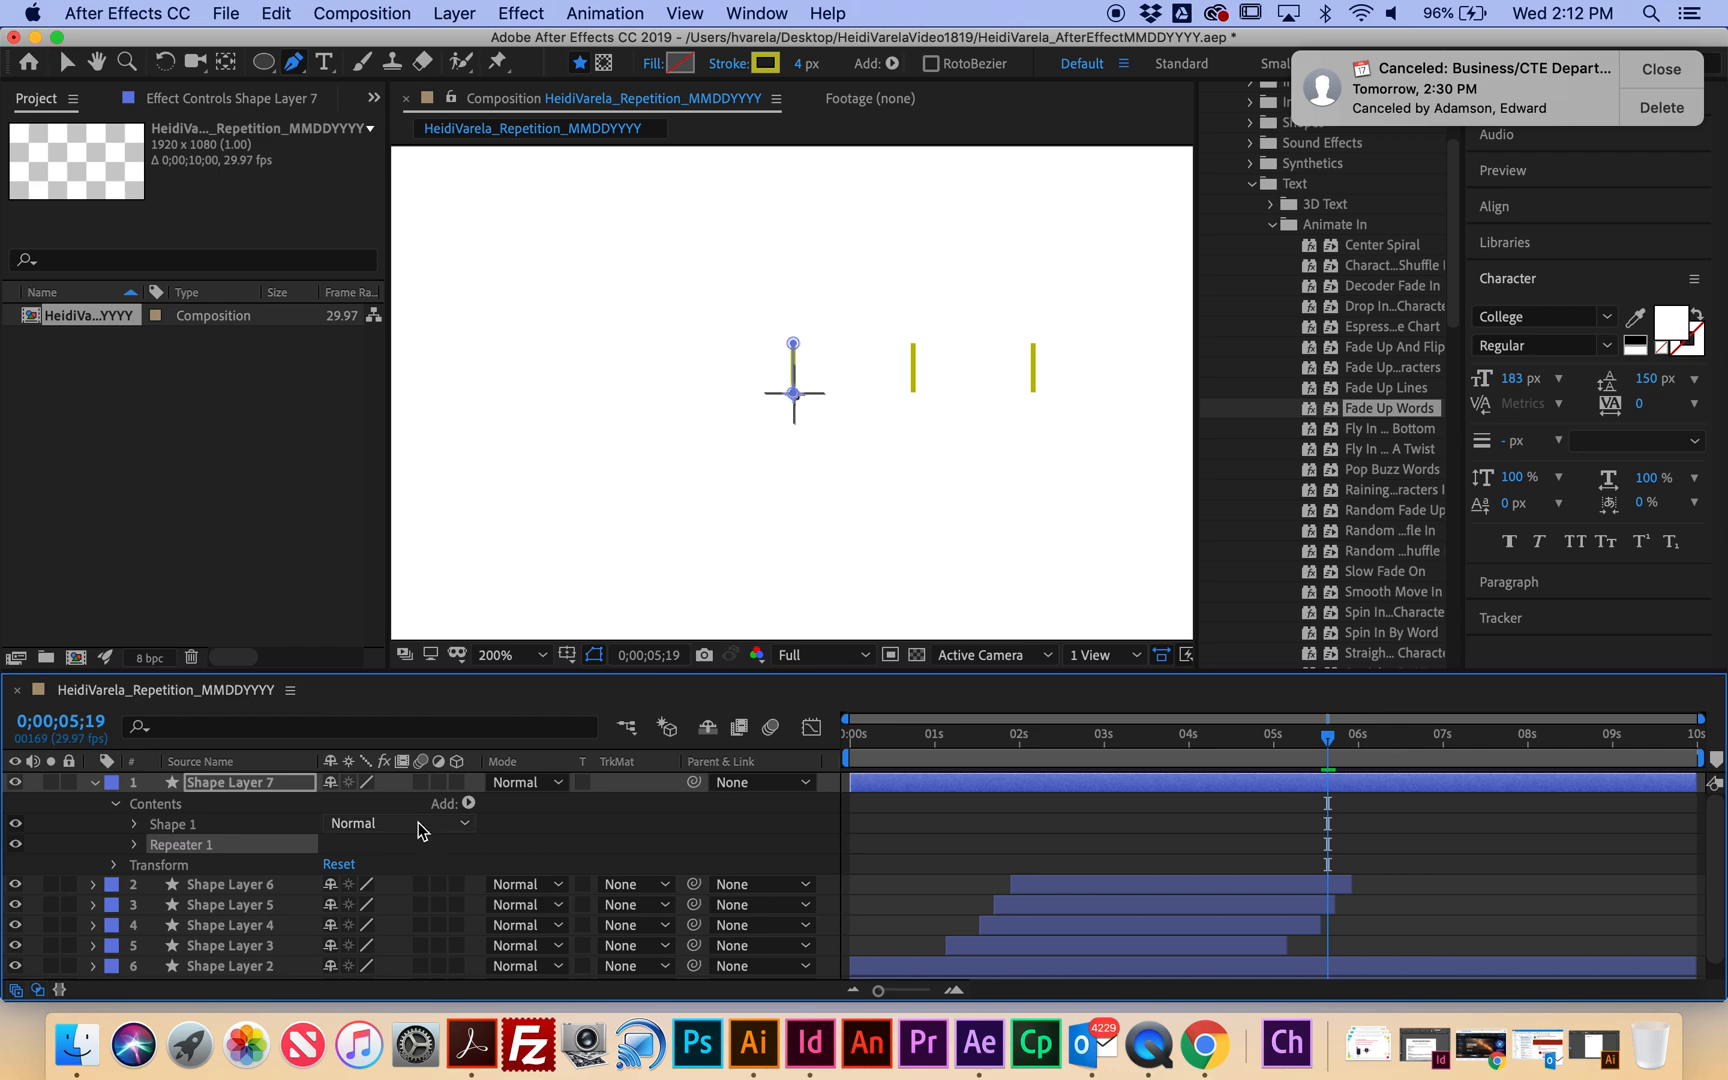
pyautogui.click(136, 844)
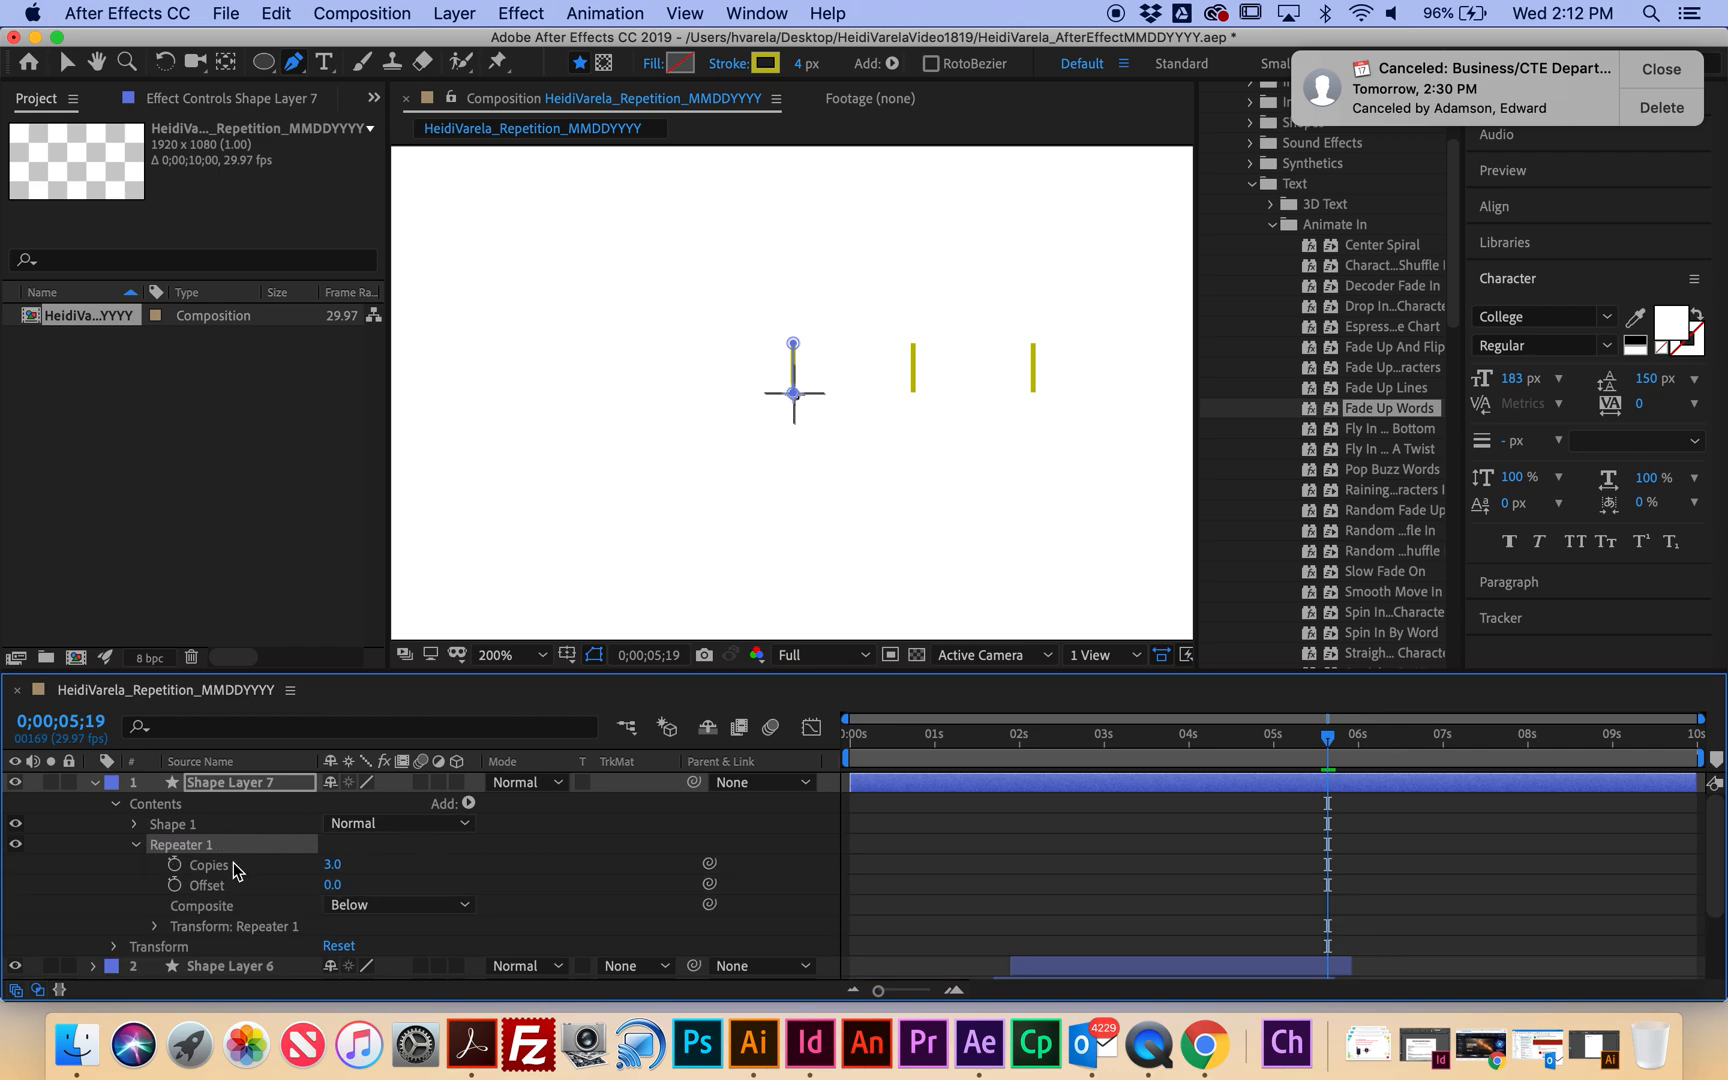
pyautogui.click(334, 864)
pyautogui.write('19')
pyautogui.click(423, 869)
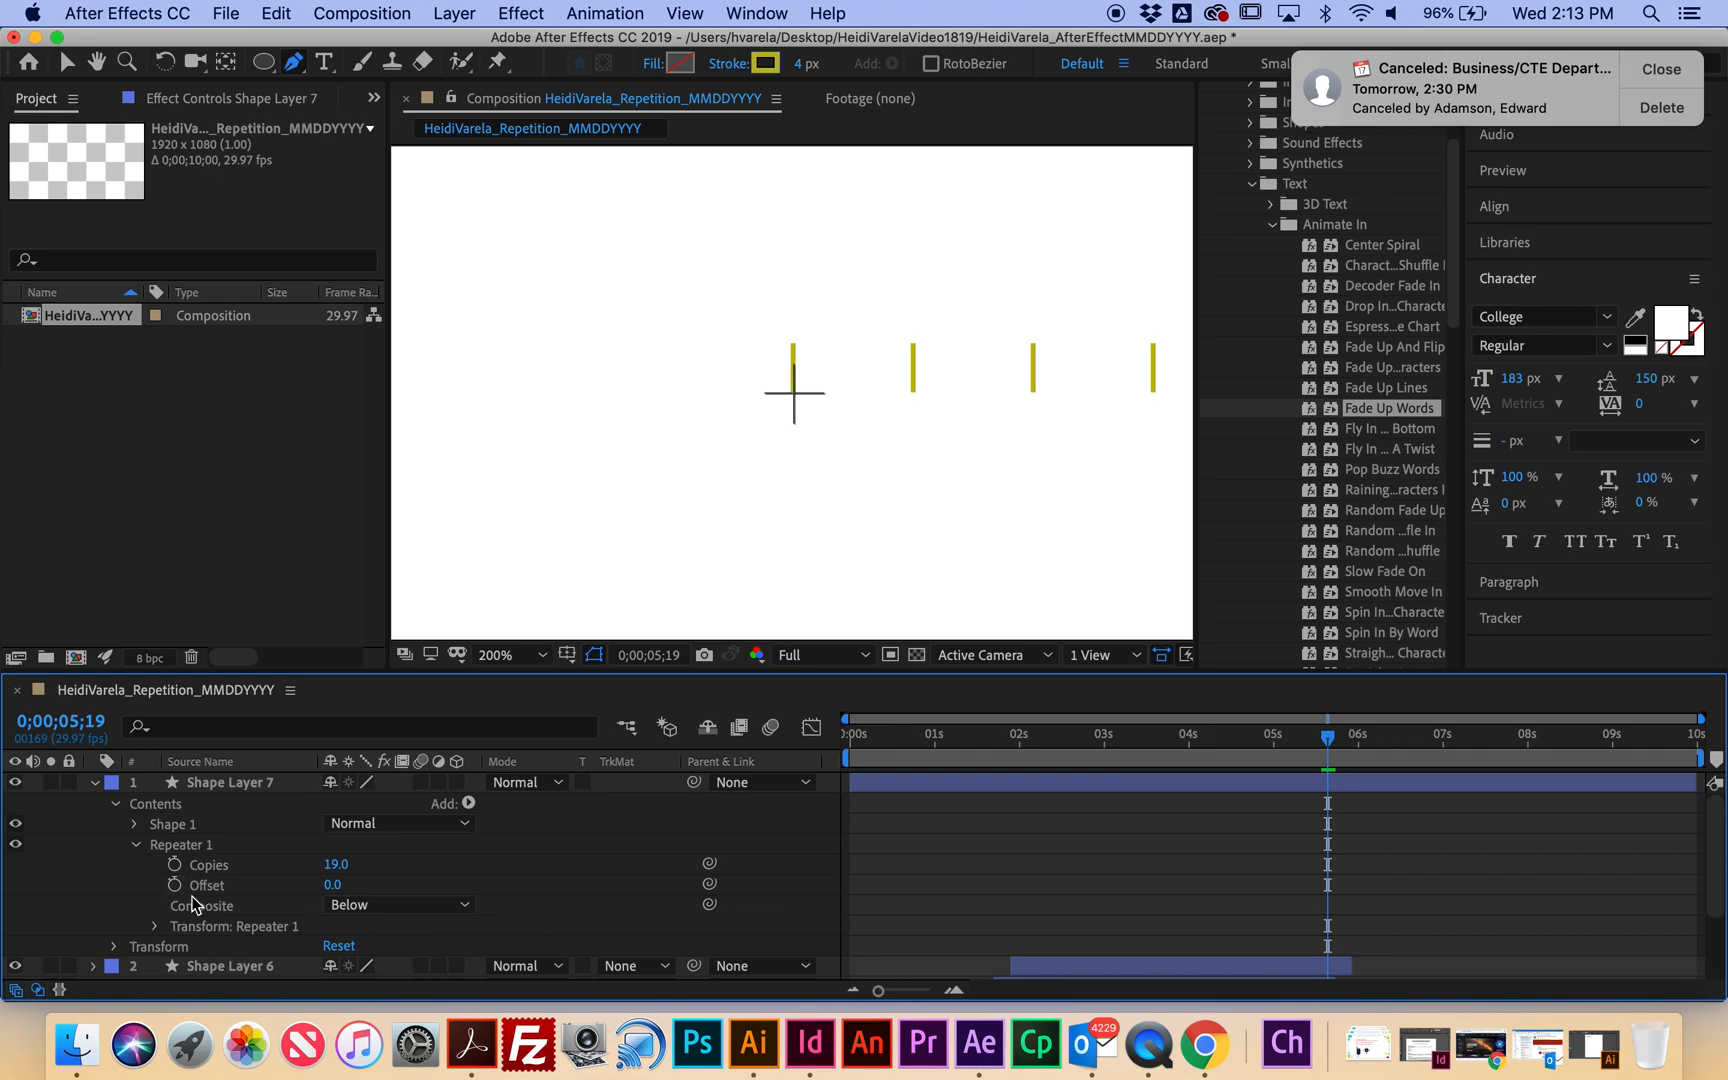
# Set the Repeater transform to anchor offset 175, position 0 and 20° rotation.
pyautogui.scroll(-2, 198, 900)
pyautogui.click(253, 888)
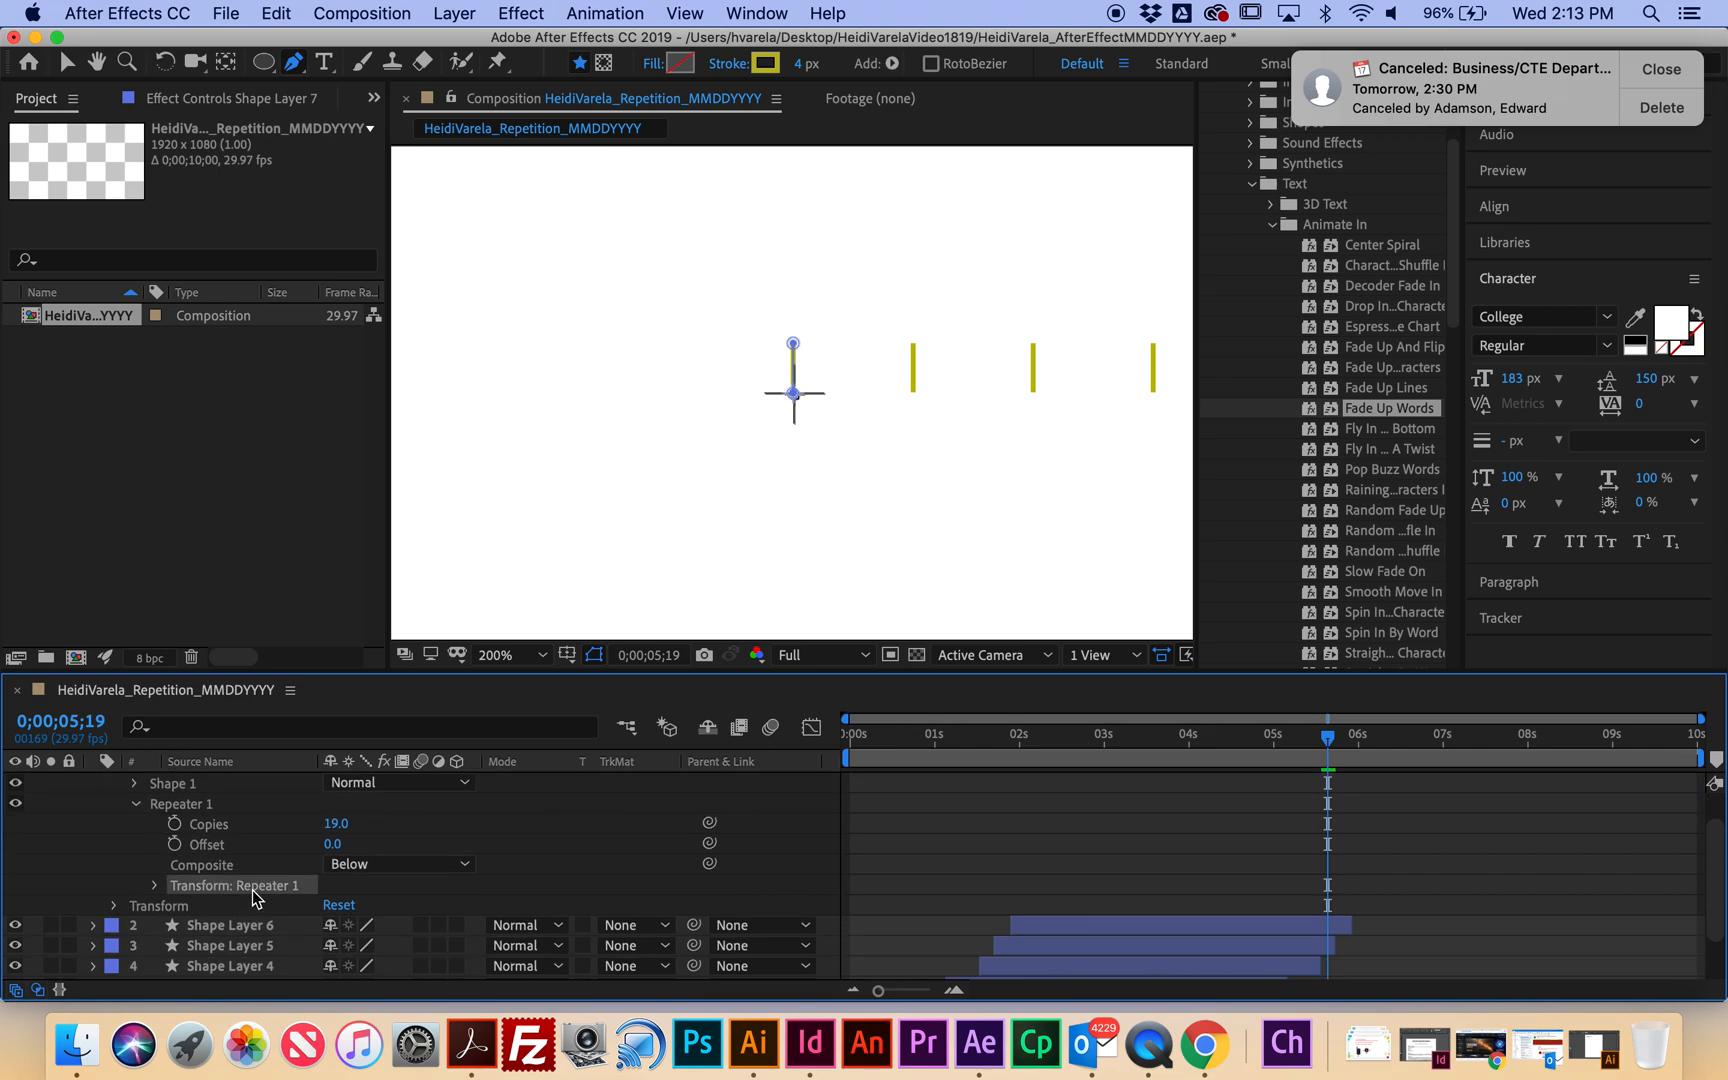
pyautogui.click(156, 885)
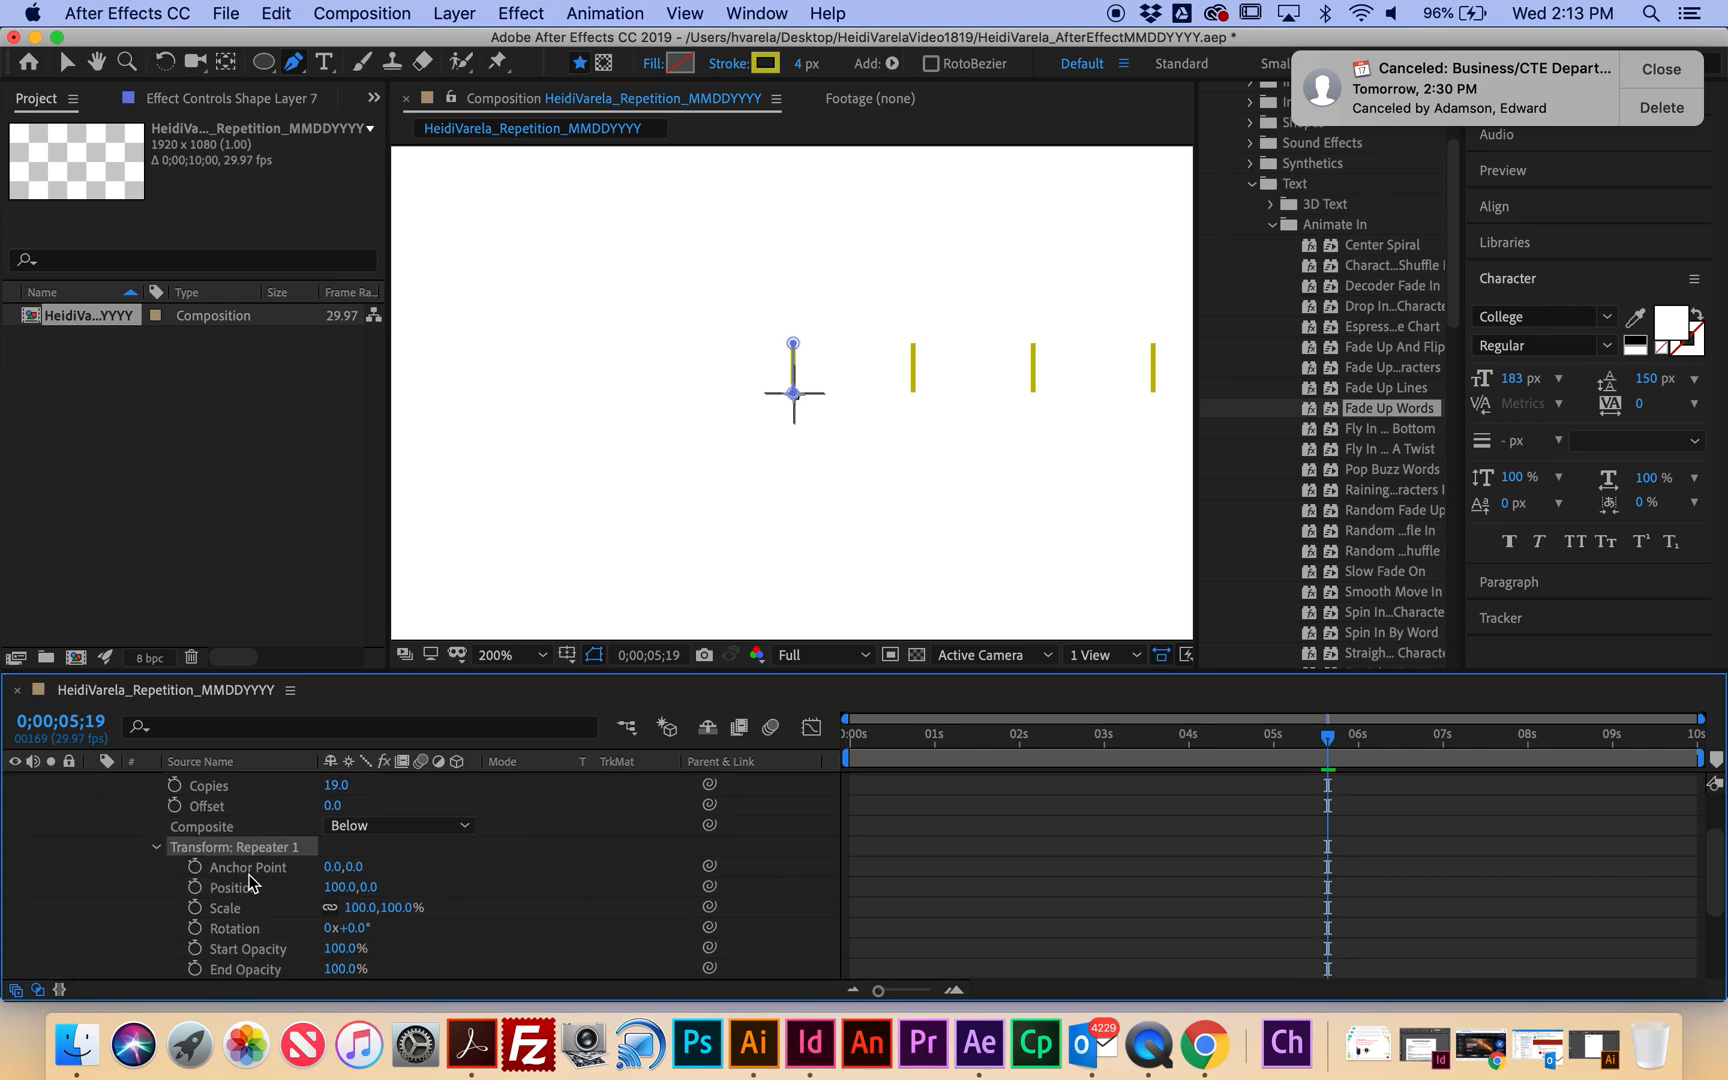
pyautogui.click(355, 867)
pyautogui.write('175')
pyautogui.click(436, 864)
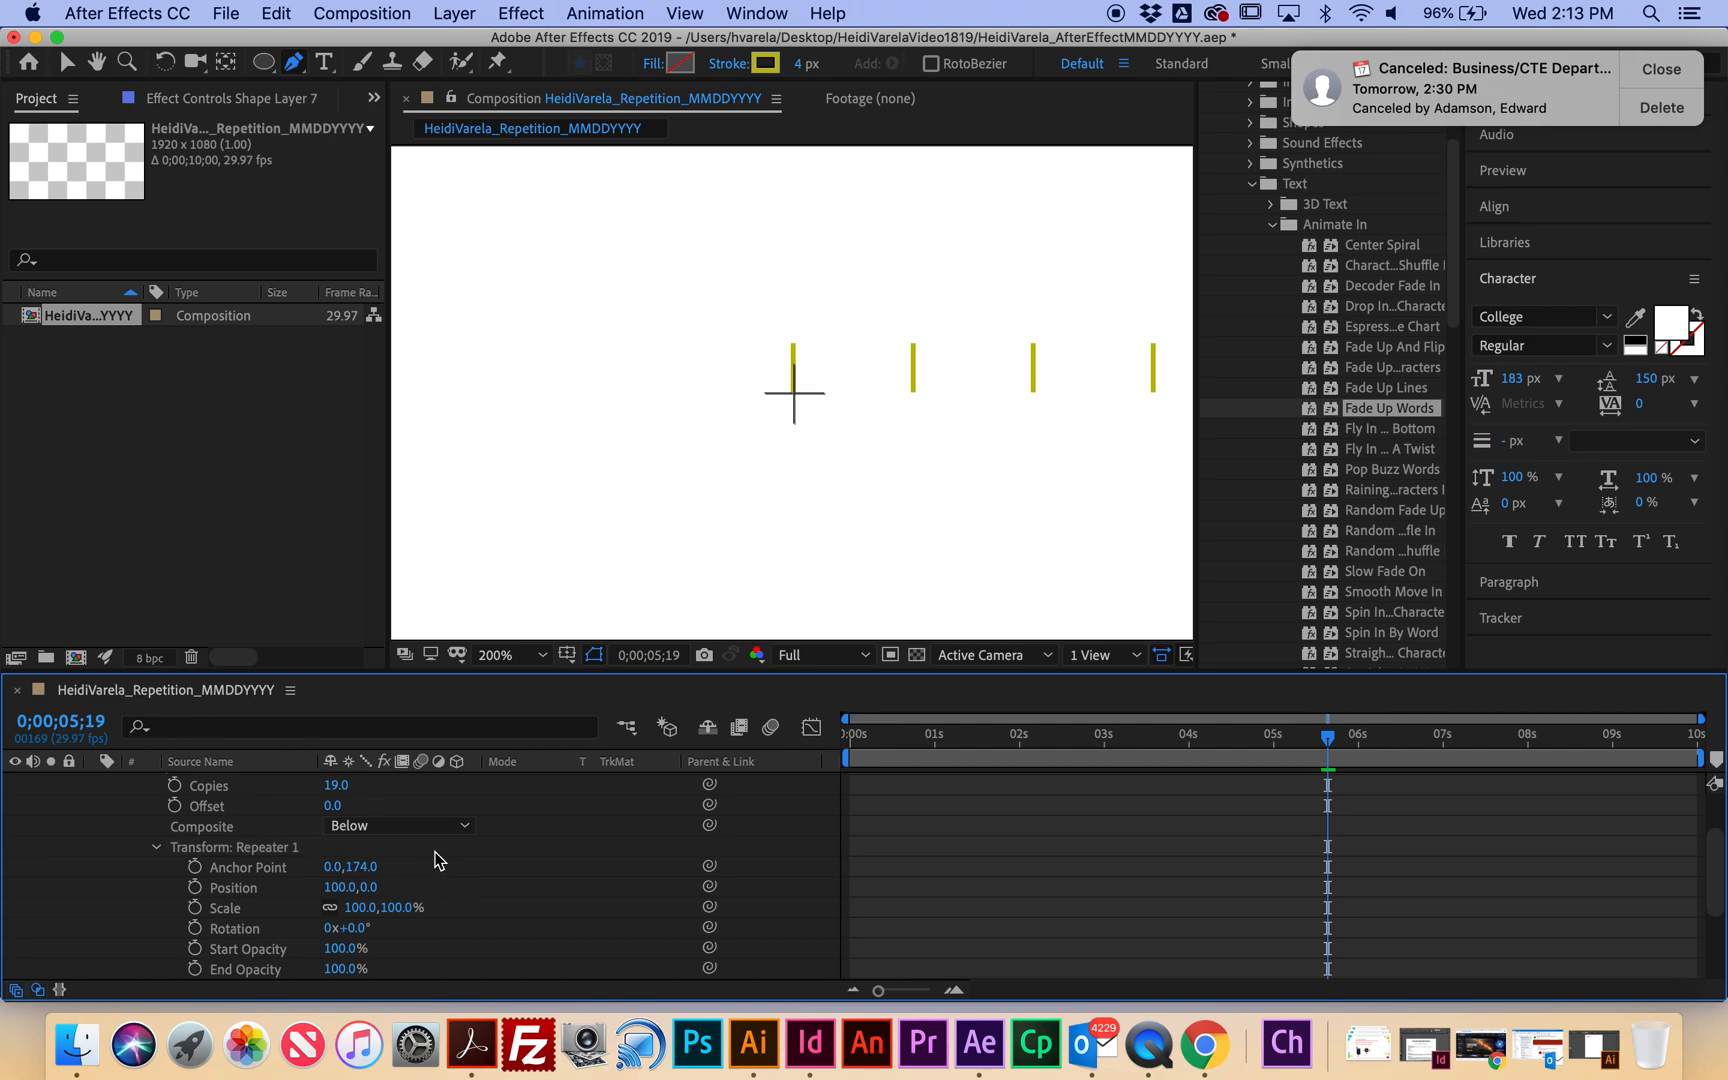
pyautogui.click(345, 887)
pyautogui.write('0')
pyautogui.click(444, 885)
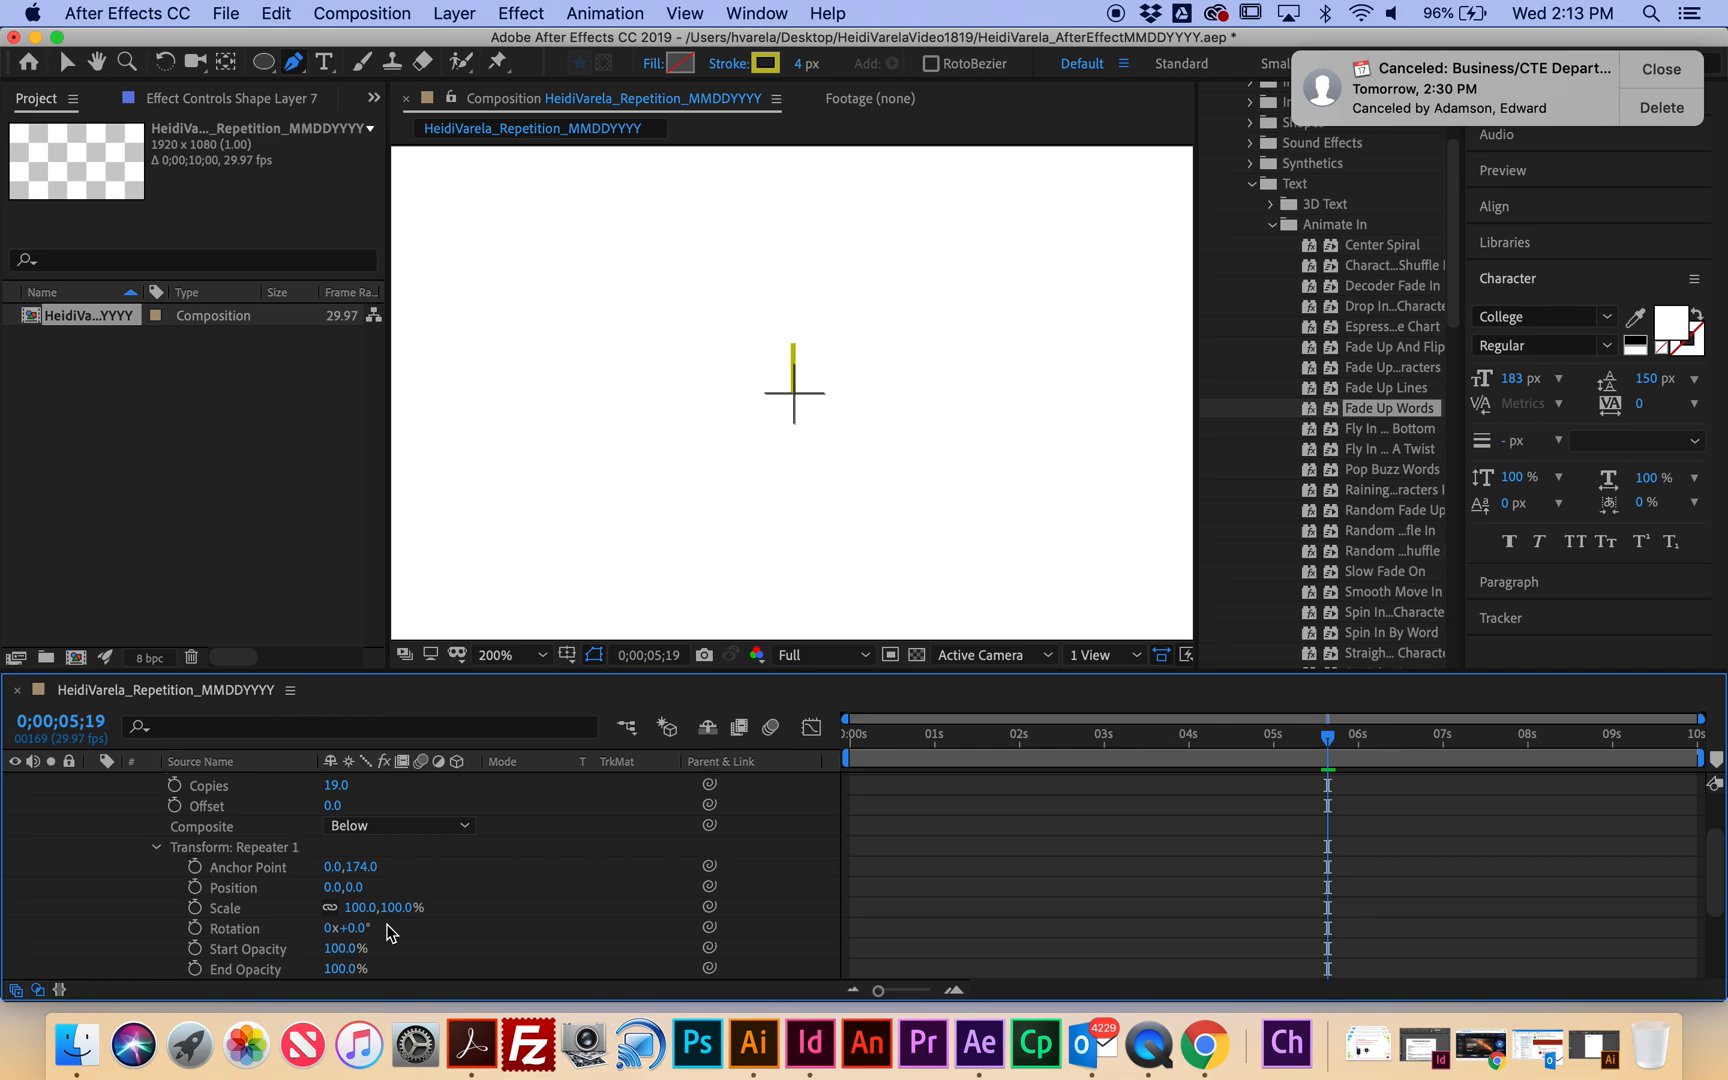
pyautogui.click(355, 929)
pyautogui.write('20')
pyautogui.press('Return')
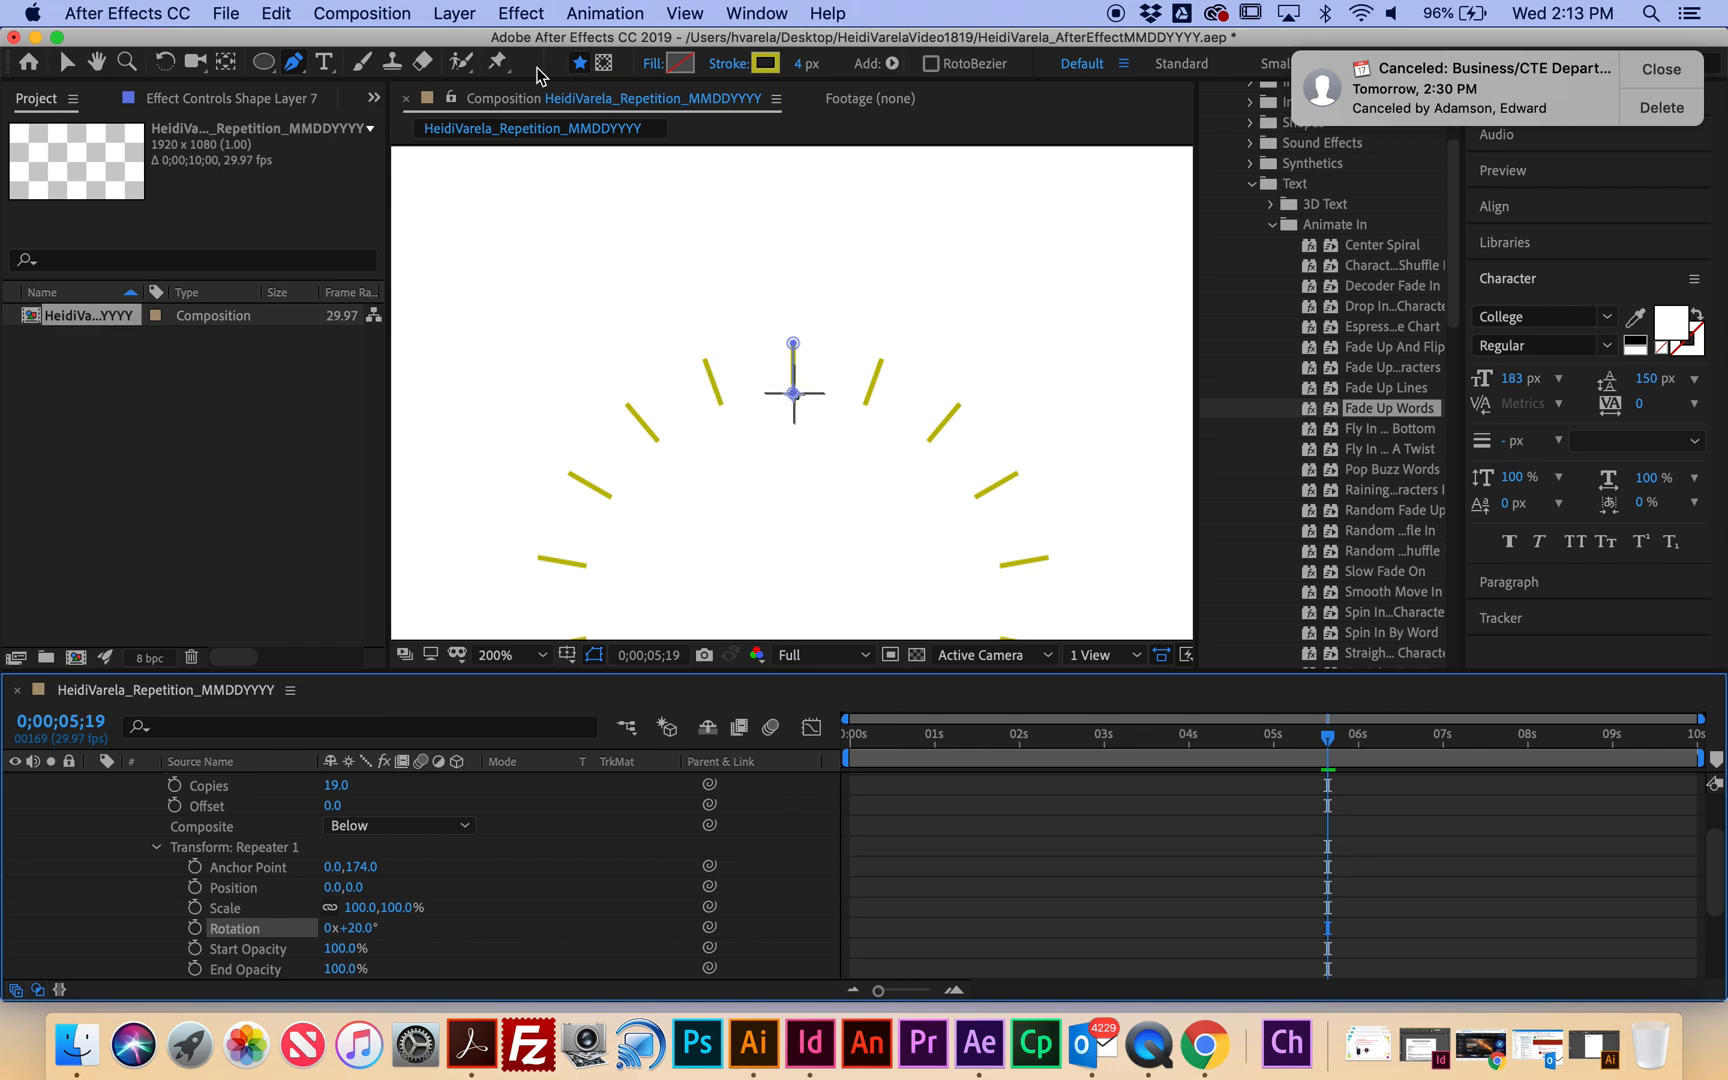
# Center the anchor point in Shape Layer 7's content and fit the composition in view.
pyautogui.click(452, 13)
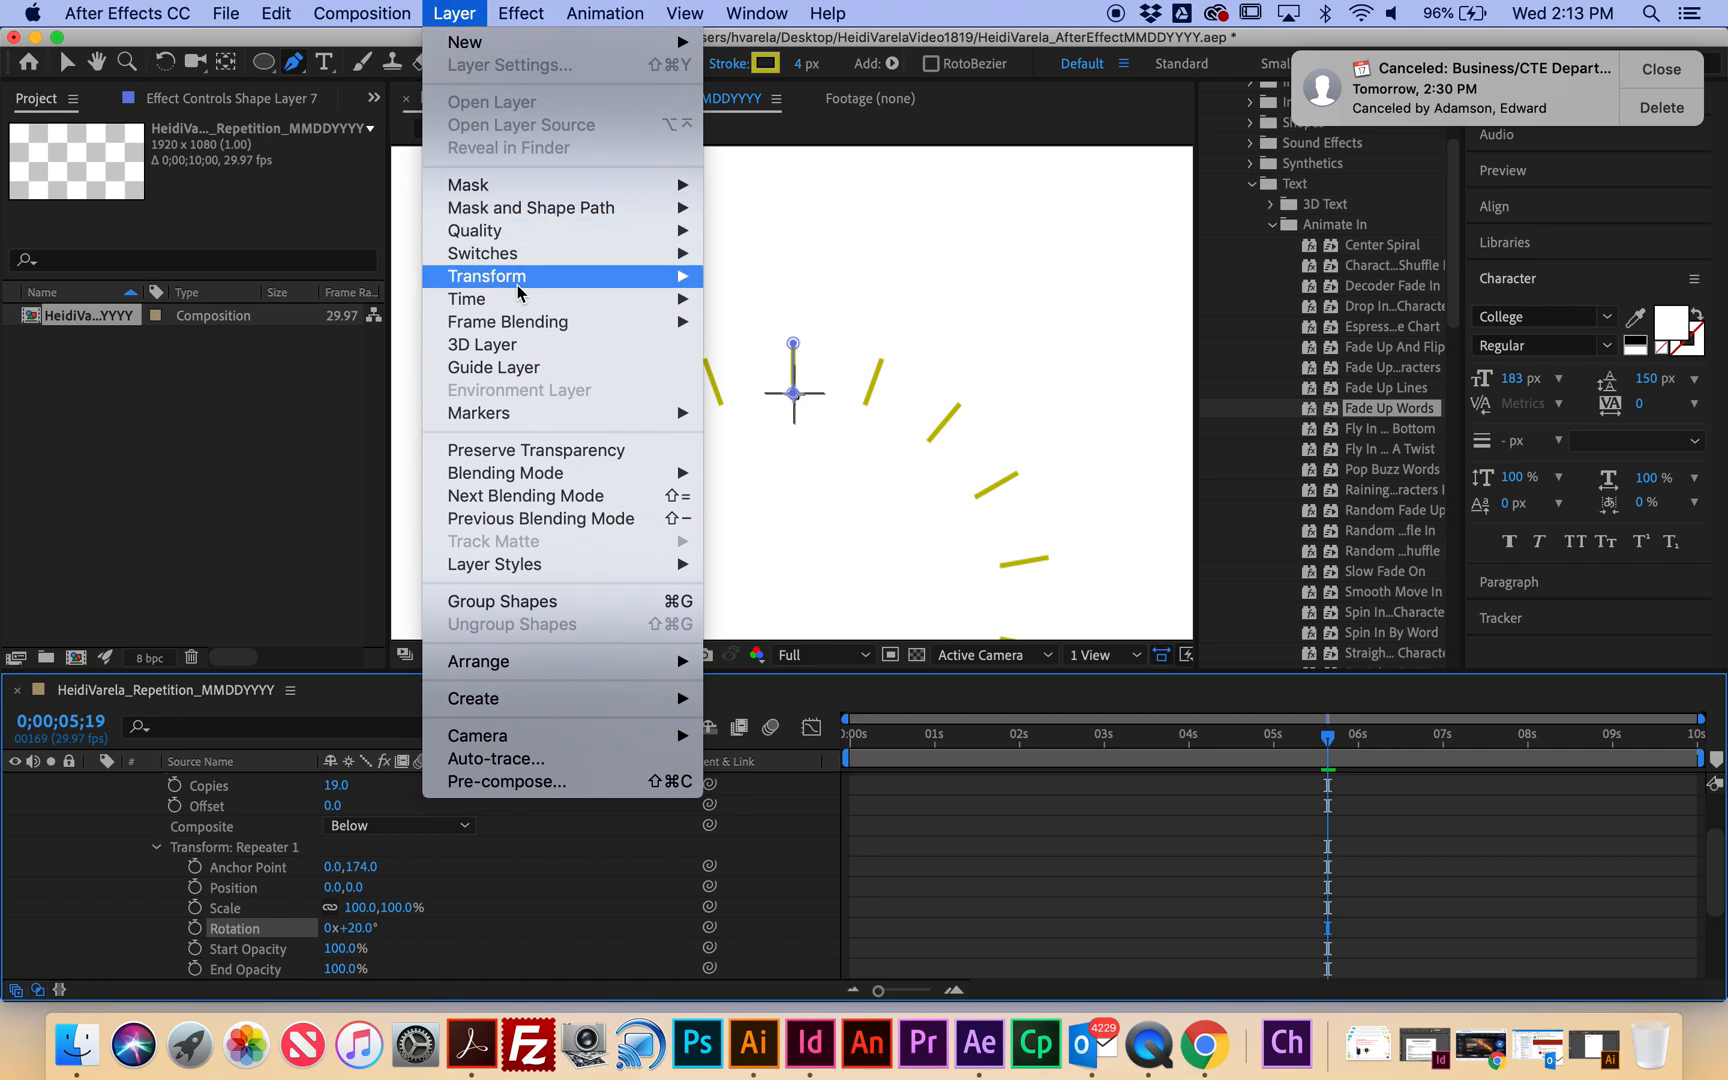
pyautogui.moveTo(697, 287)
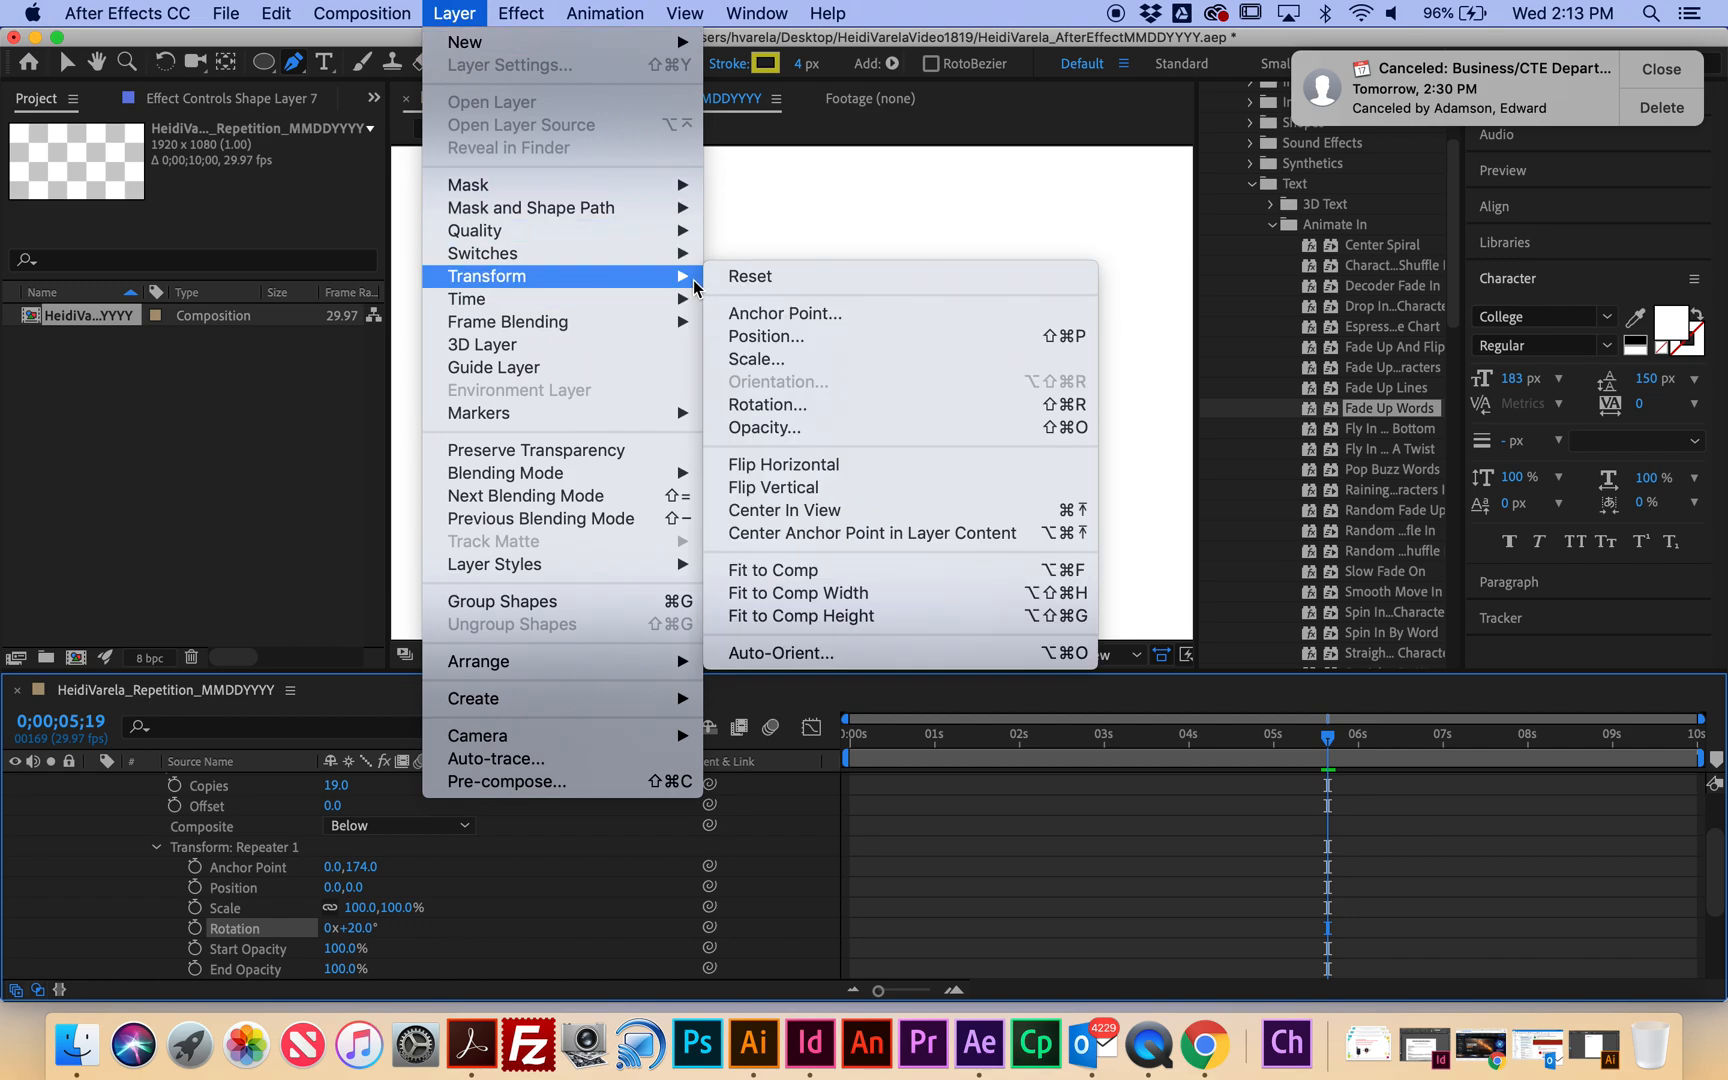
pyautogui.click(808, 533)
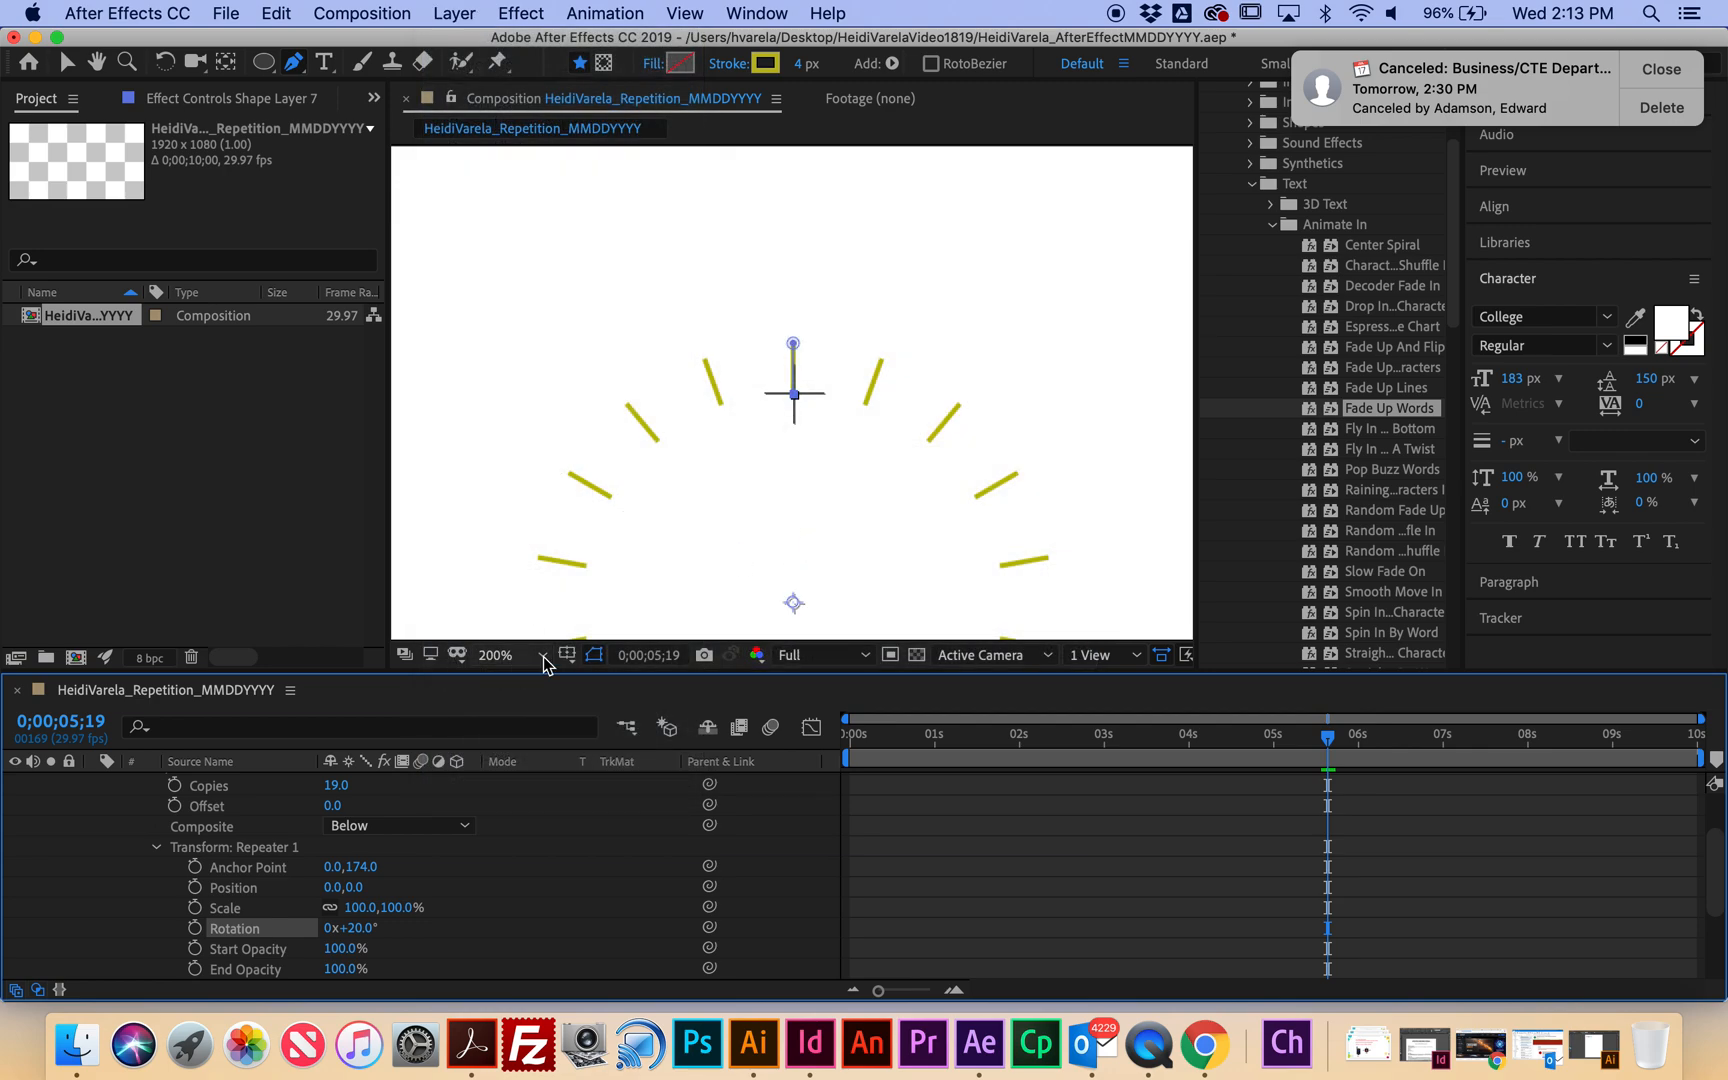
pyautogui.click(545, 656)
pyautogui.click(560, 224)
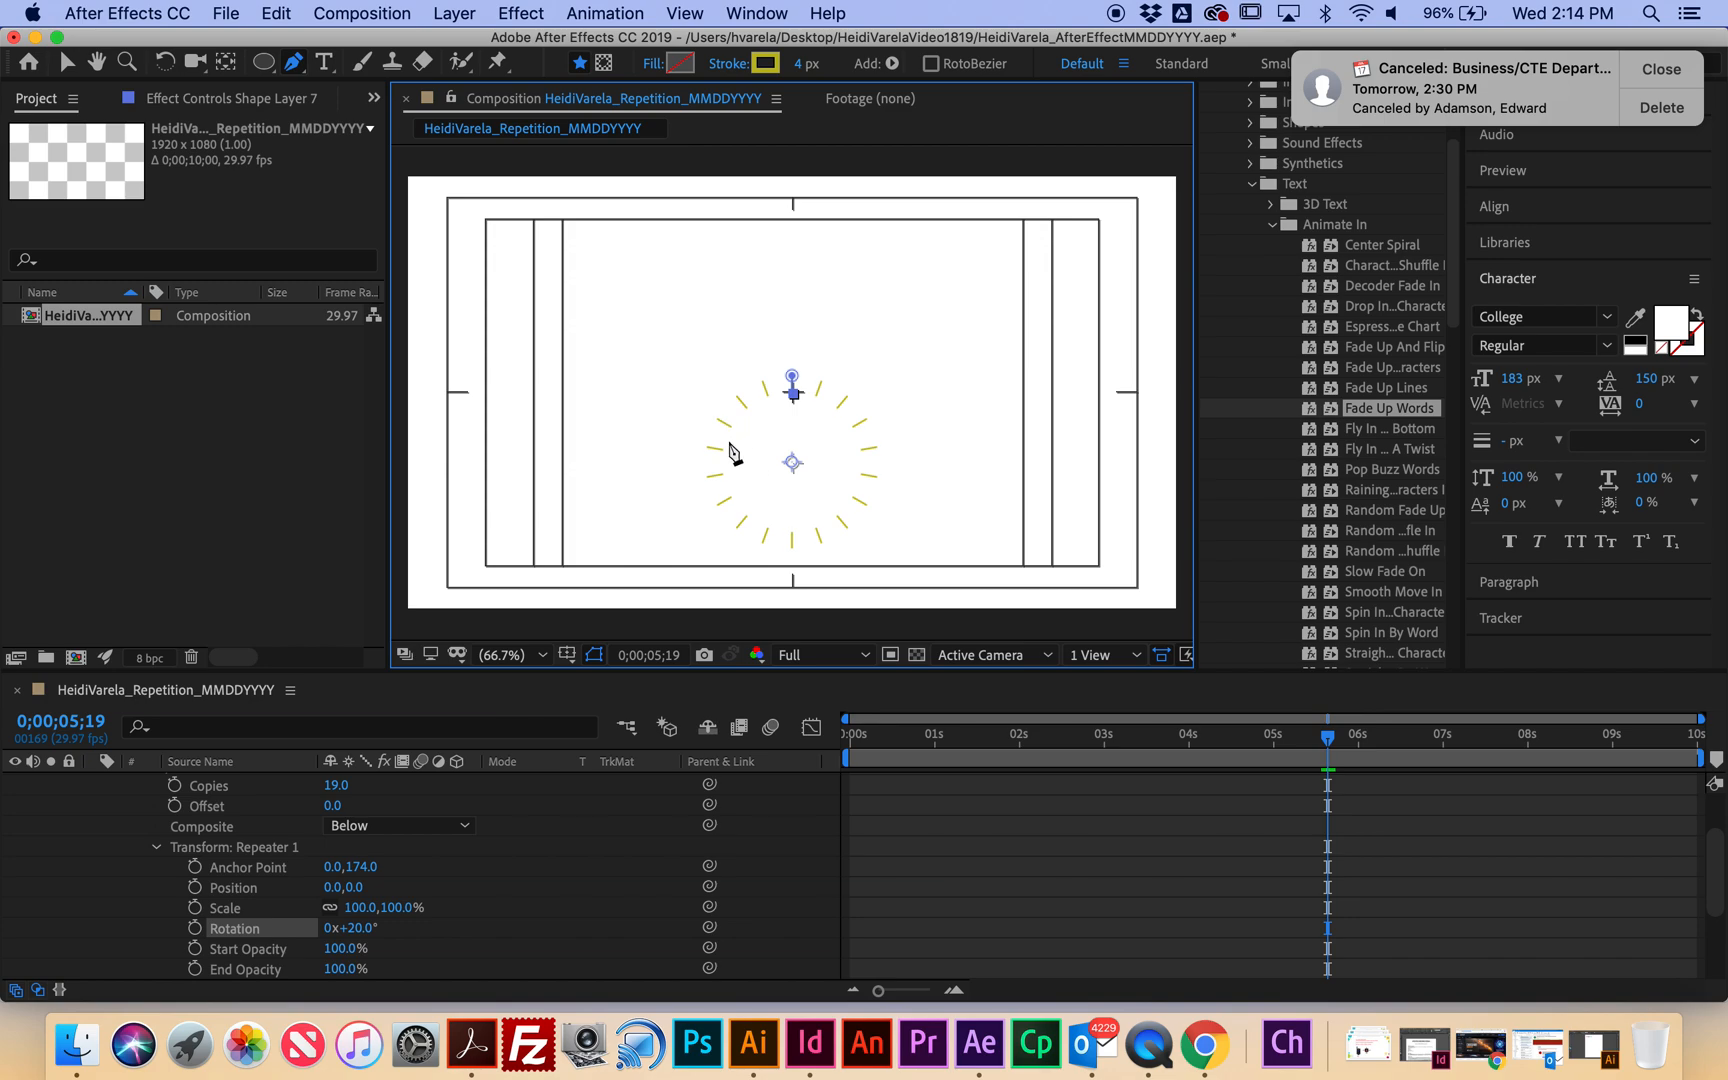
# Reselect the ray ring and Shape Layer 7, then collapse its properties.
pyautogui.click(66, 61)
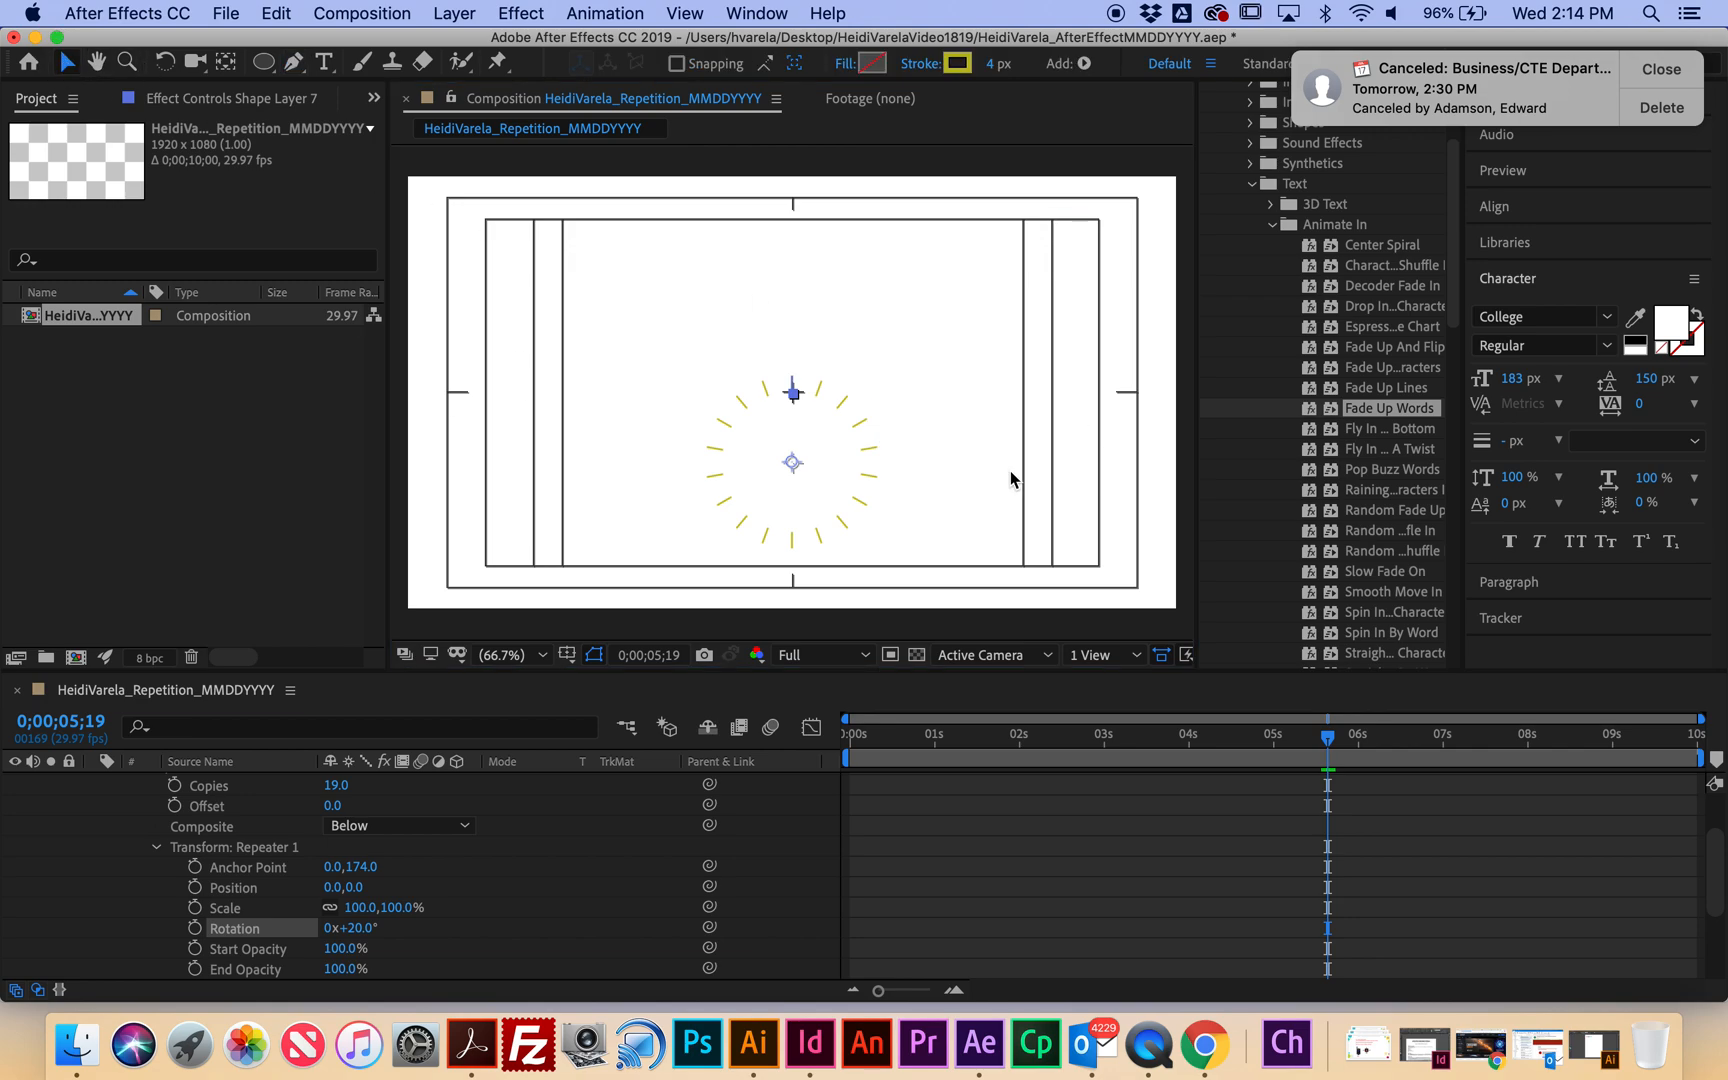
pyautogui.moveTo(799, 471); pyautogui.dragTo(797, 428)
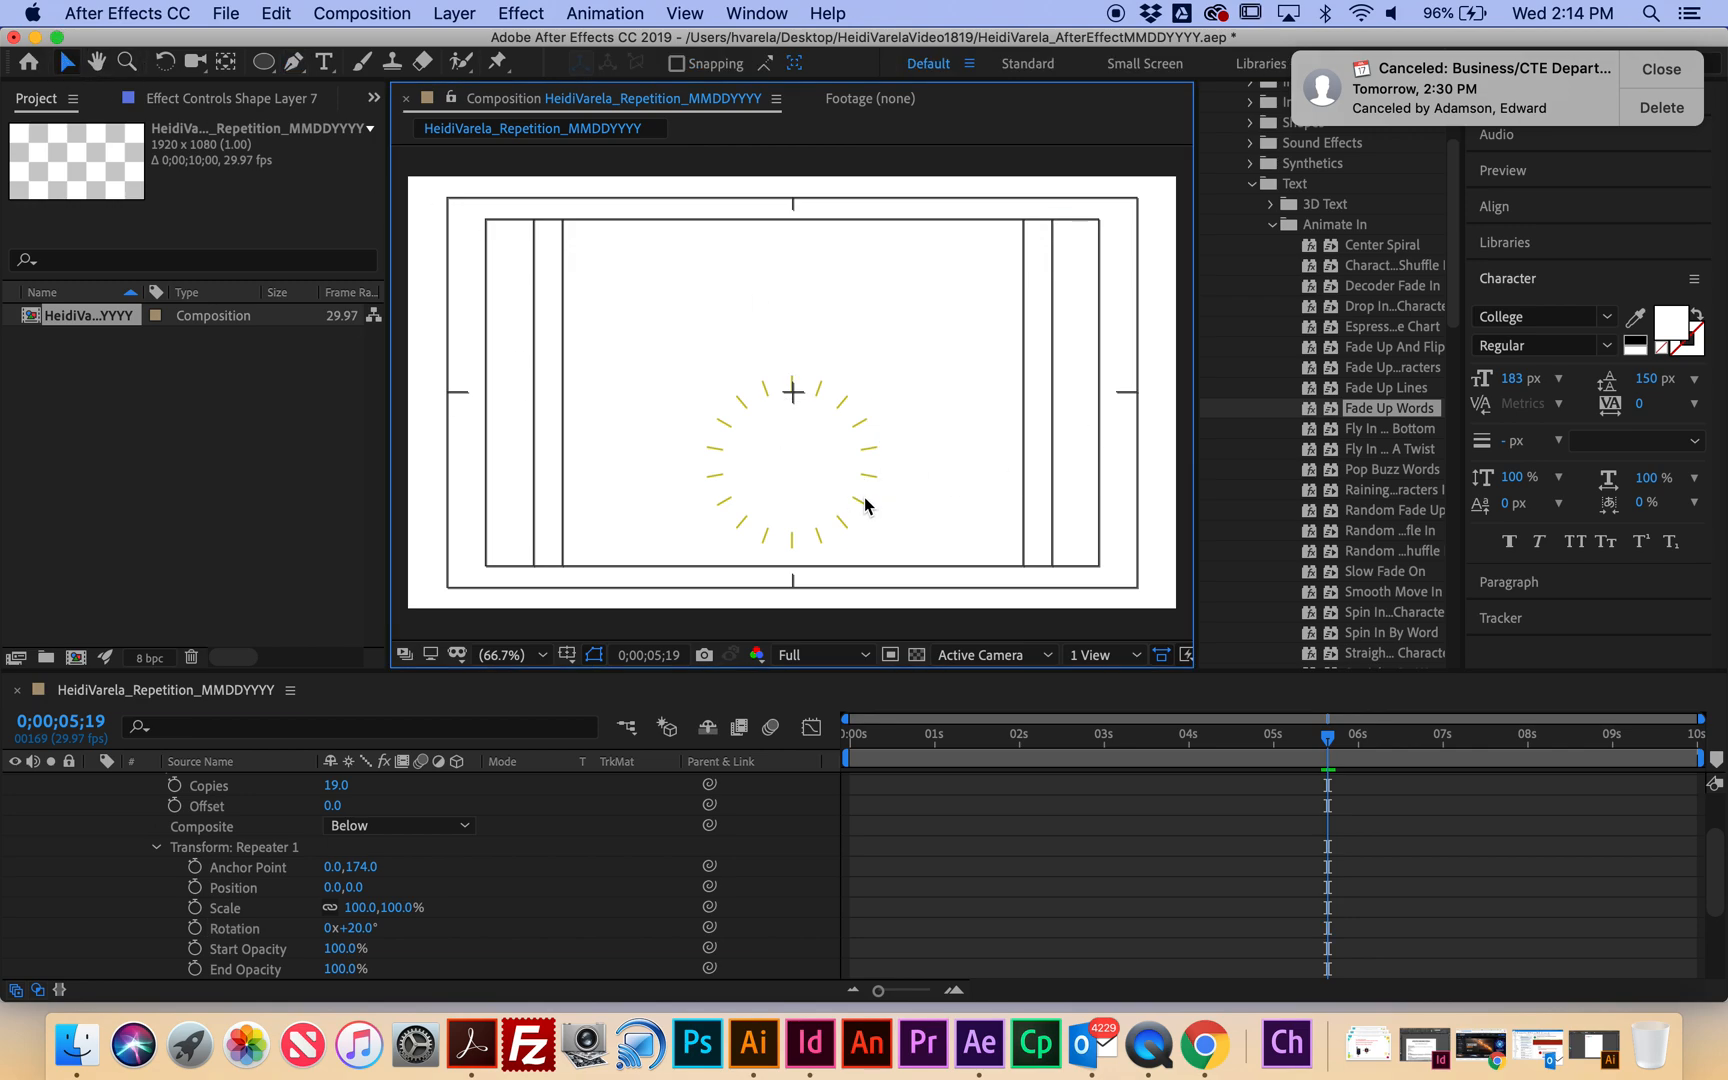
pyautogui.click(858, 452)
pyautogui.scroll(2, 229, 860)
pyautogui.click(197, 787)
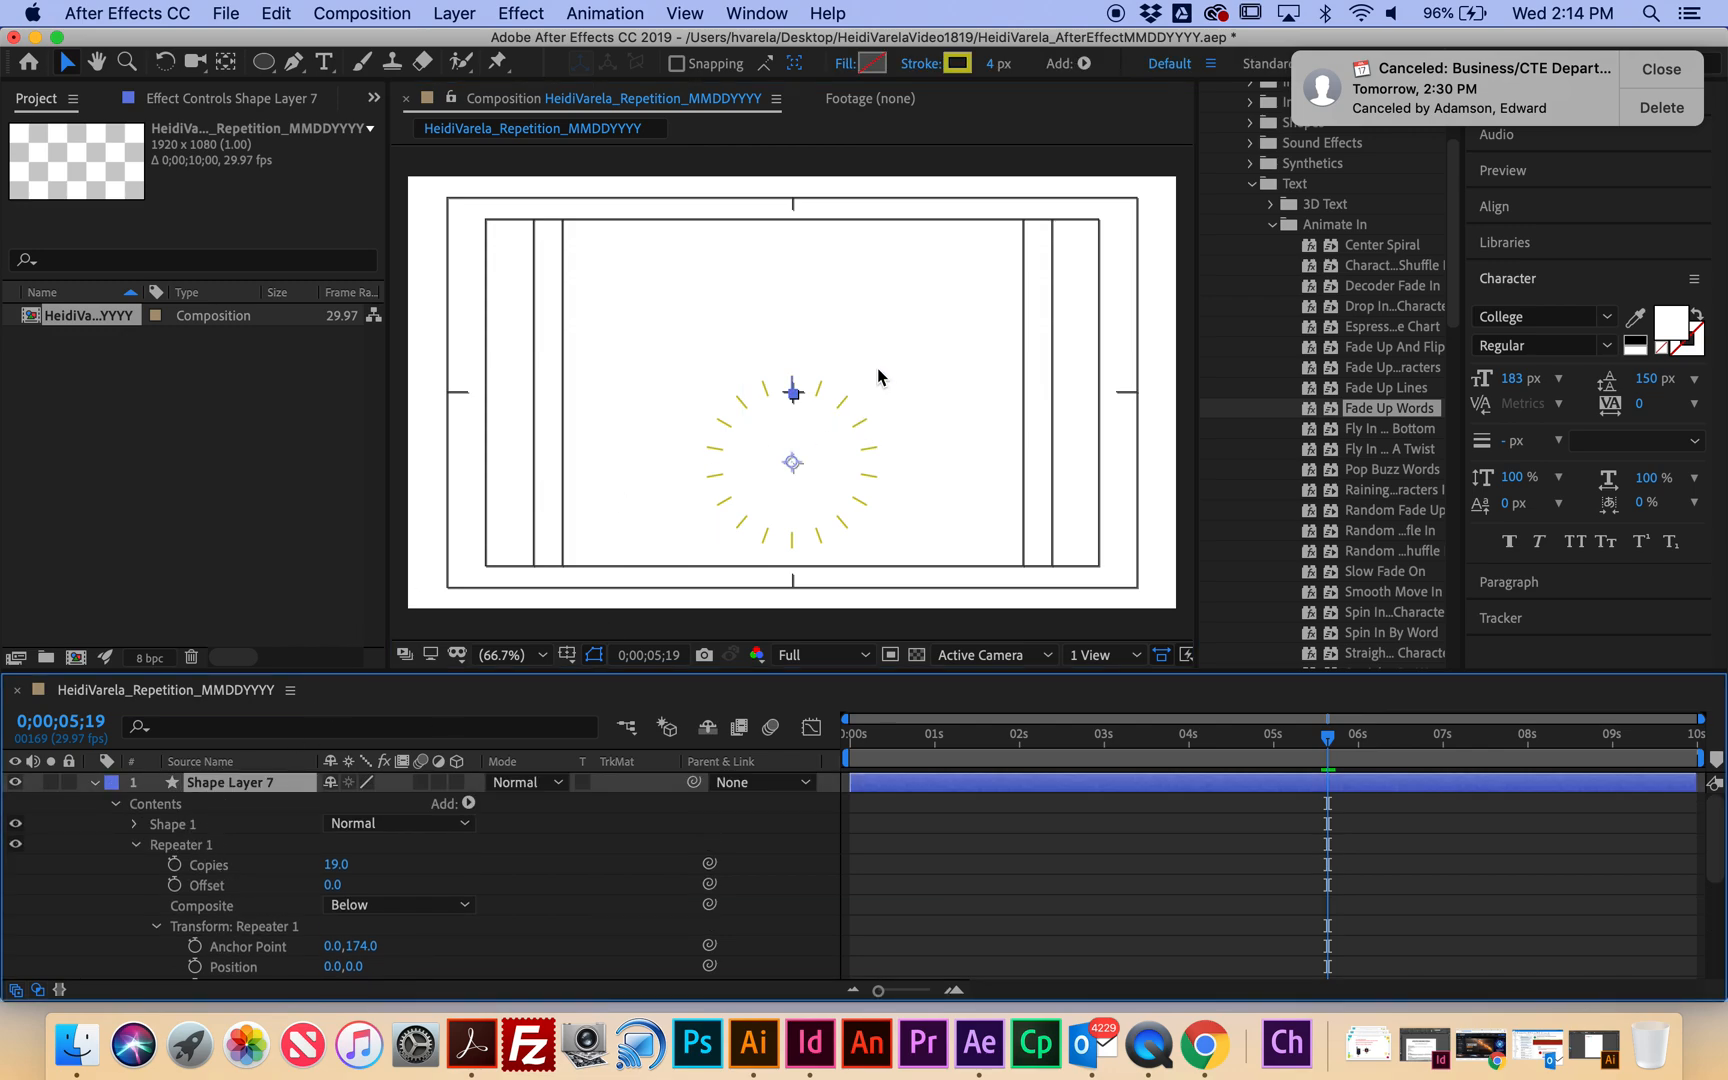
pyautogui.click(833, 374)
pyautogui.click(740, 417)
pyautogui.click(797, 545)
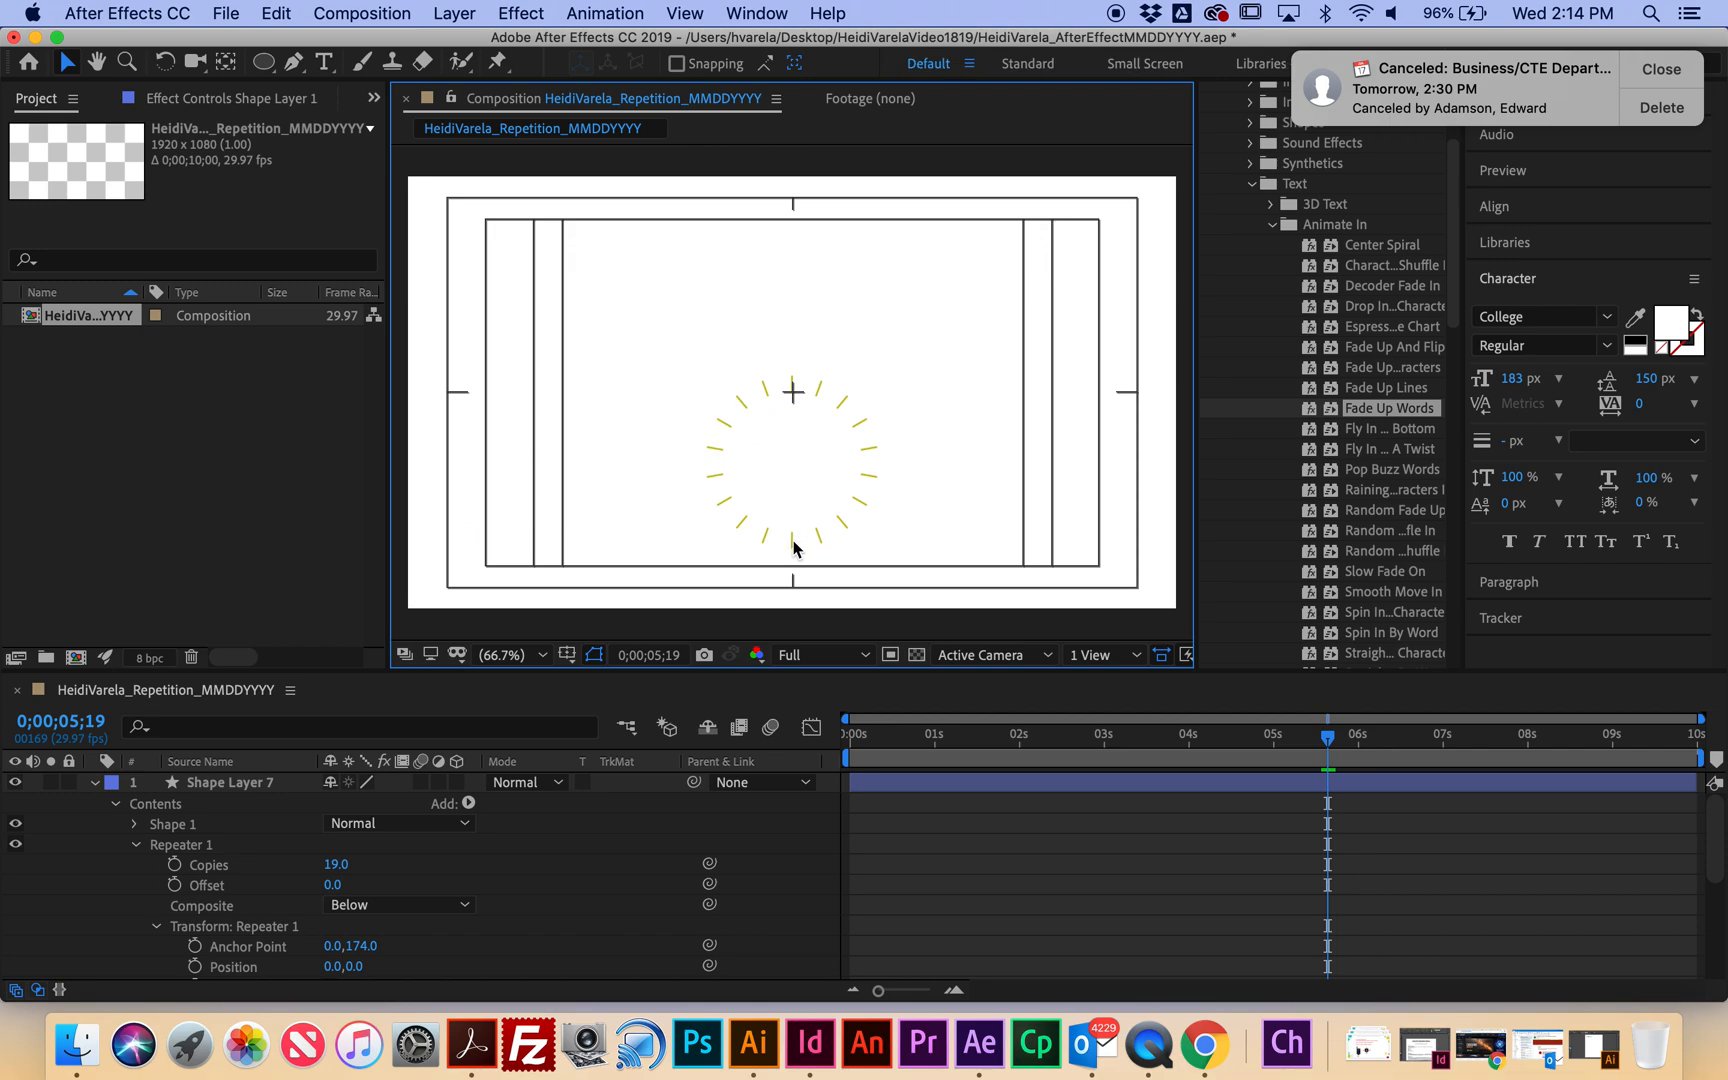
pyautogui.click(853, 440)
pyautogui.click(248, 785)
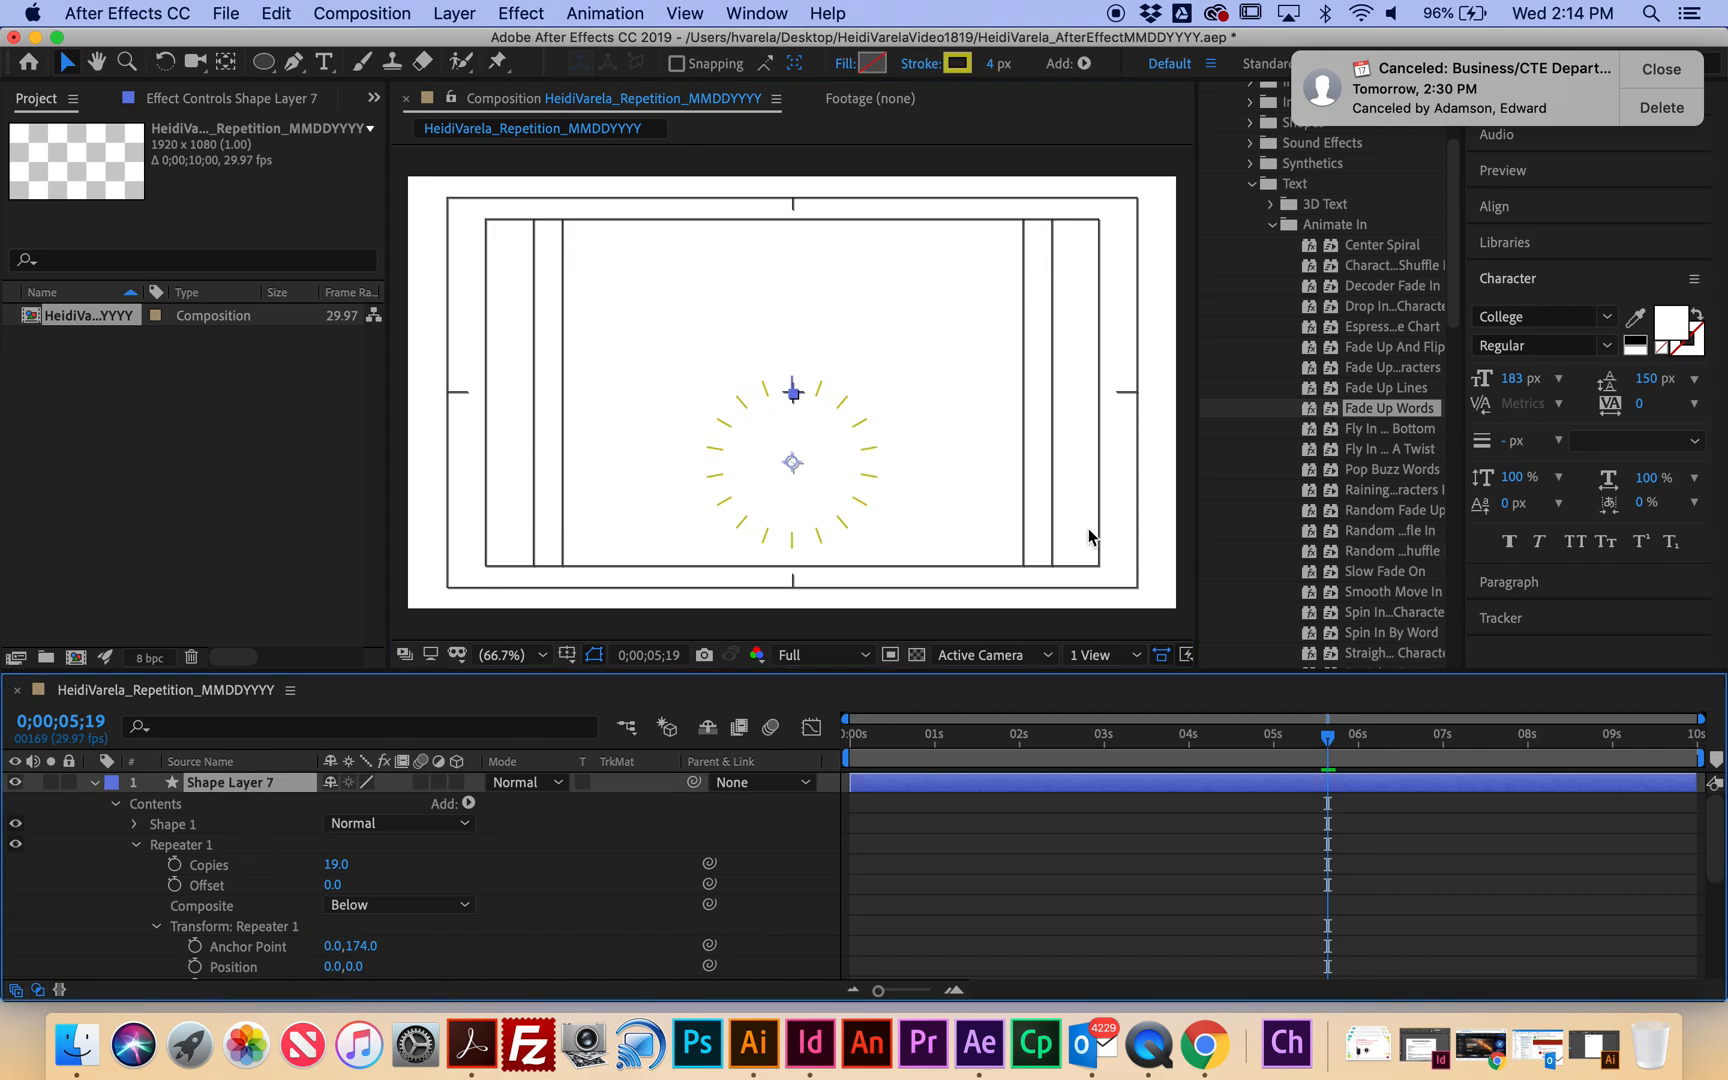
pyautogui.click(97, 785)
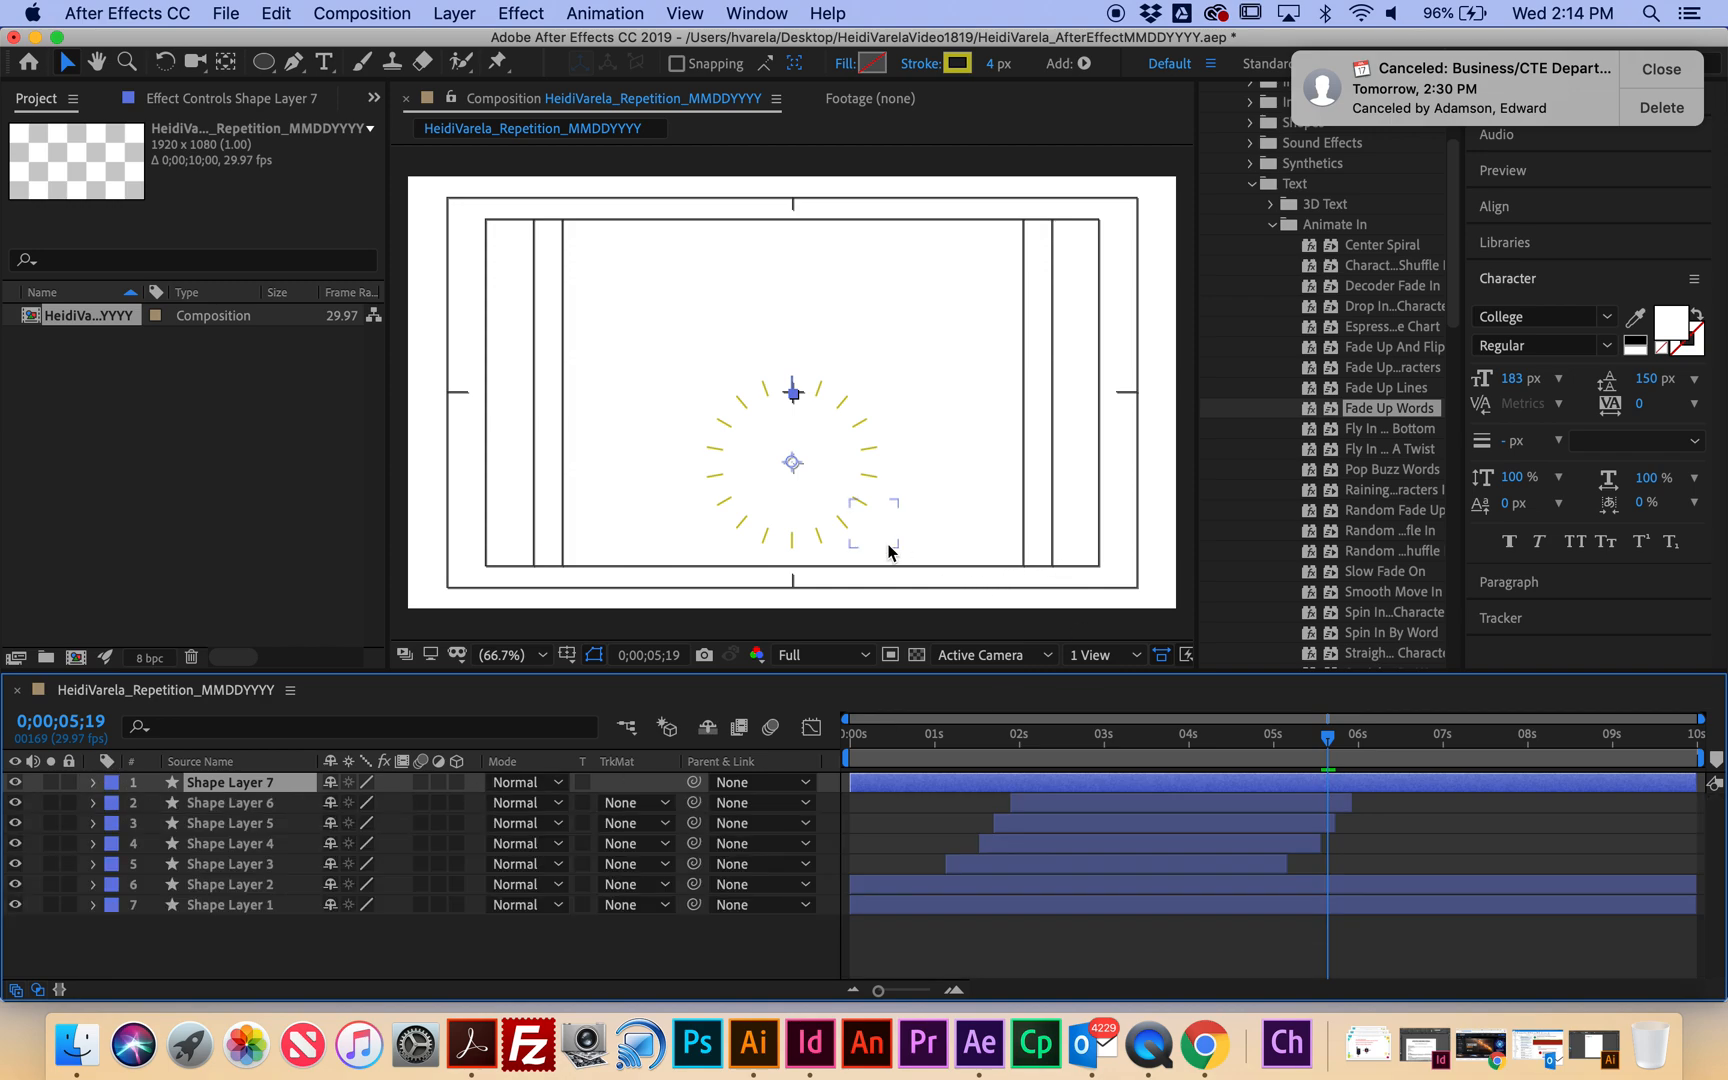
# Keyframe Shape Layer 7's Rotation from 0° at the start to 75° at five seconds.
pyautogui.moveTo(794, 463); pyautogui.dragTo(796, 396)
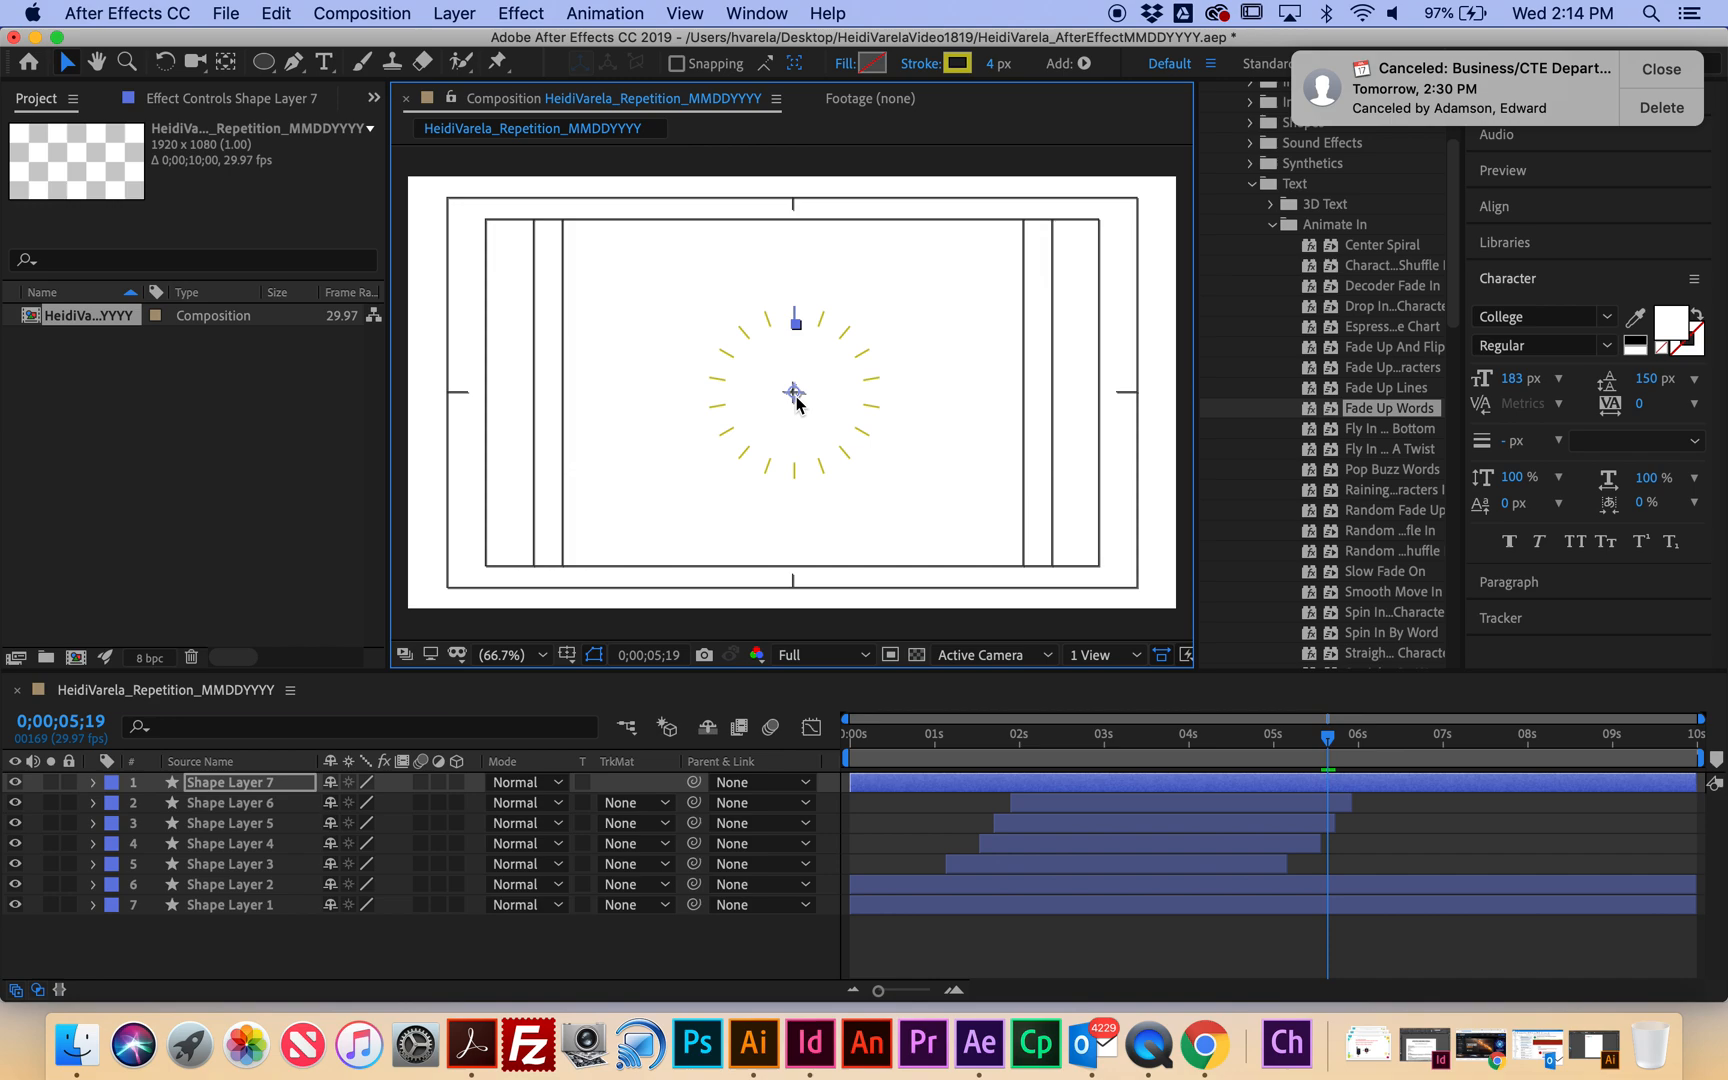
pyautogui.press('r')
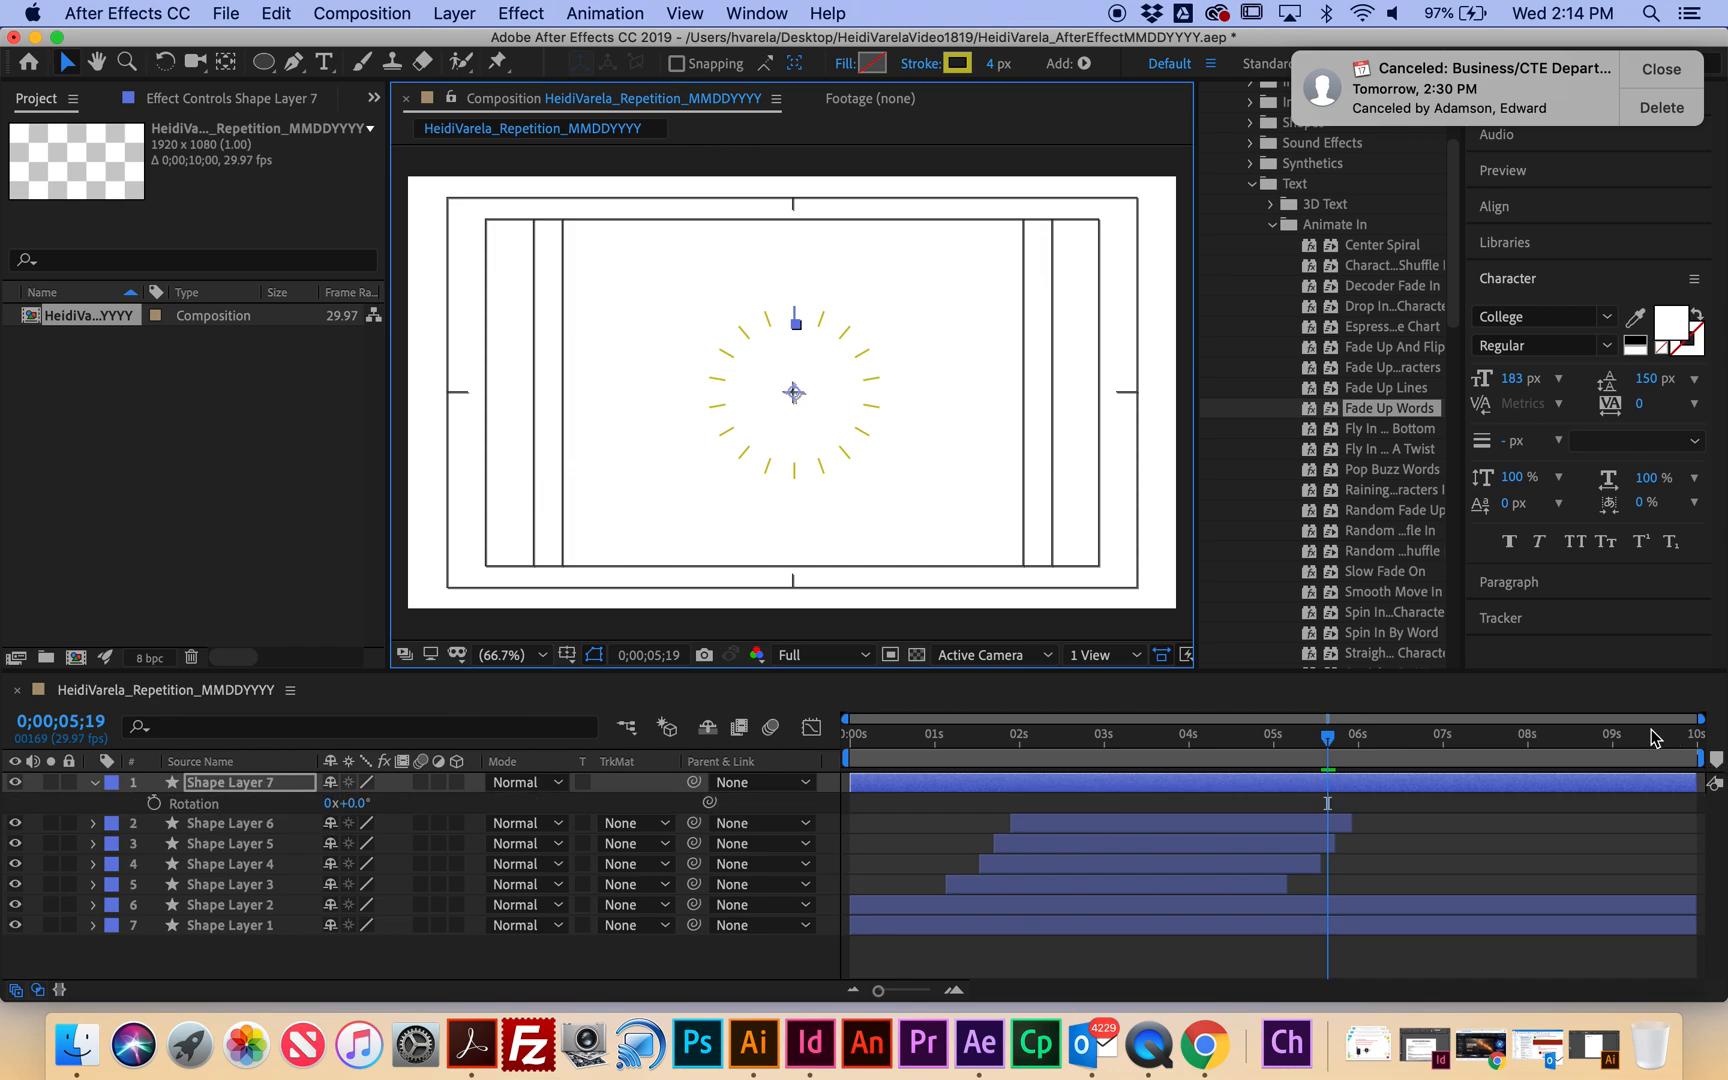
pyautogui.moveTo(1334, 750); pyautogui.dragTo(826, 755)
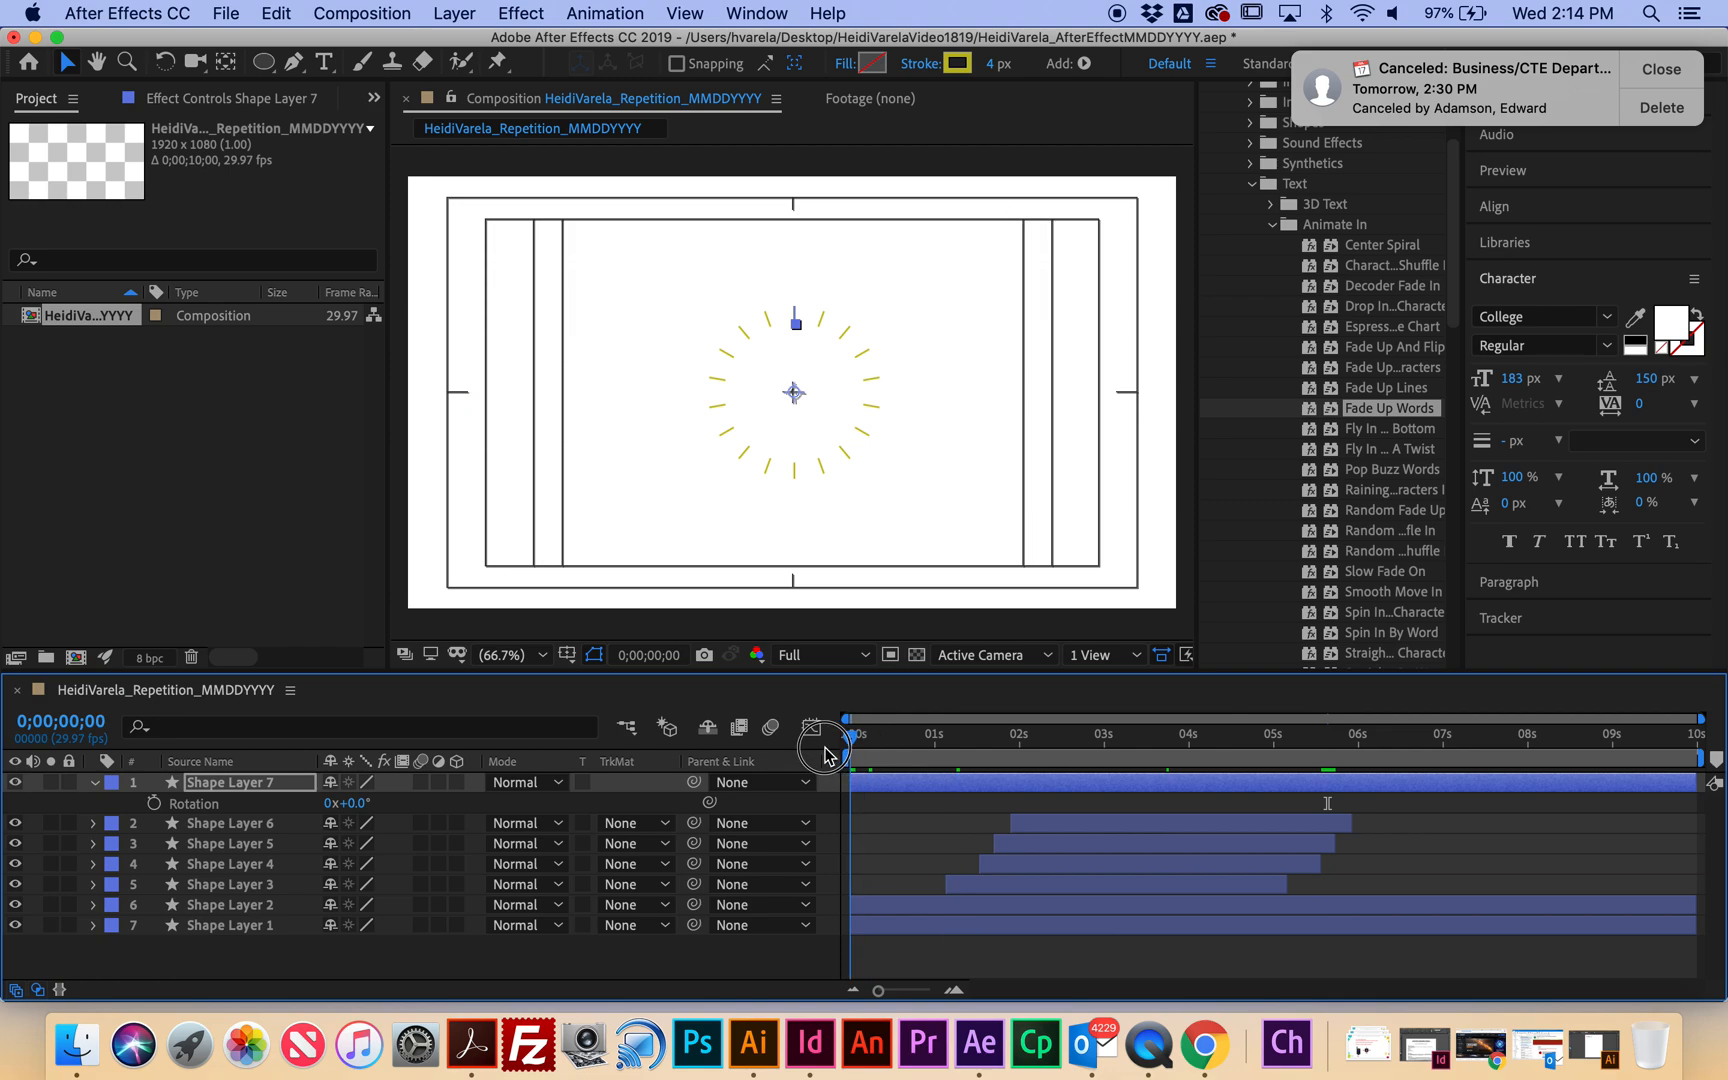
pyautogui.click(154, 803)
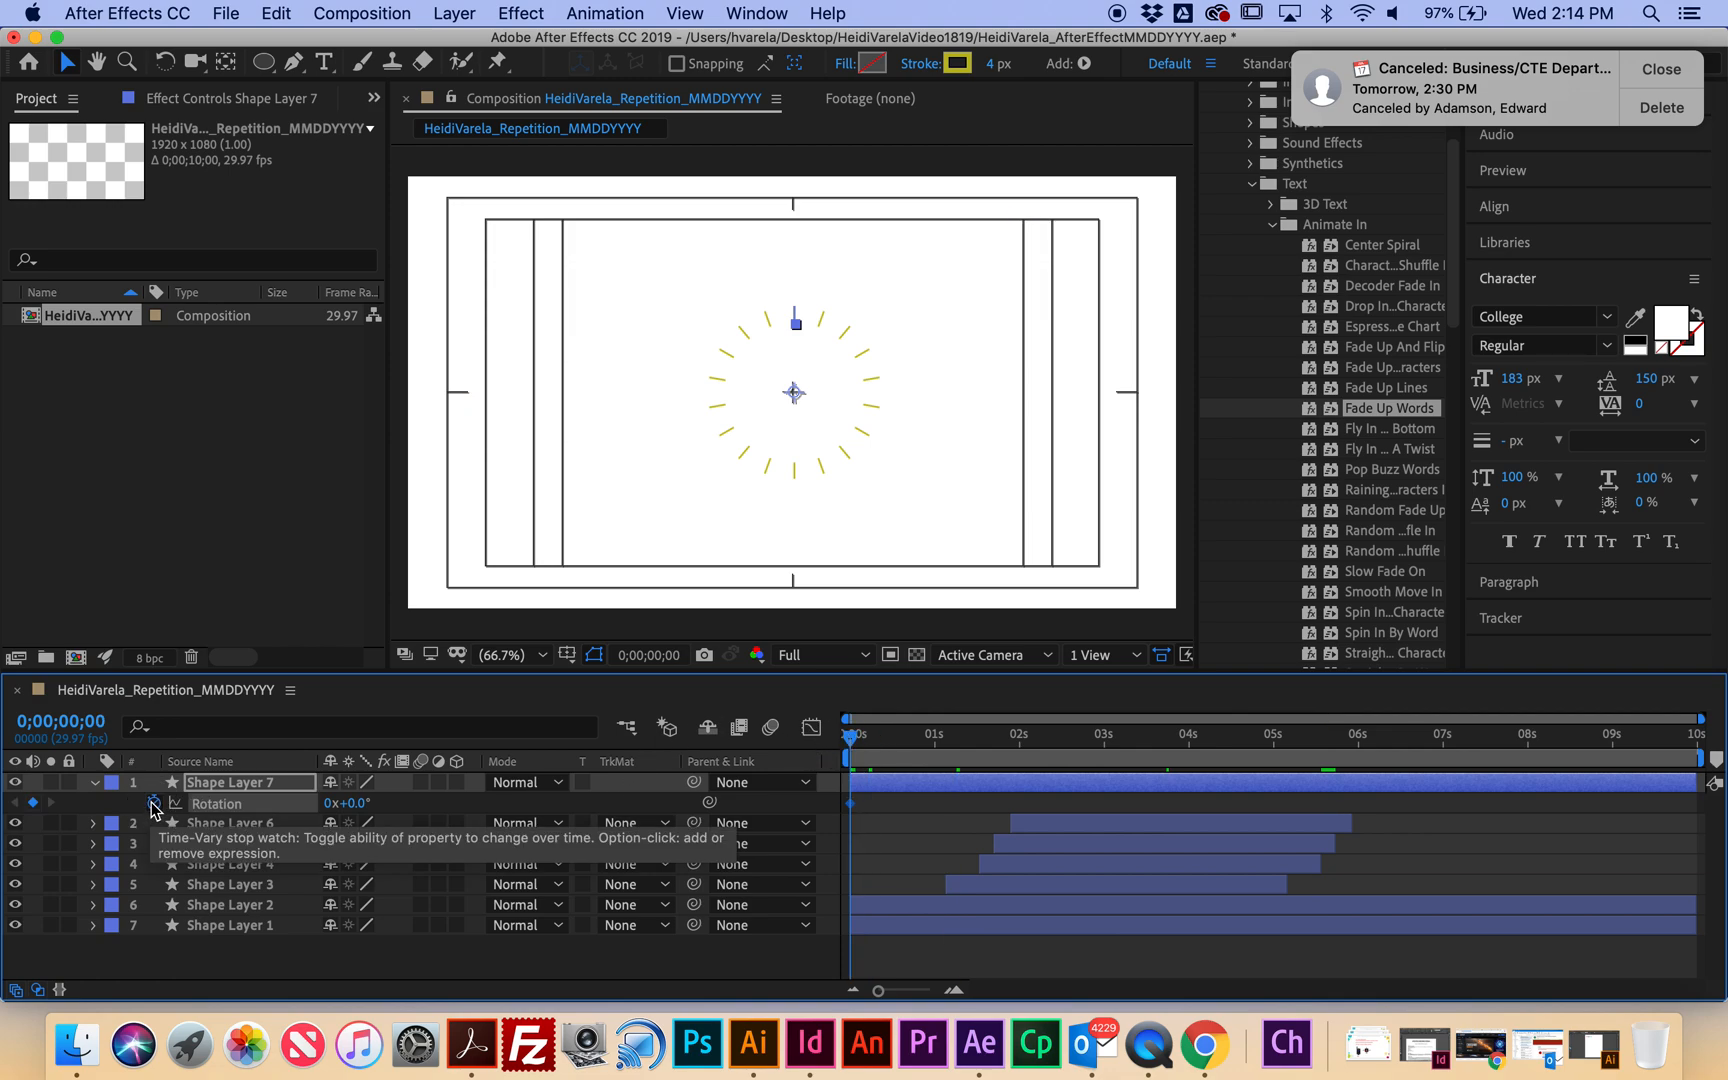
pyautogui.moveTo(852, 745); pyautogui.dragTo(1275, 770)
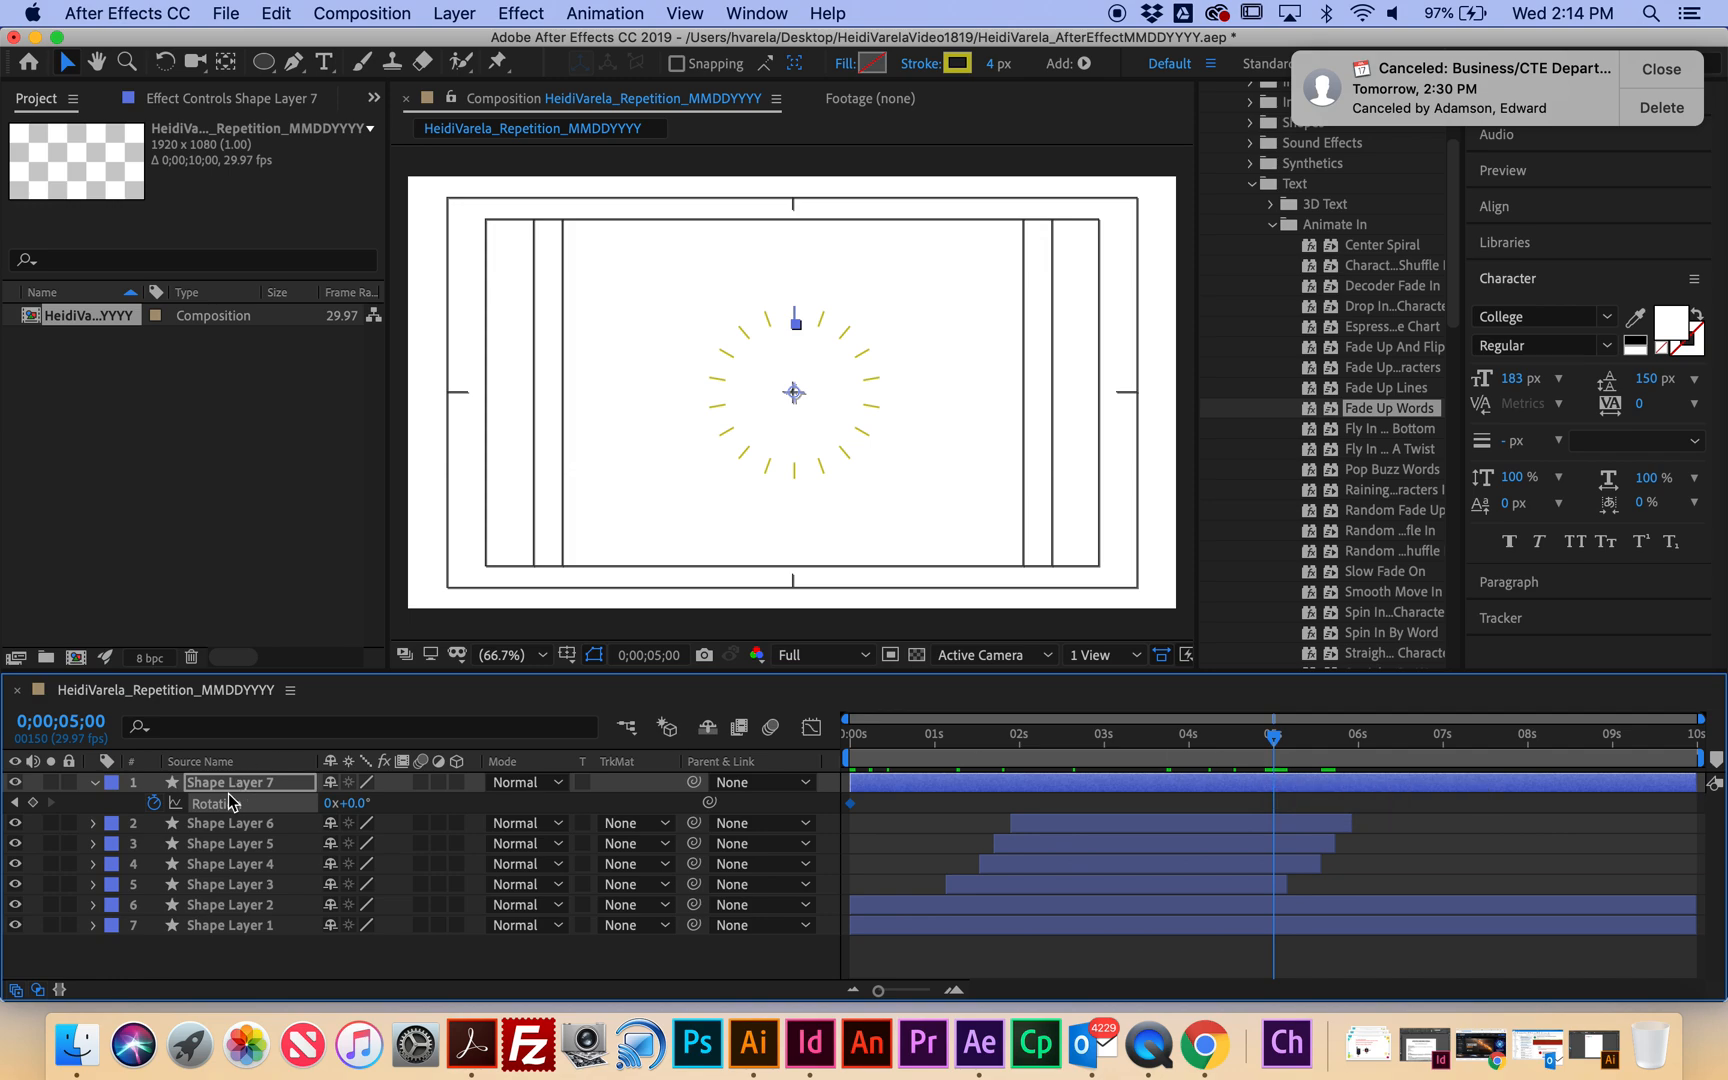
pyautogui.click(355, 803)
pyautogui.write('75')
pyautogui.click(440, 801)
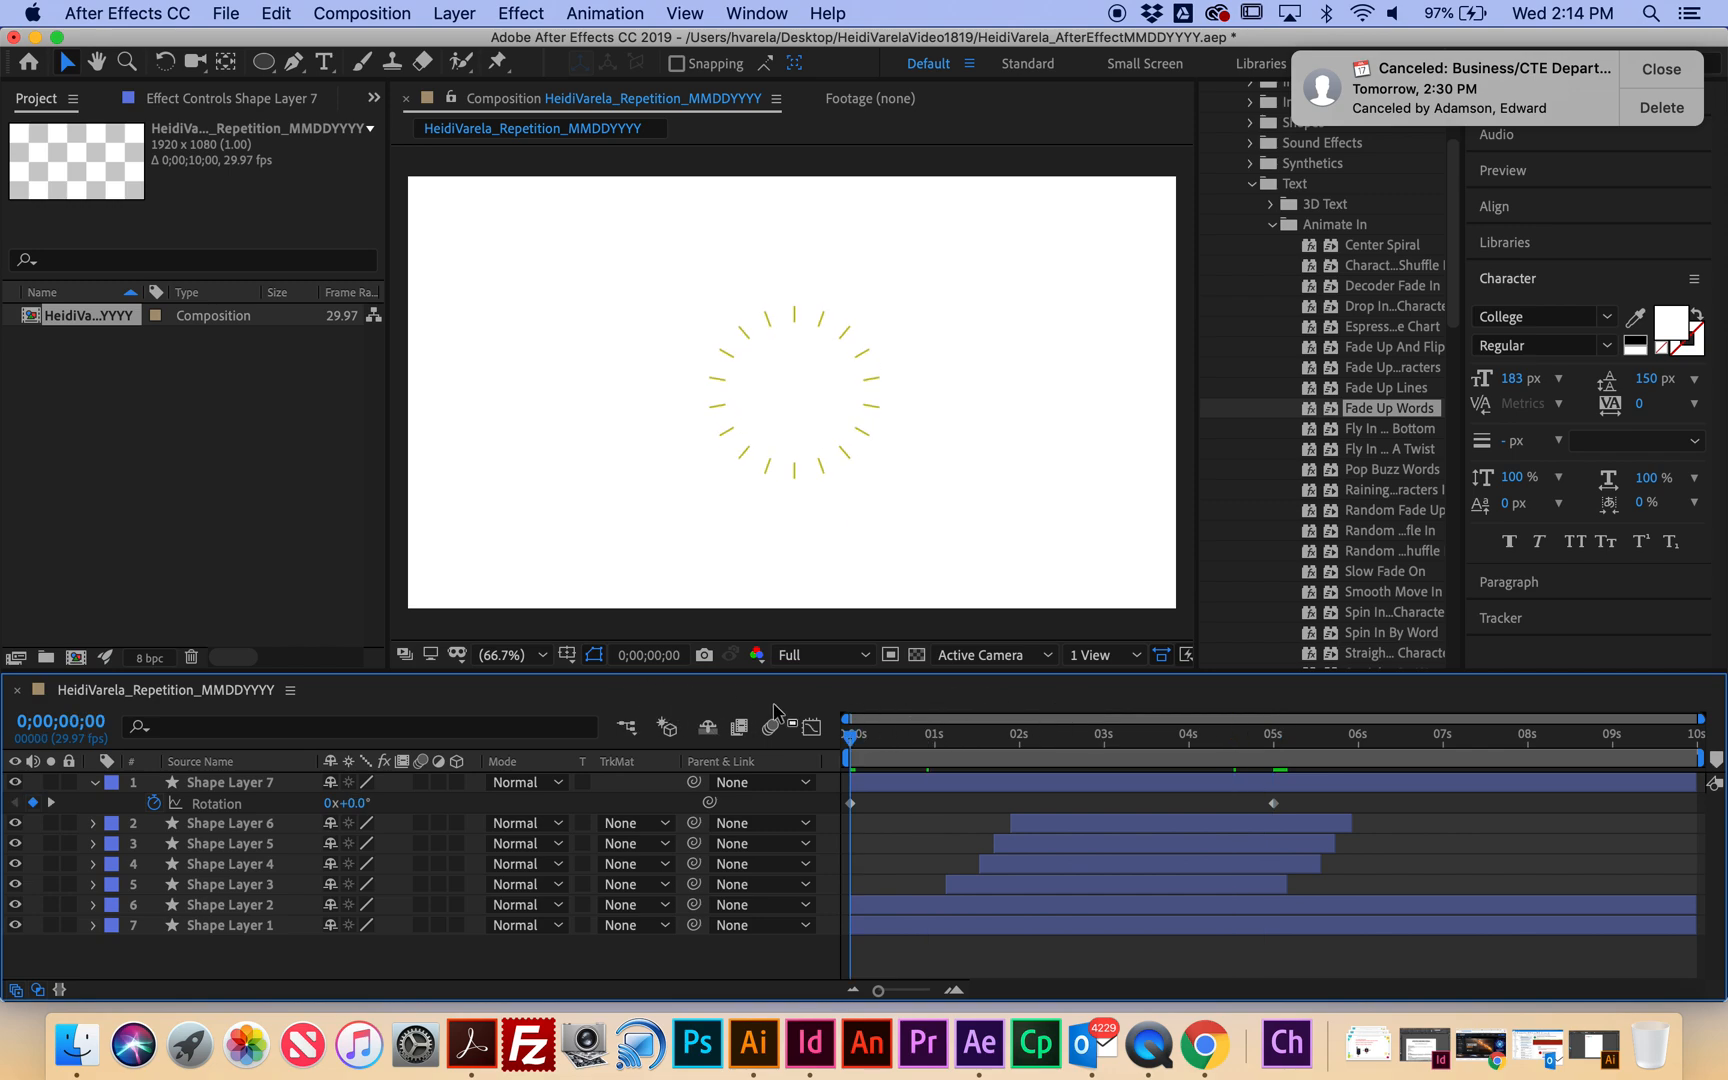
# Preview the rotating burst from the start and reveal the layer's Contents group.
pyautogui.press('Home')
pyautogui.press('space')
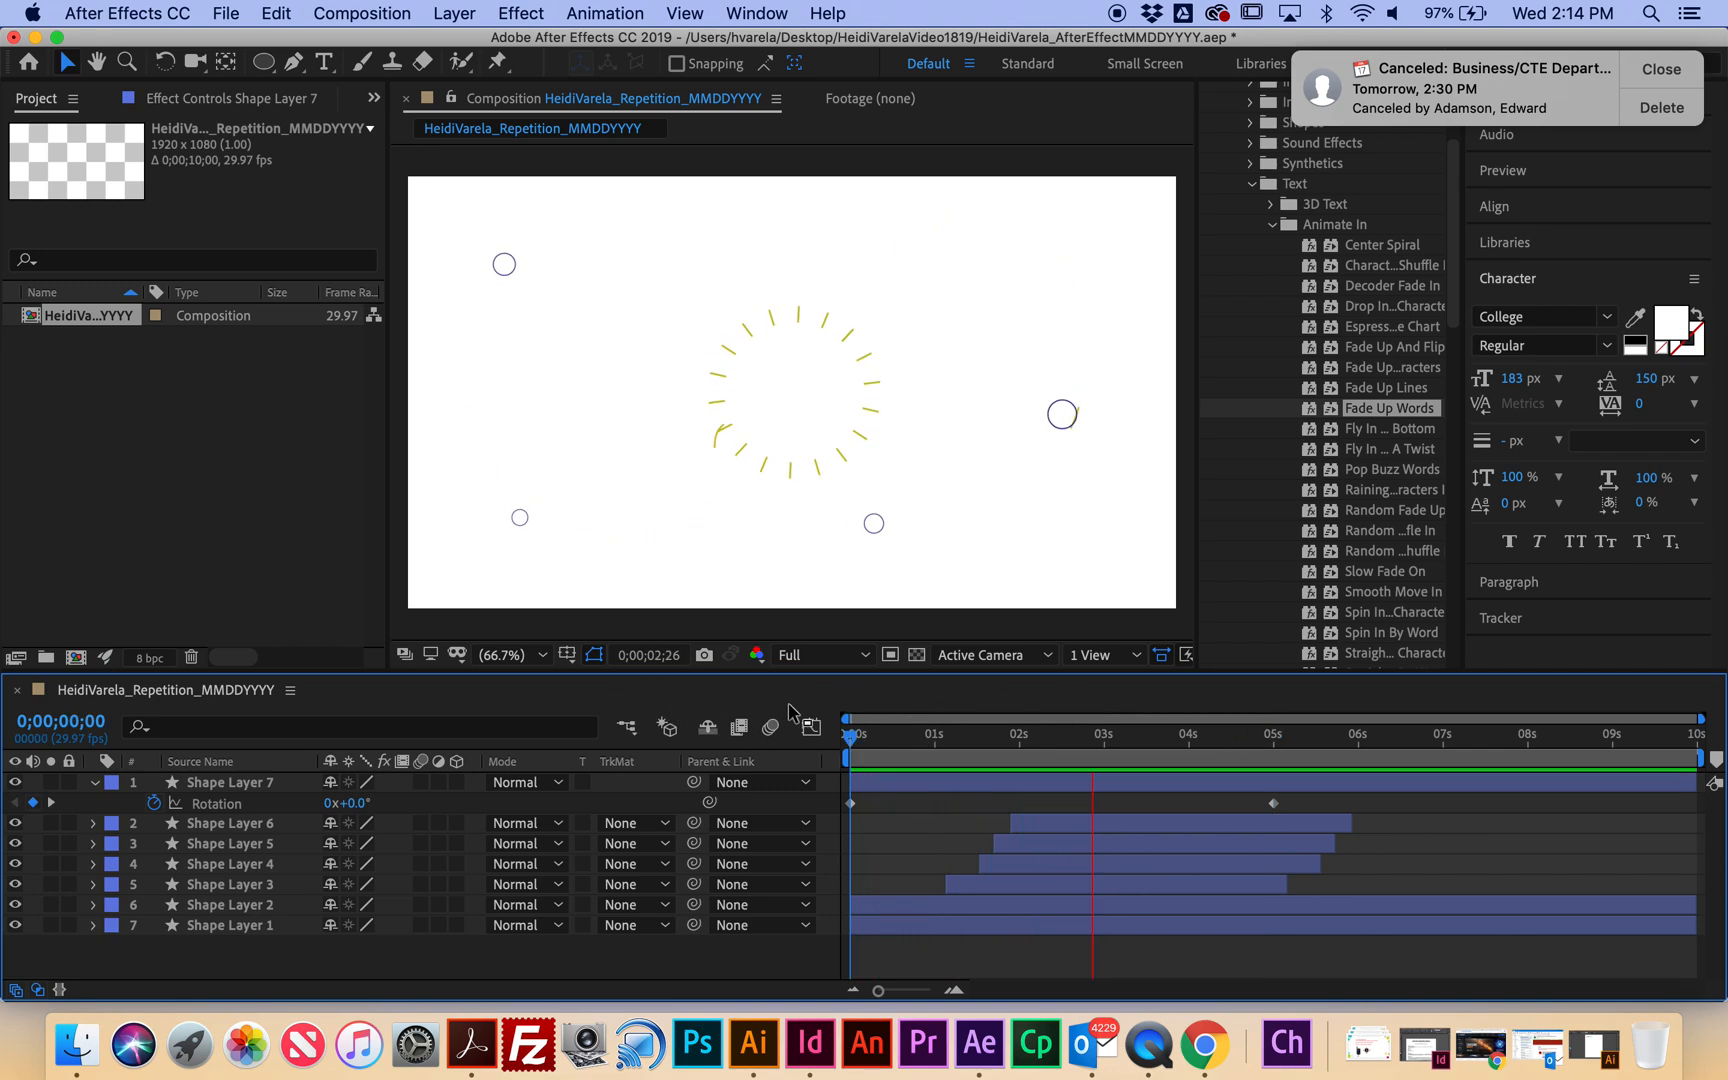
pyautogui.press('space')
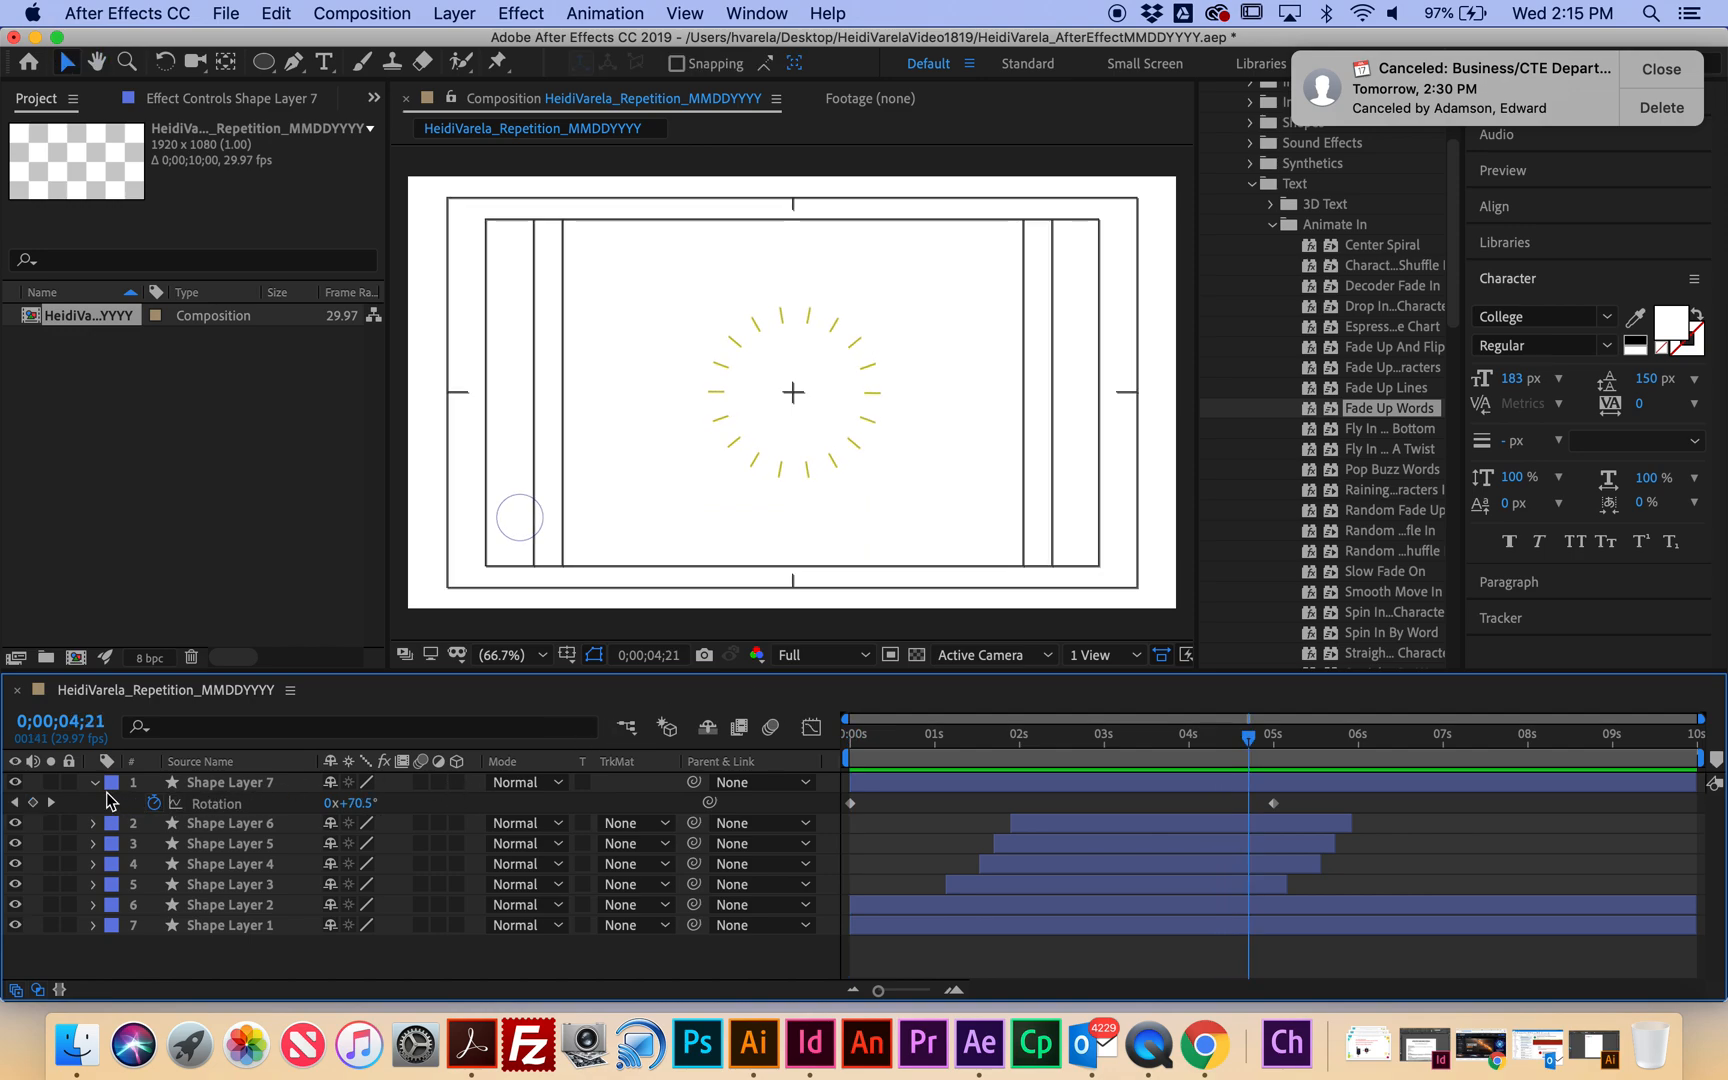
pyautogui.click(95, 782)
pyautogui.click(95, 782)
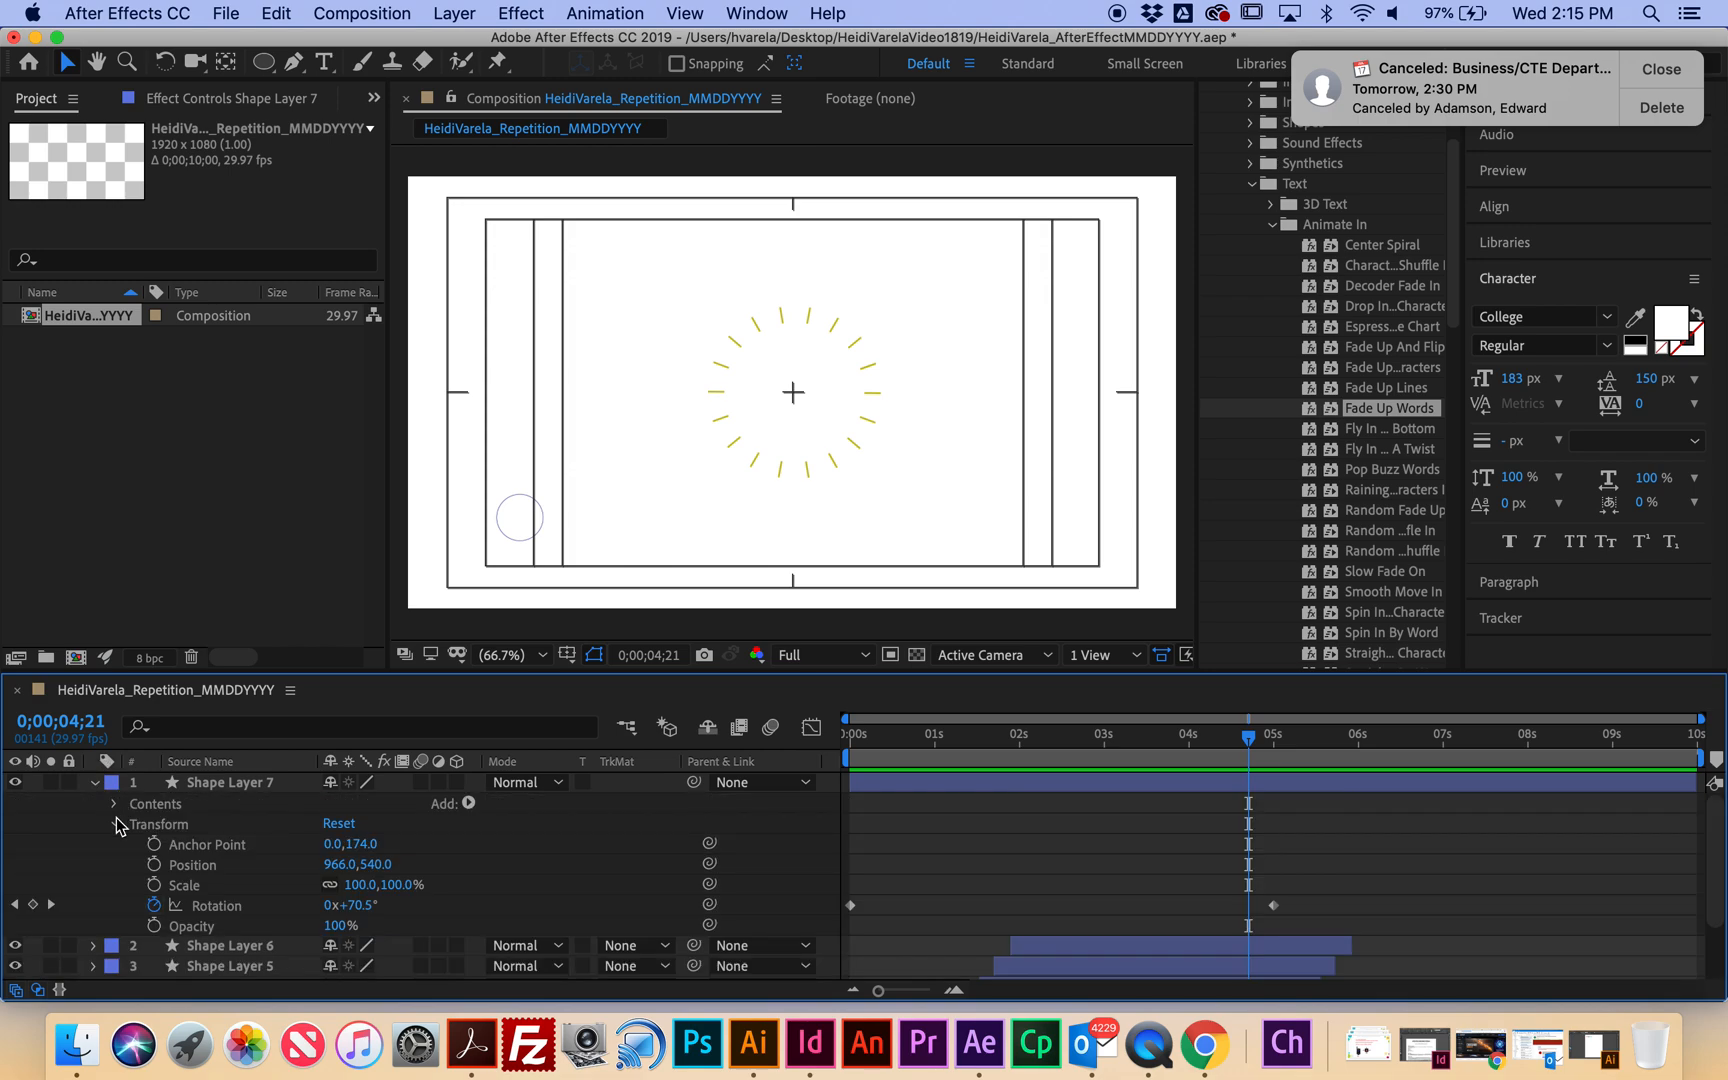
pyautogui.click(116, 824)
pyautogui.click(115, 804)
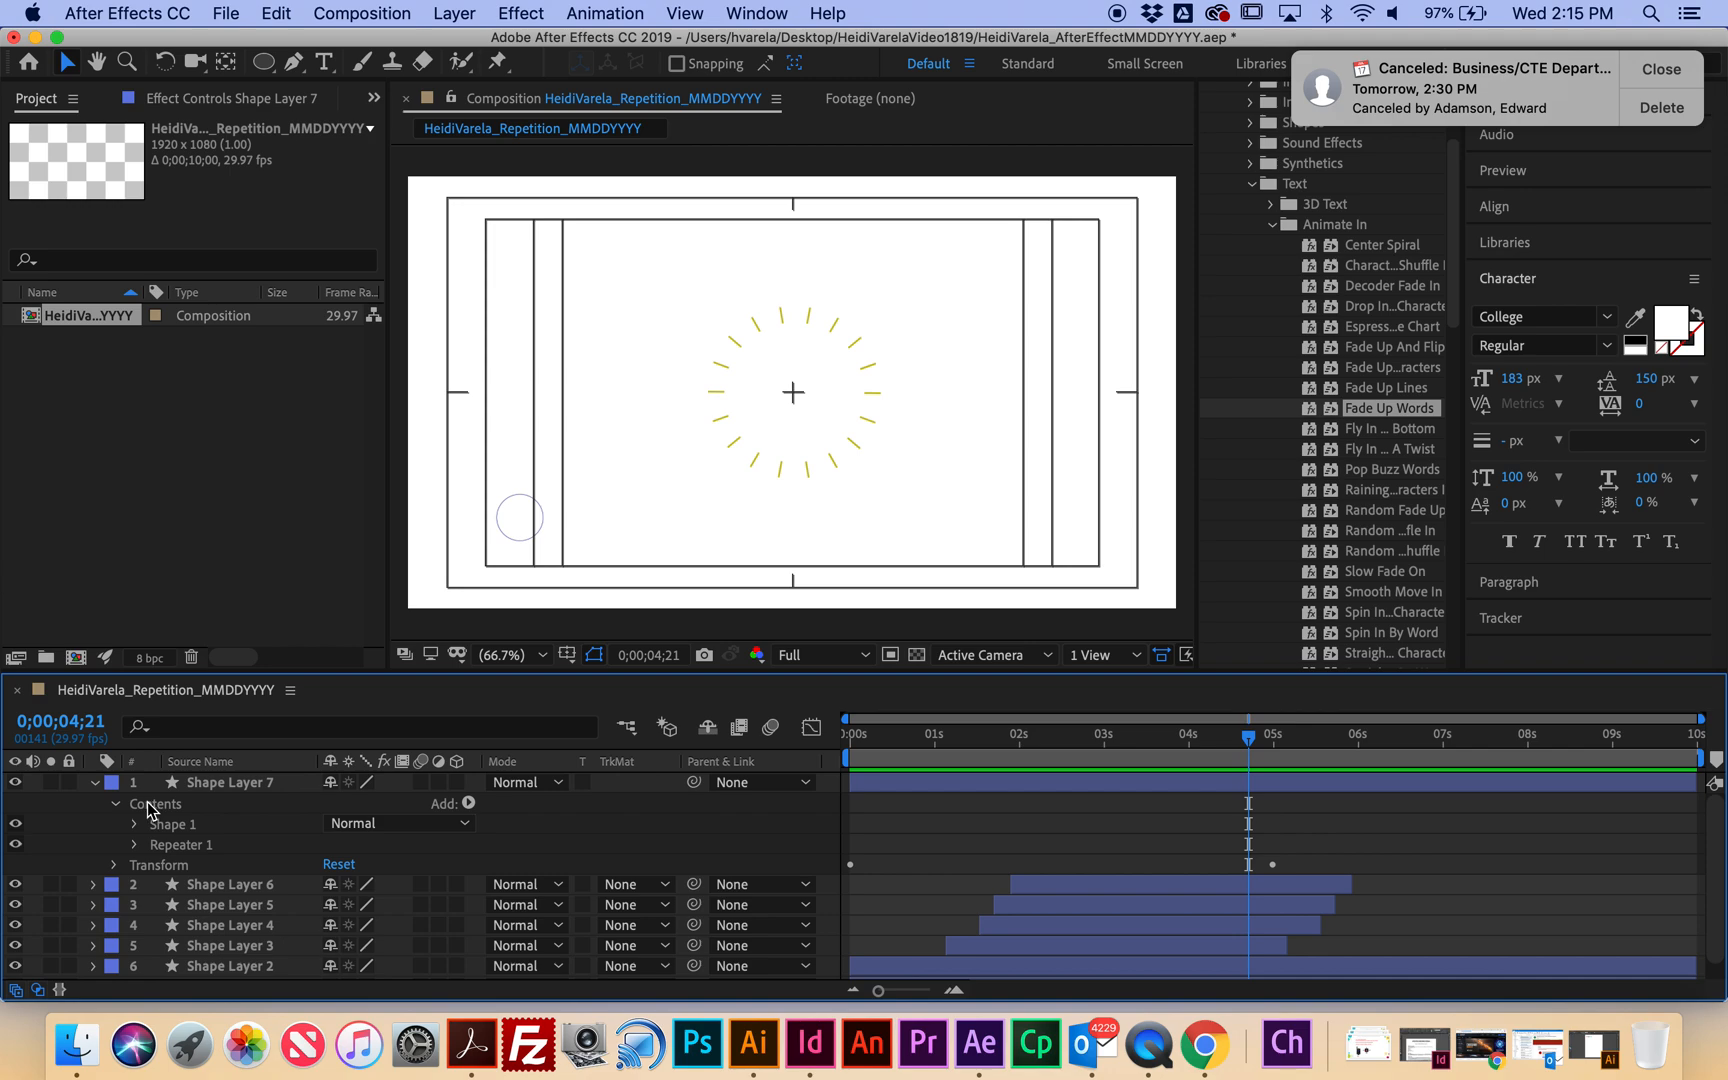
# Add Trim Paths to Shape Layer 7's contents and expand Trim Paths 1 near two seconds.
pyautogui.click(215, 784)
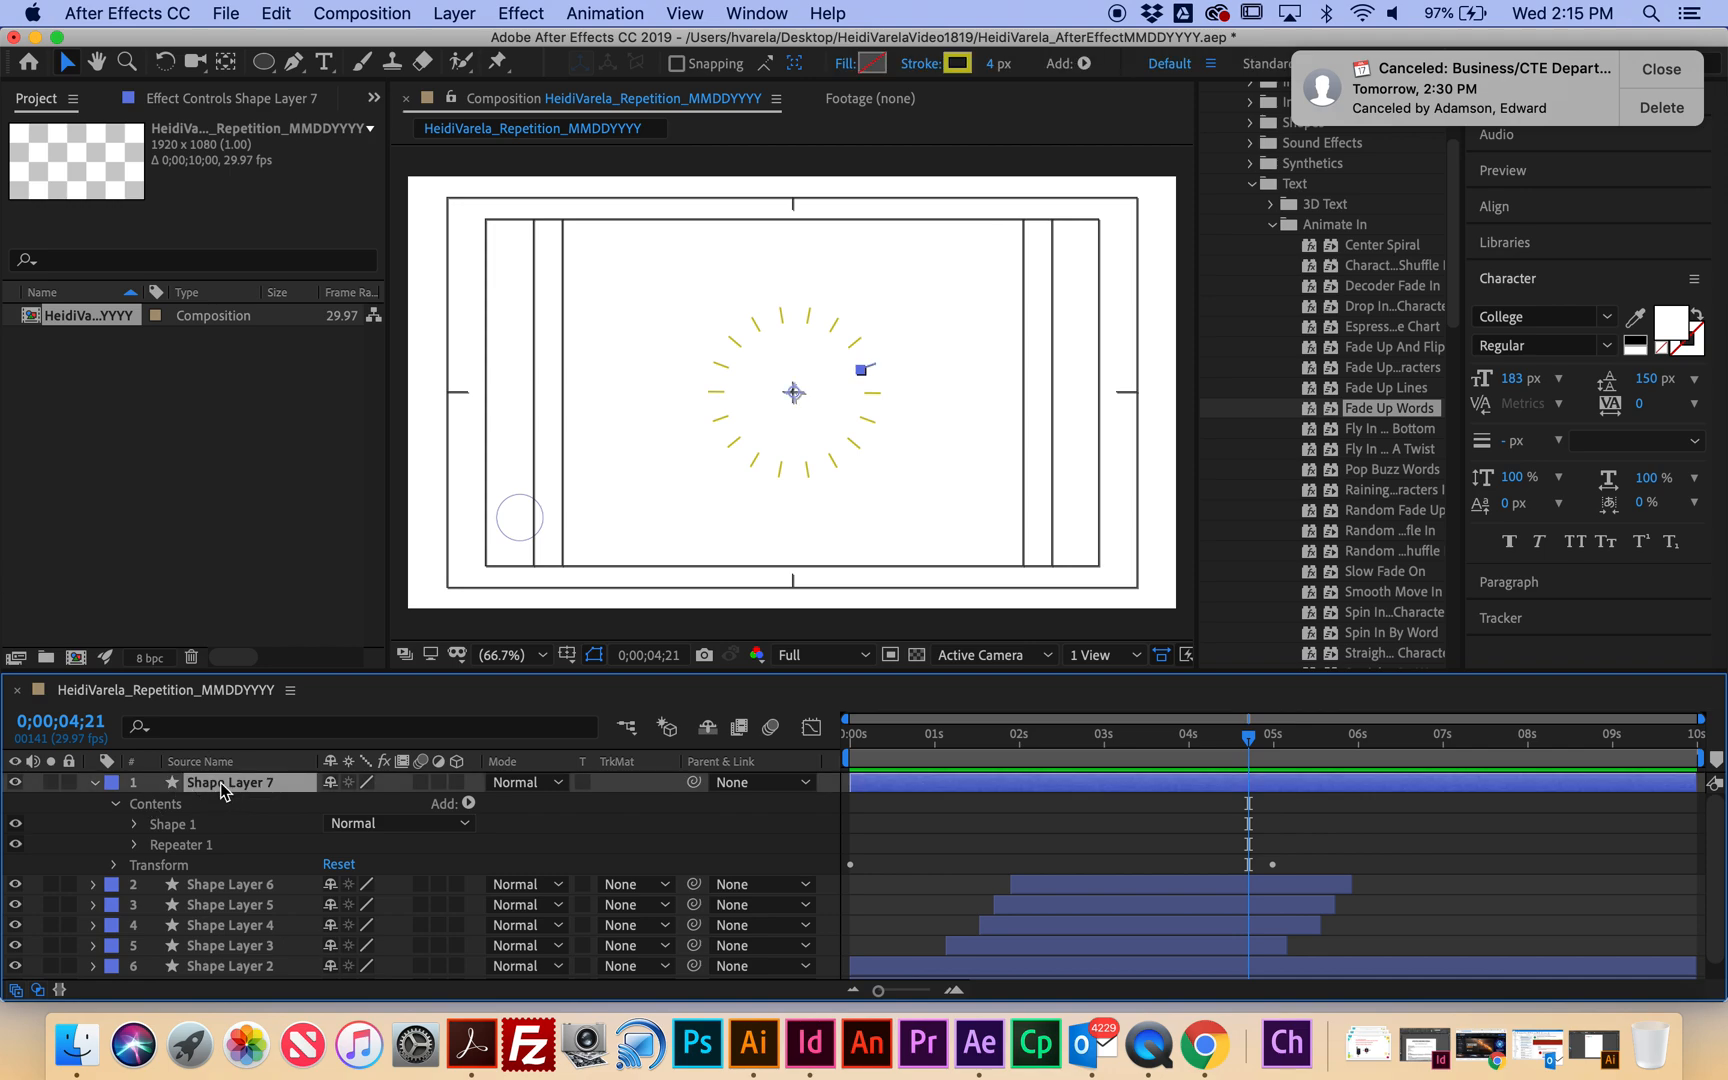
pyautogui.click(468, 803)
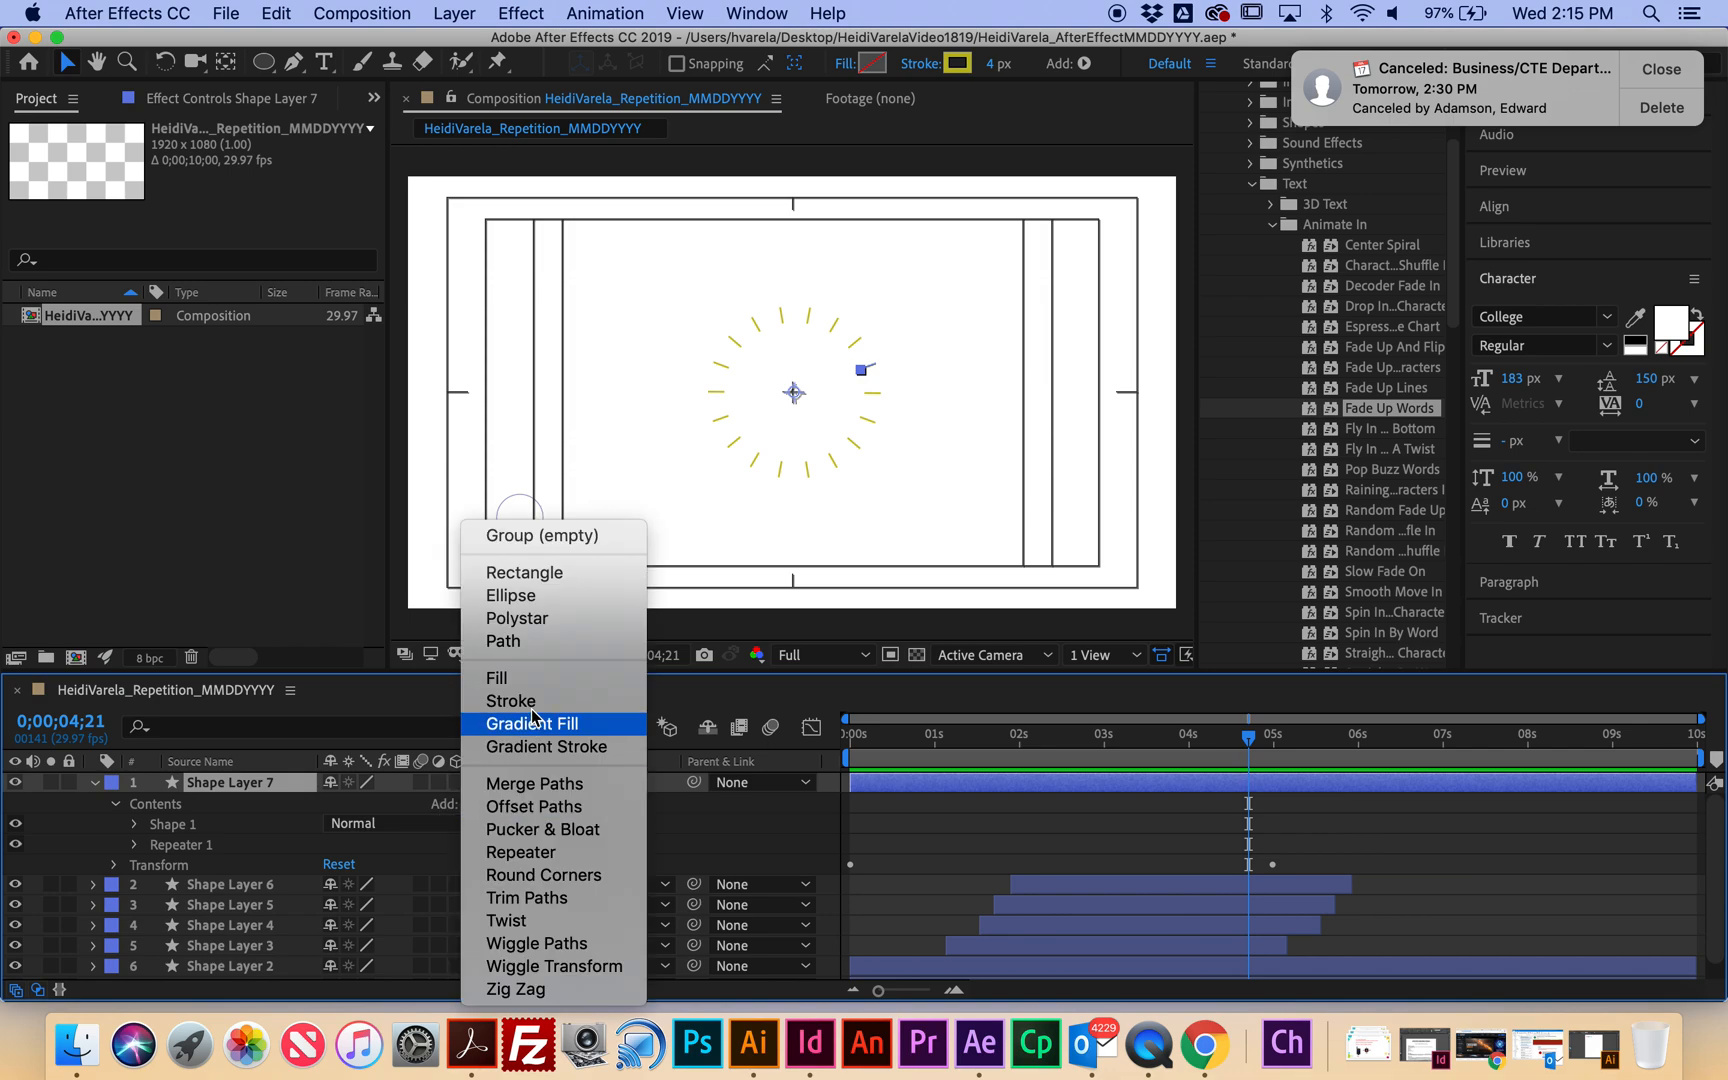
pyautogui.click(562, 899)
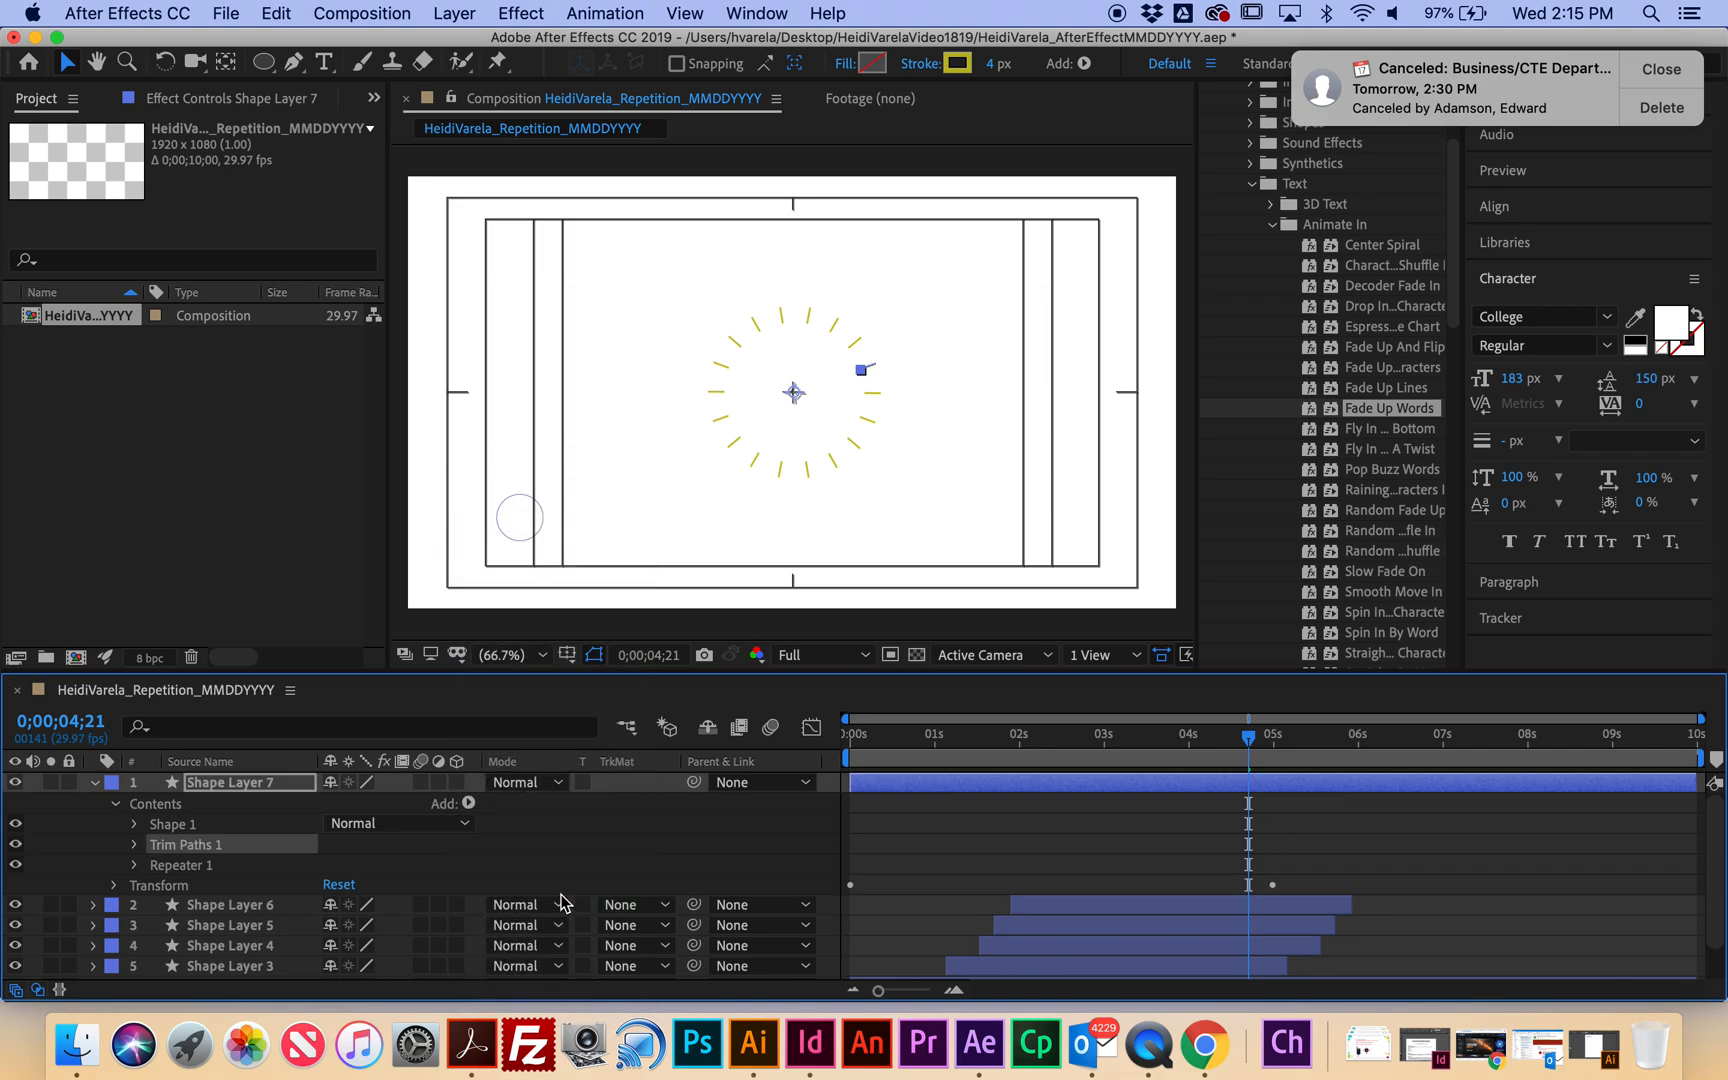
pyautogui.moveTo(1250, 738); pyautogui.dragTo(1020, 757)
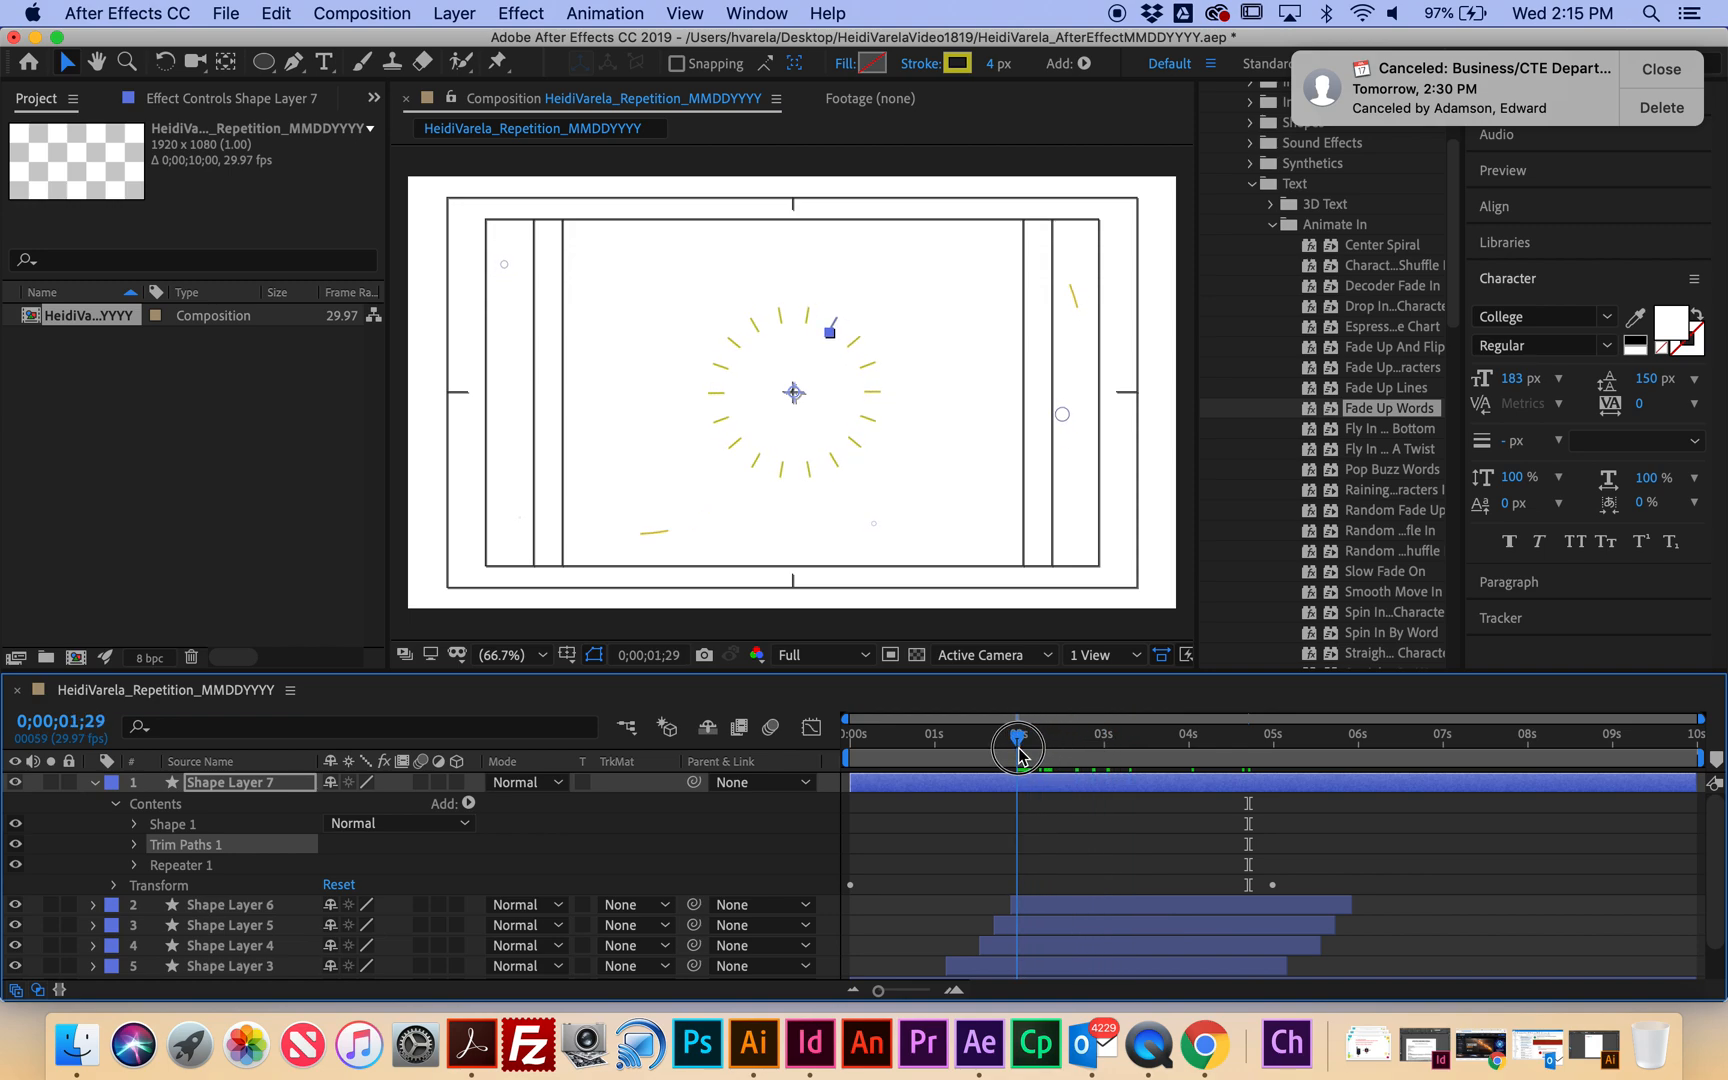
pyautogui.click(134, 845)
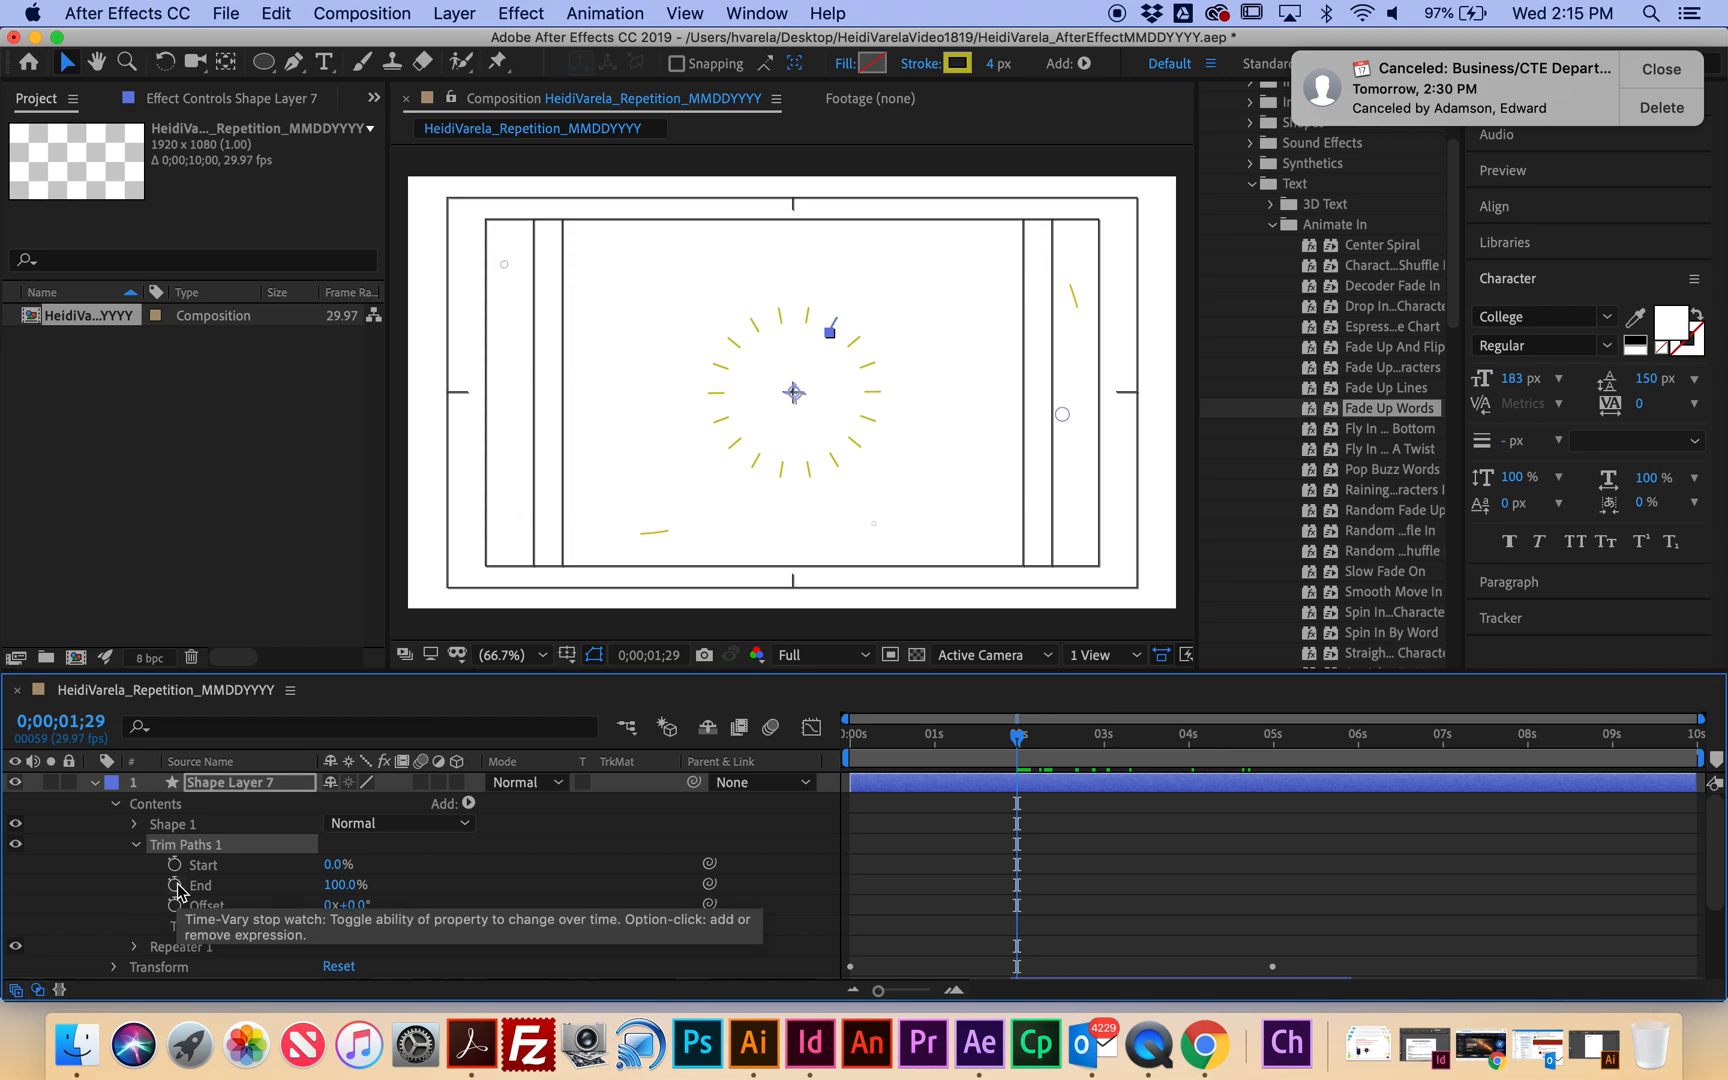
# Keyframe Shape Layer 7's trim End at 0% near 2 seconds and 100% at 4 seconds.
pyautogui.click(176, 886)
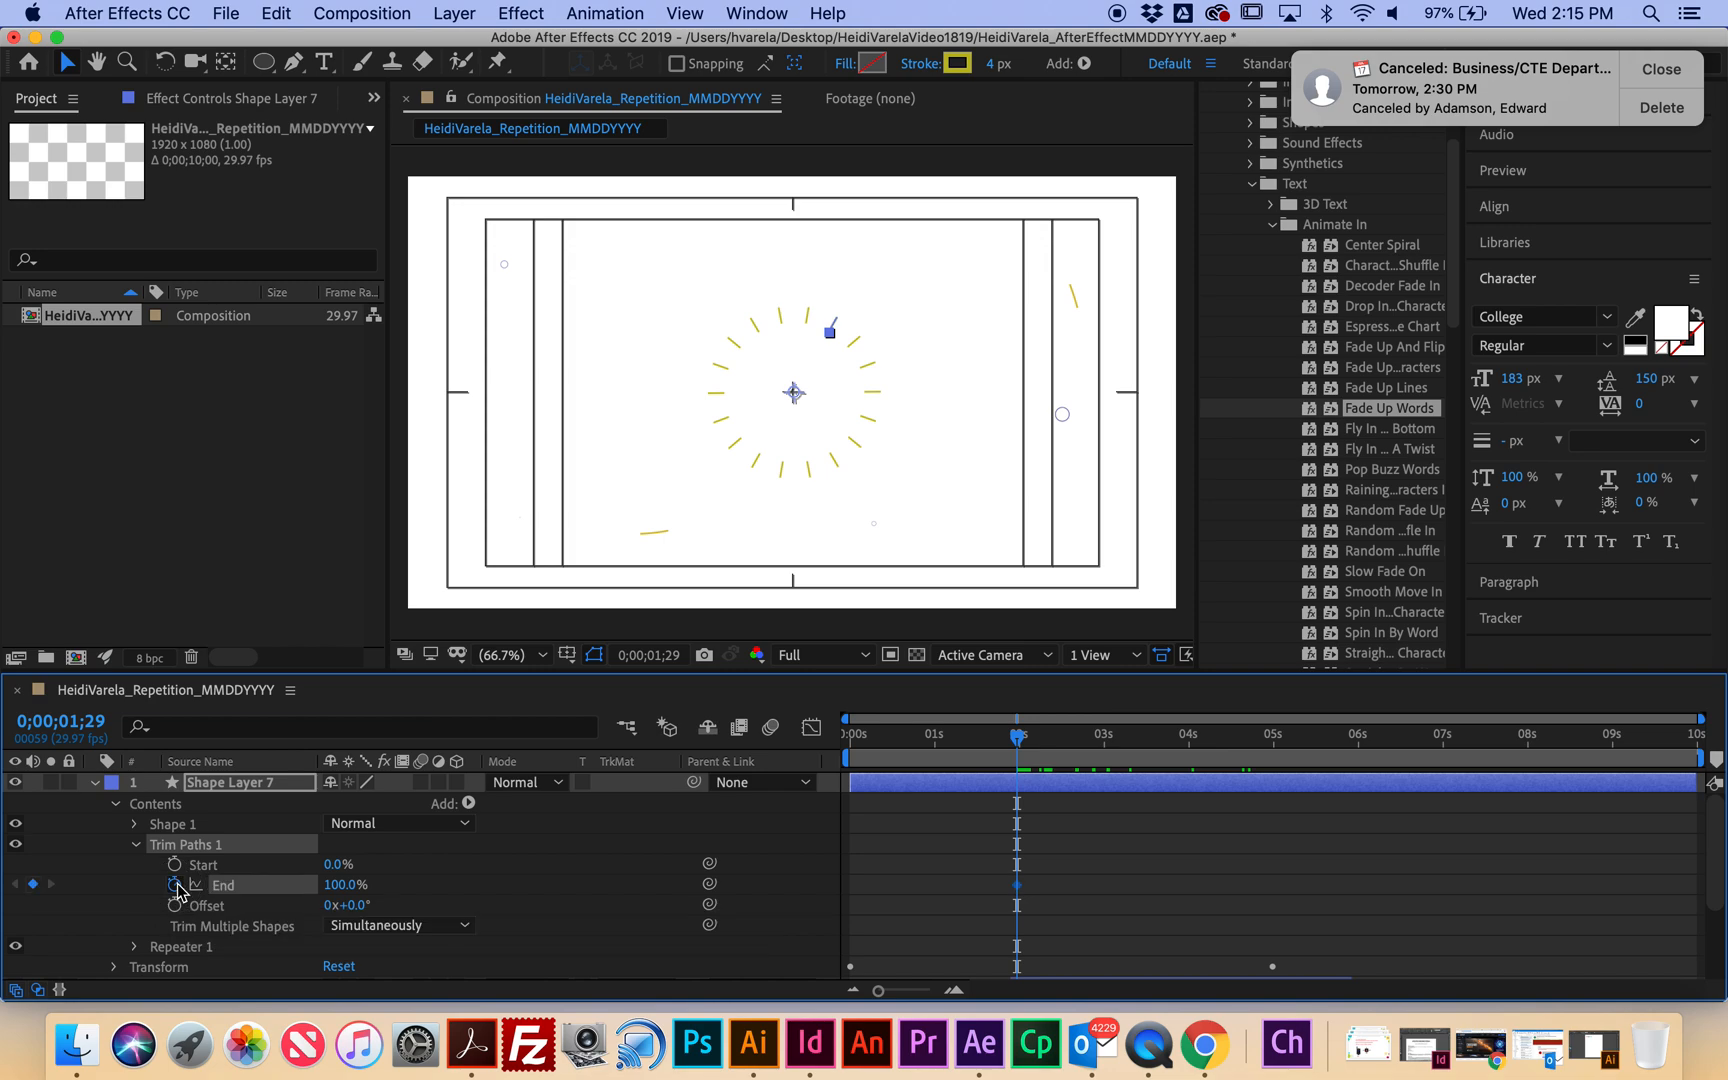
pyautogui.click(344, 886)
pyautogui.moveTo(344, 886); pyautogui.dragTo(312, 886)
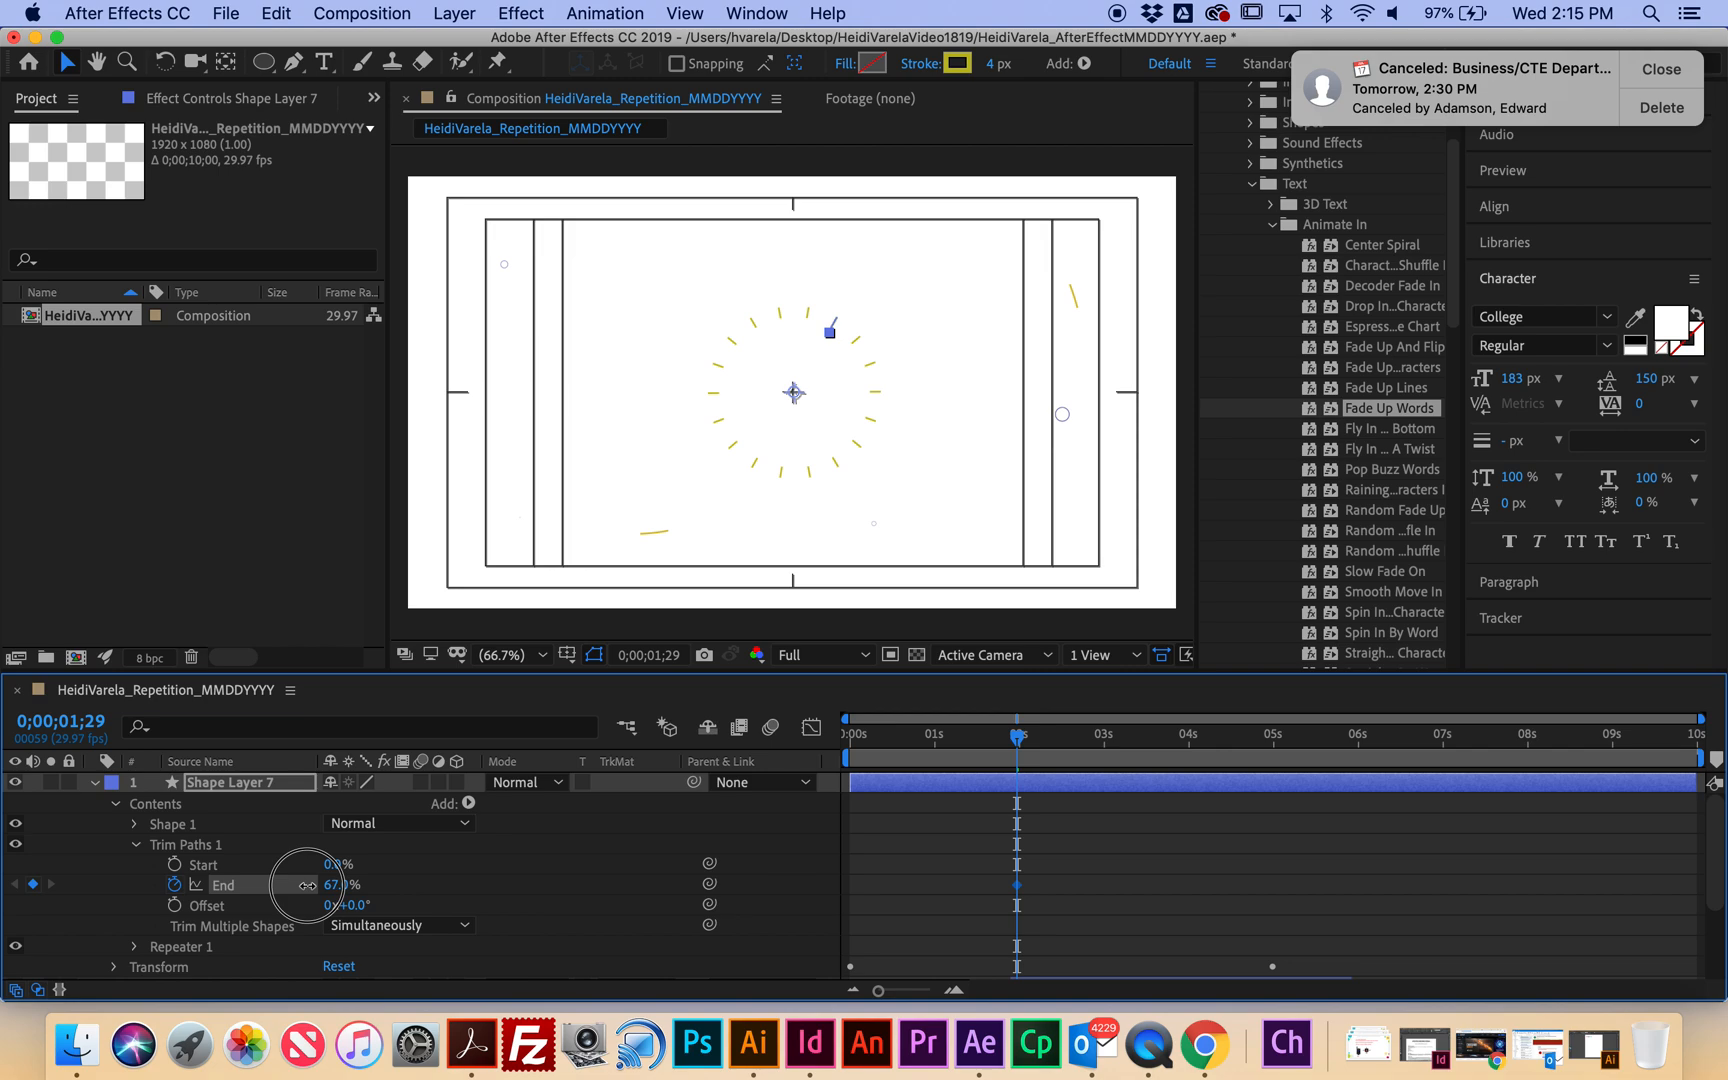
pyautogui.click(334, 886)
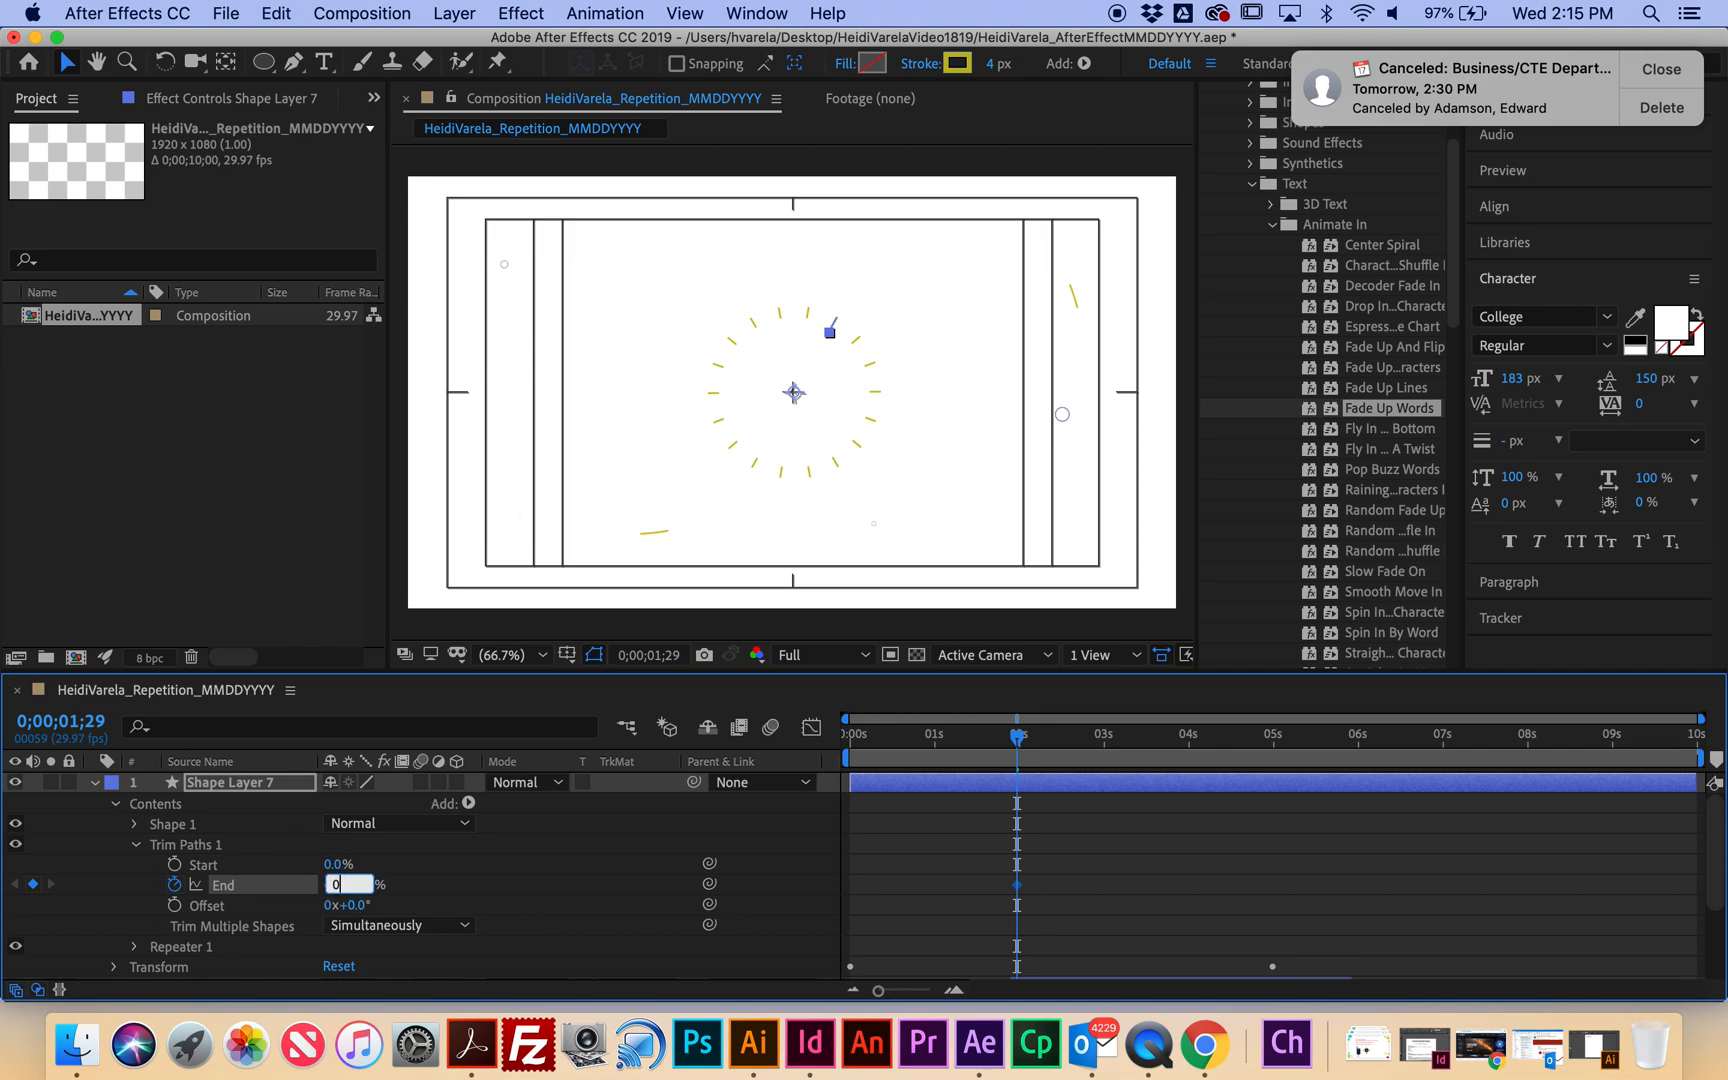
pyautogui.click(432, 893)
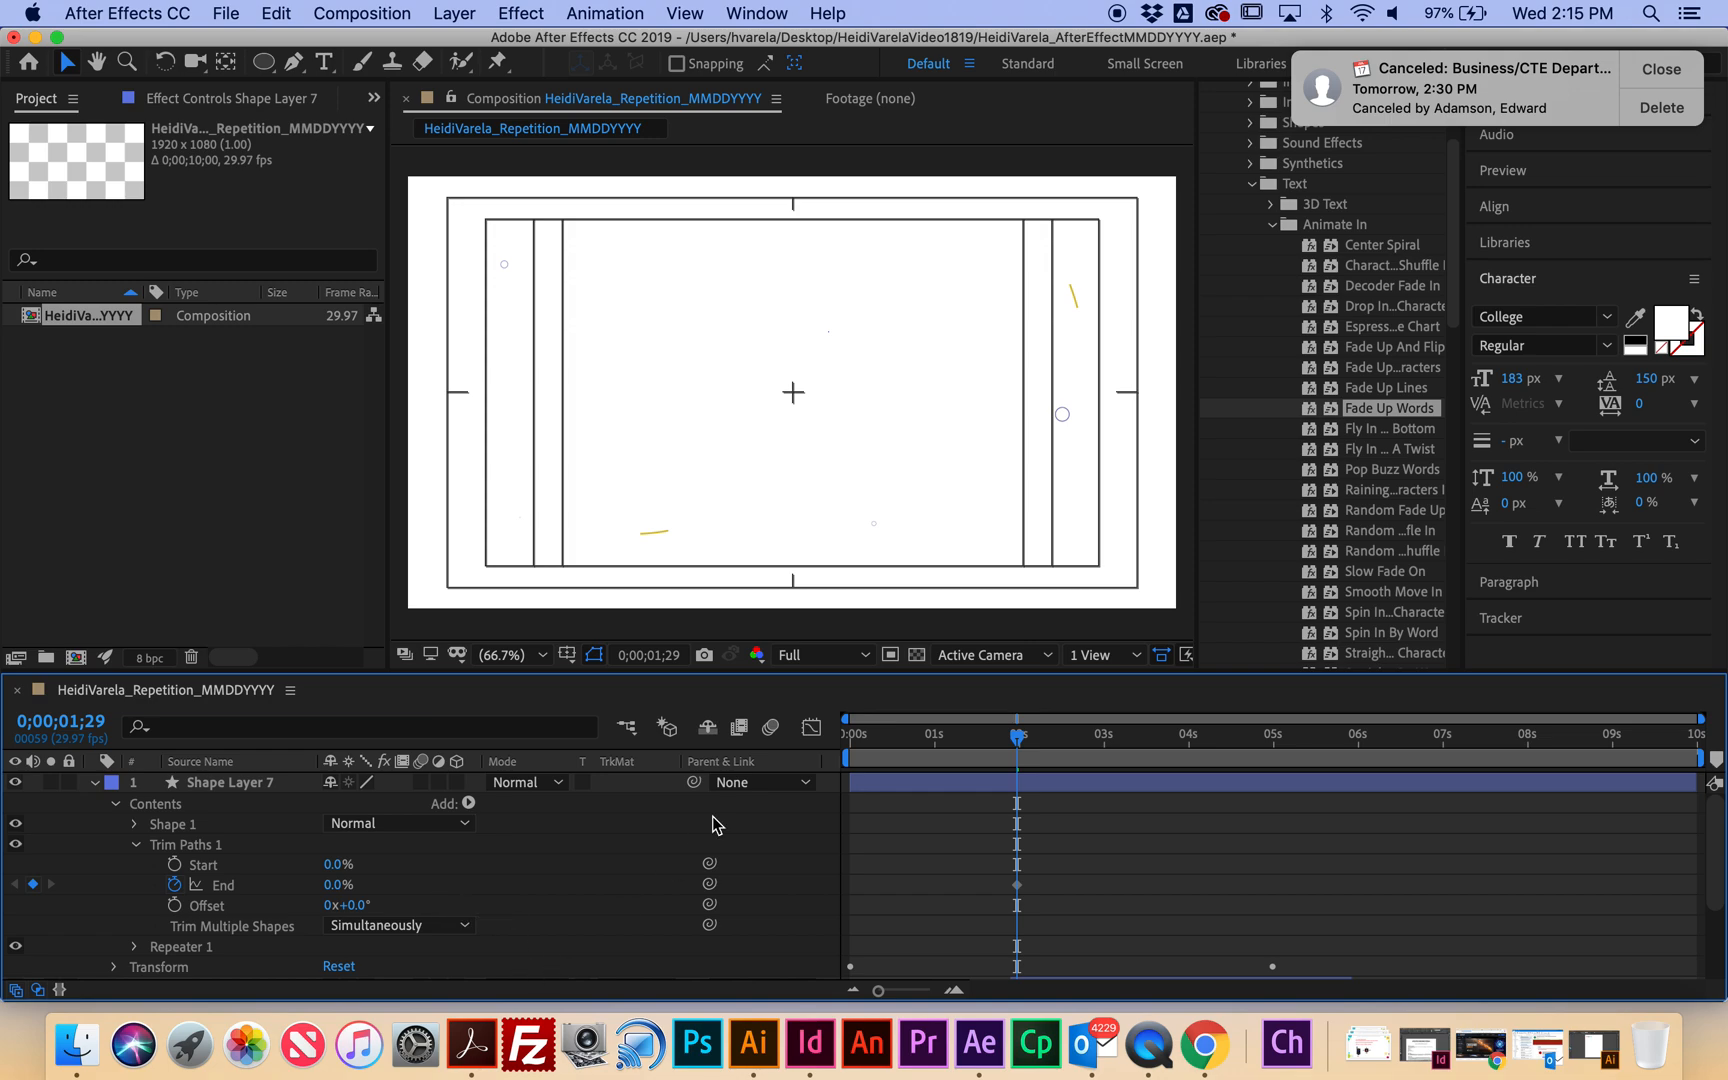
pyautogui.moveTo(1045, 745); pyautogui.dragTo(1188, 757)
pyautogui.click(336, 884)
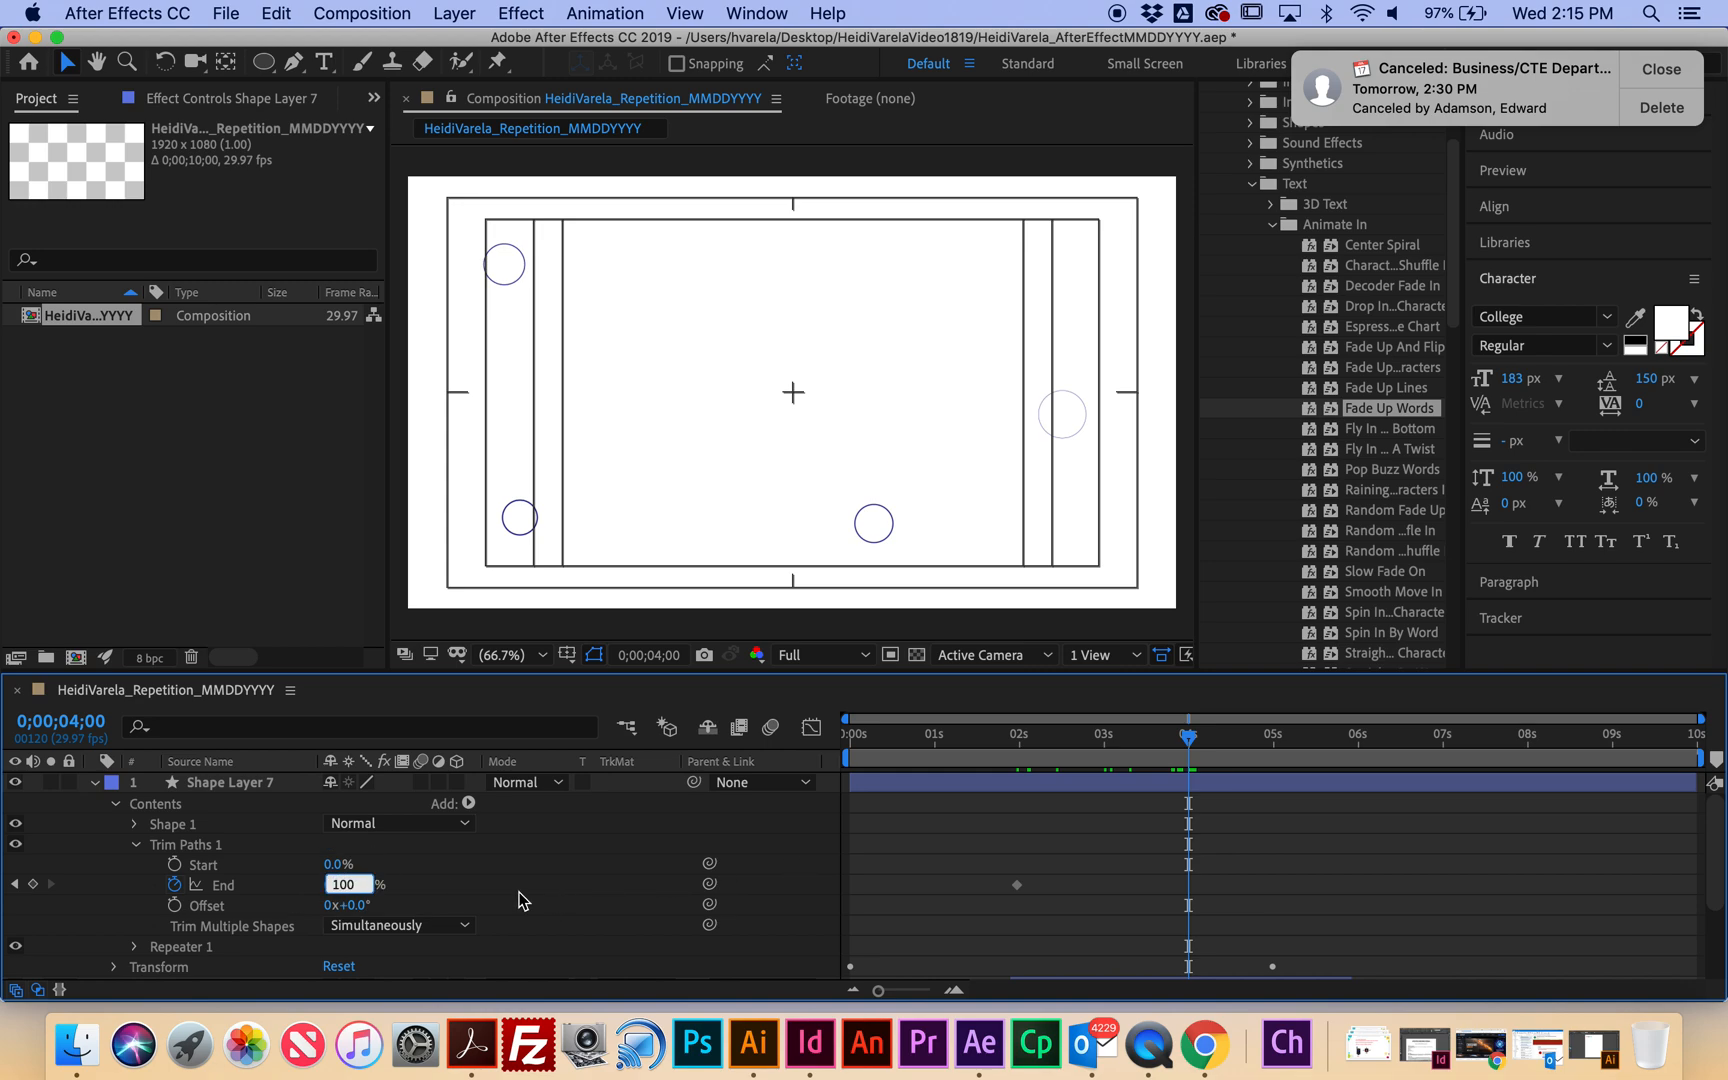
pyautogui.press('Return')
# Preview the burst draw-on and scrub between two and five seconds to check it.
pyautogui.moveTo(1193, 740); pyautogui.dragTo(575, 695)
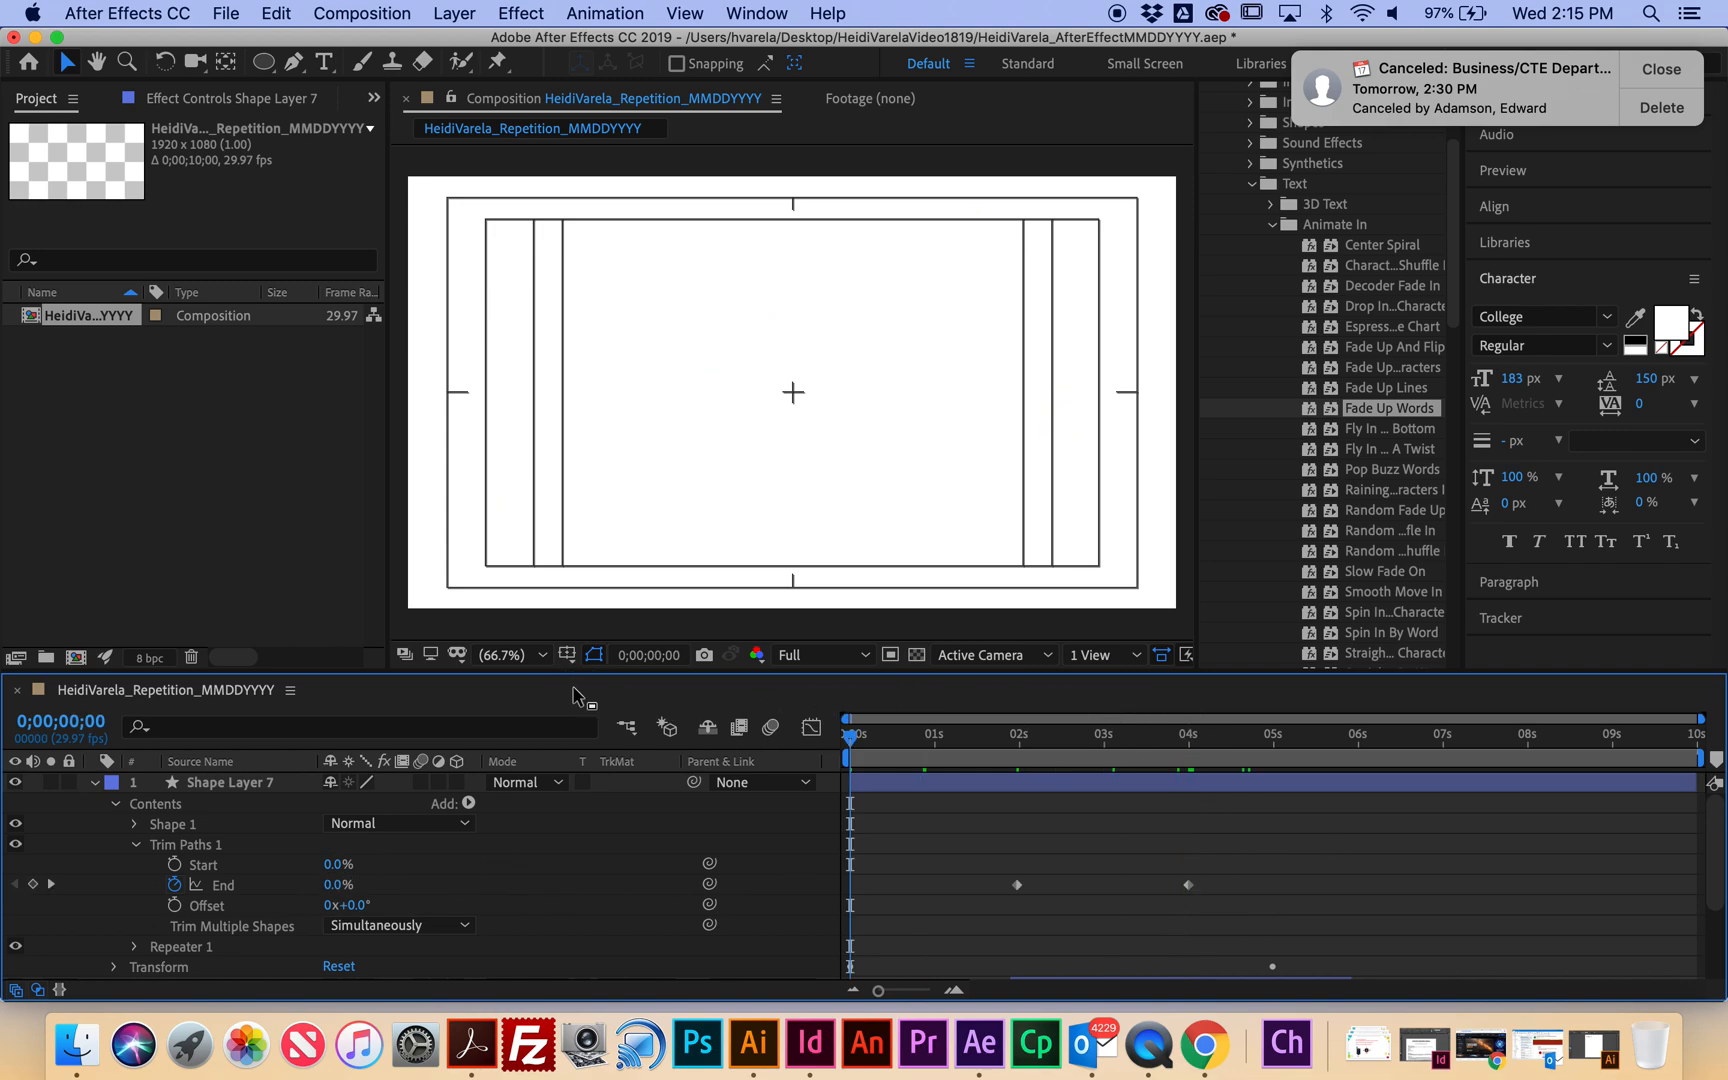
pyautogui.press('space')
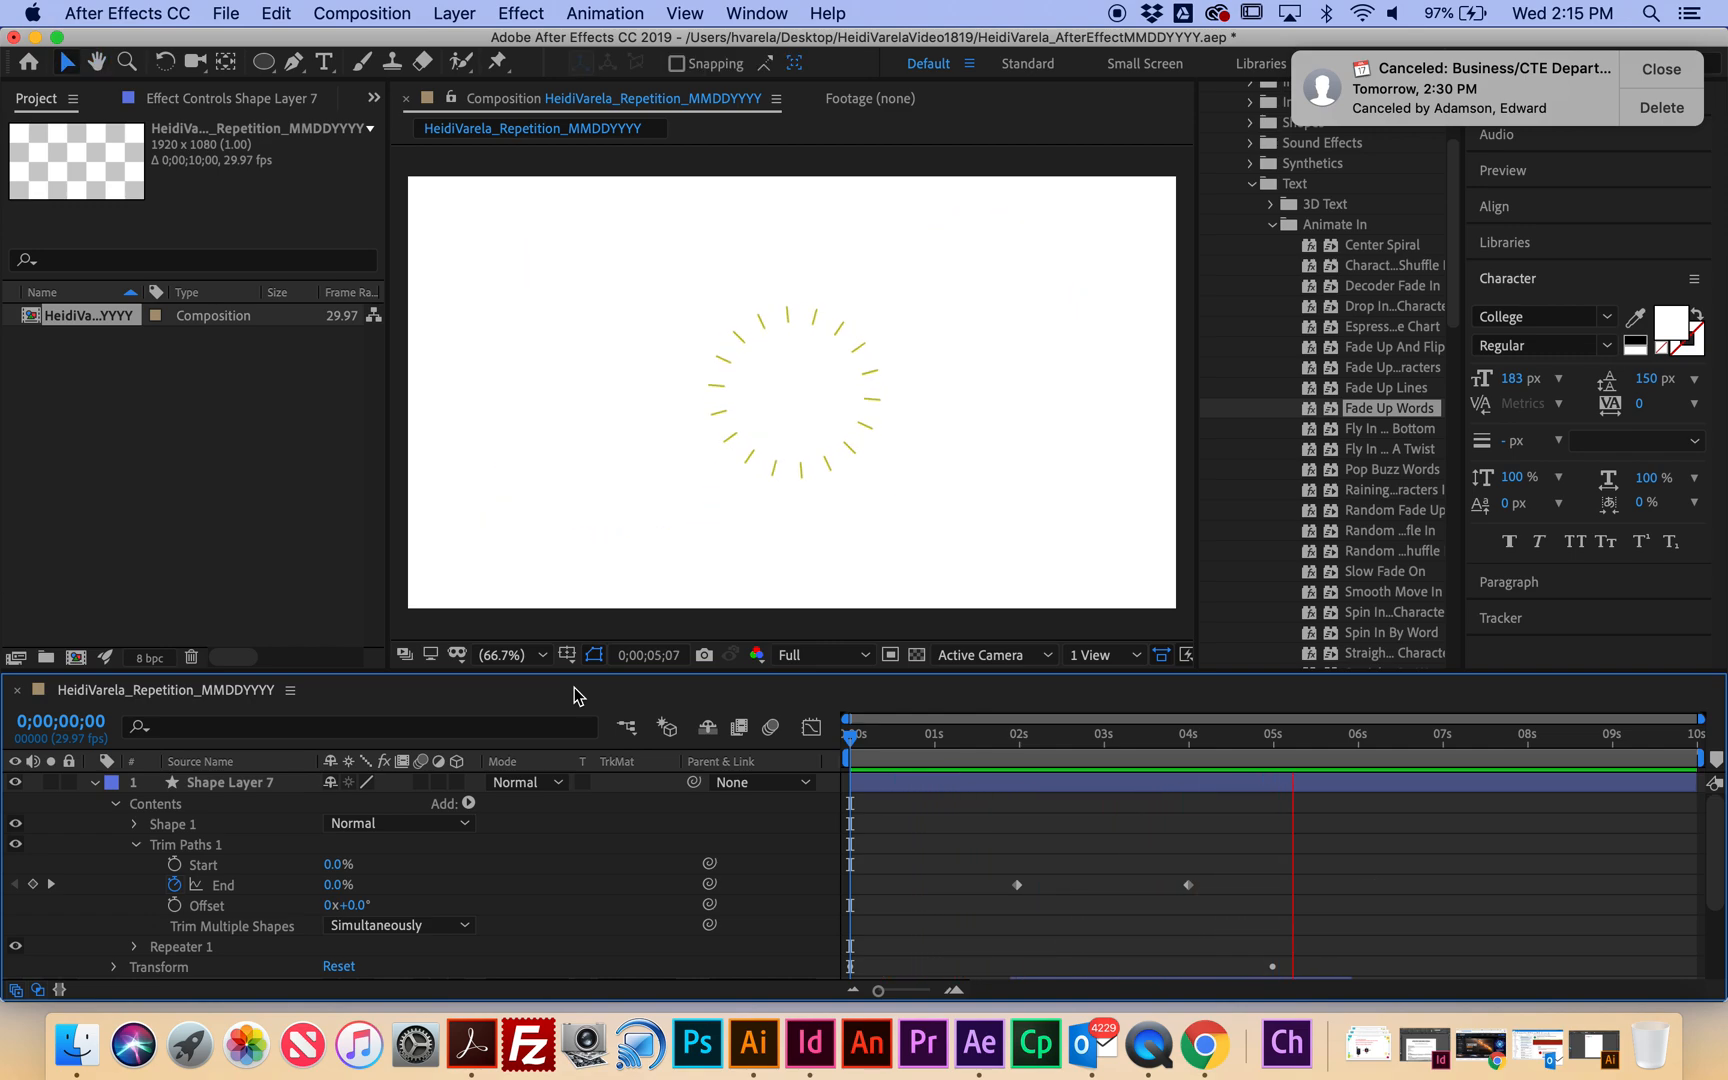
pyautogui.click(1096, 745)
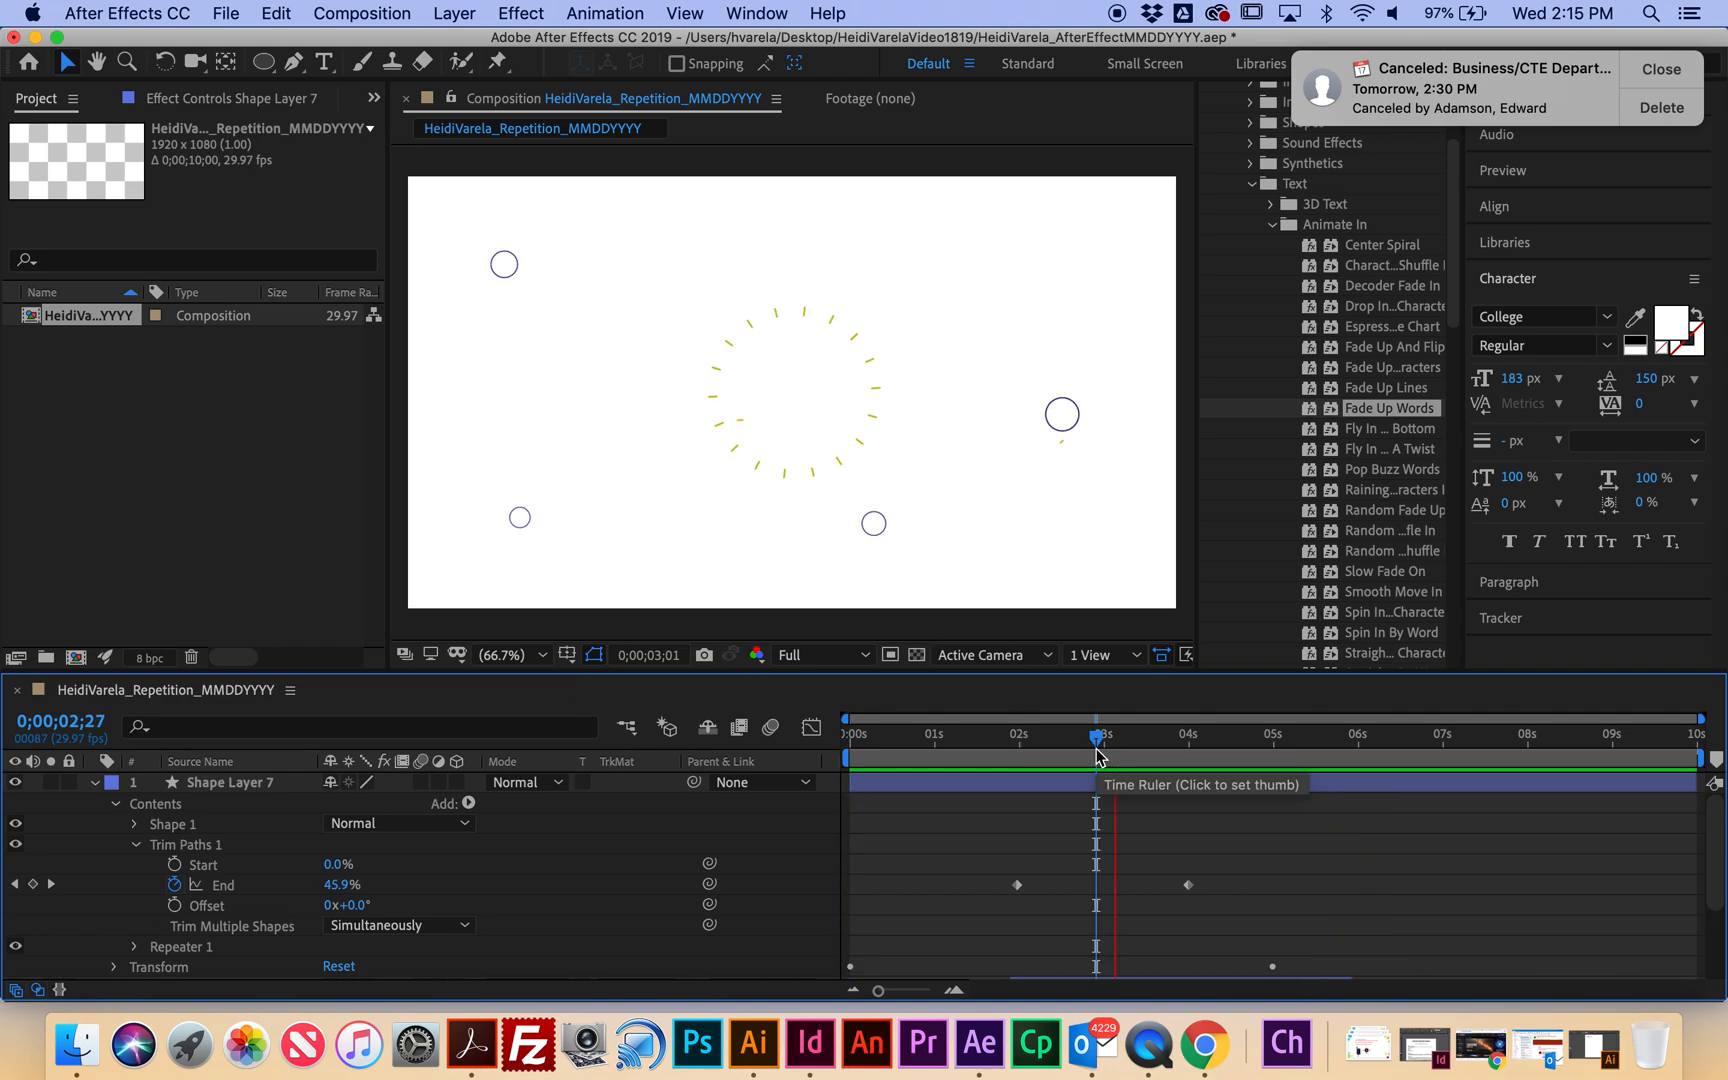
pyautogui.moveTo(1095, 747); pyautogui.dragTo(1044, 750)
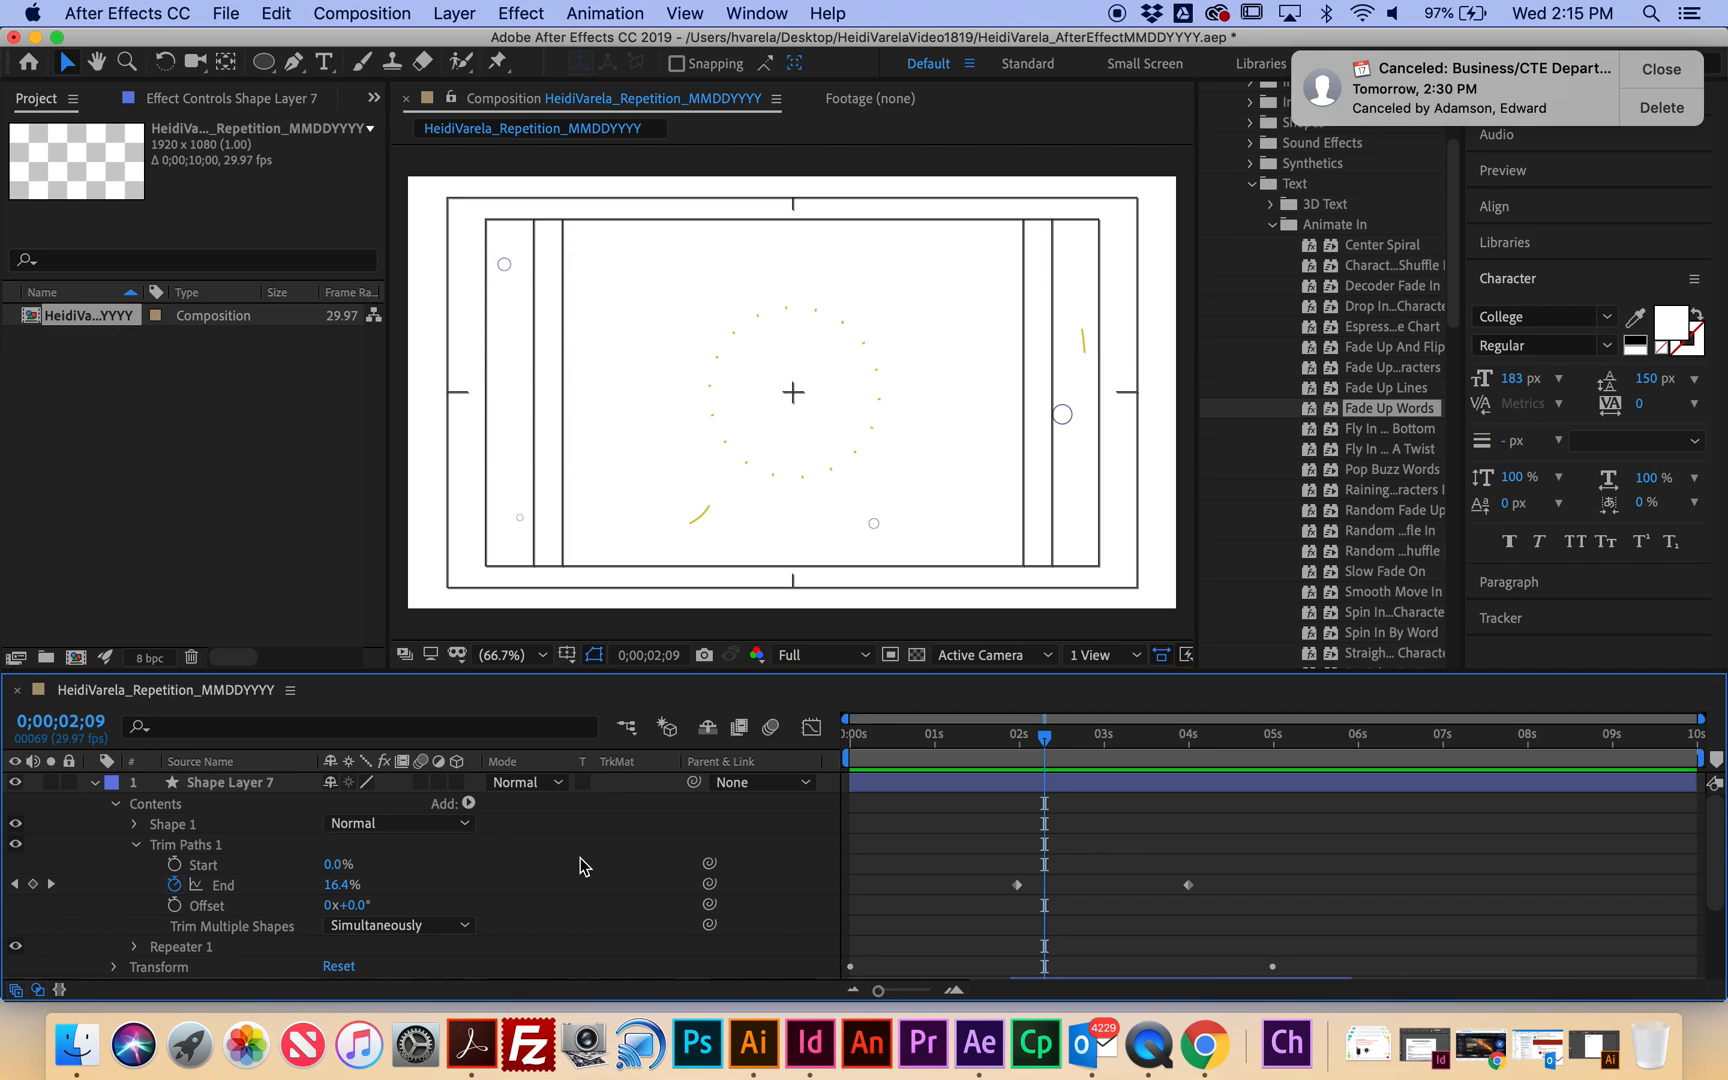
pyautogui.moveTo(1152, 752); pyautogui.dragTo(1278, 752)
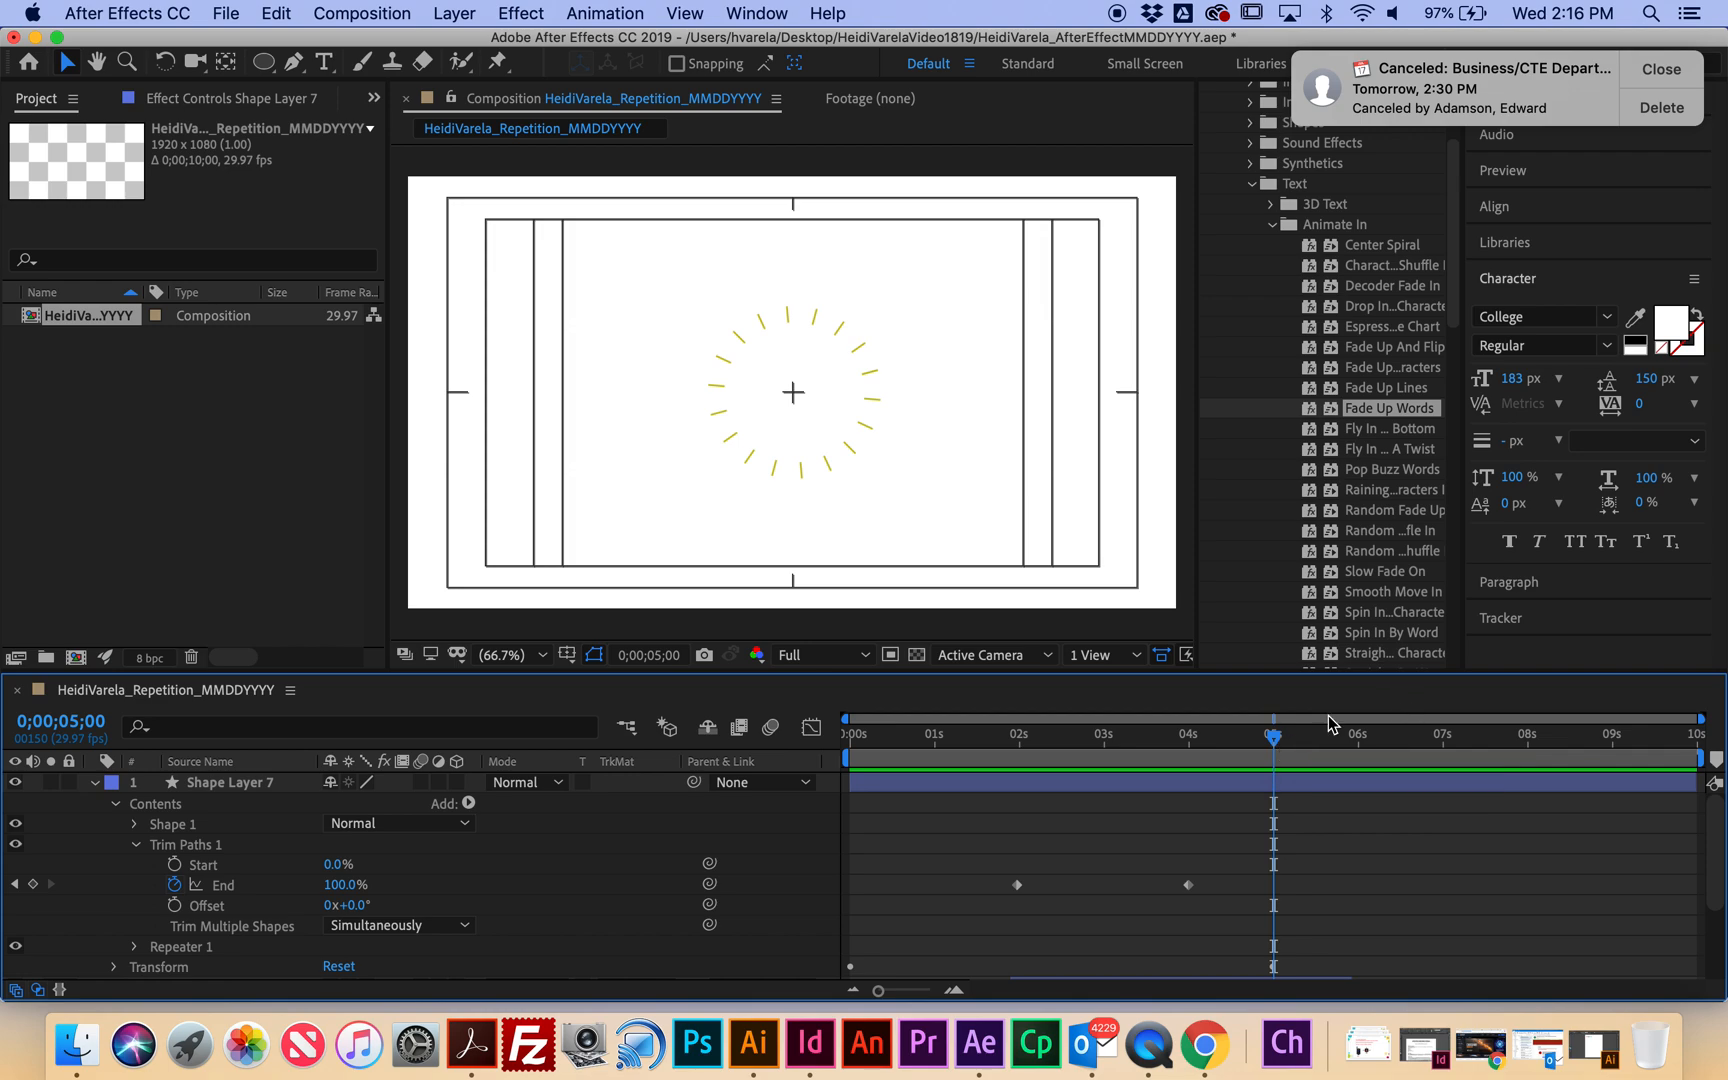
pyautogui.moveTo(1273, 742); pyautogui.dragTo(1045, 757)
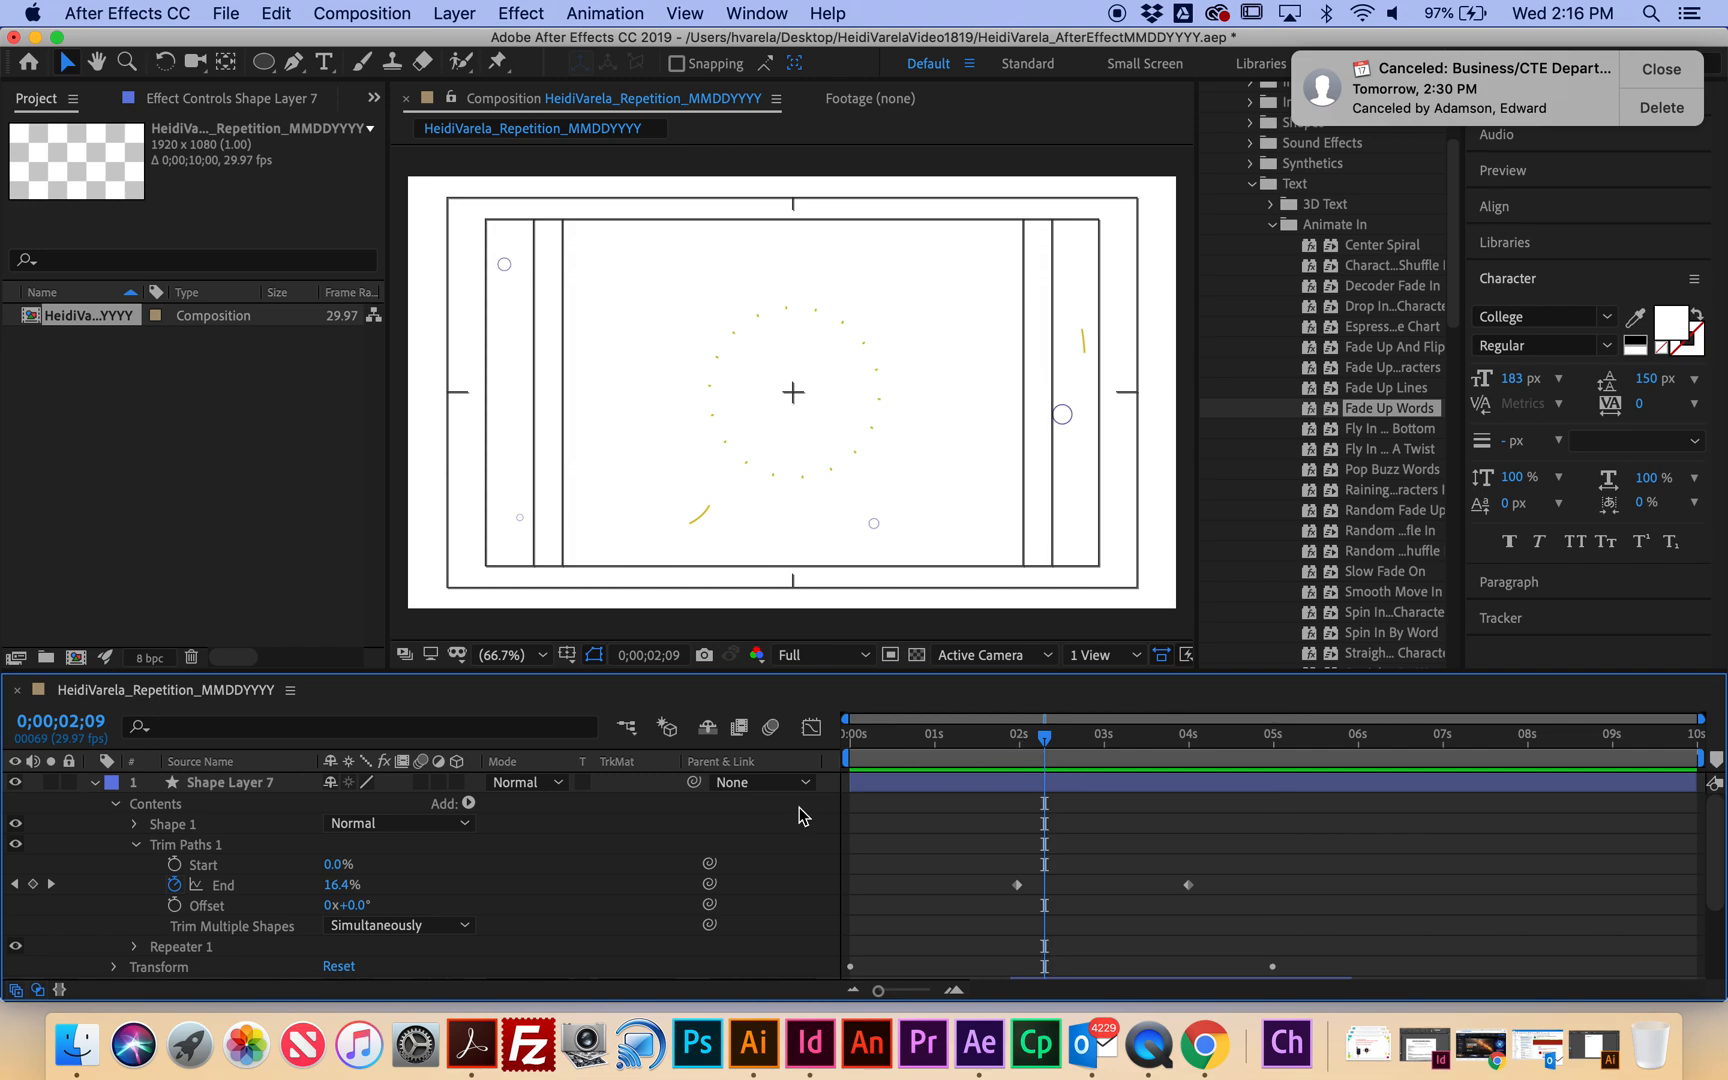
# Keyframe trim Start from 0% at 0;00;02;09 to 100% at 0;00;04;07.
pyautogui.click(175, 866)
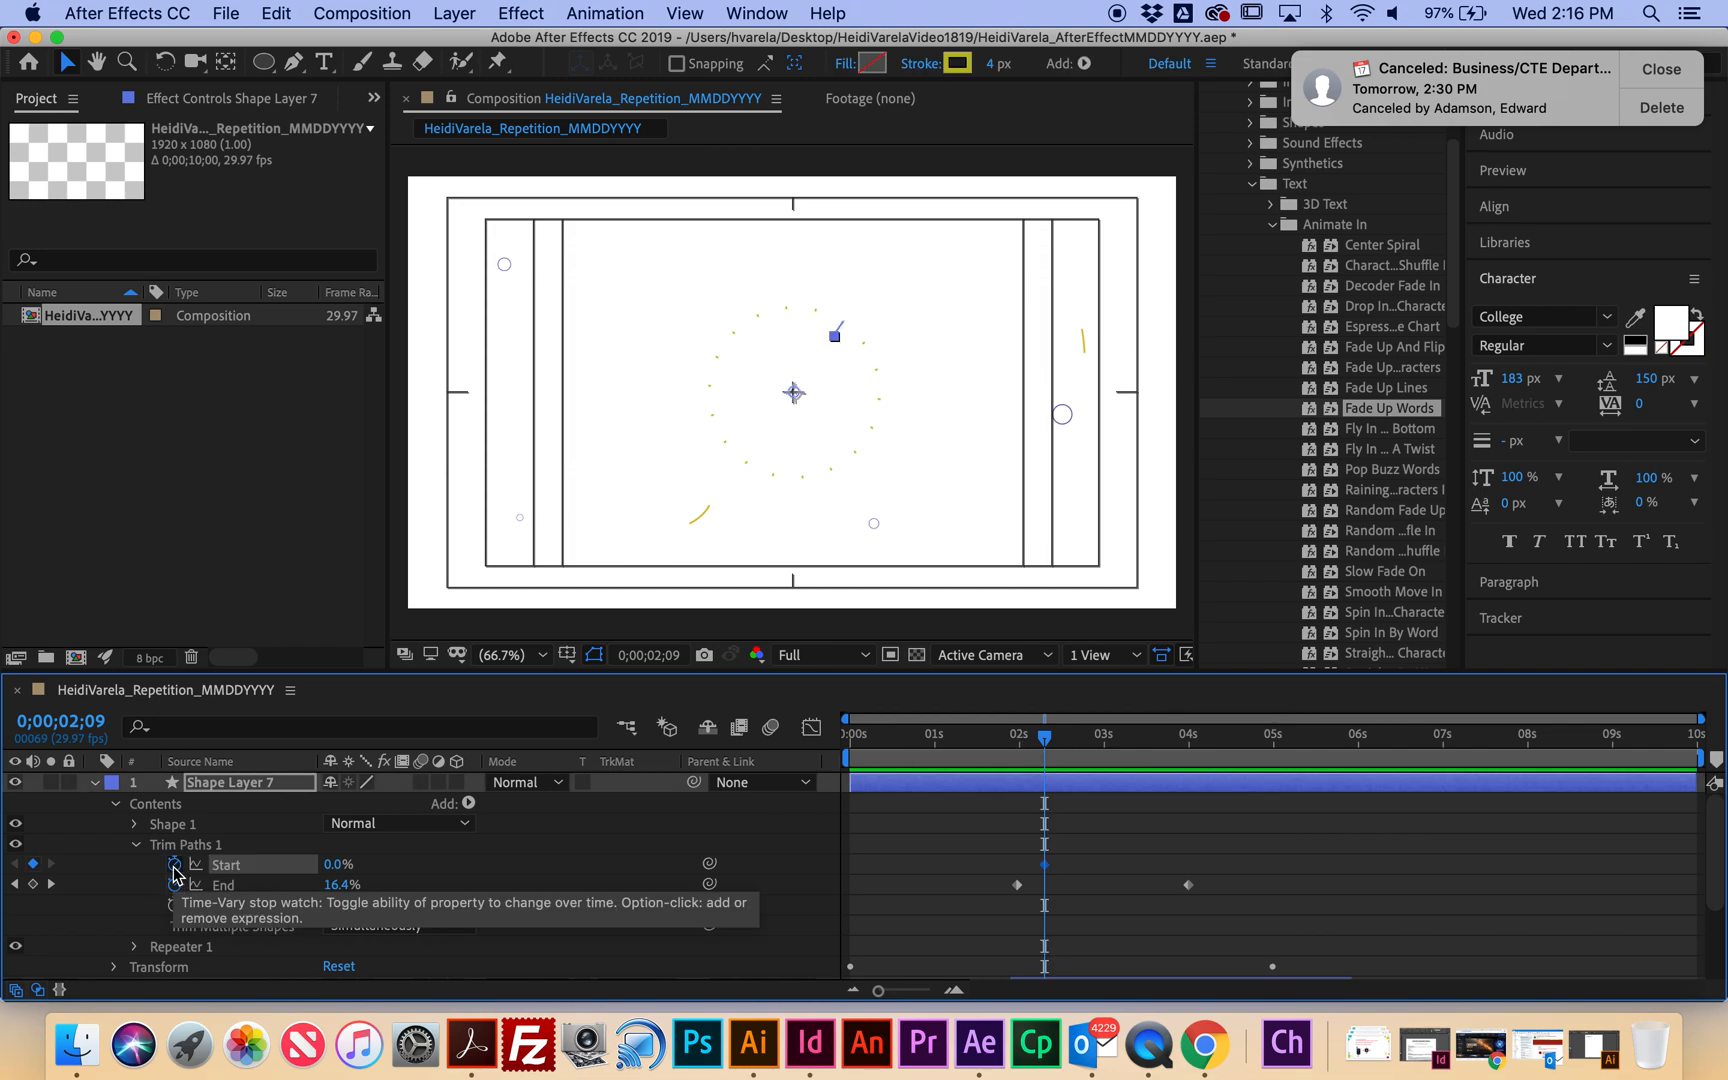
pyautogui.moveTo(1050, 745); pyautogui.dragTo(1215, 783)
pyautogui.moveTo(340, 864); pyautogui.dragTo(480, 880)
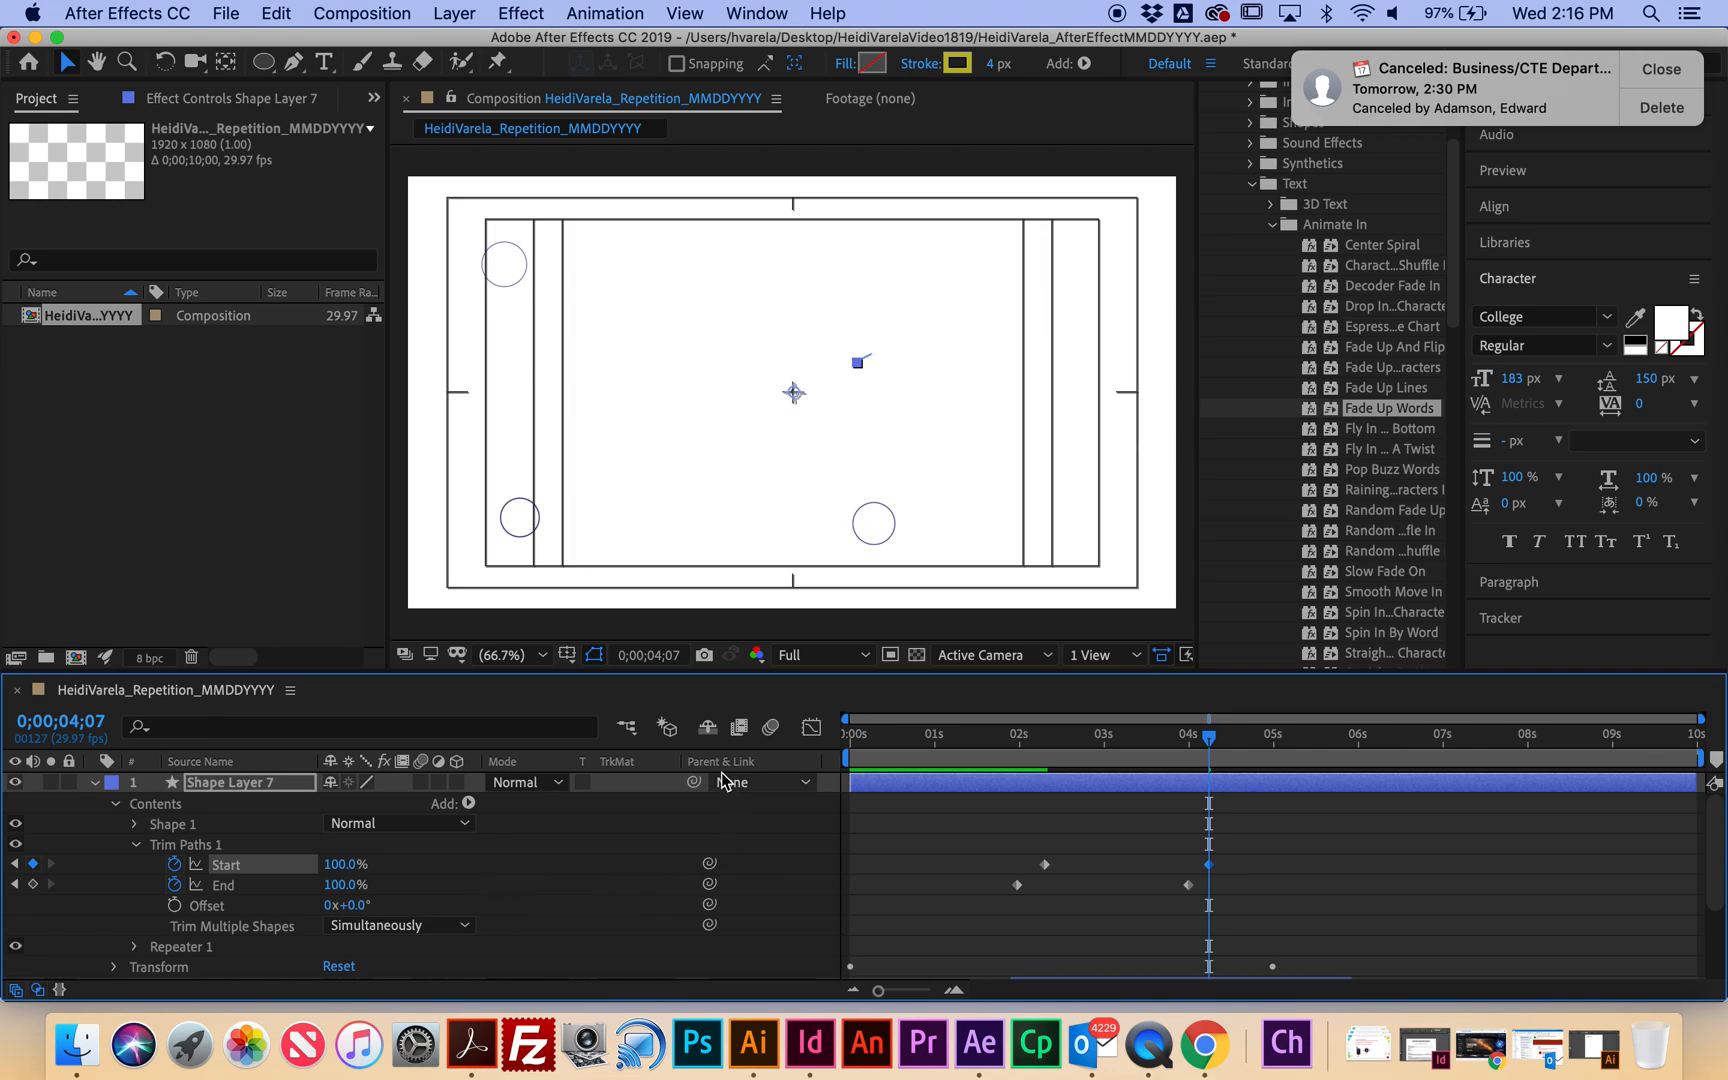
# Preview the draw-on and wipe-off, then marquee-select all trim Start and End keyframes.
pyautogui.moveTo(1213, 738); pyautogui.dragTo(743, 731)
pyautogui.press('space')
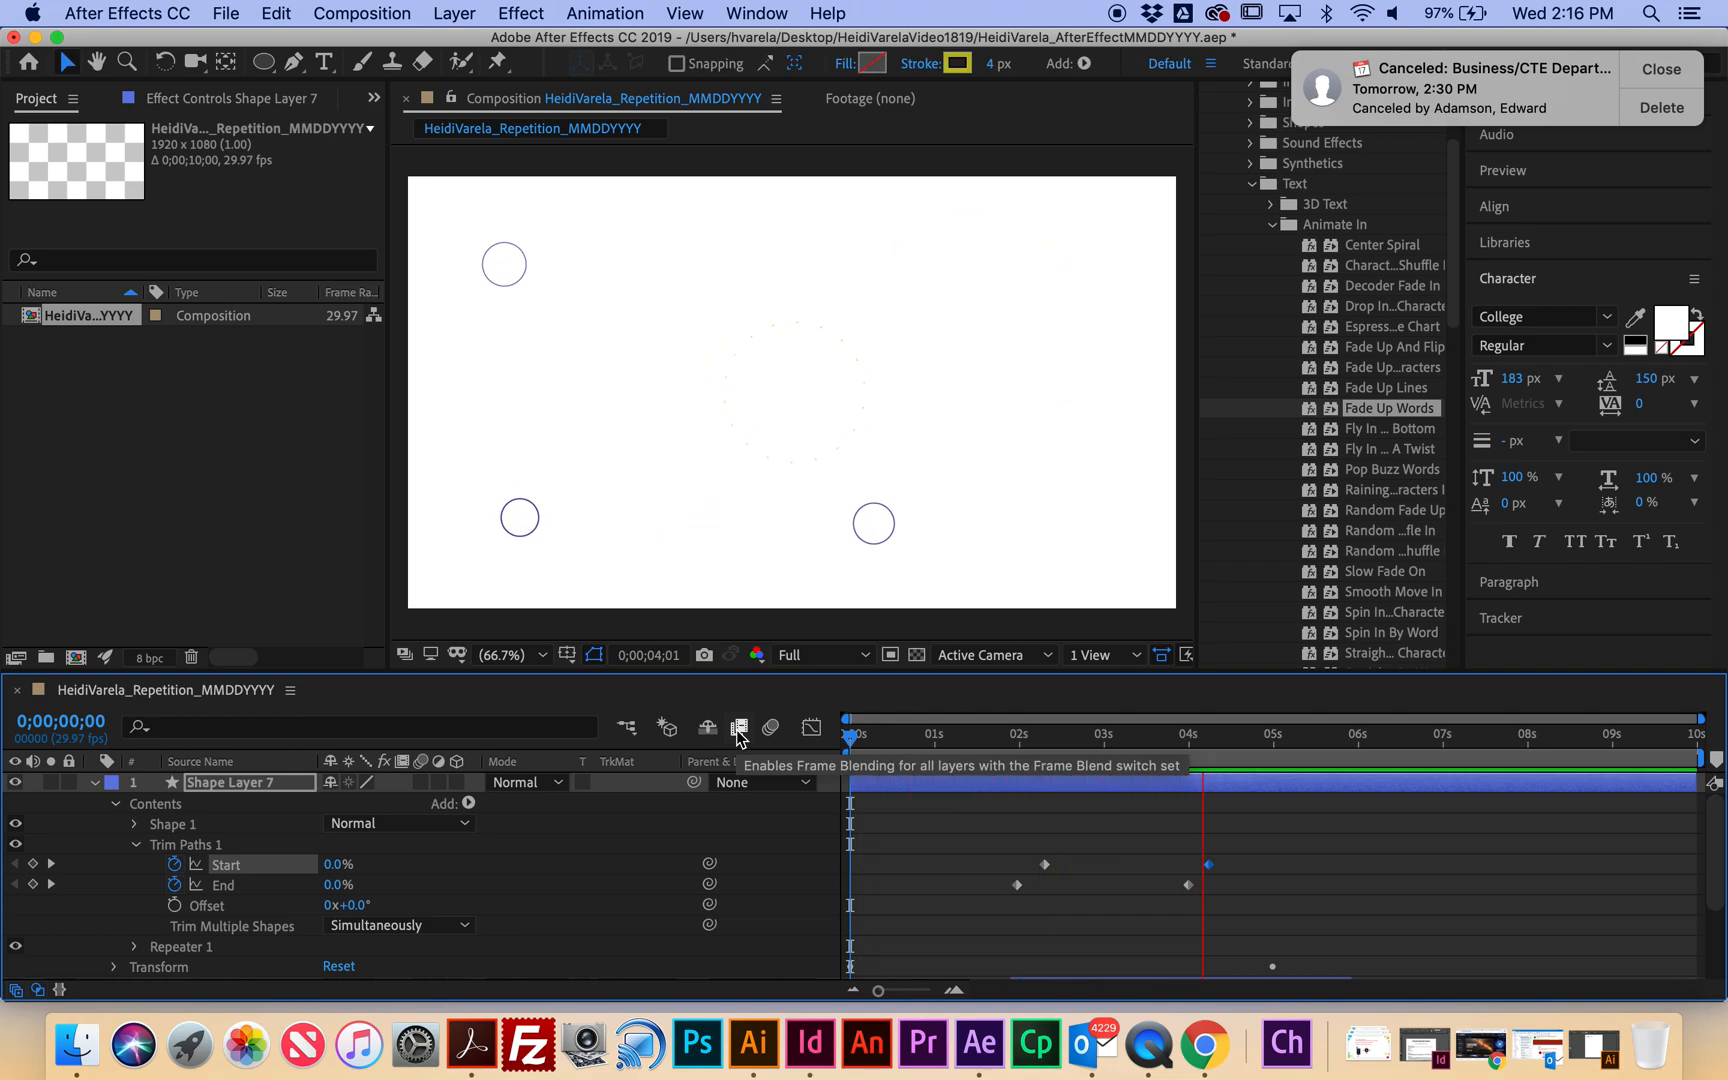
pyautogui.press('space')
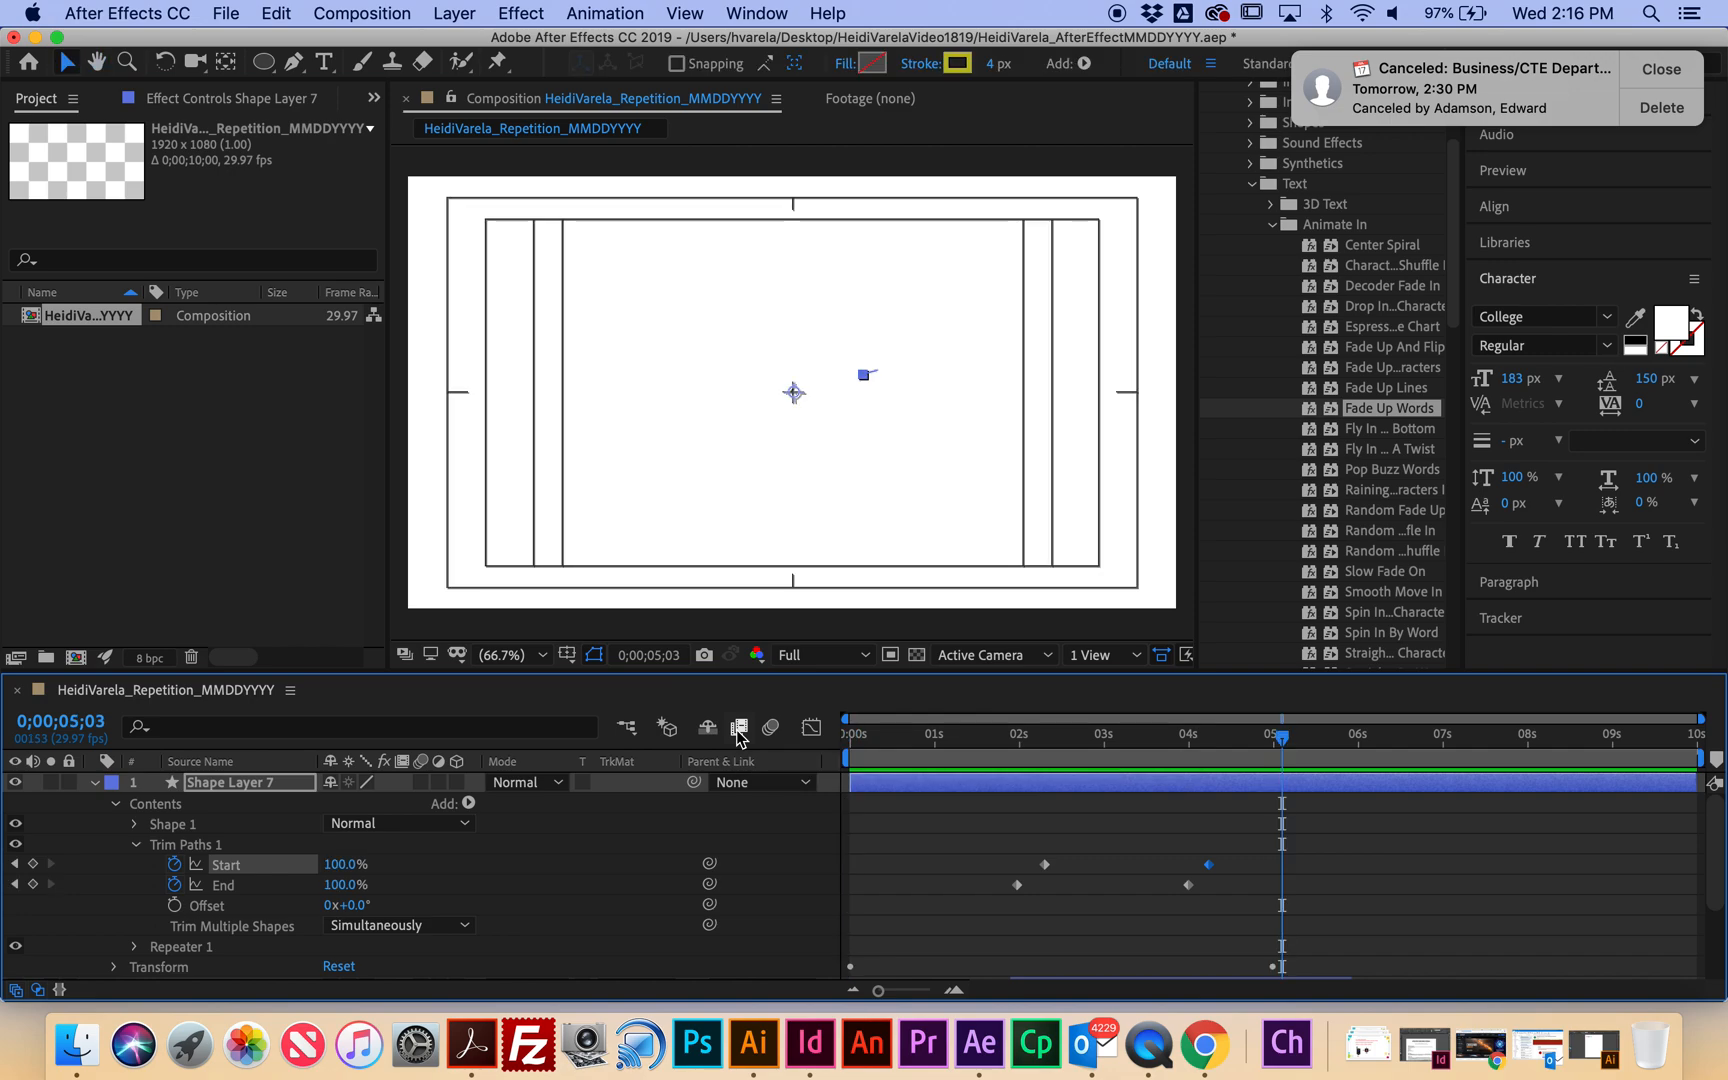
pyautogui.moveTo(1237, 907); pyautogui.dragTo(995, 841)
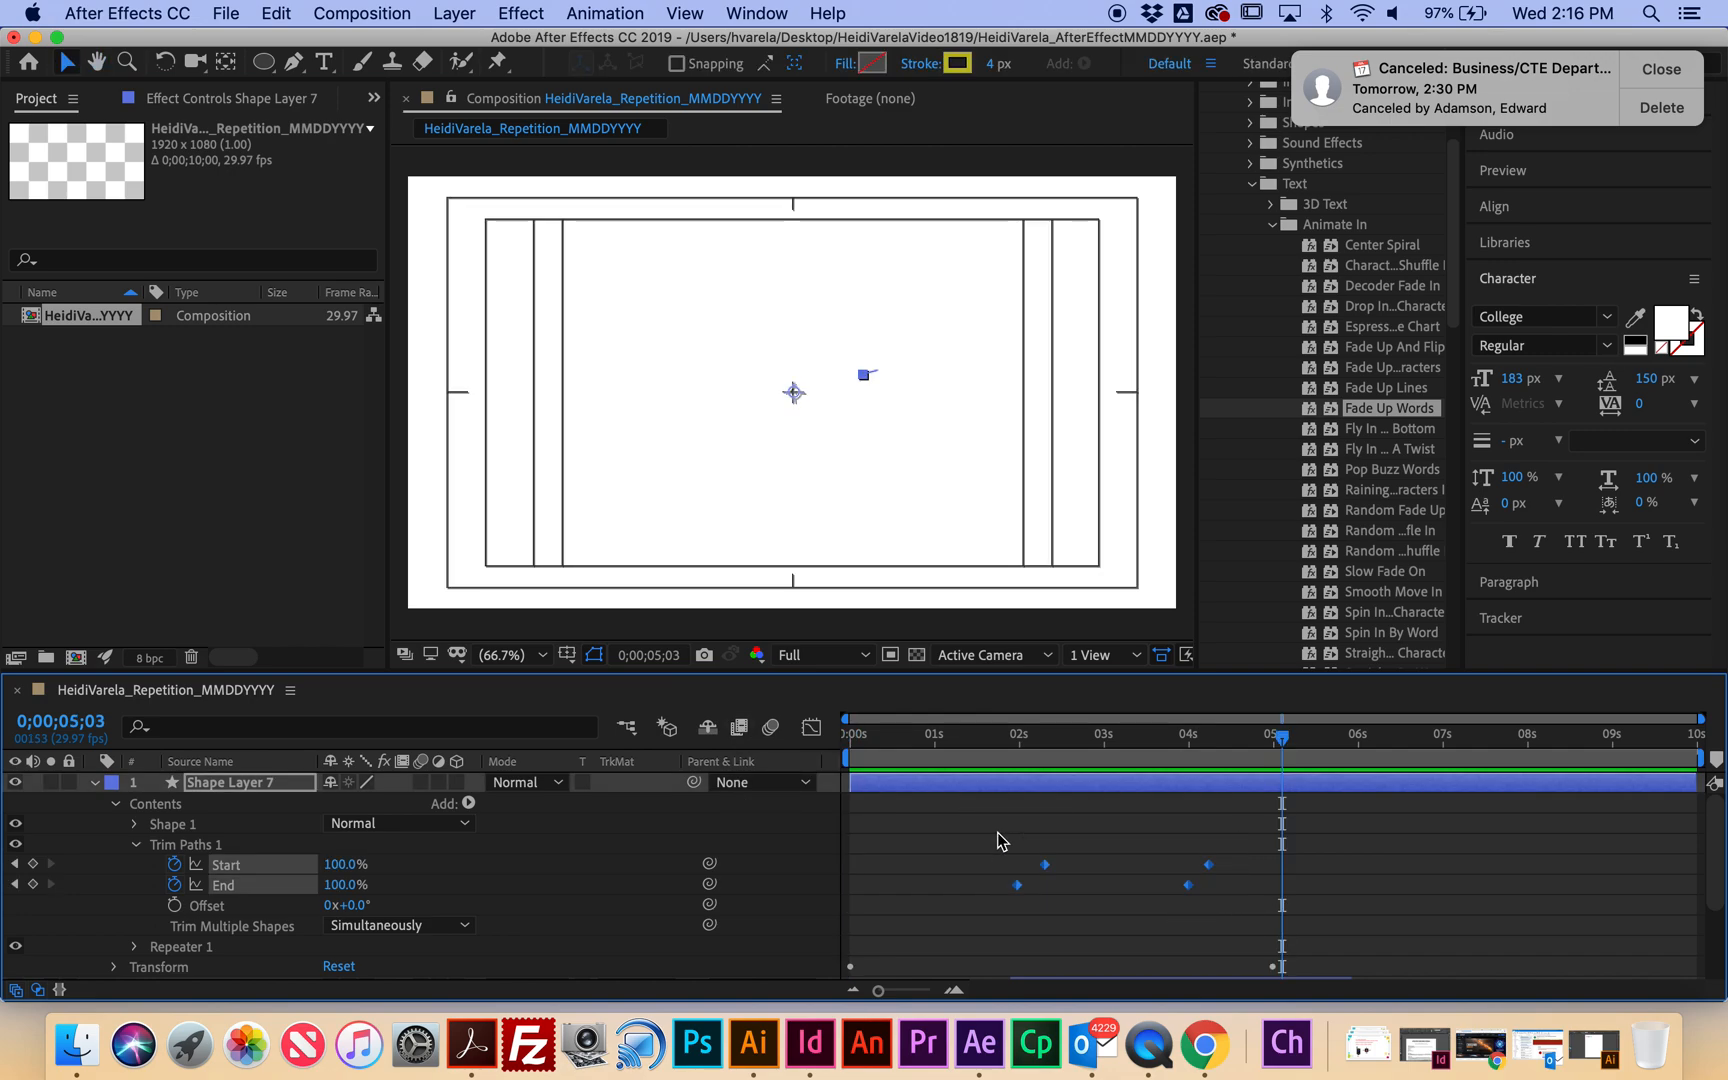
pyautogui.rightClick(1046, 866)
pyautogui.moveTo(1130, 988)
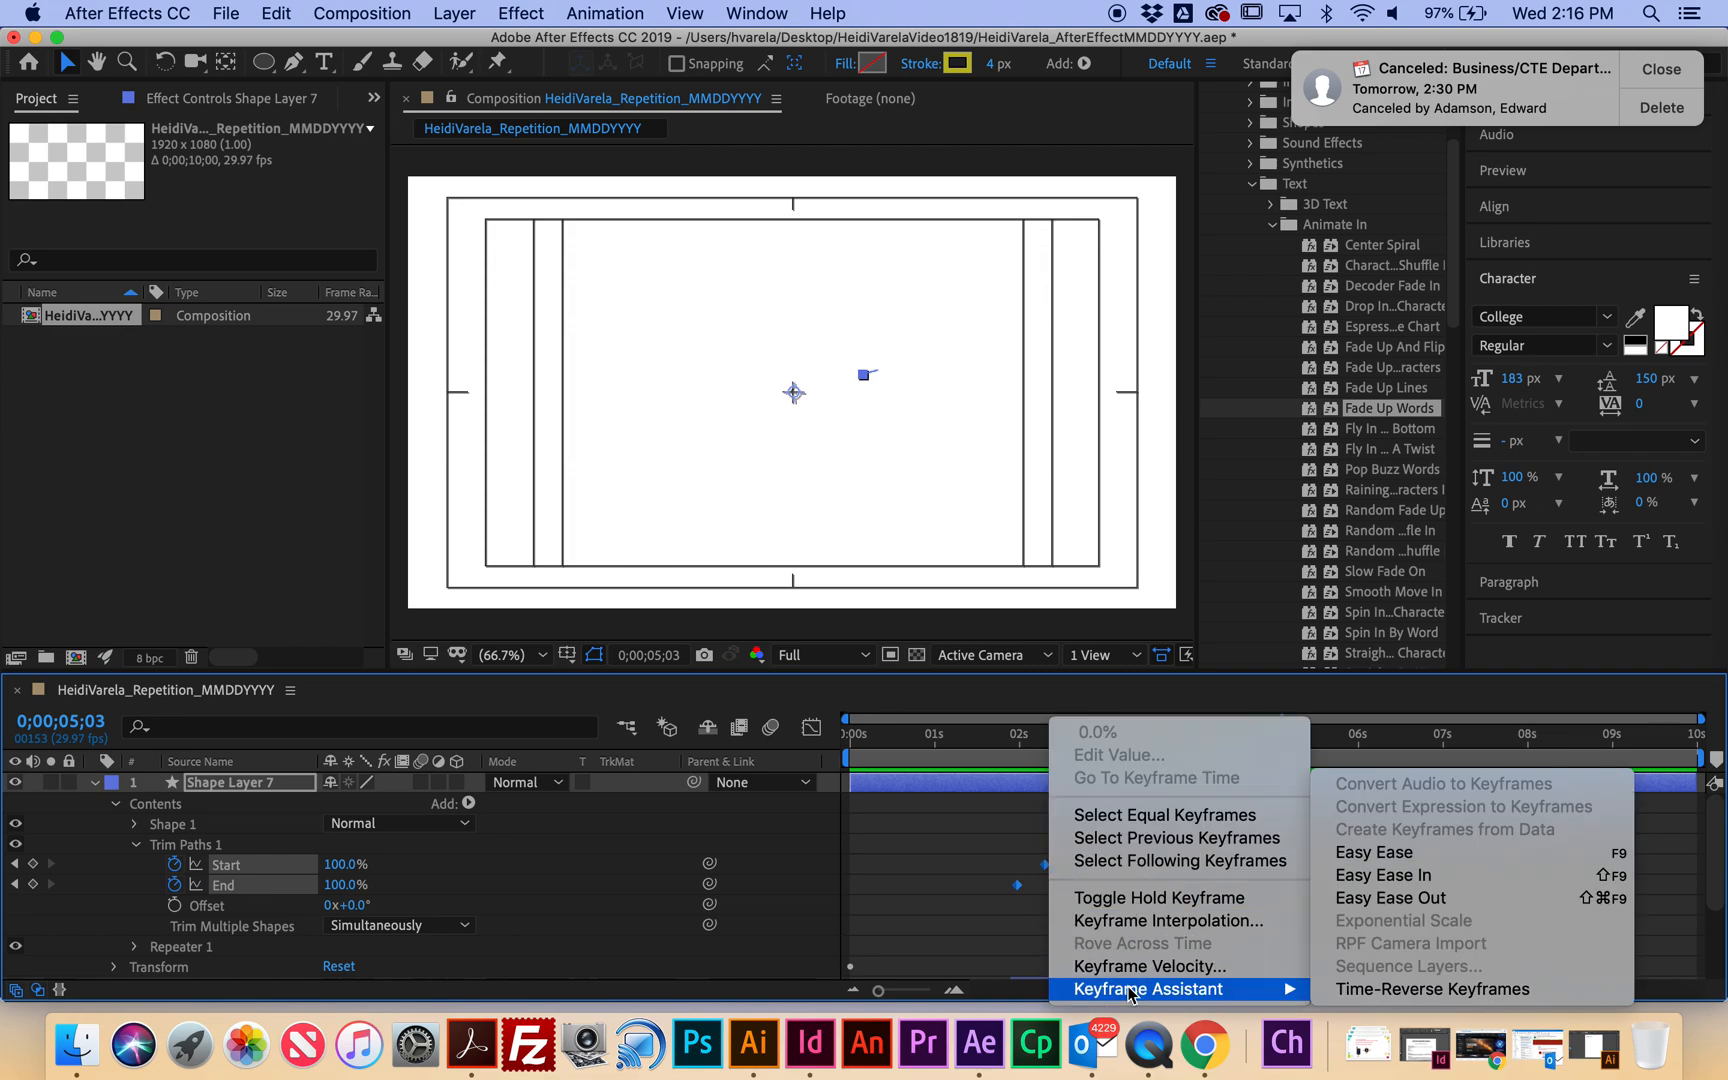
pyautogui.click(1368, 850)
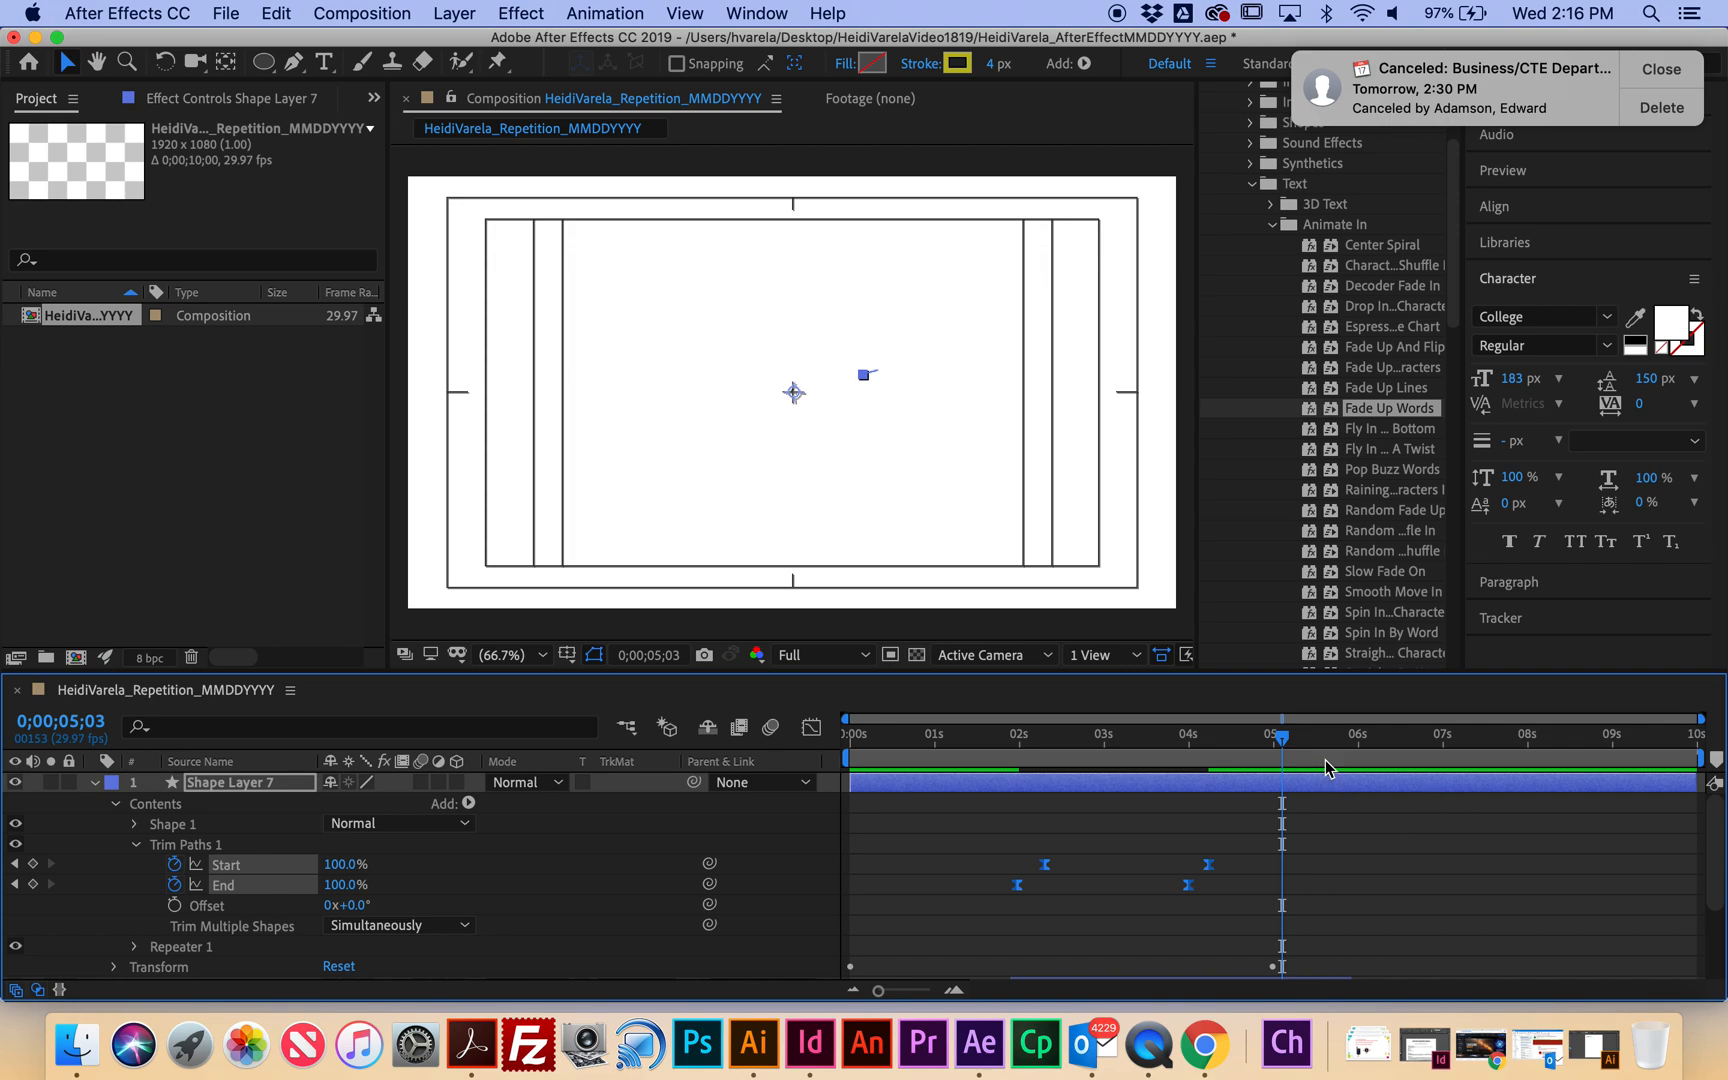
pyautogui.press('Home')
pyautogui.press('space')
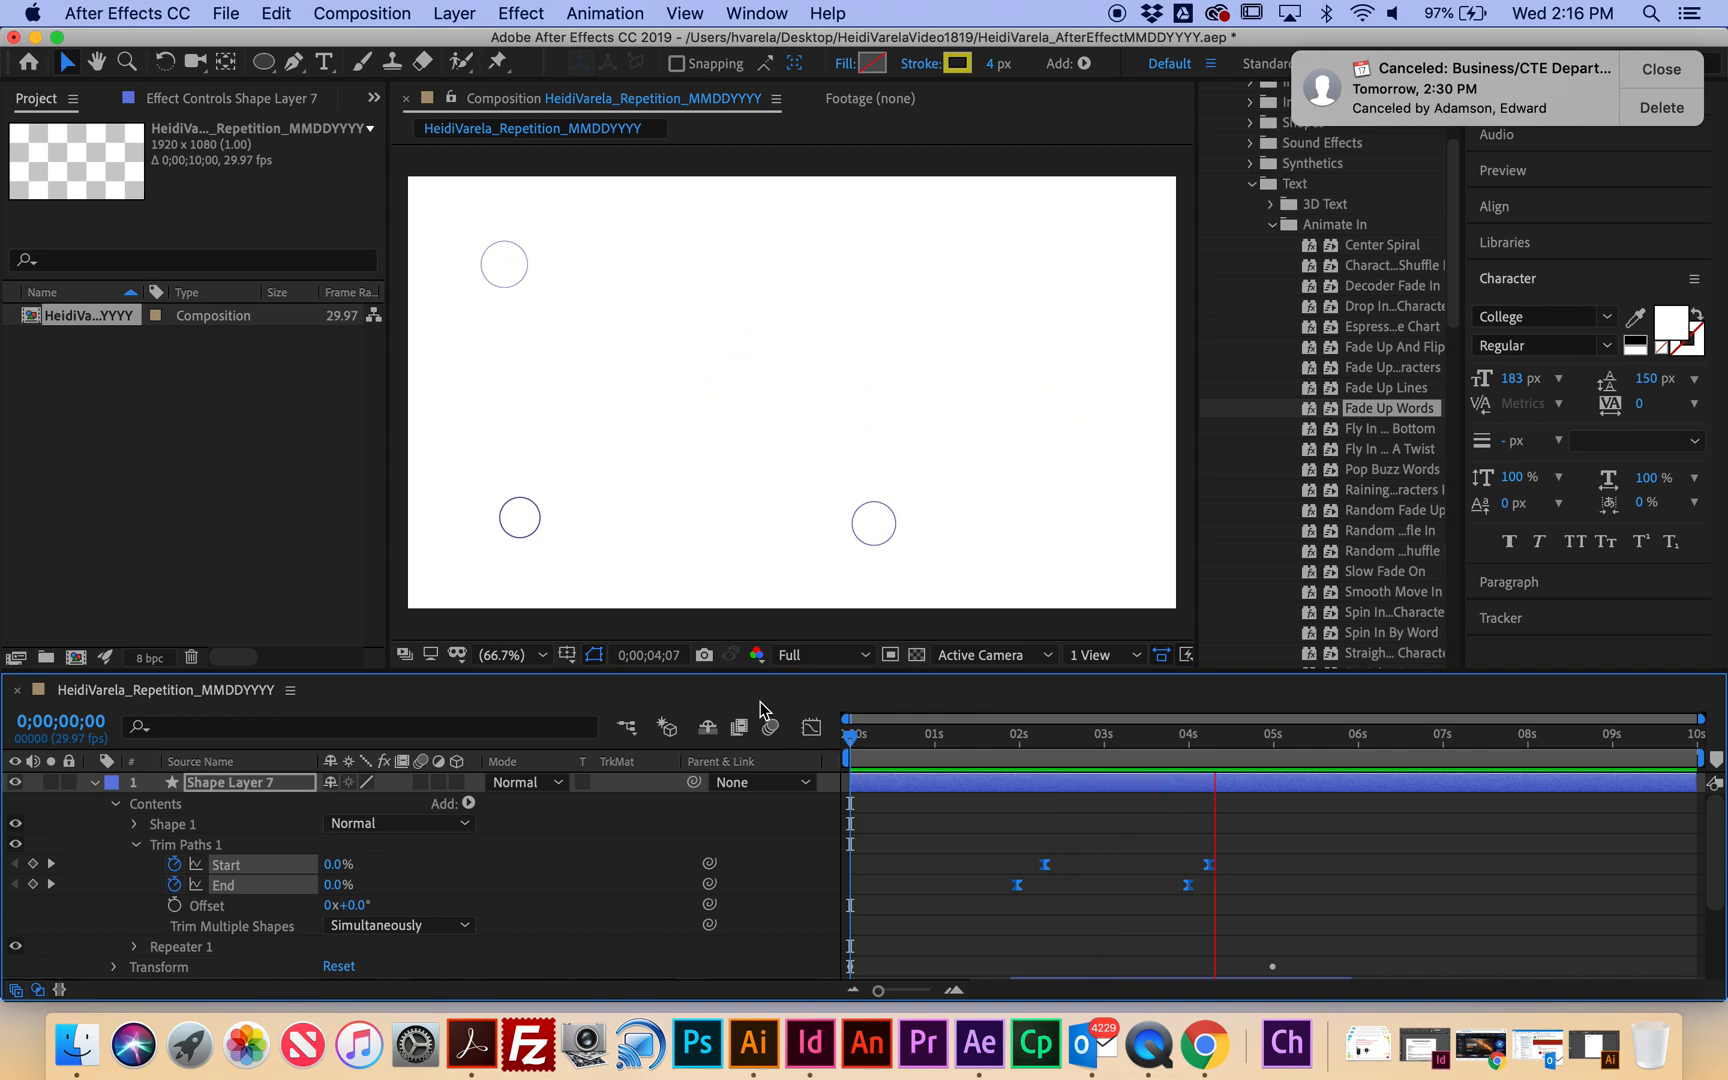
pyautogui.press('space')
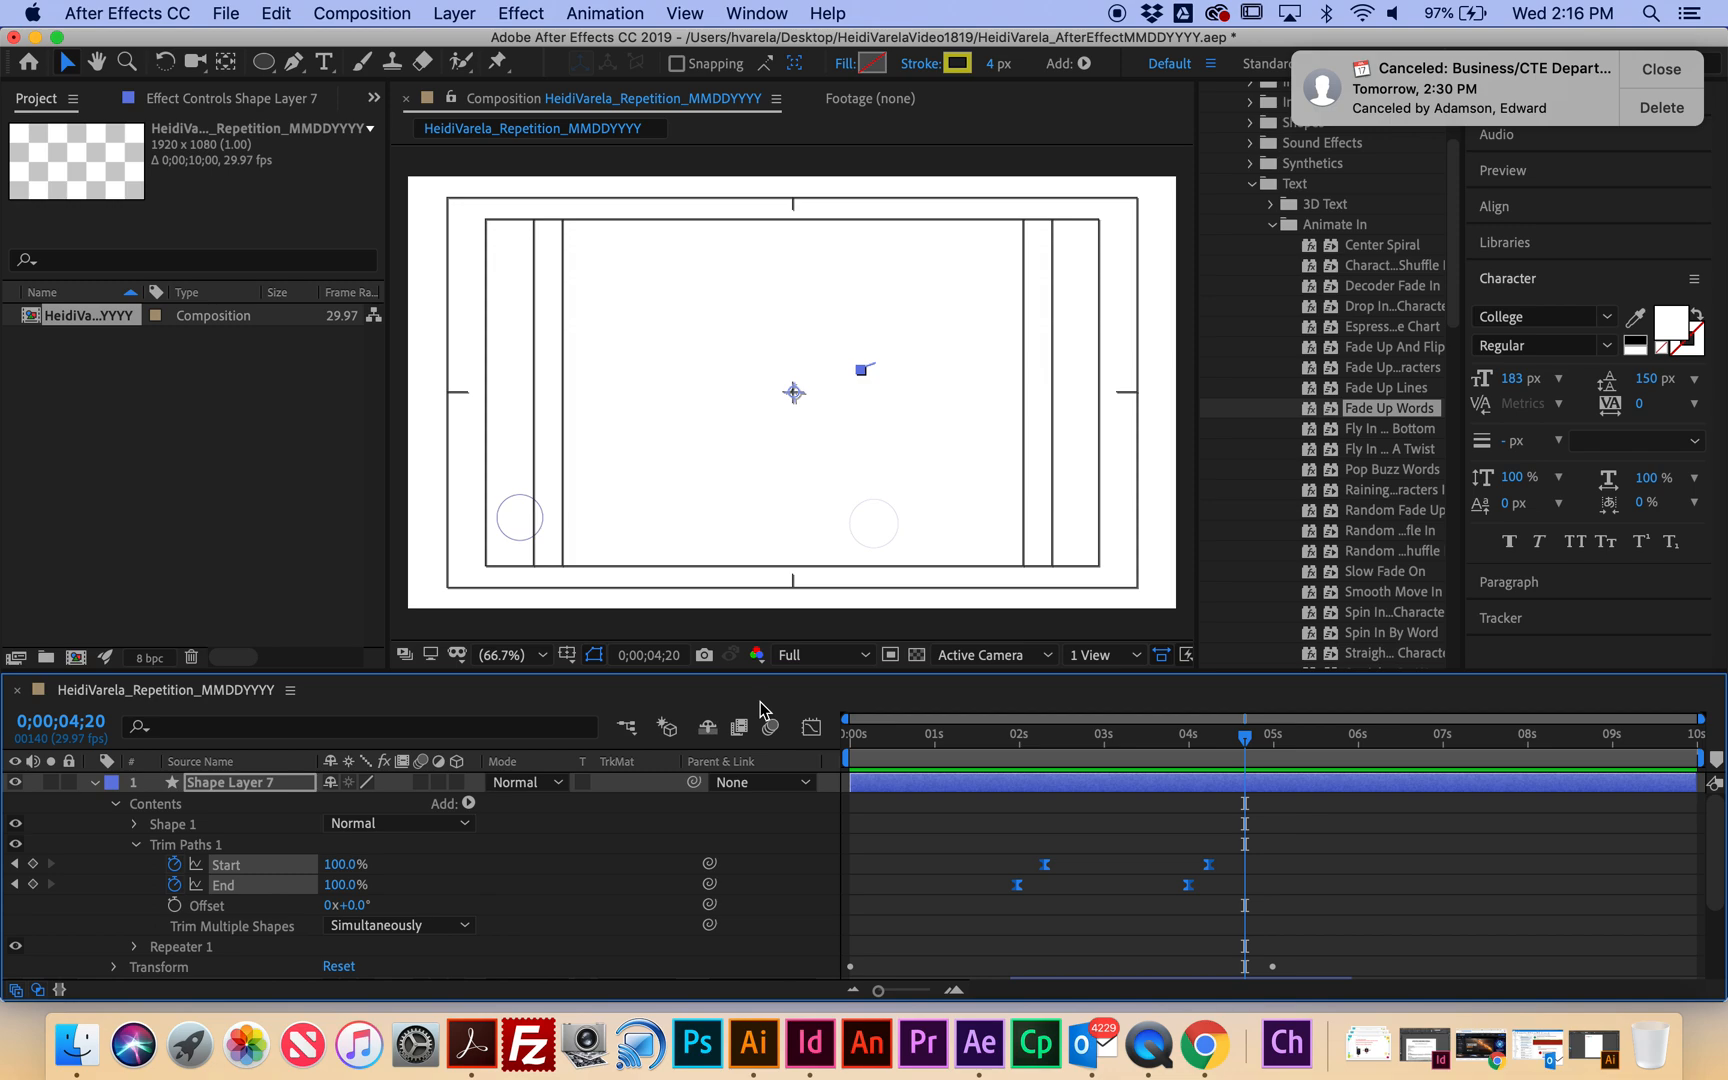
# Shift the later Start and End keyframes earlier, preview, then open the Layer > New menu.
pyautogui.moveTo(1168, 858)
pyautogui.mouseDown()
pyautogui.moveTo(1234, 914)
pyautogui.moveTo(1140, 875)
pyautogui.mouseUp()
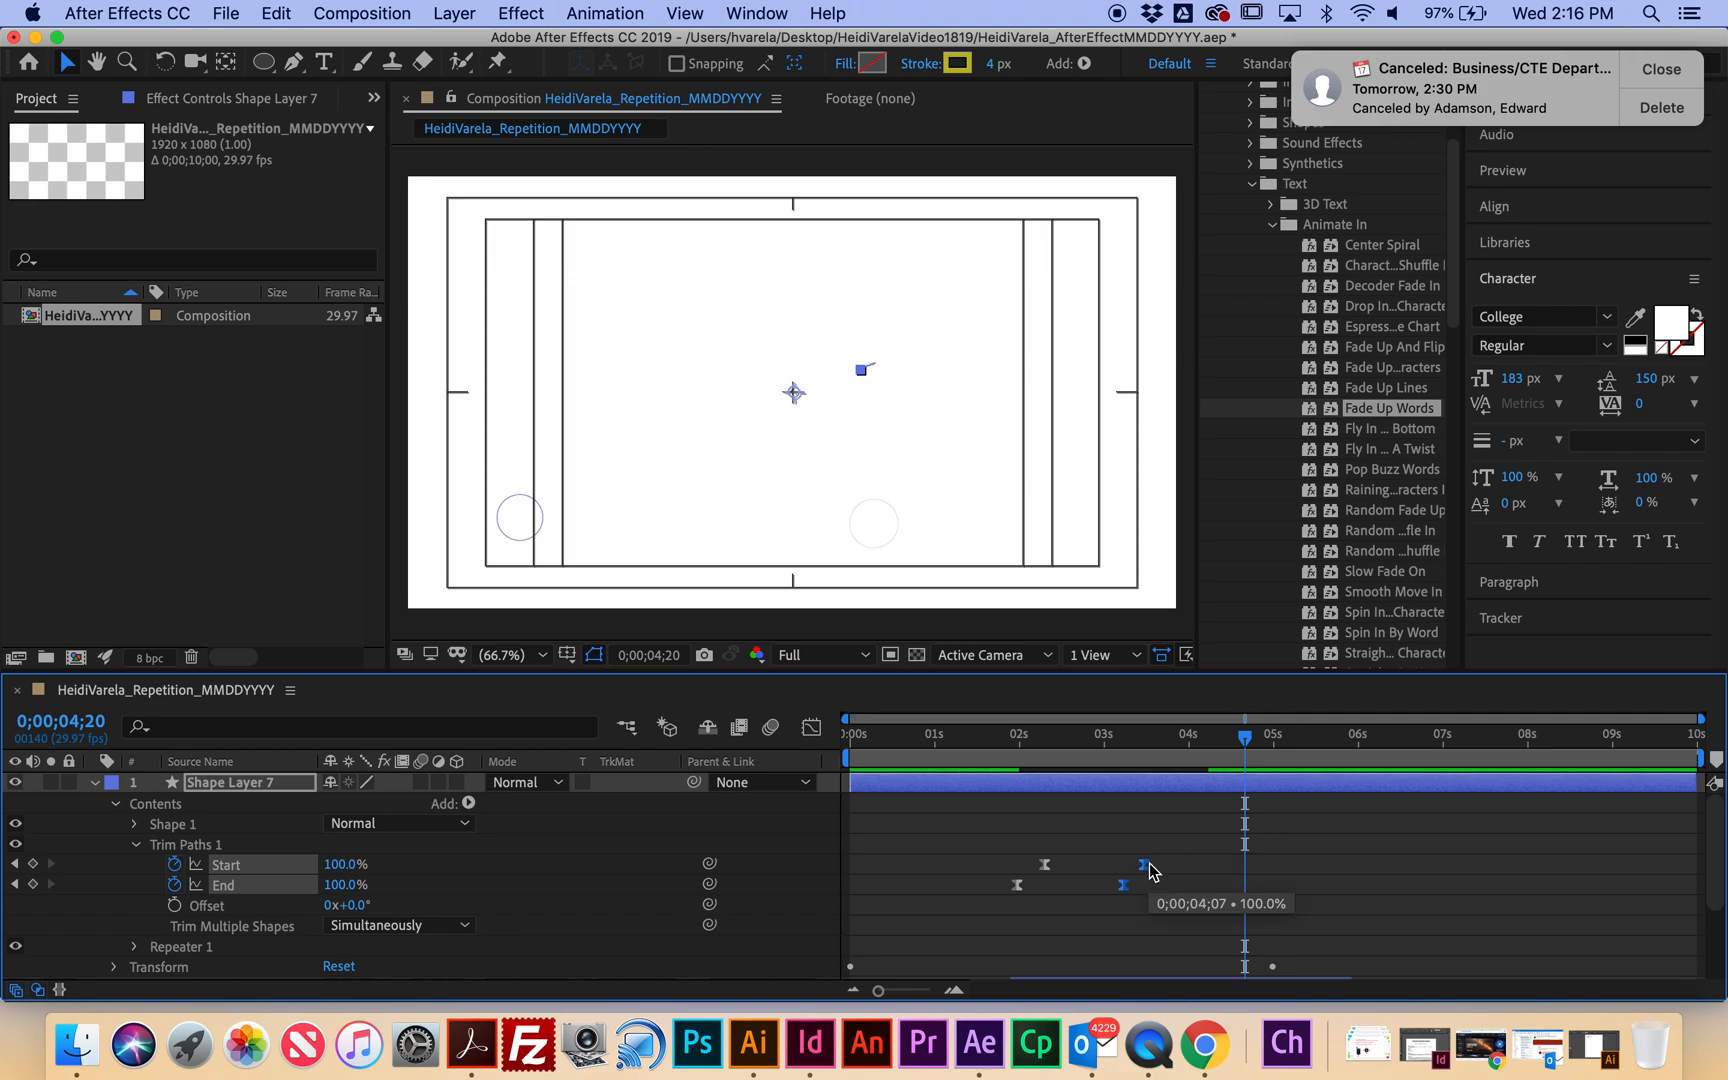
pyautogui.press('space')
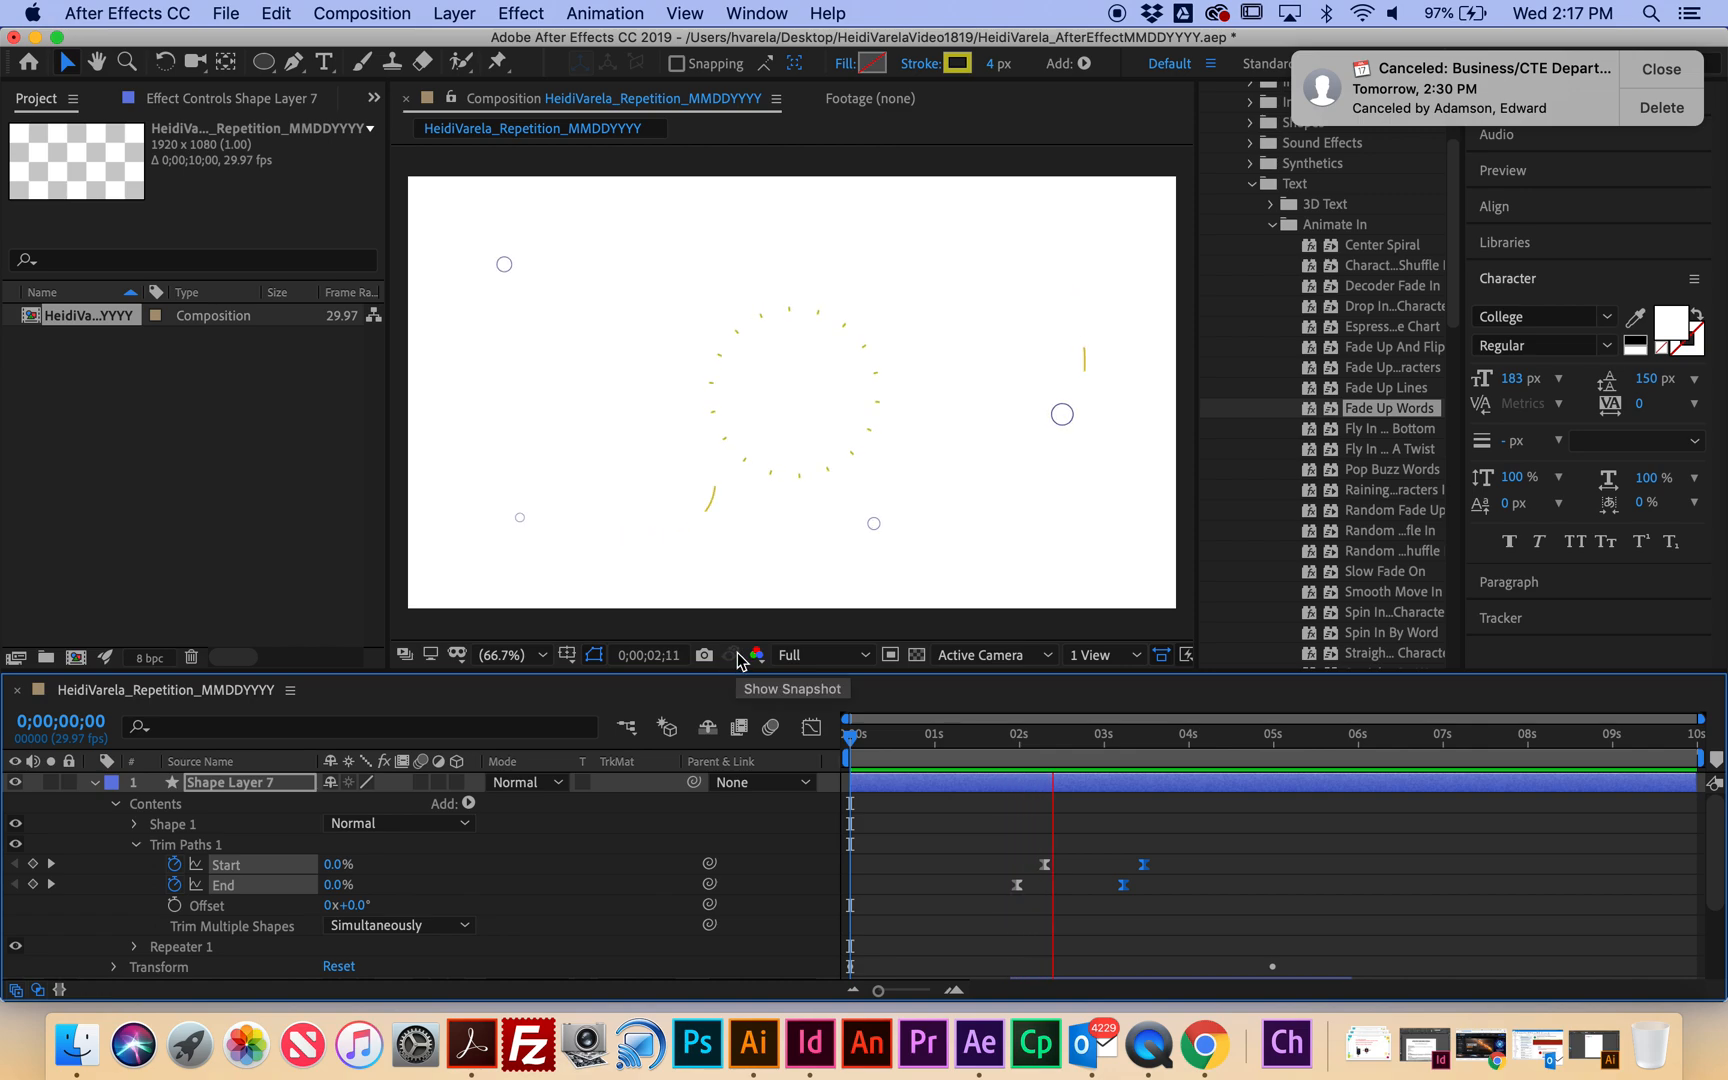
pyautogui.press('space')
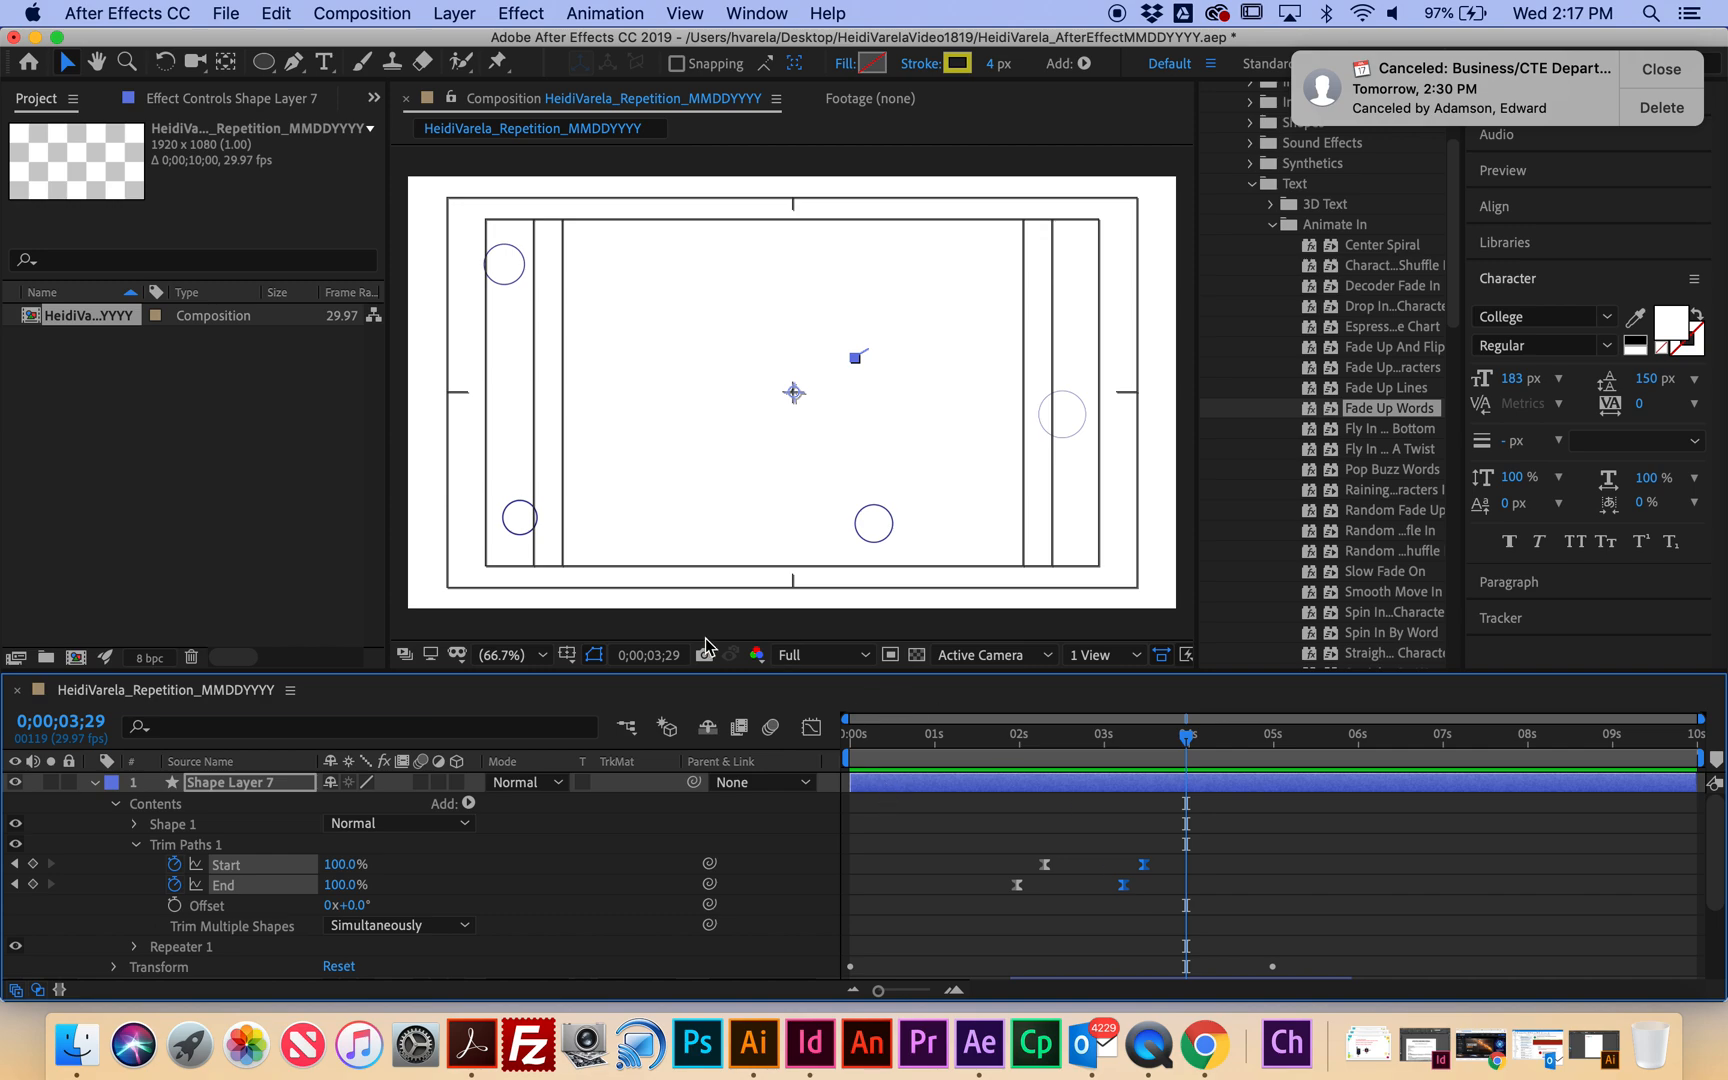
pyautogui.click(470, 13)
pyautogui.moveTo(670, 42)
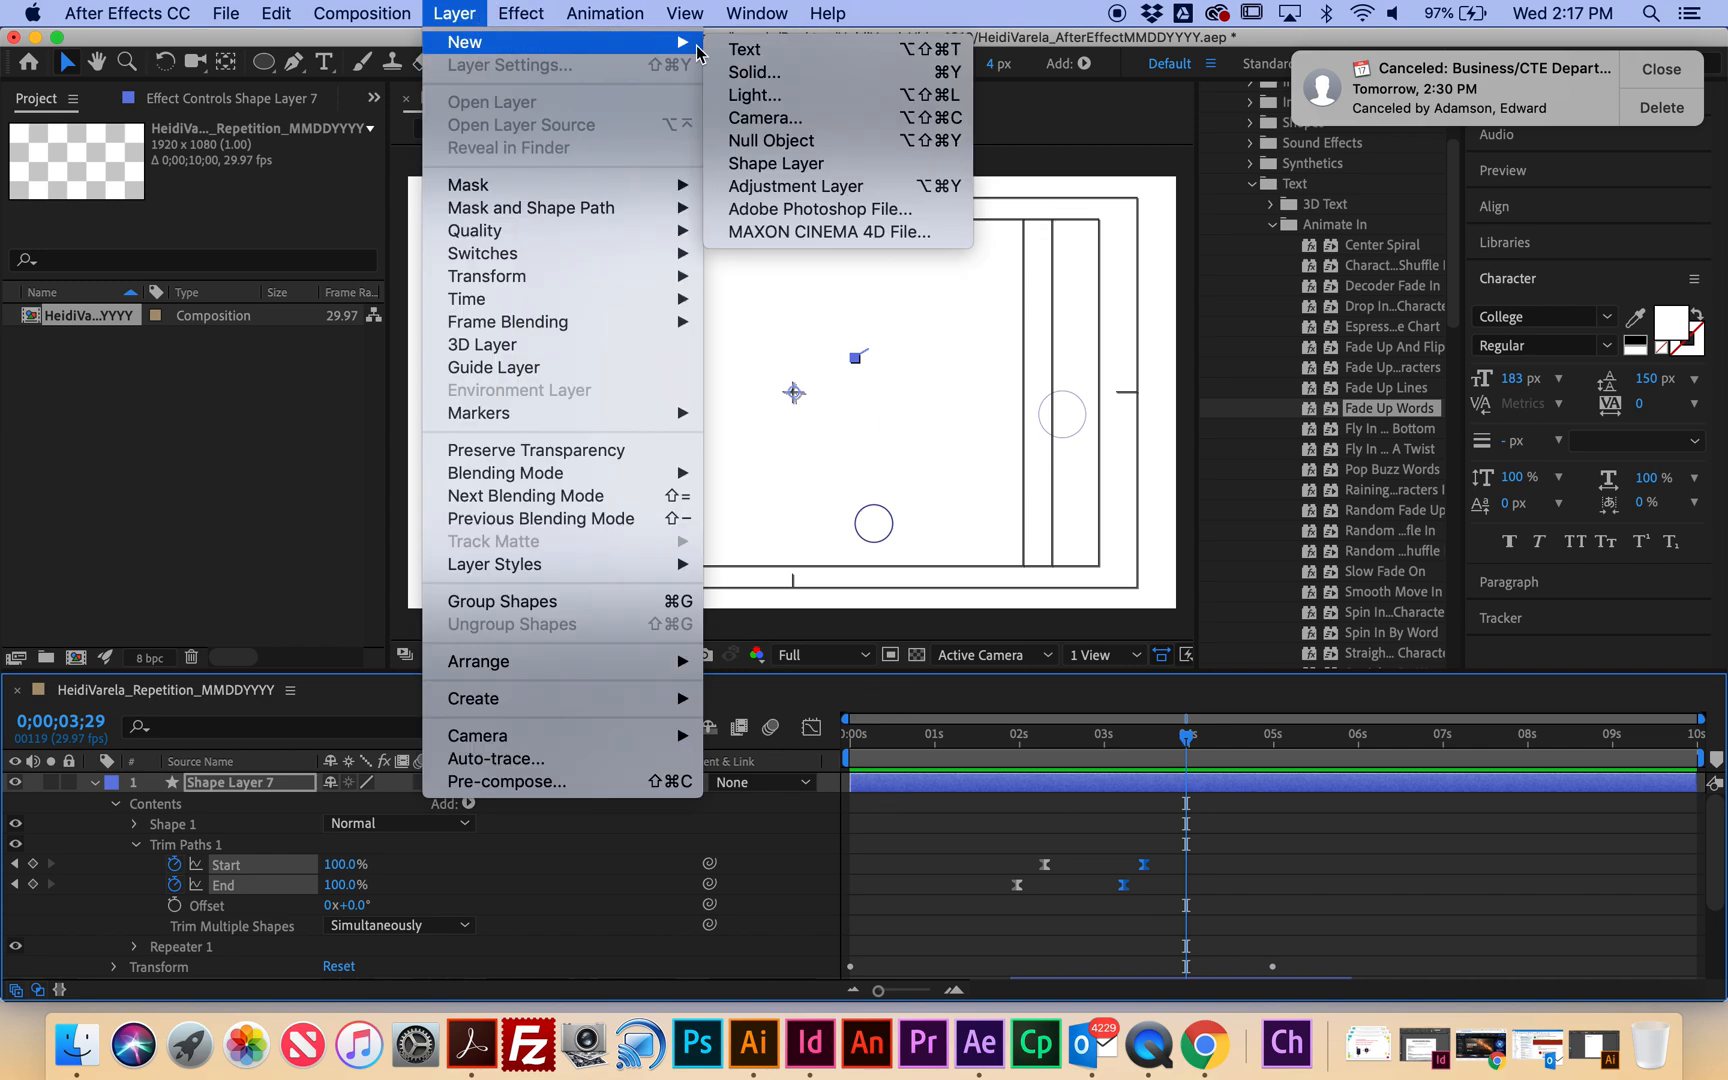
# Create a new shape layer with the Ellipse tool set to a grey, 42 px stroke.
pyautogui.click(800, 164)
pyautogui.click(272, 63)
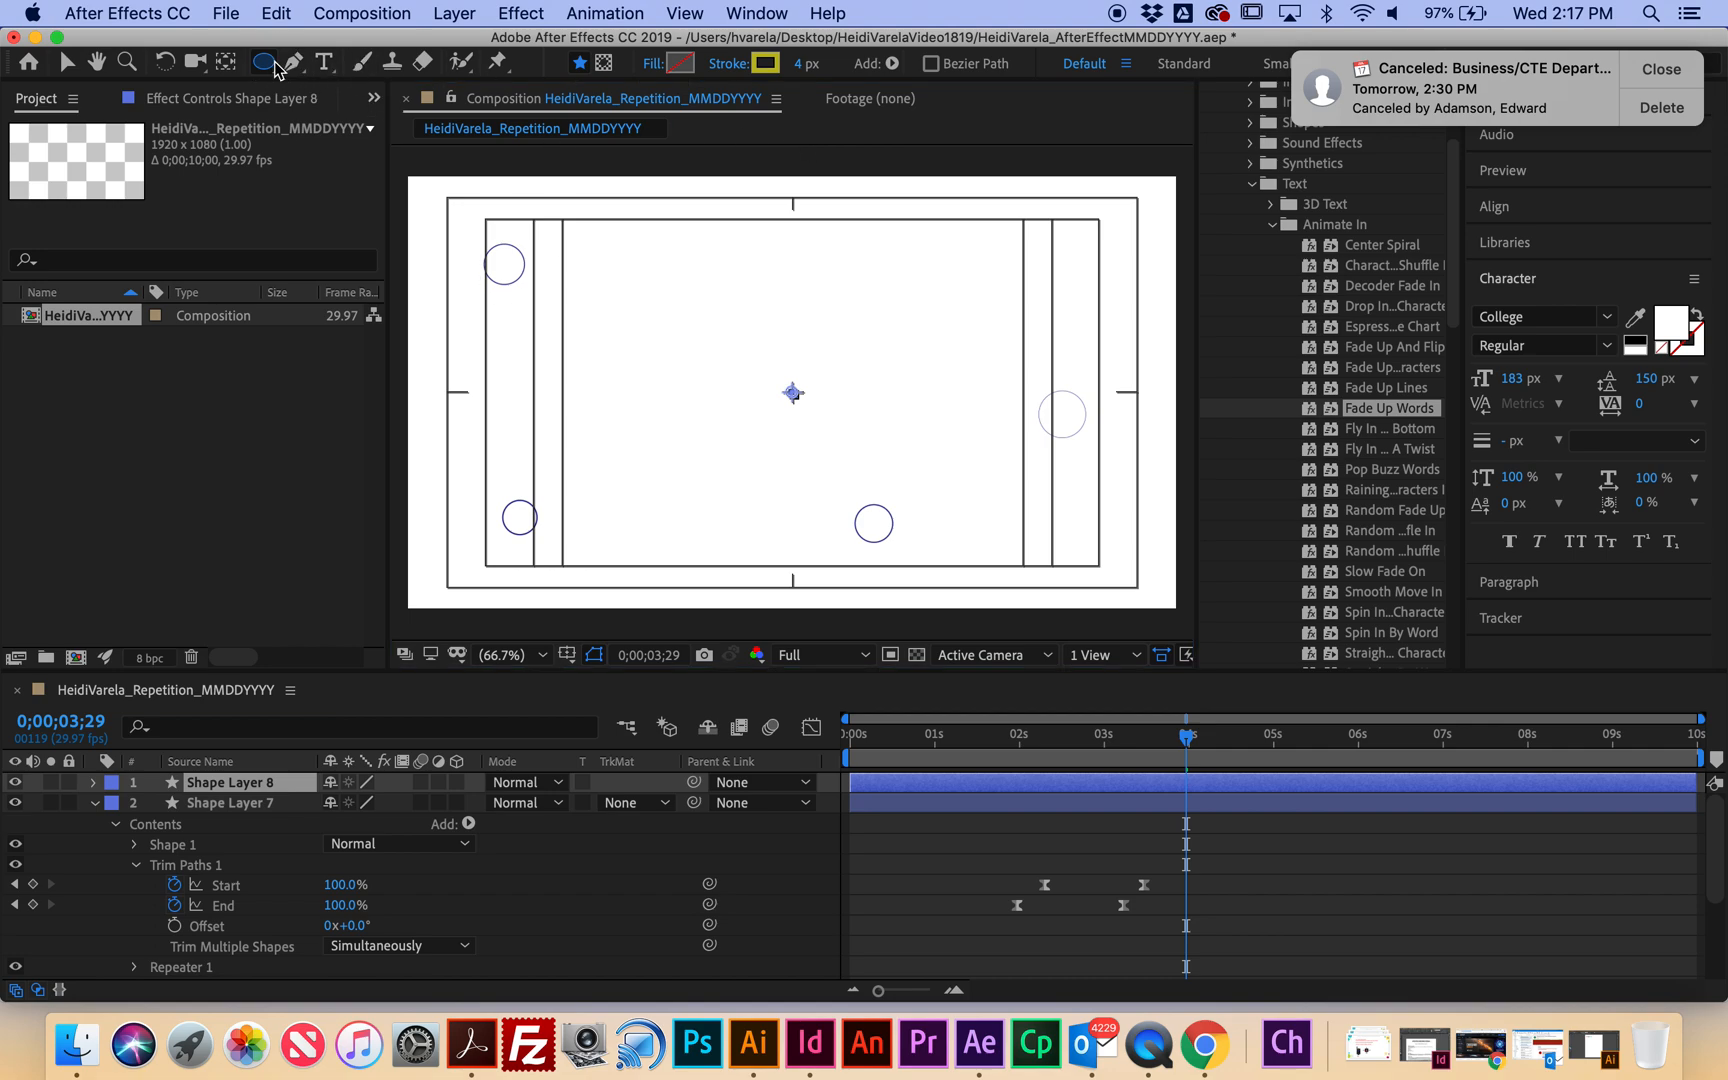
pyautogui.click(767, 66)
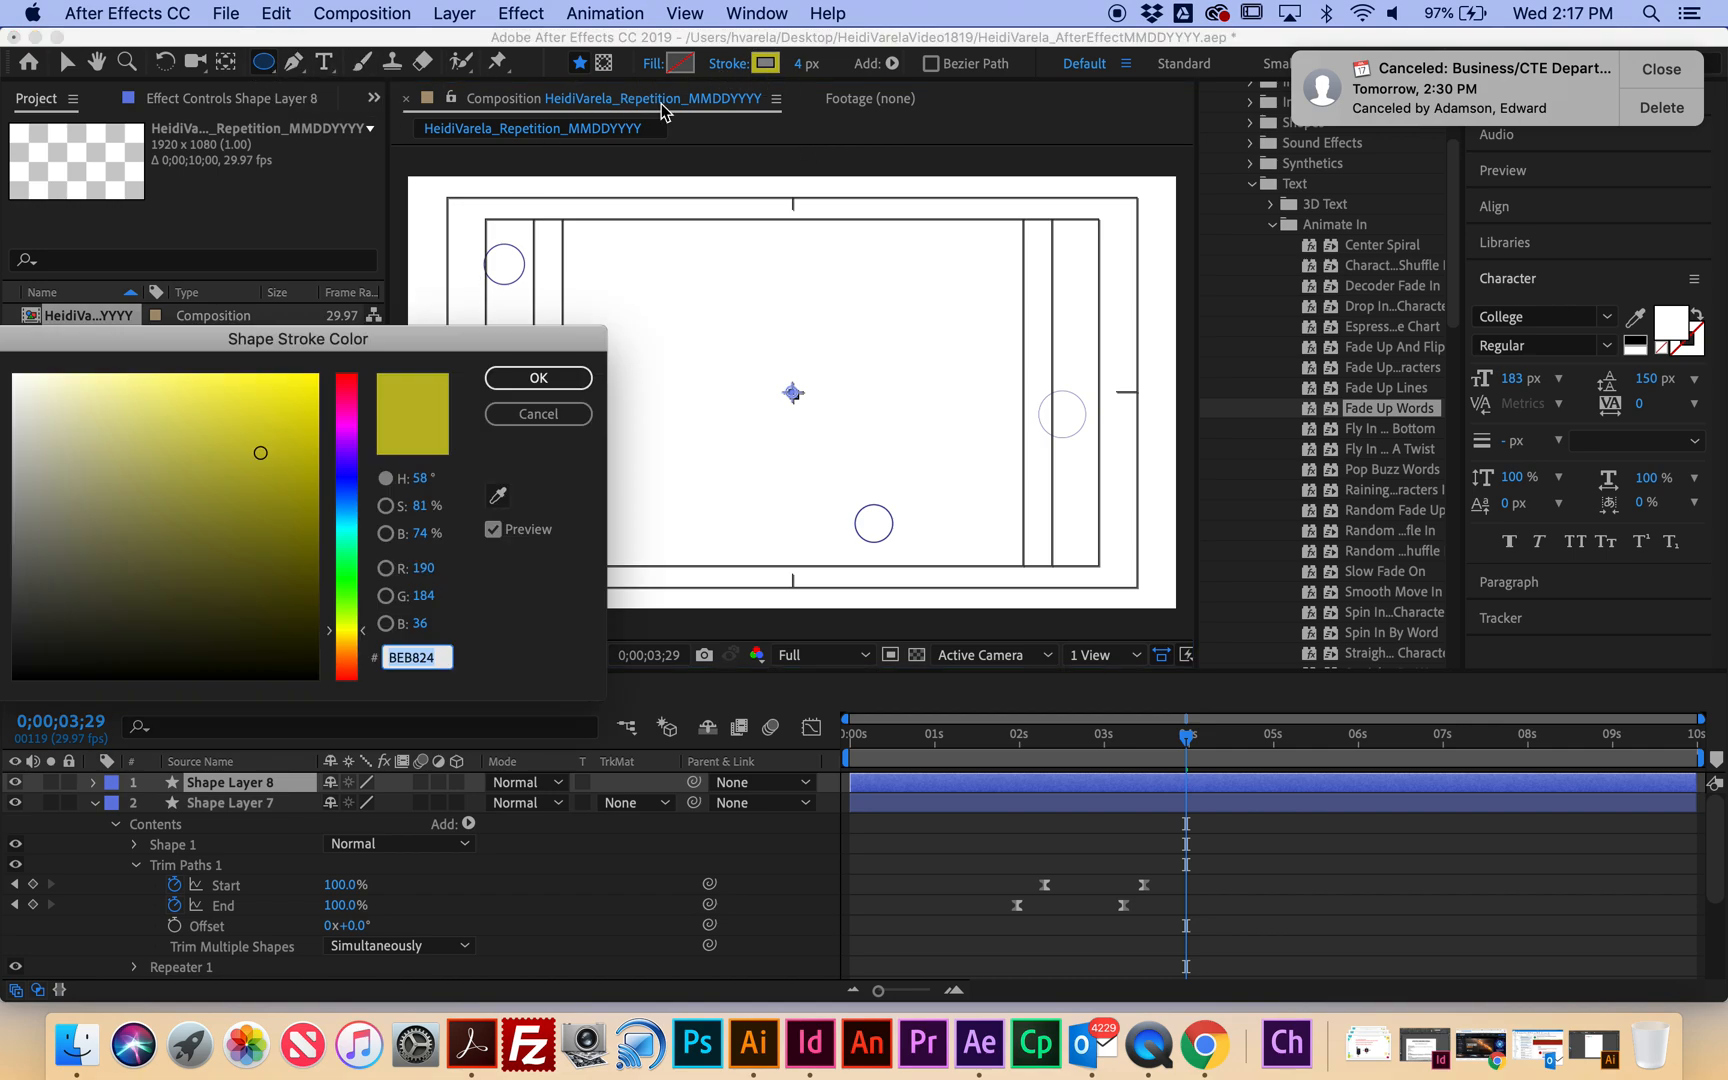
pyautogui.click(353, 492)
pyautogui.moveTo(285, 572); pyautogui.dragTo(256, 562)
pyautogui.moveTo(180, 462)
pyautogui.mouseDown()
pyautogui.moveTo(62, 463)
pyautogui.moveTo(36, 502)
pyautogui.mouseUp()
pyautogui.click(505, 378)
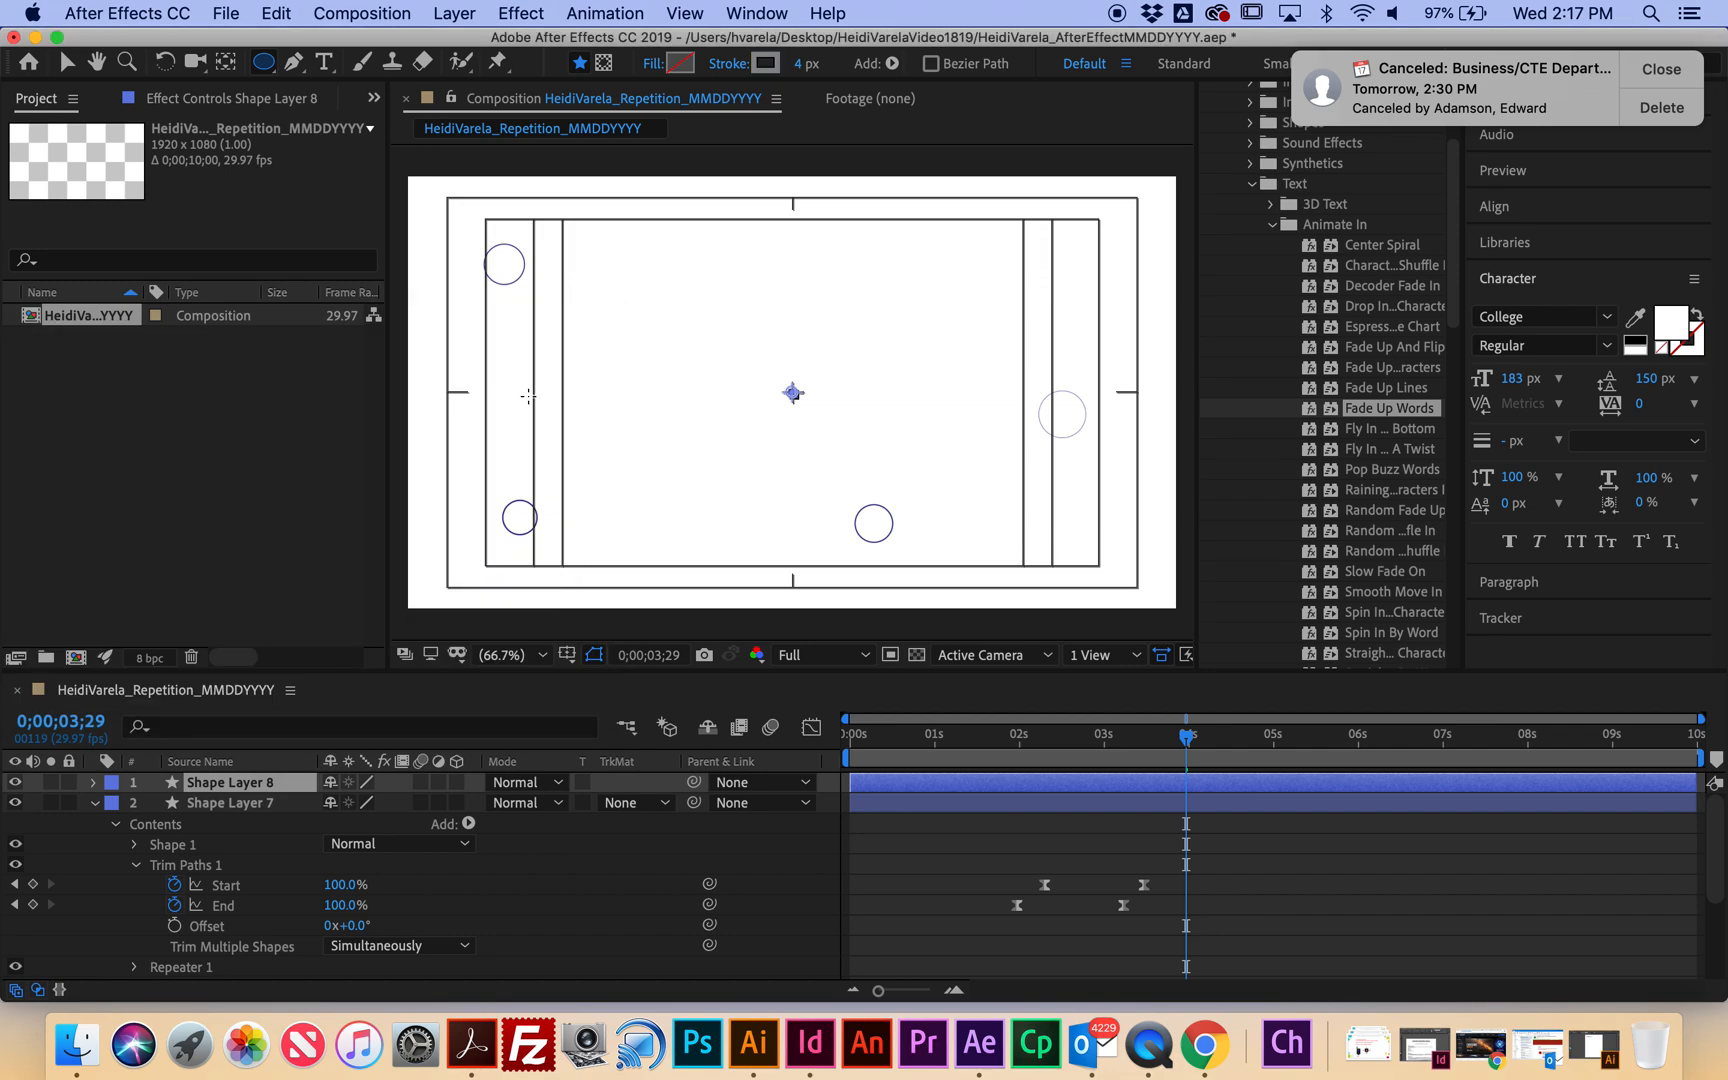
pyautogui.click(800, 63)
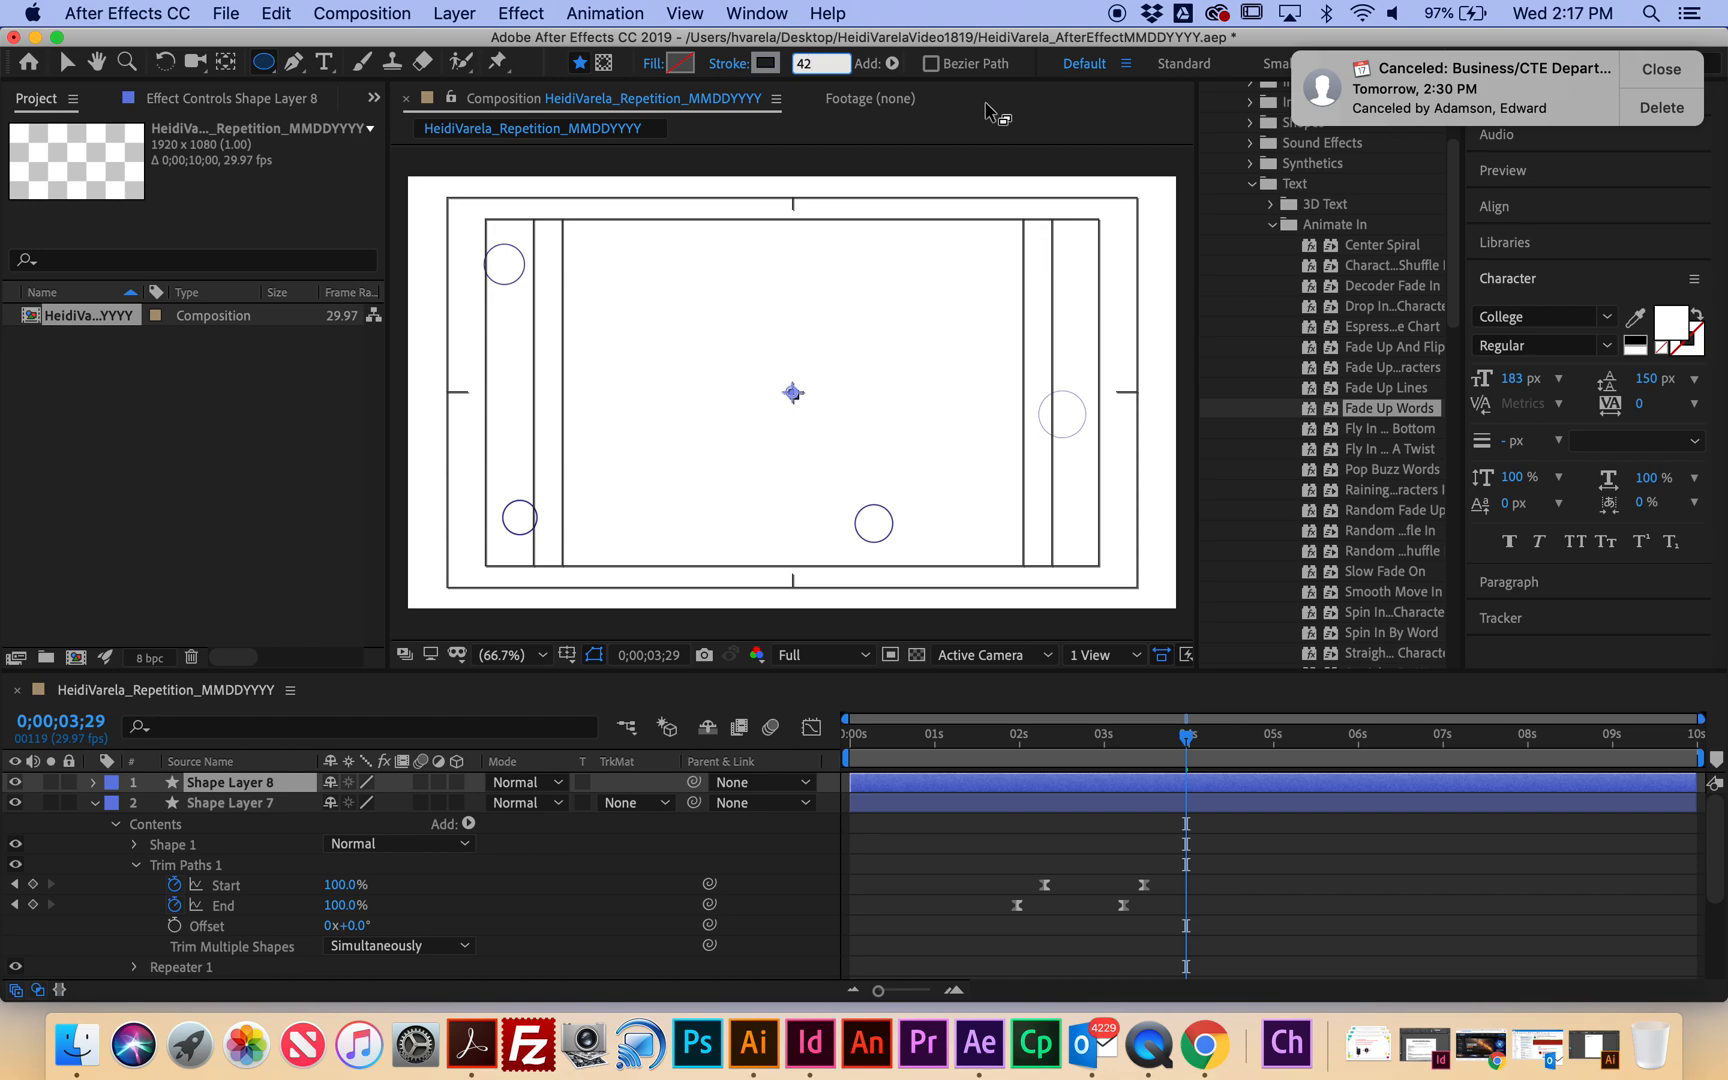
pyautogui.click(737, 186)
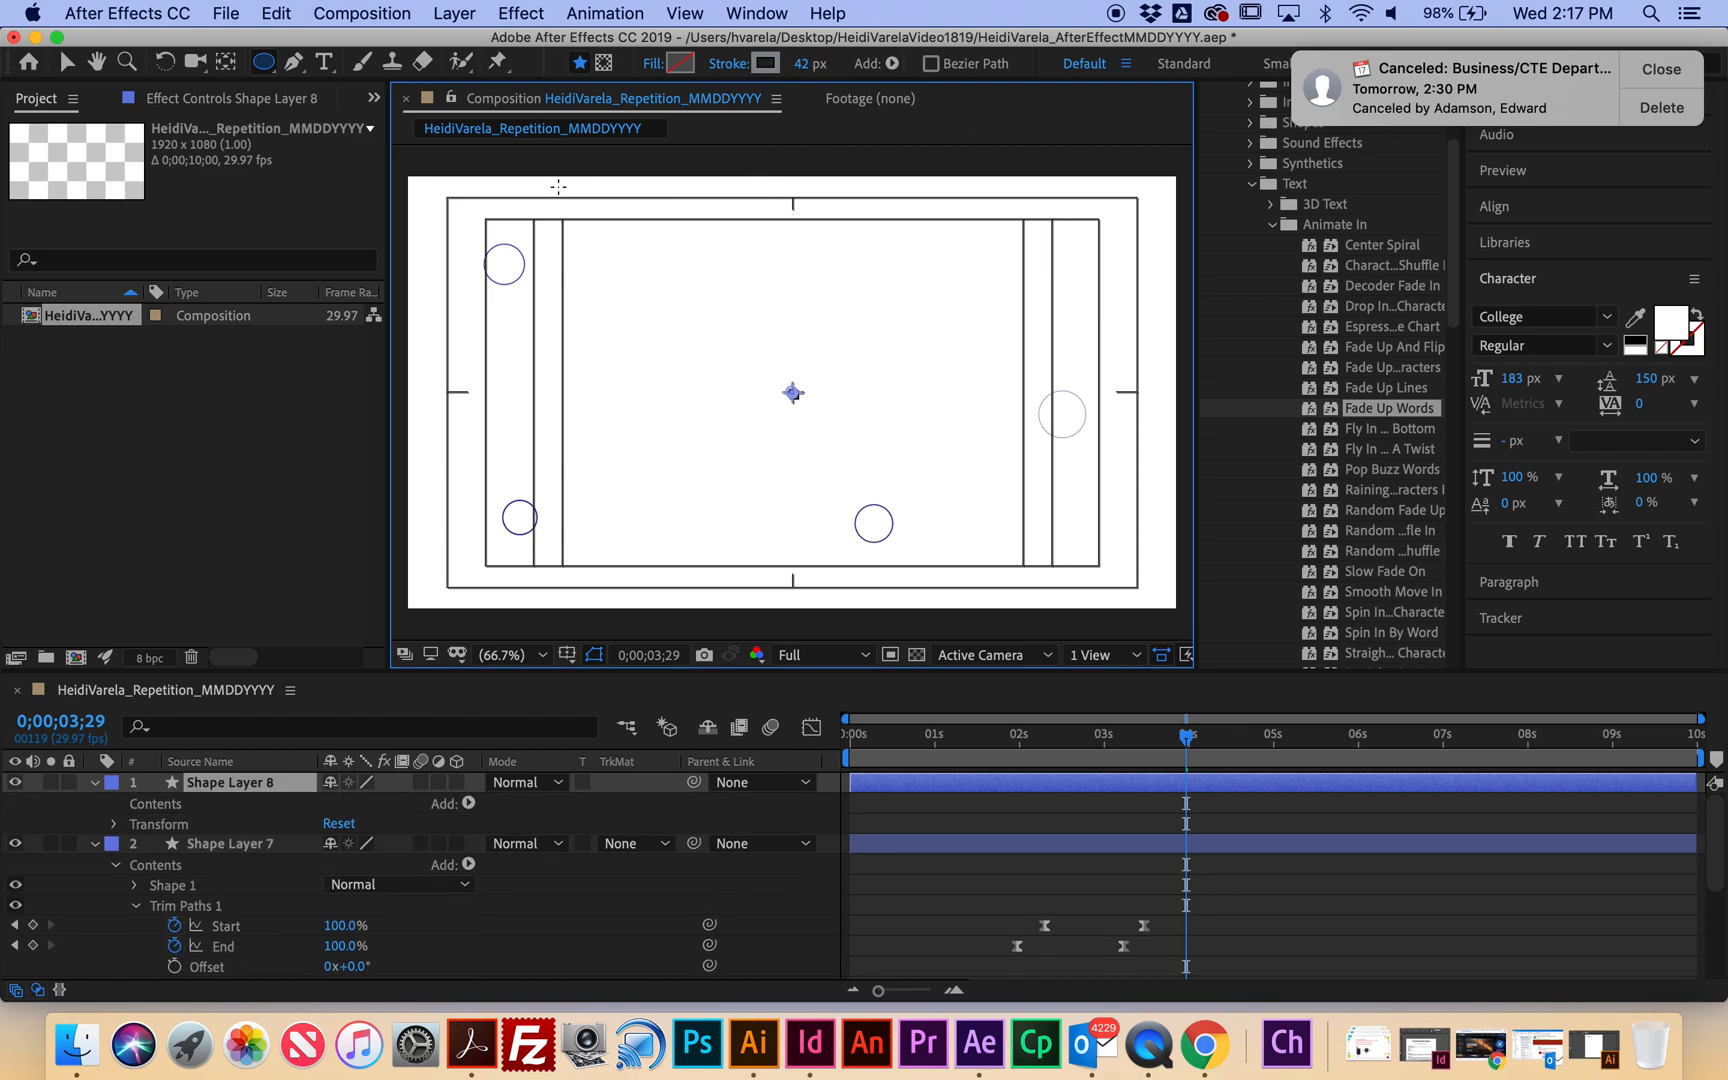
# Hide the title/action safe guides and draw a large circle centred in the composition.
pyautogui.click(586, 662)
pyautogui.click(602, 676)
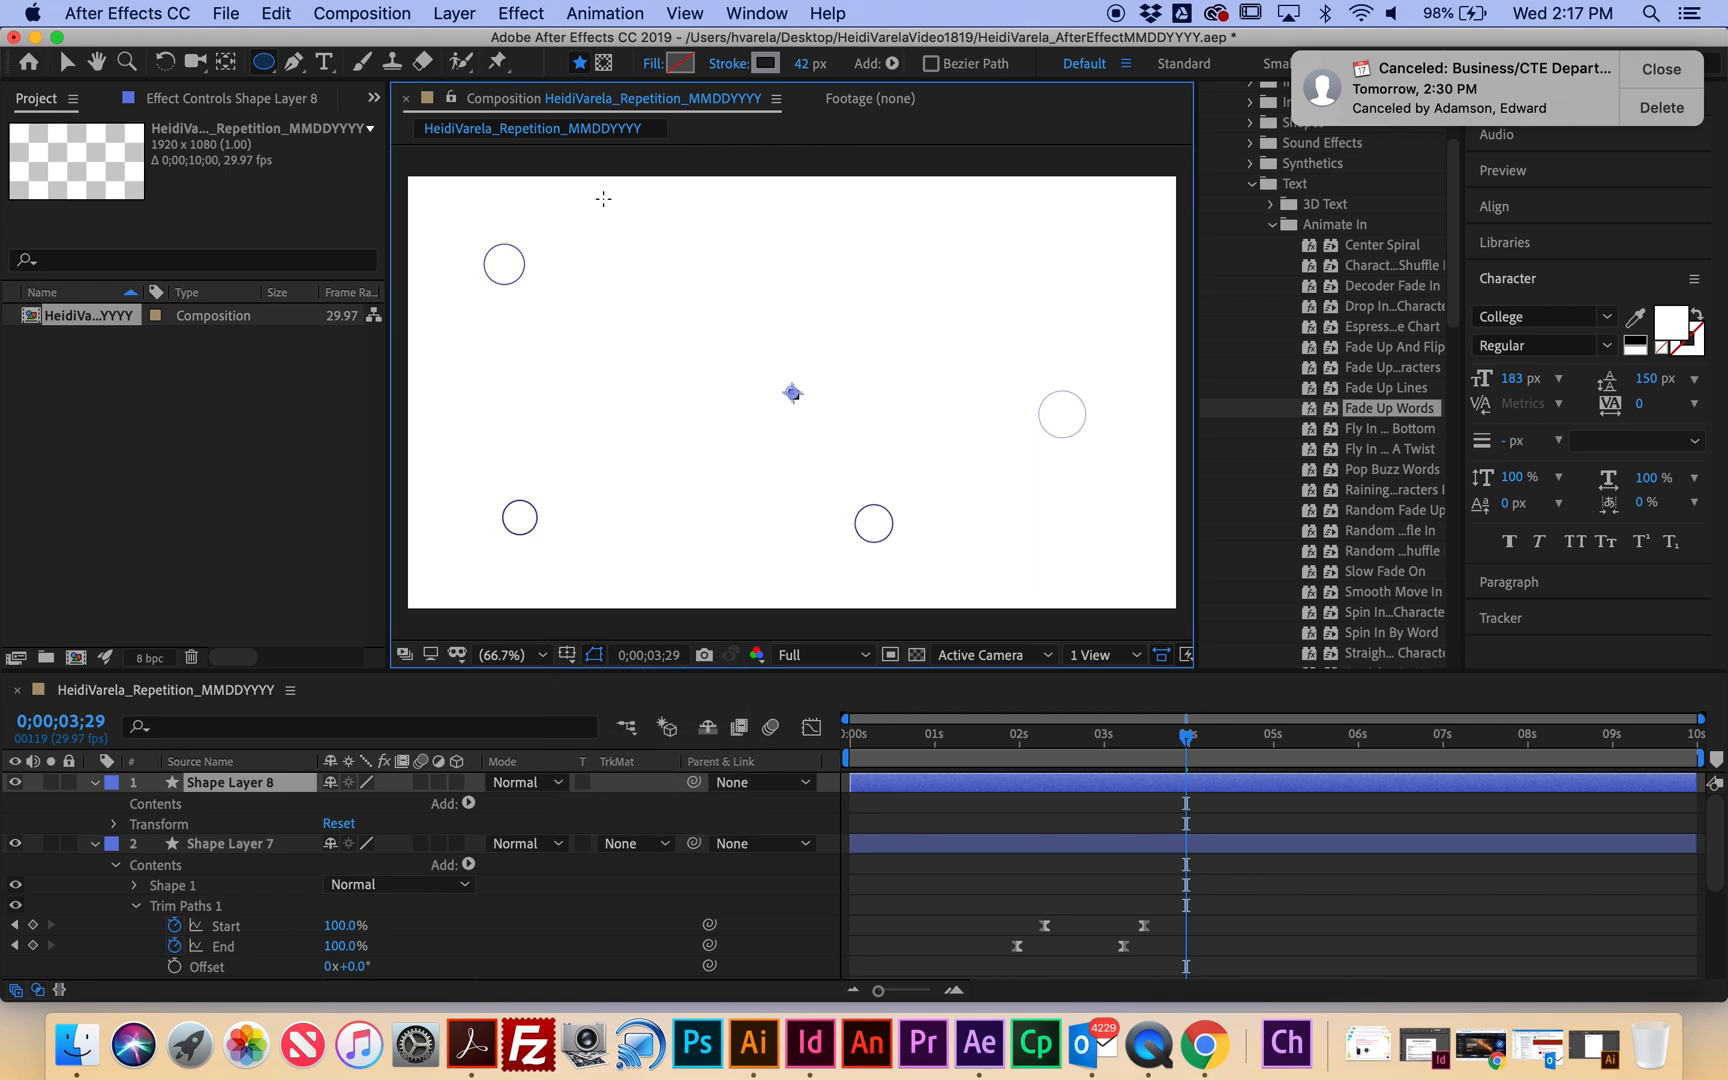
pyautogui.moveTo(603, 191)
pyautogui.mouseDown()
pyautogui.moveTo(841, 417)
pyautogui.moveTo(991, 513)
pyautogui.moveTo(990, 561)
pyautogui.mouseUp()
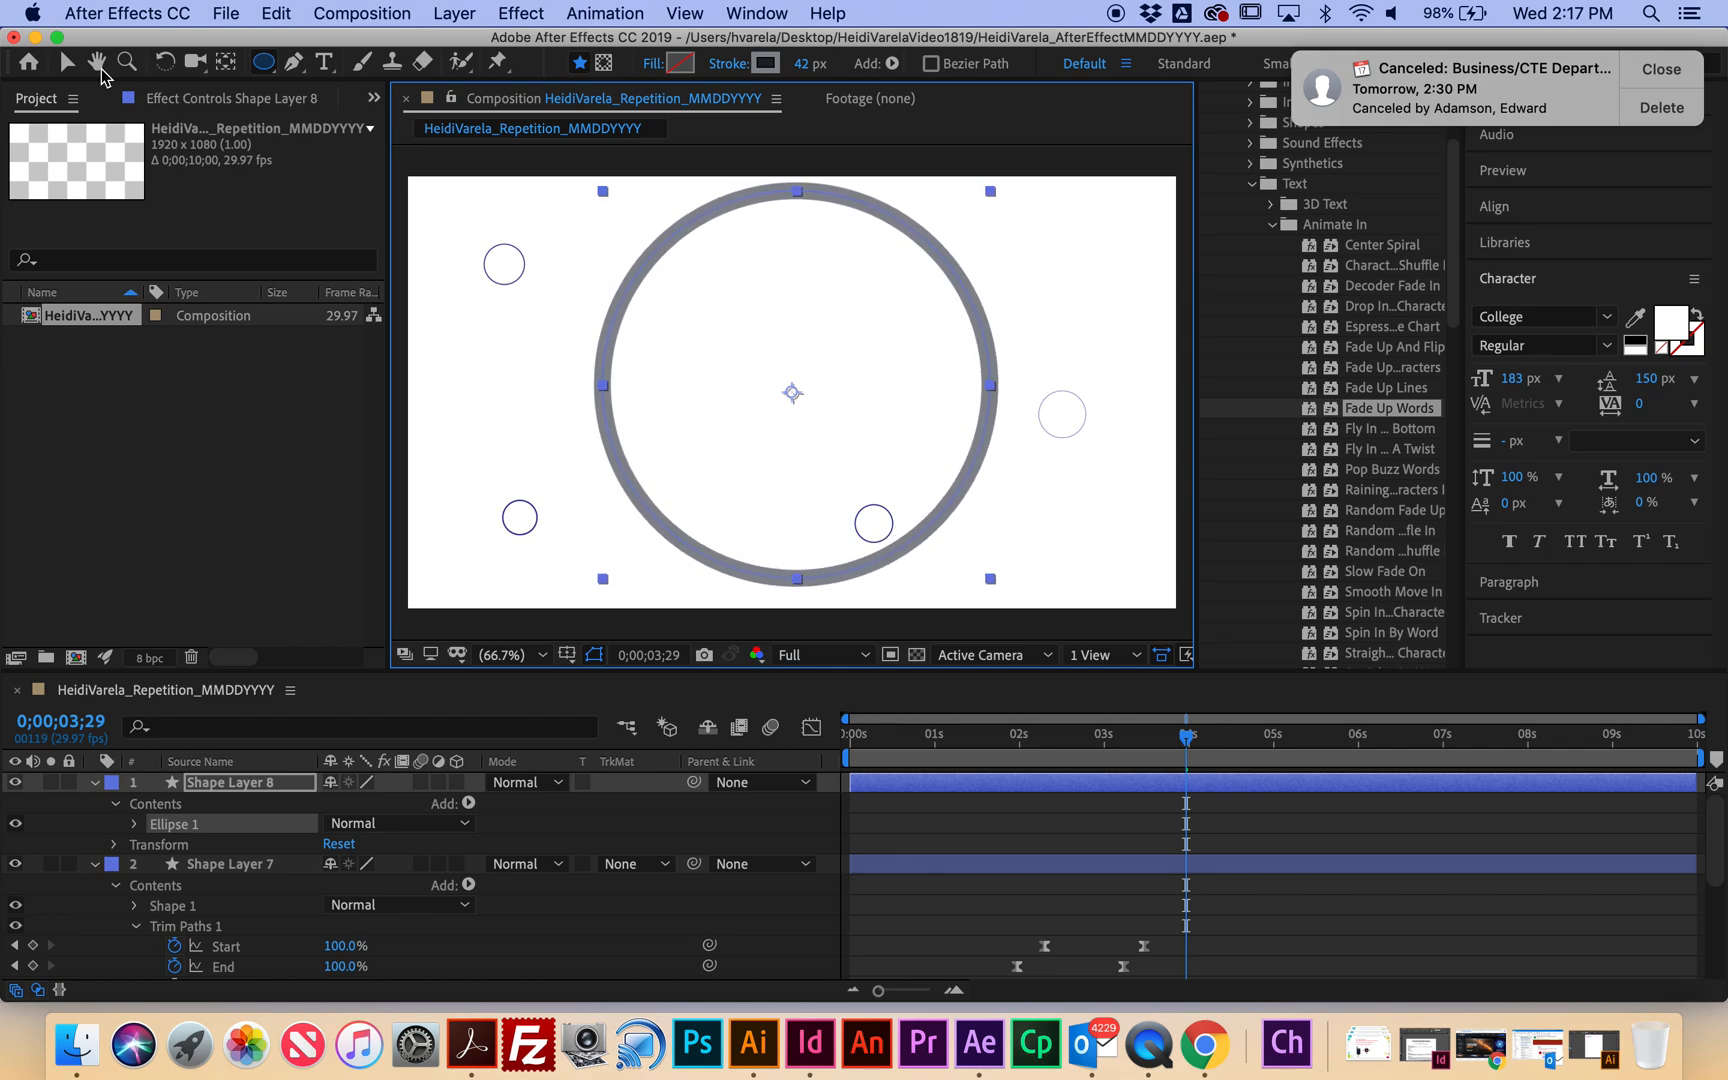
# Nudge the grey circle slightly down, then open Shape Layer 8's Add menu.
pyautogui.click(66, 62)
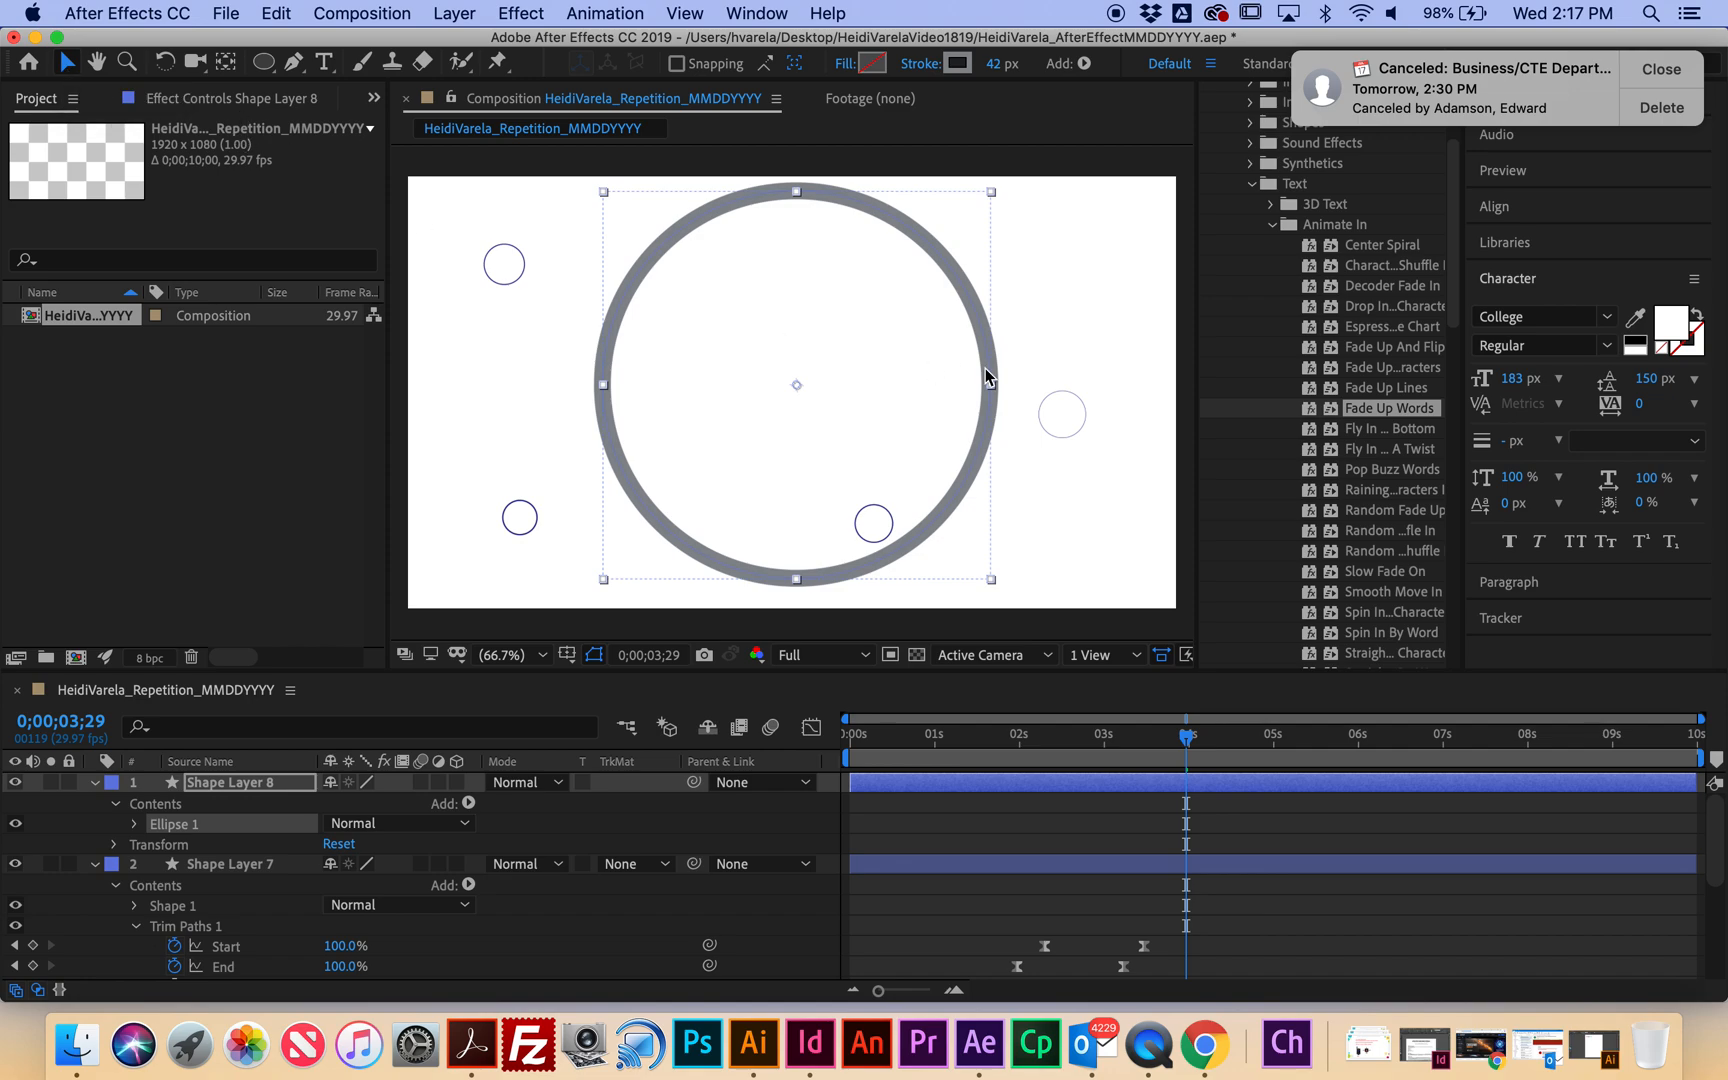
pyautogui.moveTo(968, 290); pyautogui.dragTo(965, 301)
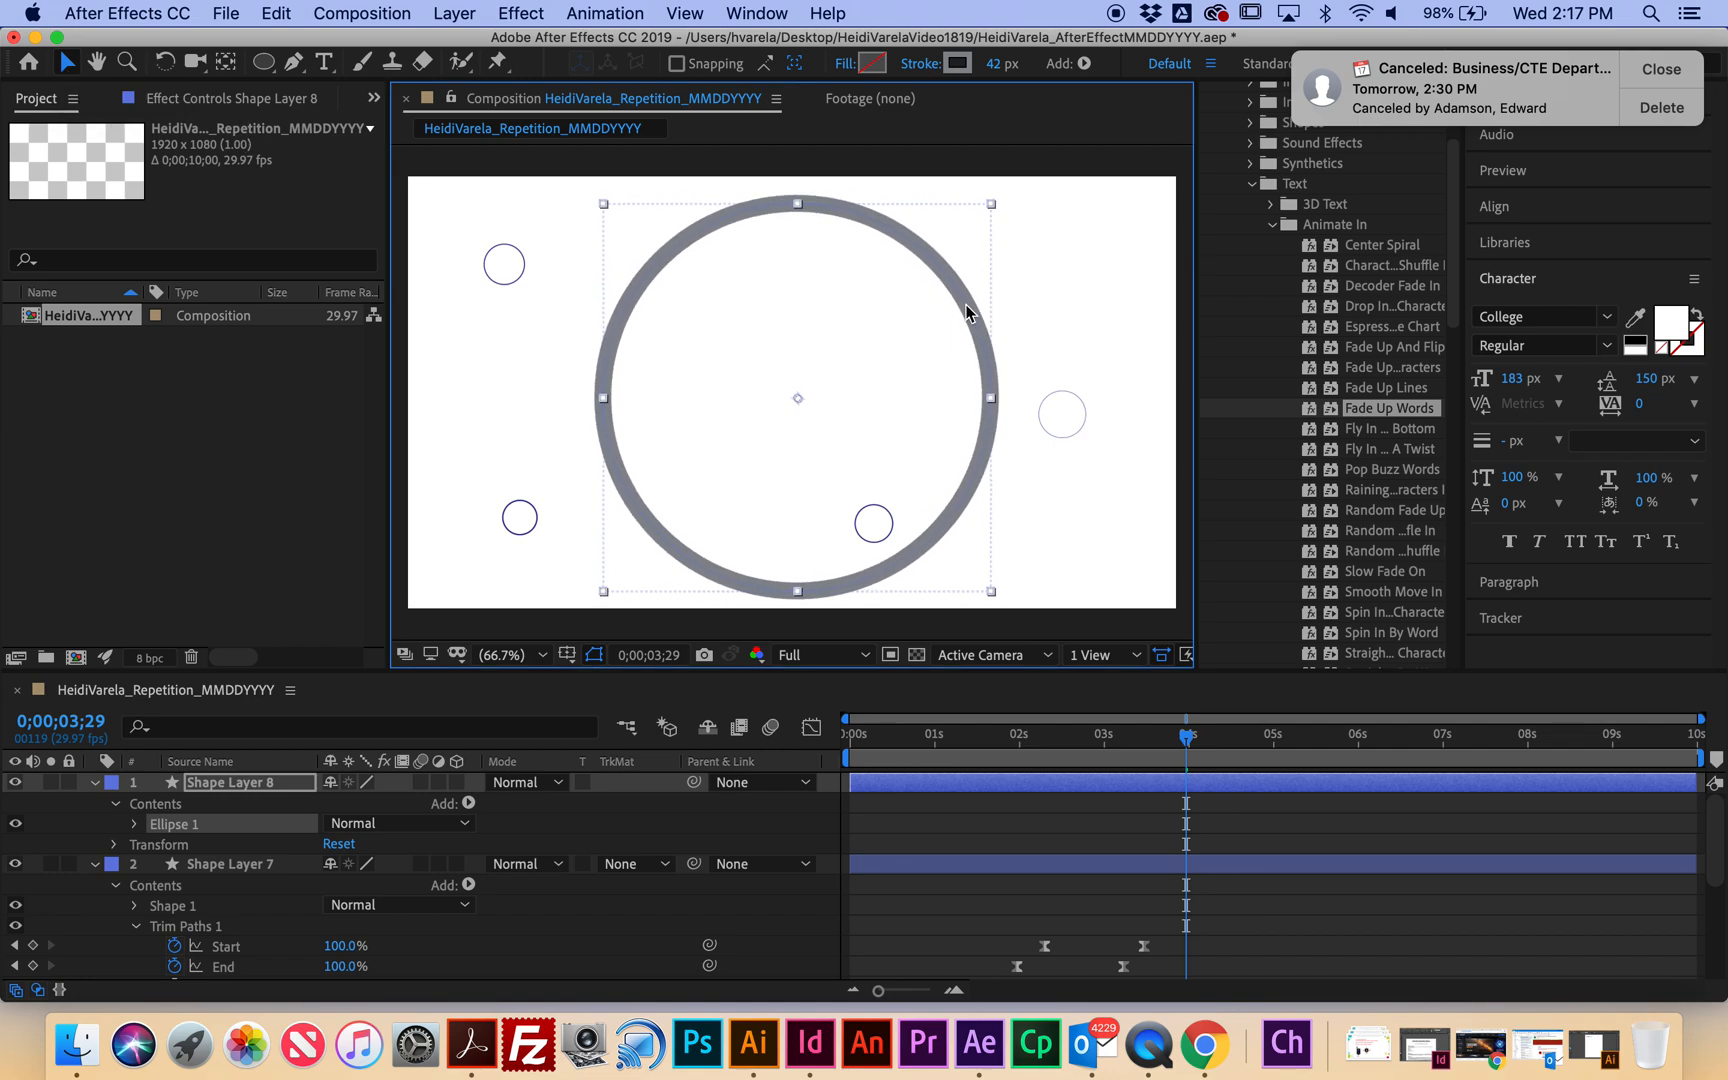
pyautogui.click(94, 782)
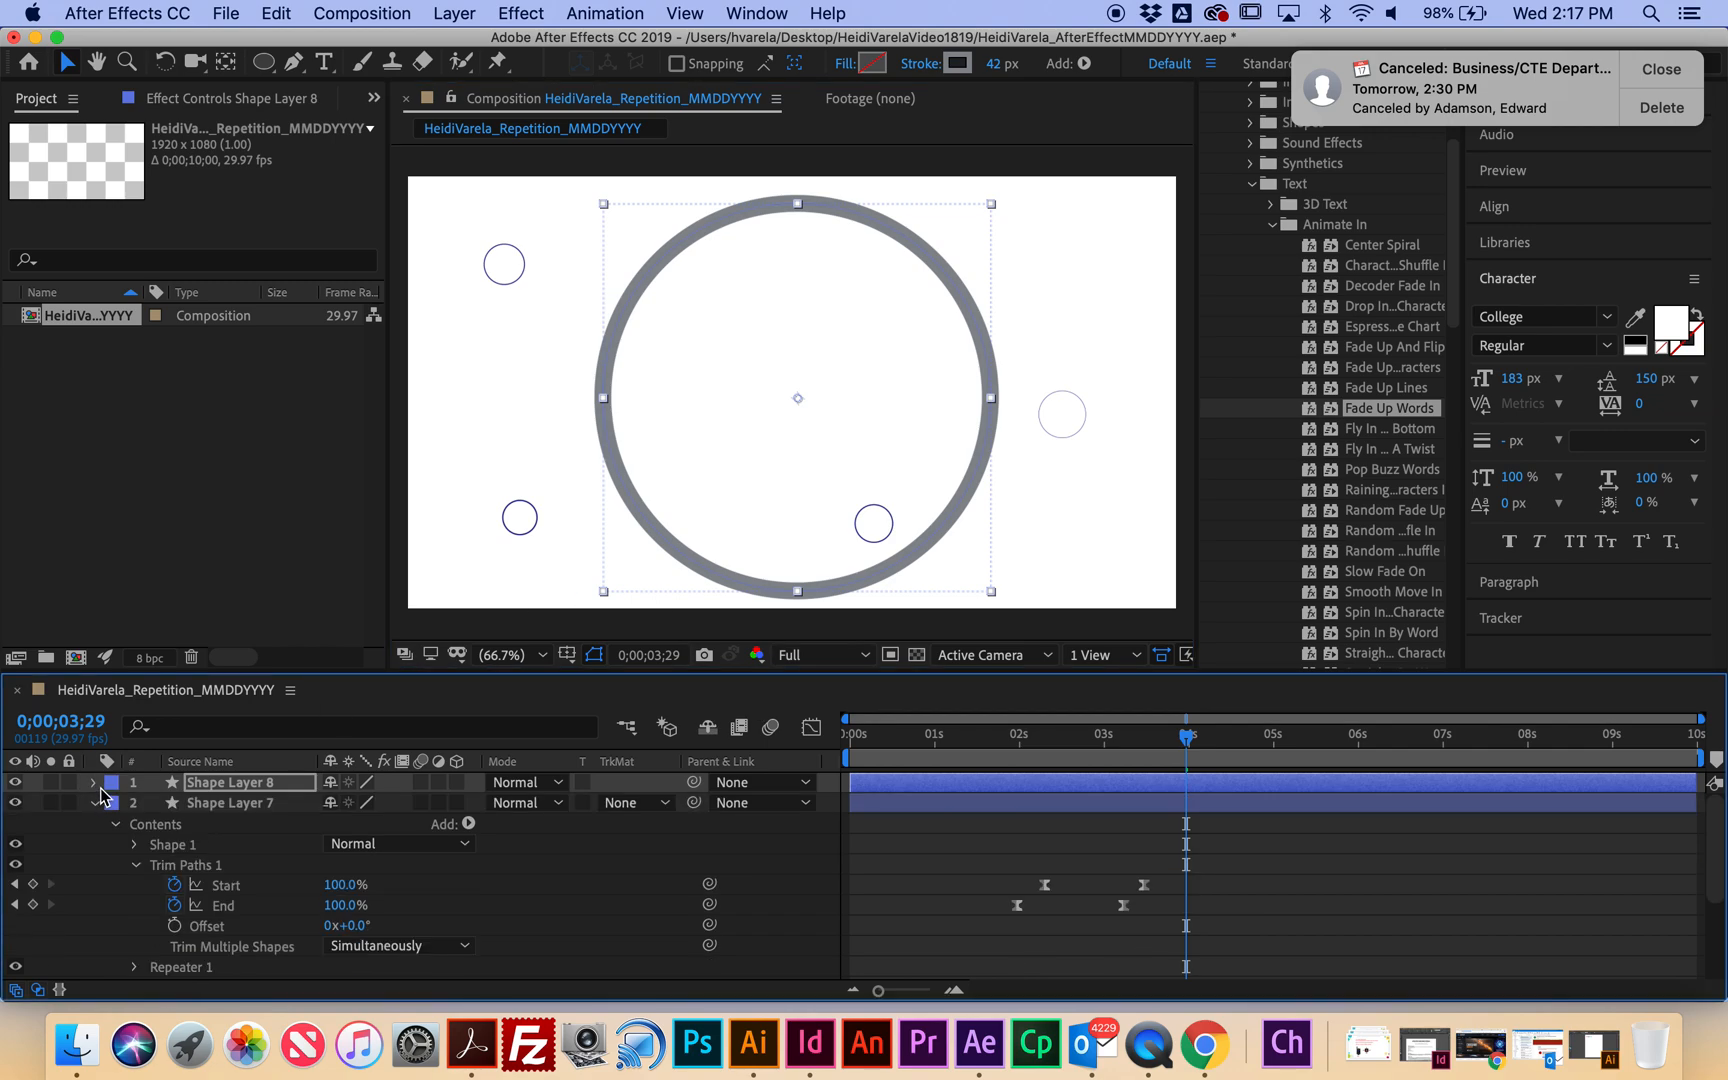
pyautogui.click(94, 782)
pyautogui.click(222, 788)
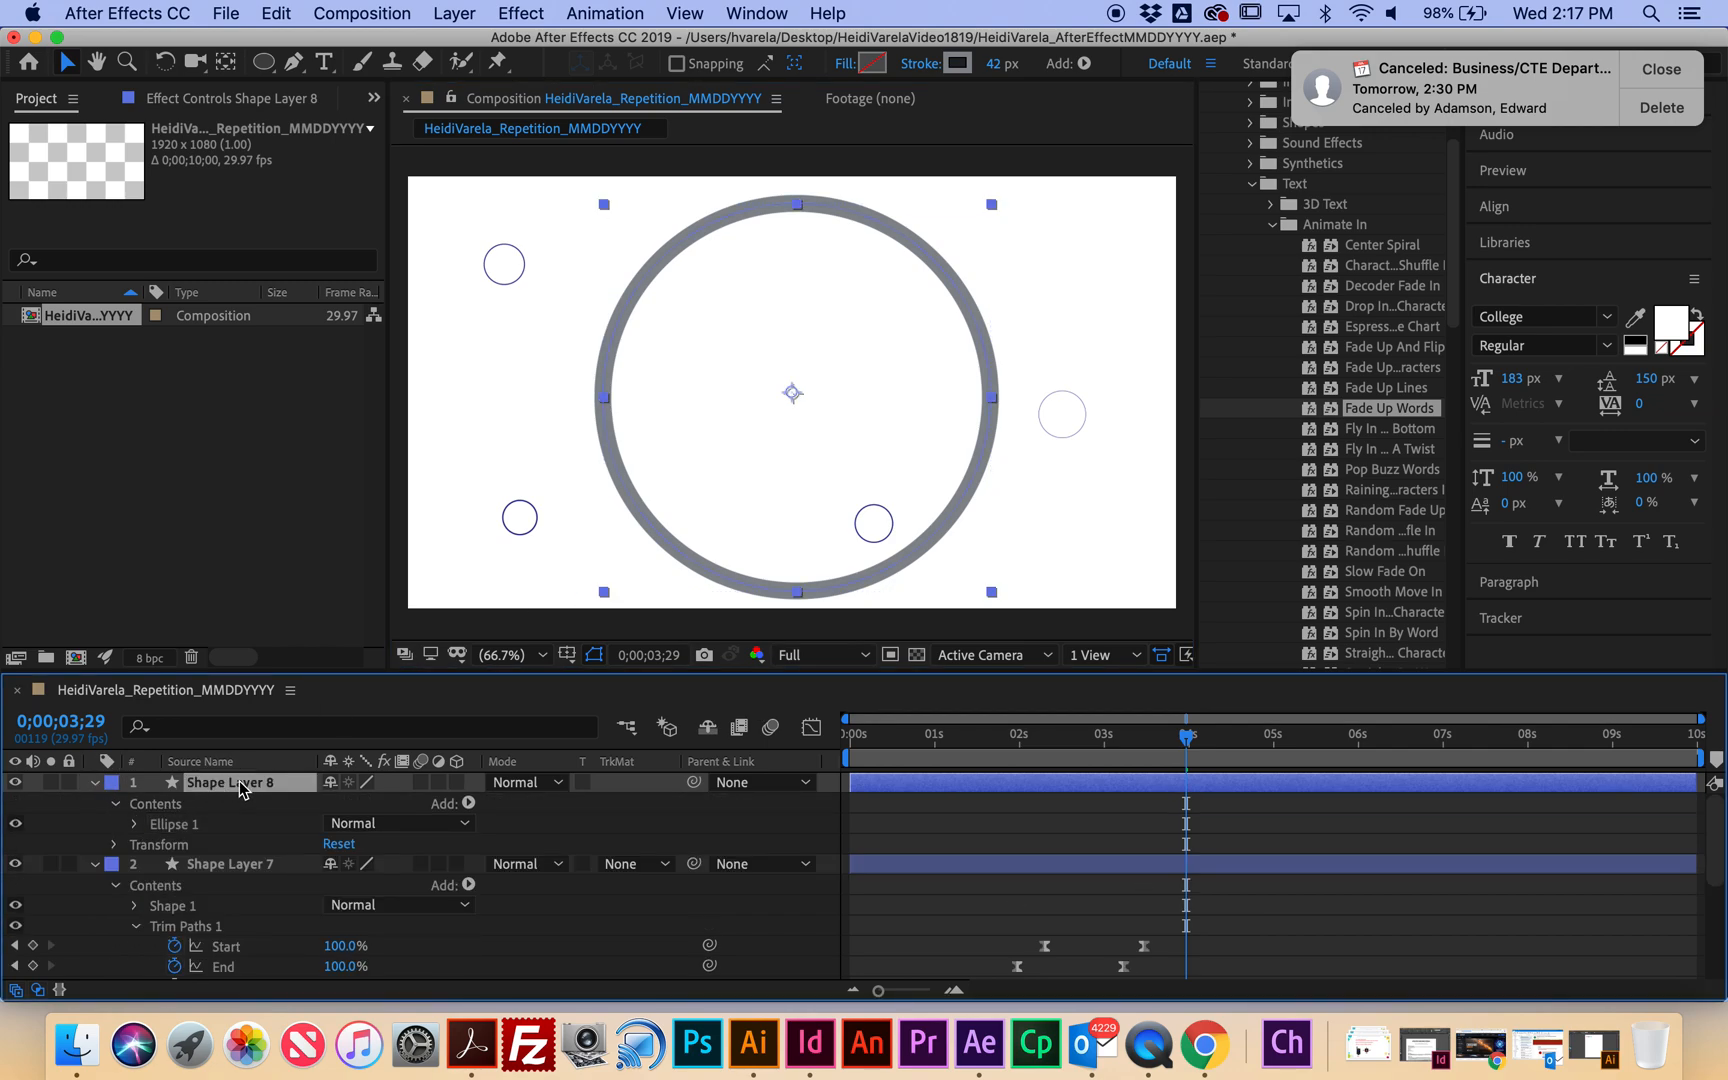
pyautogui.click(470, 804)
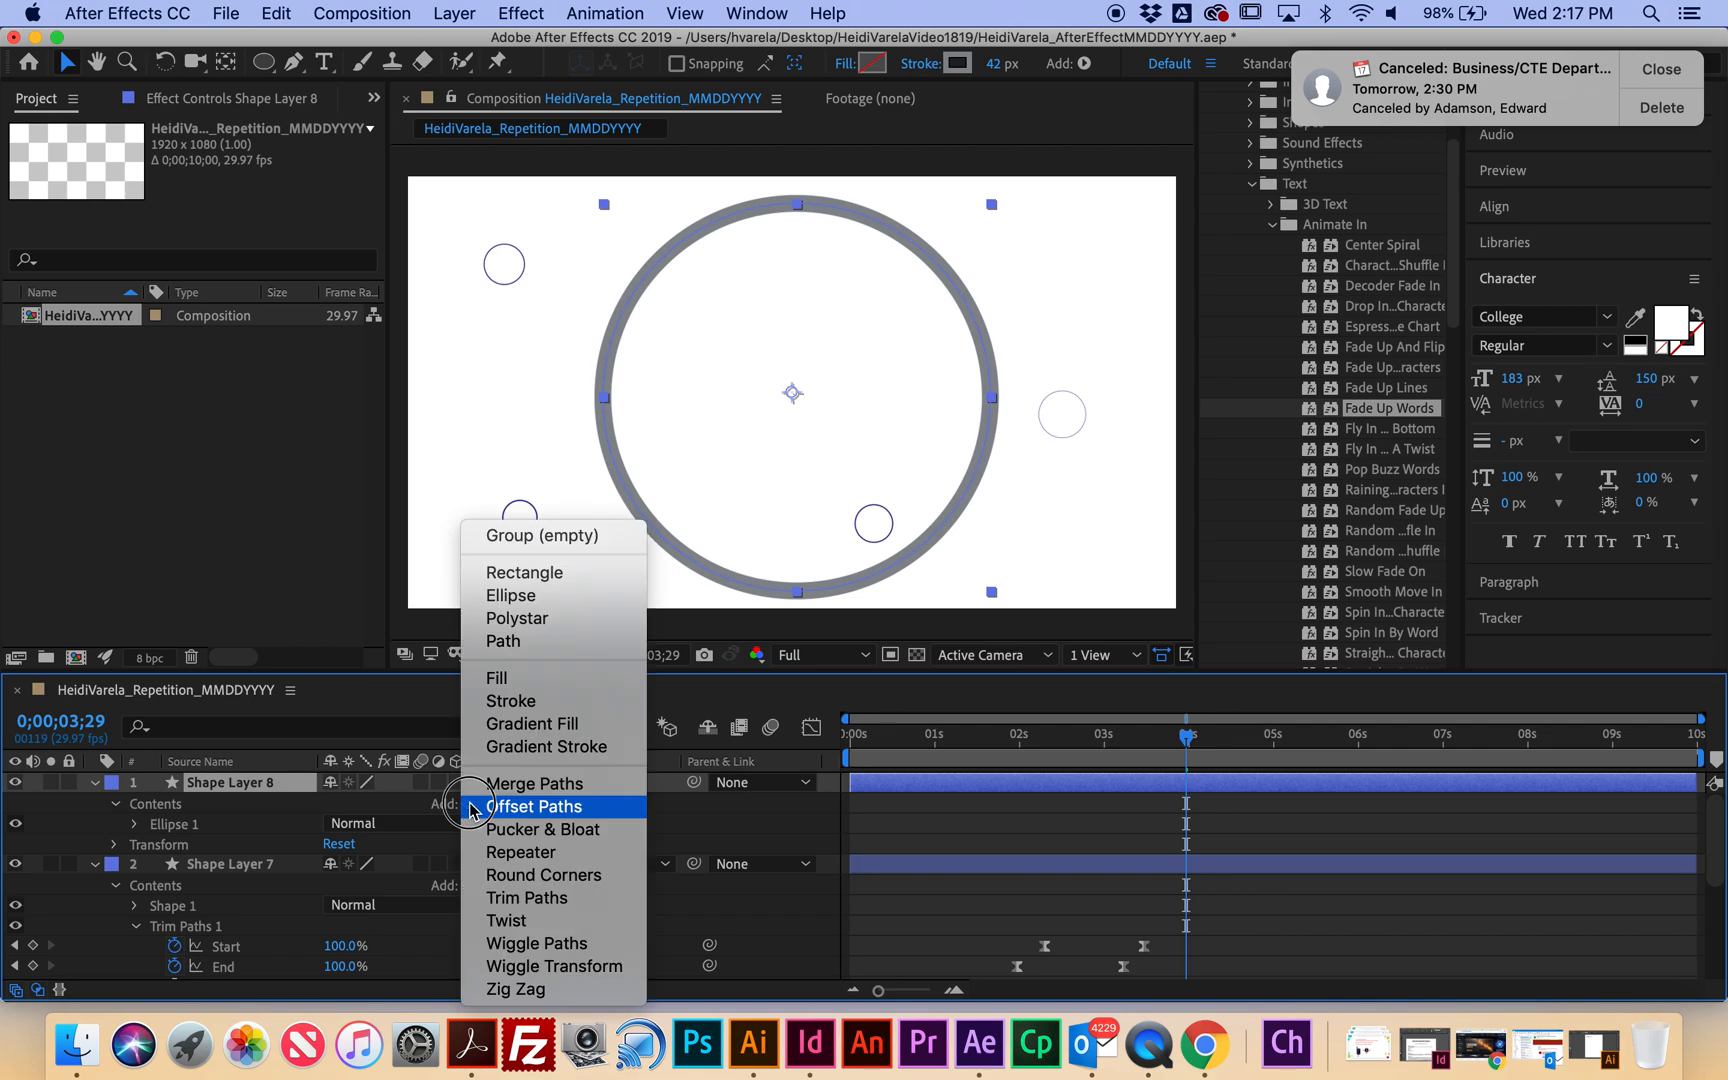
# Add Trim Paths and keyframe Start from 100% at 2 seconds to 0% at 5 seconds.
pyautogui.click(535, 900)
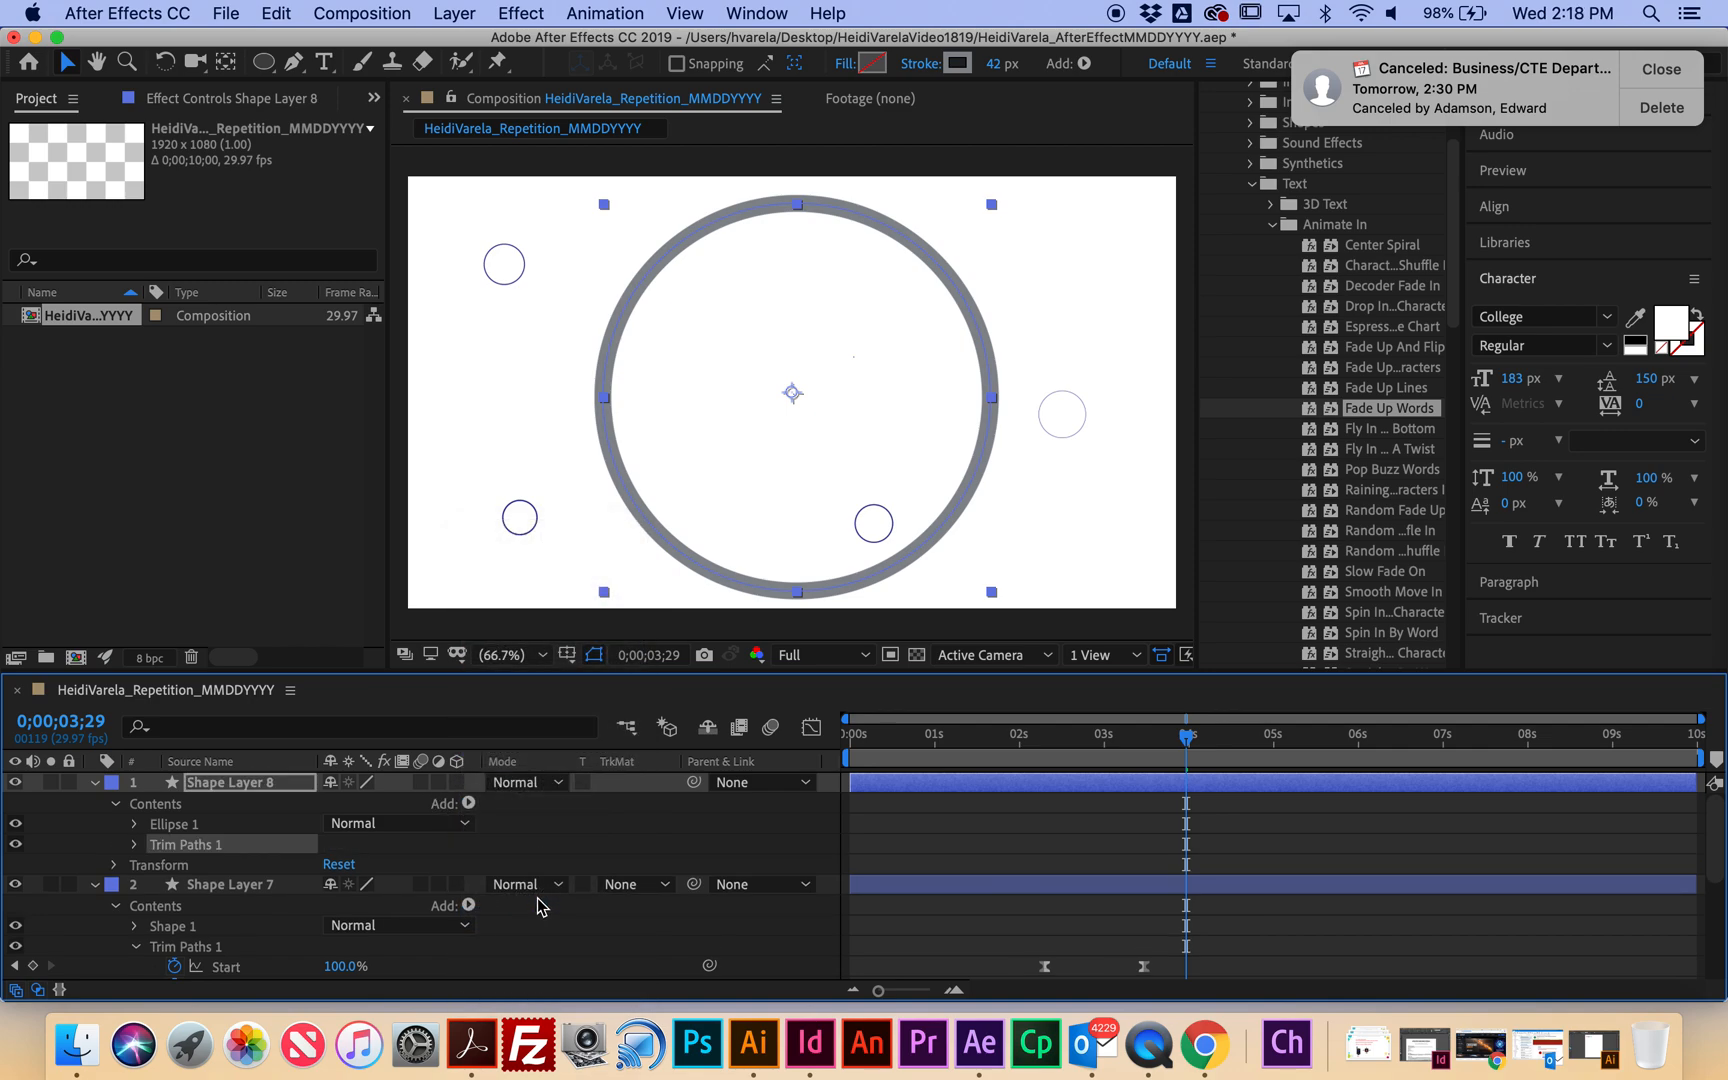
pyautogui.moveTo(1200, 740); pyautogui.dragTo(1020, 745)
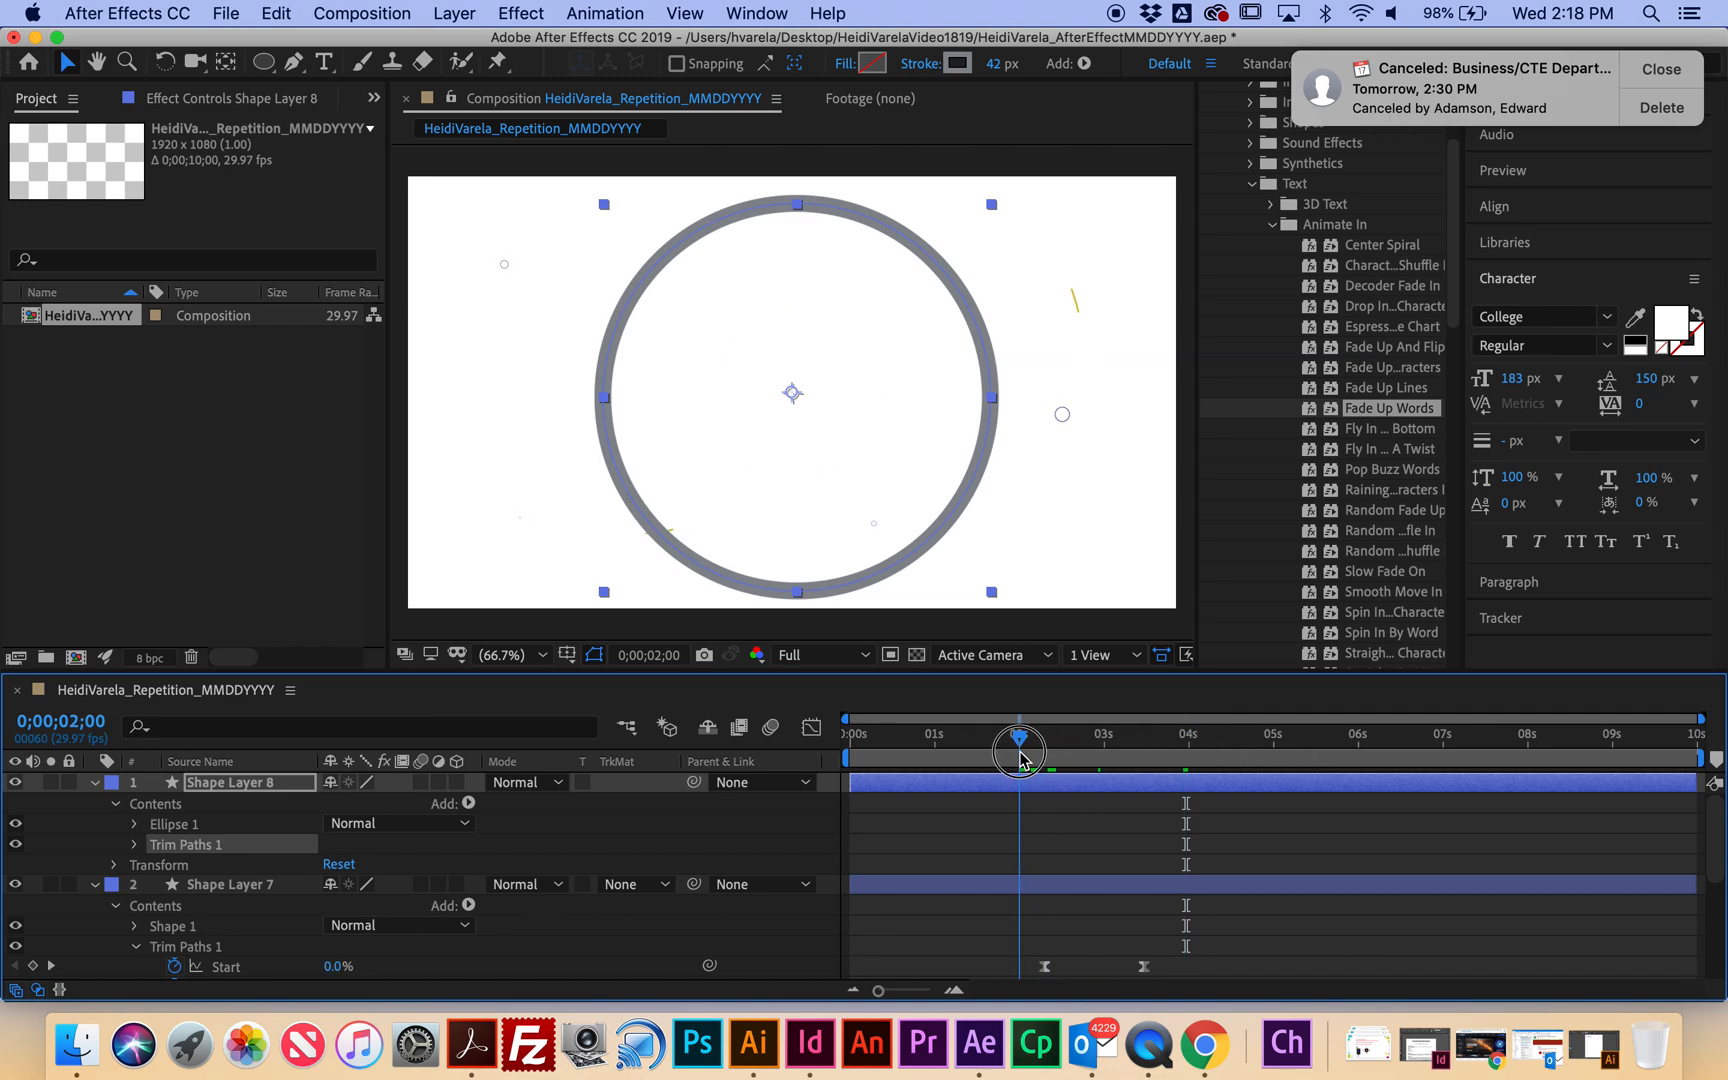
pyautogui.click(136, 845)
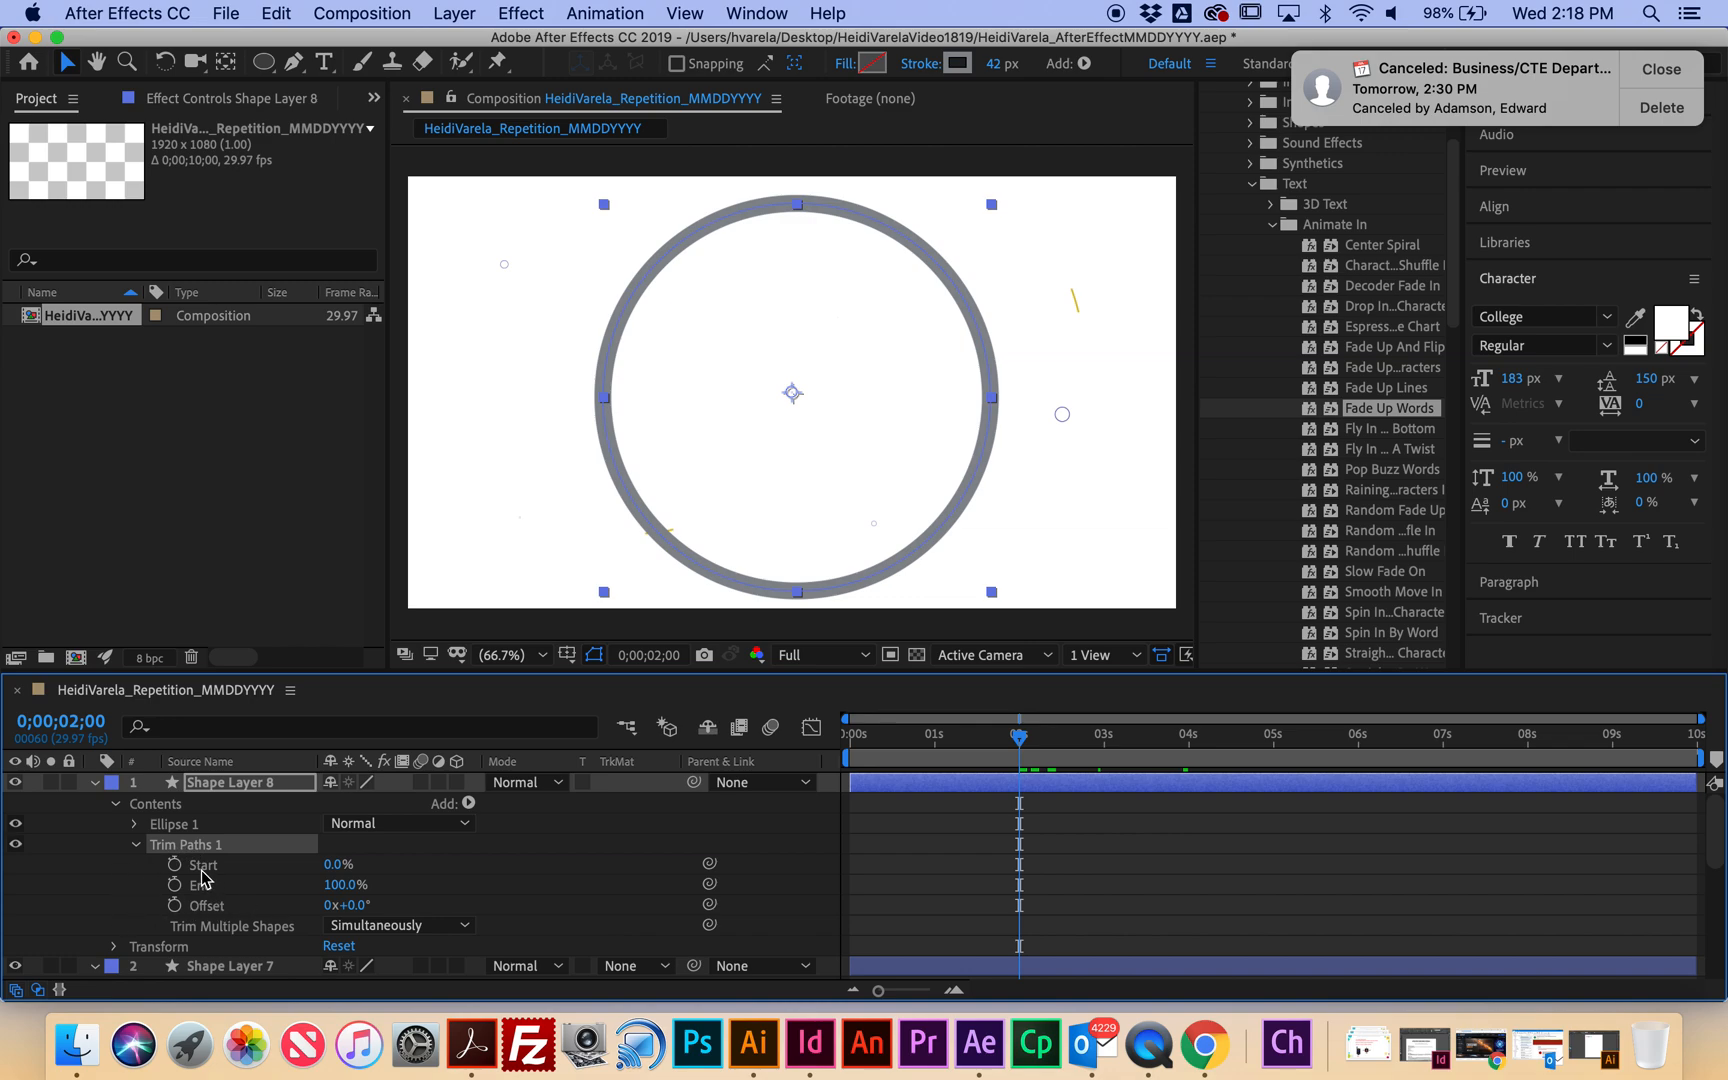
pyautogui.click(175, 864)
pyautogui.click(336, 864)
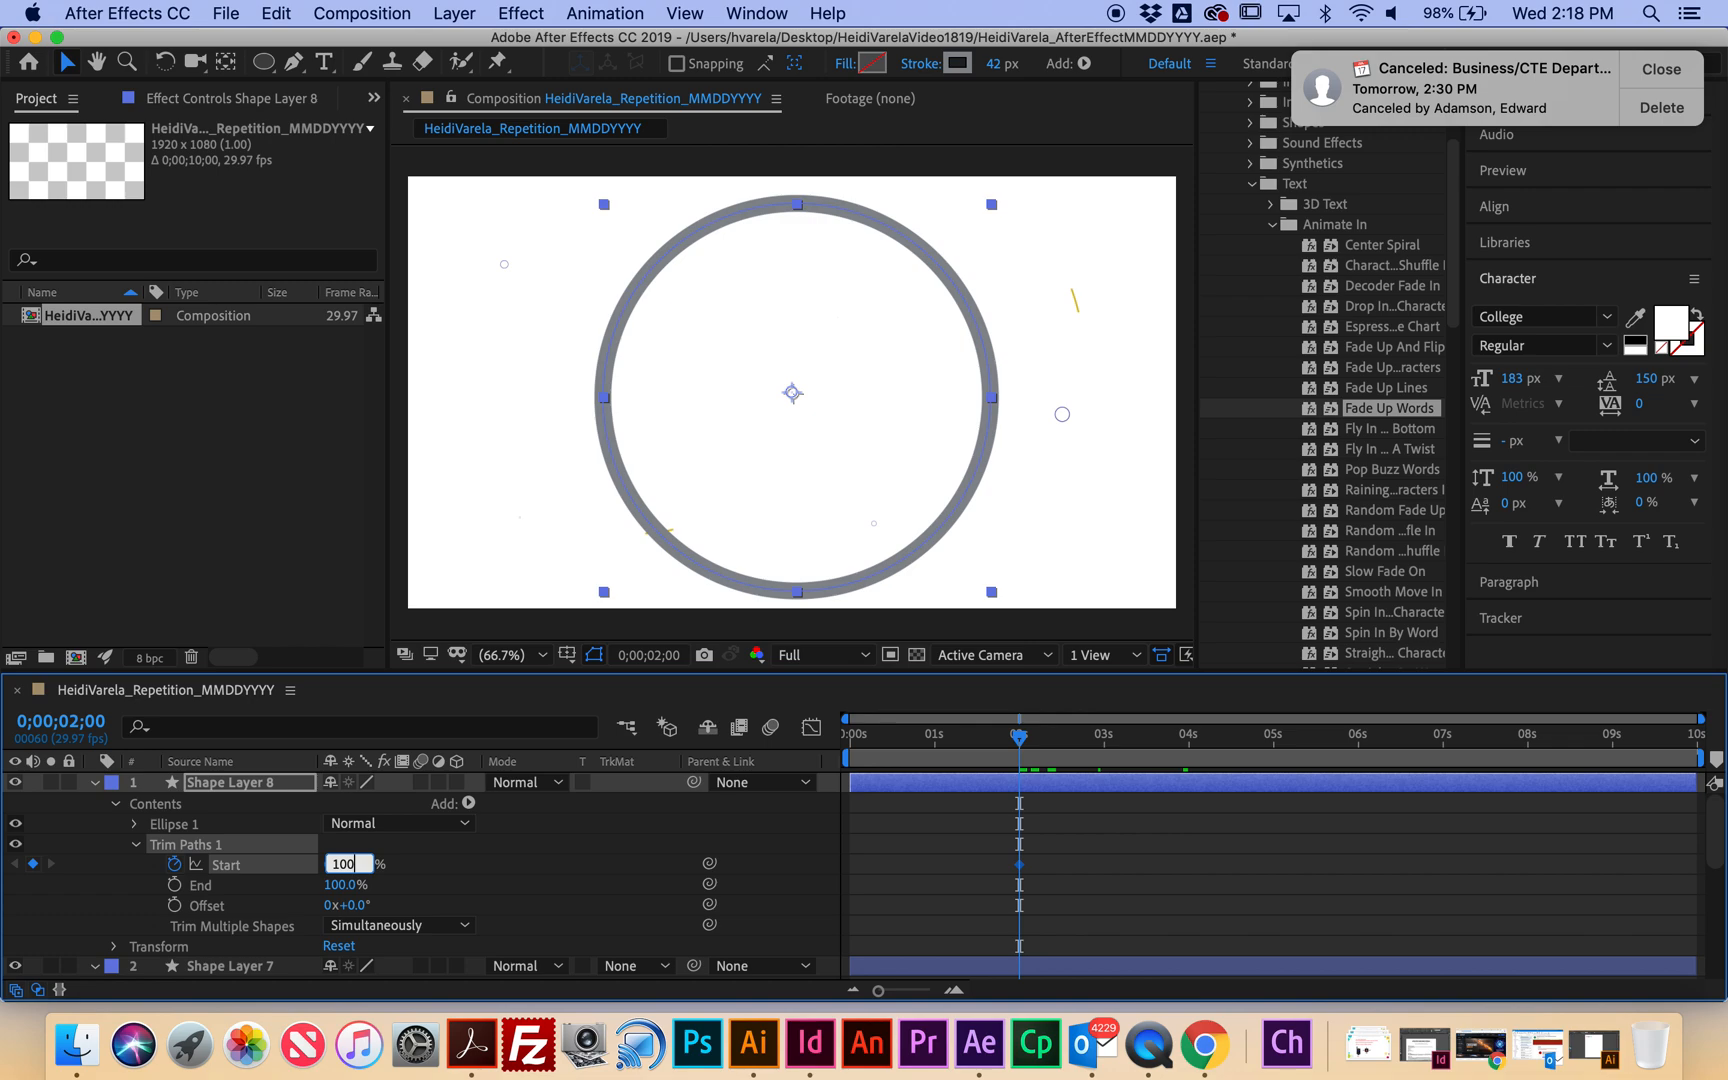
pyautogui.moveTo(1019, 742); pyautogui.dragTo(1280, 750)
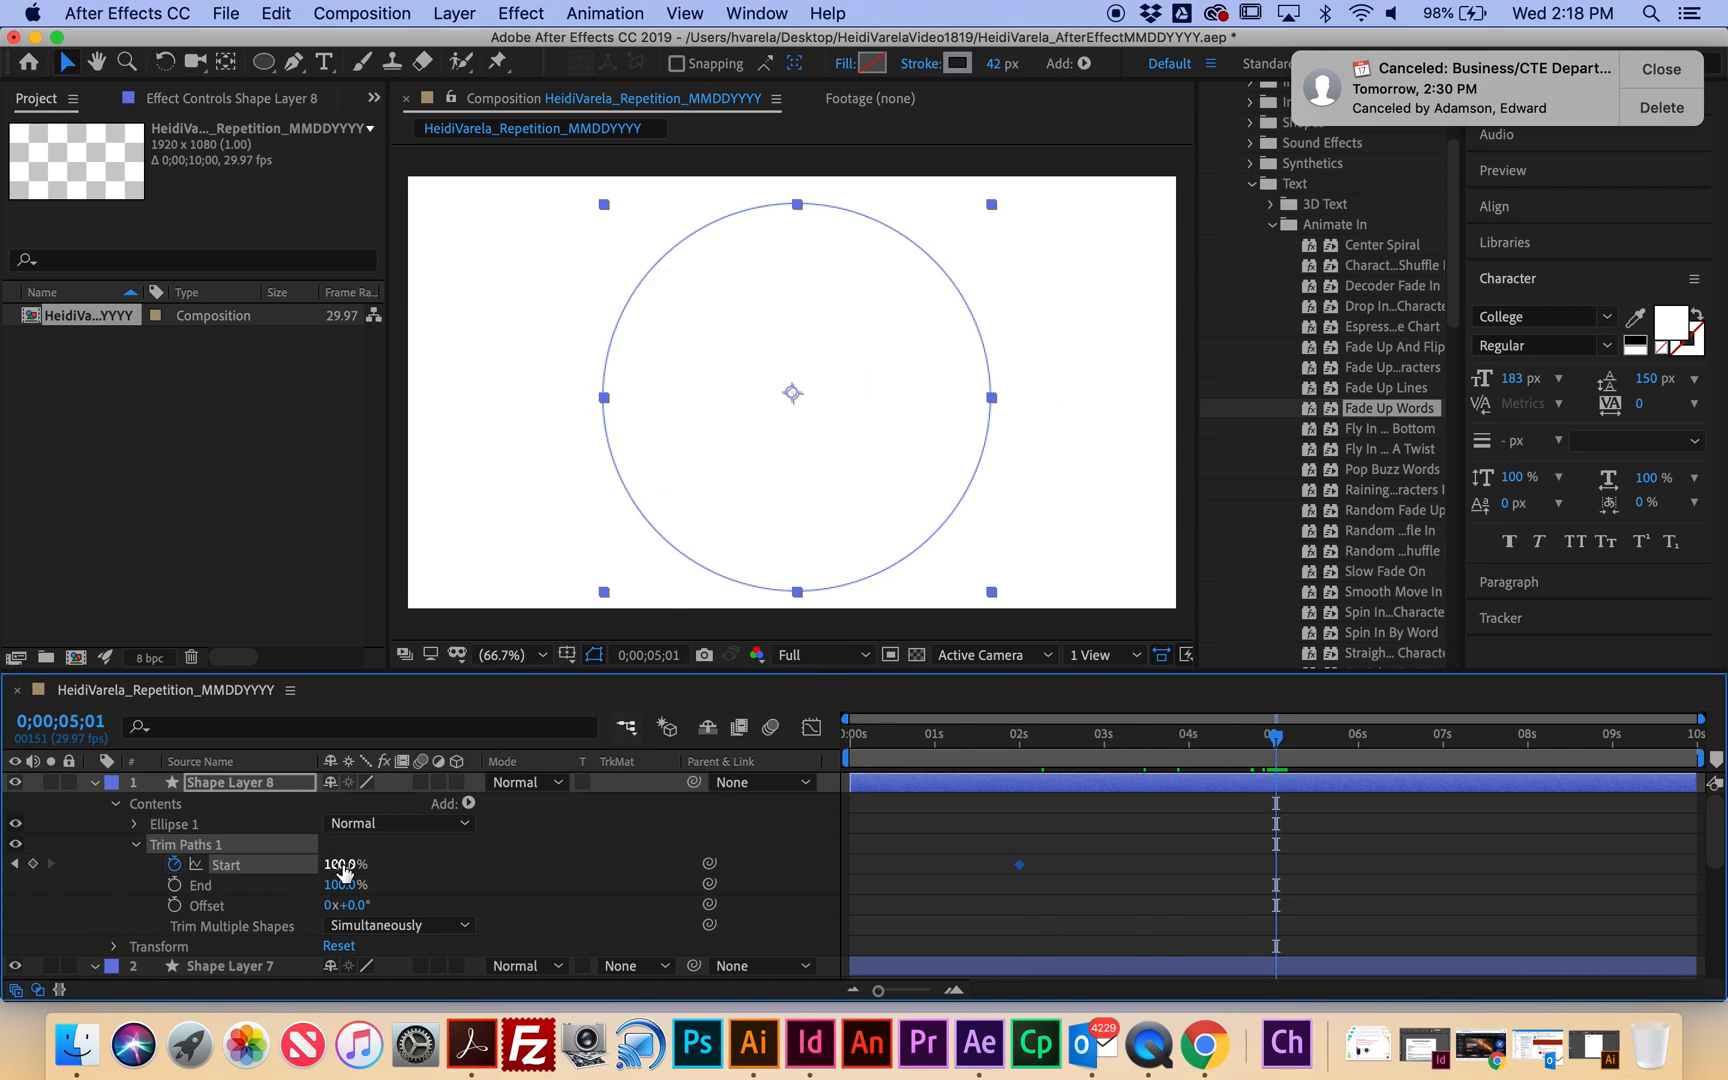
pyautogui.moveTo(343, 871); pyautogui.dragTo(128, 860)
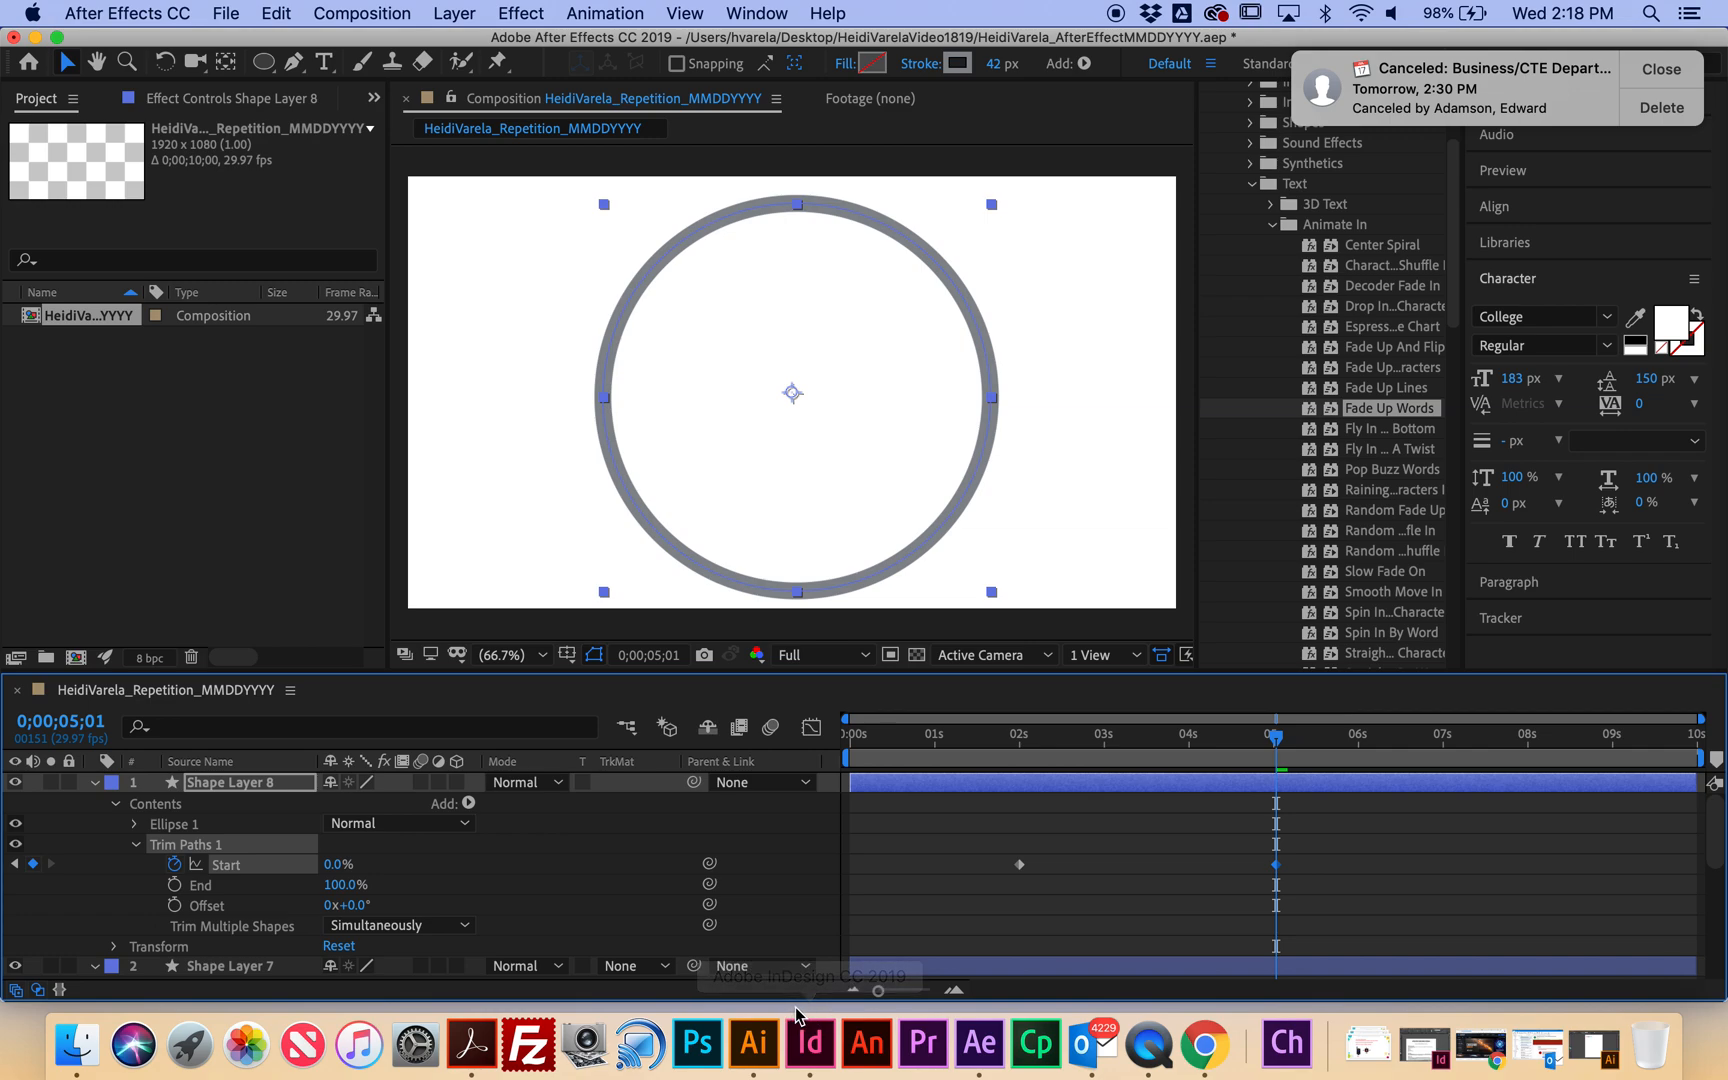
# Keyframe End from 0% near 2 seconds to 100% near 5 seconds, then preview from the start.
pyautogui.moveTo(1275, 737); pyautogui.dragTo(1041, 745)
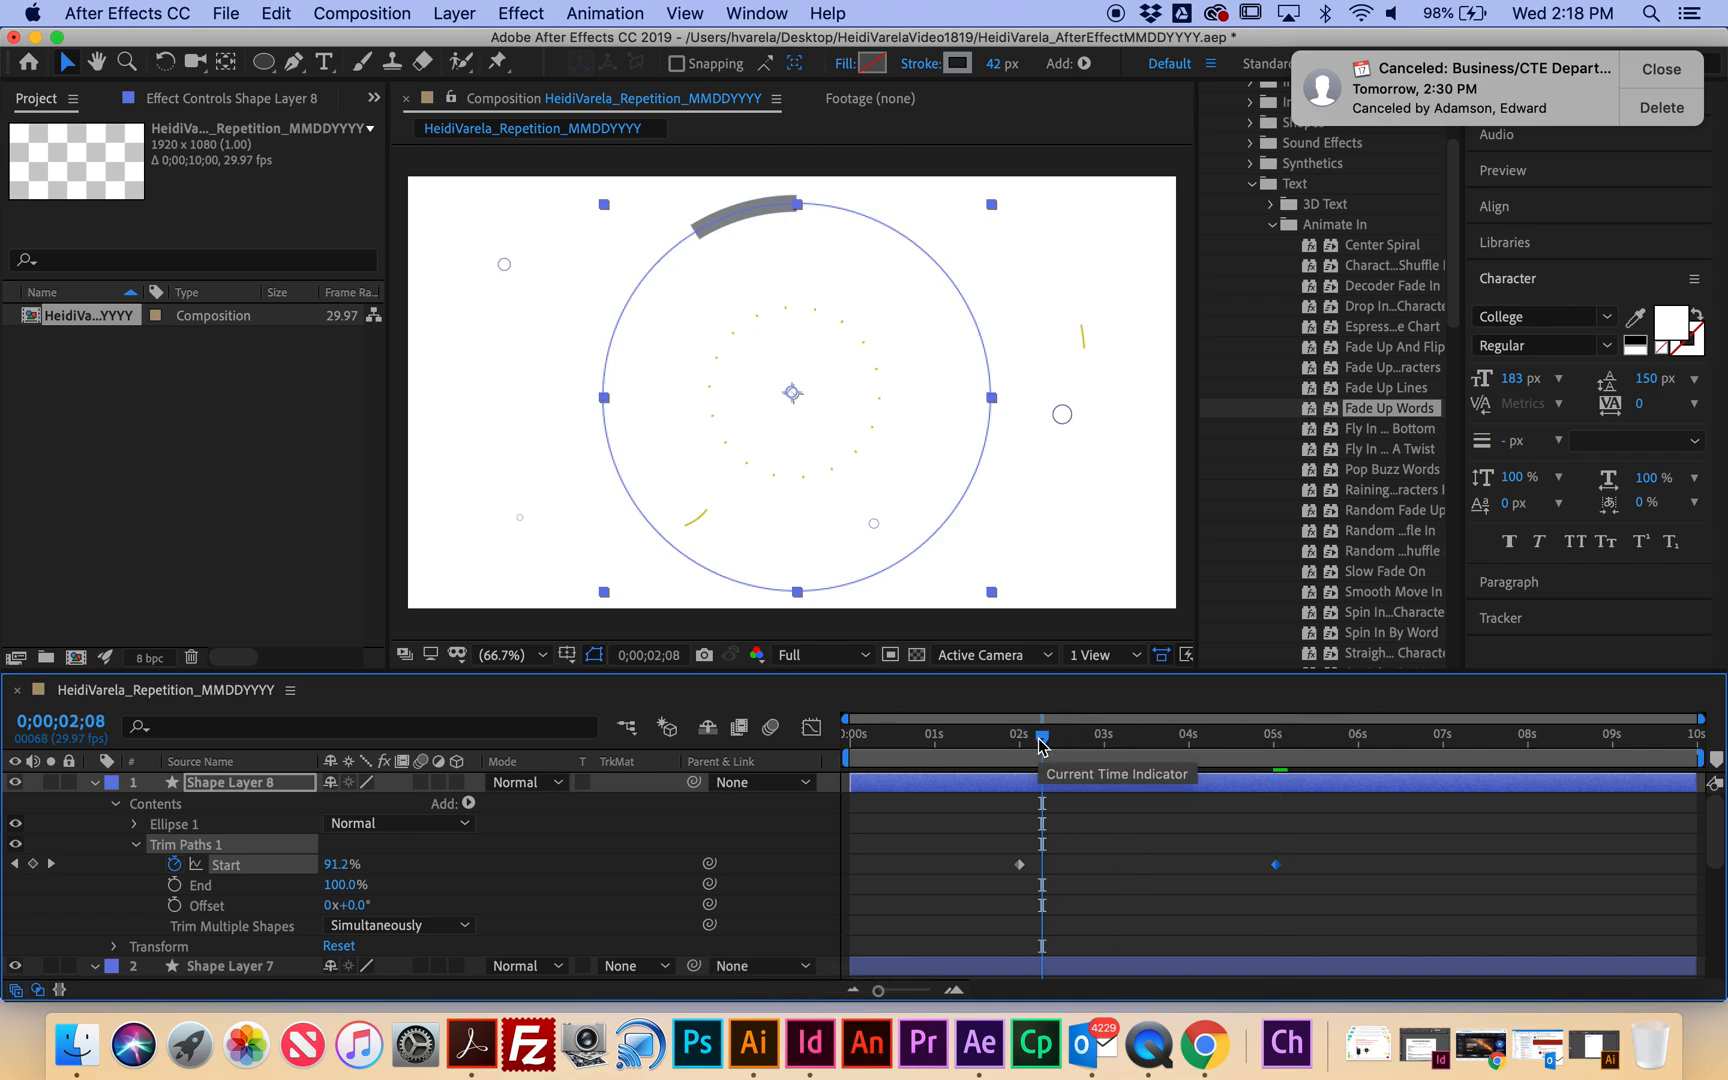
pyautogui.click(174, 886)
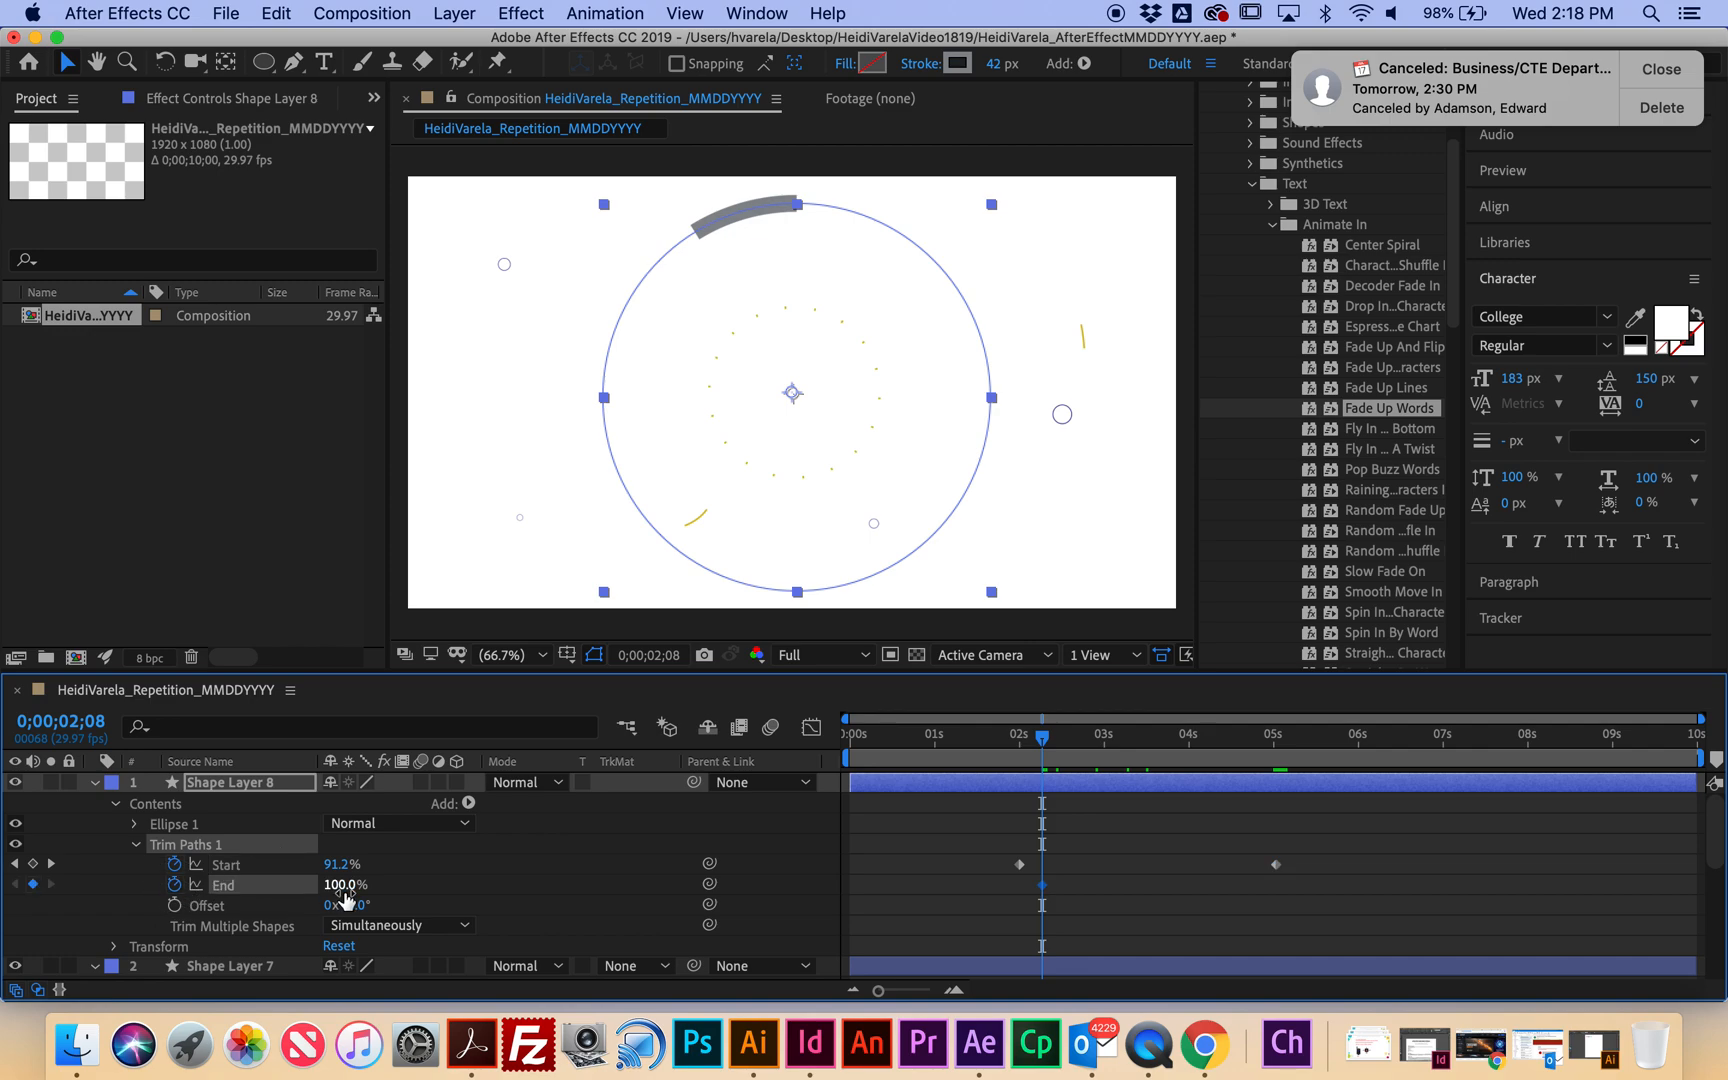
pyautogui.click(342, 885)
pyautogui.write('0')
pyautogui.press('Return')
pyautogui.moveTo(1043, 740); pyautogui.dragTo(1297, 740)
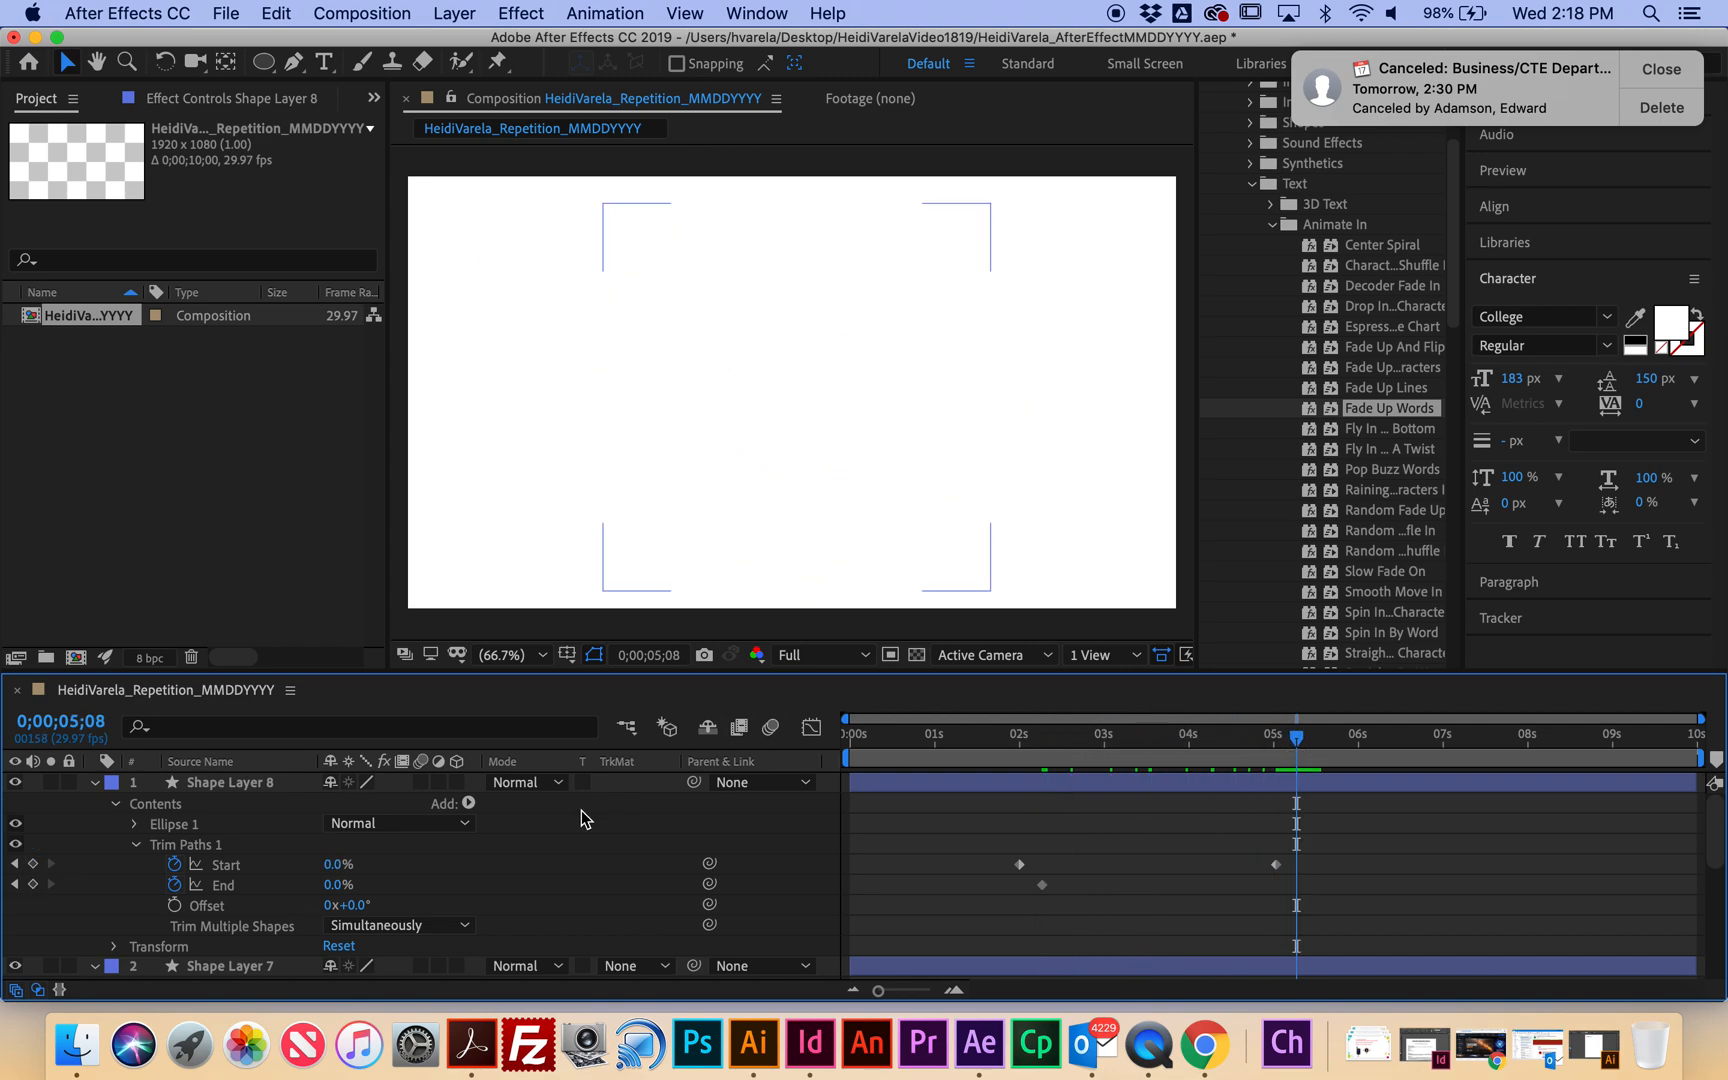
pyautogui.moveTo(338, 885); pyautogui.dragTo(500, 900)
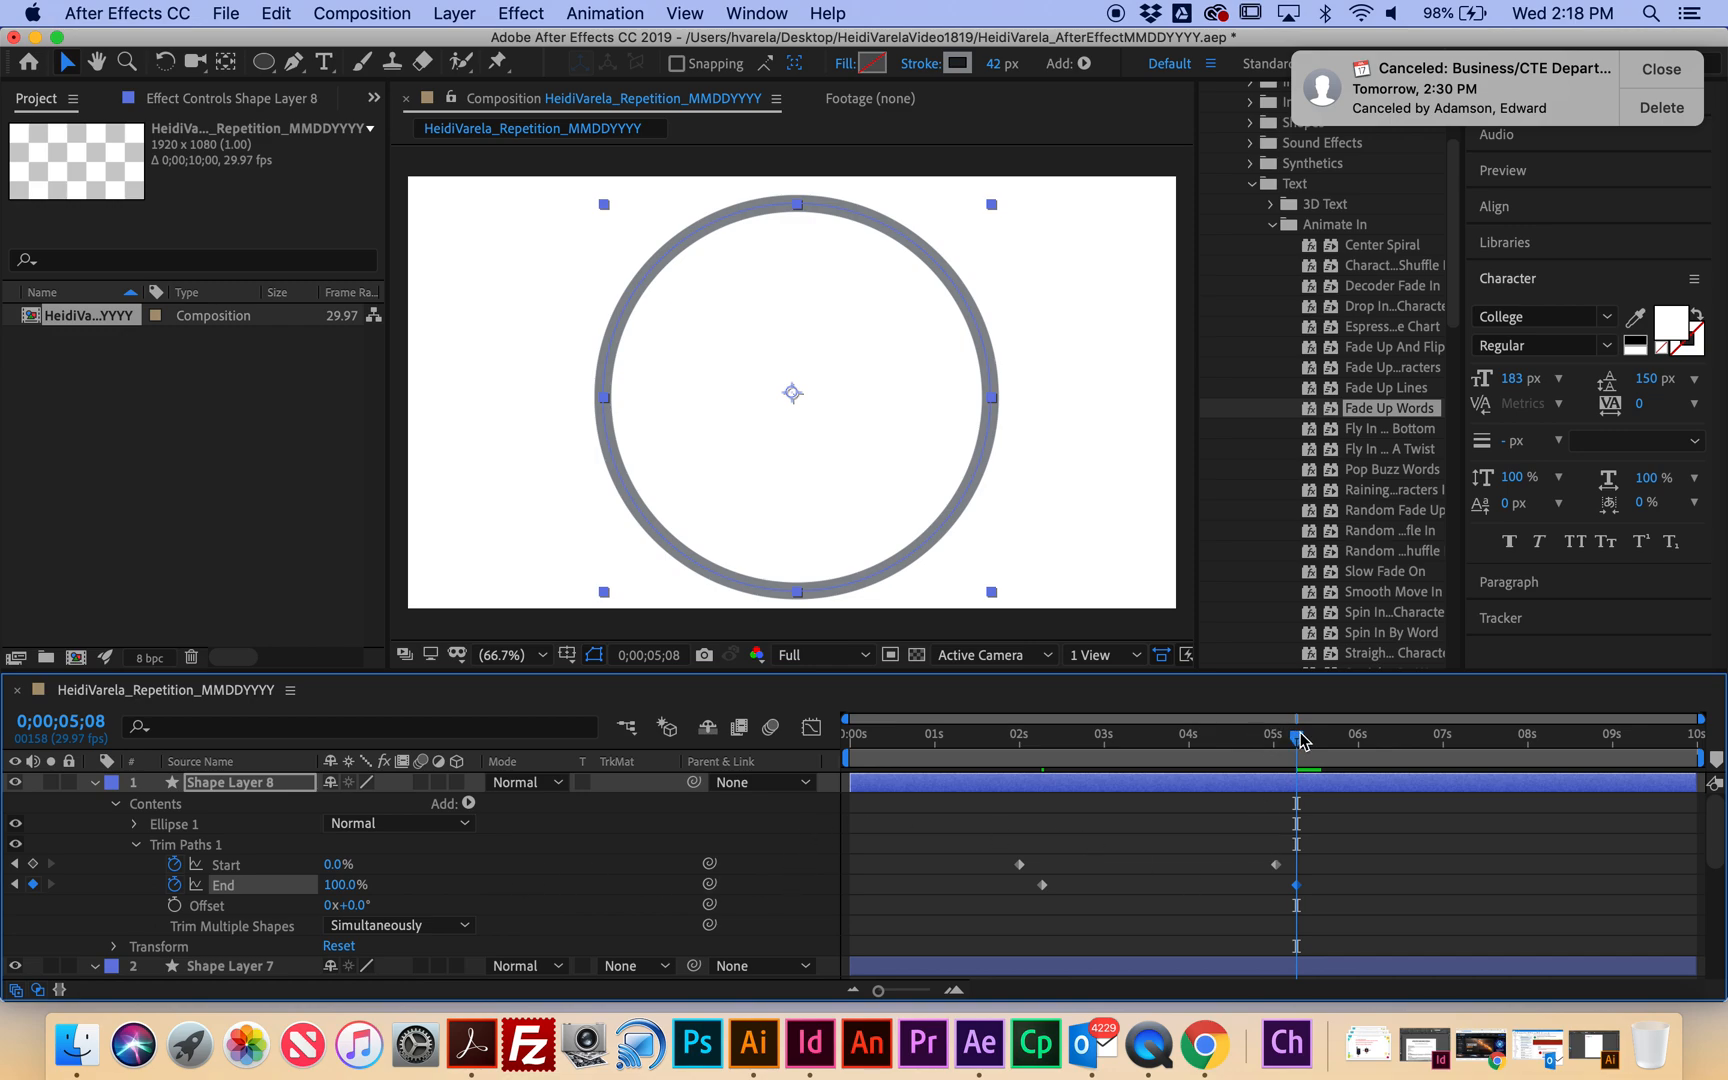
pyautogui.press('Home')
pyautogui.press('space')
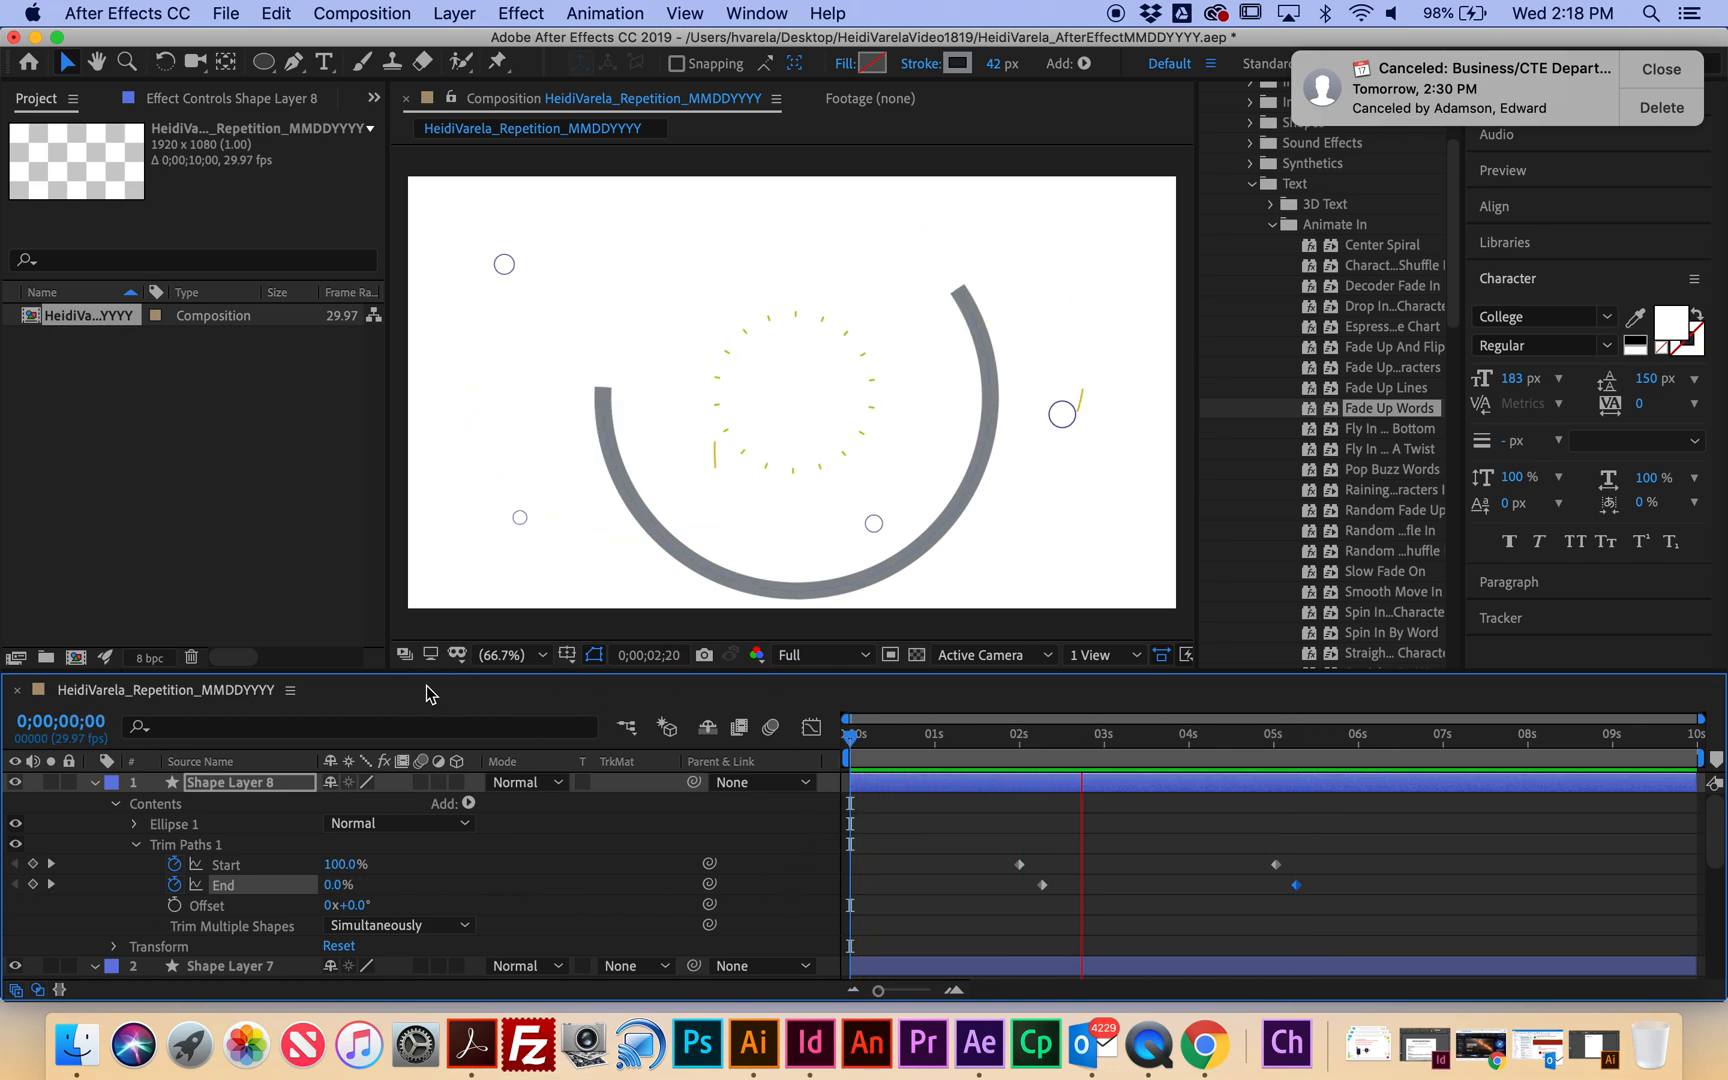
# Set Shape Layer 8's Stroke 1 Line Cap to Round Cap and scrub back toward the start.
pyautogui.press('space')
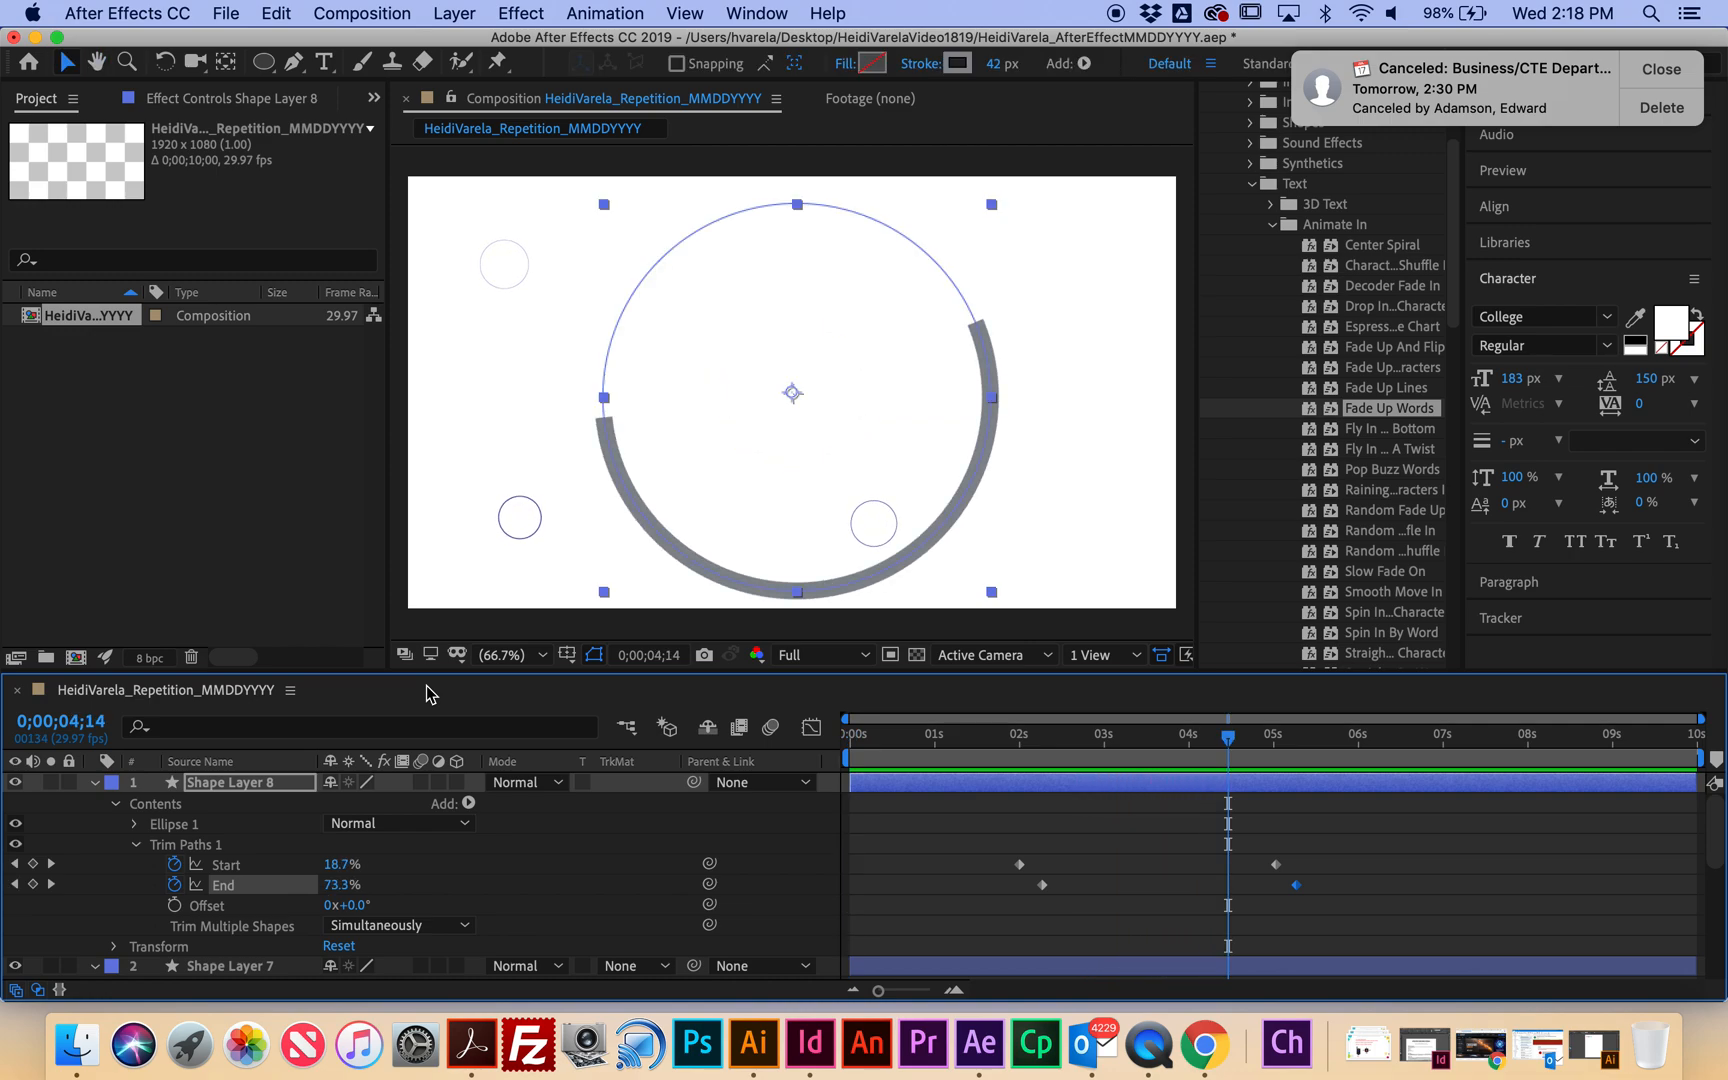
pyautogui.scroll(-2, 161, 852)
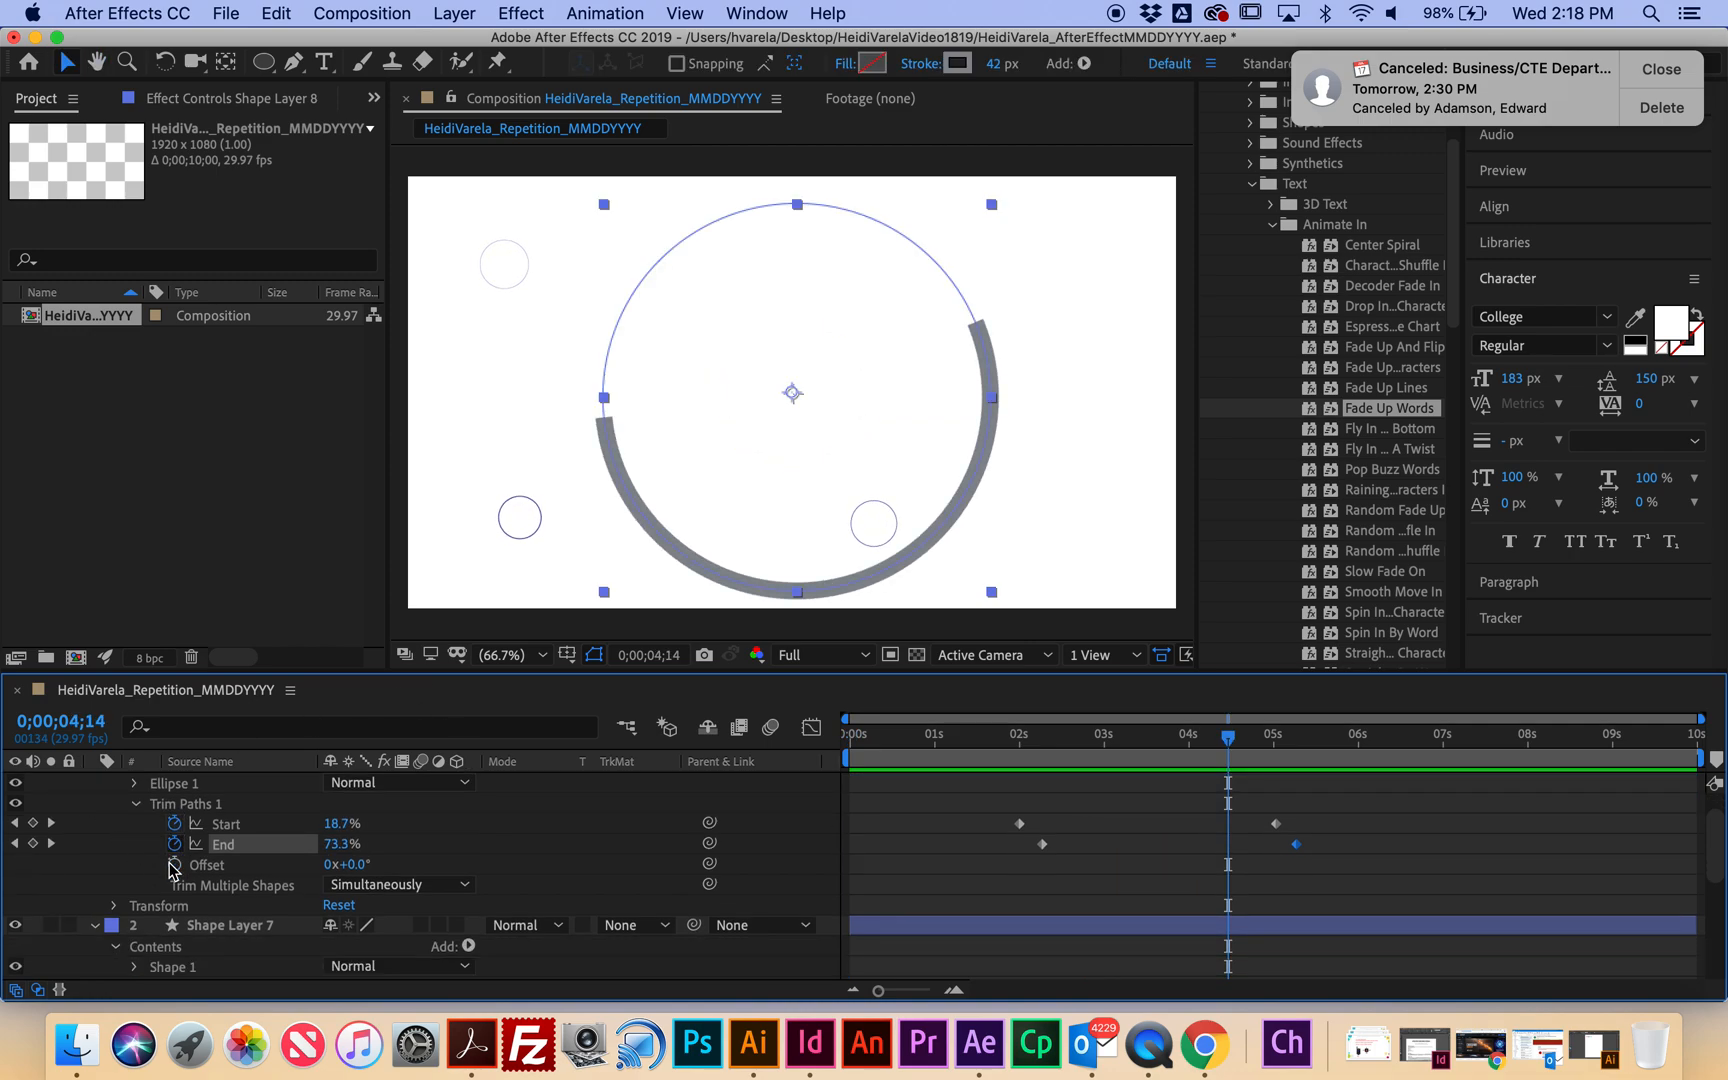
pyautogui.scroll(1, 158, 840)
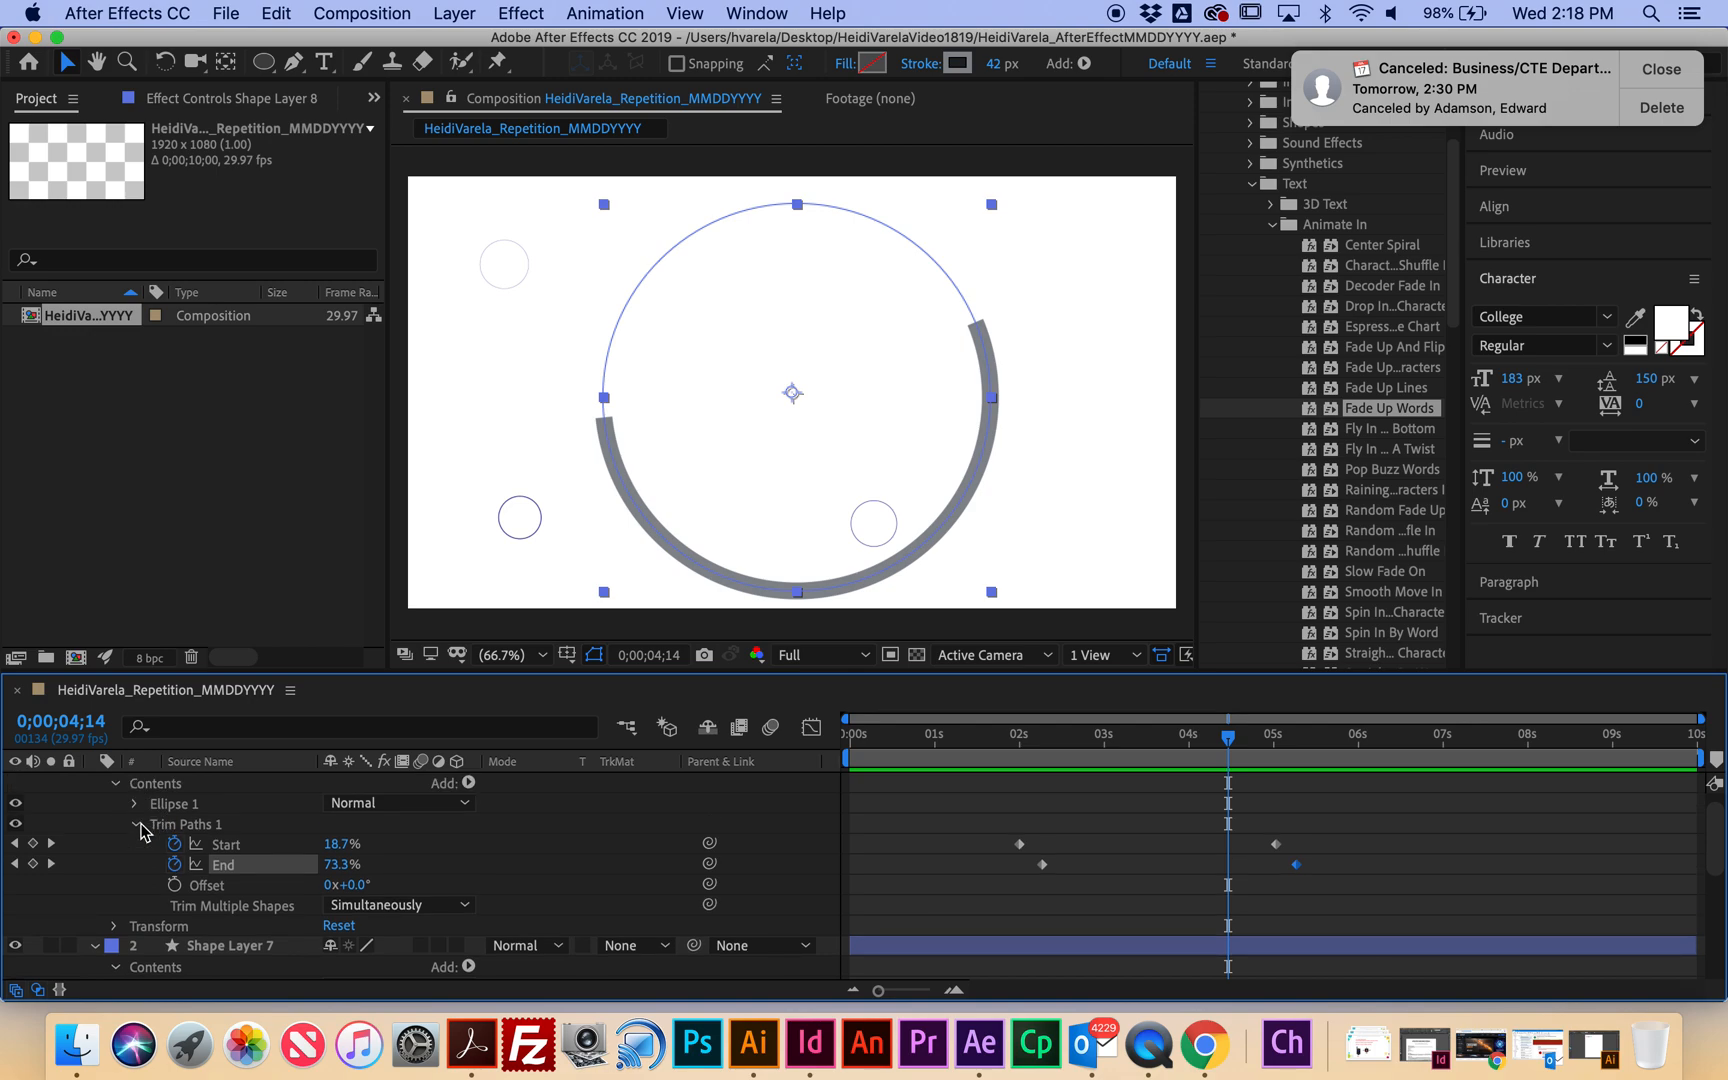
pyautogui.click(139, 824)
pyautogui.click(136, 804)
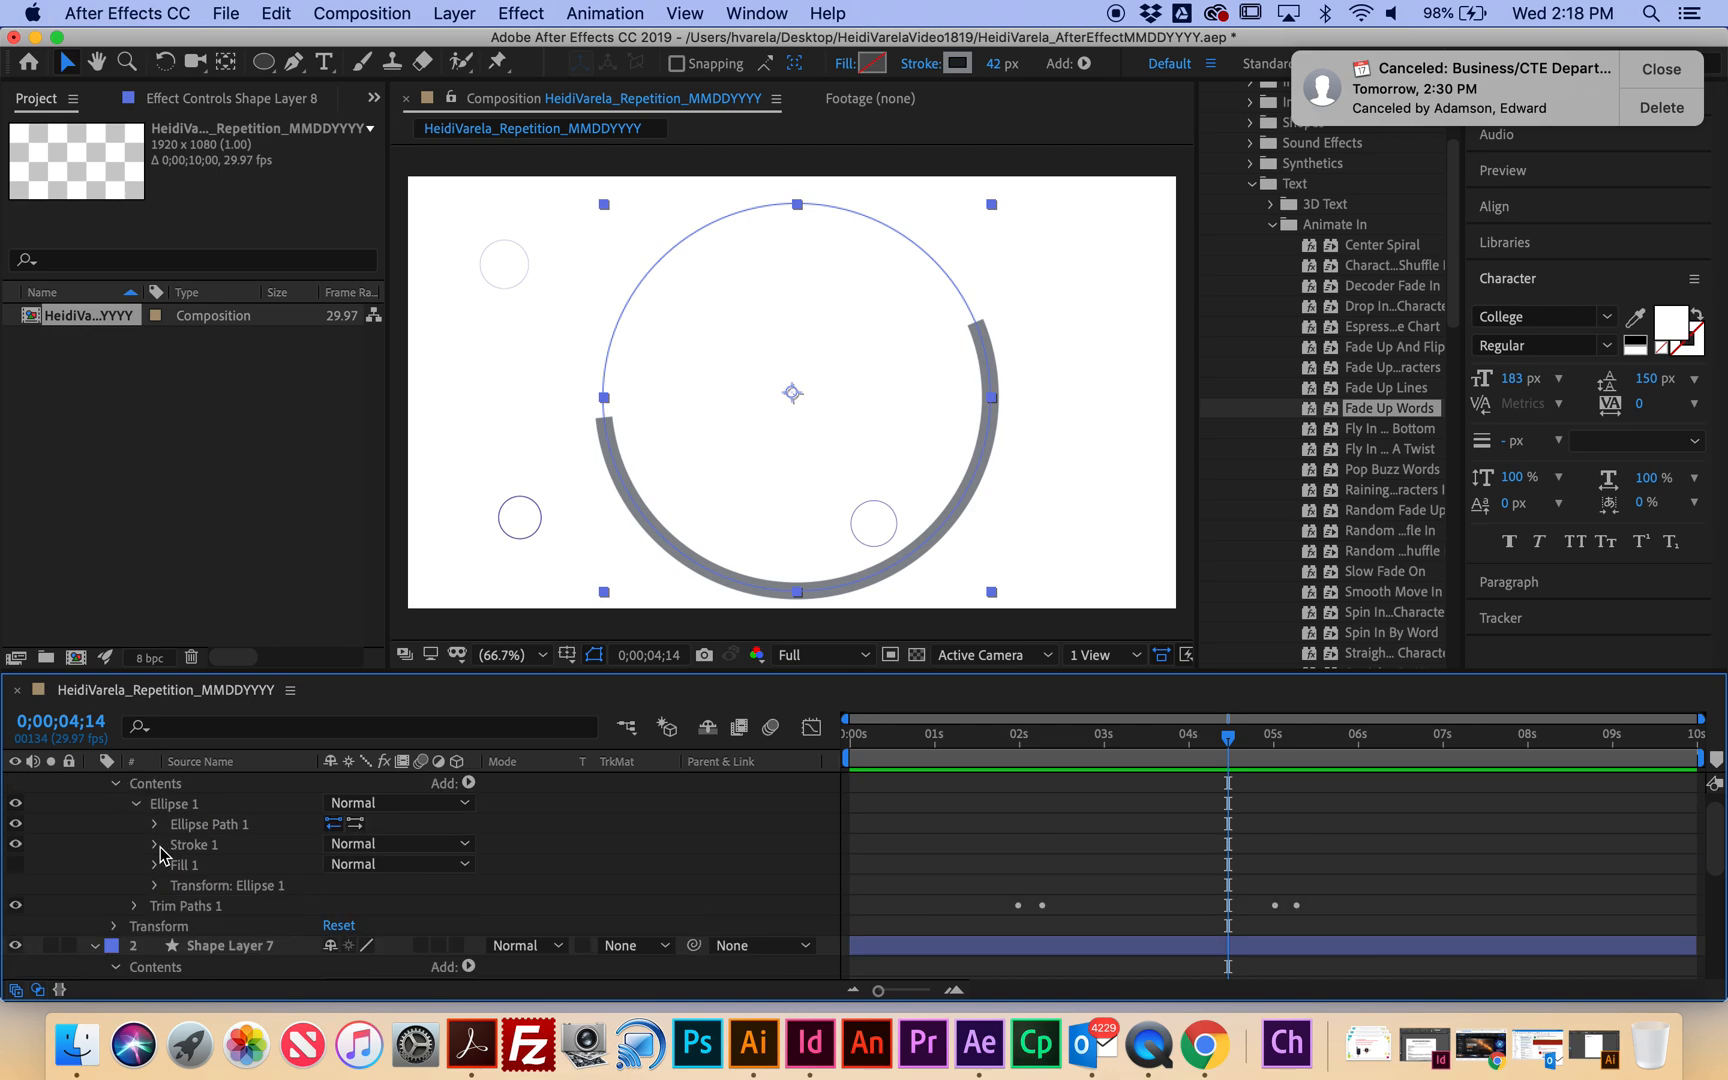
pyautogui.click(156, 845)
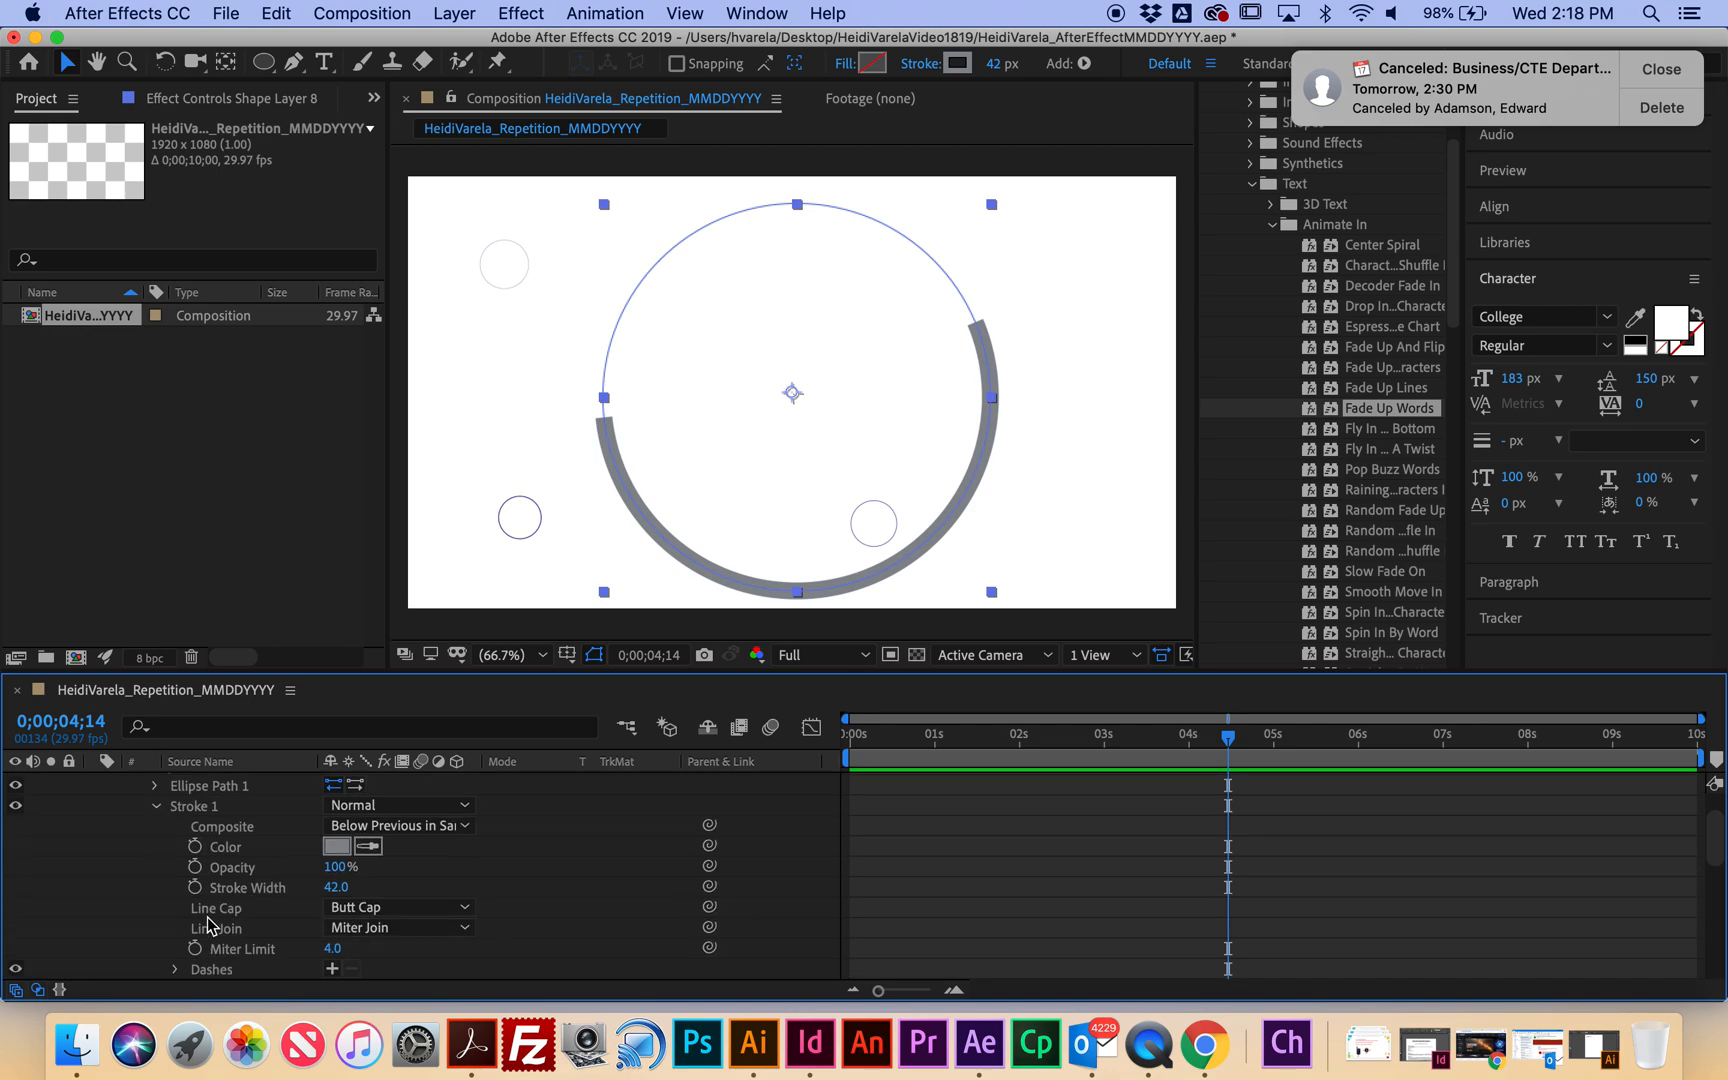
pyautogui.click(322, 912)
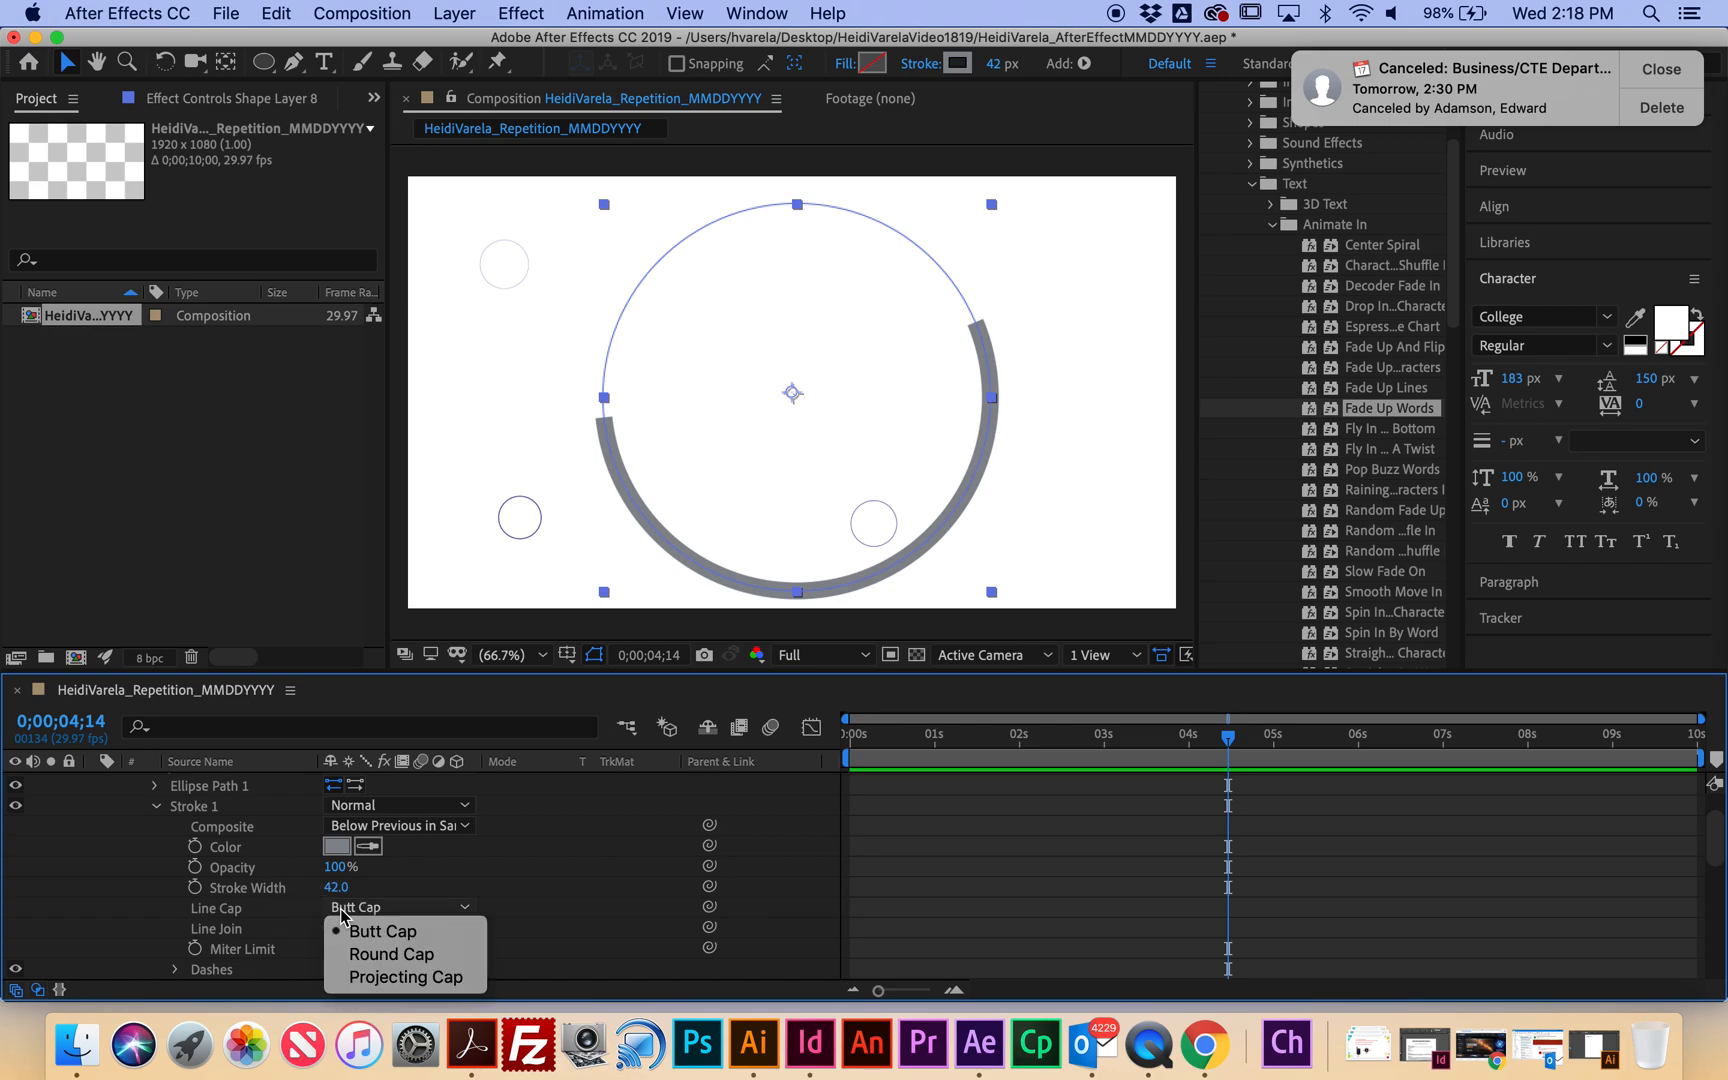
pyautogui.click(398, 950)
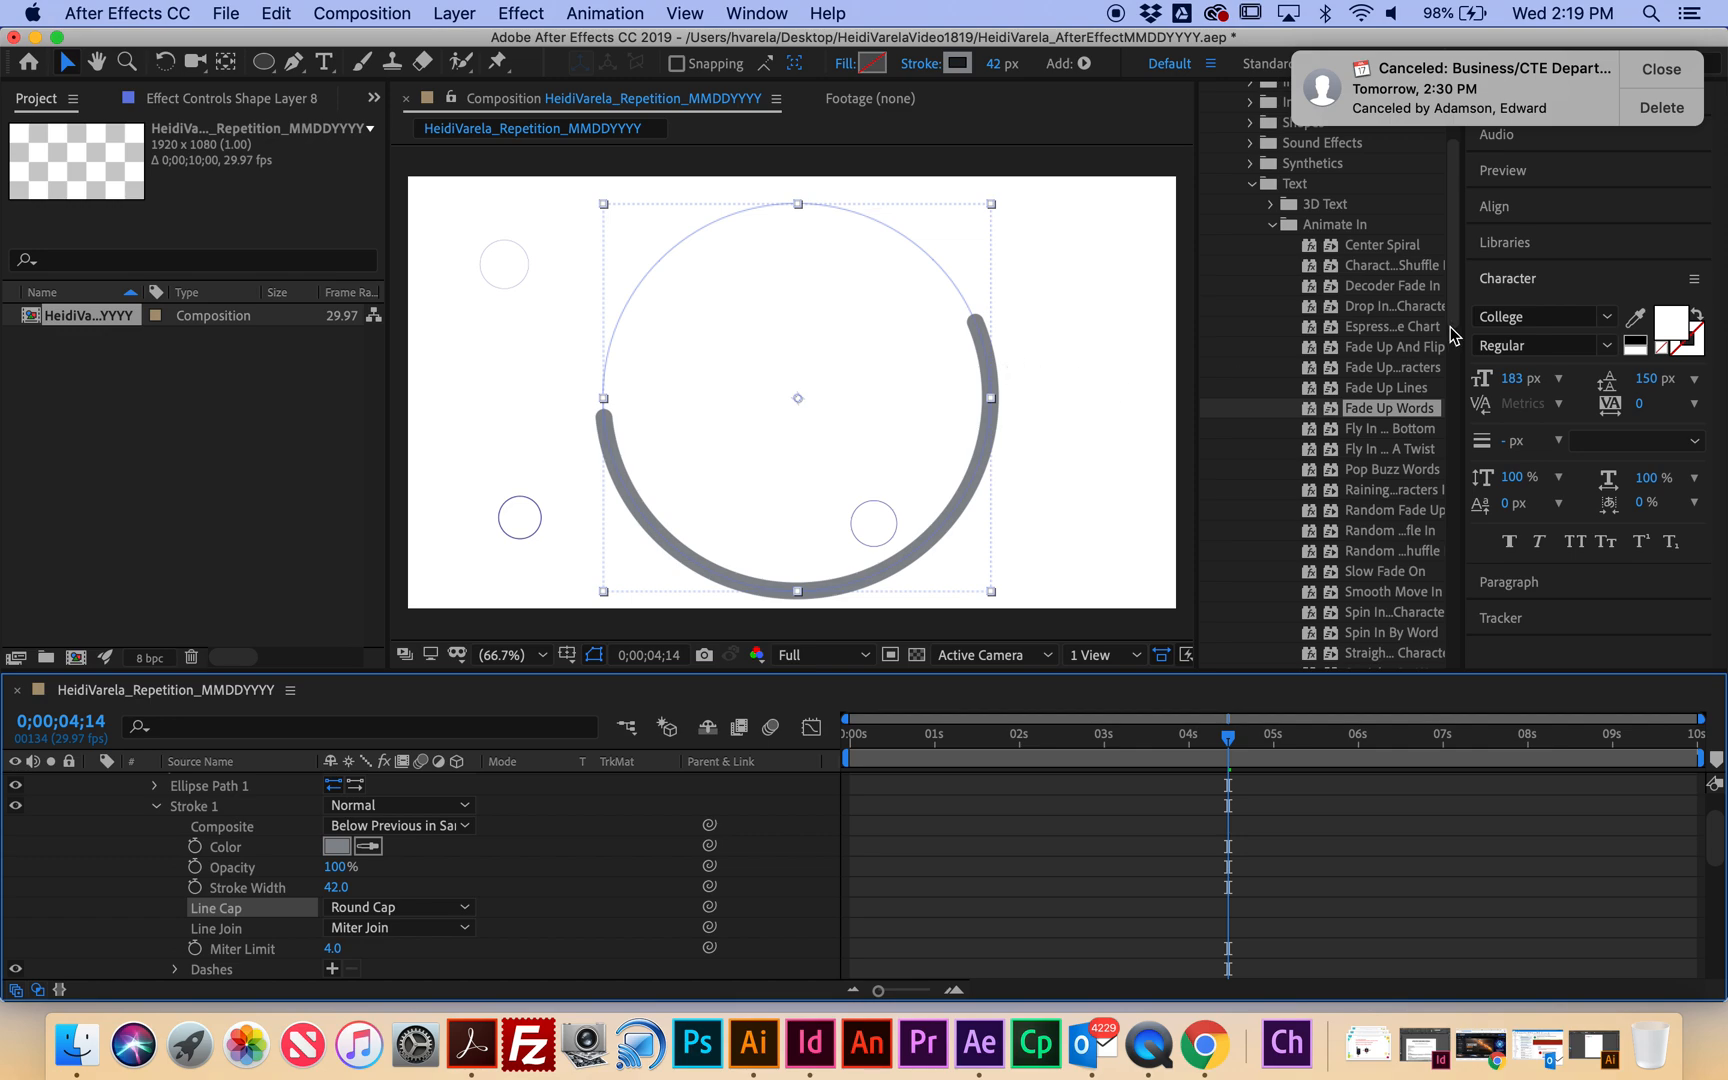
pyautogui.moveTo(1228, 740); pyautogui.dragTo(850, 740)
pyautogui.scroll(3, 150, 850)
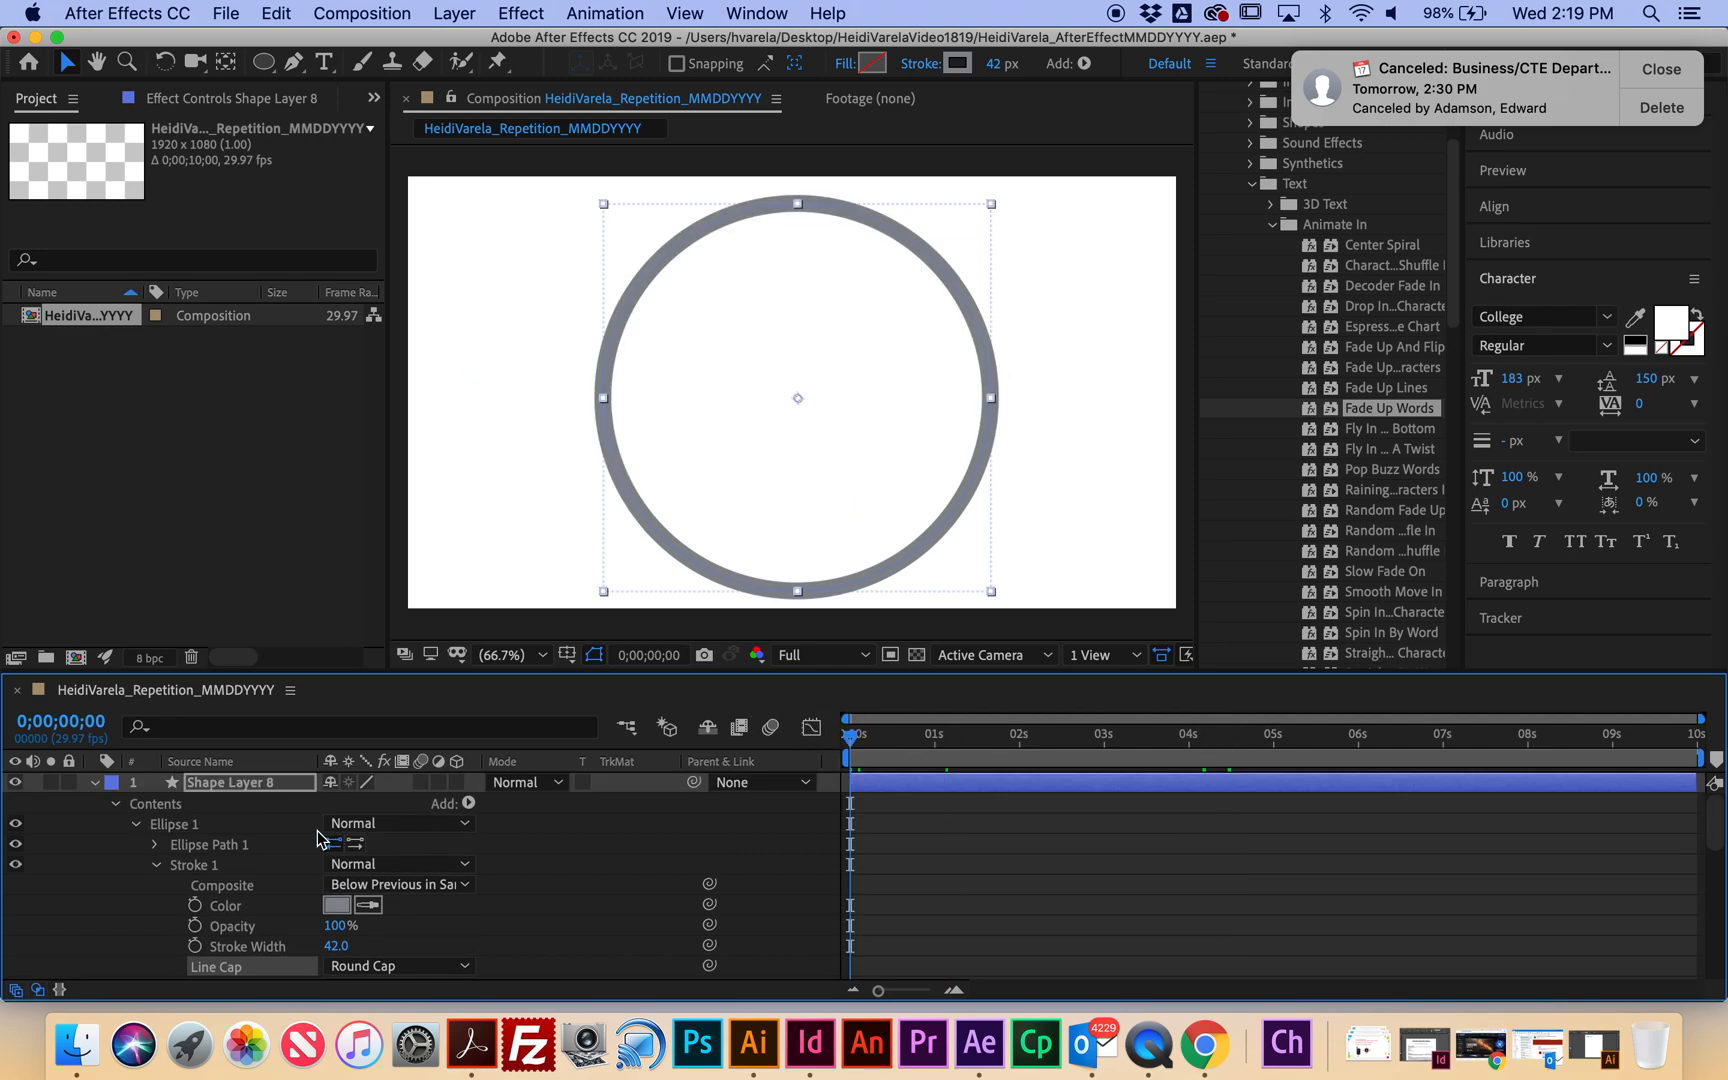
# Duplicate Shape Layer 8 and scale the copy down to 83%.
pyautogui.click(97, 790)
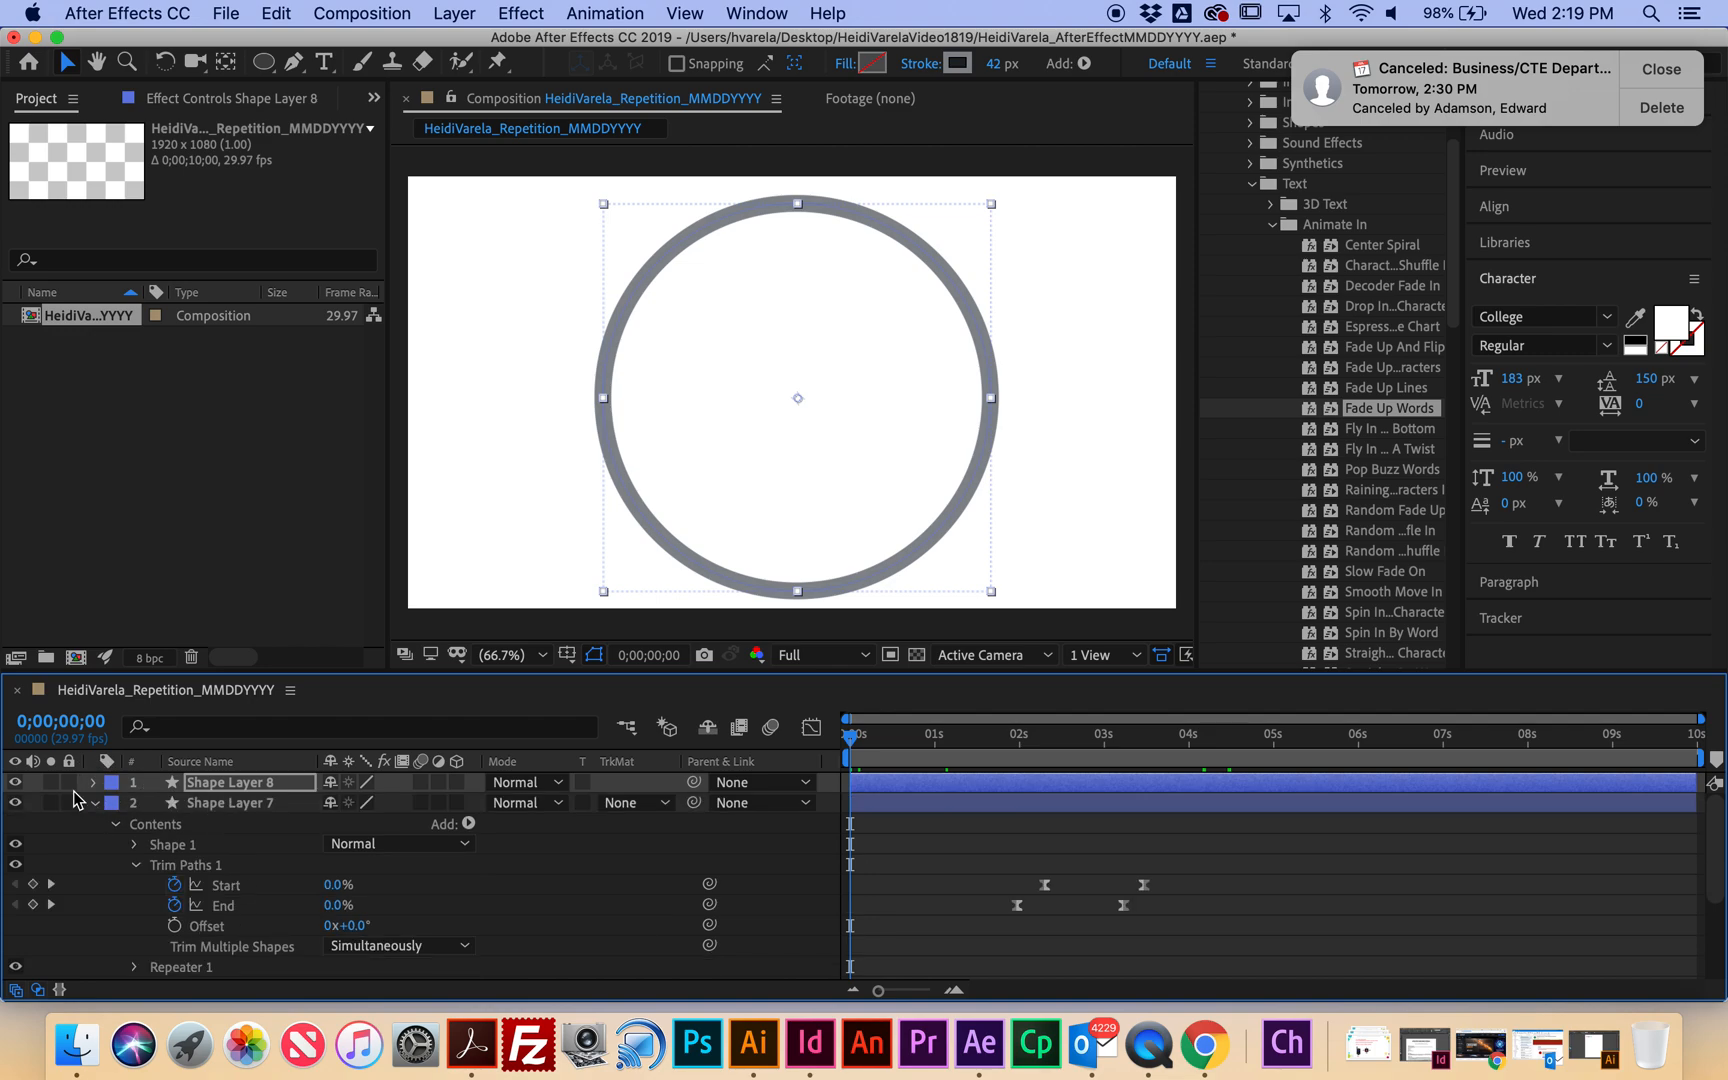
pyautogui.click(95, 804)
pyautogui.click(208, 789)
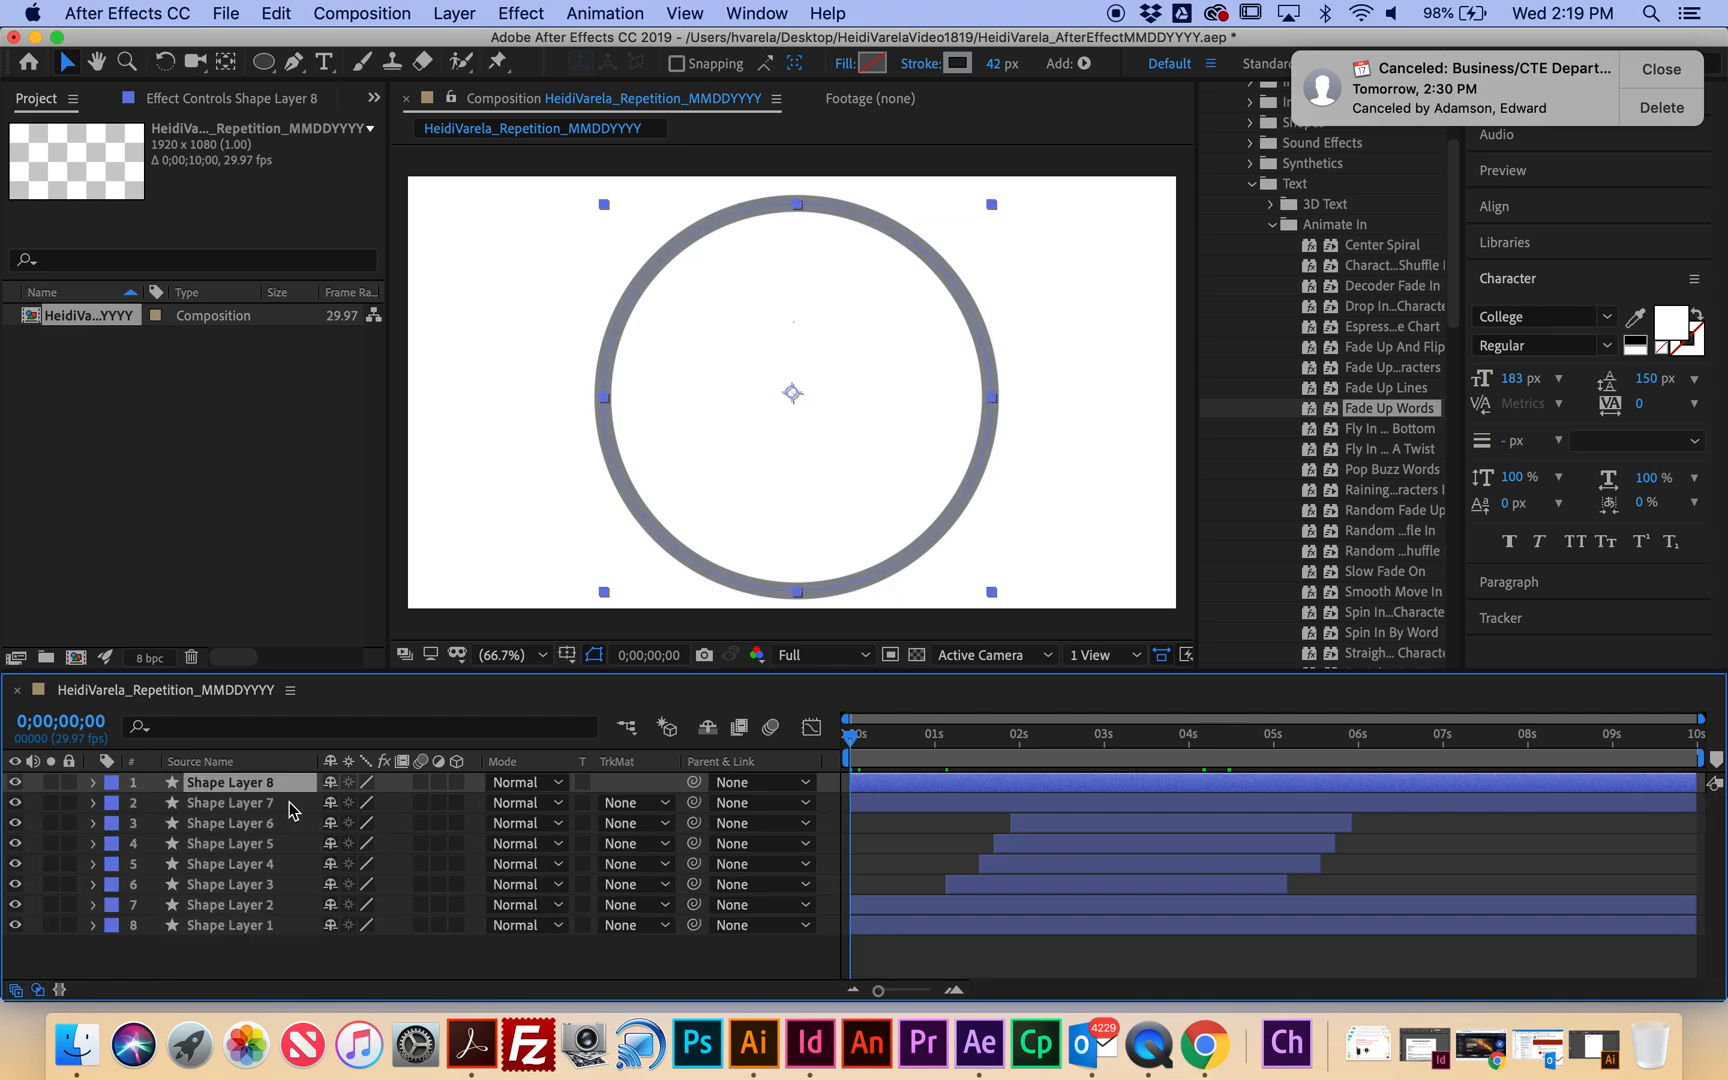
pyautogui.press('super+d')
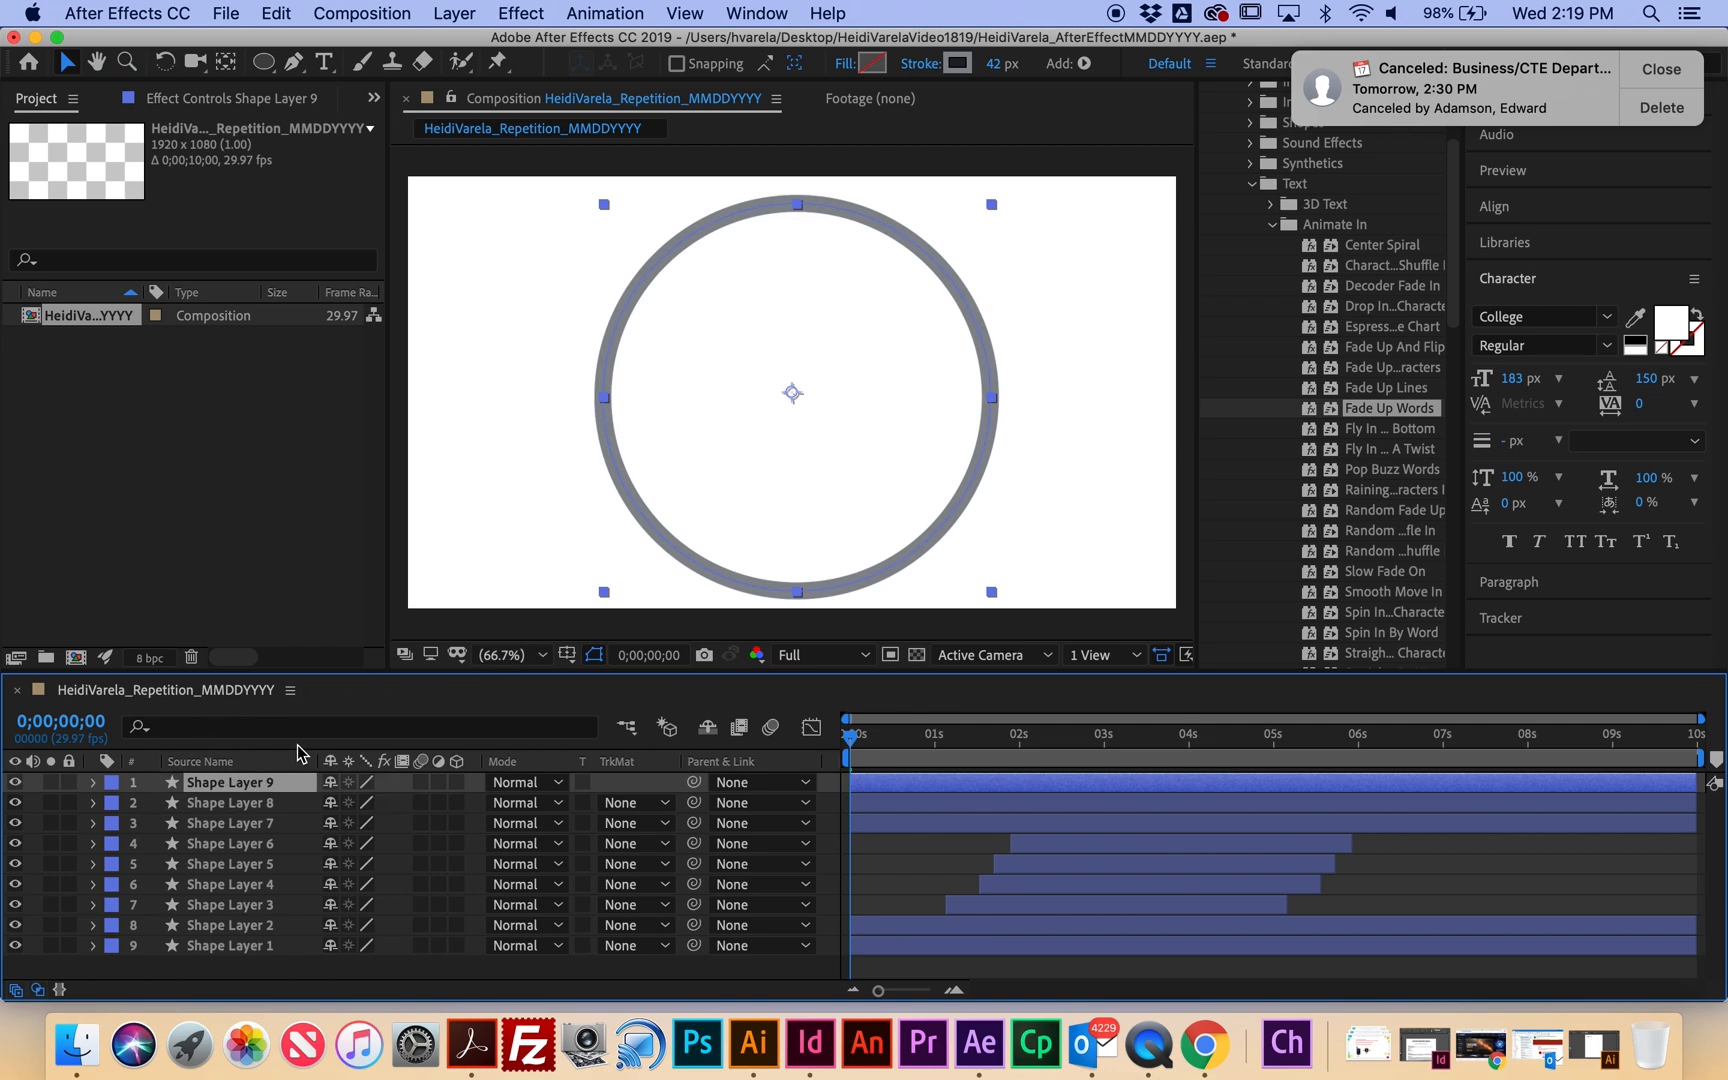
pyautogui.press('s')
pyautogui.click(366, 801)
pyautogui.moveTo(370, 801); pyautogui.dragTo(352, 802)
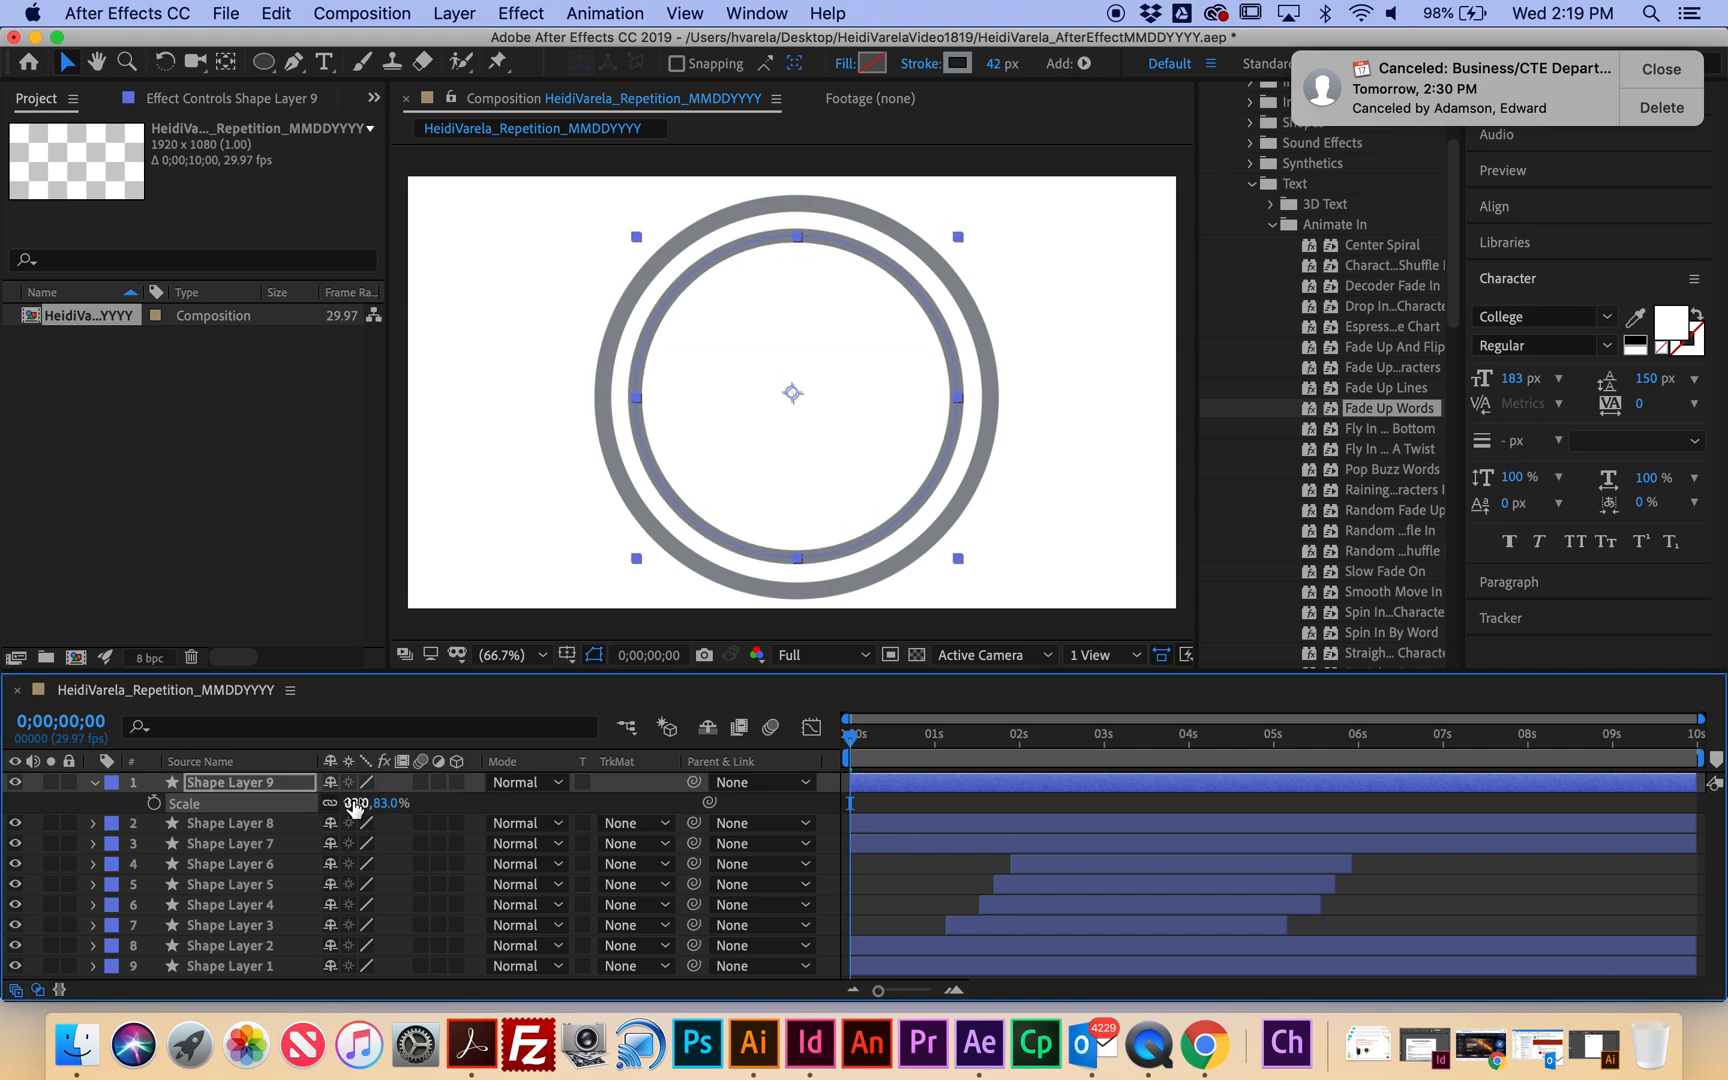
# Rotate the inner ring 49°, nudge it slightly right, and preview the animation.
pyautogui.press('r')
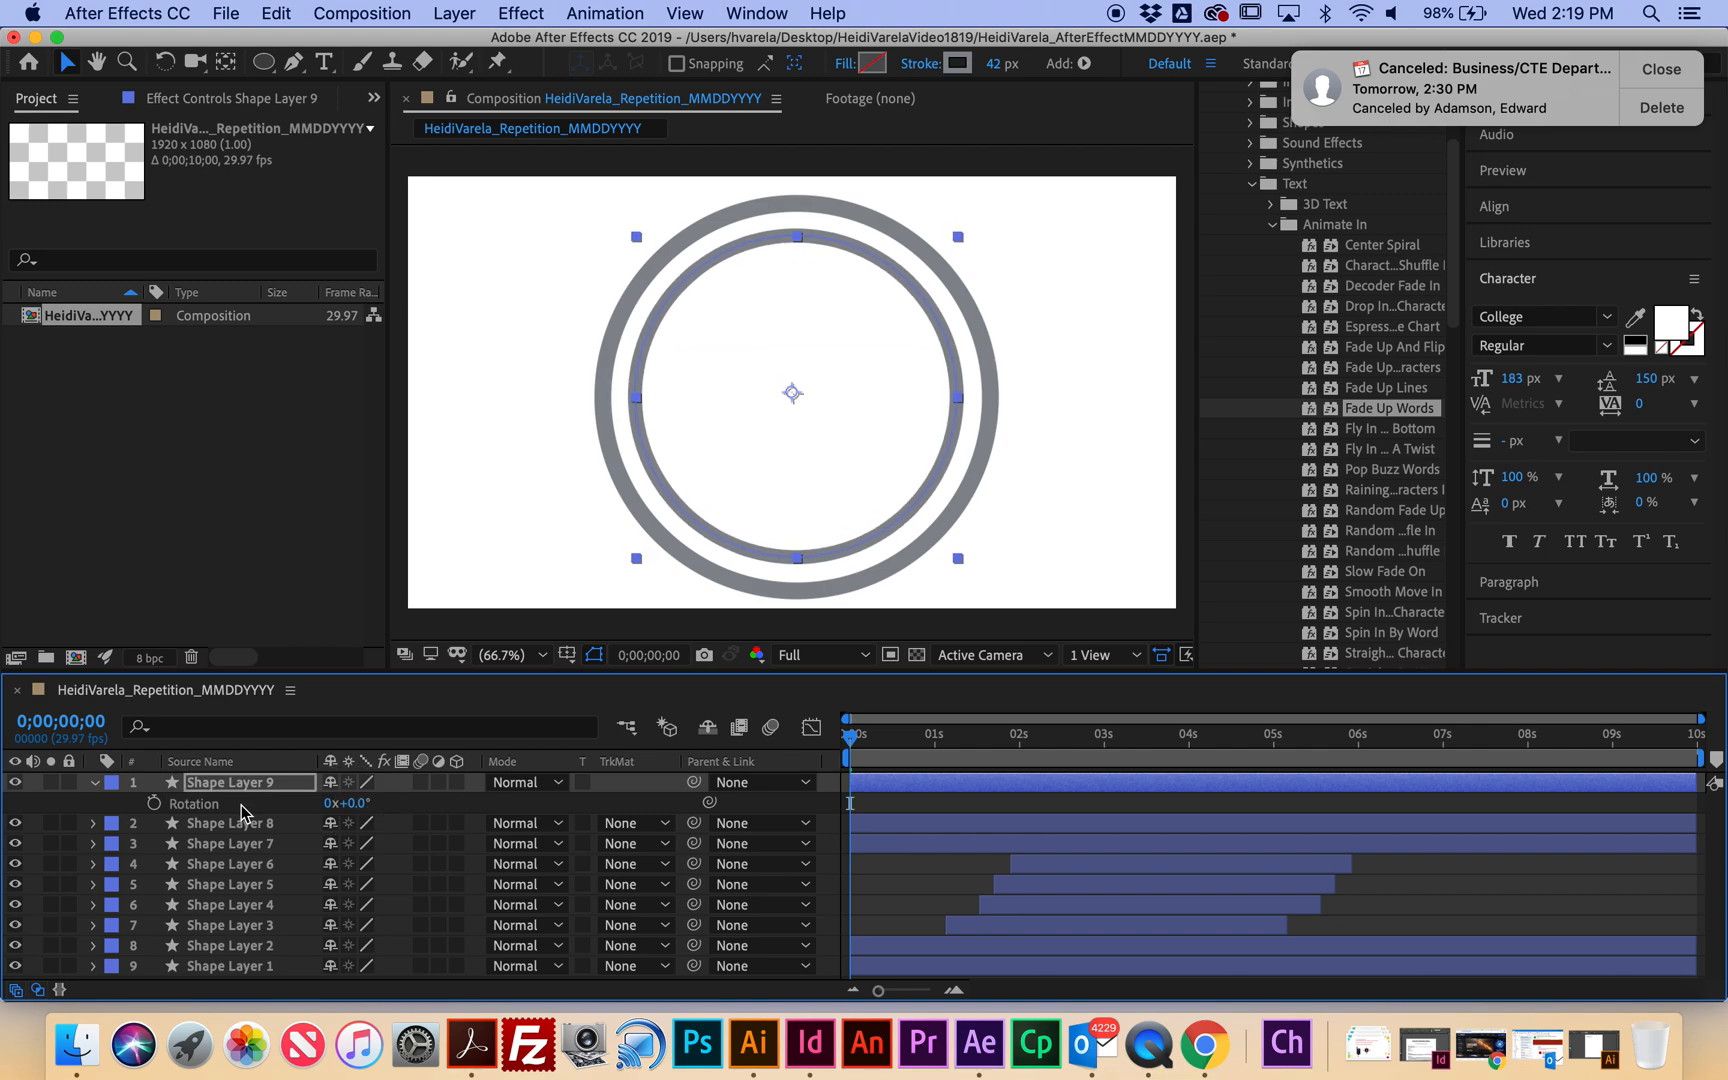
pyautogui.moveTo(352, 808); pyautogui.dragTo(424, 818)
pyautogui.moveTo(944, 364); pyautogui.dragTo(951, 363)
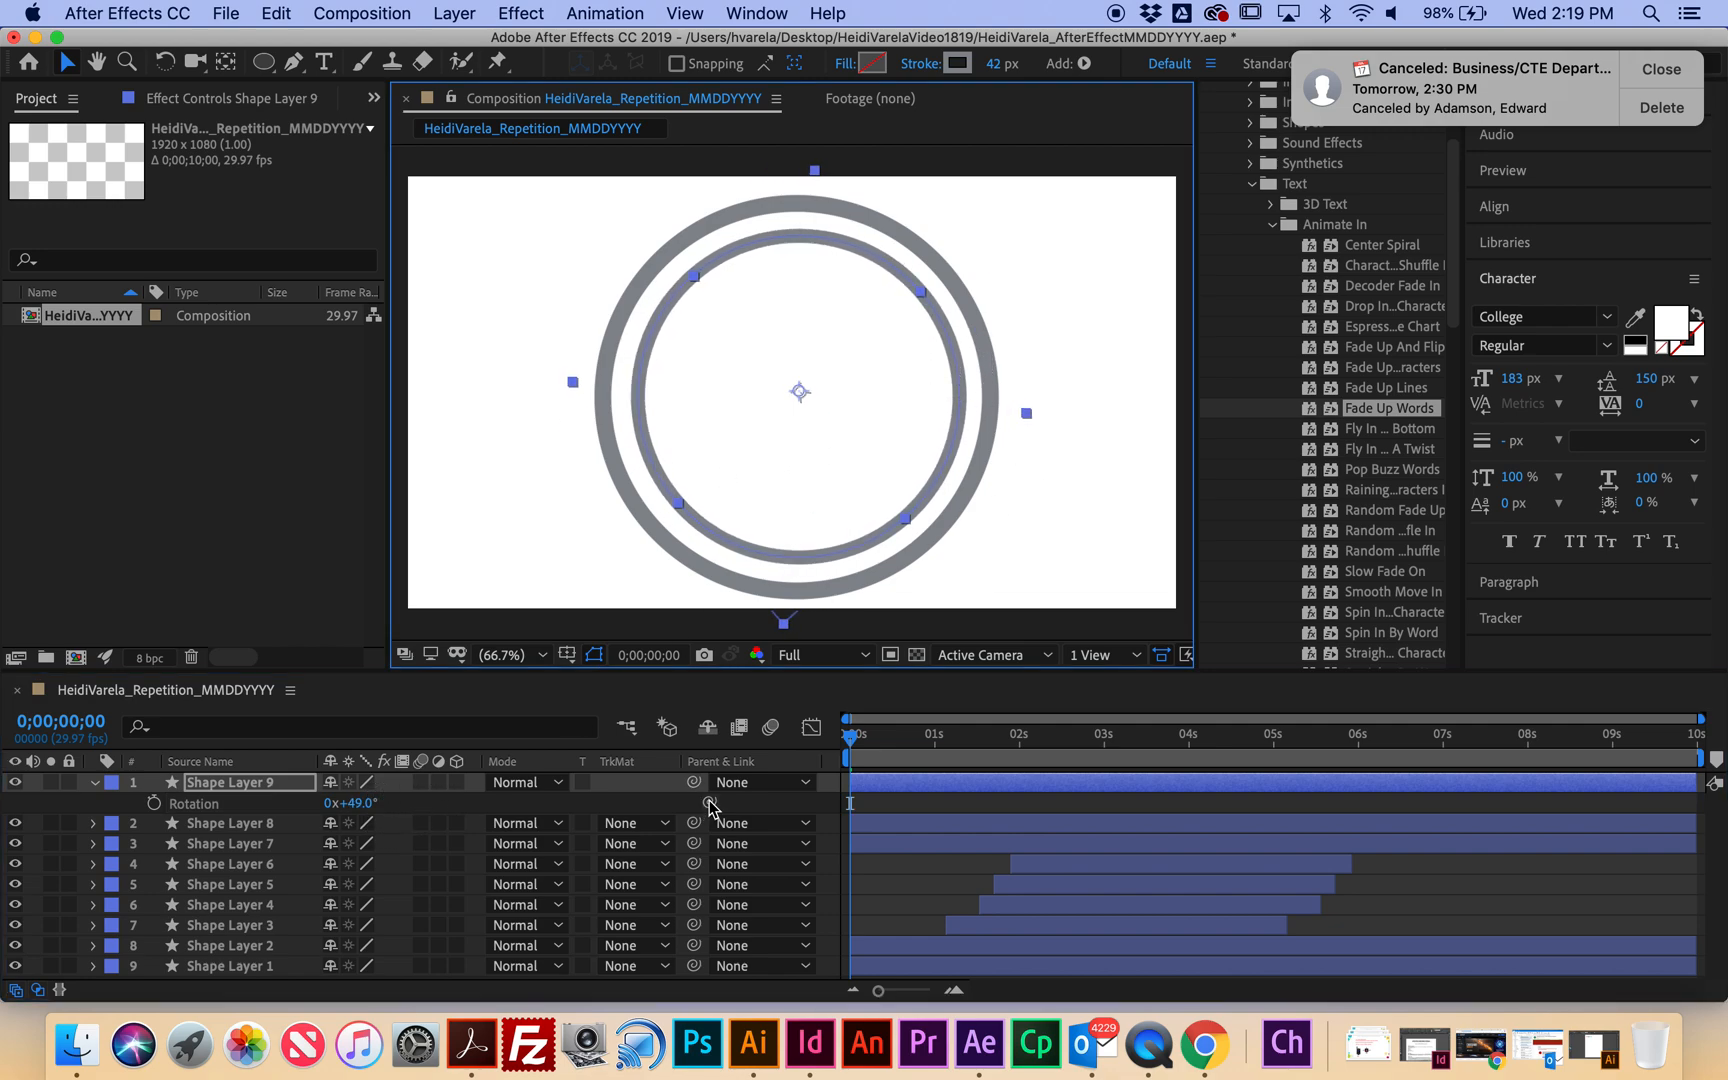
pyautogui.press('space')
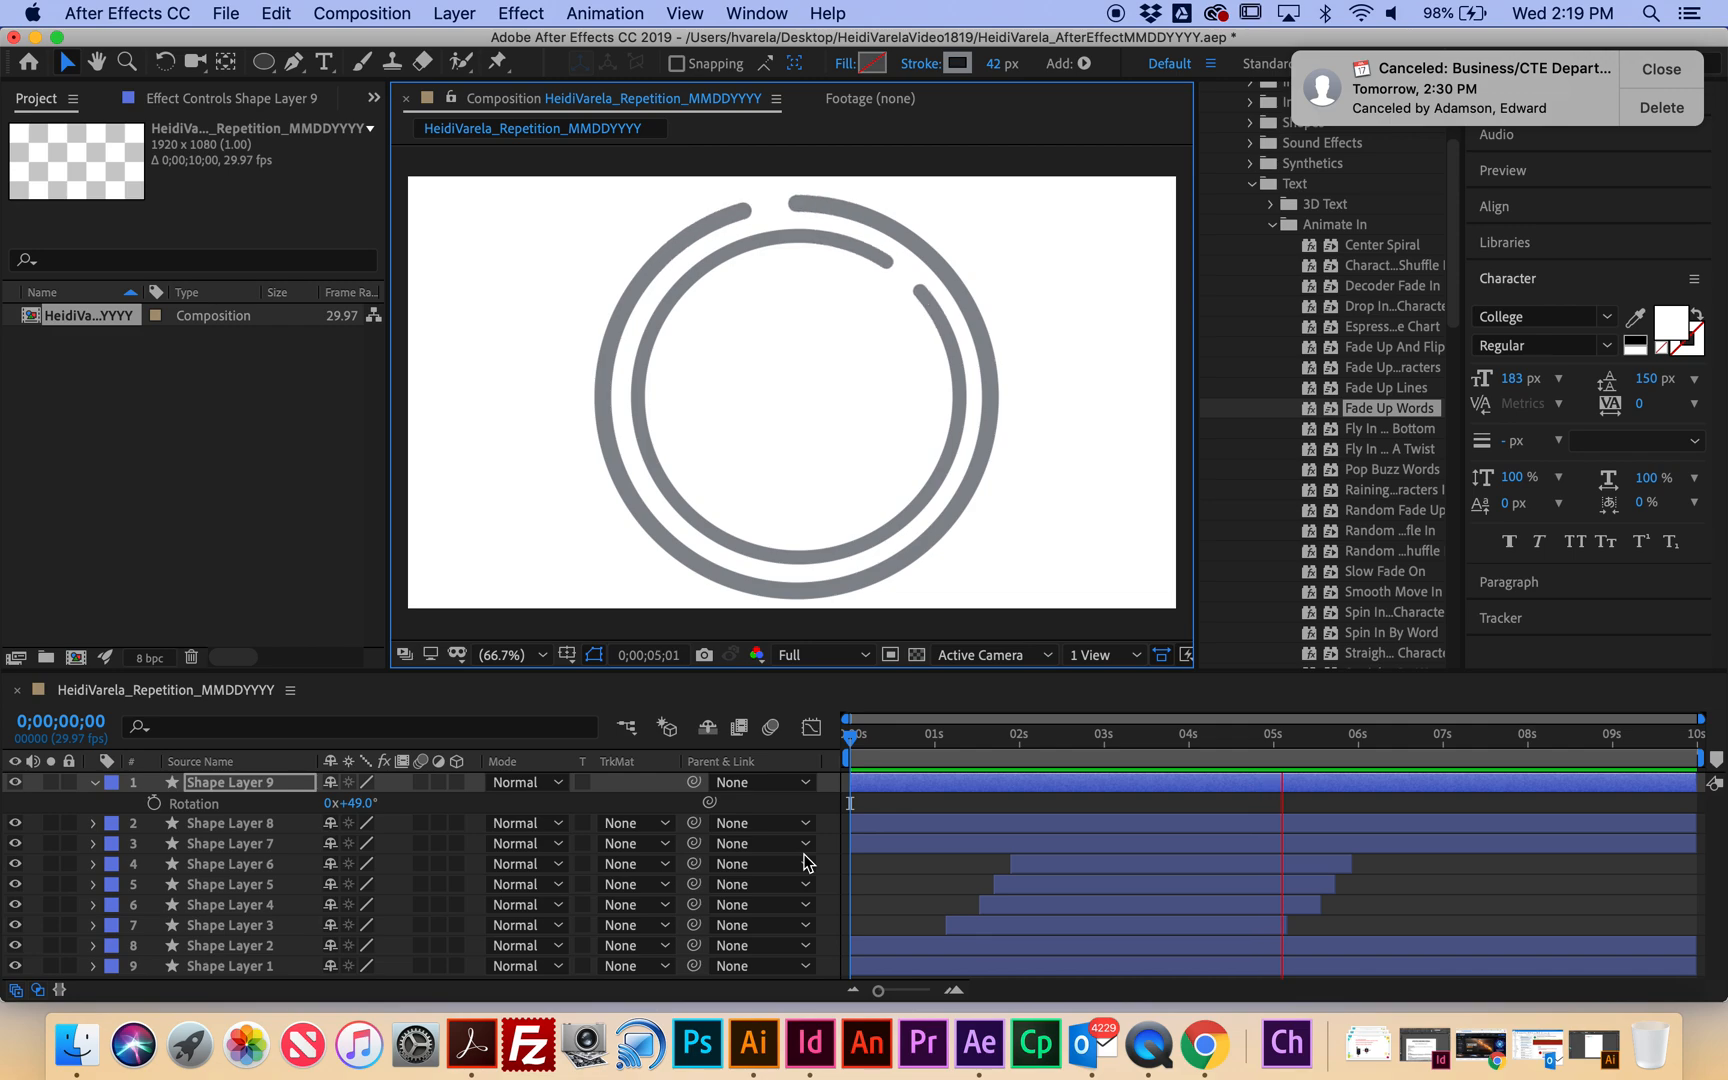
pyautogui.press('space')
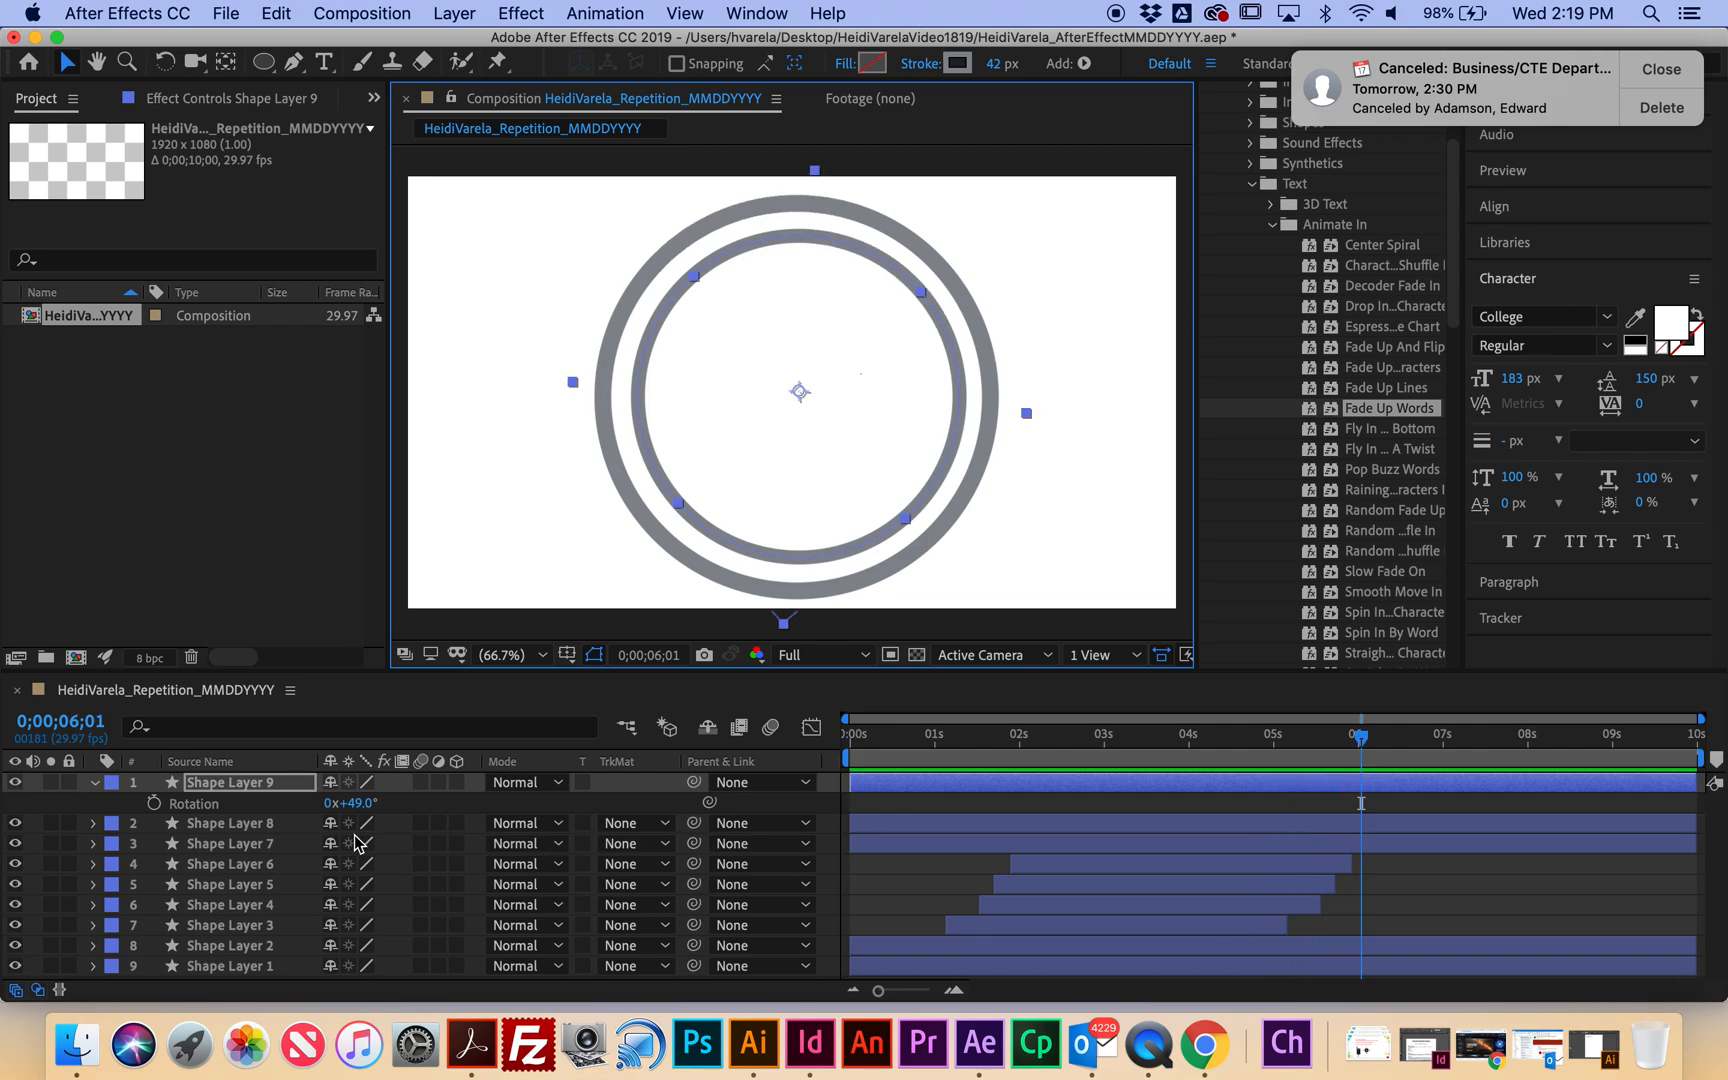
# Duplicate Shape Layer 9 and scale the new ring down to 68%.
pyautogui.click(97, 783)
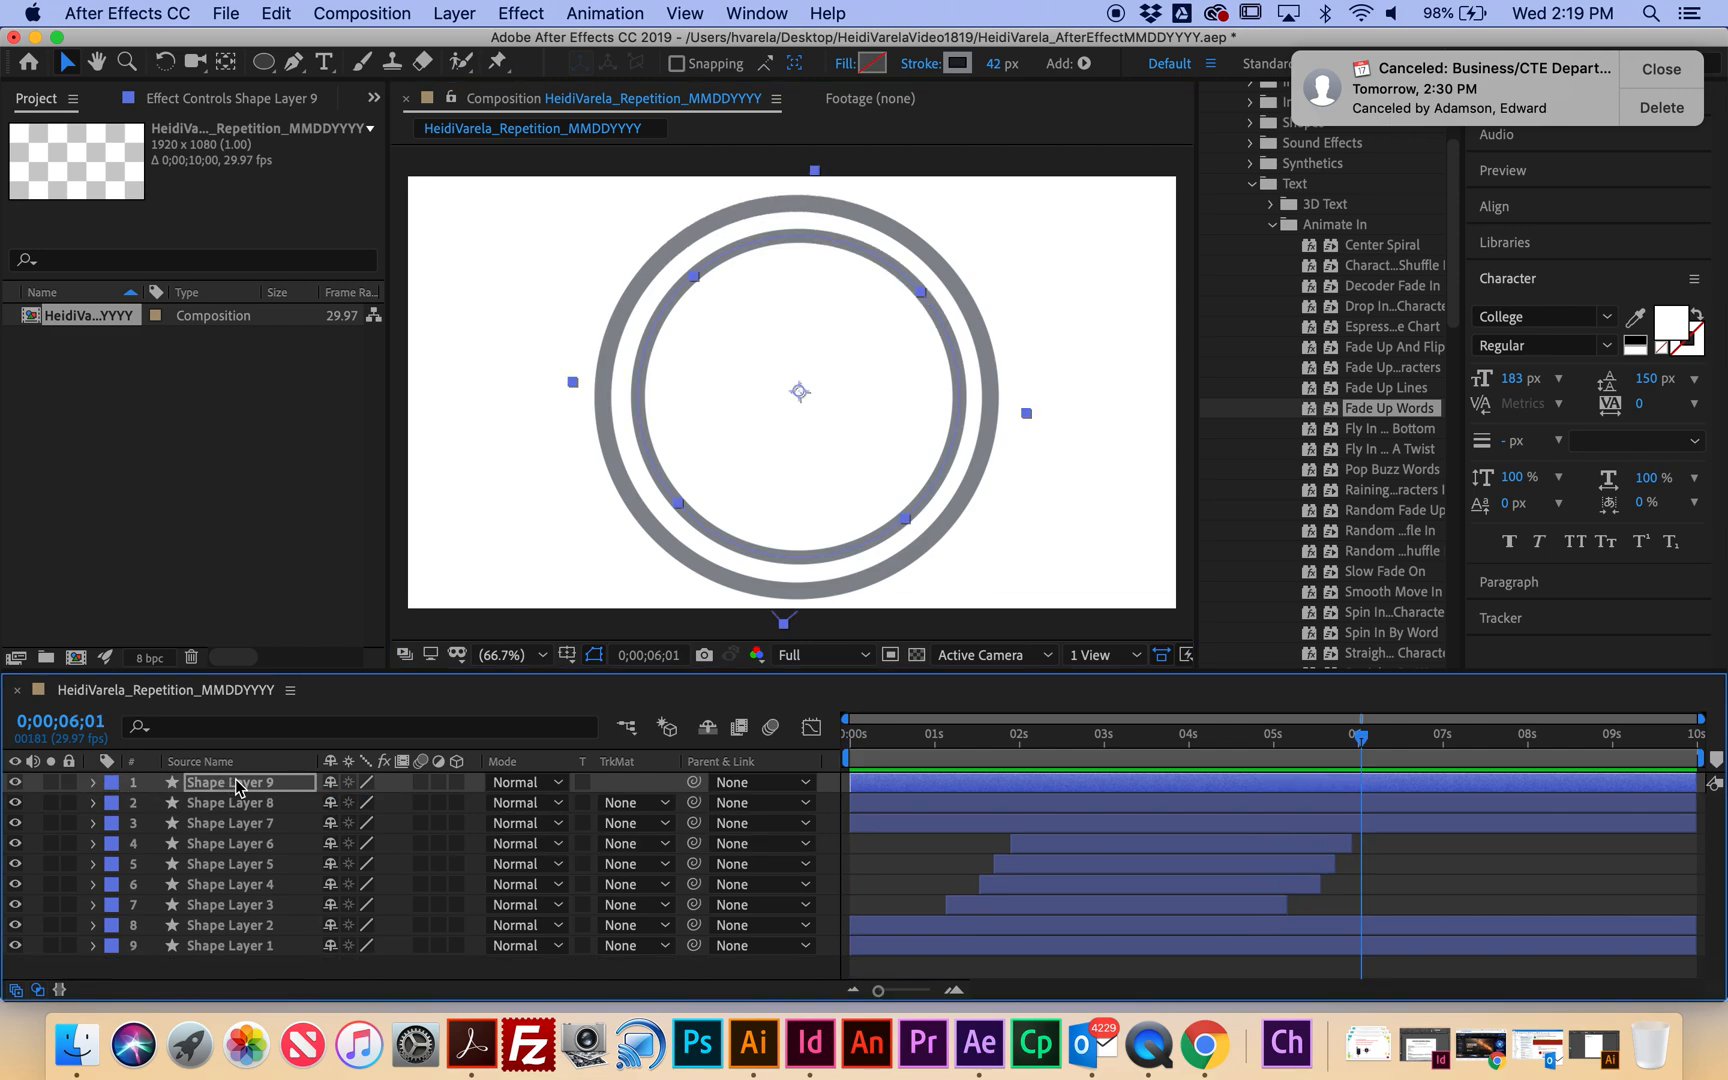
pyautogui.press('super+d')
pyautogui.press('s')
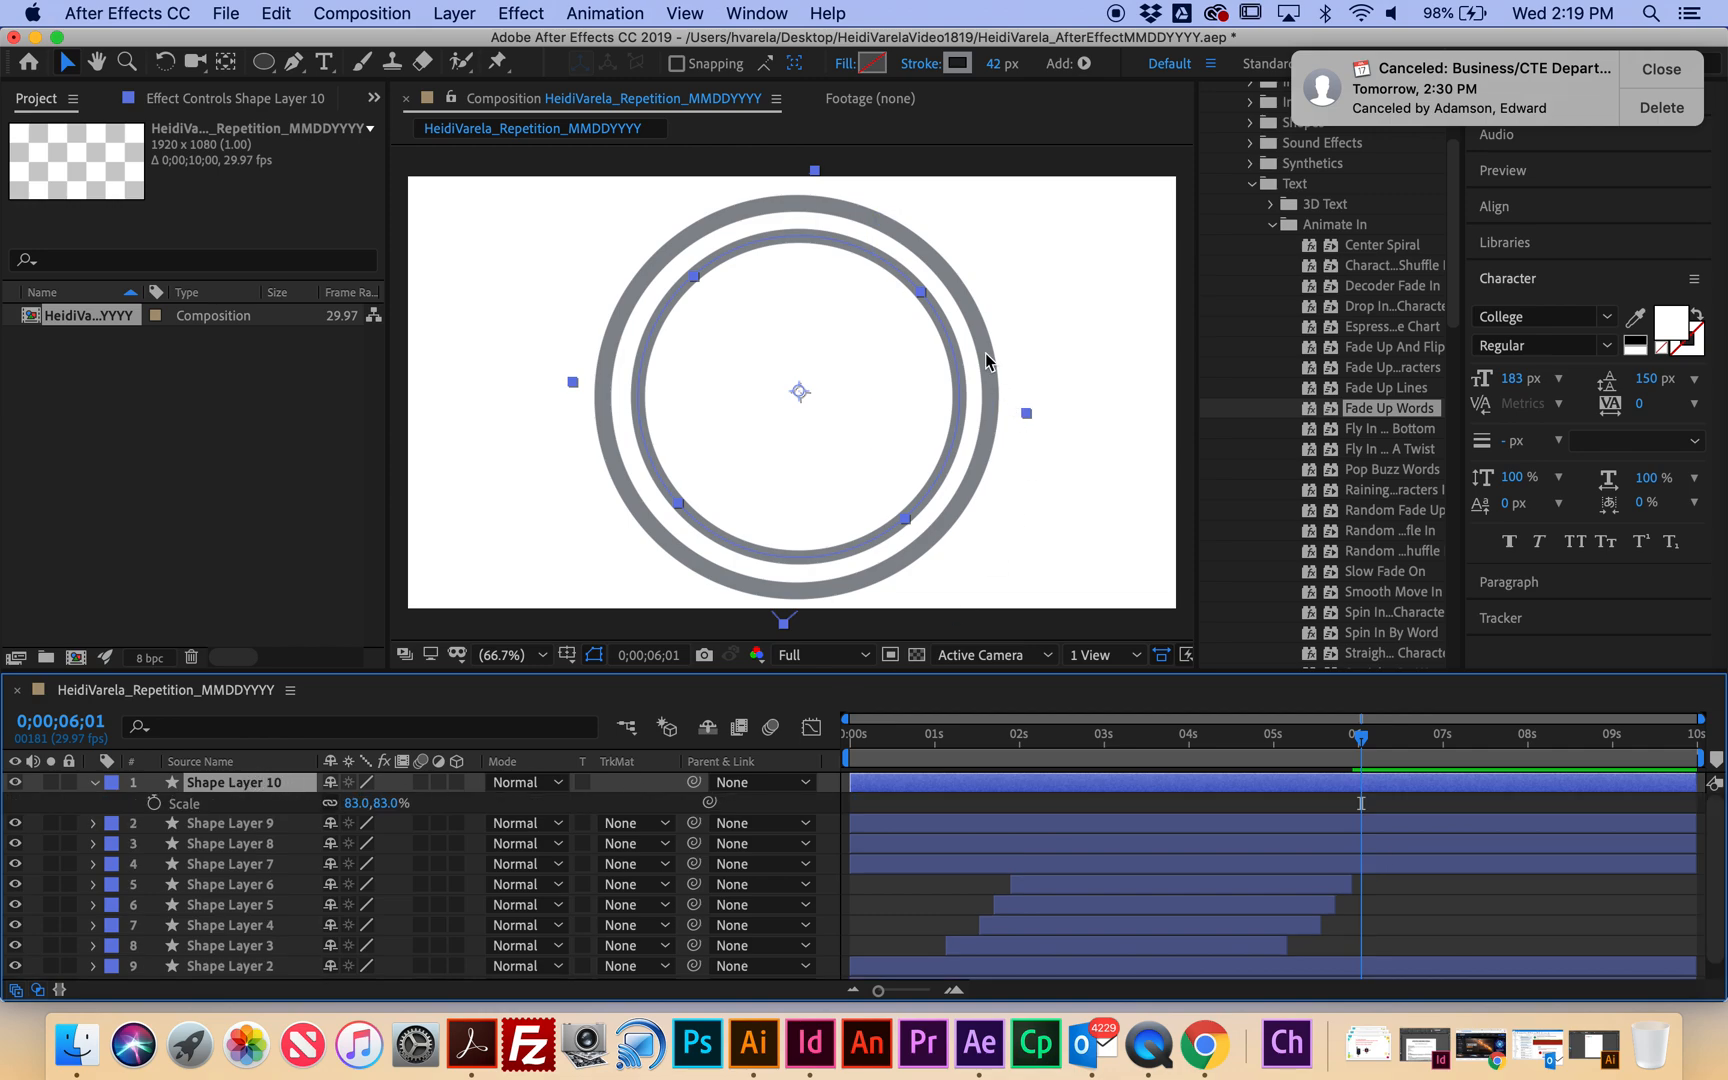
pyautogui.moveTo(358, 803); pyautogui.dragTo(339, 803)
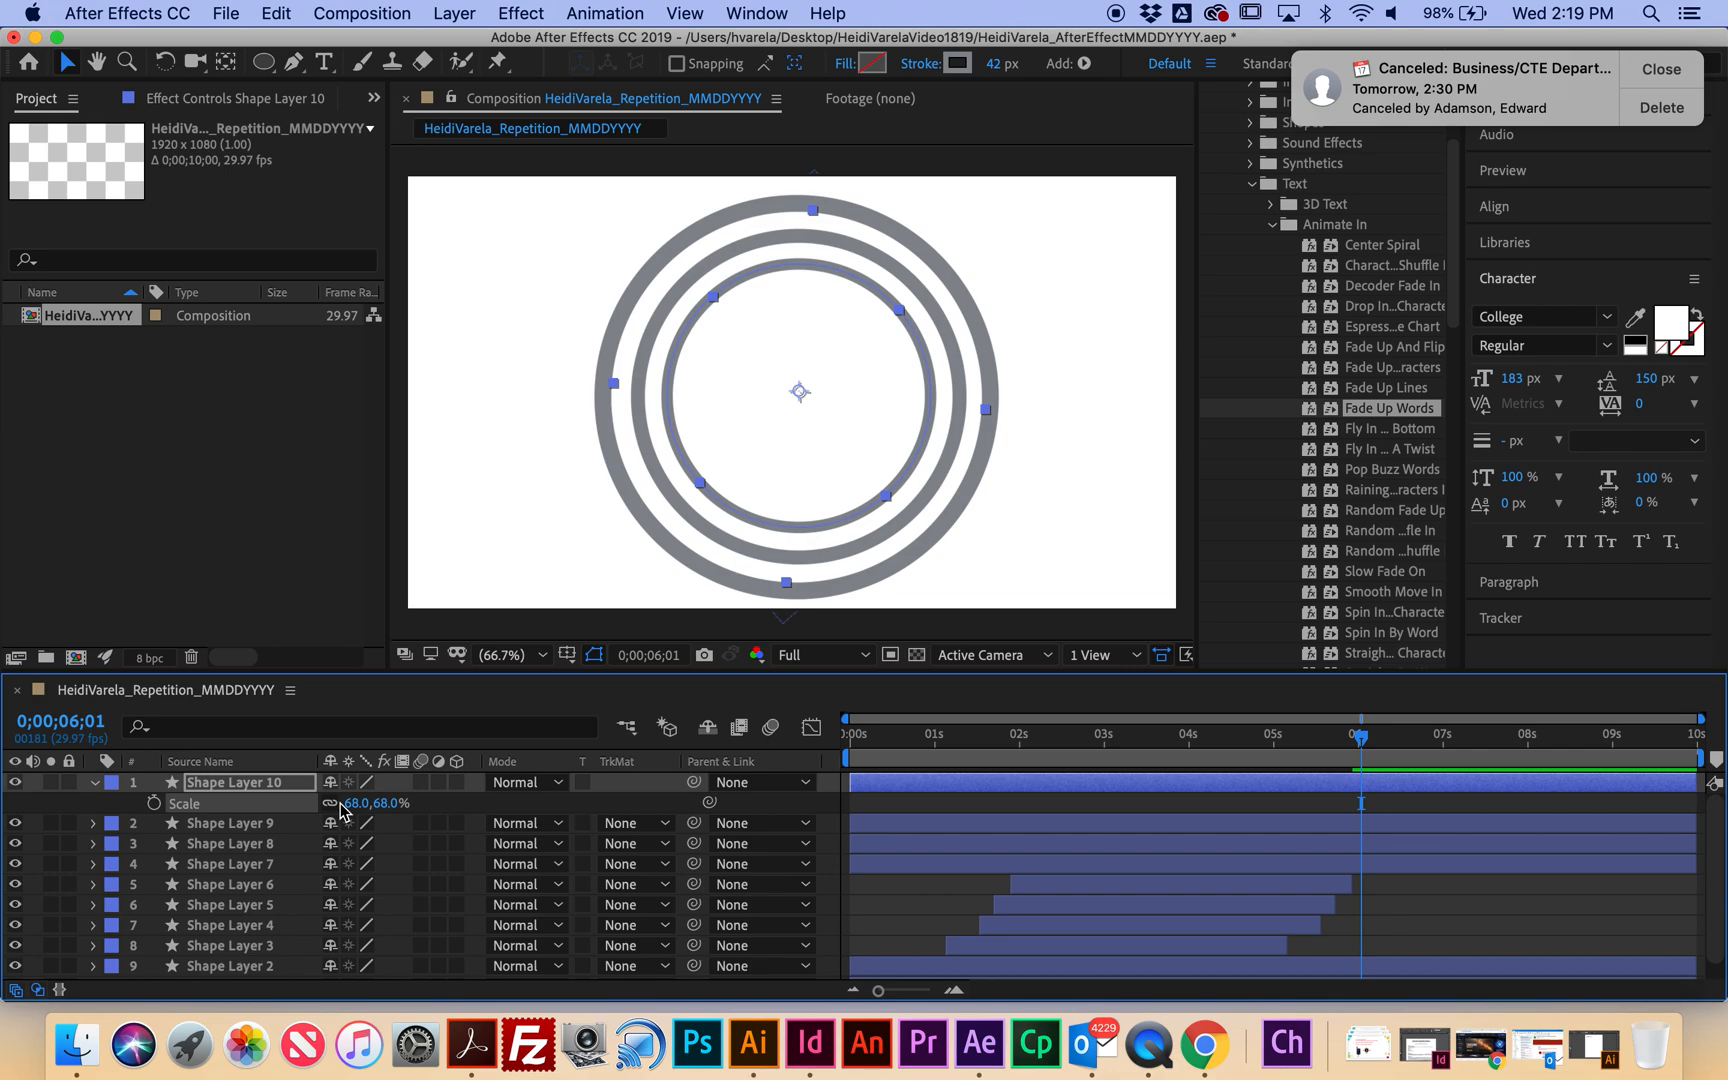
# Rotate the innermost ring to 83°, nudge it into place, and preview from the start.
pyautogui.press('r')
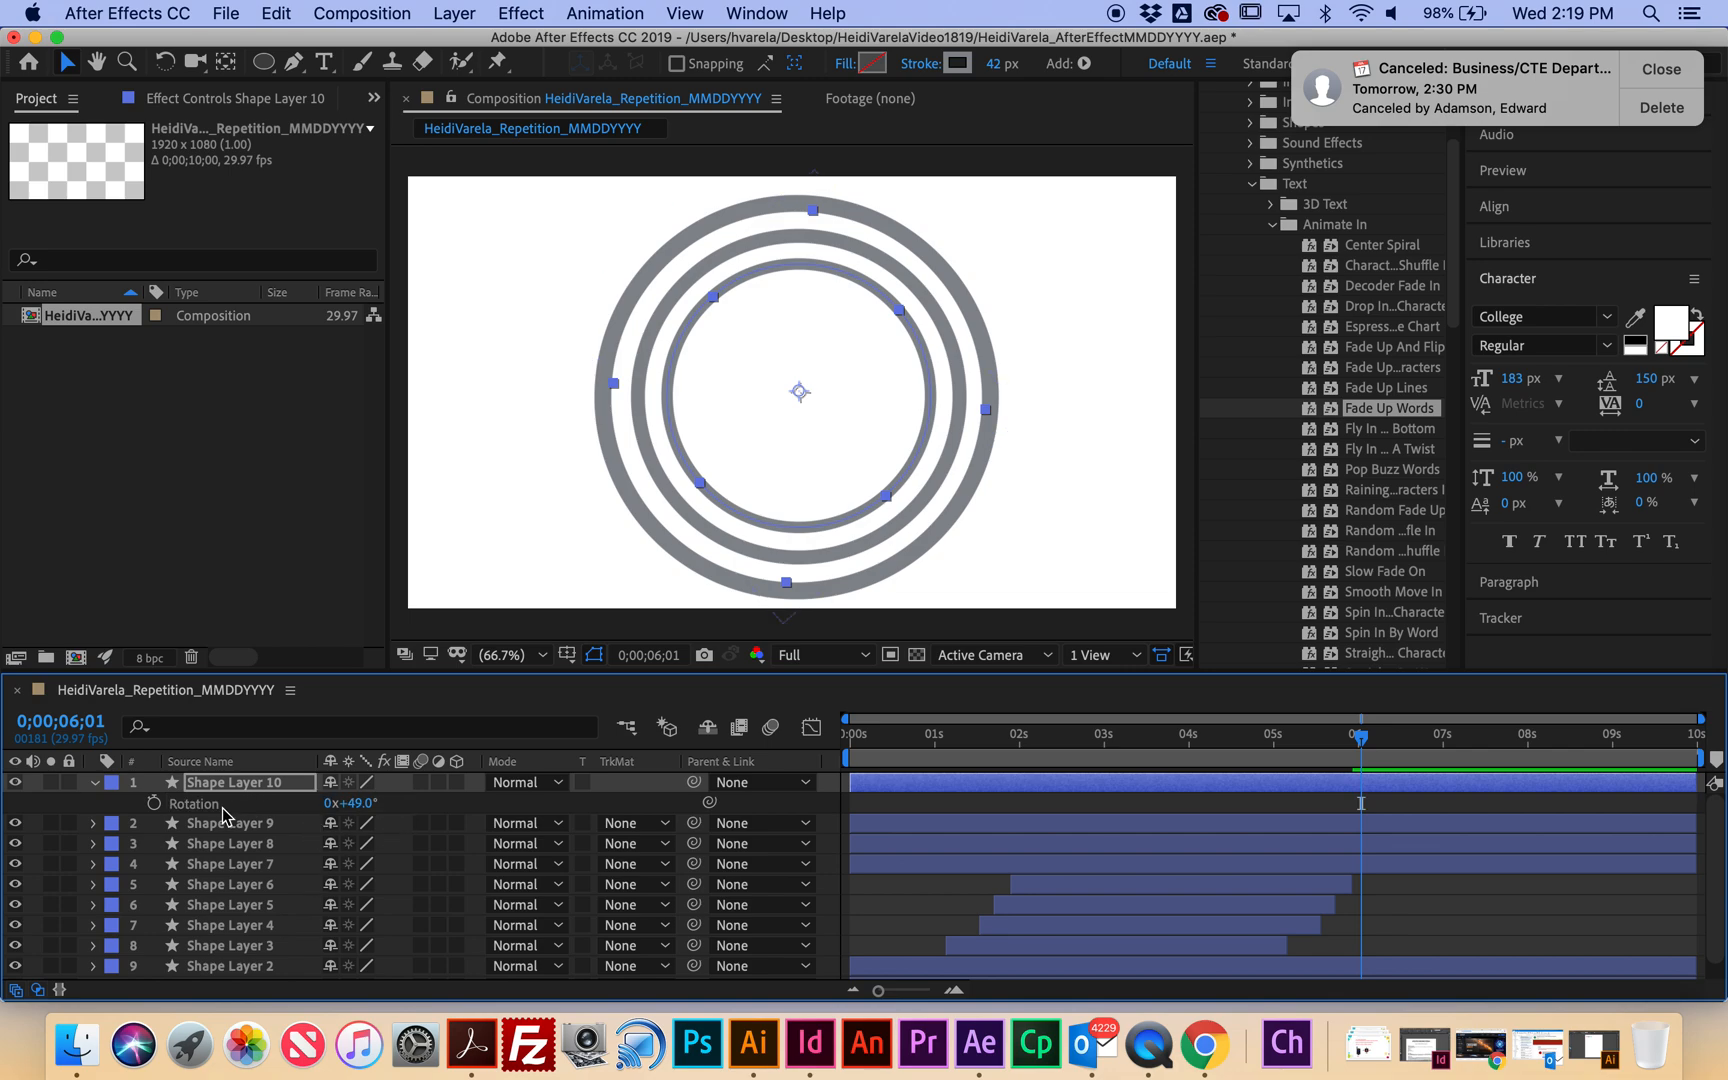
pyautogui.moveTo(362, 806); pyautogui.dragTo(386, 803)
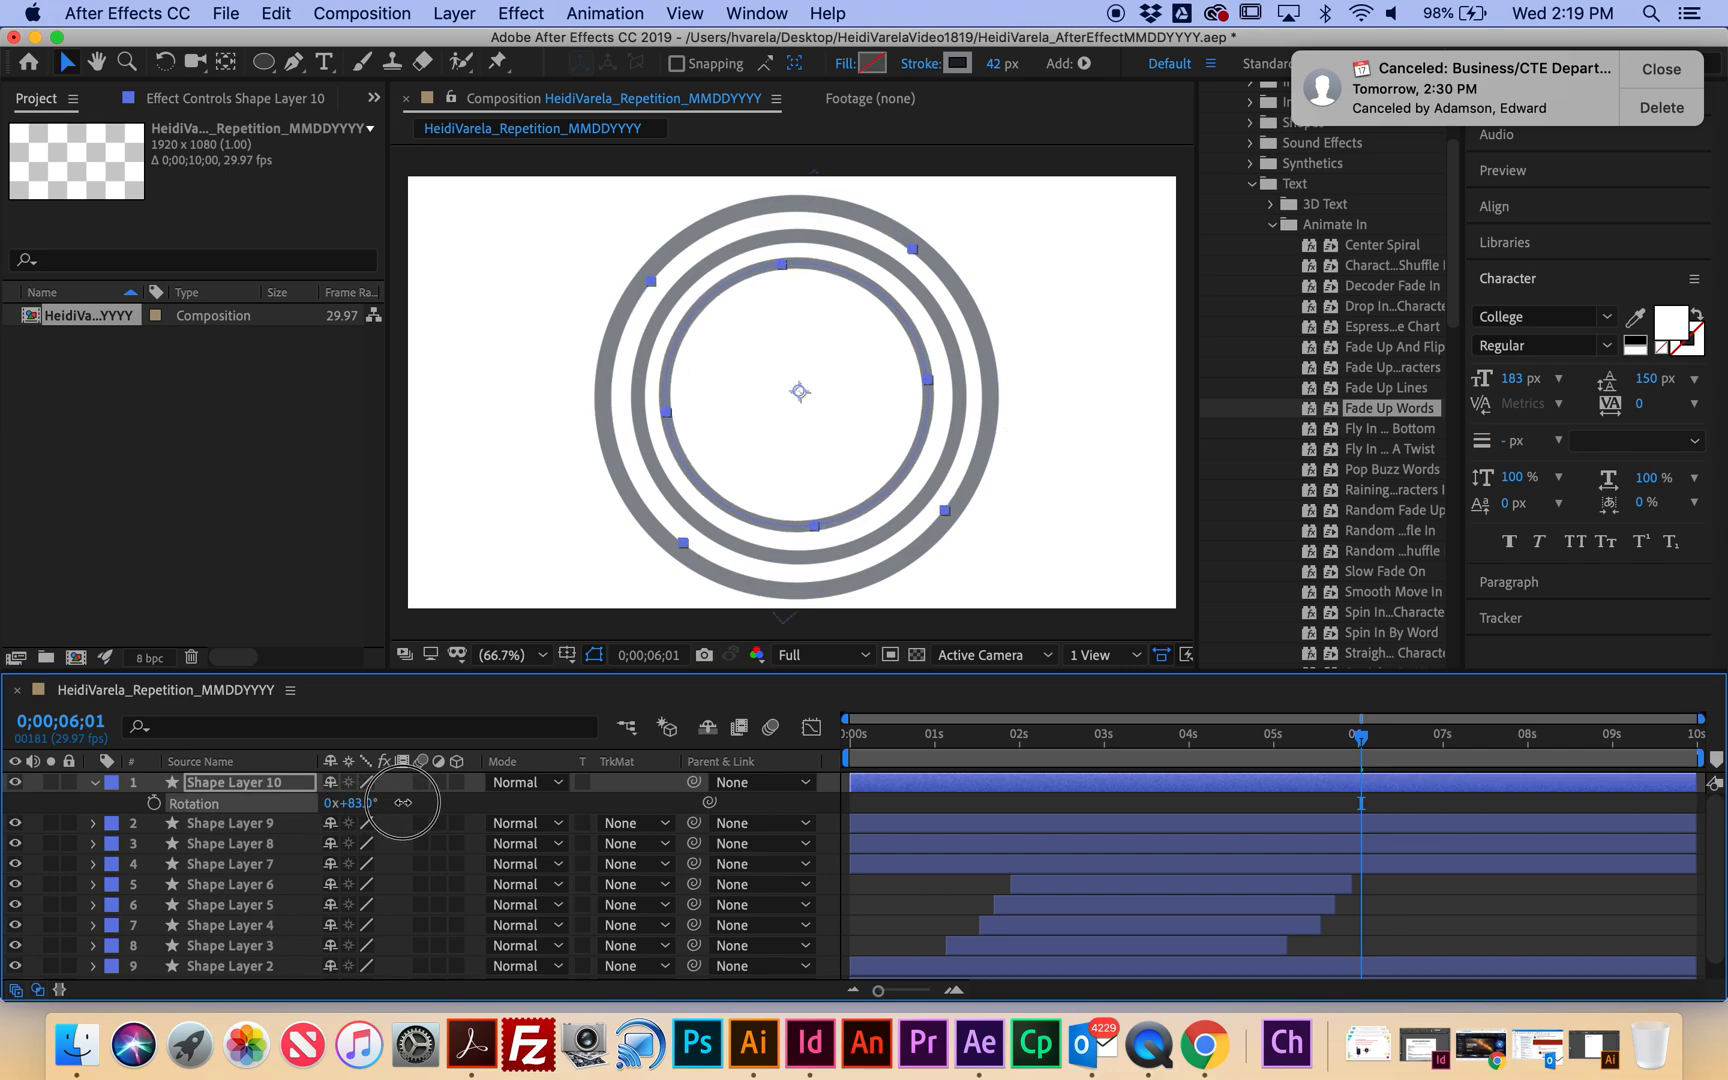
pyautogui.moveTo(920, 365); pyautogui.dragTo(925, 368)
pyautogui.moveTo(1360, 742); pyautogui.dragTo(733, 718)
pyautogui.press('space')
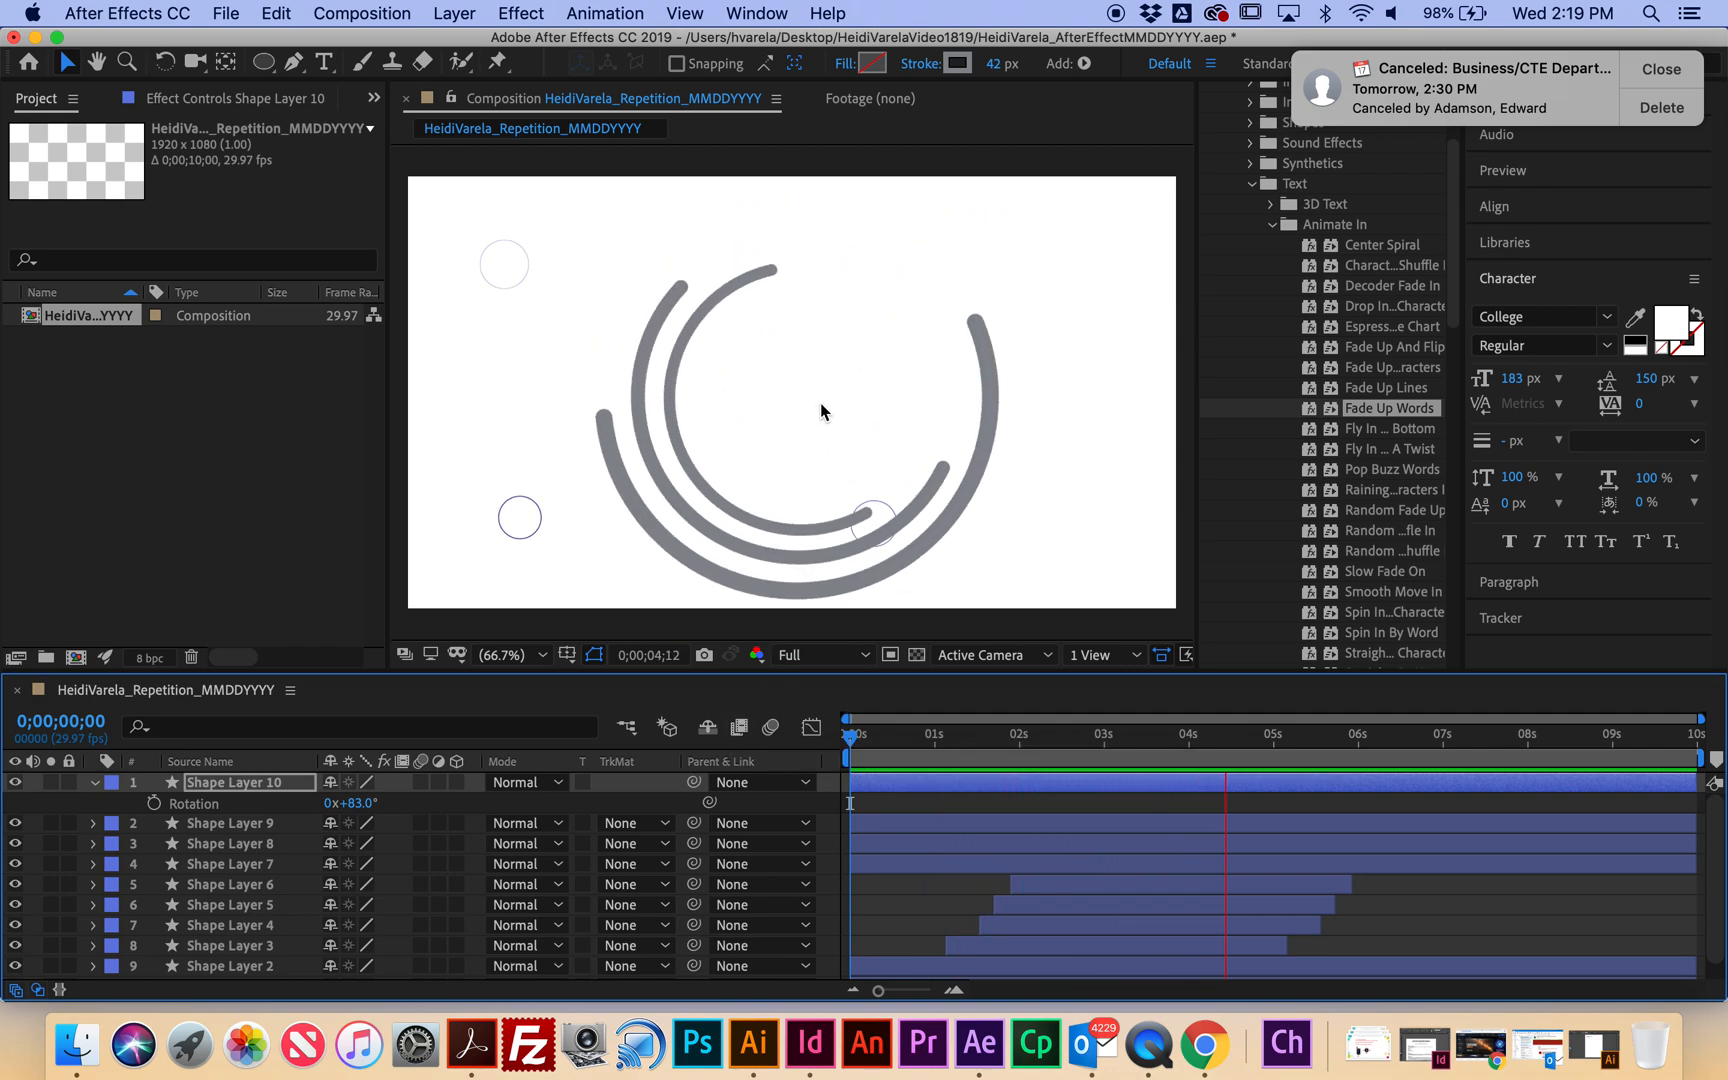
pyautogui.press('space')
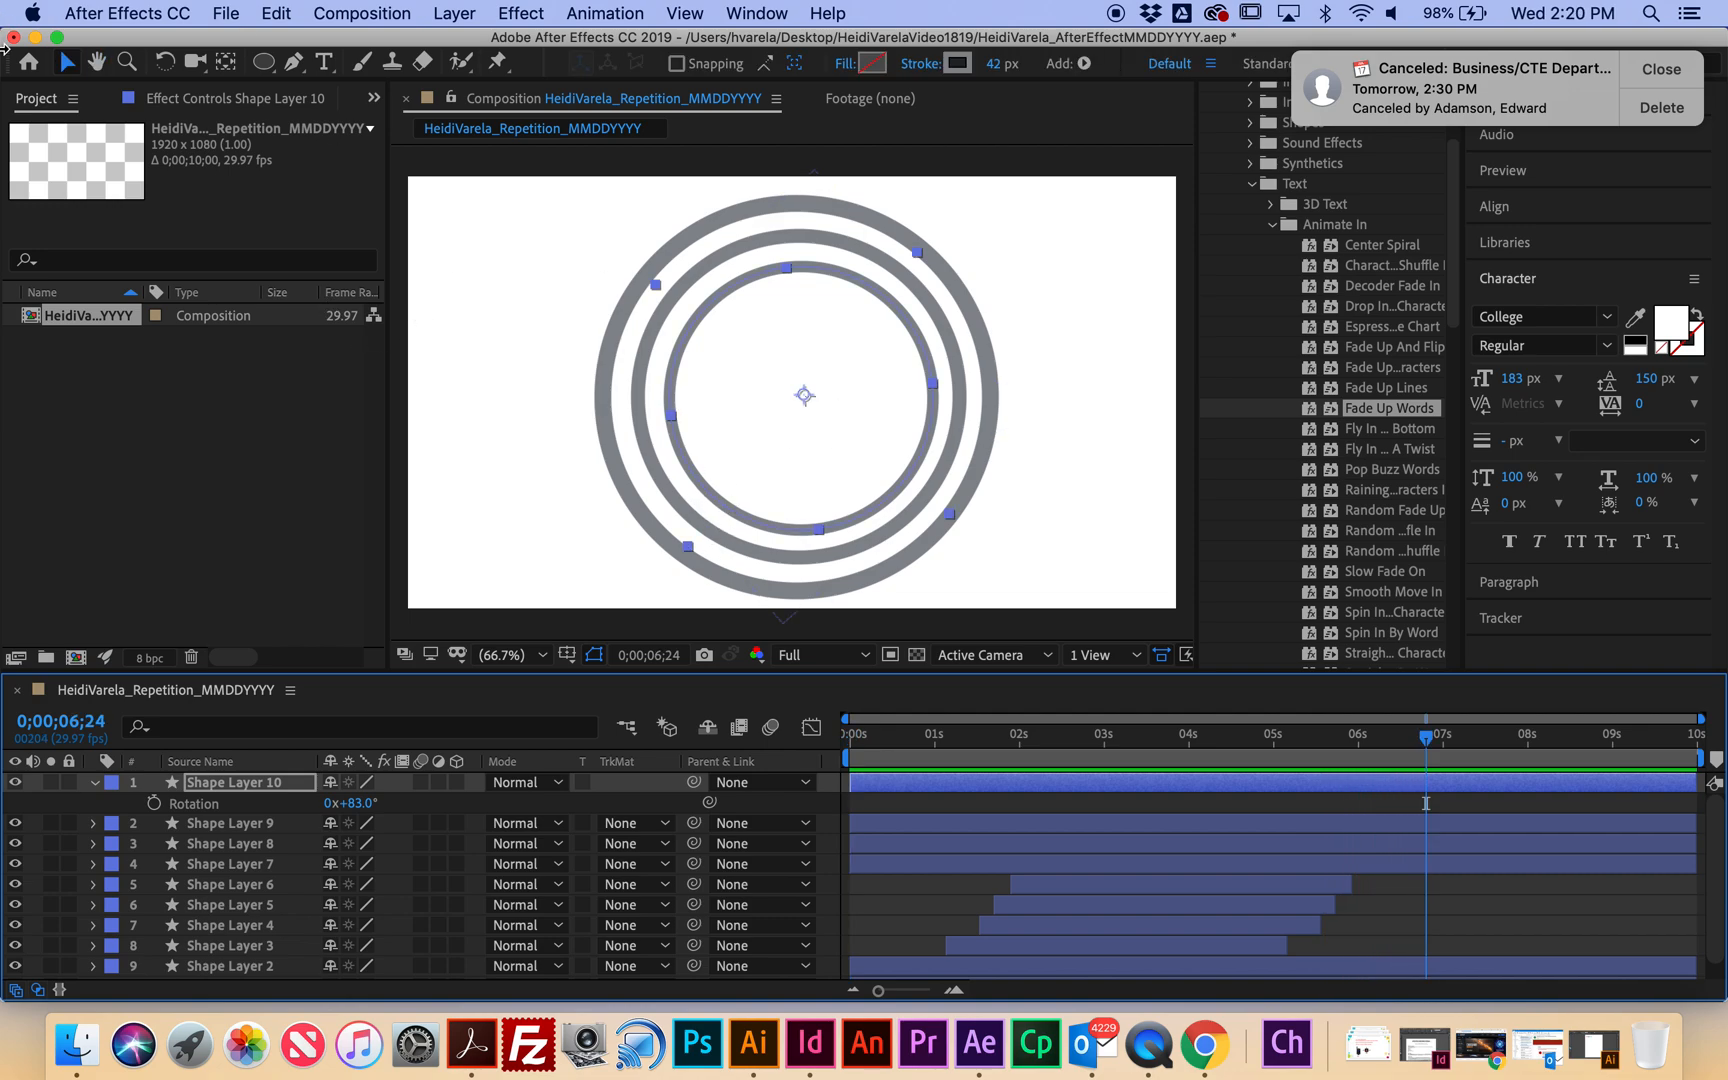
# Open the Import File dialog from the Project panel and expand the Show All file sections.
pyautogui.click(52, 106)
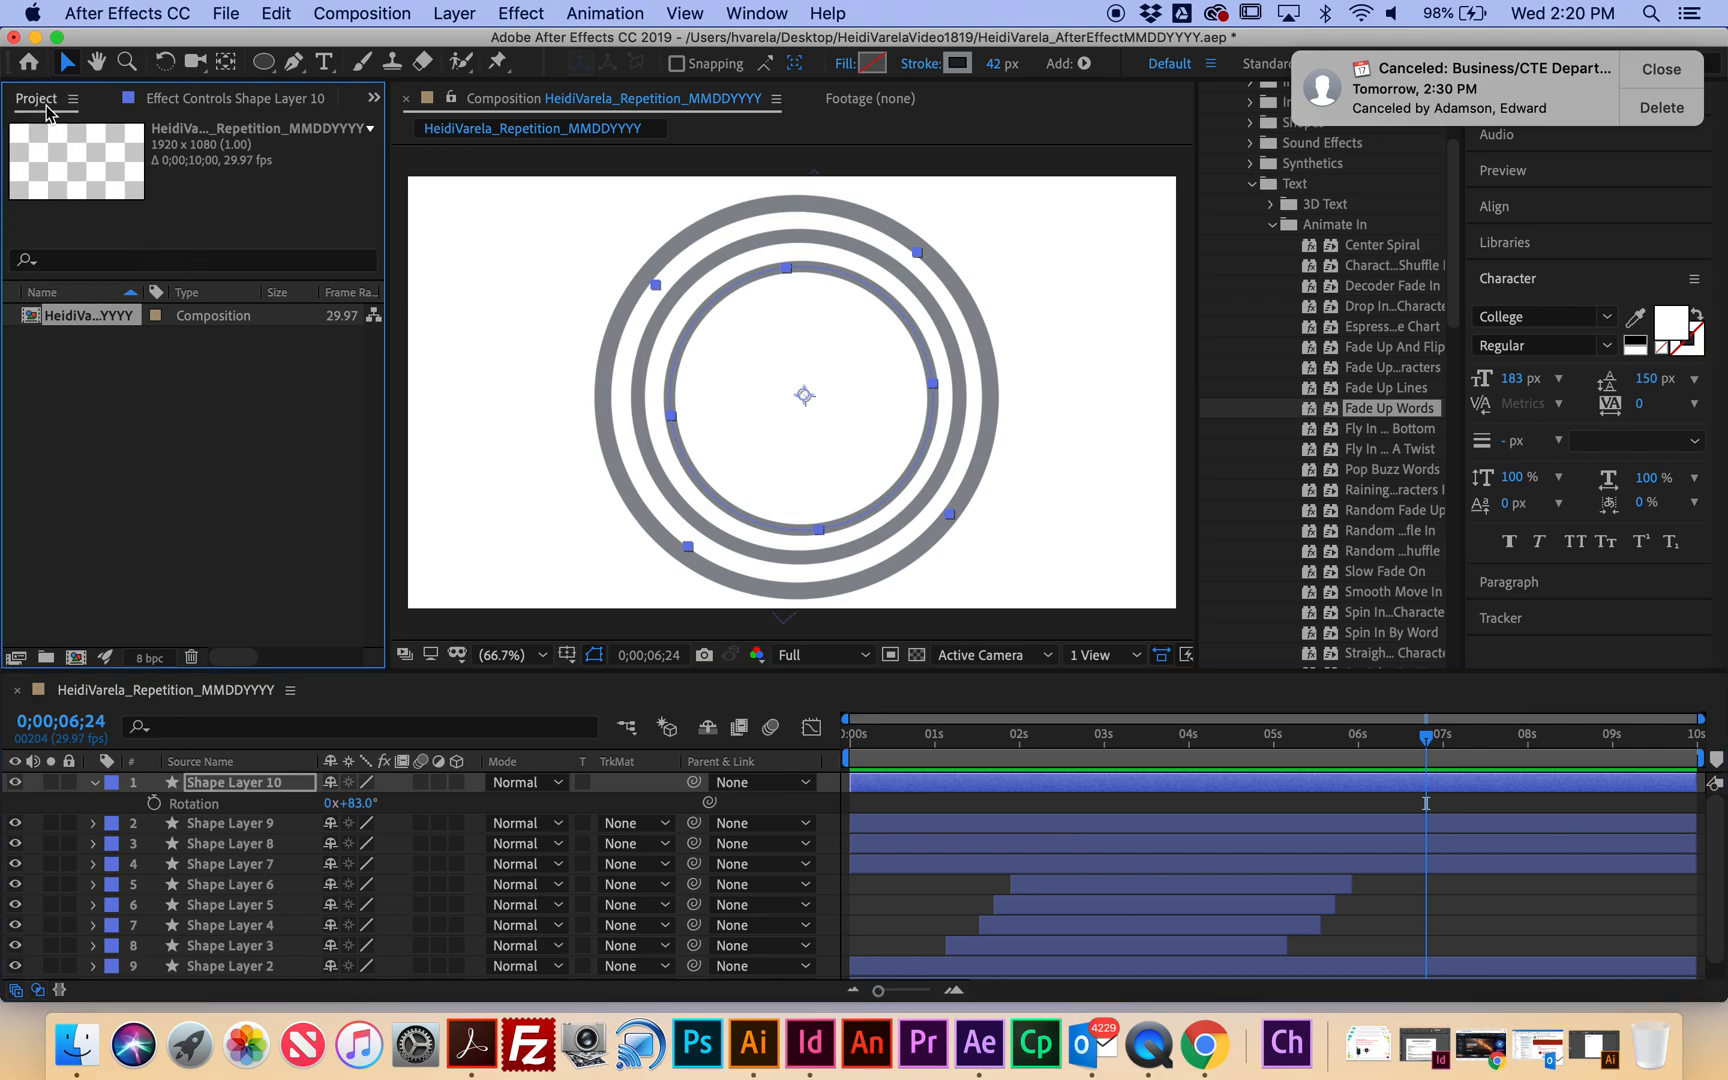
pyautogui.click(168, 401)
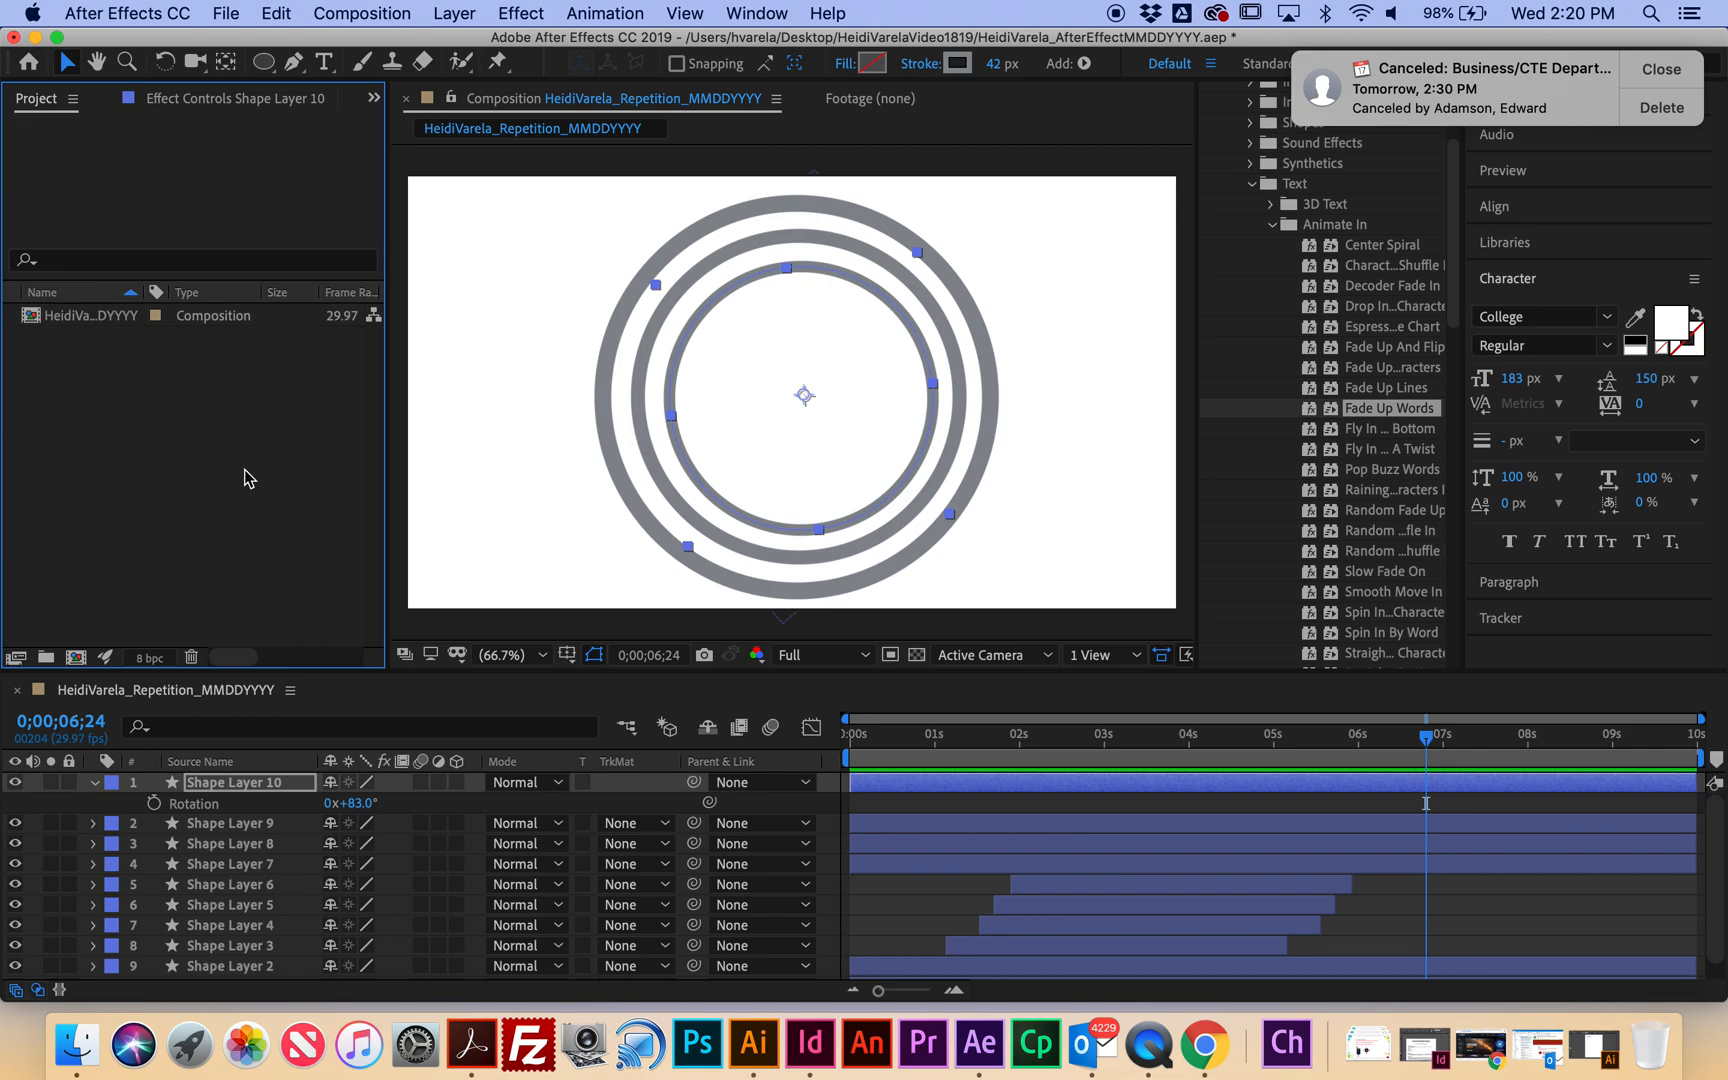
pyautogui.doubleClick(231, 455)
pyautogui.scroll(-5, 1005, 318)
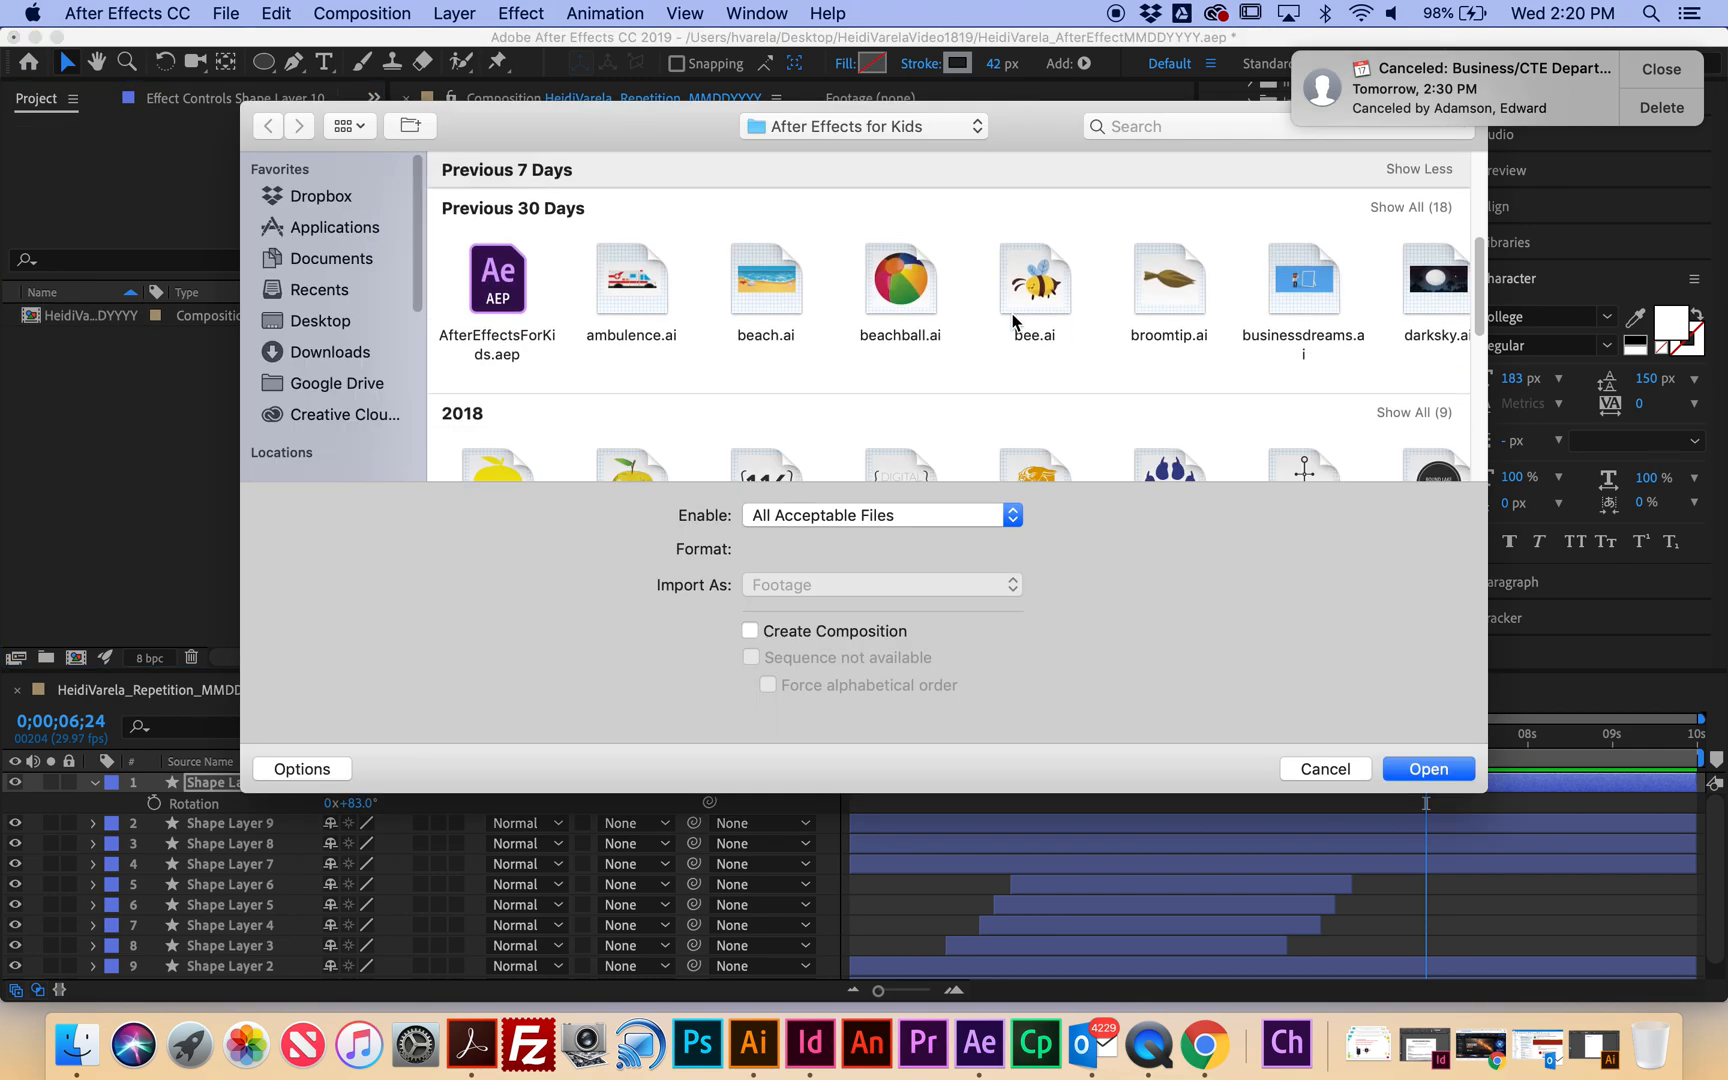
pyautogui.click(1414, 207)
pyautogui.scroll(-5, 1195, 335)
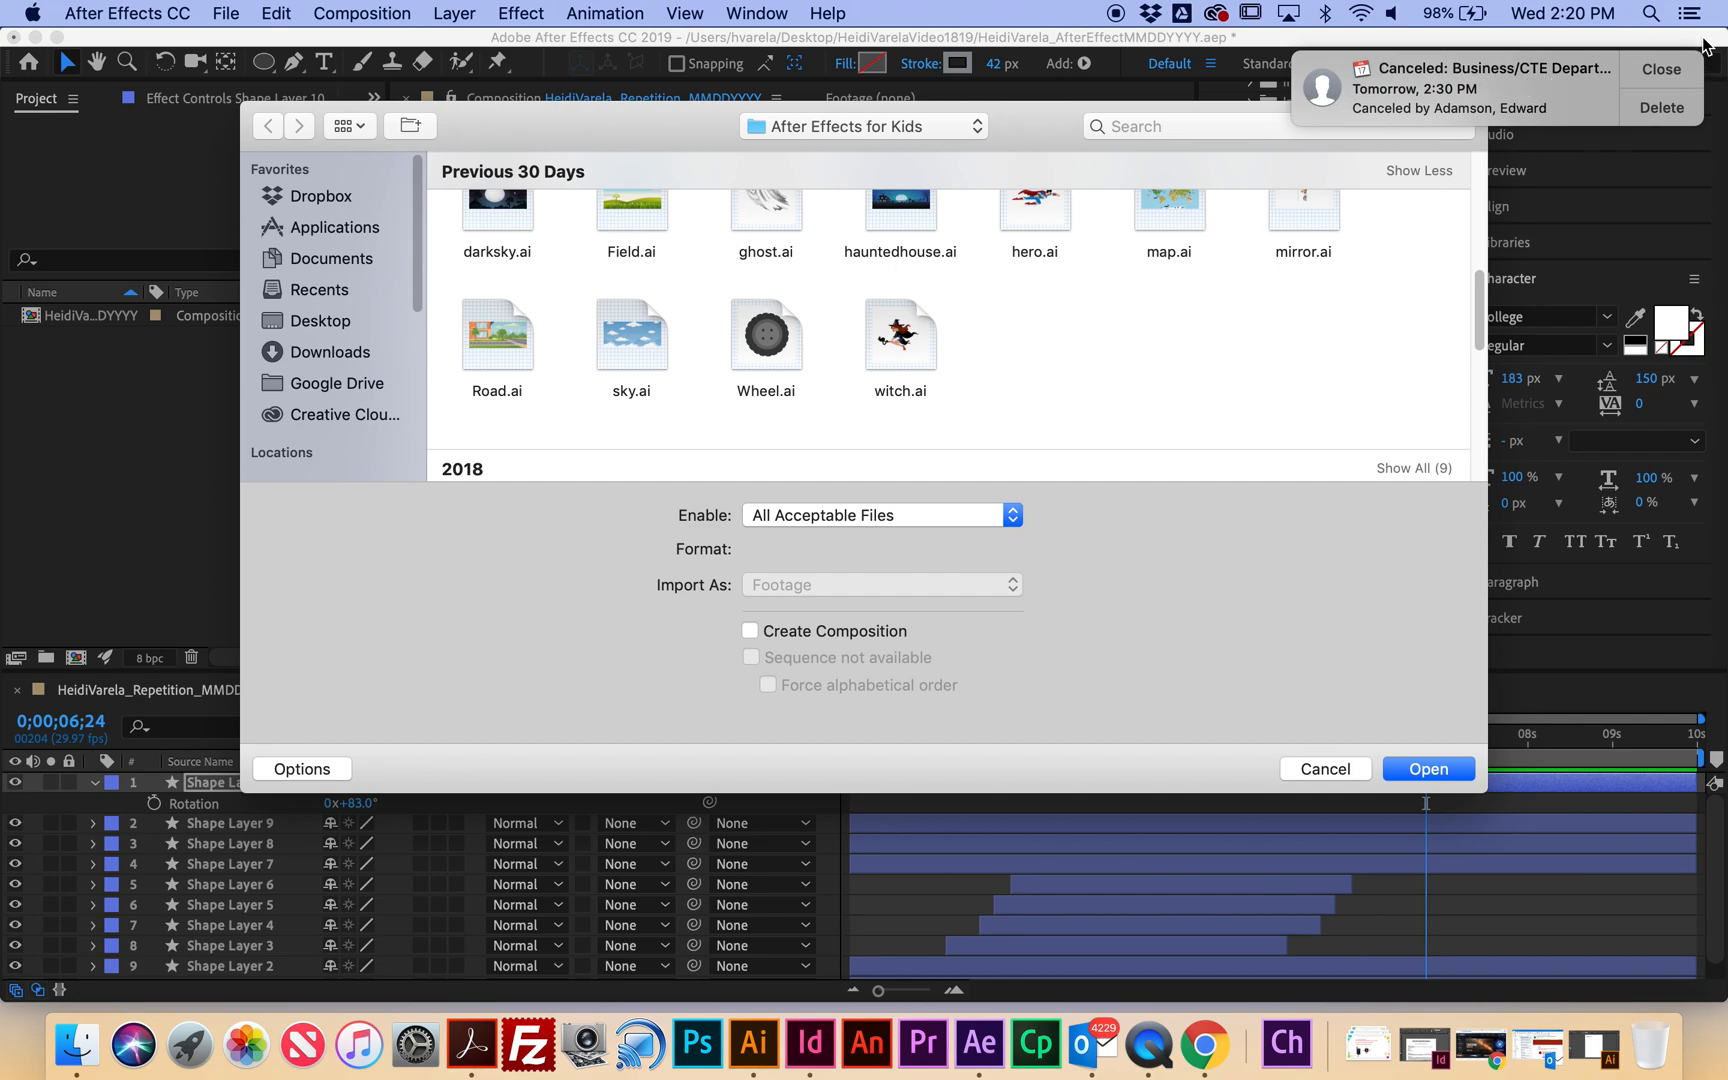
pyautogui.click(1662, 68)
pyautogui.scroll(-6, 1045, 382)
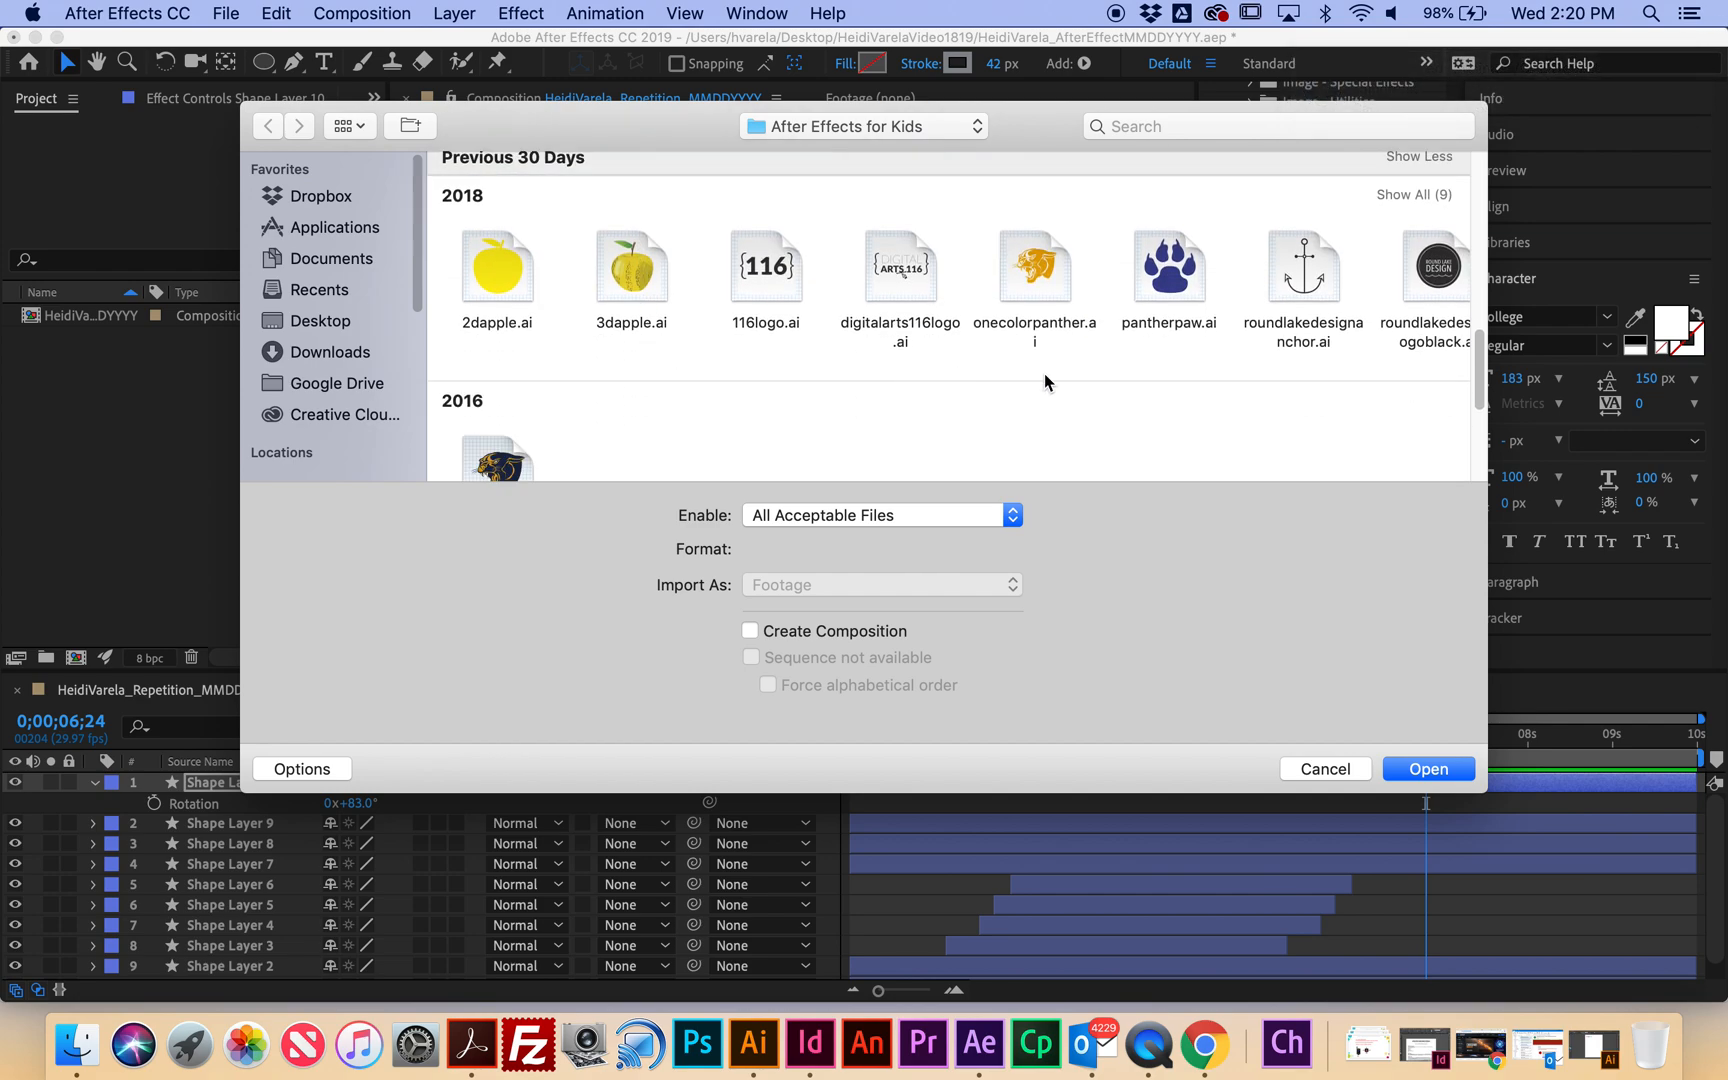
pyautogui.click(1413, 195)
pyautogui.scroll(-5, 792, 383)
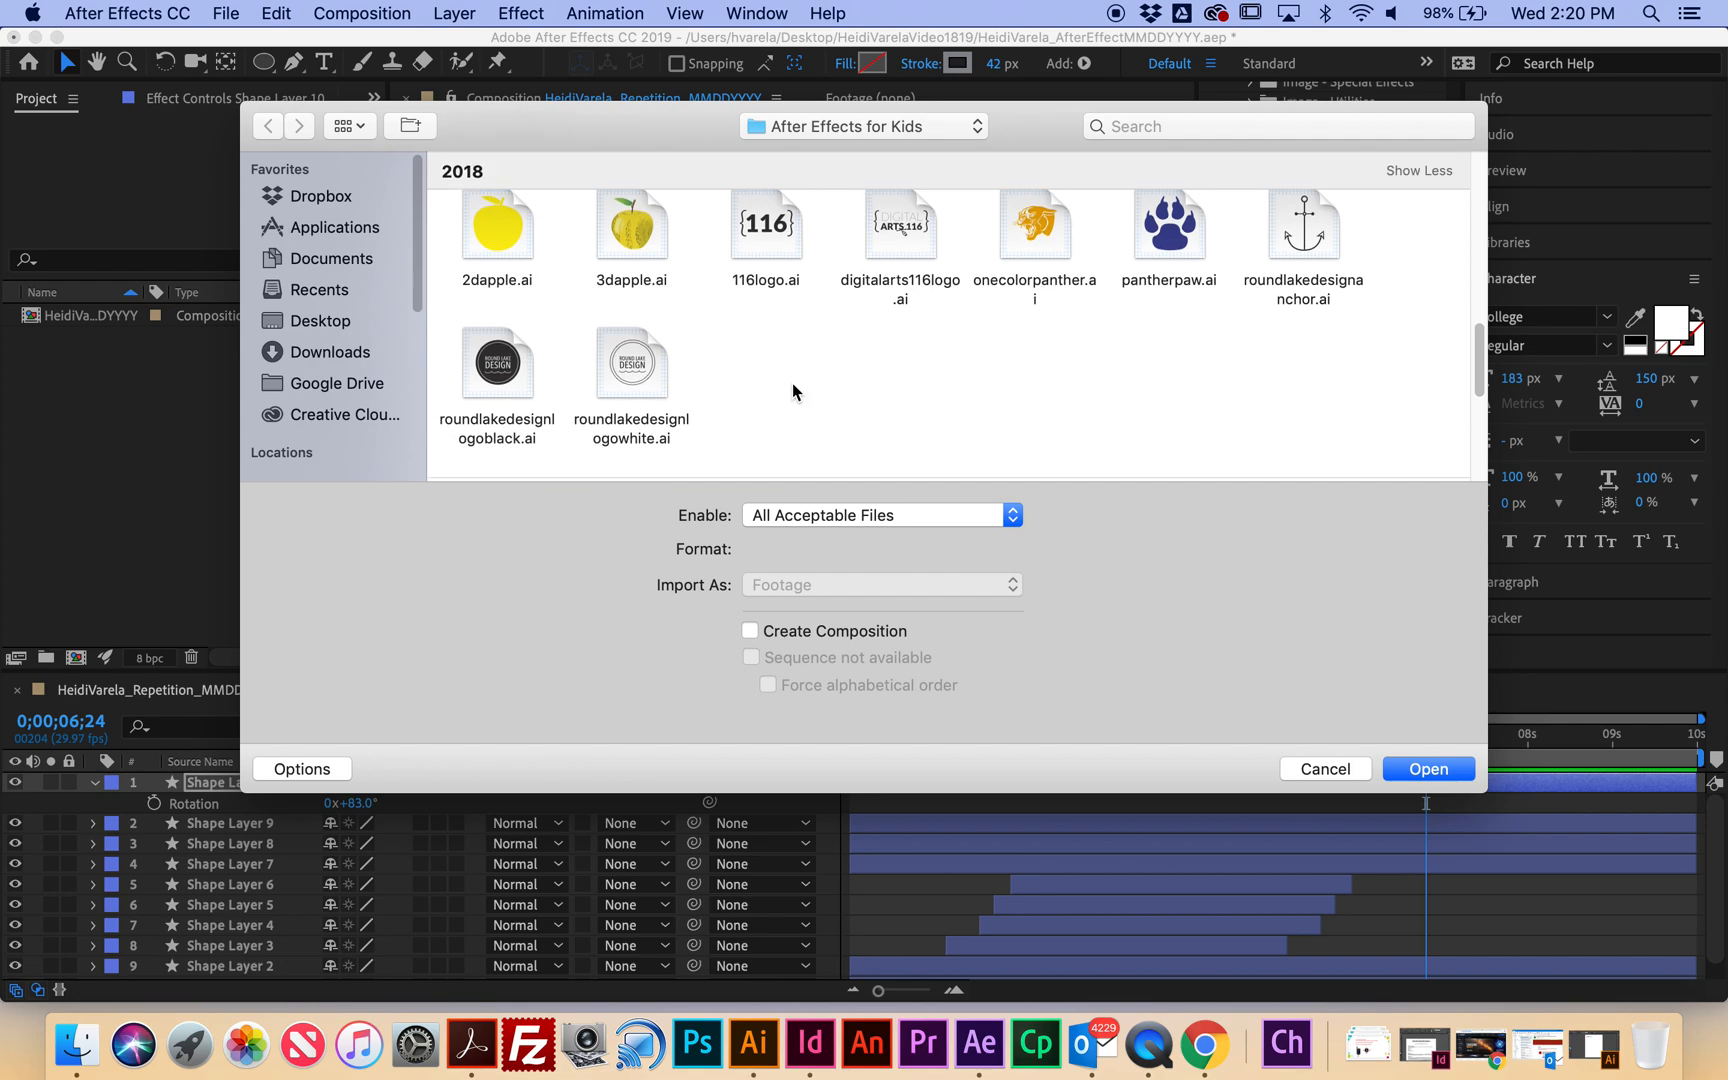
# Import RL-Logo-2015-Head-01.eps and place it in the composition.
pyautogui.click(501, 272)
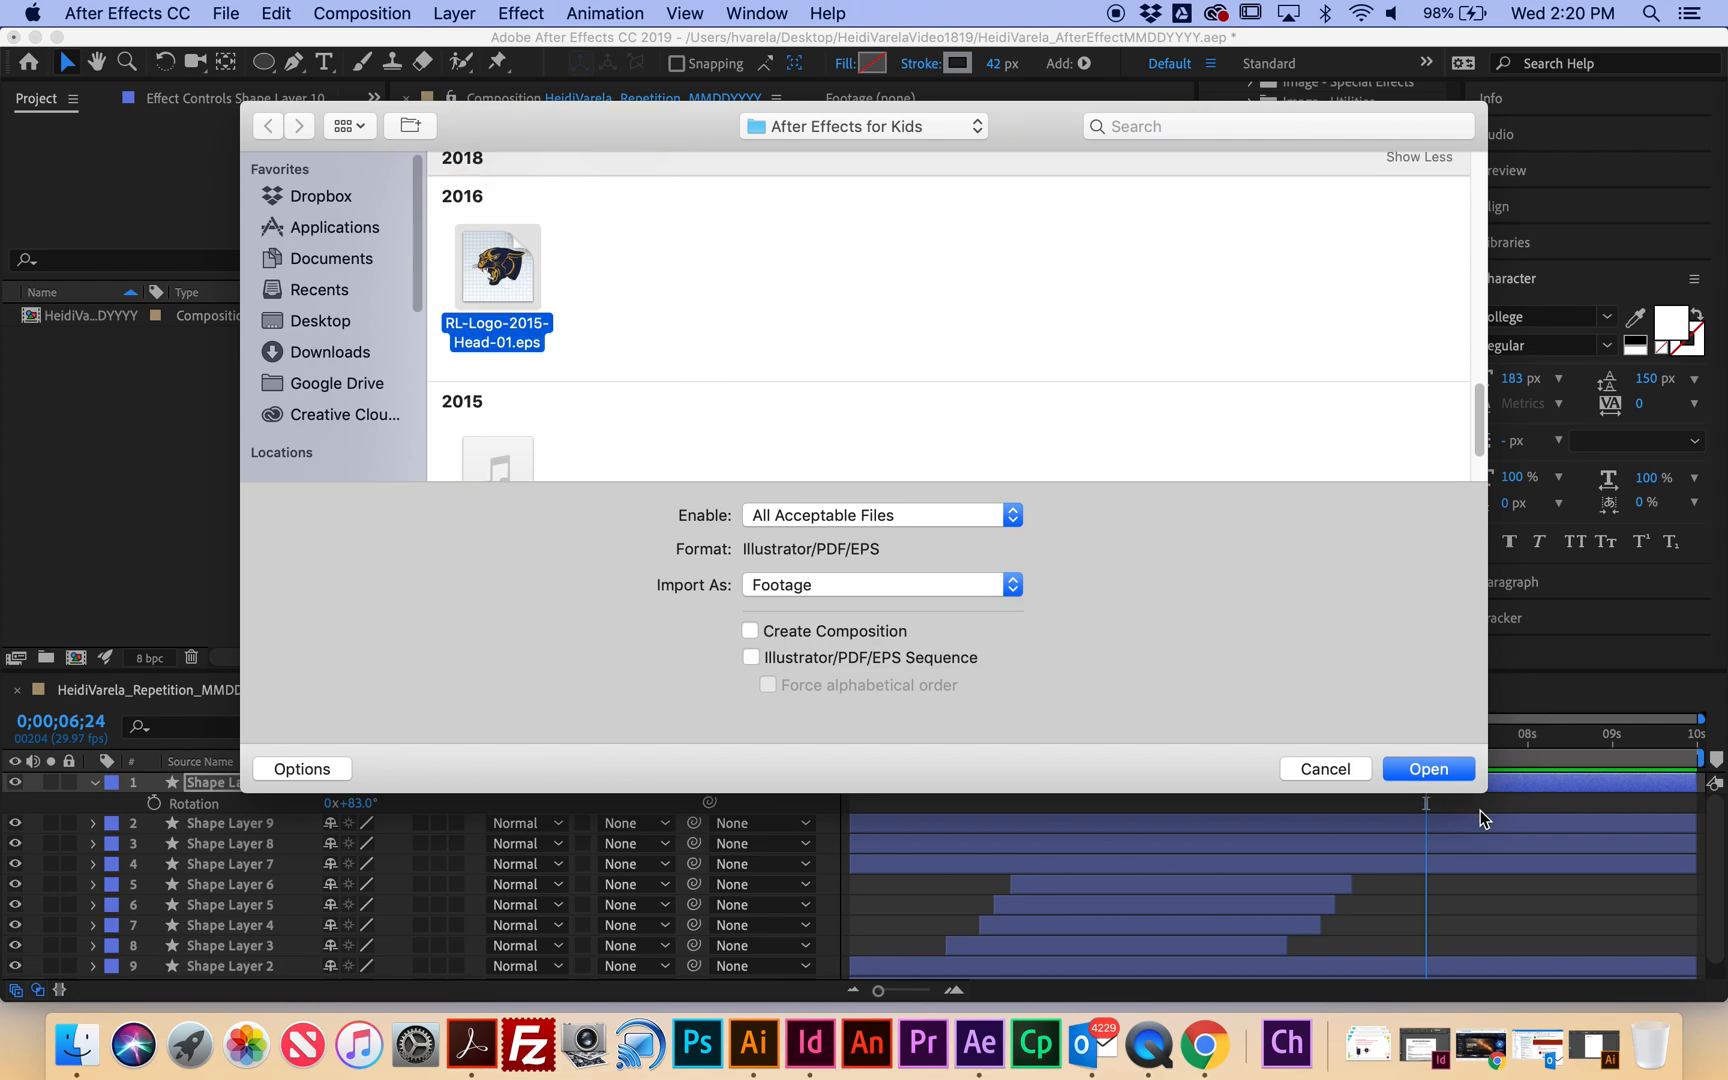
pyautogui.click(1425, 769)
pyautogui.moveTo(93, 340); pyautogui.dragTo(210, 770)
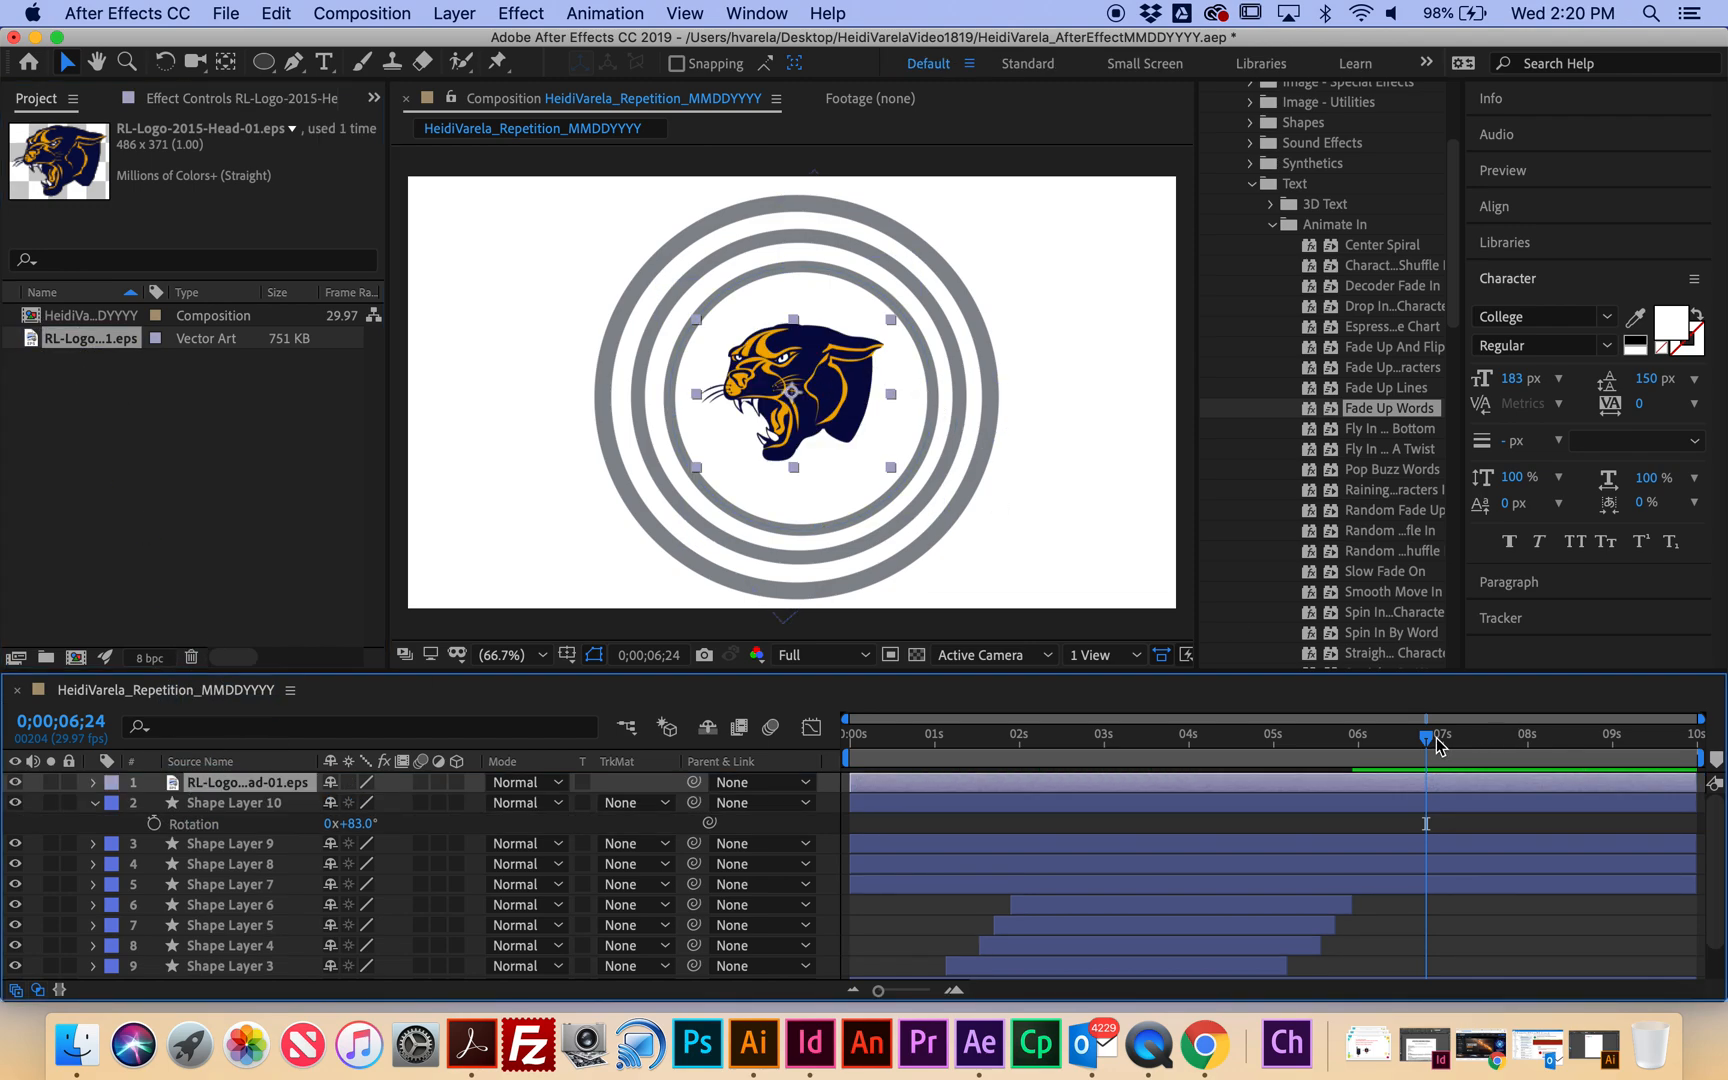
# Preview the full animation from the start with the panther logo centred in the rings.
pyautogui.press('Home')
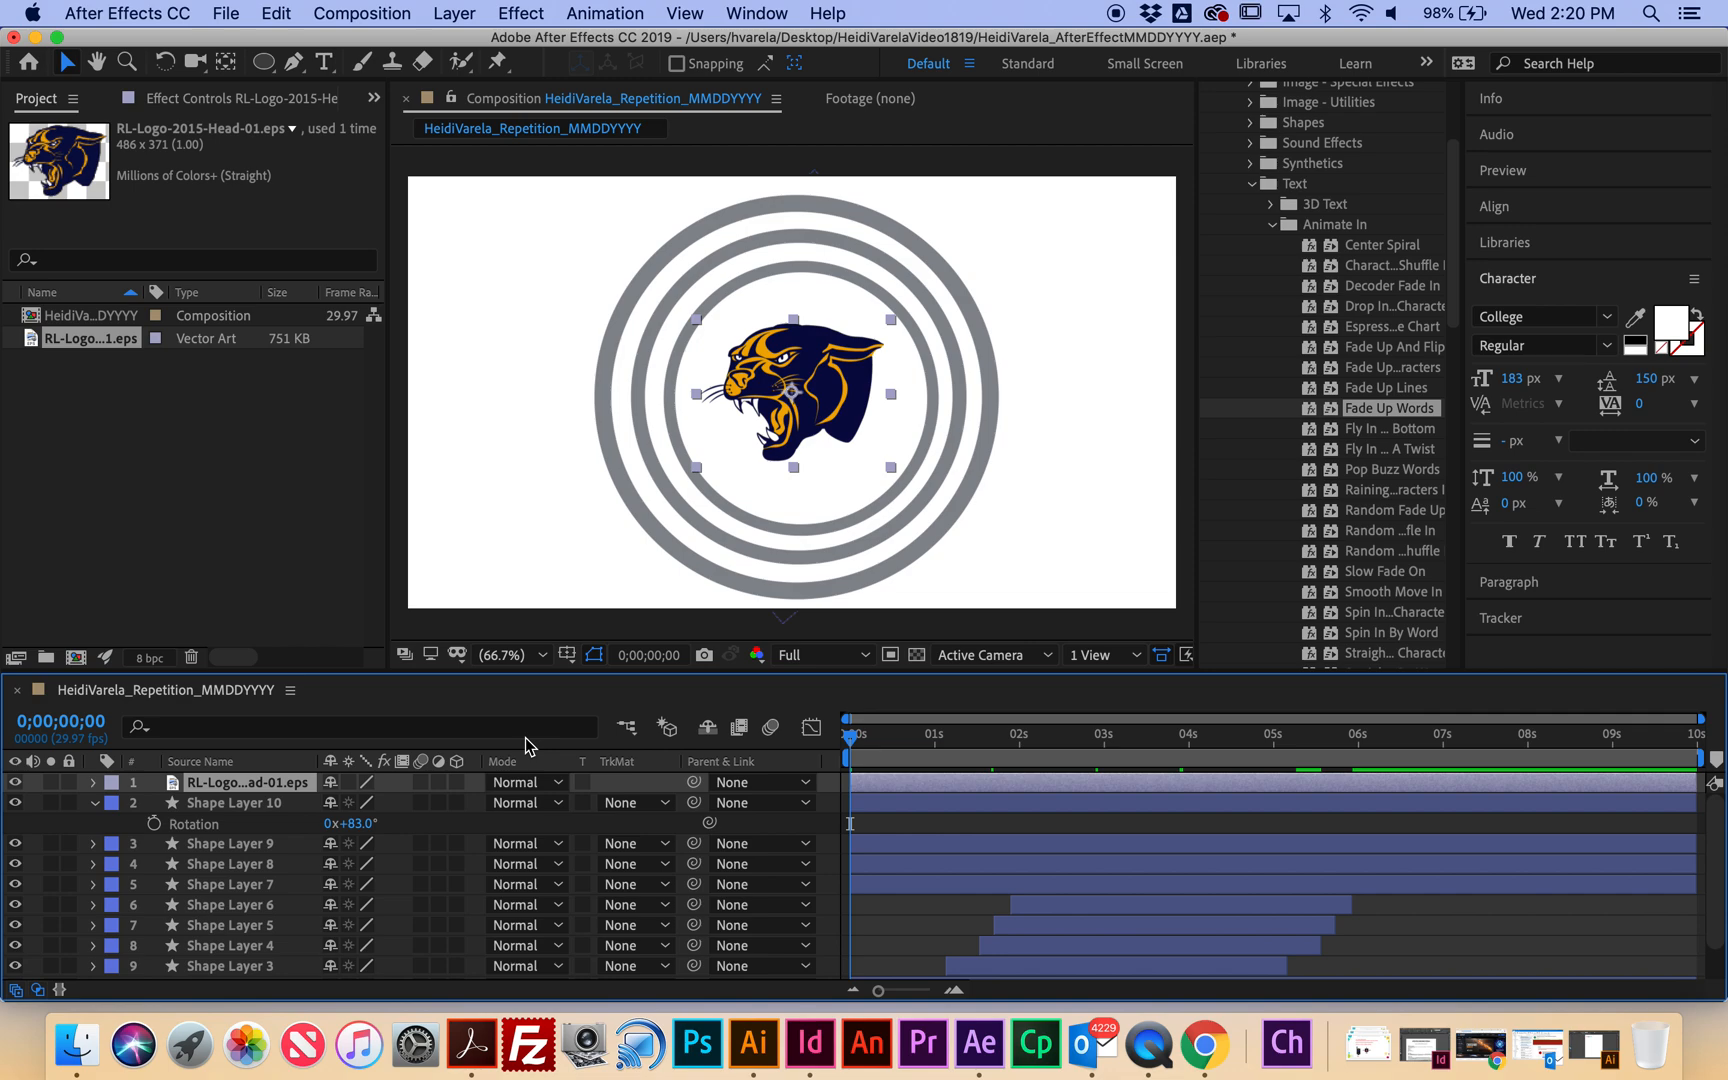
pyautogui.press('space')
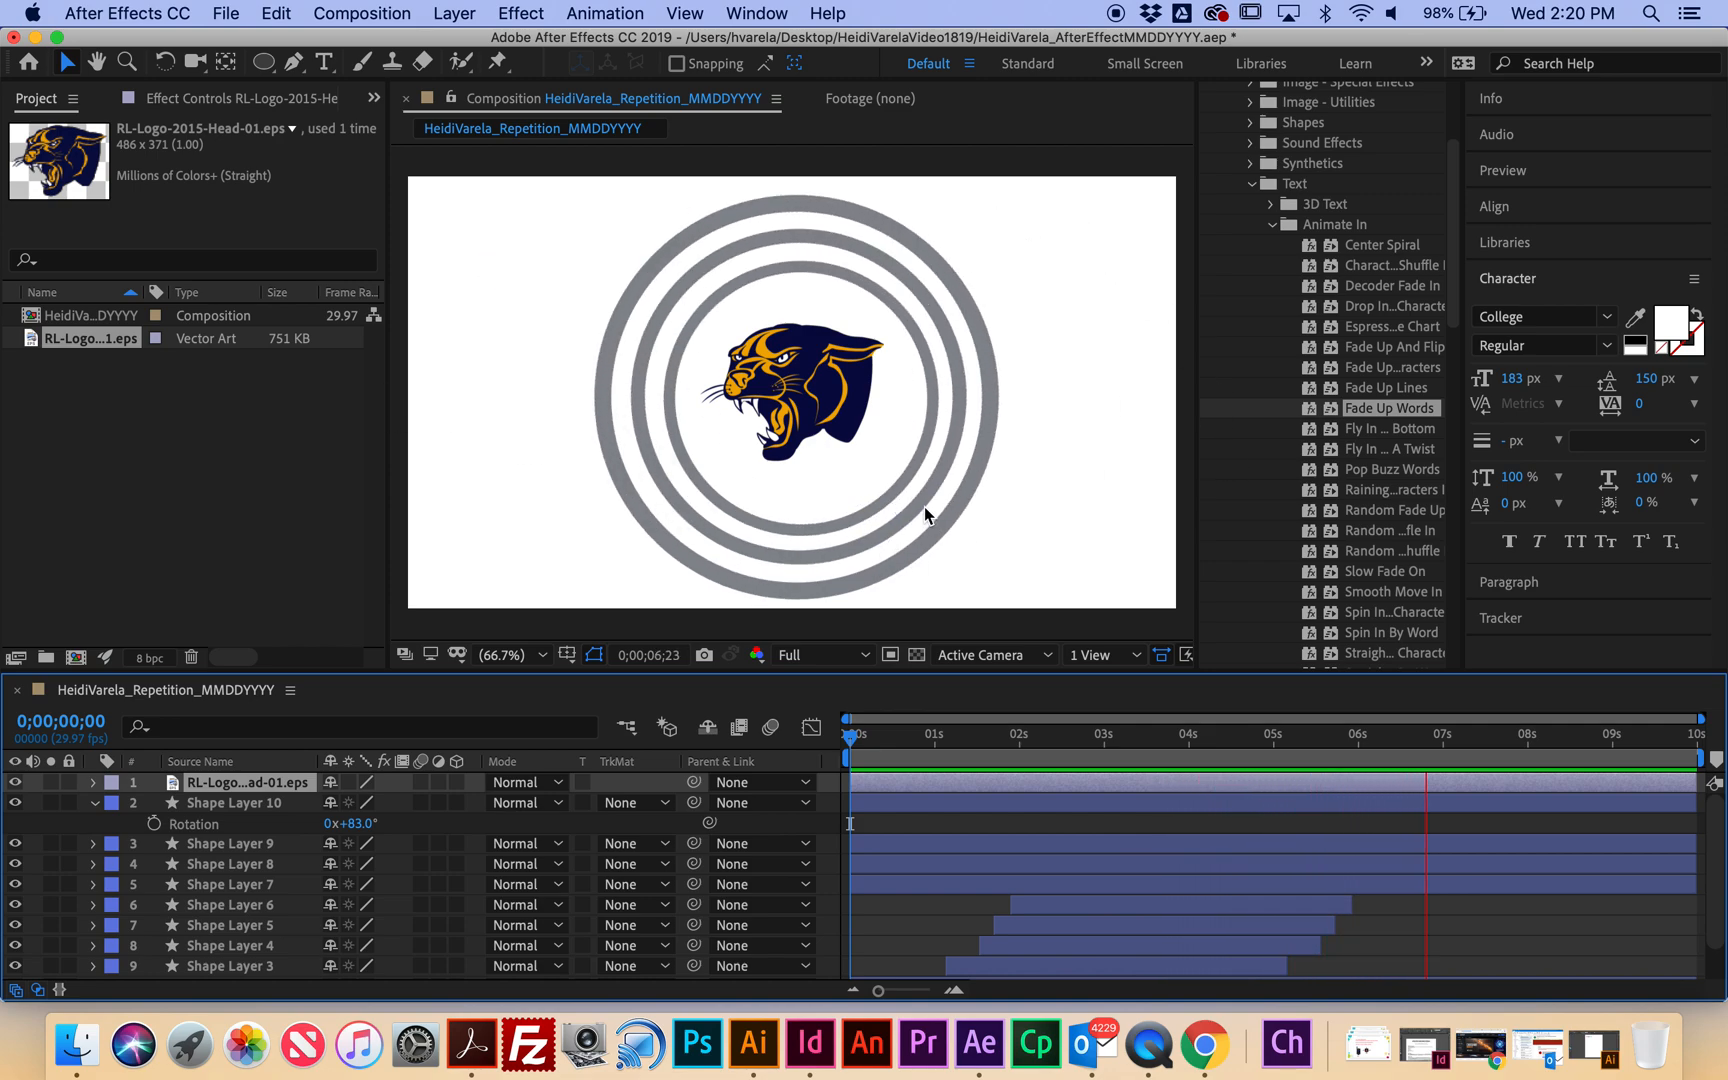
pyautogui.press('space')
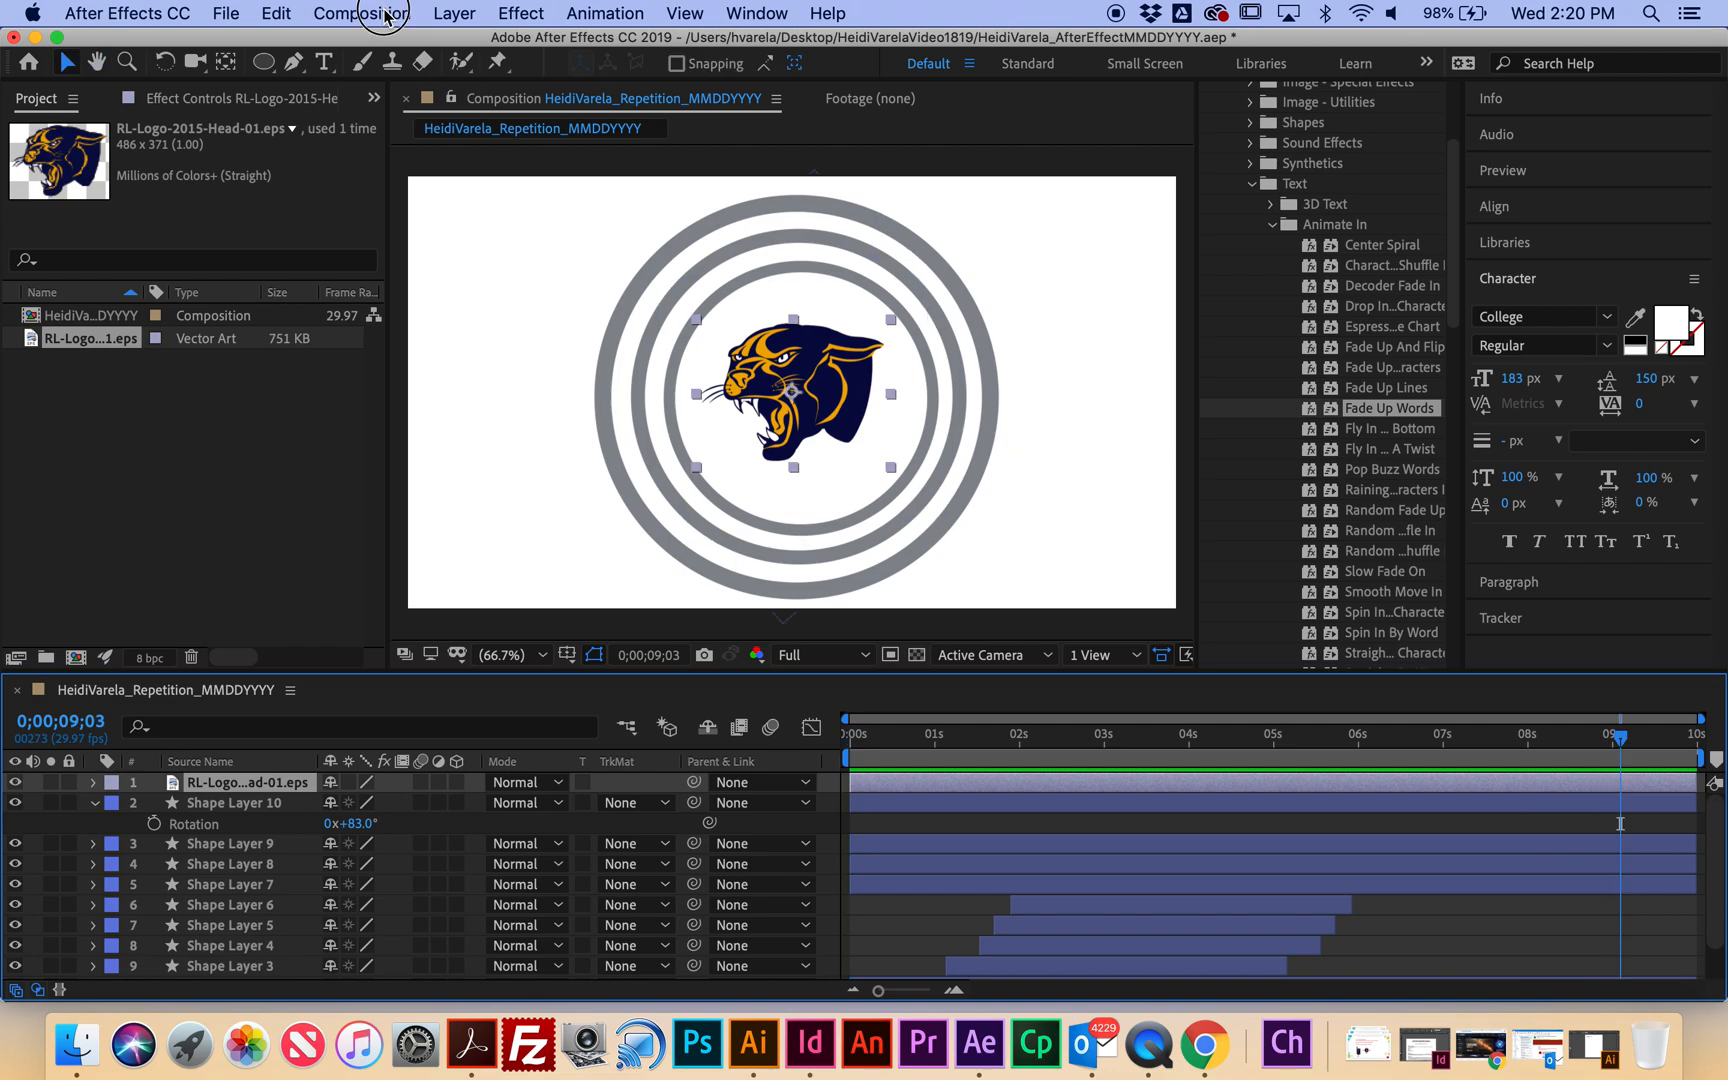
# Add the composition to the Render Queue and render it as a lossless .mov.
pyautogui.click(385, 15)
pyautogui.click(412, 212)
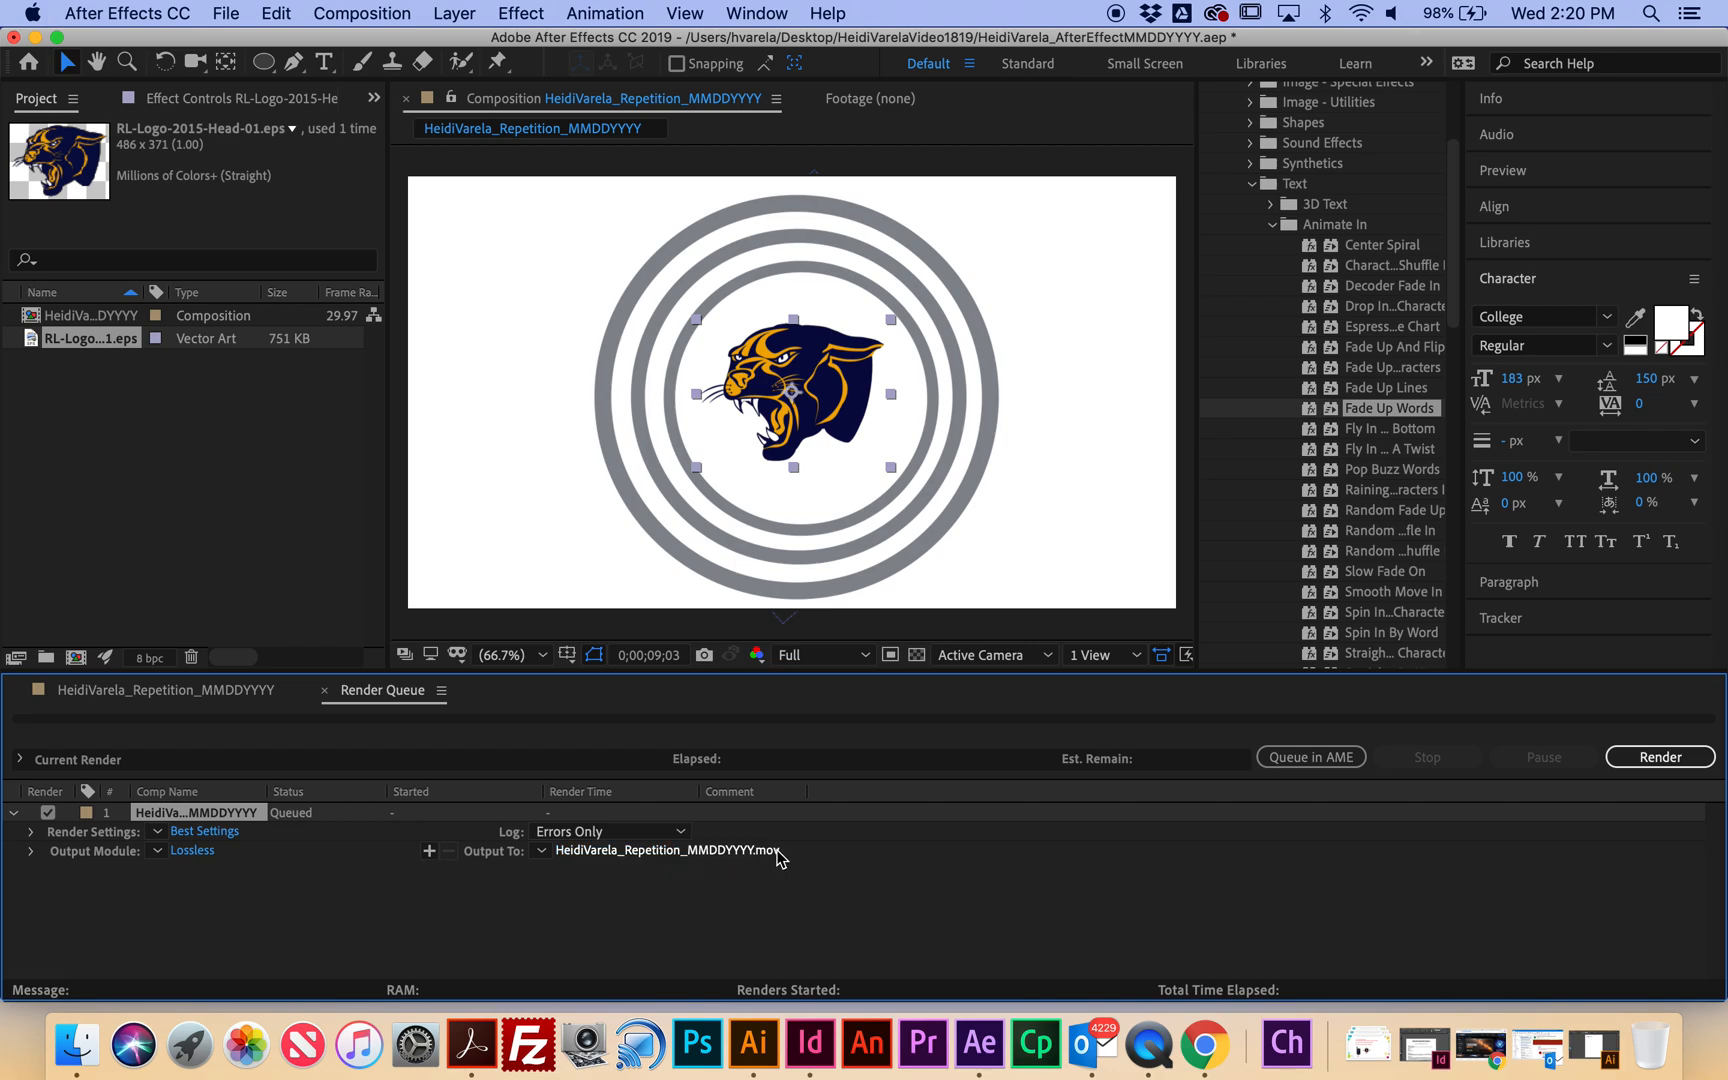
pyautogui.click(1690, 762)
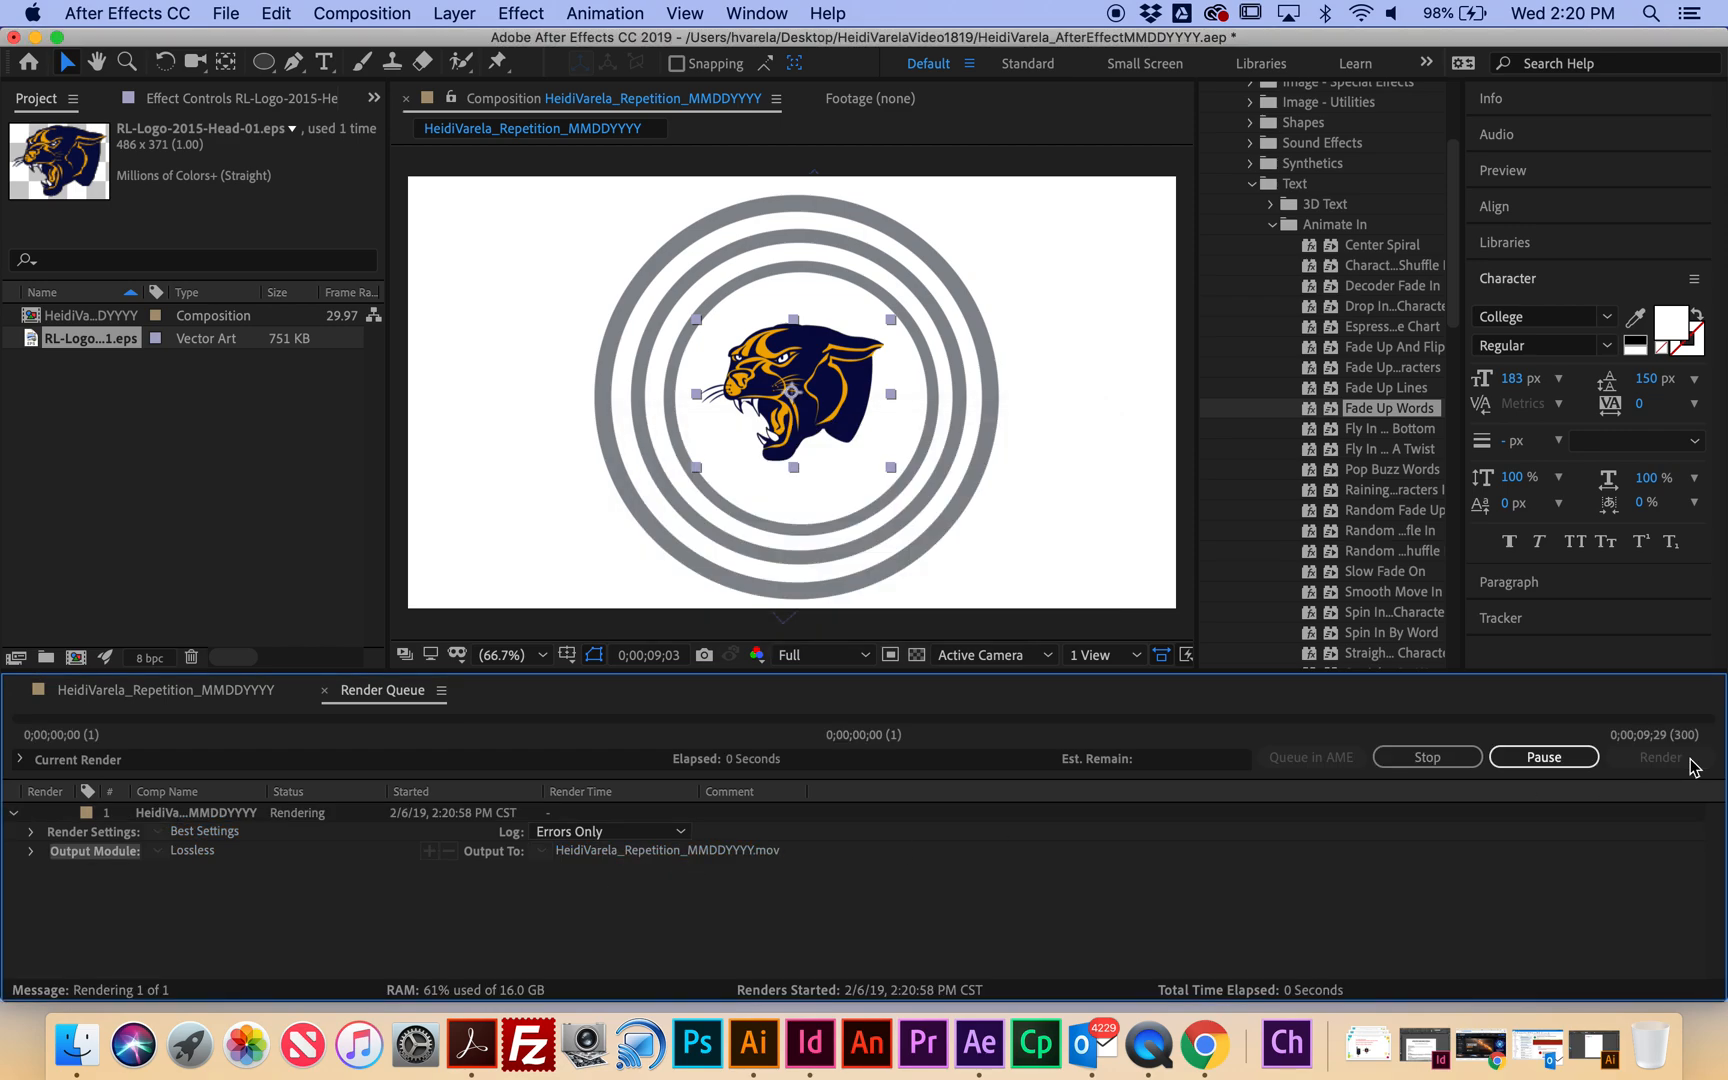